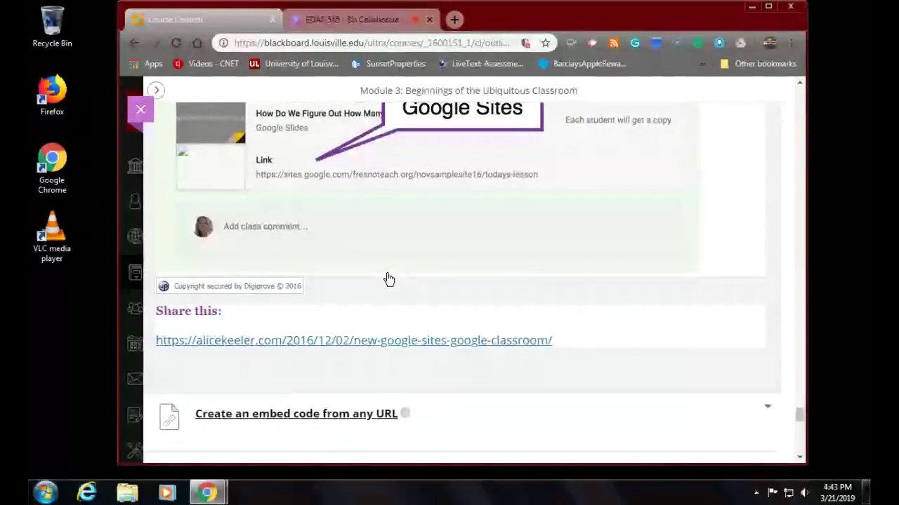
{"action": "scroll", "coordinate": [389, 280], "scroll_direction": "down", "scroll_amount": 2}
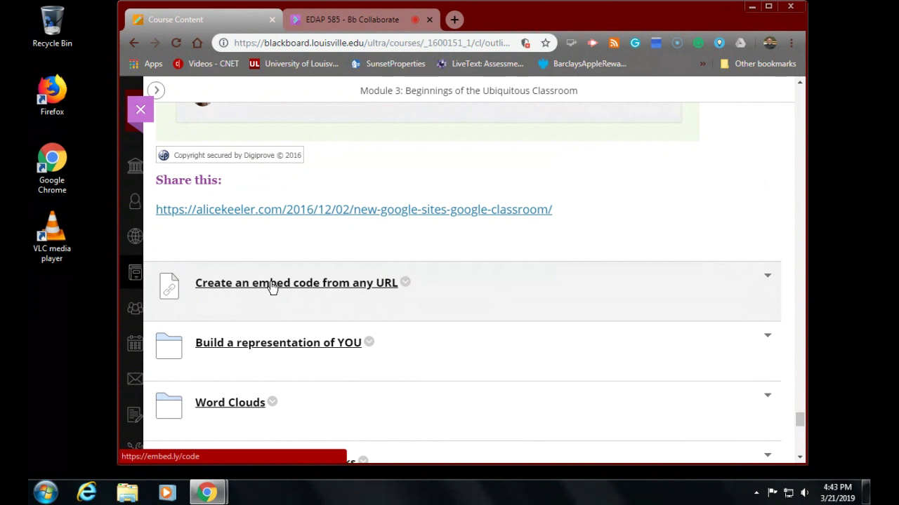
- Open Module 3's 'Create an embed code from any URL' link in a new tab
{"action": "left_click", "coordinate": [271, 285]}
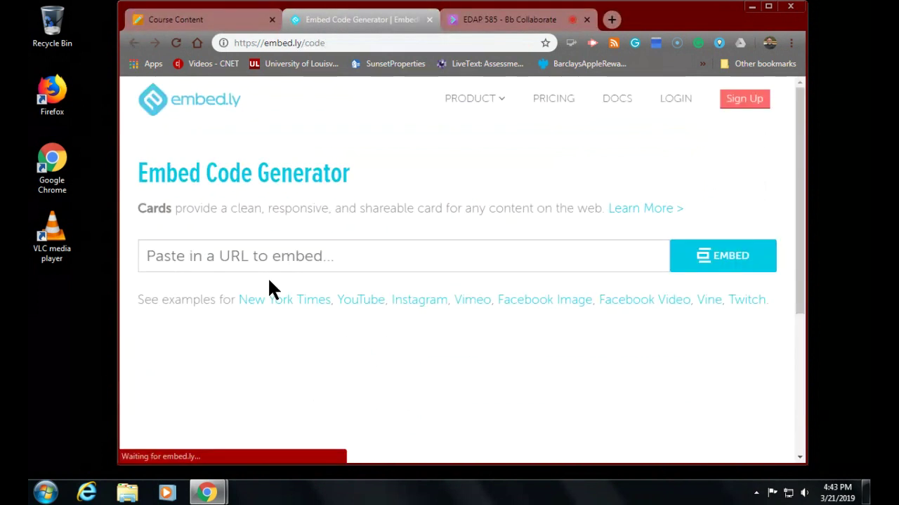
- Select the 'Paste in a URL to embed' field on the embed.ly generator
{"action": "left_click", "coordinate": [224, 257]}
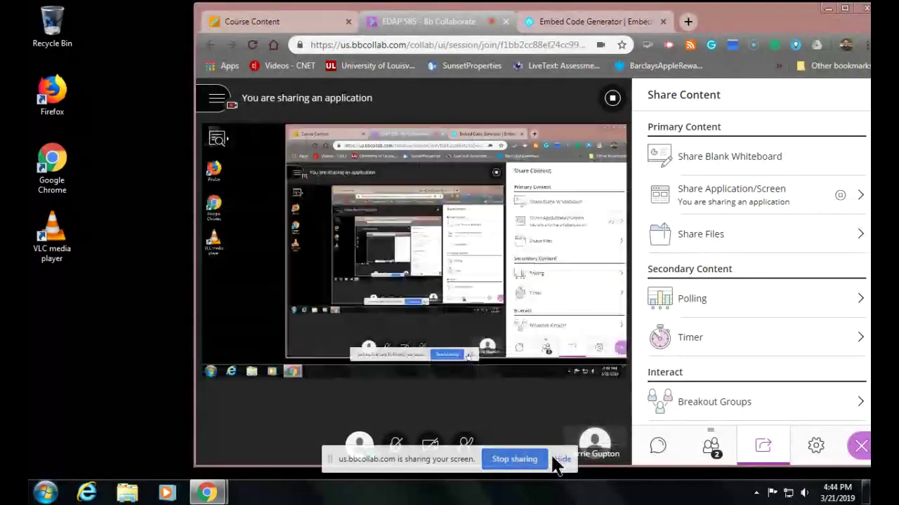
- Share audio in Collaborate, hide the sharing notice, and return to the Embed Code Generator
{"action": "left_click", "coordinate": [395, 444]}
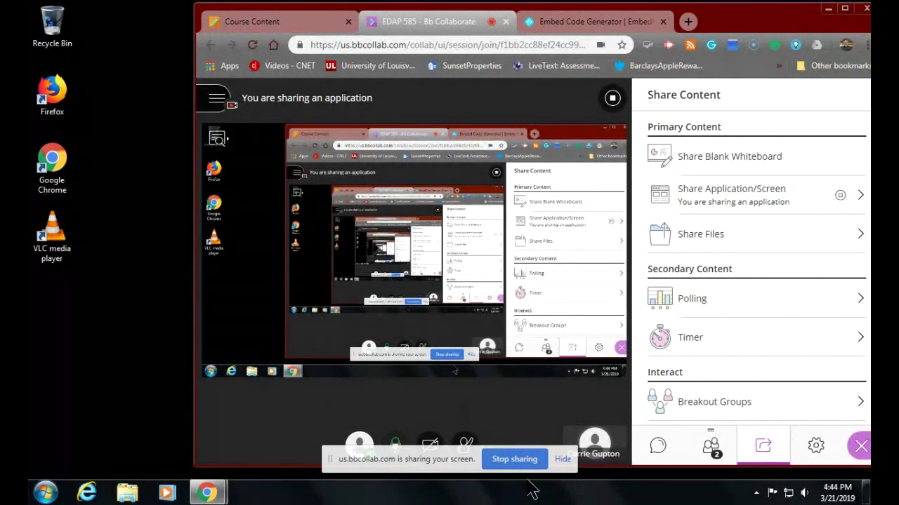
{"action": "left_click", "coordinate": [564, 460]}
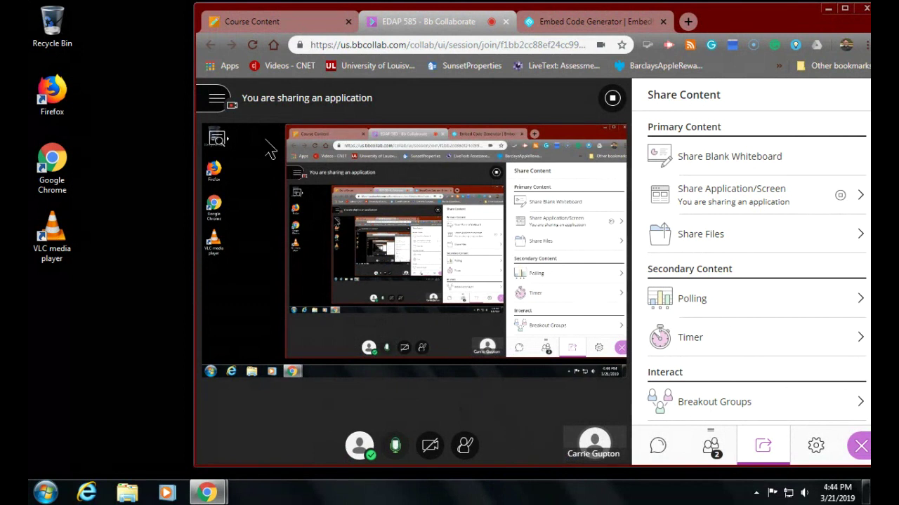
{"action": "left_click", "coordinate": [217, 100]}
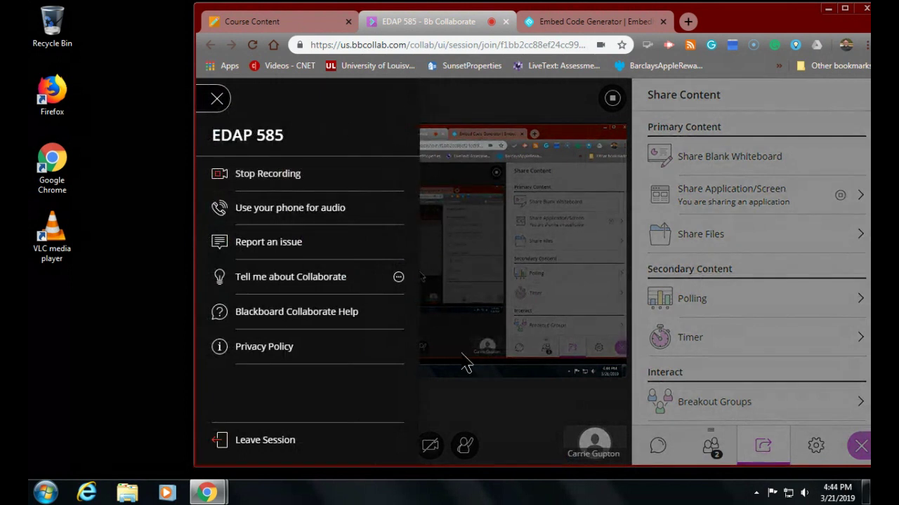
{"action": "left_click", "coordinate": [495, 418]}
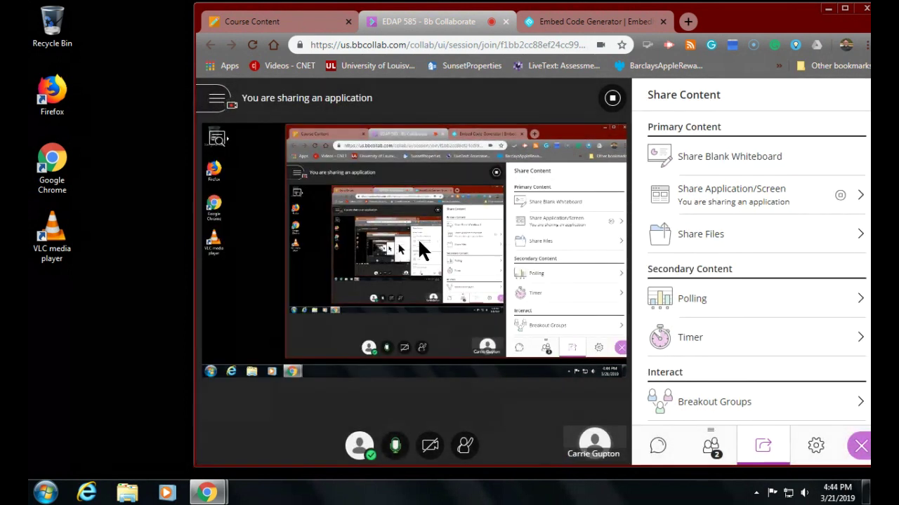
{"action": "left_click", "coordinate": [585, 22]}
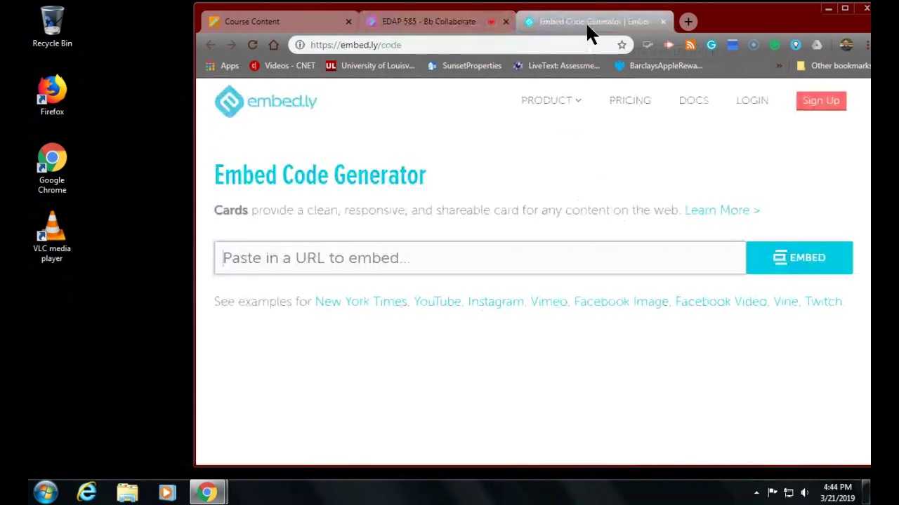
{"action": "left_click", "coordinate": [689, 22]}
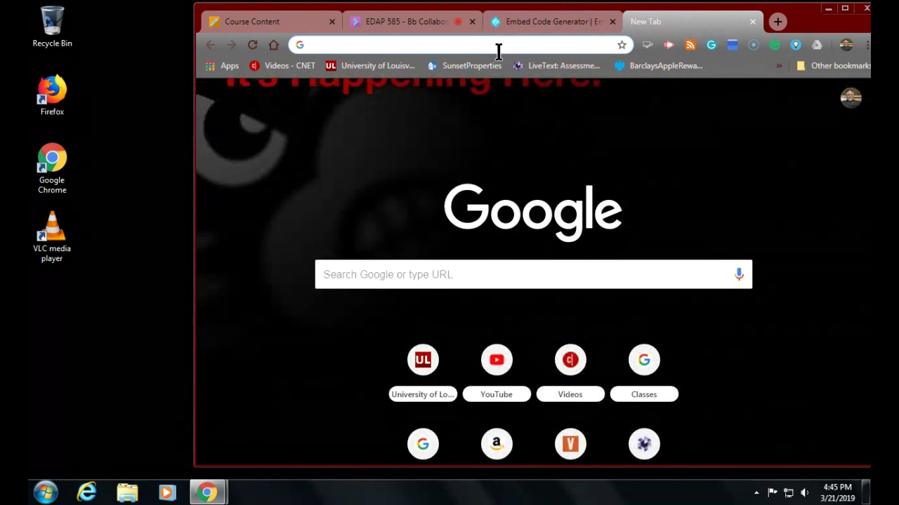
- Go to nasa.gov and open the Galleries > Image Galleries page
{"action": "type", "text": "nasa"}
{"action": "key", "text": "BackSpace"}
{"action": "type", "text": ".gov"}
{"action": "key", "text": "Return"}
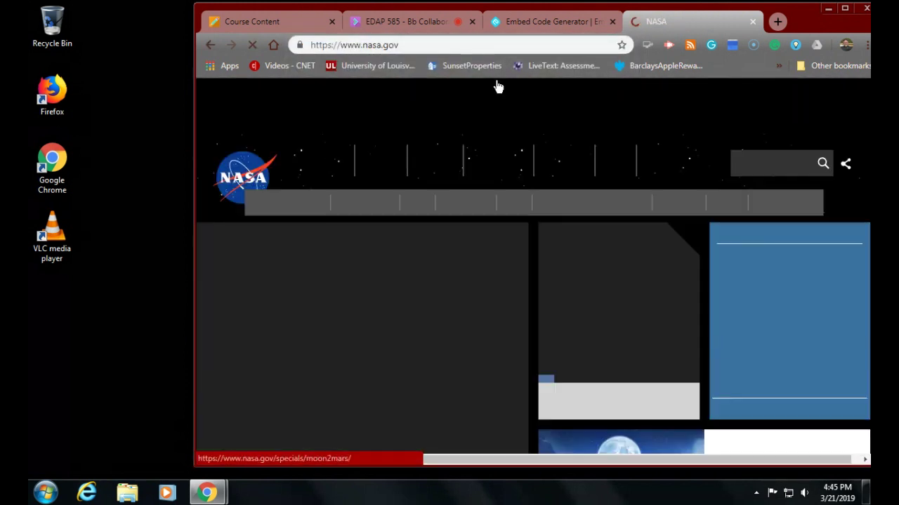
{"action": "mouse_move", "coordinate": [400, 161]}
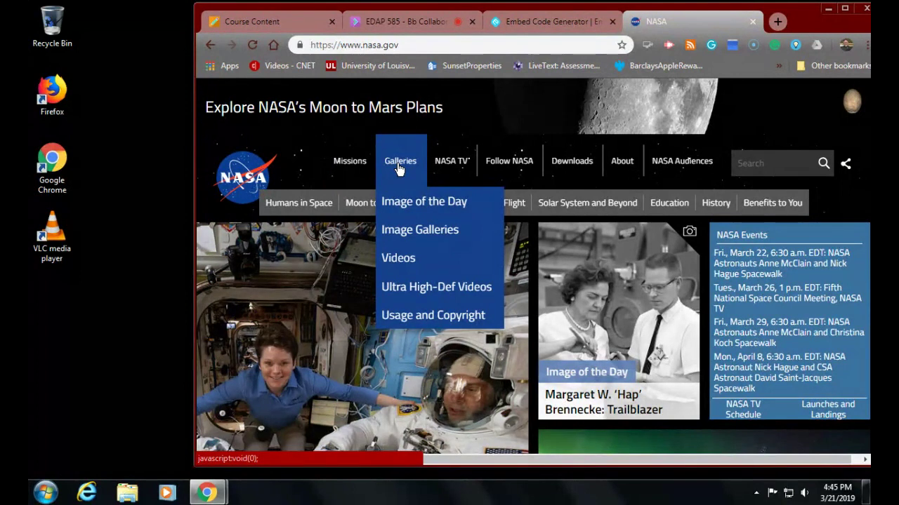
{"action": "left_click", "coordinate": [350, 161]}
{"action": "left_click", "coordinate": [399, 163]}
{"action": "left_click", "coordinate": [415, 231]}
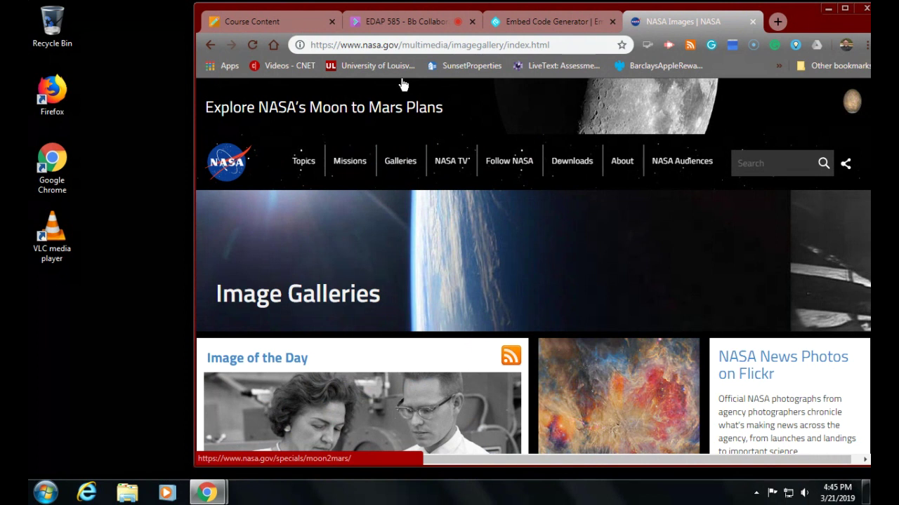
- Copy the Image Galleries page address and return to the embed.ly URL field
{"action": "left_click", "coordinate": [554, 45]}
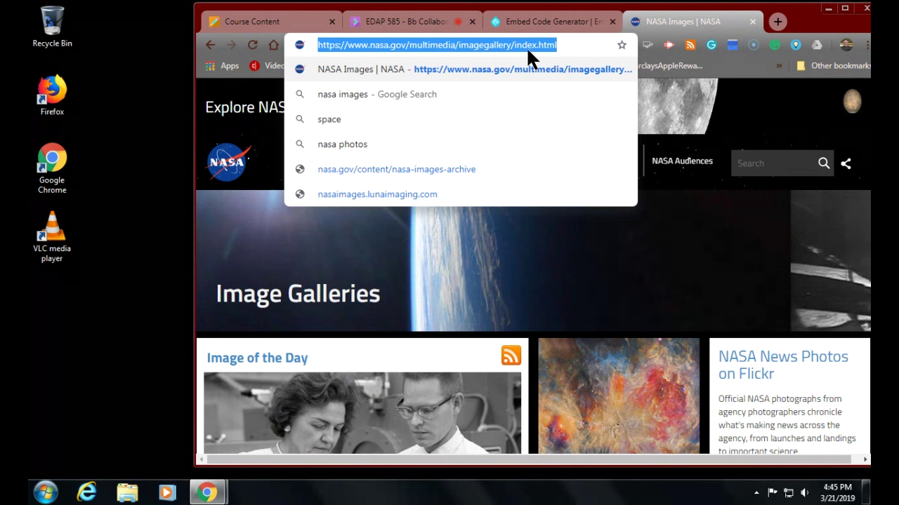
{"action": "right_click", "coordinate": [472, 42]}
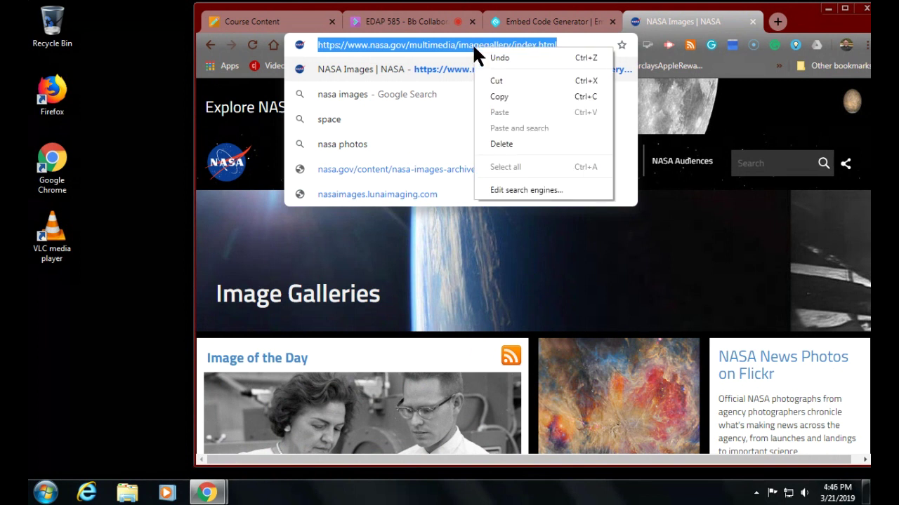
{"action": "left_click", "coordinate": [495, 96]}
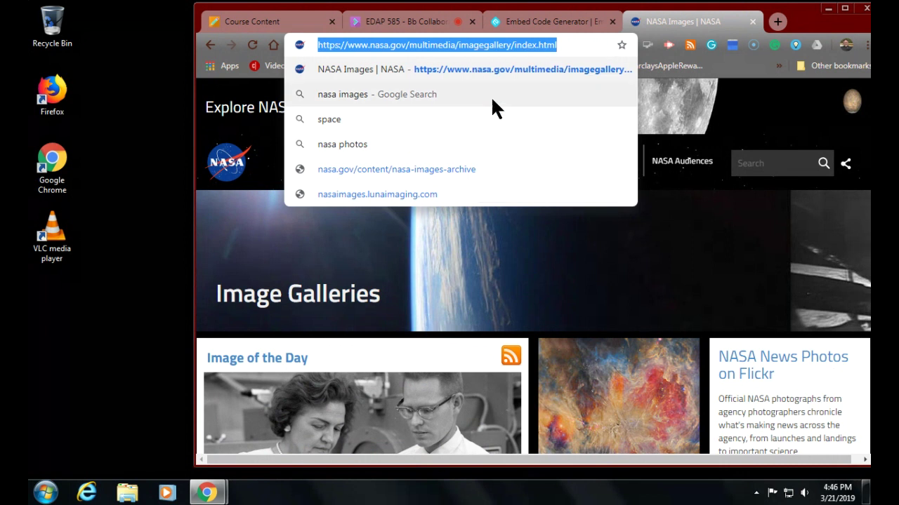
{"action": "left_click", "coordinate": [521, 17]}
{"action": "left_click", "coordinate": [328, 262]}
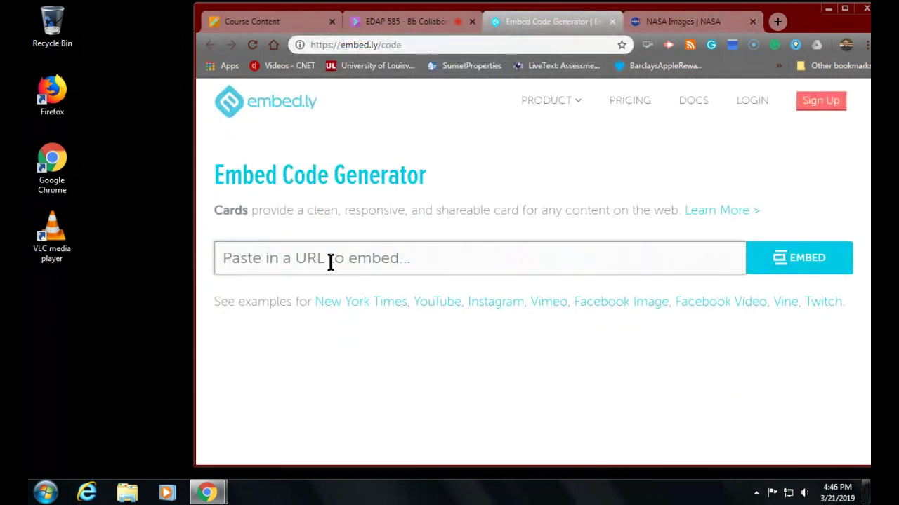
- Paste the NASA Image Galleries address into embed.ly to generate its embed card
{"action": "key", "text": "ctrl+v"}
{"action": "scroll", "coordinate": [329, 260], "scroll_direction": "down", "scroll_amount": 1}
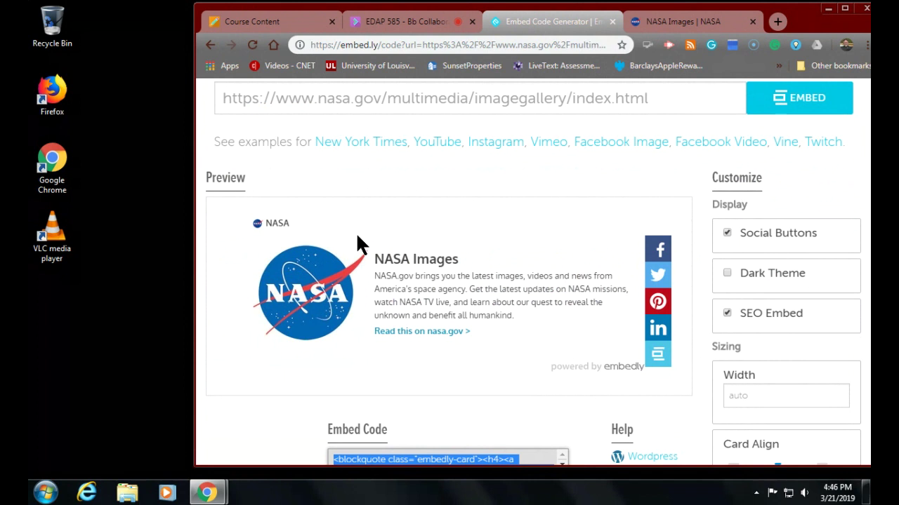
{"action": "scroll", "coordinate": [355, 232], "scroll_direction": "down", "scroll_amount": 2}
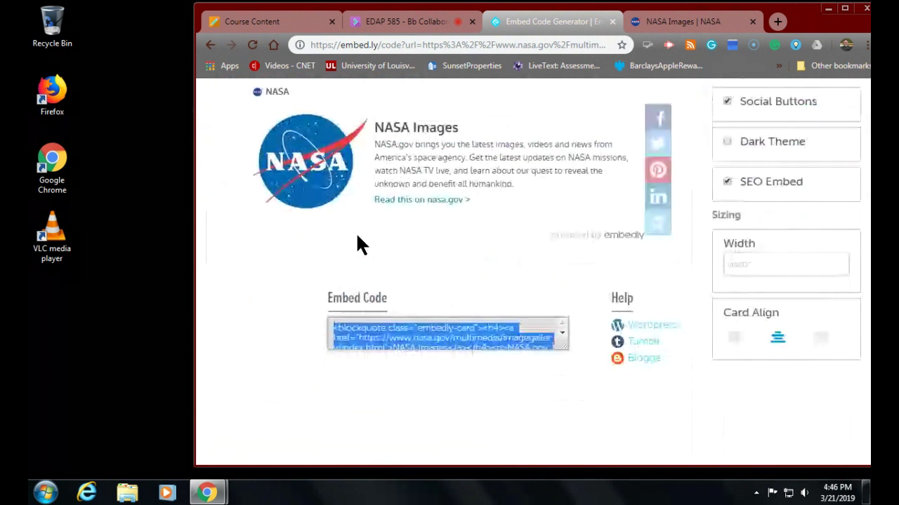
{"action": "left_click_drag", "start_coordinate": [364, 333], "coordinate": [484, 344]}
{"action": "left_click_drag", "start_coordinate": [458, 391], "coordinate": [438, 392]}
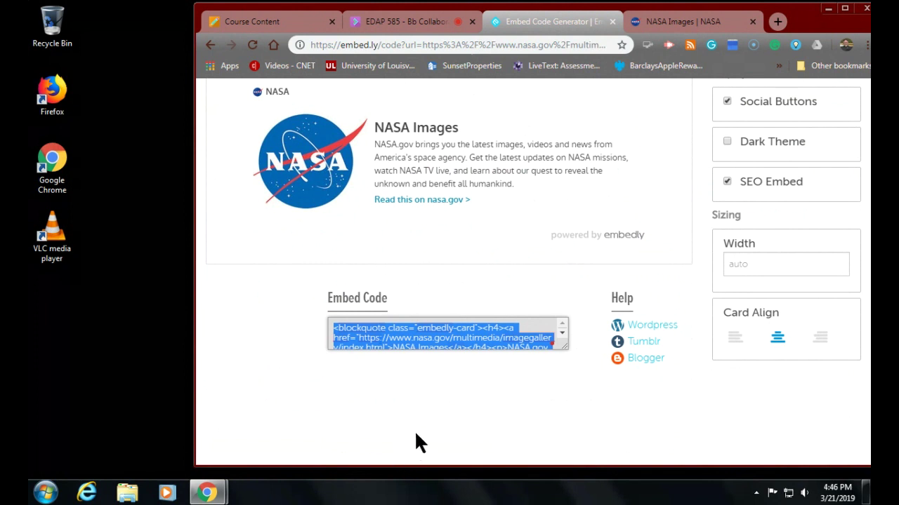
{"action": "scroll", "coordinate": [417, 434], "scroll_direction": "up", "scroll_amount": 2}
- Give the card a dark theme and turn off Social Buttons and SEO Embed
{"action": "mouse_move", "coordinate": [594, 281]}
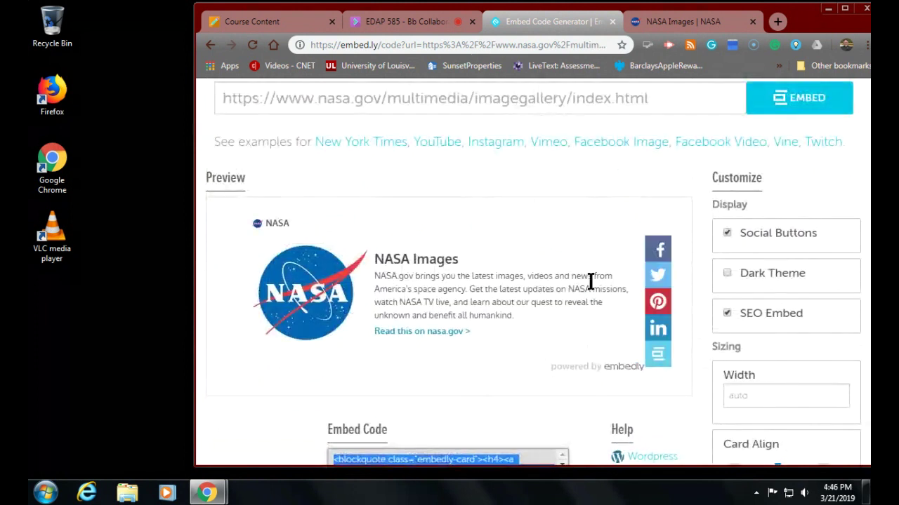
{"action": "left_click", "coordinate": [736, 274]}
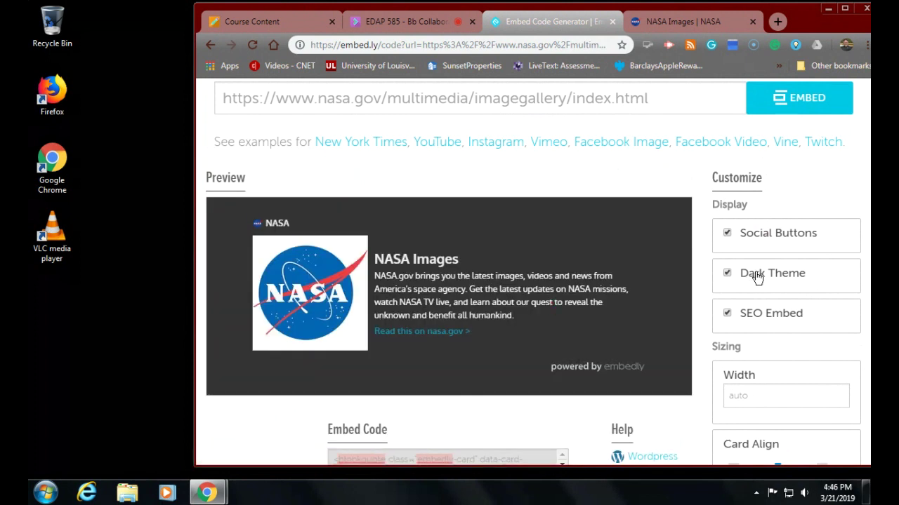
{"action": "left_click", "coordinate": [766, 237]}
{"action": "scroll", "coordinate": [682, 288], "scroll_direction": "down", "scroll_amount": 2}
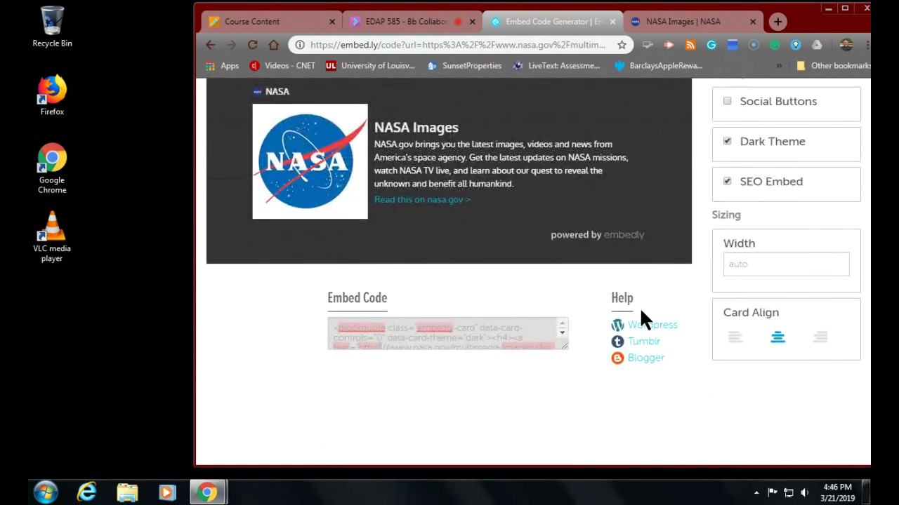
{"action": "left_click", "coordinate": [772, 187]}
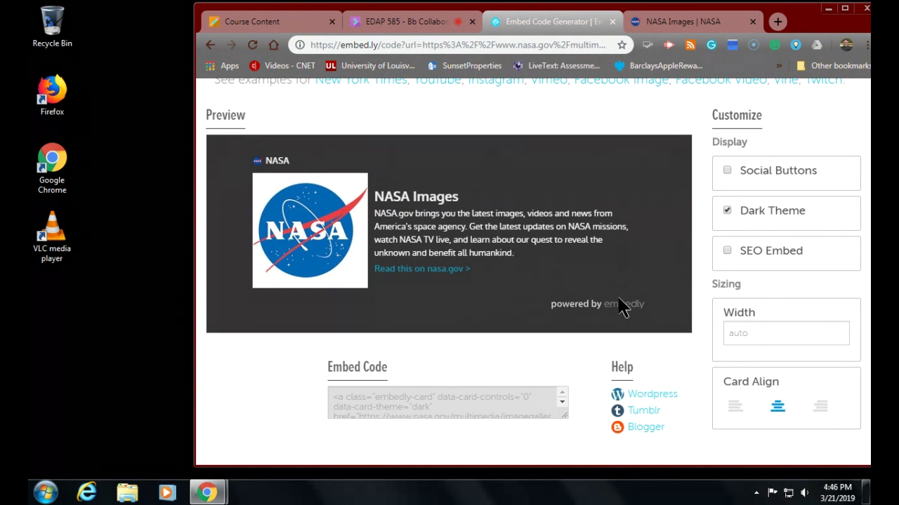
- Select all of the generated NASA Images embed code
{"action": "left_click", "coordinate": [763, 335]}
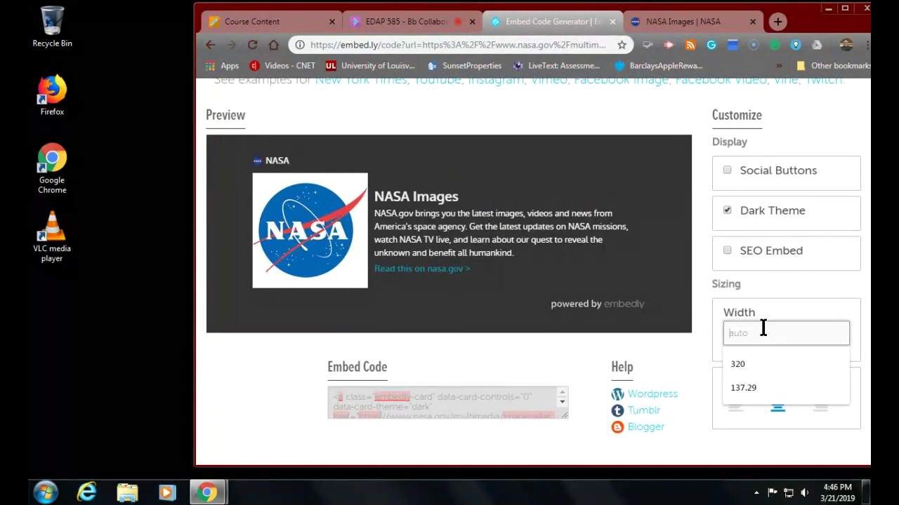
{"action": "mouse_move", "coordinate": [510, 417]}
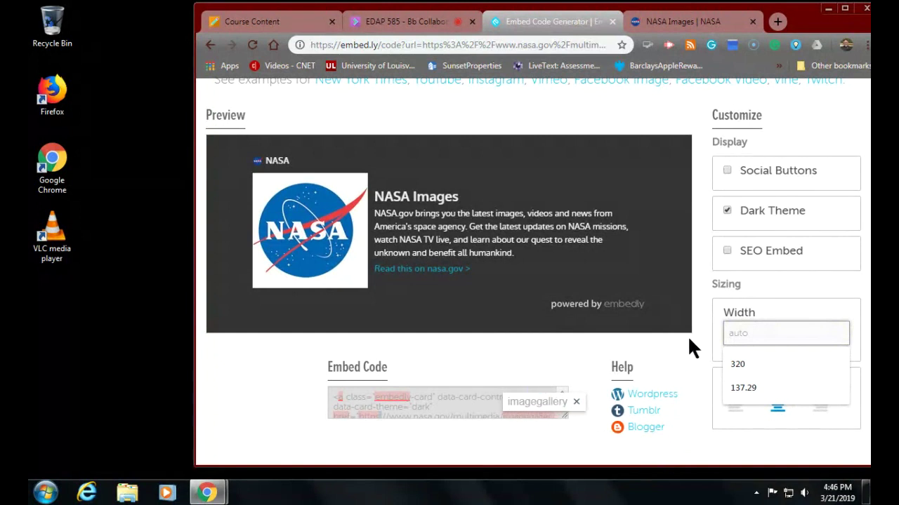
{"action": "left_click", "coordinate": [421, 405]}
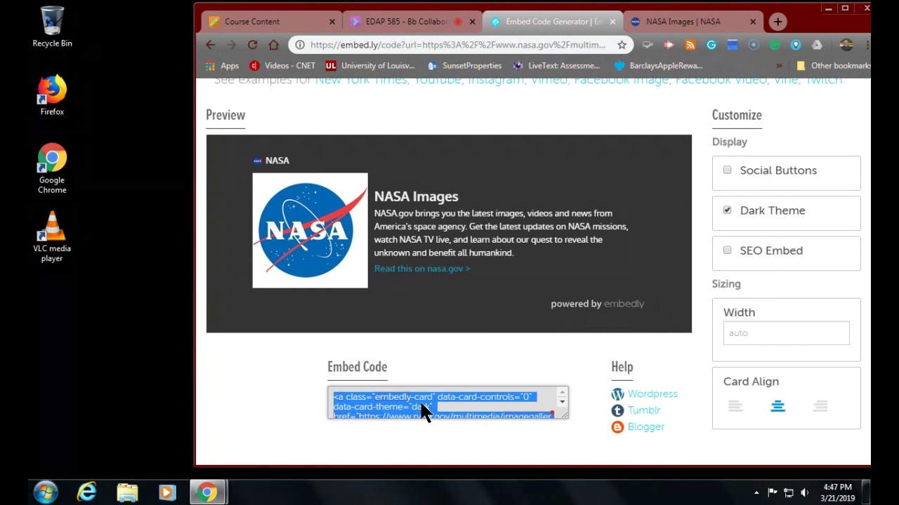
{"action": "left_click", "coordinate": [657, 29]}
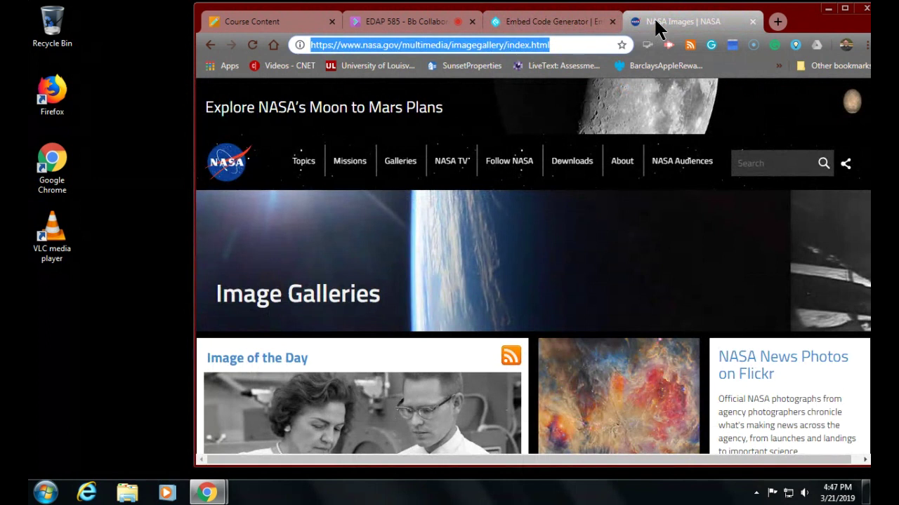
- Preview the NASA TV live stream page, then return to the Embed Code Generator
{"action": "left_click", "coordinate": [457, 169]}
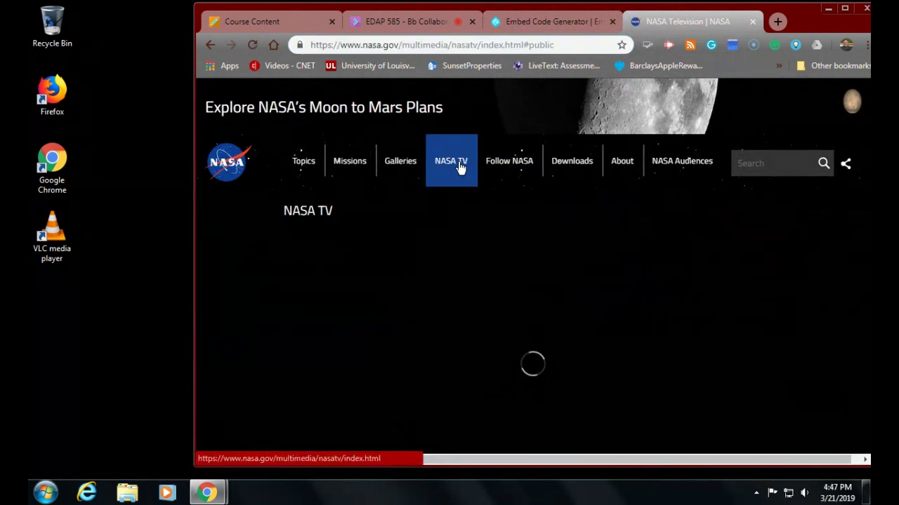
{"action": "scroll", "coordinate": [489, 245], "scroll_direction": "down", "scroll_amount": 1}
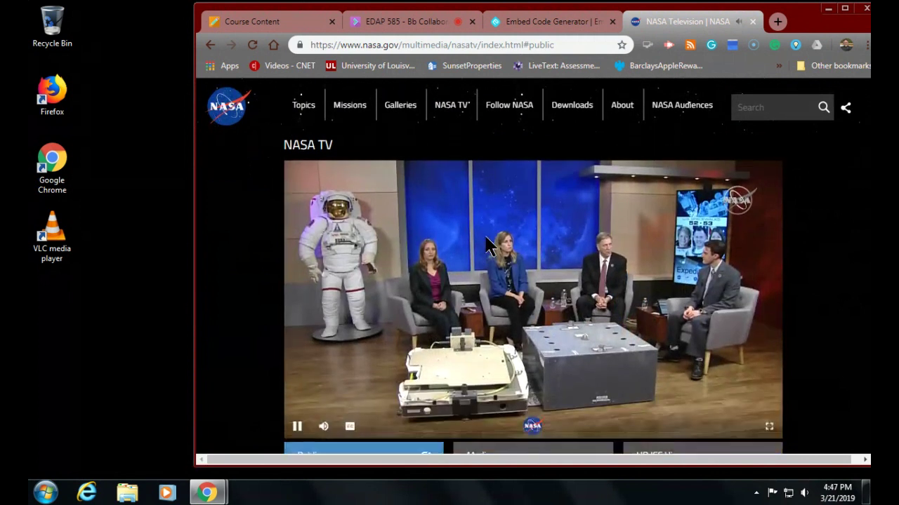
{"action": "scroll", "coordinate": [490, 246], "scroll_direction": "down", "scroll_amount": 1}
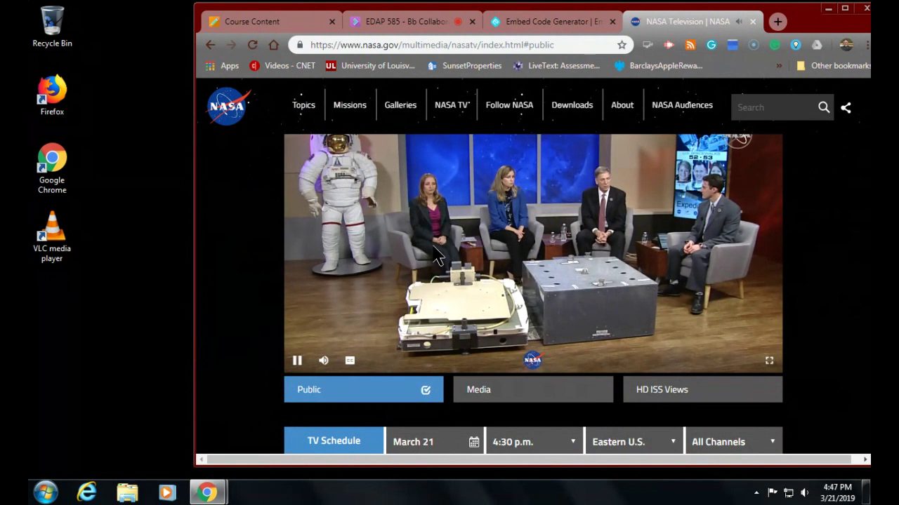
{"action": "scroll", "coordinate": [436, 257], "scroll_direction": "up", "scroll_amount": 2}
{"action": "scroll", "coordinate": [435, 256], "scroll_direction": "down", "scroll_amount": 3}
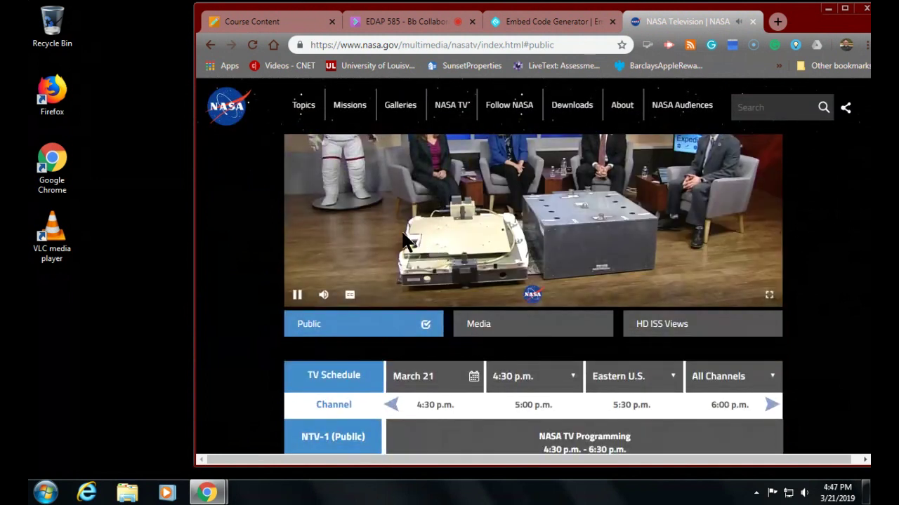
{"action": "scroll", "coordinate": [404, 239], "scroll_direction": "up", "scroll_amount": 2}
{"action": "scroll", "coordinate": [403, 239], "scroll_direction": "down", "scroll_amount": 2}
{"action": "mouse_move", "coordinate": [406, 242]}
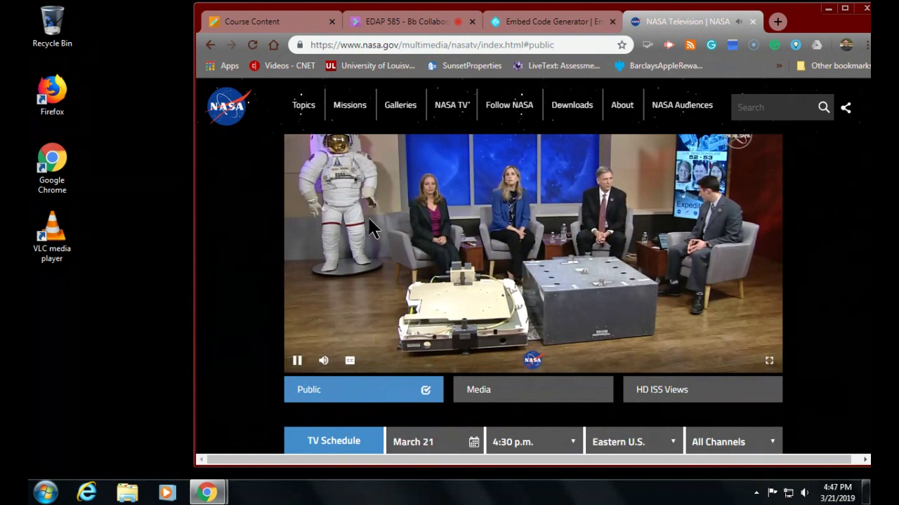
{"action": "left_click", "coordinate": [512, 19]}
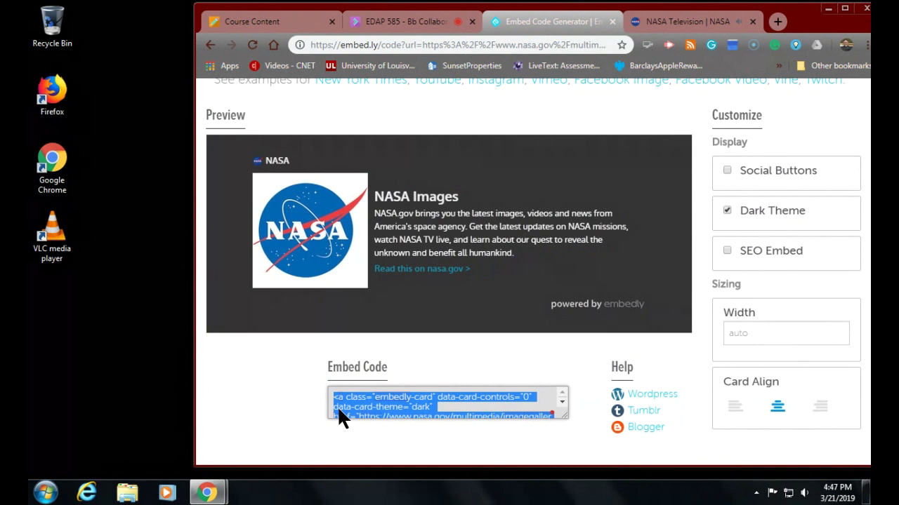
- Select the NASA Images card's full embed code, then go back to Blackboard Course Content
{"action": "left_click_drag", "start_coordinate": [338, 410], "coordinate": [527, 361]}
{"action": "left_click", "coordinate": [436, 399]}
{"action": "scroll", "coordinate": [483, 397], "scroll_direction": "down", "scroll_amount": 3}
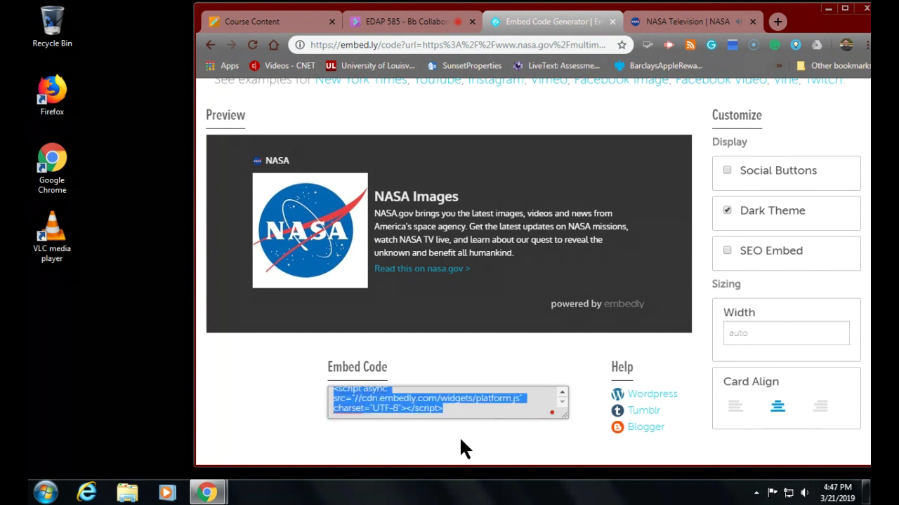
{"action": "scroll", "coordinate": [459, 436], "scroll_direction": "down", "scroll_amount": 1}
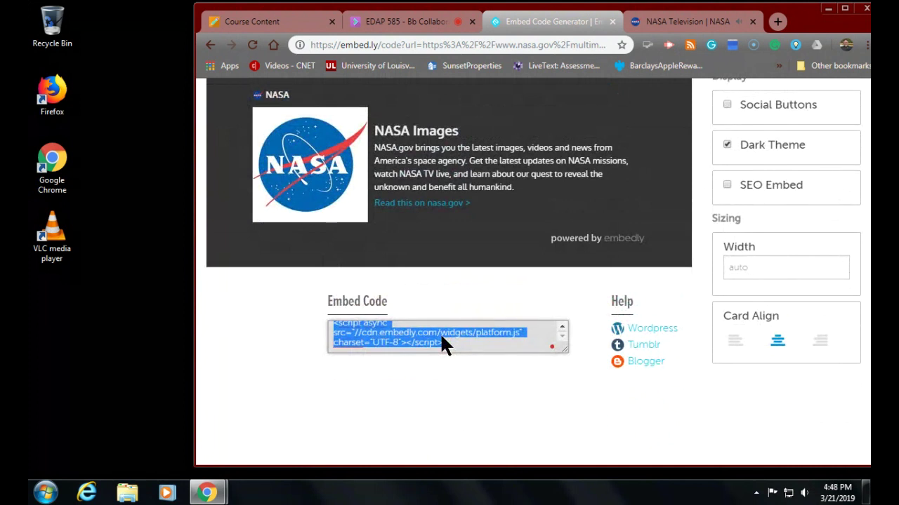
{"action": "left_click", "coordinate": [263, 22]}
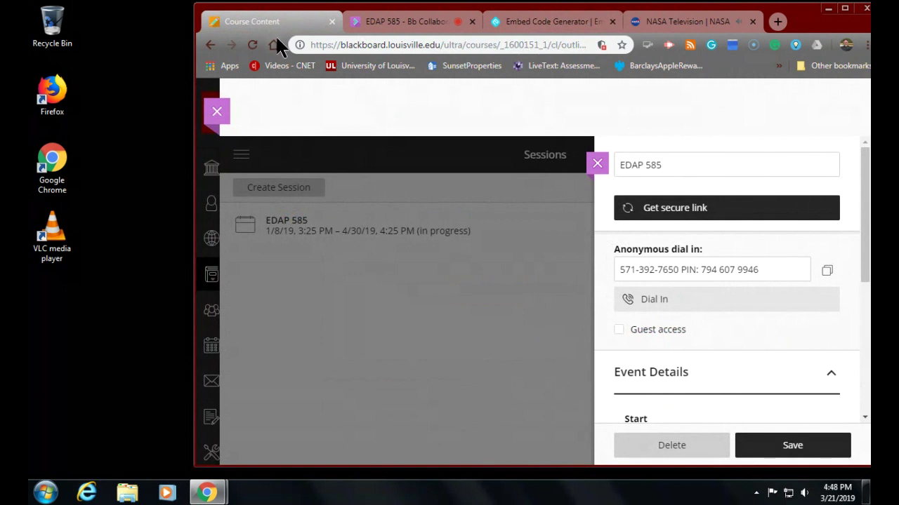
- Close the Sessions panel and open the Spring 2019 EDAP 585 course's Modules page
{"action": "scroll", "coordinate": [331, 300], "scroll_direction": "down", "scroll_amount": 1}
{"action": "scroll", "coordinate": [333, 306], "scroll_direction": "up", "scroll_amount": 1}
{"action": "left_click", "coordinate": [218, 113]}
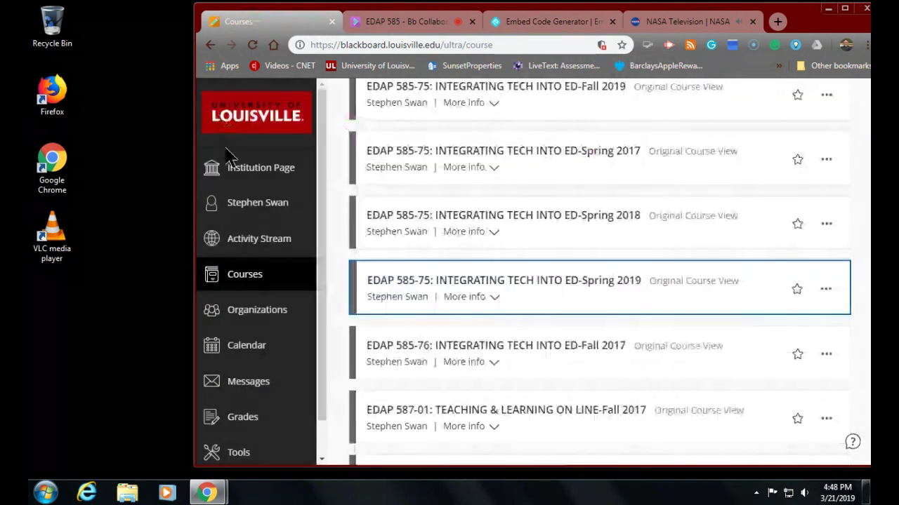
{"action": "left_click", "coordinate": [529, 288]}
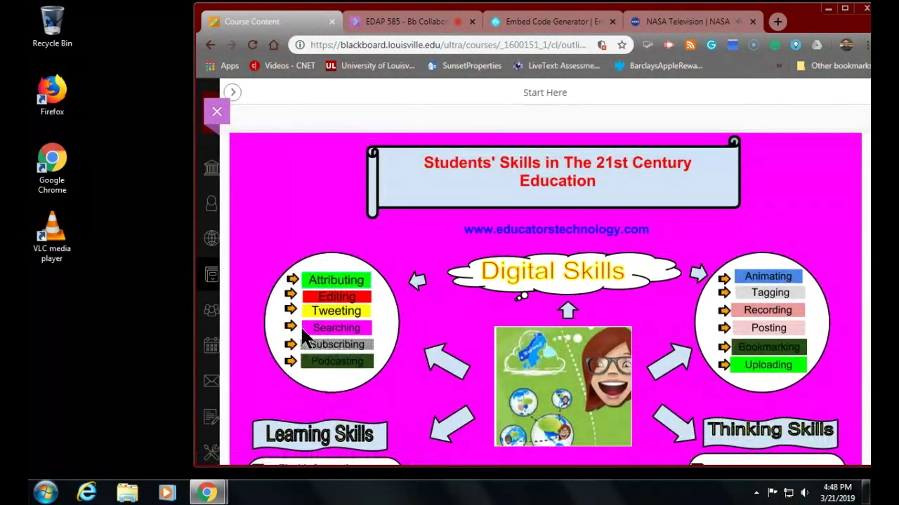
{"action": "left_click", "coordinate": [233, 94]}
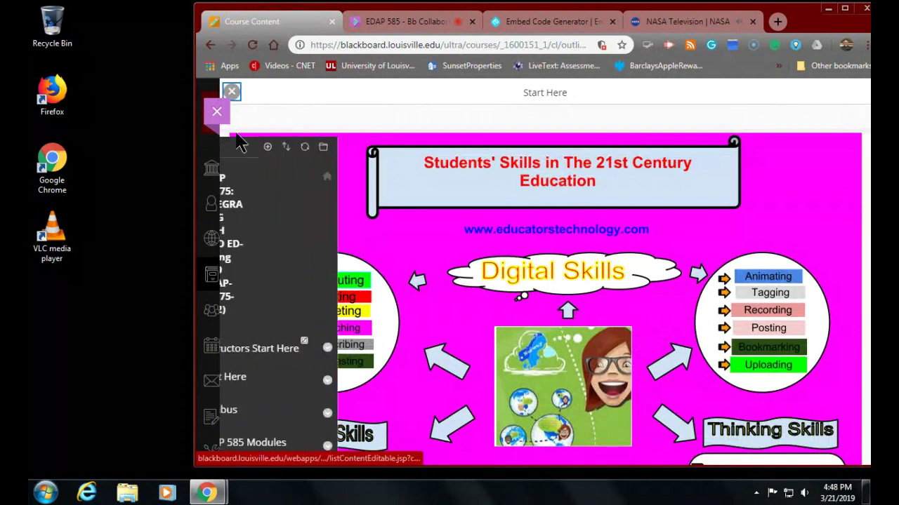
{"action": "scroll", "coordinate": [290, 342], "scroll_direction": "down", "scroll_amount": 3}
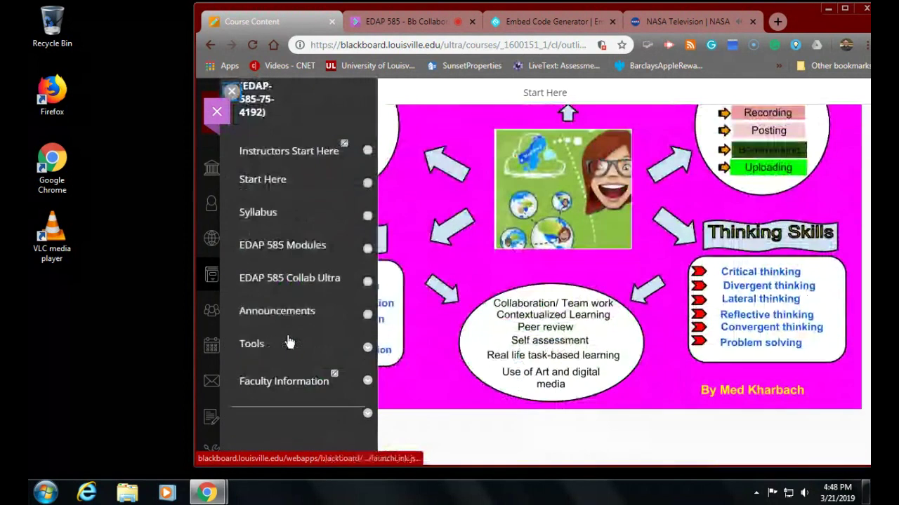
{"action": "left_click", "coordinate": [297, 253]}
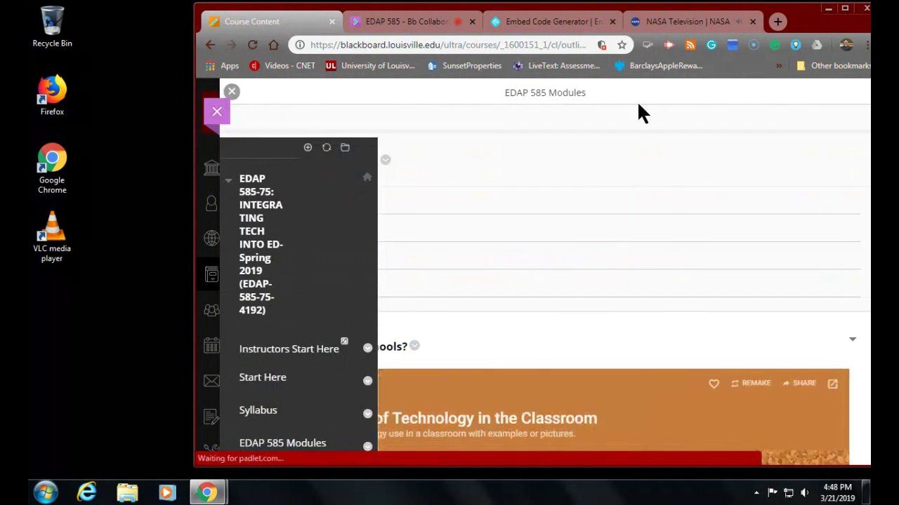
{"action": "left_click", "coordinate": [780, 22]}
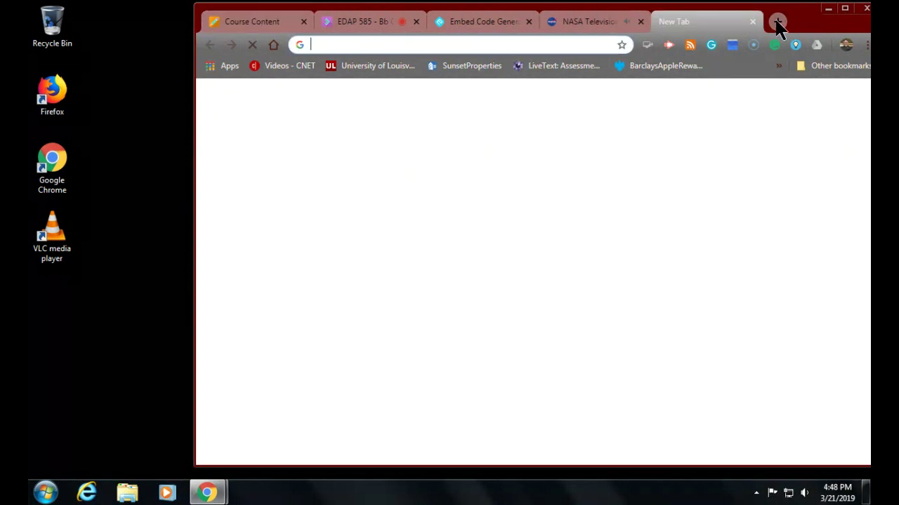
- Load the Google Sites home page at sites.google.com
{"action": "type", "text": "sites"}
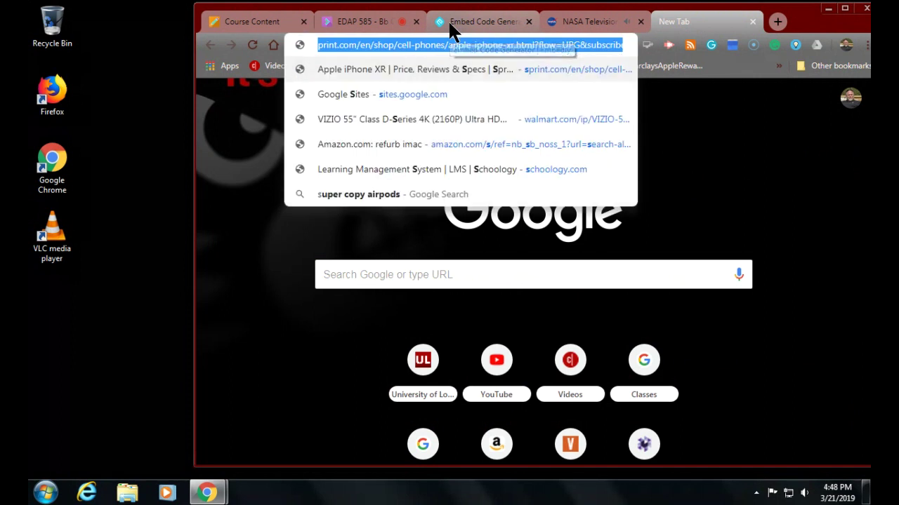
{"action": "type", "text": "."}
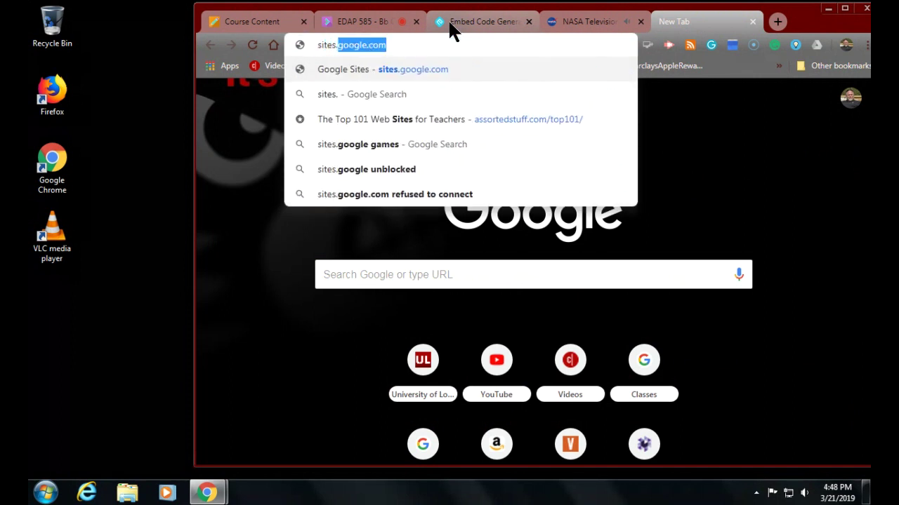
{"action": "type", "text": "google.com"}
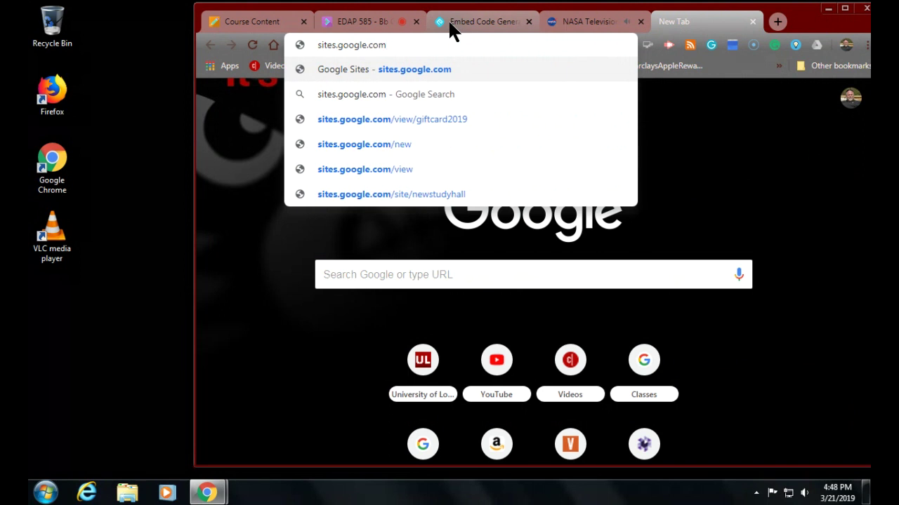
{"action": "left_click", "coordinate": [427, 69]}
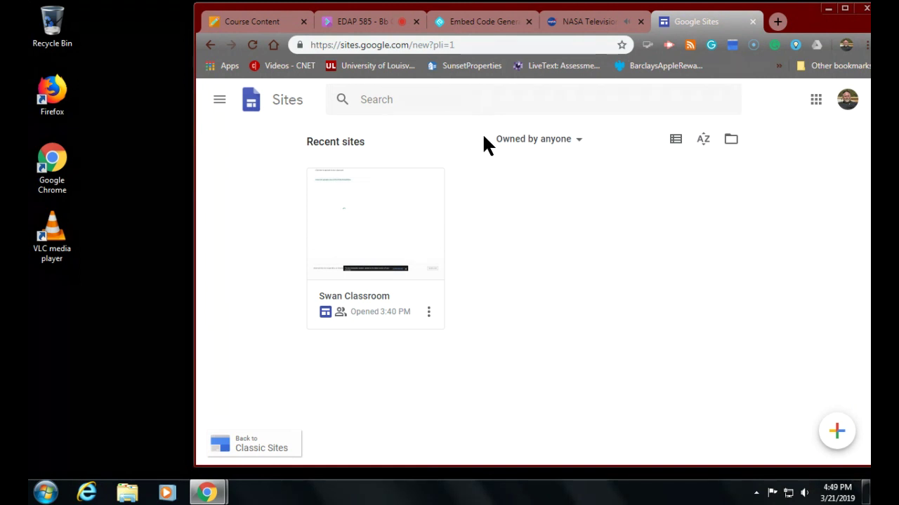
{"action": "left_click", "coordinate": [815, 103]}
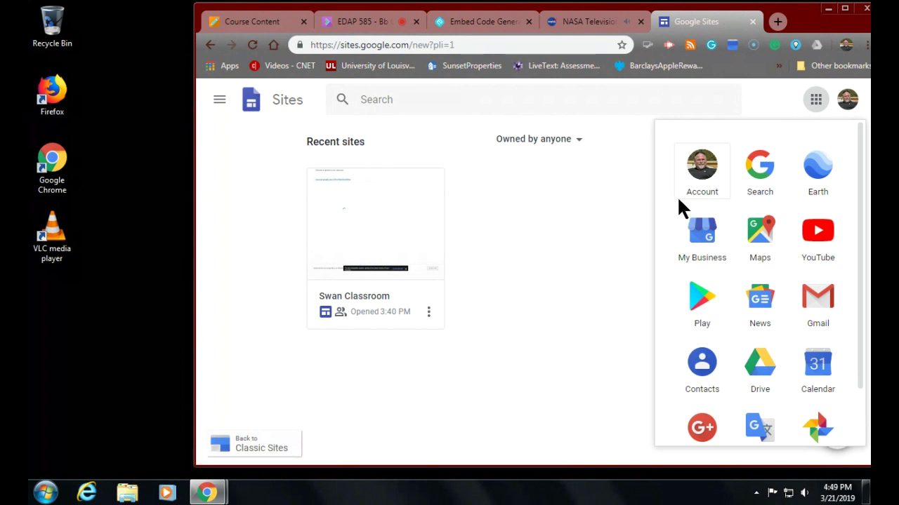
{"action": "scroll", "coordinate": [679, 203], "scroll_direction": "down", "scroll_amount": 4}
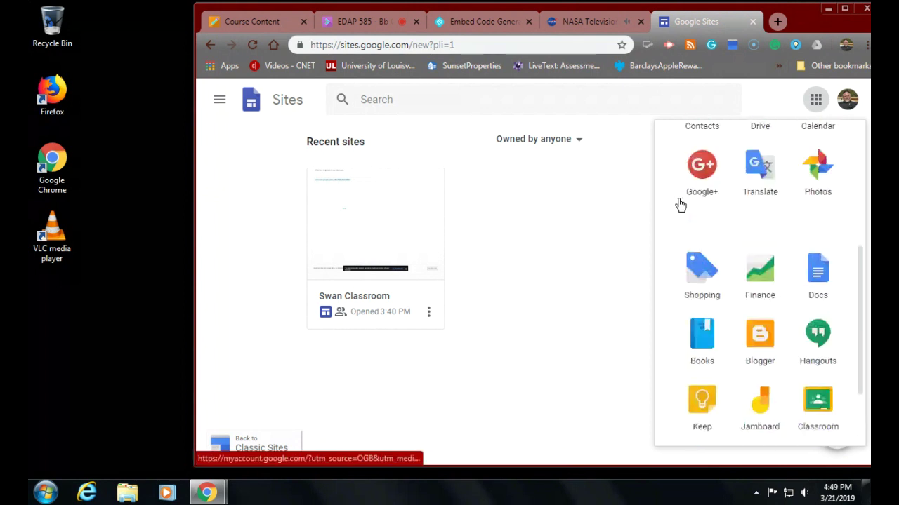
{"action": "scroll", "coordinate": [679, 204], "scroll_direction": "down", "scroll_amount": 2}
{"action": "scroll", "coordinate": [679, 204], "scroll_direction": "down", "scroll_amount": 1}
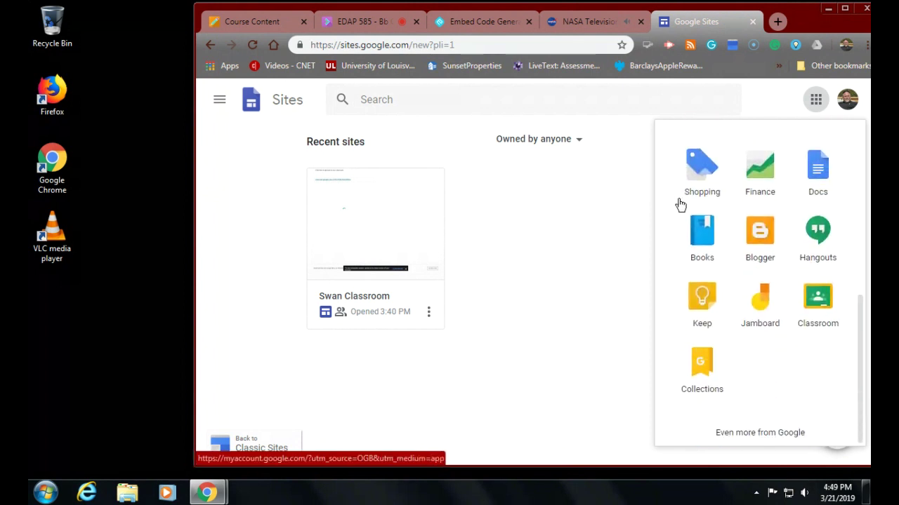
{"action": "scroll", "coordinate": [680, 204], "scroll_direction": "up", "scroll_amount": 4}
{"action": "scroll", "coordinate": [679, 204], "scroll_direction": "up", "scroll_amount": 1}
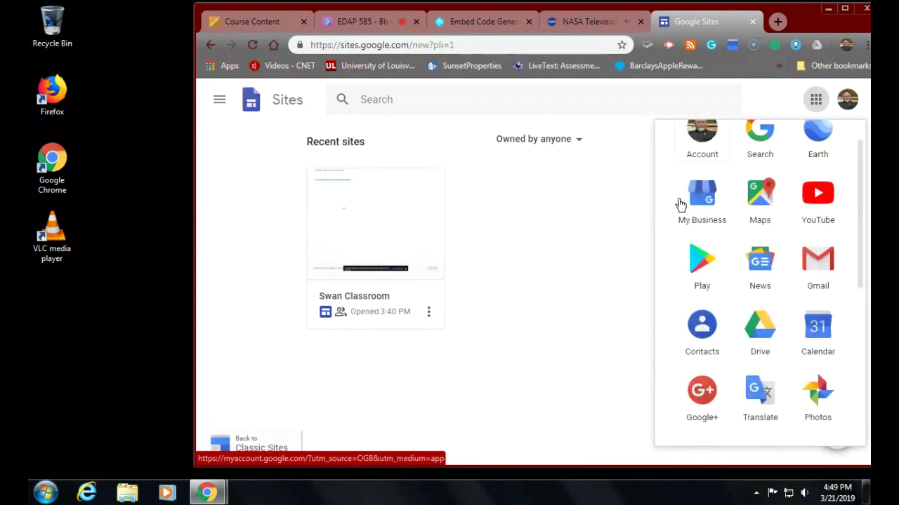
{"action": "scroll", "coordinate": [679, 204], "scroll_direction": "up", "scroll_amount": 1}
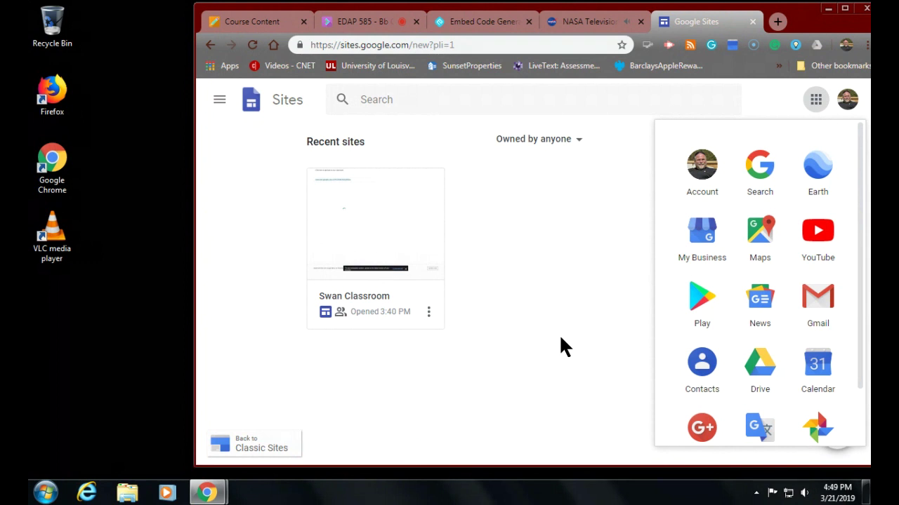
{"action": "left_click", "coordinate": [601, 250]}
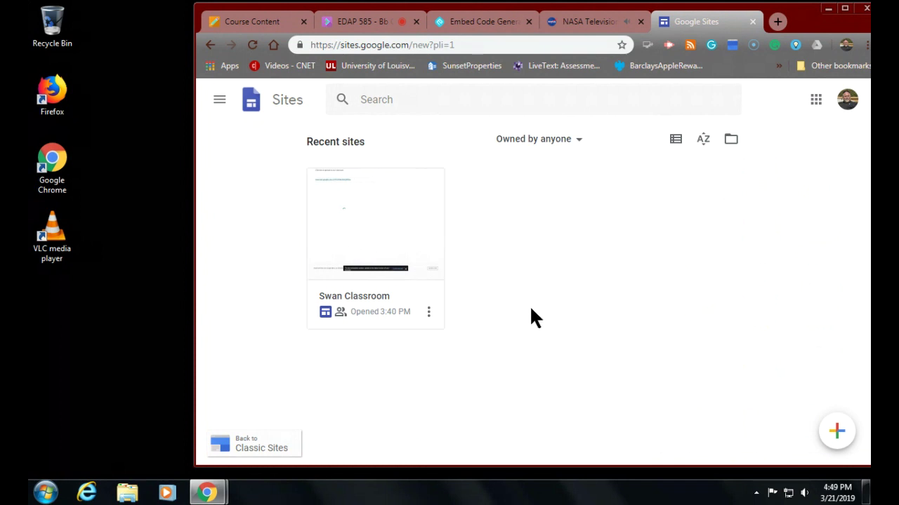
- Create a new site and rename it from Untitled Site to 'Swan in Space'
{"action": "left_click", "coordinate": [837, 433]}
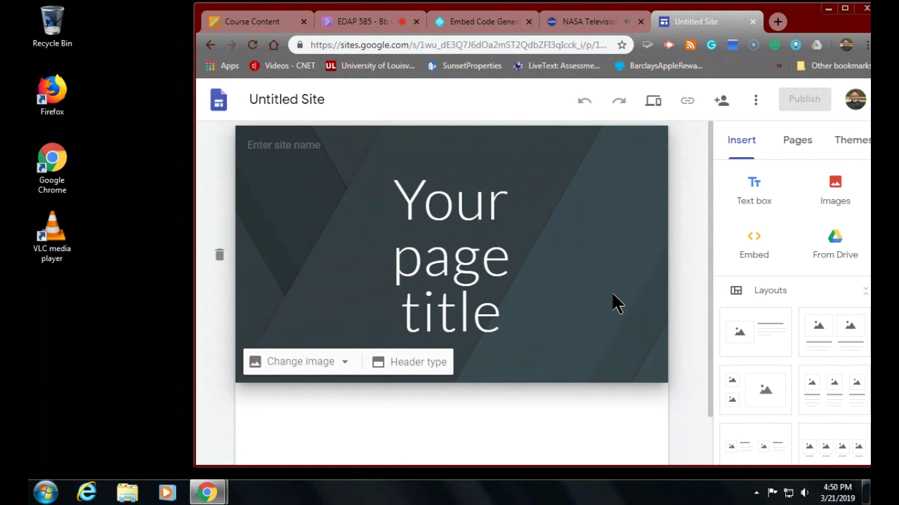
{"action": "left_click", "coordinate": [355, 102]}
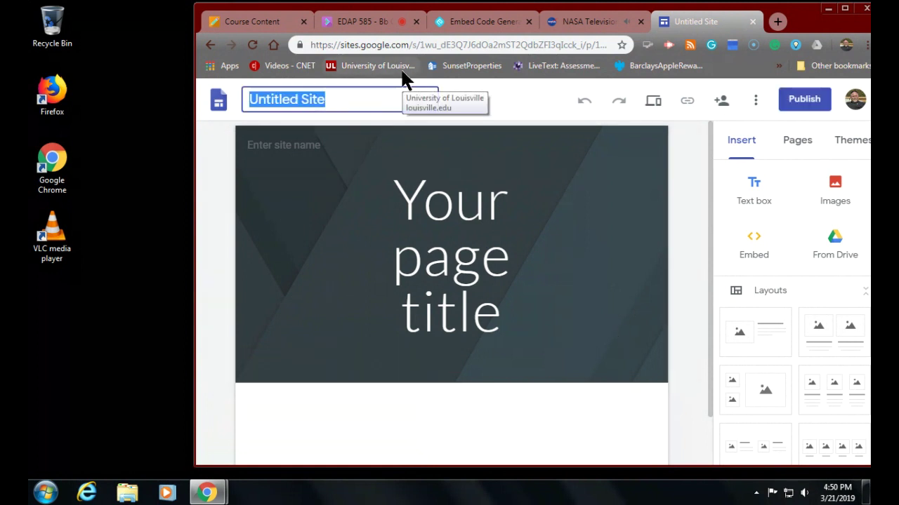
{"action": "type", "text": "Swan"}
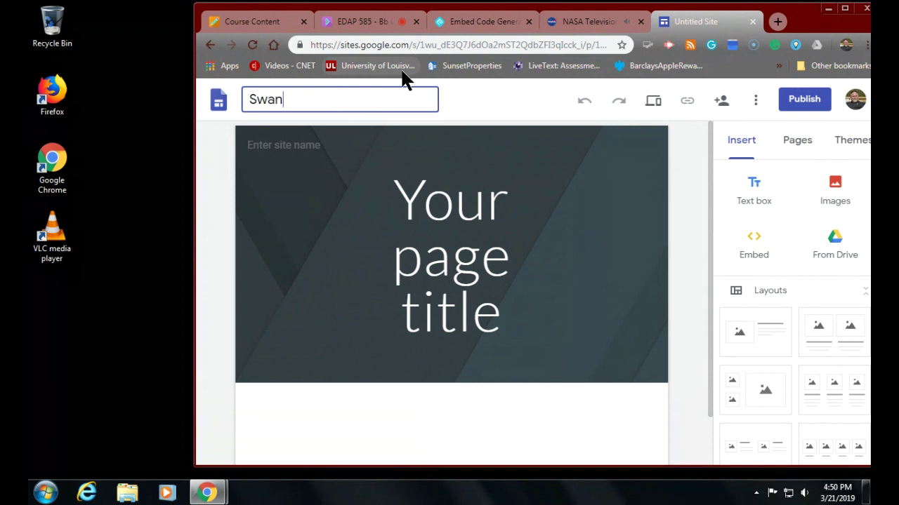
{"action": "type", "text": " in Space"}
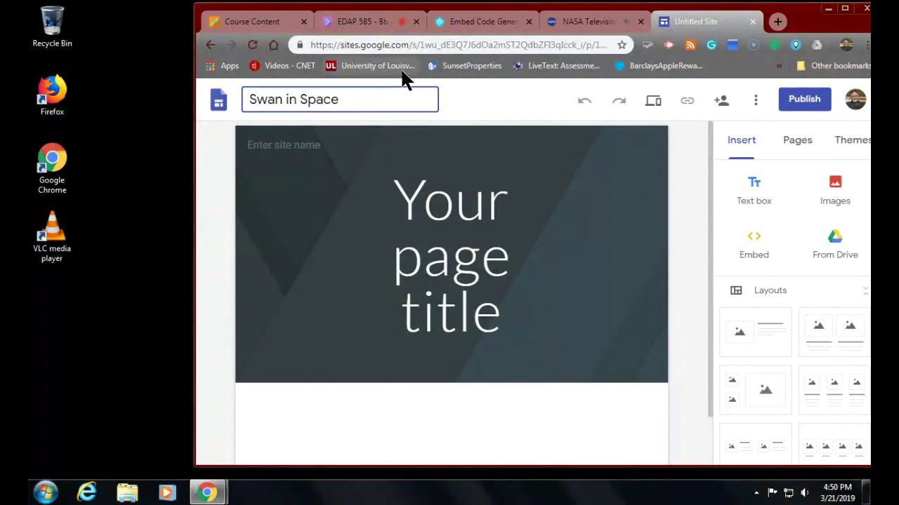
{"action": "left_click", "coordinate": [307, 143]}
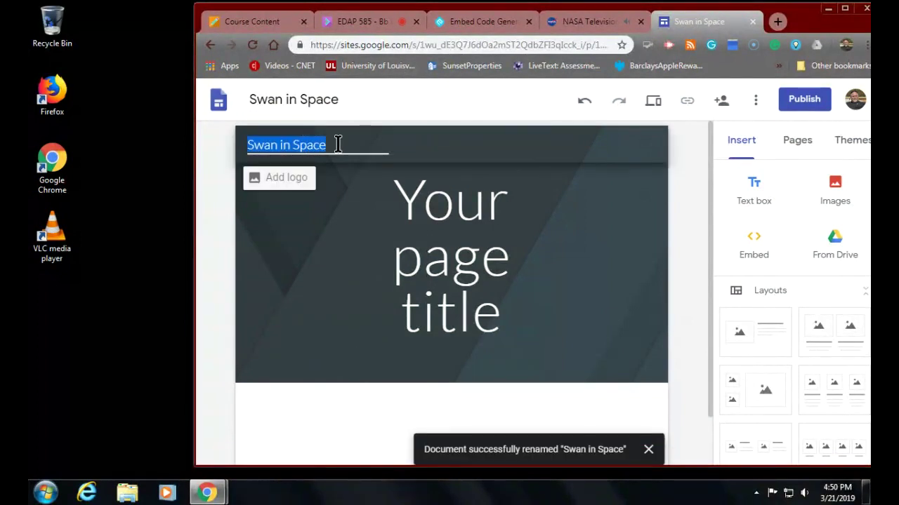
{"action": "left_click", "coordinate": [482, 203]}
- Replace the placeholder title with 'Let's Explore Space in this class', correcting Spac to Space
{"action": "triple_click", "coordinate": [480, 213]}
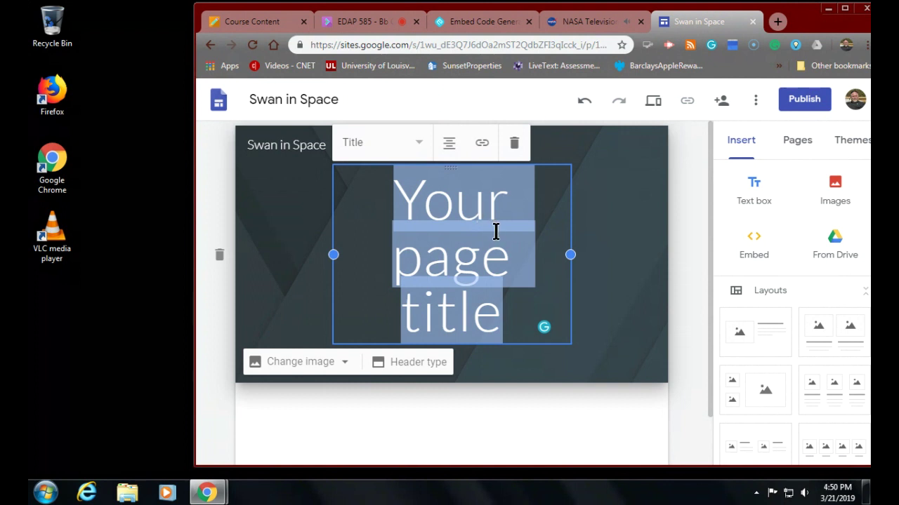
{"action": "type", "text": "Let'"}
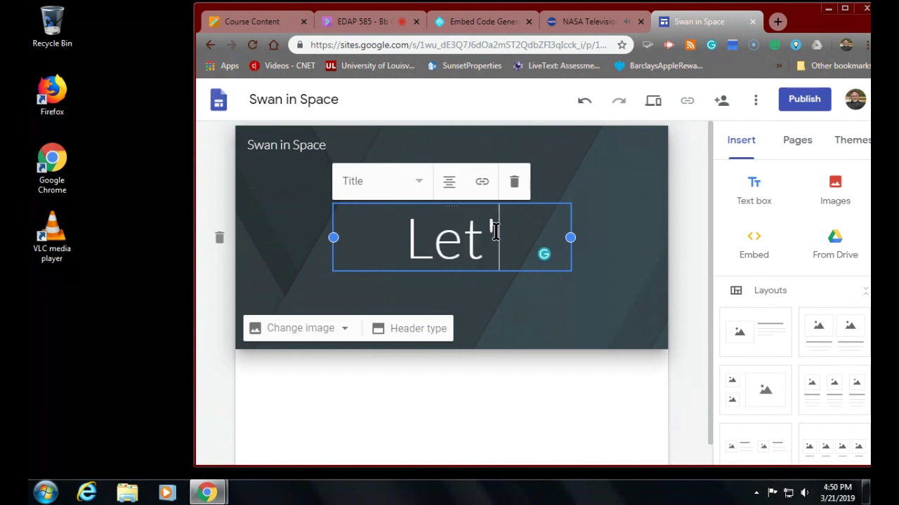
{"action": "type", "text": "s Explo"}
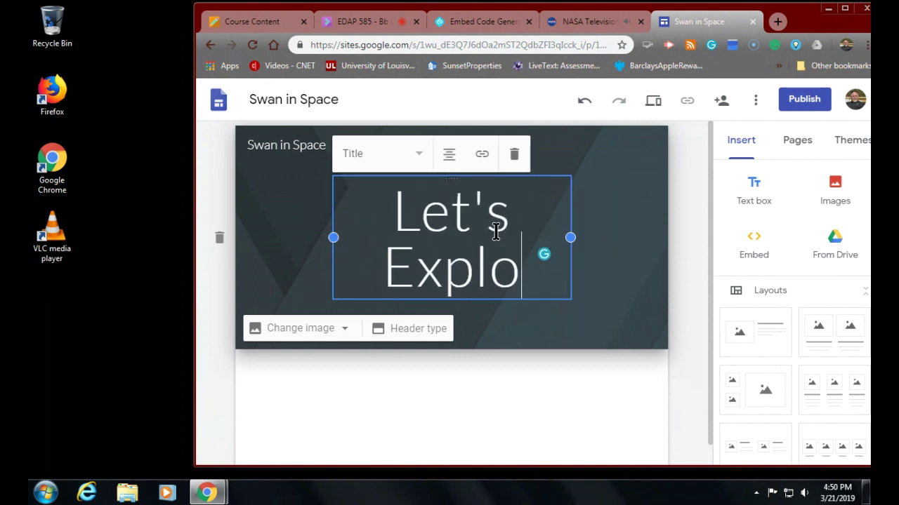
{"action": "type", "text": "re Spa"}
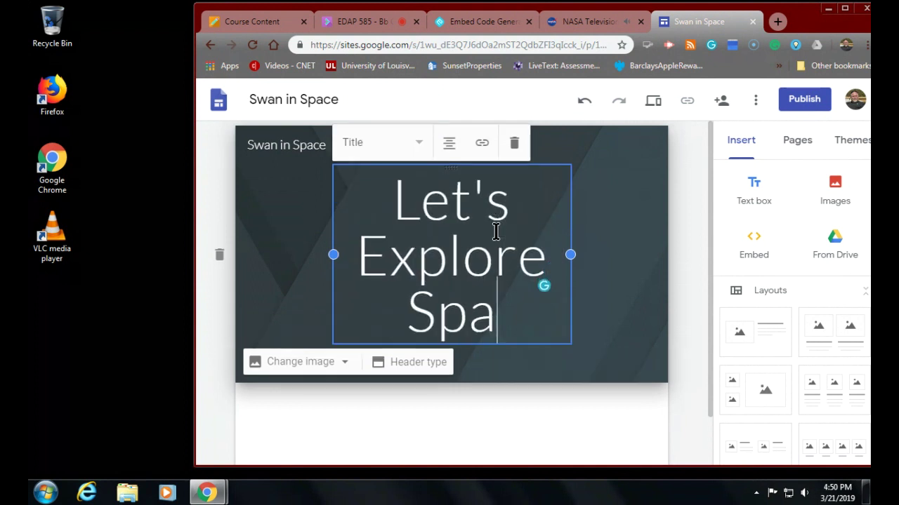
{"action": "type", "text": "c in"}
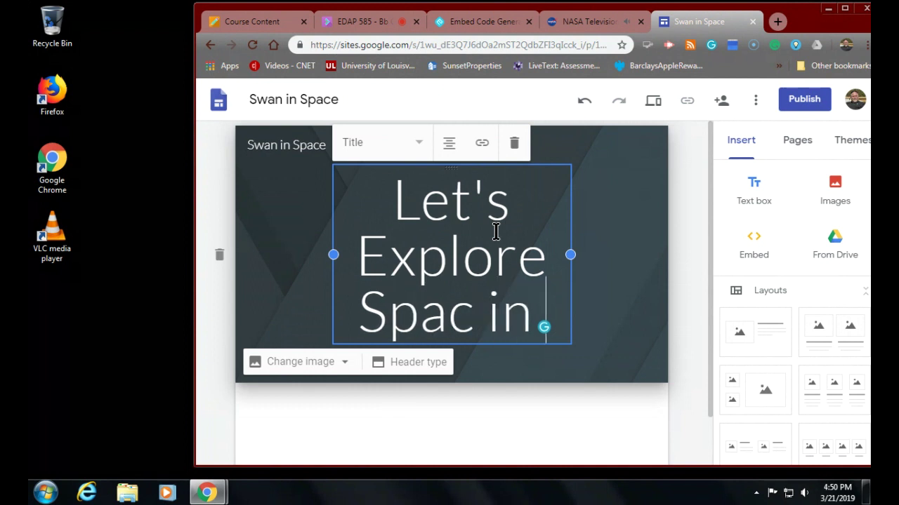
{"action": "type", "text": " this class"}
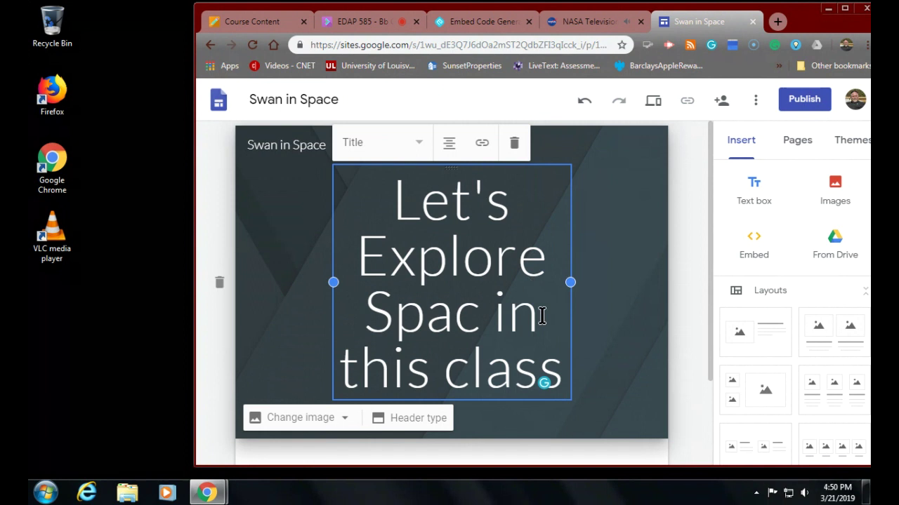
{"action": "mouse_move", "coordinate": [476, 316]}
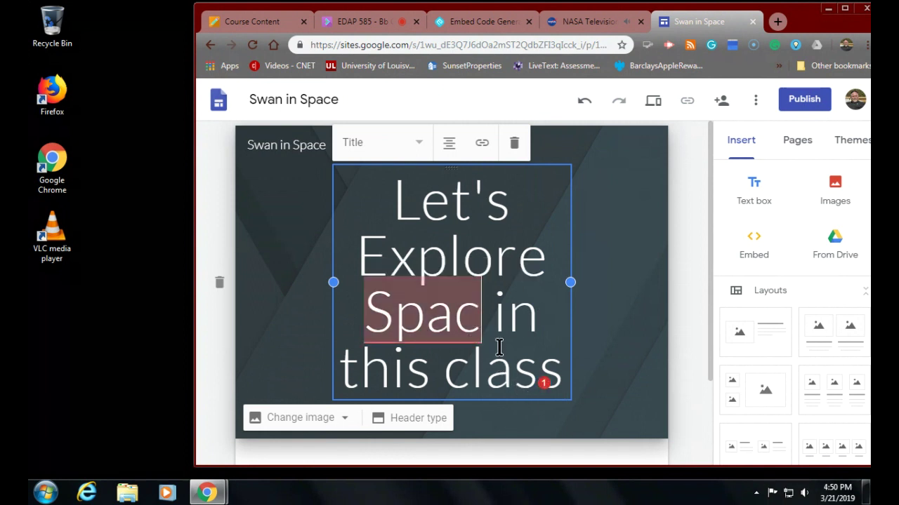
{"action": "left_click", "coordinate": [485, 320]}
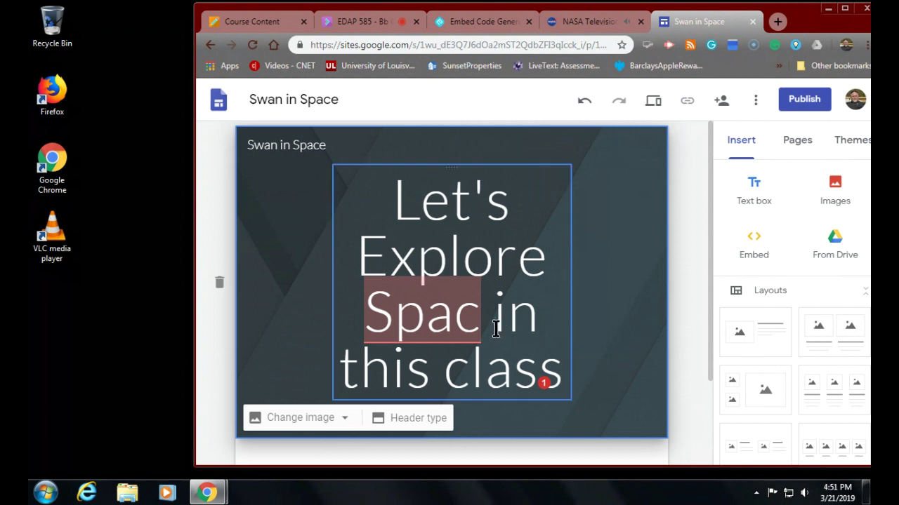
{"action": "left_click", "coordinate": [471, 316]}
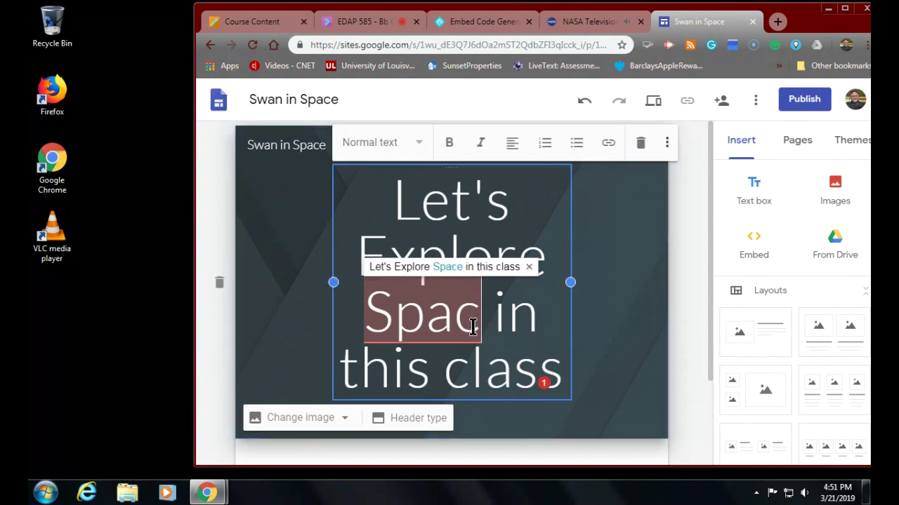
{"action": "left_click", "coordinate": [441, 267]}
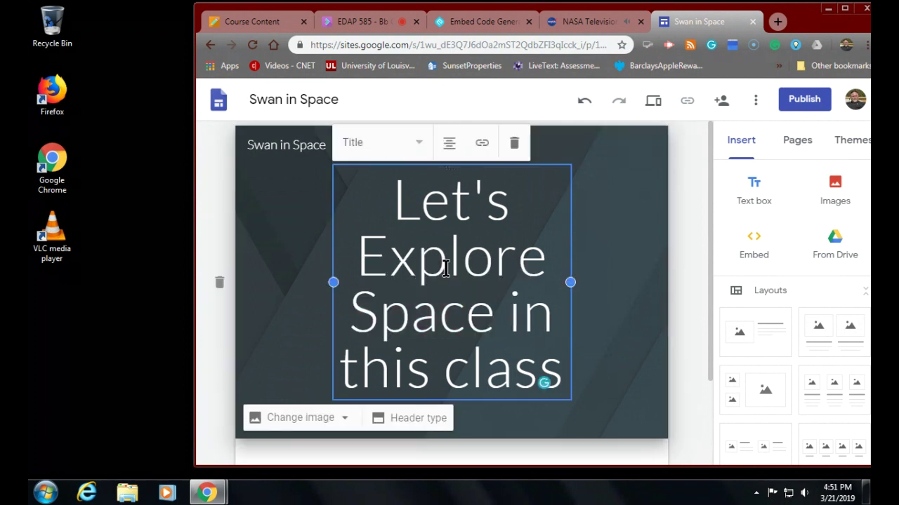
- Widen the title text box so the title wraps across three lines
{"action": "left_click", "coordinate": [631, 281]}
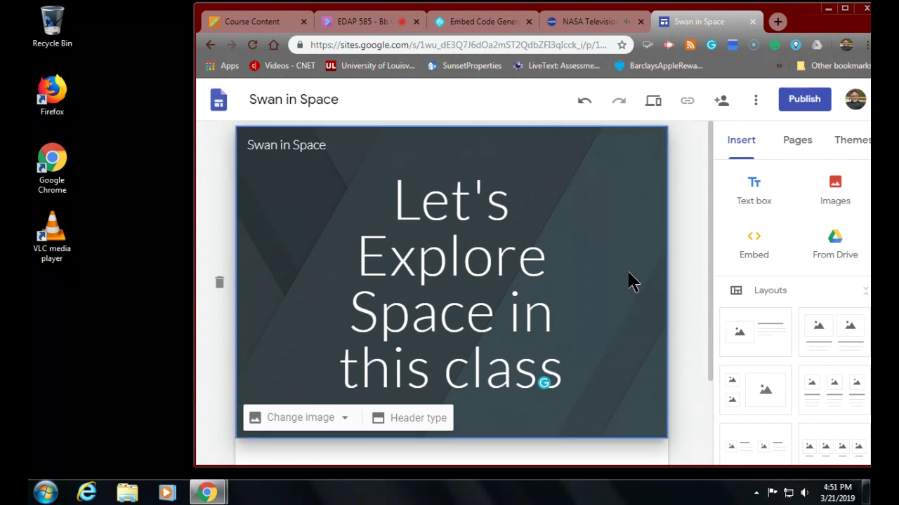
{"action": "left_click", "coordinate": [521, 295]}
{"action": "left_click_drag", "start_coordinate": [330, 284], "coordinate": [303, 275]}
{"action": "left_click_drag", "start_coordinate": [571, 282], "coordinate": [660, 285]}
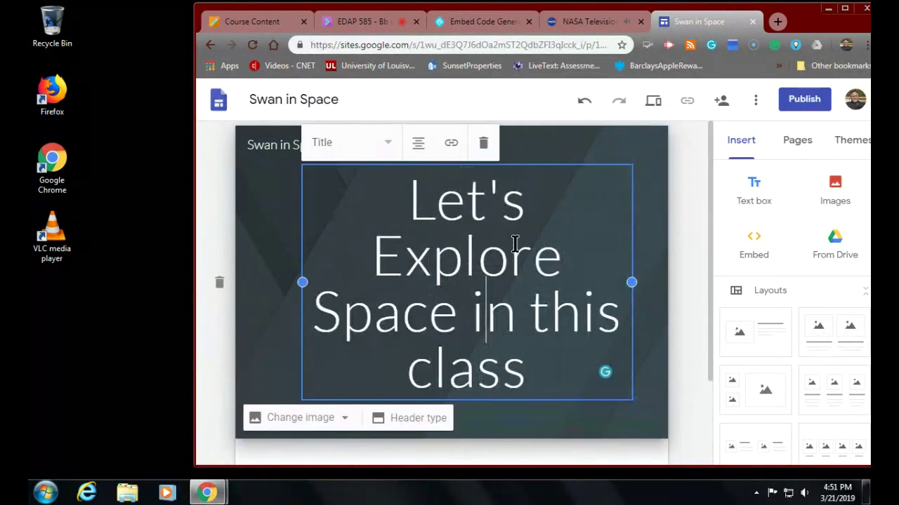
{"action": "left_click_drag", "start_coordinate": [484, 242], "coordinate": [527, 216]}
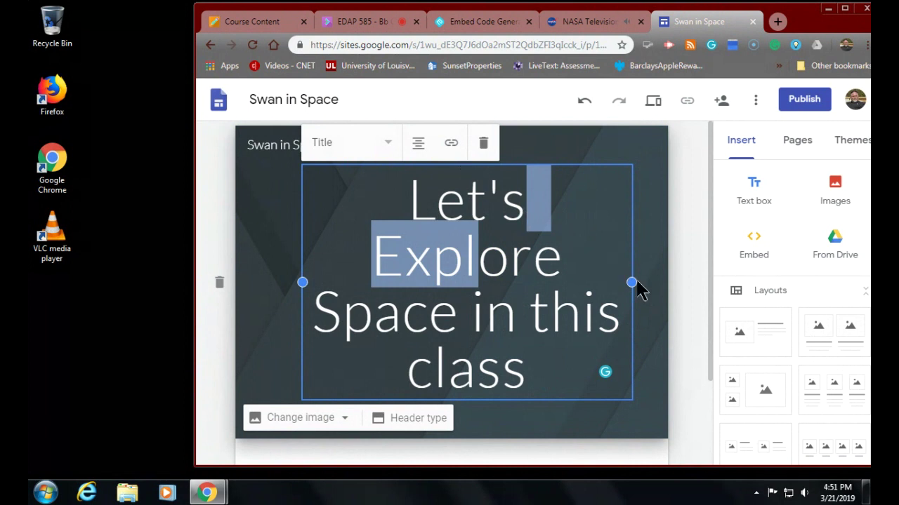
{"action": "left_click_drag", "start_coordinate": [628, 281], "coordinate": [662, 286]}
{"action": "left_click_drag", "start_coordinate": [304, 279], "coordinate": [231, 277]}
{"action": "left_click_drag", "start_coordinate": [532, 317], "coordinate": [273, 203]}
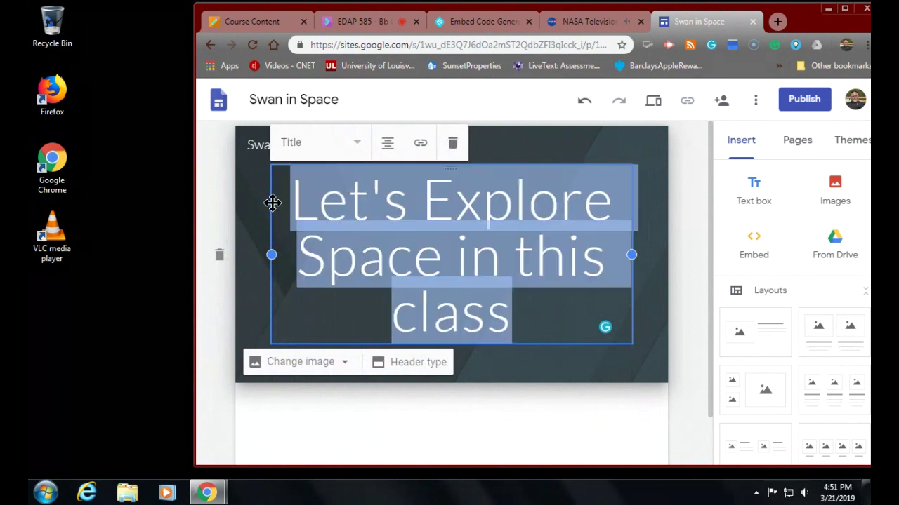
- Change the title's text style to the smaller Heading style
{"action": "left_click", "coordinate": [361, 144]}
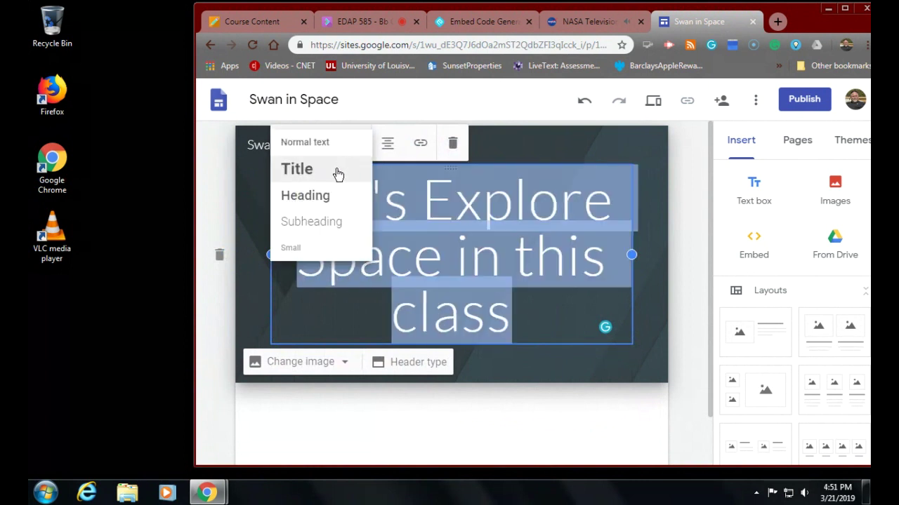
{"action": "left_click", "coordinate": [319, 197]}
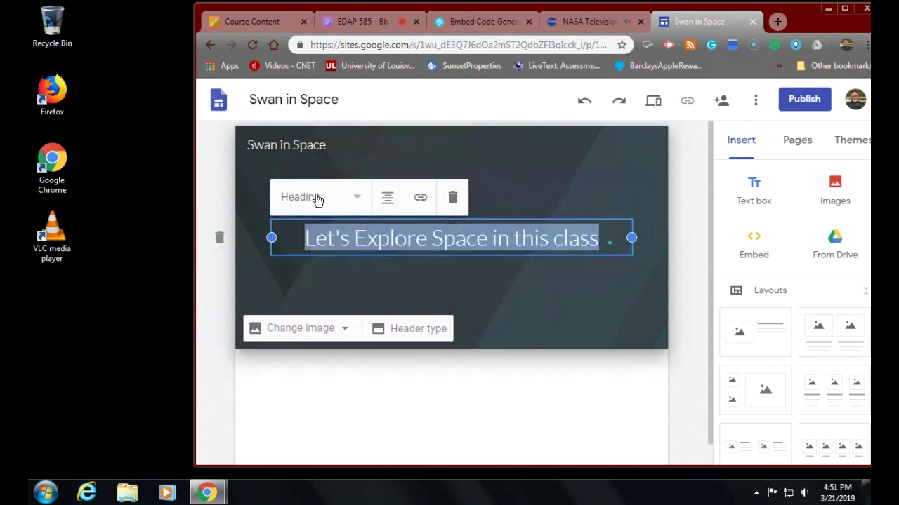
{"action": "left_click", "coordinate": [481, 298]}
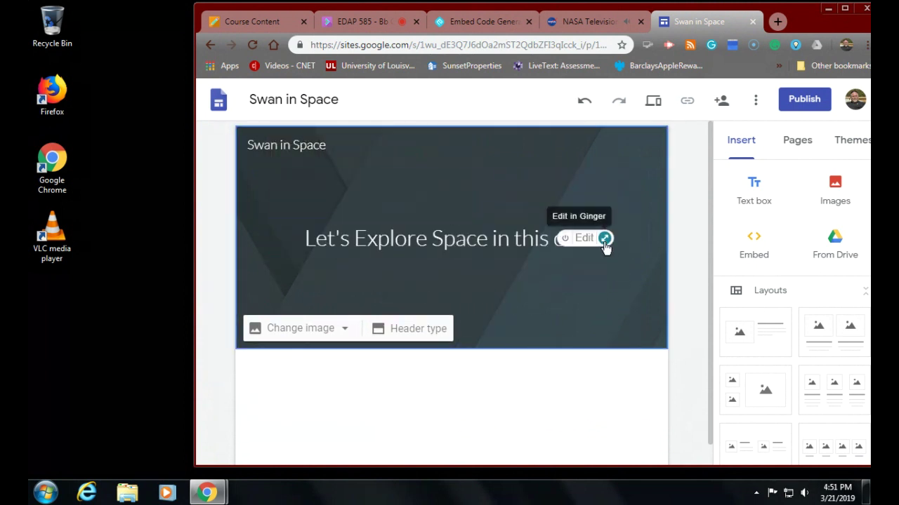
- Append '...' after 'class' so the heading reads 'Let's Explore Space in this class...'
{"action": "left_click", "coordinate": [593, 245]}
{"action": "left_click", "coordinate": [593, 243]}
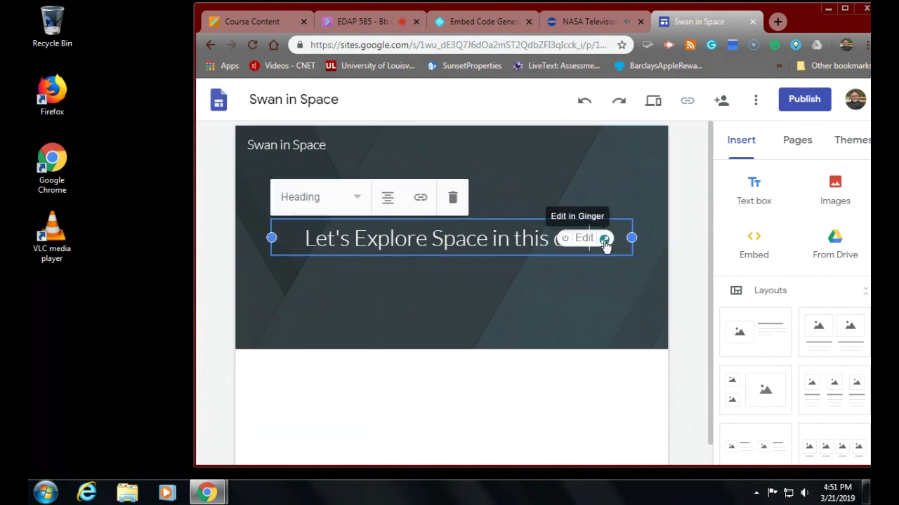
{"action": "left_click", "coordinate": [566, 240]}
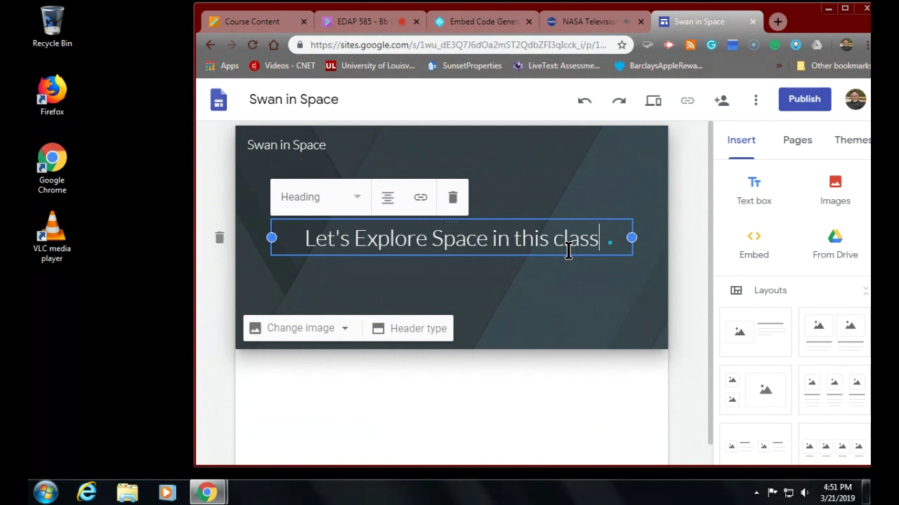
{"action": "type", "text": "..."}
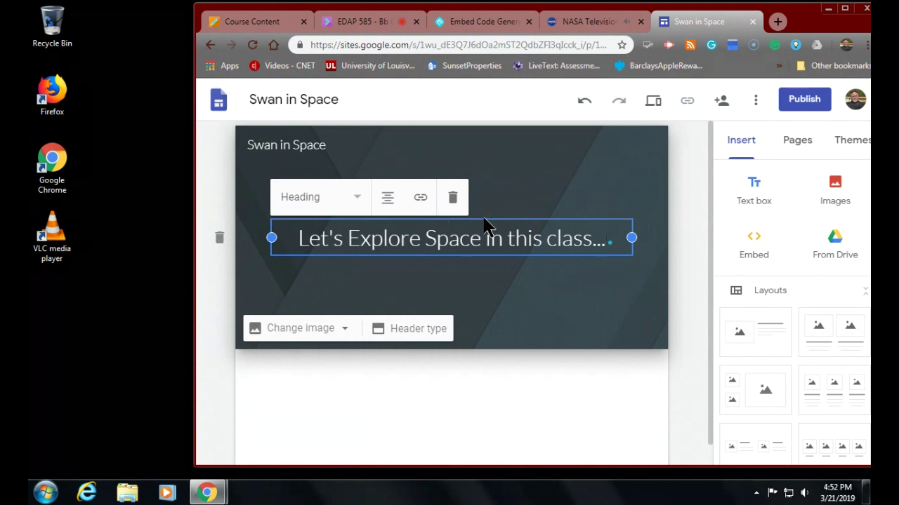
{"action": "left_click_drag", "start_coordinate": [483, 220], "coordinate": [355, 156]}
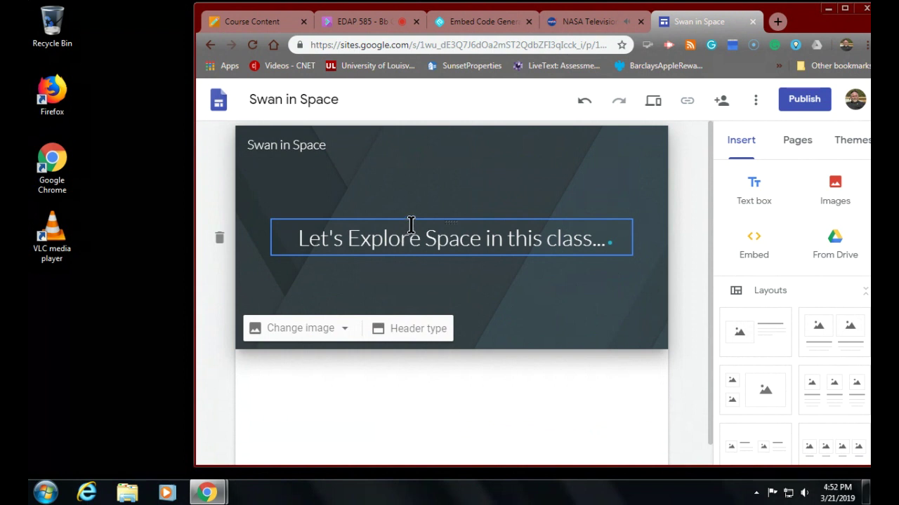
- Replace the header image with the dark Milky Way galaxy photo from the Gallery
{"action": "left_click", "coordinate": [325, 337]}
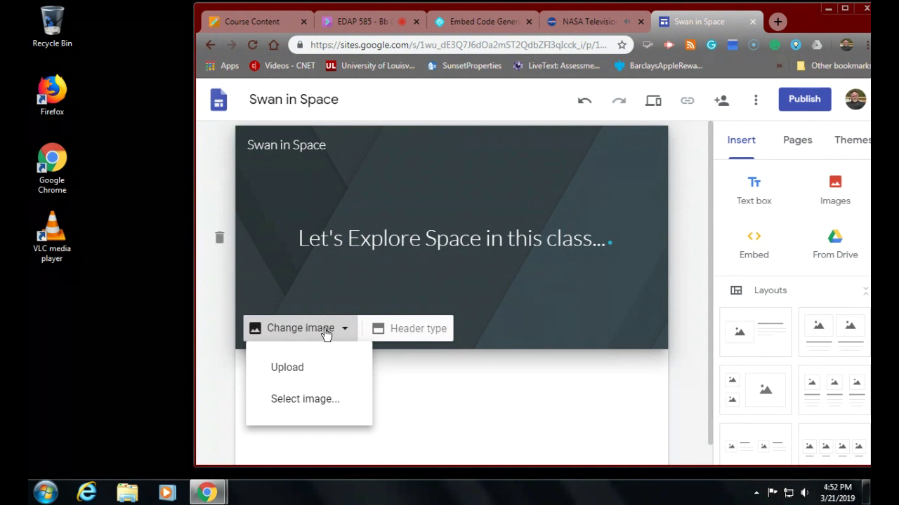
{"action": "left_click", "coordinate": [320, 400]}
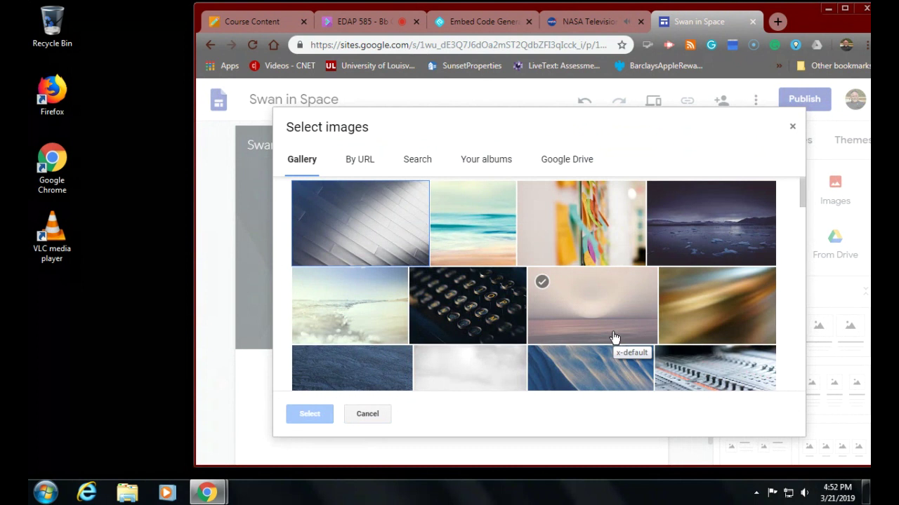
{"action": "scroll", "coordinate": [613, 338], "scroll_direction": "down", "scroll_amount": 10}
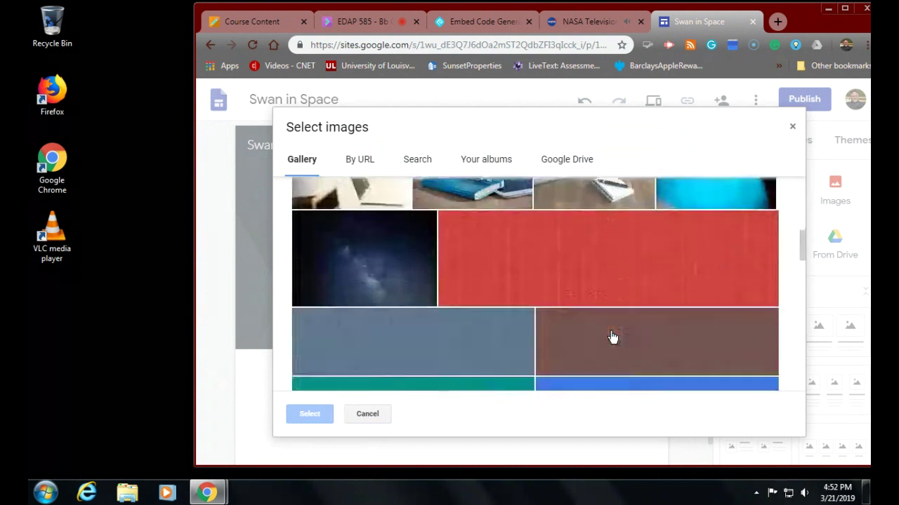
{"action": "left_click", "coordinate": [413, 217]}
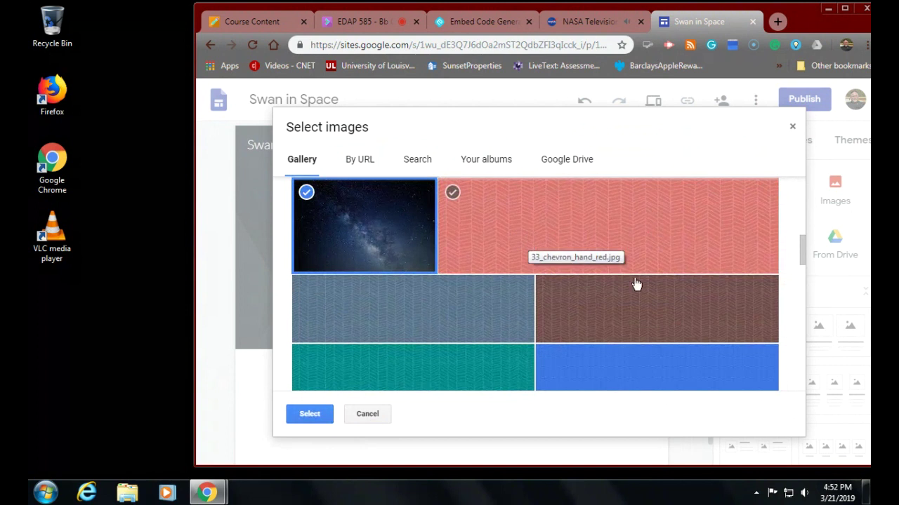
{"action": "left_click", "coordinate": [304, 413]}
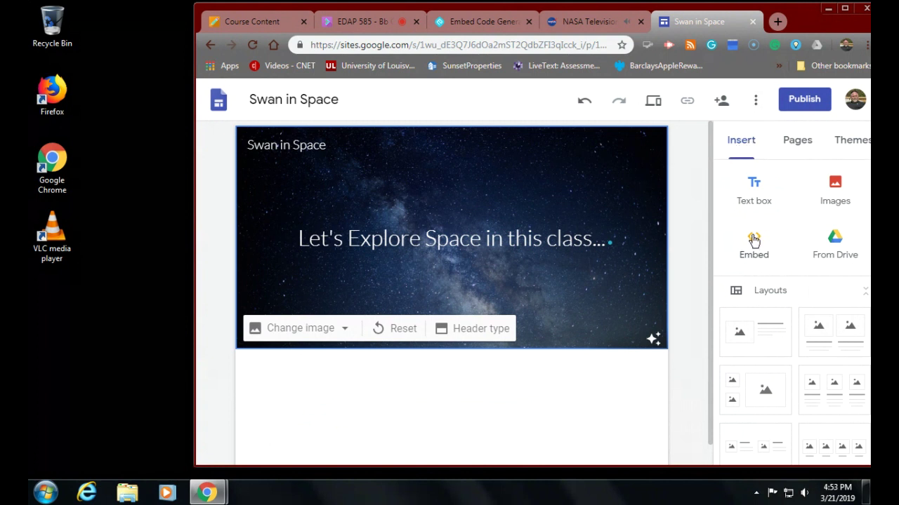
{"action": "scroll", "coordinate": [753, 240], "scroll_direction": "down", "scroll_amount": 2}
- Show the Pages panel, listing the site's single Home page and its add-page options
{"action": "scroll", "coordinate": [753, 241], "scroll_direction": "up", "scroll_amount": 2}
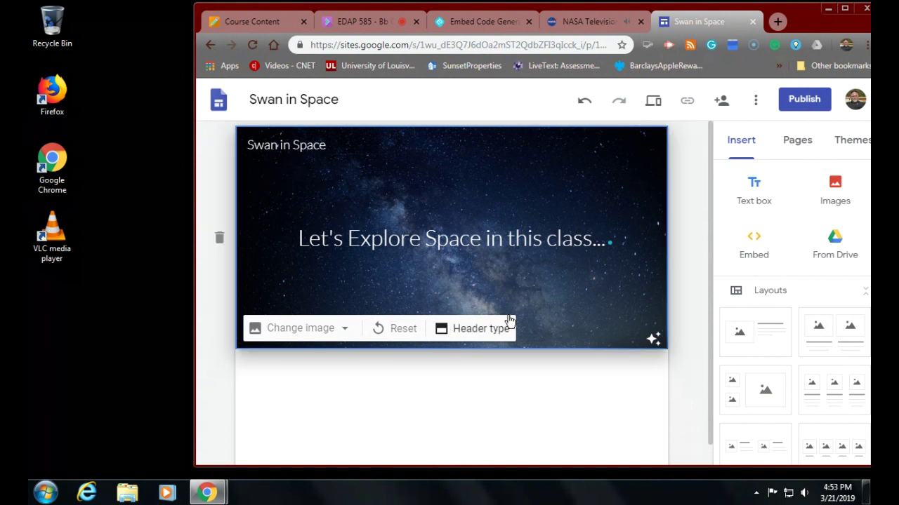
{"action": "left_click", "coordinate": [794, 144]}
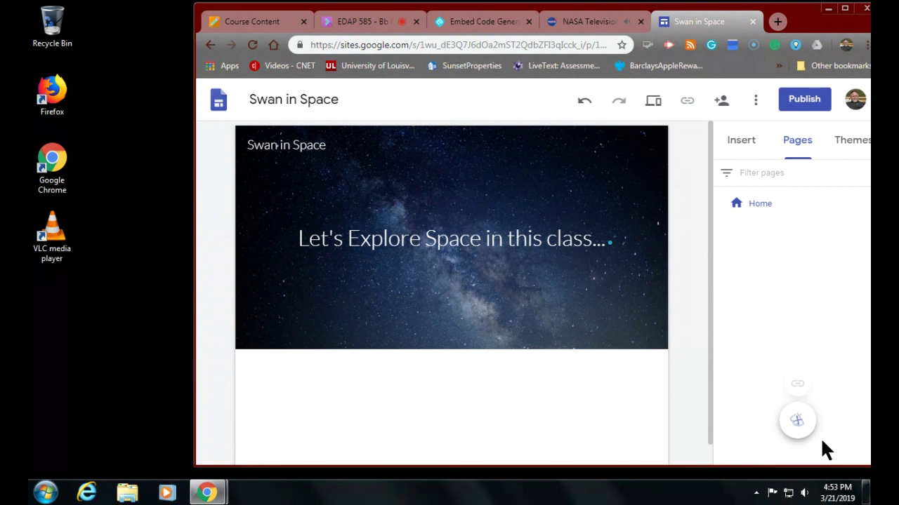
{"action": "mouse_move", "coordinate": [784, 424]}
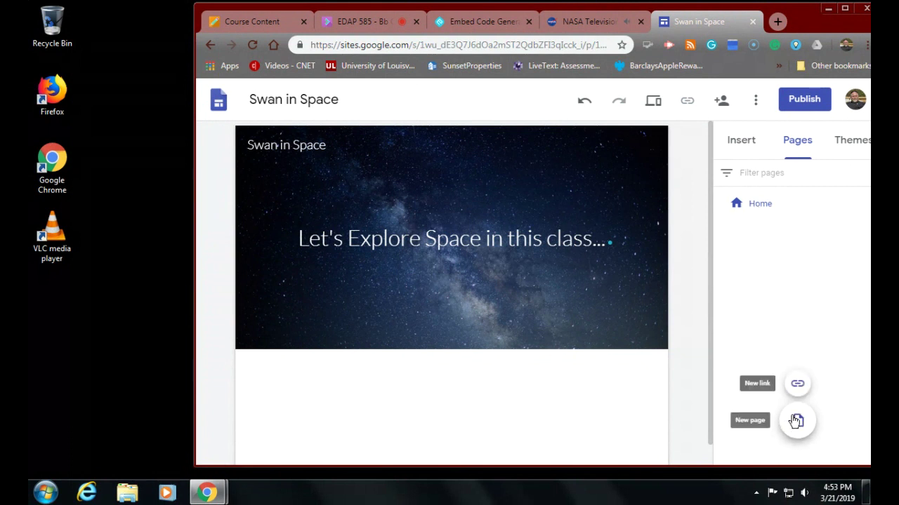
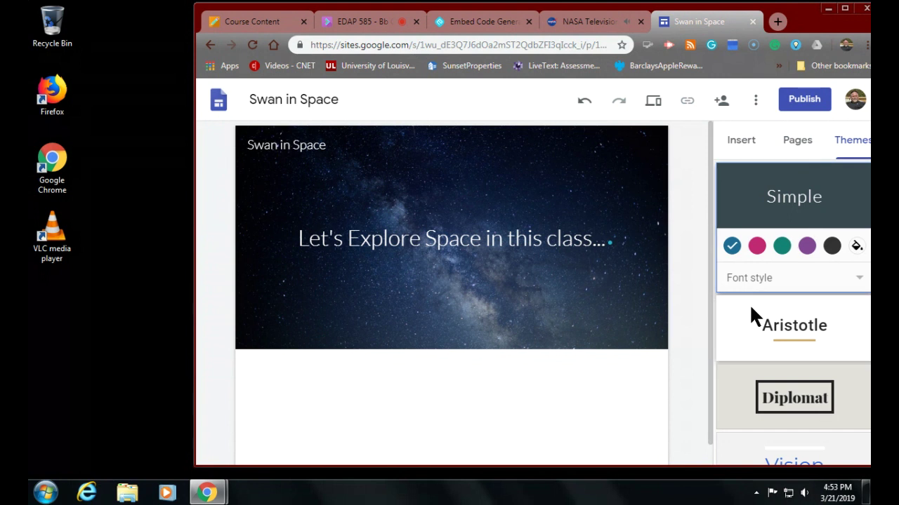
- Try the Diplomat theme on the site, then switch back to the Simple theme
{"action": "scroll", "coordinate": [749, 304], "scroll_direction": "down", "scroll_amount": 3}
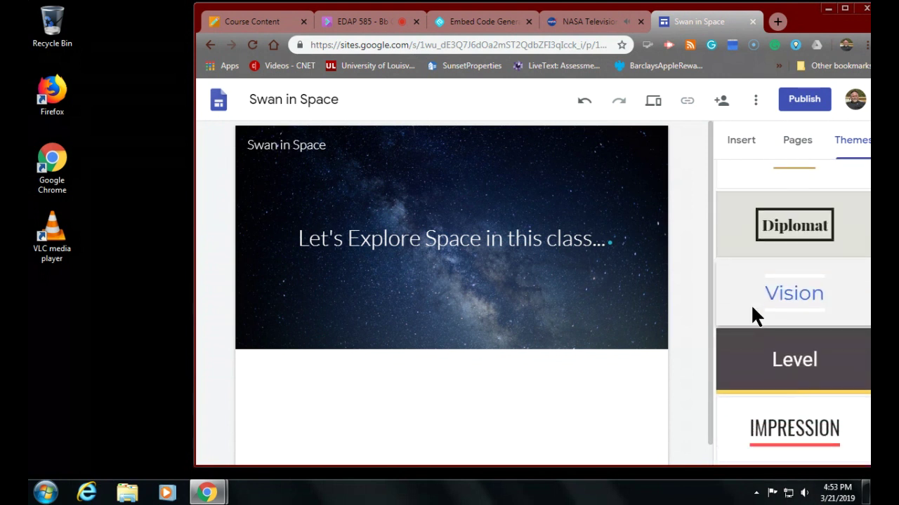
{"action": "scroll", "coordinate": [750, 304], "scroll_direction": "up", "scroll_amount": 3}
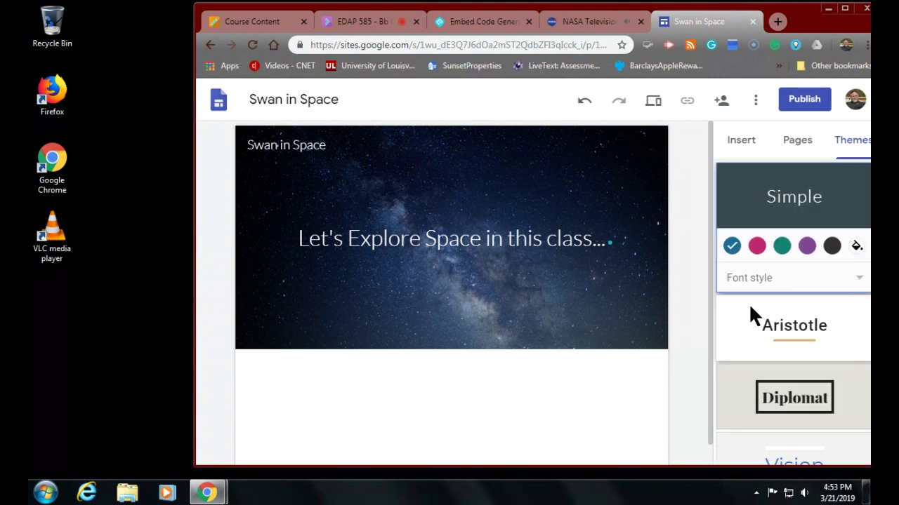
{"action": "left_click", "coordinate": [782, 280]}
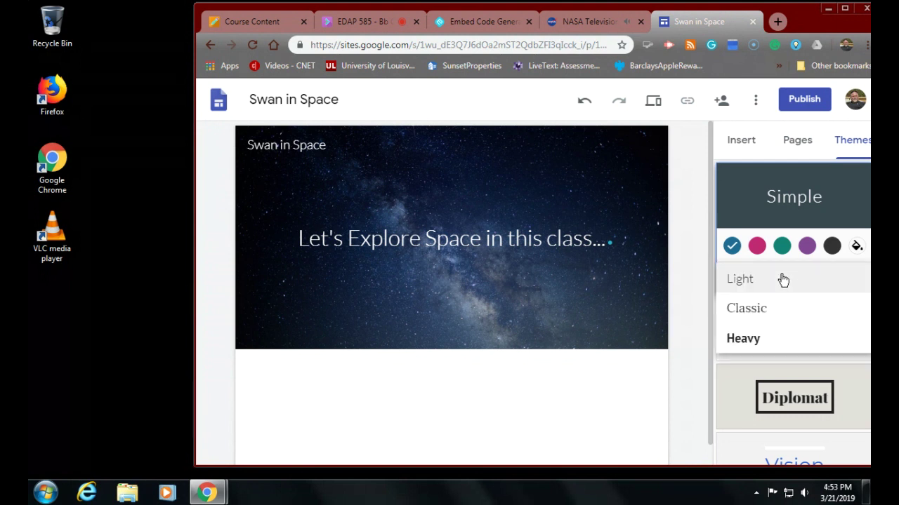
{"action": "left_click", "coordinate": [728, 386]}
{"action": "left_click", "coordinate": [728, 380]}
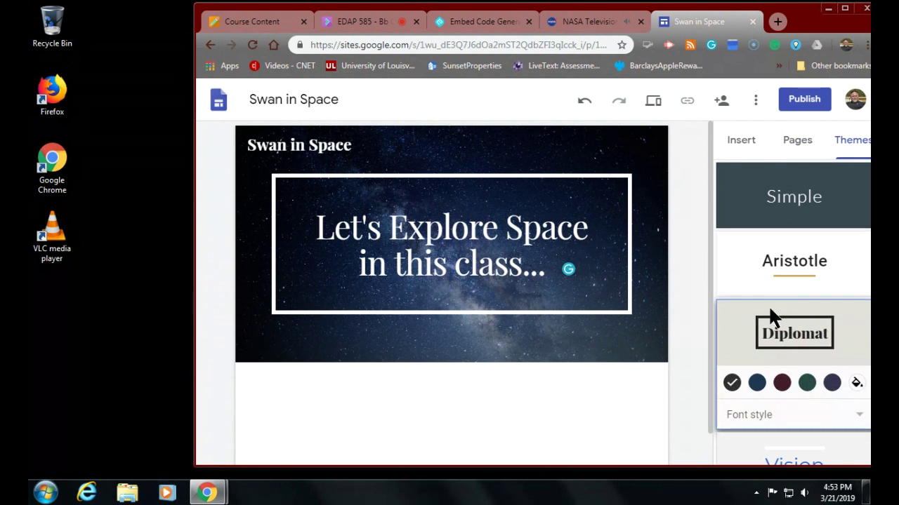
{"action": "left_click", "coordinate": [811, 198]}
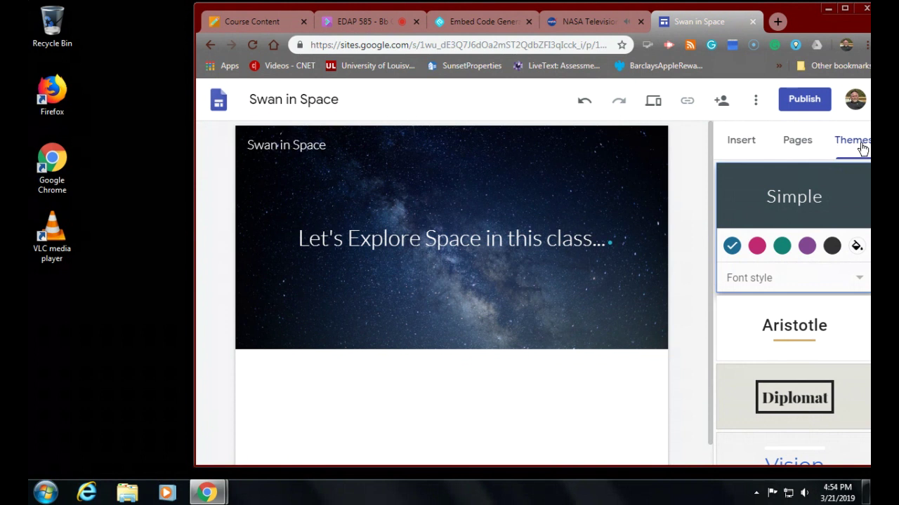
- Show the Insert panel's content options, glance at the Collaborate session, and return to Swan in Space
{"action": "scroll", "coordinate": [812, 263], "scroll_direction": "down", "scroll_amount": 3}
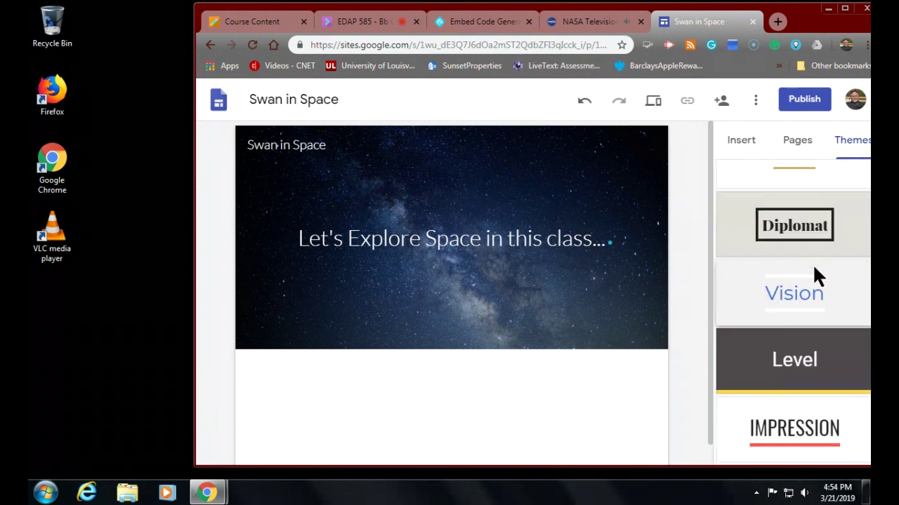
{"action": "scroll", "coordinate": [812, 264], "scroll_direction": "up", "scroll_amount": 1}
{"action": "scroll", "coordinate": [812, 263], "scroll_direction": "up", "scroll_amount": 1}
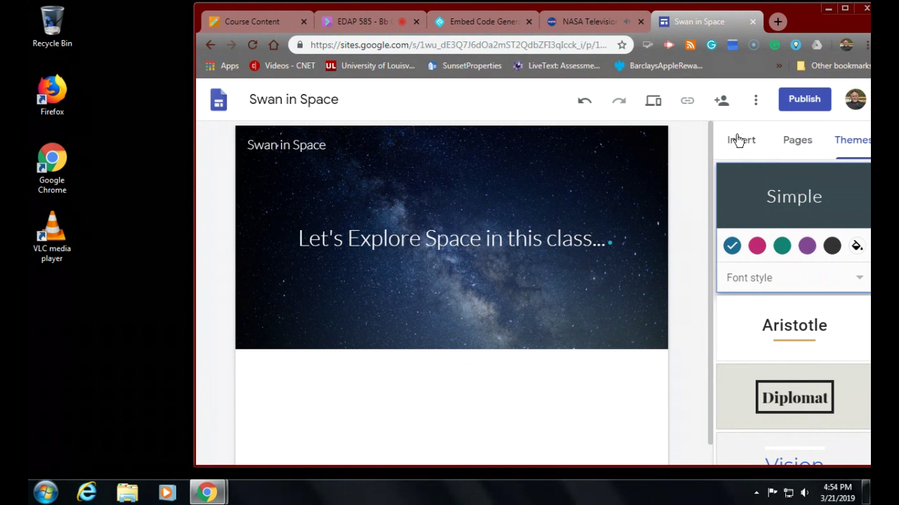
{"action": "mouse_move", "coordinate": [299, 330]}
{"action": "left_click", "coordinate": [745, 144]}
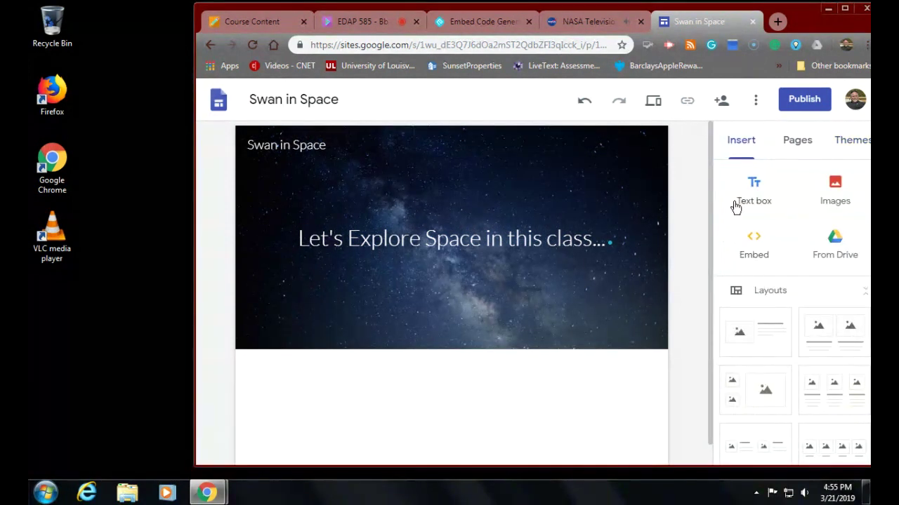
{"action": "left_click_drag", "start_coordinate": [810, 23], "coordinate": [773, 21]}
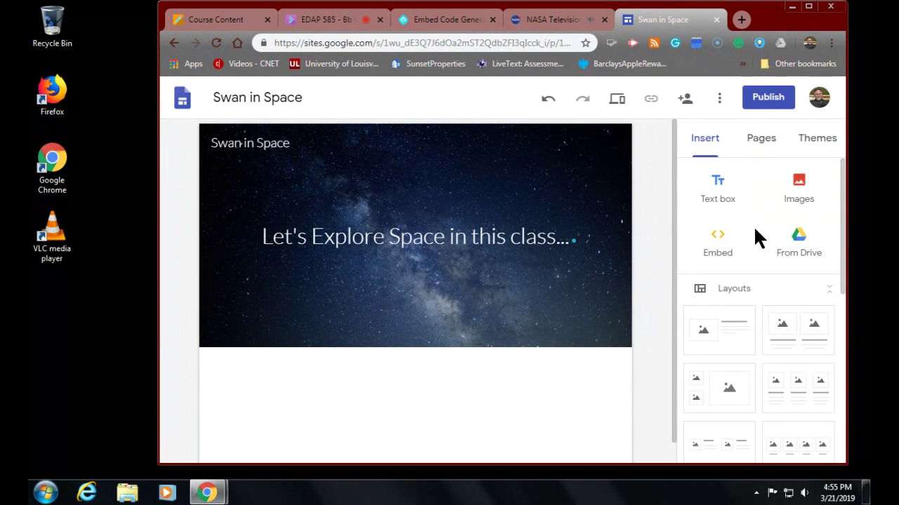
{"action": "left_click", "coordinate": [319, 21]}
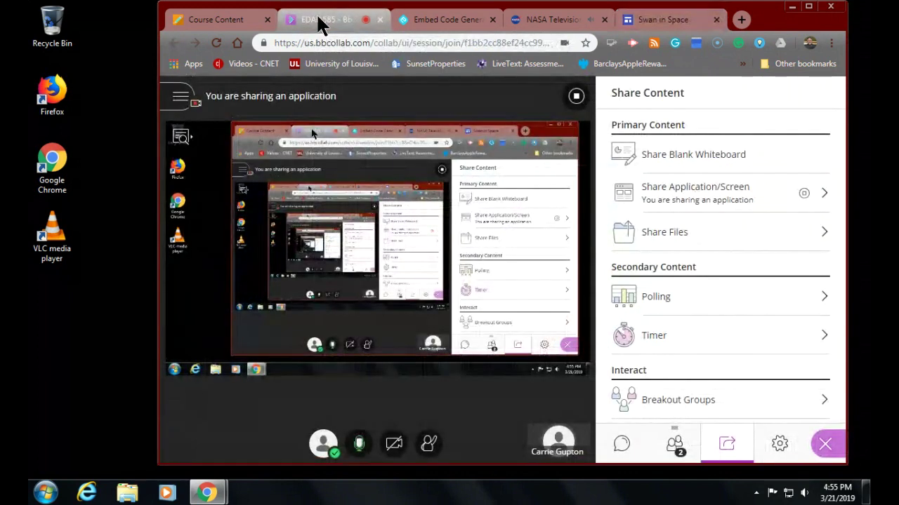
{"action": "left_click", "coordinate": [636, 21]}
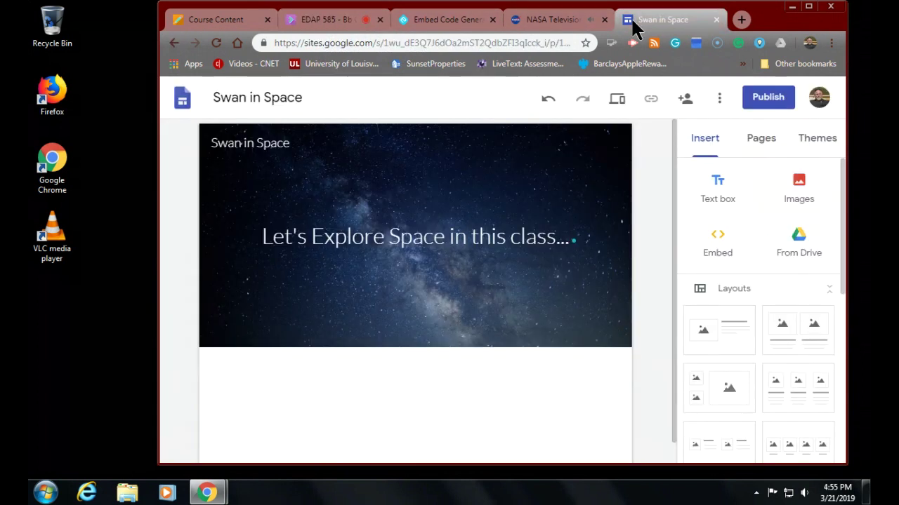
- Add a text box reading 'Here is a library of images from NASA' below the Home page header
{"action": "left_click", "coordinate": [717, 185]}
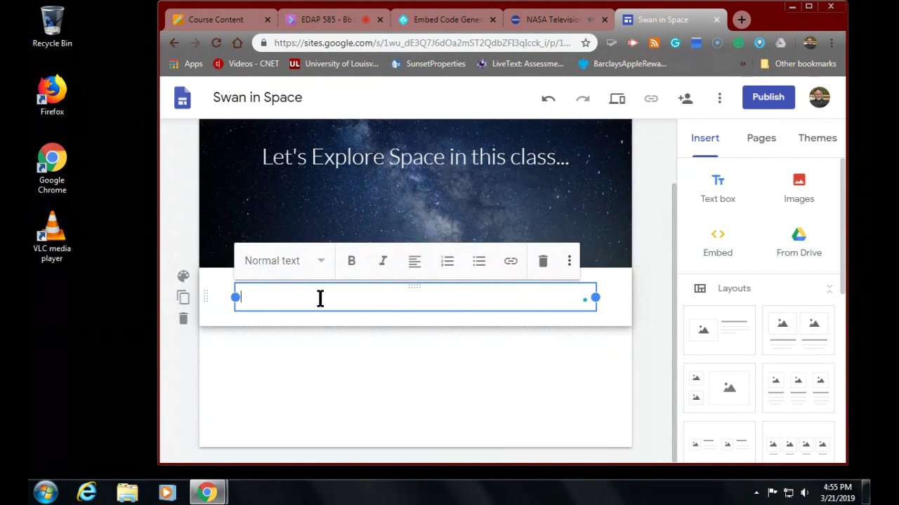
{"action": "type", "text": "Here is a library of im"}
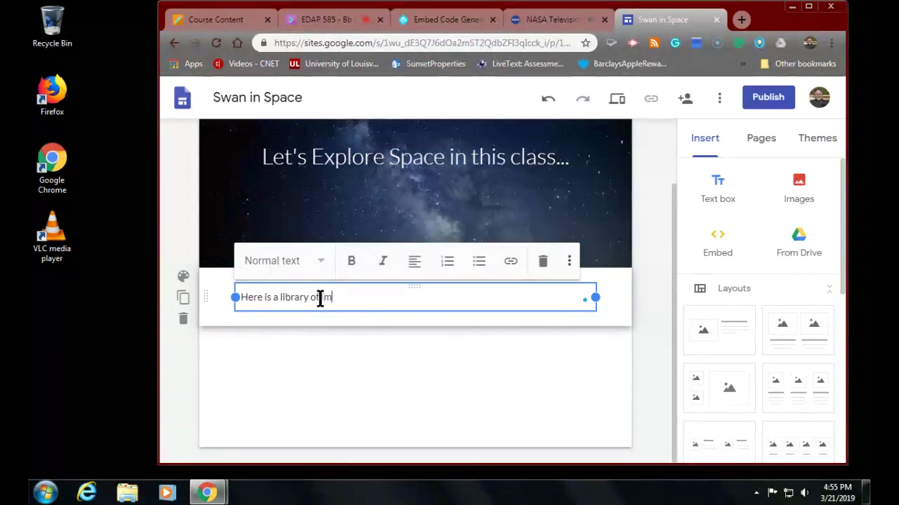
{"action": "type", "text": "ages from "}
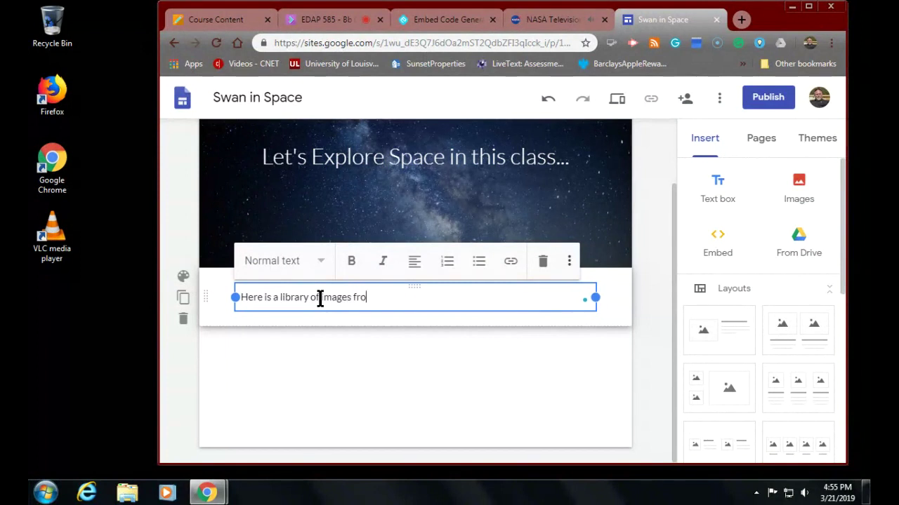
{"action": "type", "text": "NASA"}
{"action": "mouse_move", "coordinate": [867, 491]}
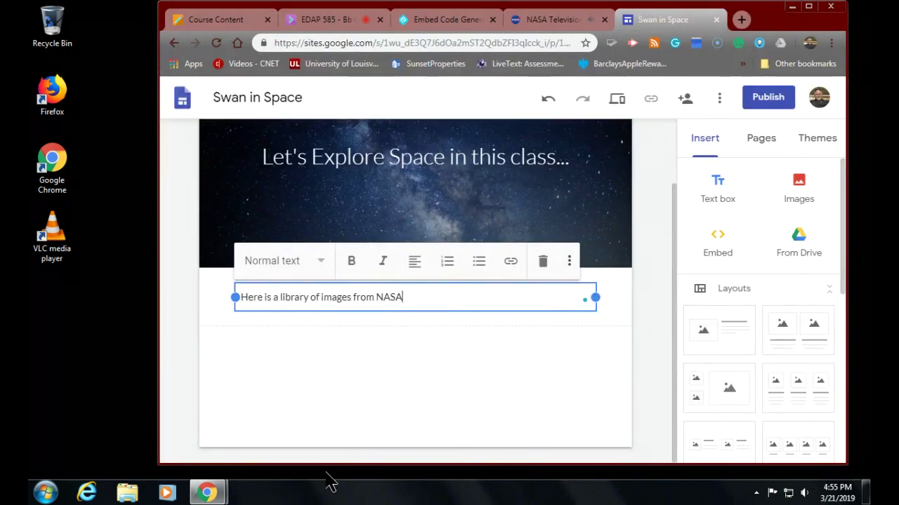
{"action": "left_click", "coordinate": [309, 385]}
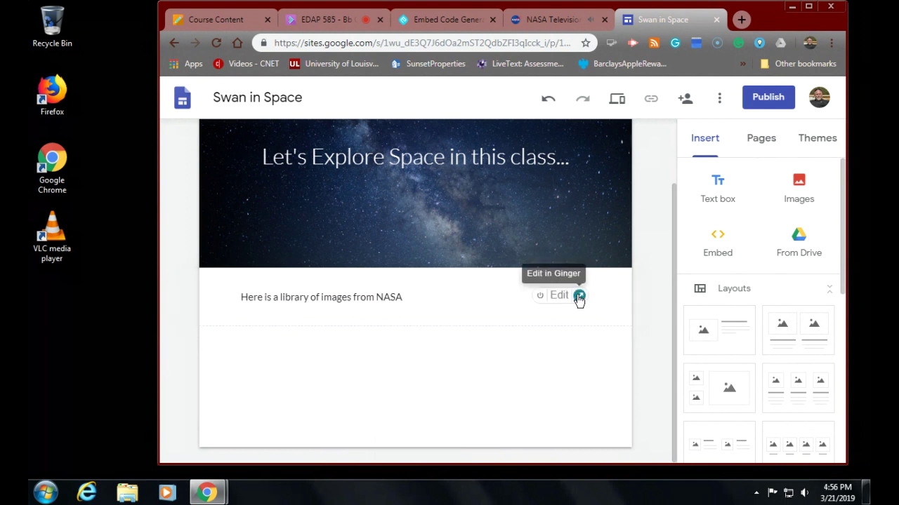
{"action": "mouse_move", "coordinate": [575, 304]}
{"action": "left_mouse_down"}
{"action": "mouse_move", "coordinate": [566, 327]}
{"action": "mouse_move", "coordinate": [563, 306]}
{"action": "left_mouse_up"}
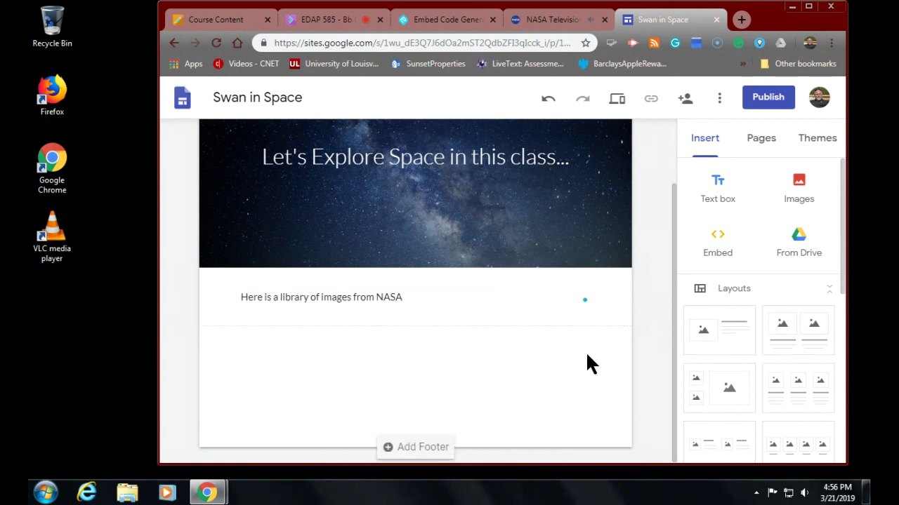
{"action": "left_click", "coordinate": [718, 242]}
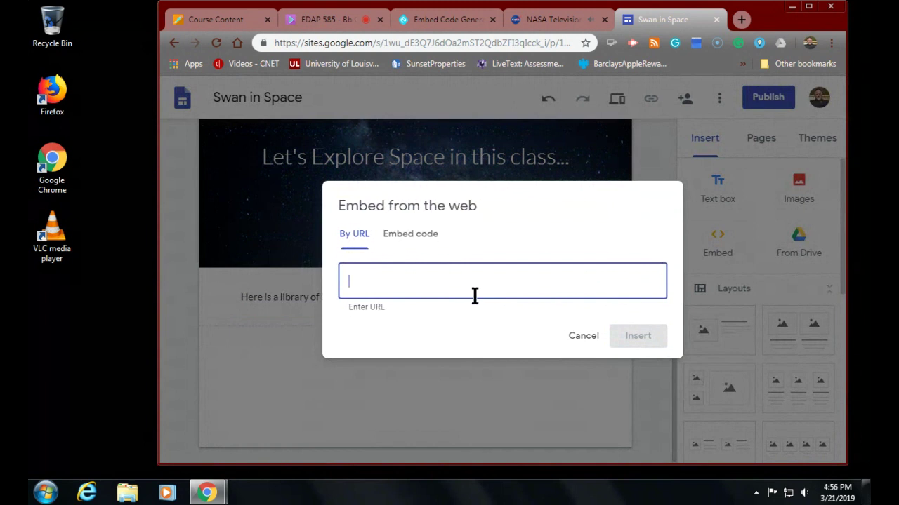
{"action": "left_click", "coordinate": [393, 239]}
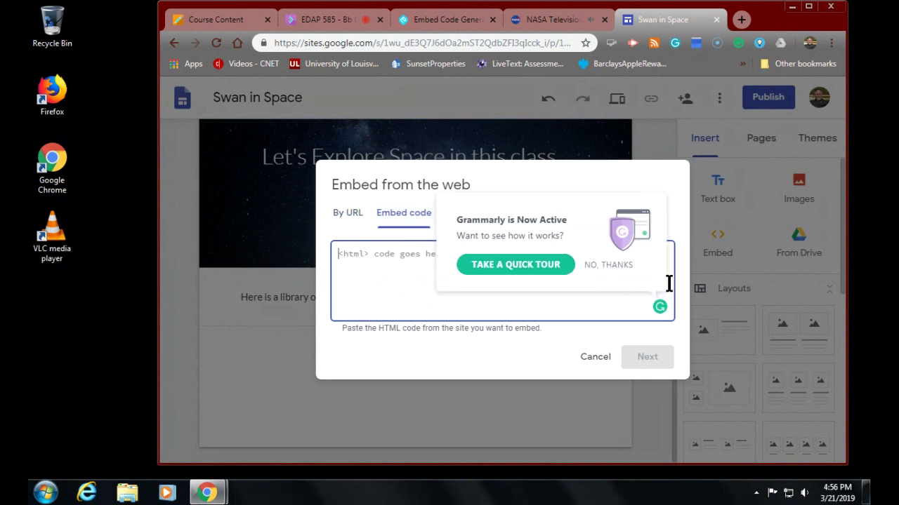
{"action": "left_click", "coordinate": [610, 277]}
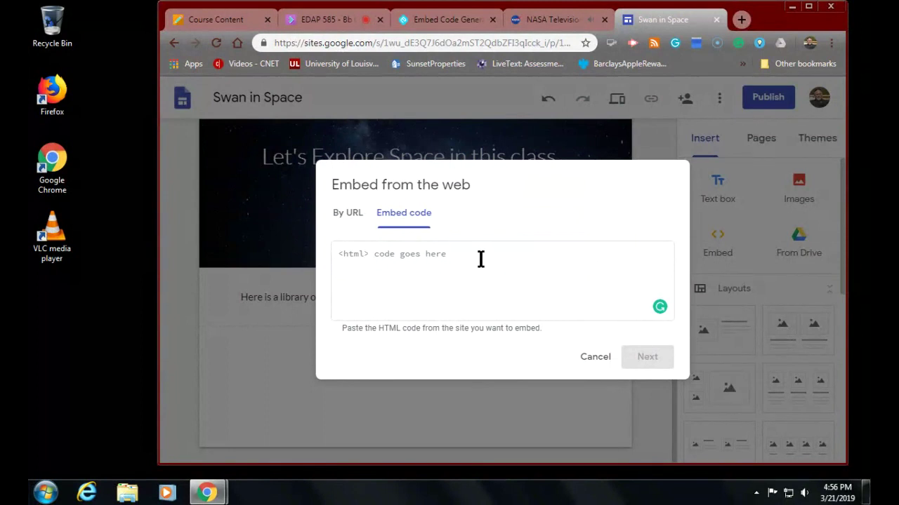
{"action": "left_click", "coordinate": [398, 257]}
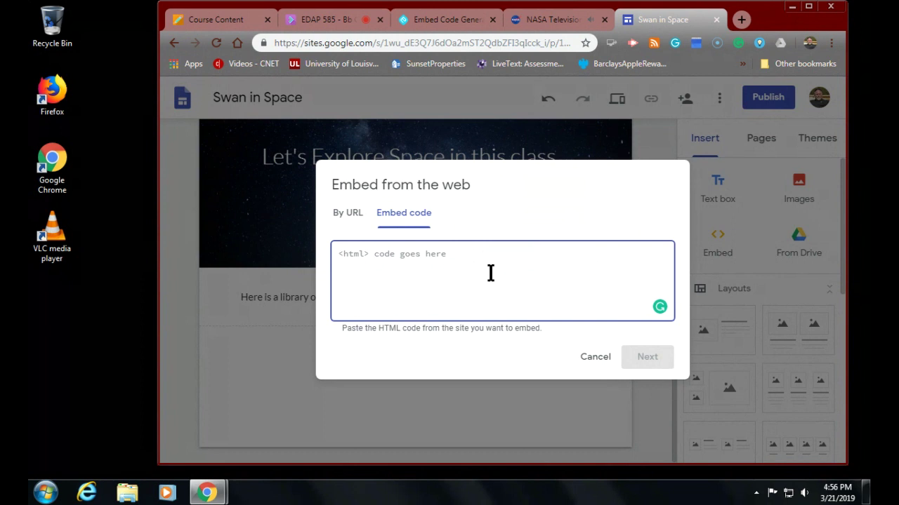
{"action": "type", "text": "<a class=\"embedly-card\" data-card-controls=\"0\" data-card-theme=\"dark\" href=\"https://www.nasa.gov/multimedia/imagegallery/index.html\">NASA Images</a> <script async src=\"//cdn.embedly.com/widgets/platform.js\" charset=\"UTF-8\"></script>"}
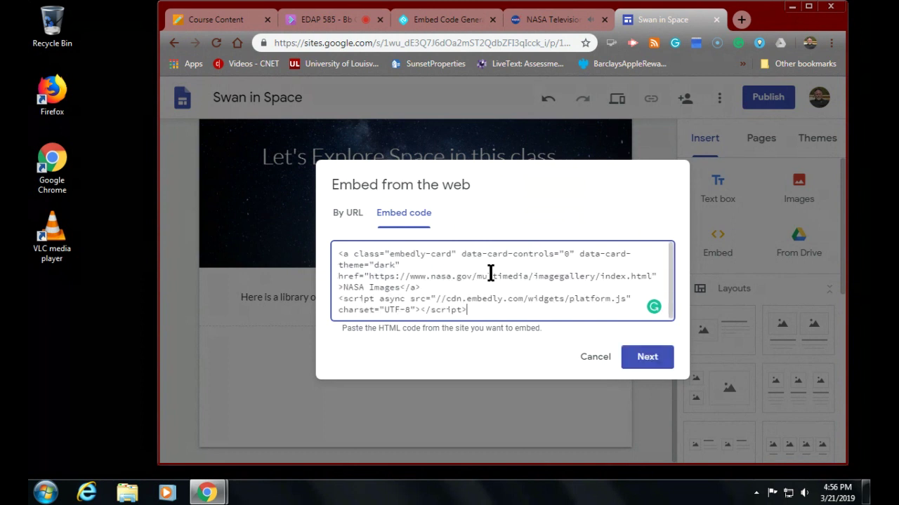
{"action": "left_click", "coordinate": [648, 360]}
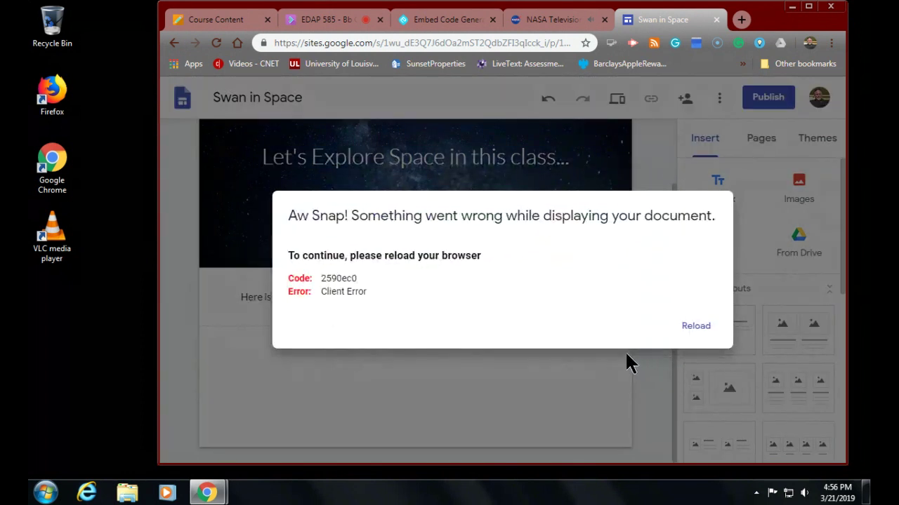
{"action": "left_click", "coordinate": [696, 323]}
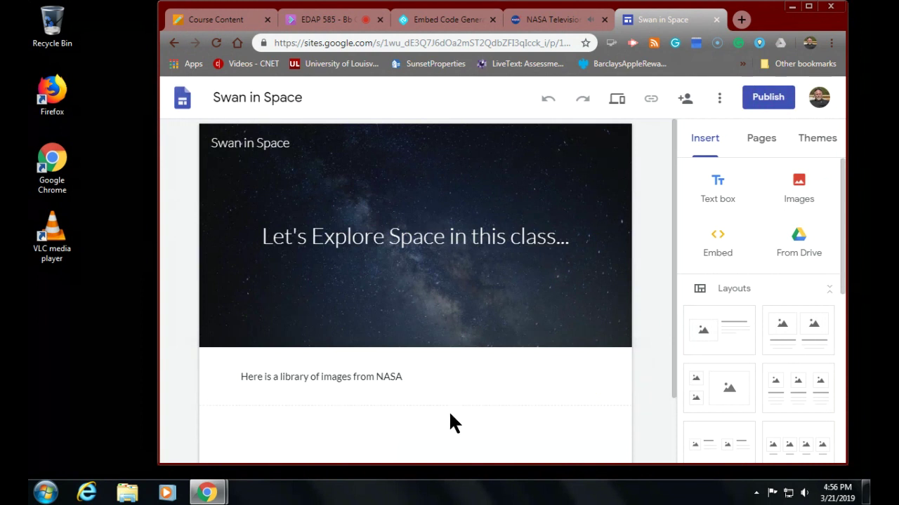
{"action": "scroll", "coordinate": [450, 422], "scroll_direction": "down", "scroll_amount": 2}
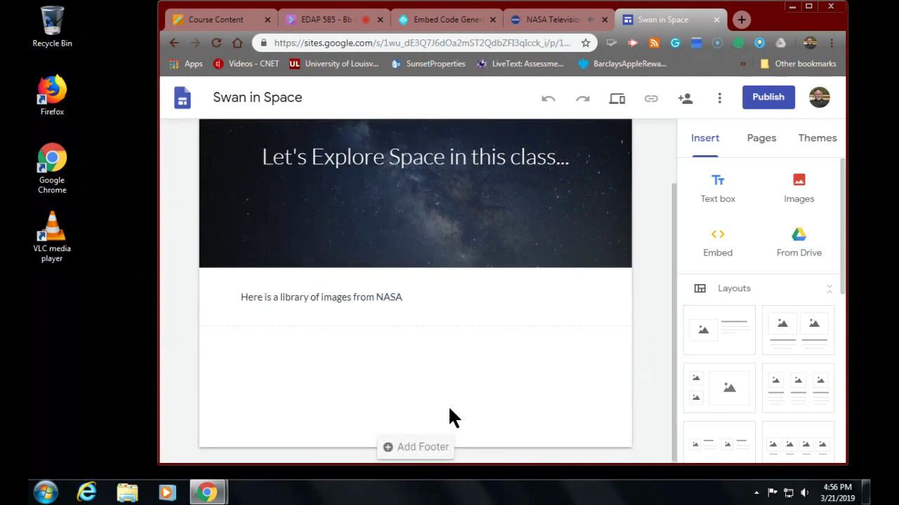
{"action": "scroll", "coordinate": [450, 407], "scroll_direction": "up", "scroll_amount": 1}
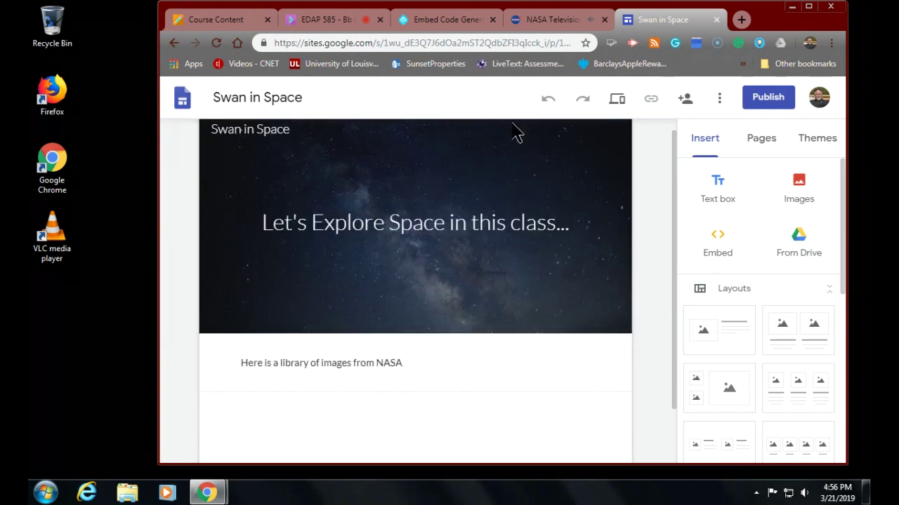
- Copy the NASA Images card's embed code from Embedly and return to the Swan in Space editor
{"action": "left_click", "coordinate": [554, 20]}
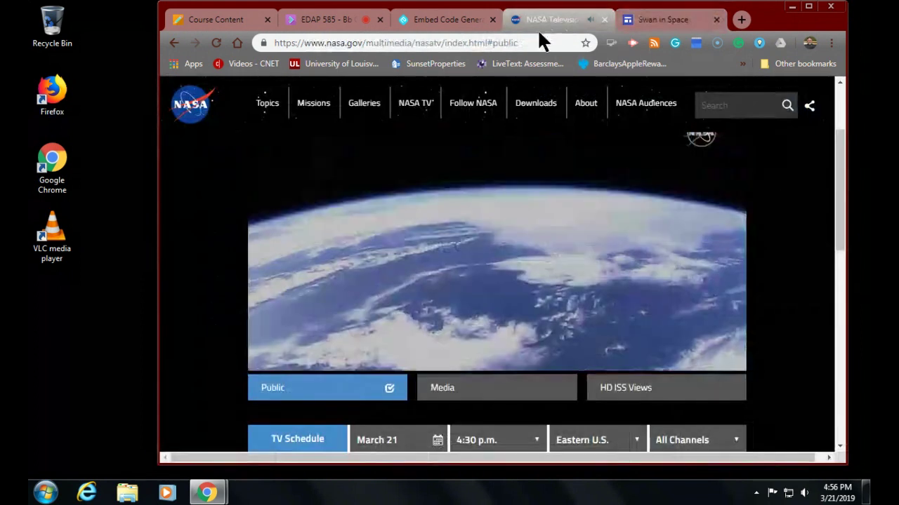
{"action": "left_click", "coordinate": [531, 44]}
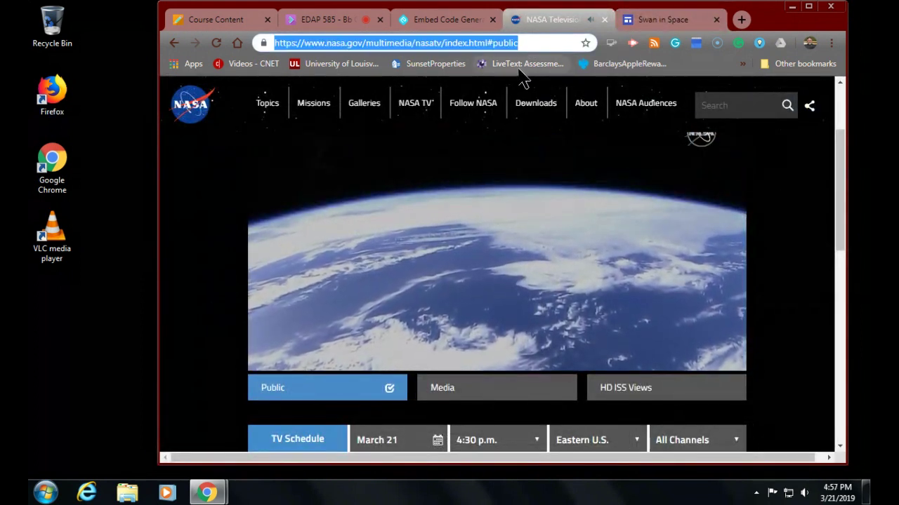
{"action": "left_click", "coordinate": [429, 20]}
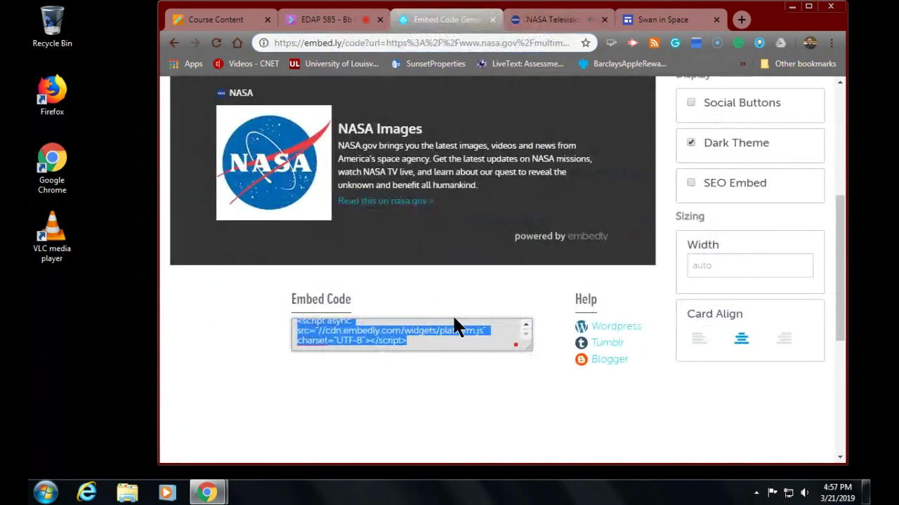
{"action": "scroll", "coordinate": [453, 315], "scroll_direction": "up", "scroll_amount": 3}
{"action": "scroll", "coordinate": [455, 320], "scroll_direction": "down", "scroll_amount": 3}
{"action": "scroll", "coordinate": [525, 324], "scroll_direction": "up", "scroll_amount": 3}
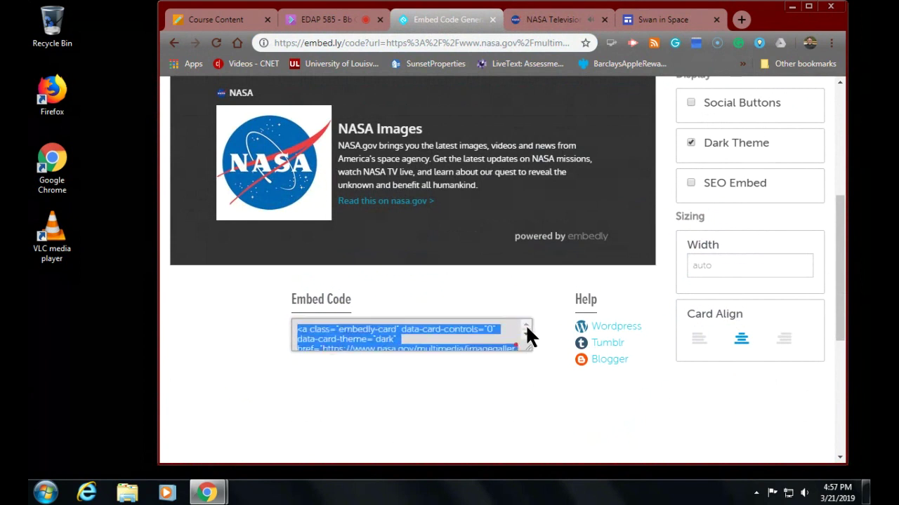
{"action": "left_click", "coordinate": [449, 337]}
{"action": "left_click", "coordinate": [435, 334]}
{"action": "left_click", "coordinate": [643, 21]}
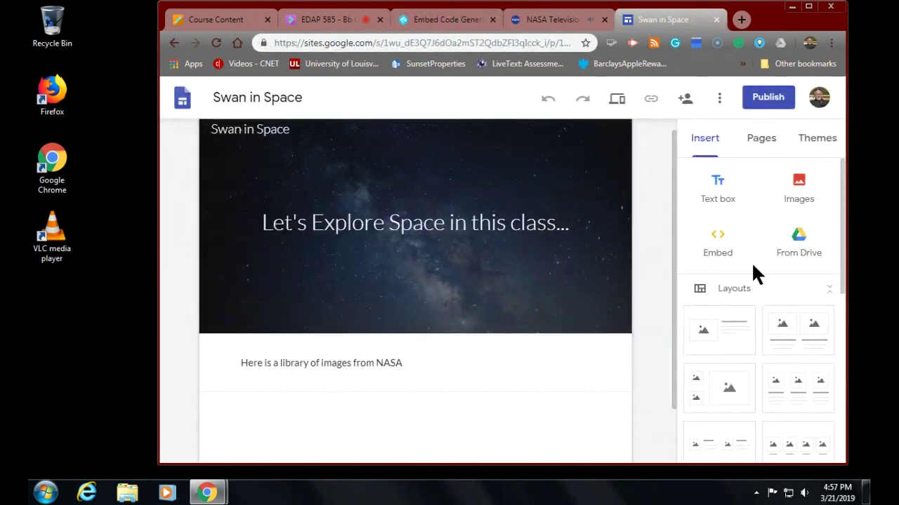
{"action": "left_click", "coordinate": [723, 253]}
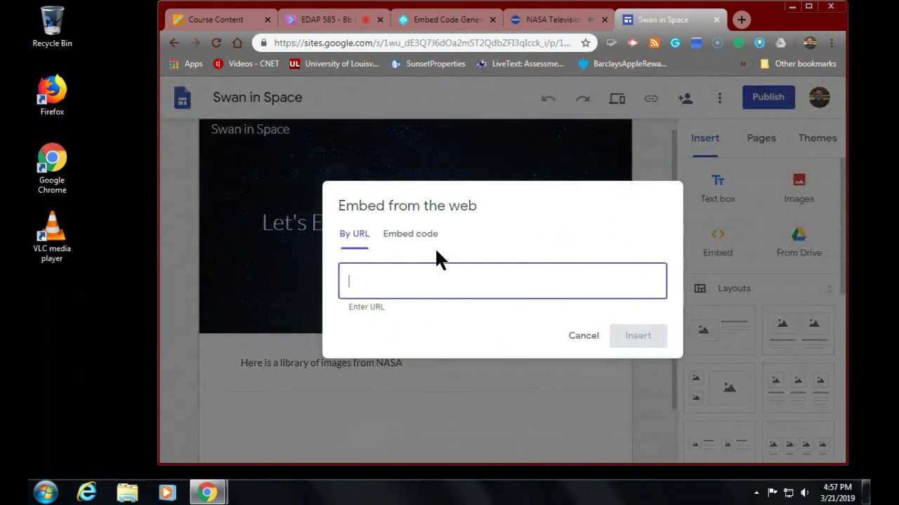
{"action": "left_click", "coordinate": [423, 237]}
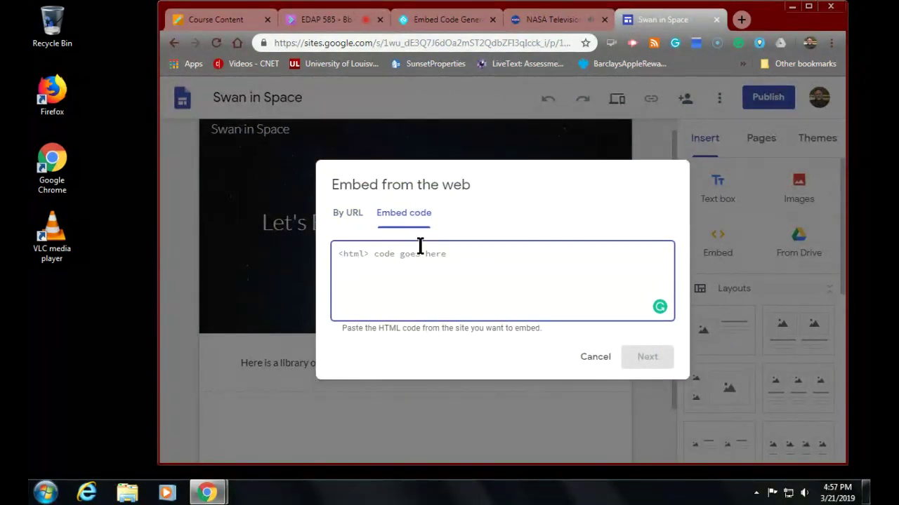
{"action": "type", "text": "<a class=\"embedly-card\" data-card-controls=\"0\" data-card-theme=\"dark\" href=\"https://www.nasa.gov/multimedia/imagegallery/index.html\">NASA Images</a> <script async src=\"//cdn.embedly.com/widgets/platform.js\" charset=\"UTF-8\"></script>"}
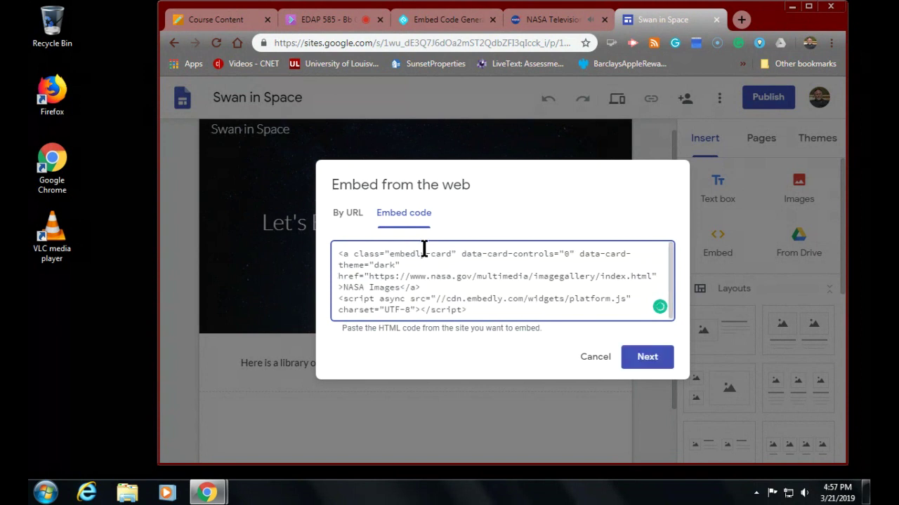
{"action": "left_click", "coordinate": [646, 361]}
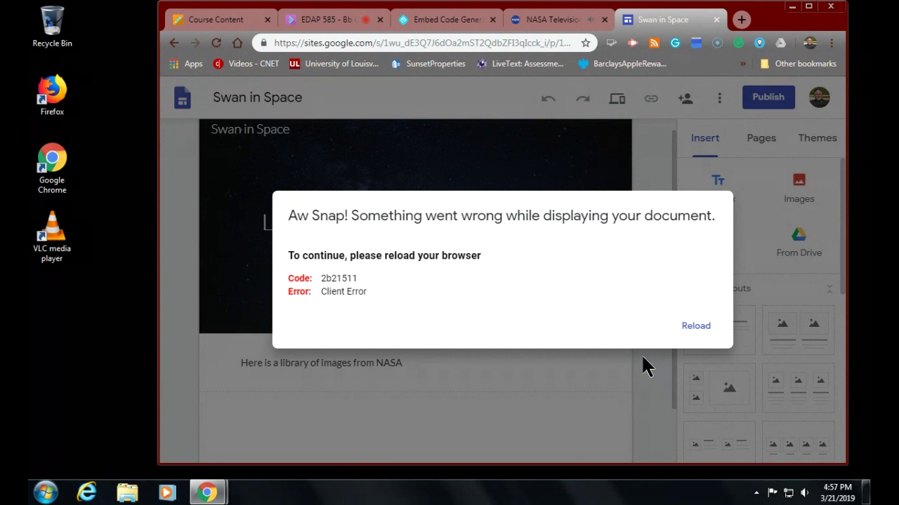
{"action": "left_click", "coordinate": [690, 328]}
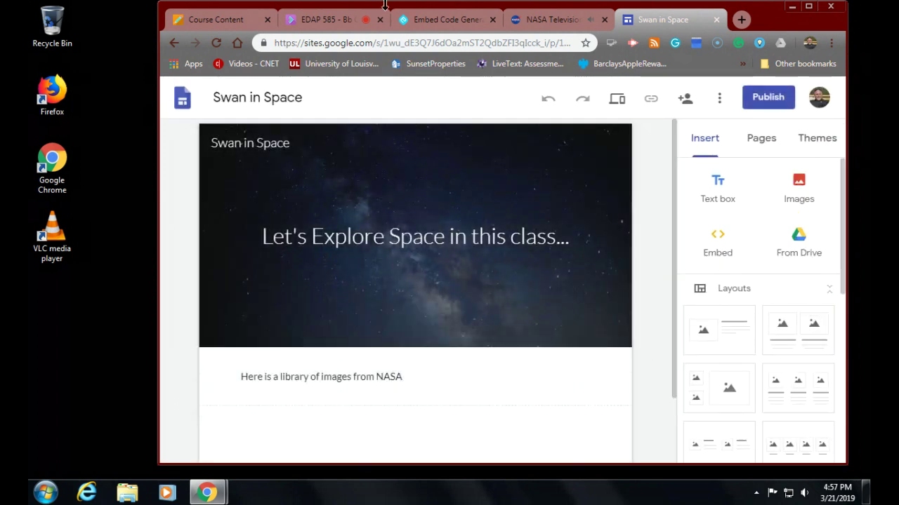
- Go to the nasa.gov home page and copy its address
{"action": "left_click", "coordinate": [517, 21]}
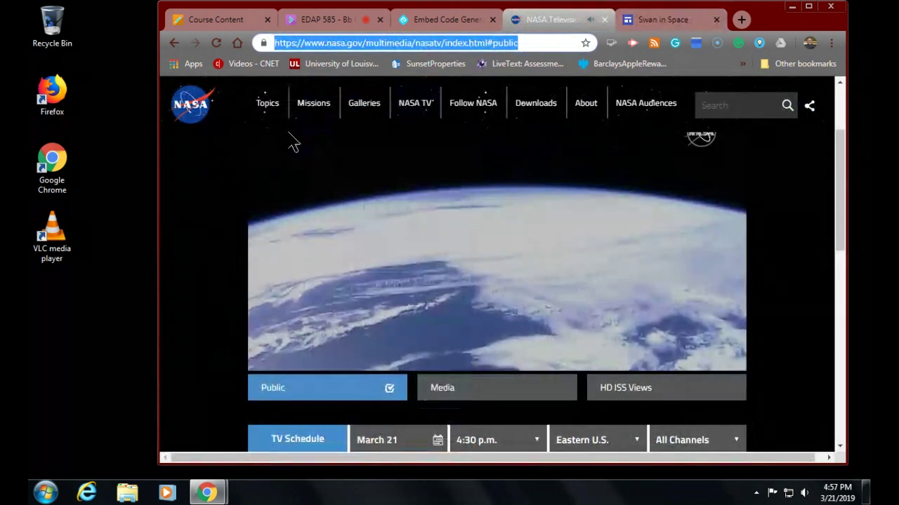
{"action": "left_click", "coordinate": [205, 101]}
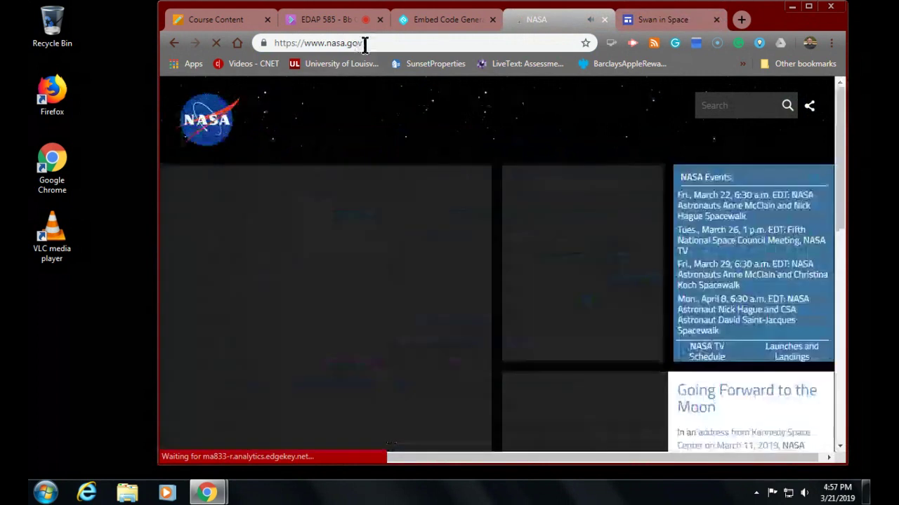
{"action": "left_click", "coordinate": [365, 43]}
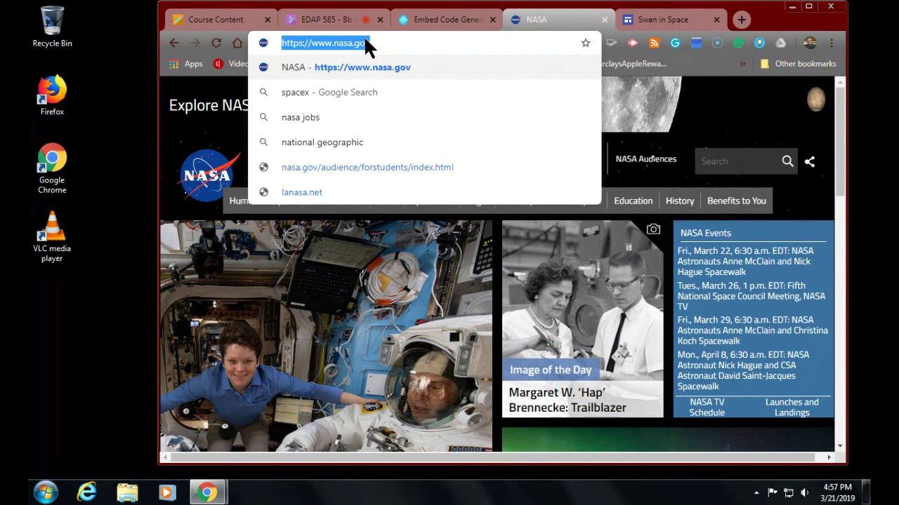
- Turn on SEO Embed for the NASA Images card, copy the updated code, and start a web embed in Sites
{"action": "left_click", "coordinate": [461, 20]}
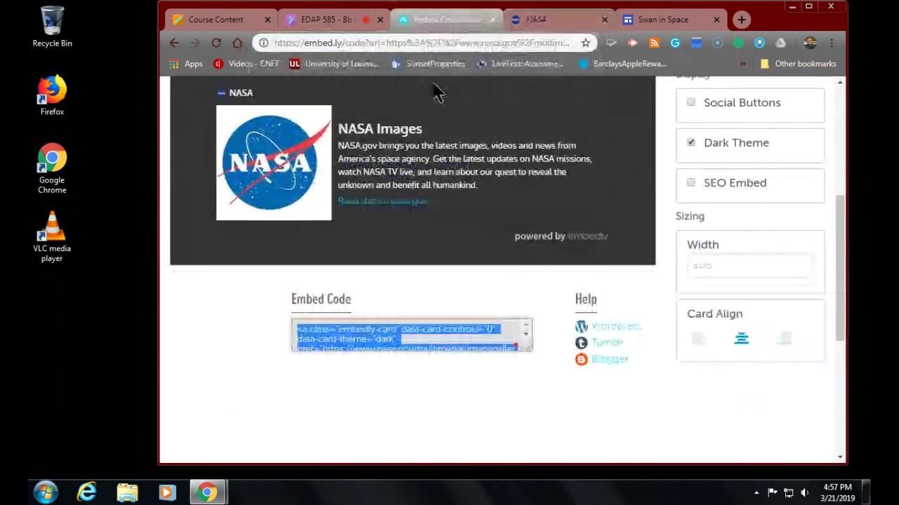
{"action": "left_click", "coordinate": [429, 325]}
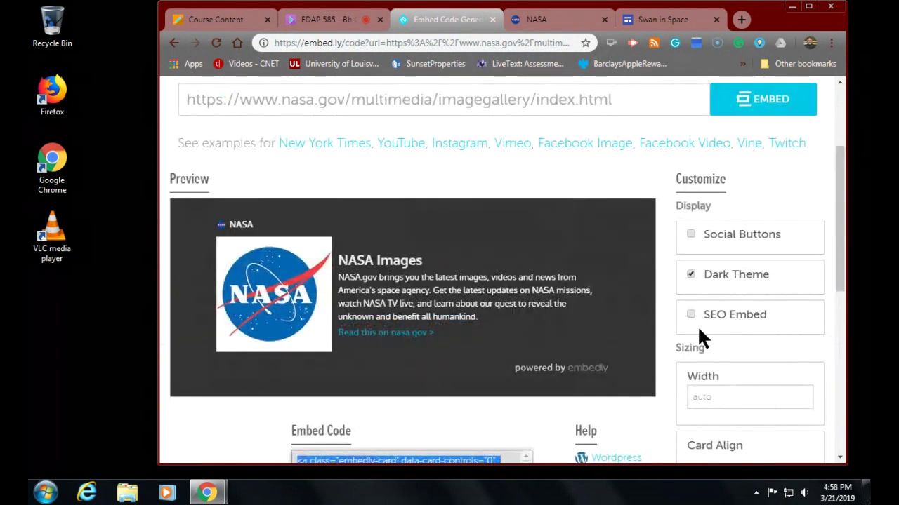
{"action": "left_click", "coordinate": [689, 314]}
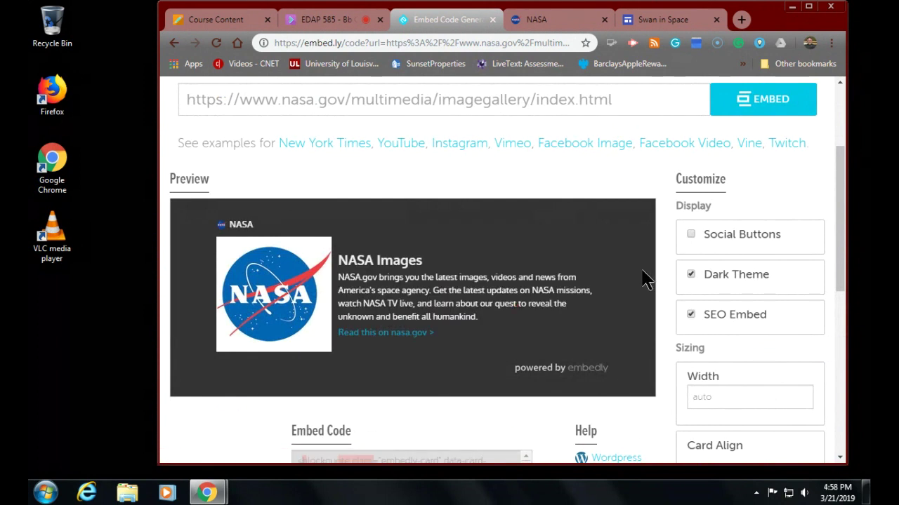
{"action": "scroll", "coordinate": [491, 254], "scroll_direction": "up", "scroll_amount": 2}
{"action": "scroll", "coordinate": [491, 243], "scroll_direction": "down", "scroll_amount": 5}
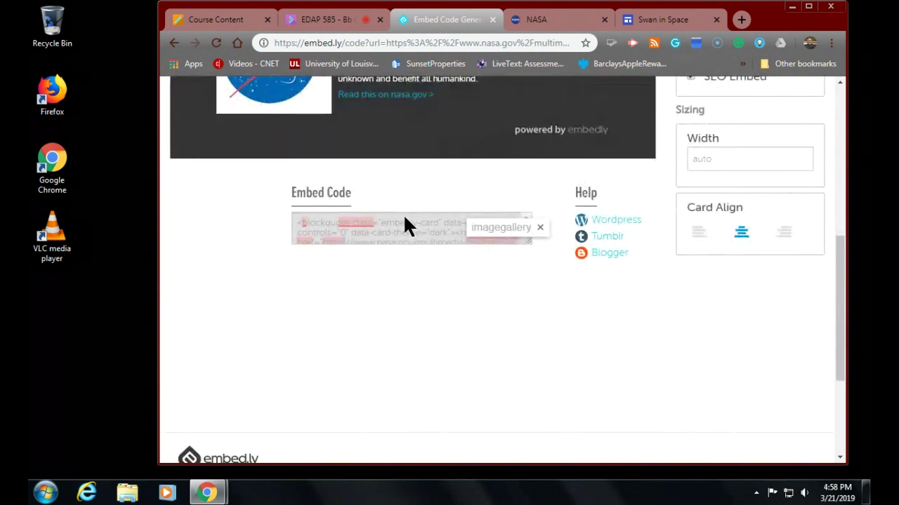
{"action": "left_click", "coordinate": [405, 230]}
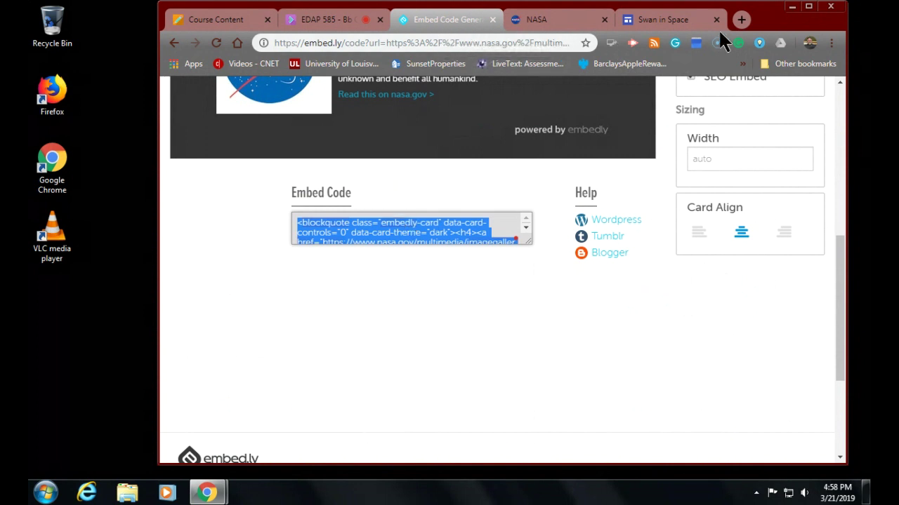
{"action": "left_click", "coordinate": [676, 21]}
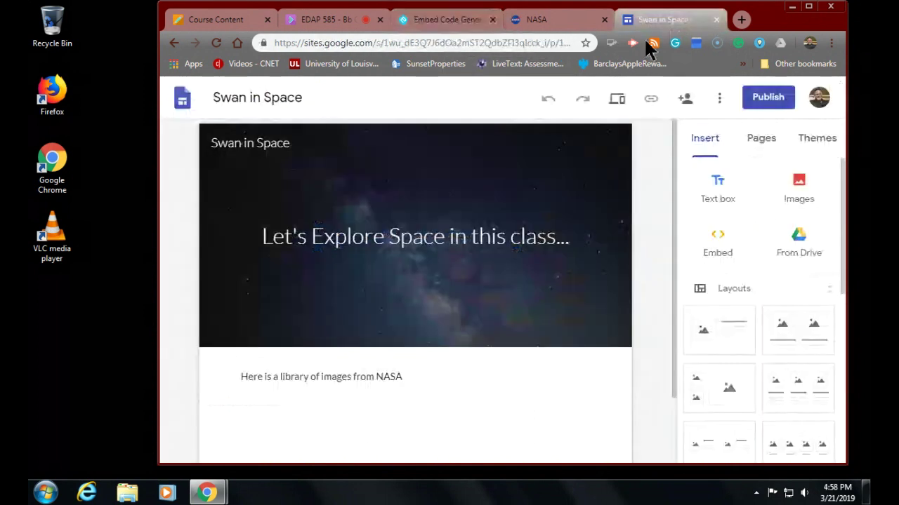
{"action": "left_click", "coordinate": [716, 249]}
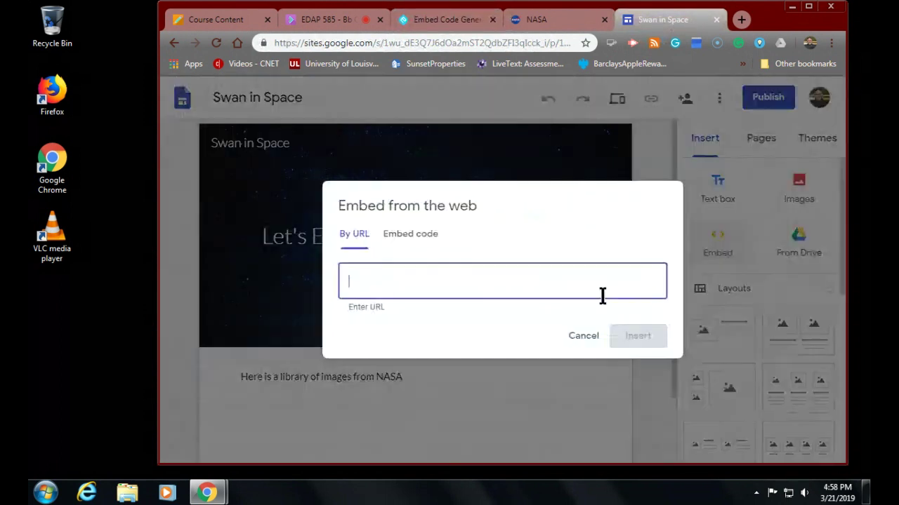
- Paste the SEO embed code into the Embed code tab, then reload after the insertion error
{"action": "left_click", "coordinate": [412, 234]}
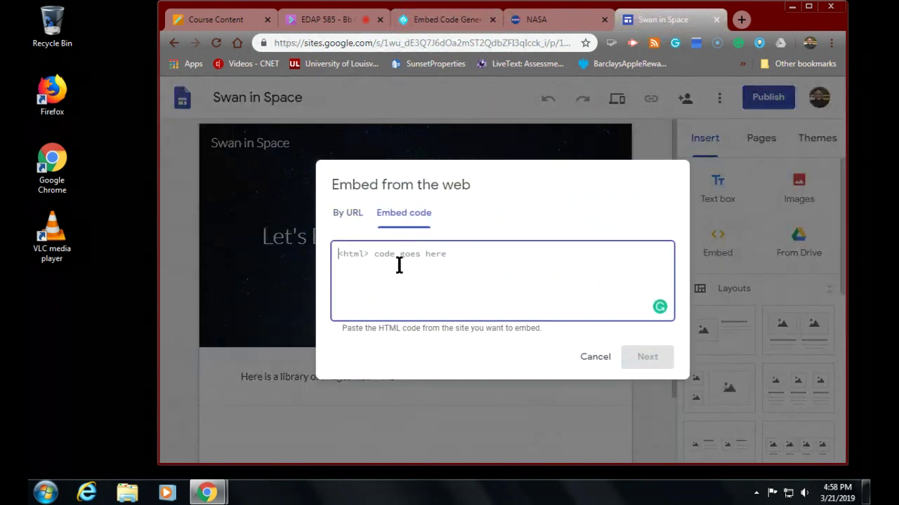
{"action": "key", "text": "ctrl+v"}
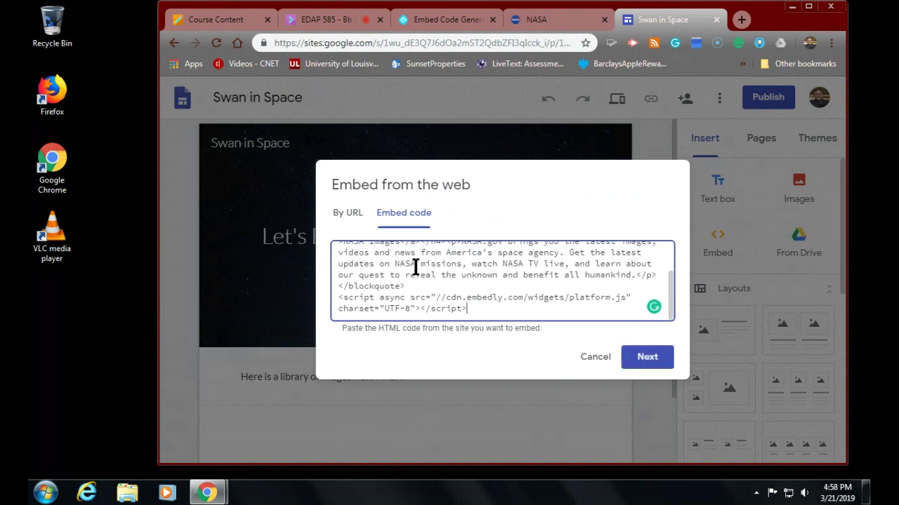
{"action": "left_click", "coordinate": [645, 357]}
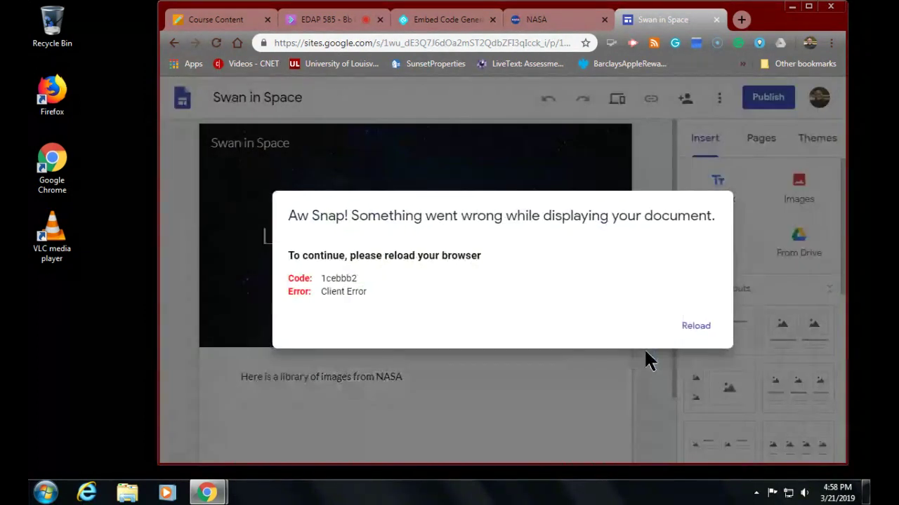
{"action": "left_click", "coordinate": [695, 326]}
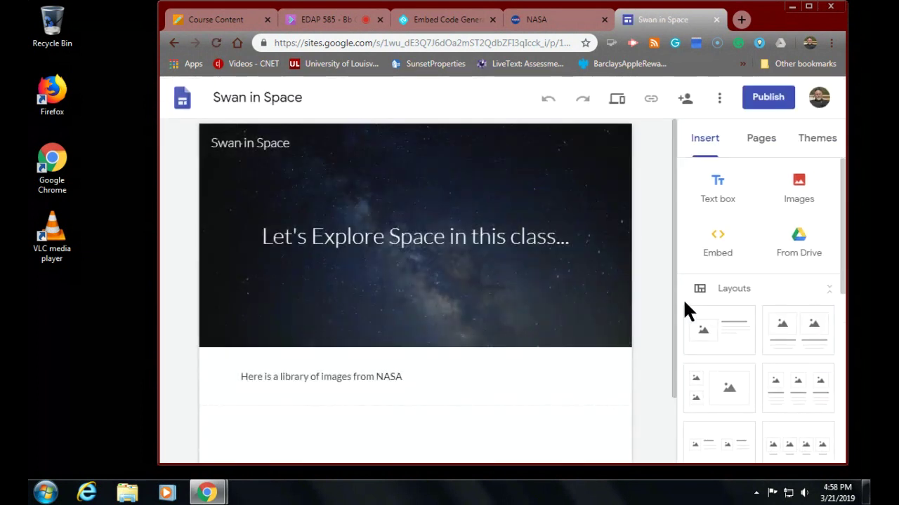
{"action": "left_click", "coordinate": [528, 22]}
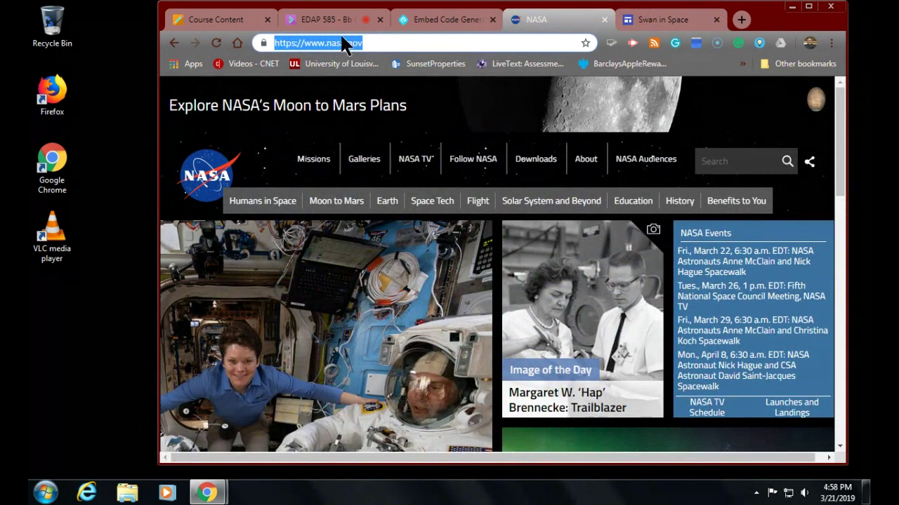
{"action": "left_click", "coordinate": [421, 20]}
{"action": "scroll", "coordinate": [489, 211], "scroll_direction": "down", "scroll_amount": 3}
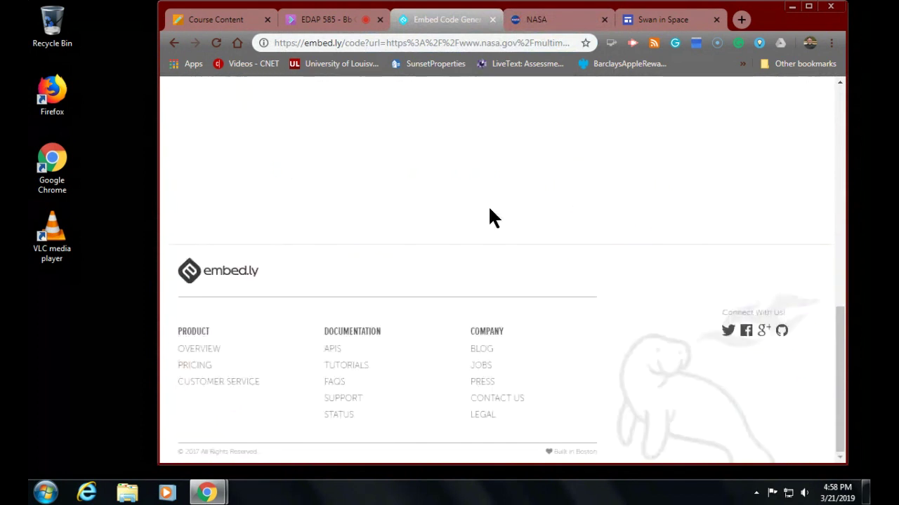
{"action": "scroll", "coordinate": [488, 215], "scroll_direction": "up", "scroll_amount": 10}
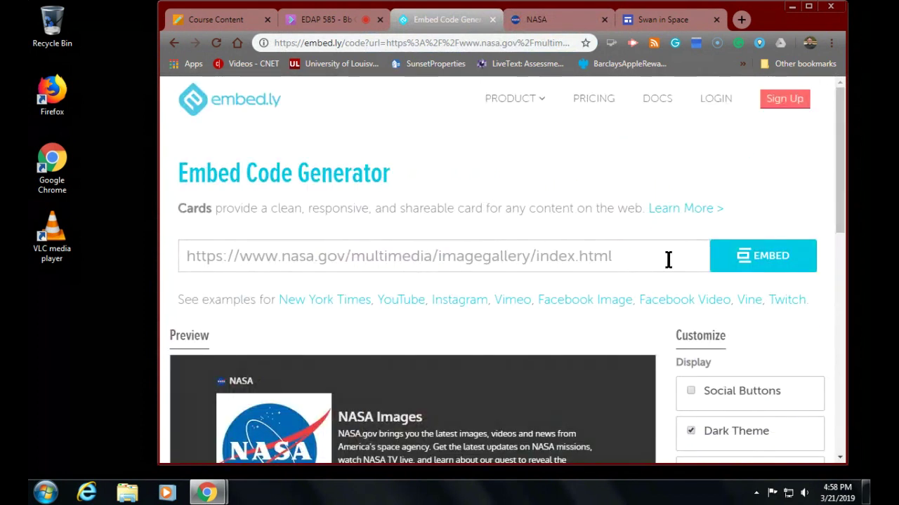
{"action": "left_click_drag", "start_coordinate": [668, 259], "coordinate": [33, 169]}
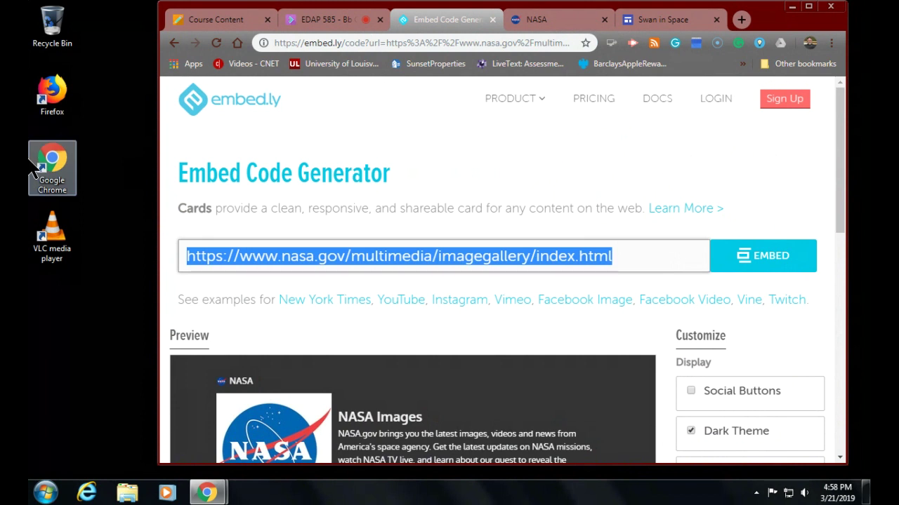
{"action": "key", "text": "ctrl+x"}
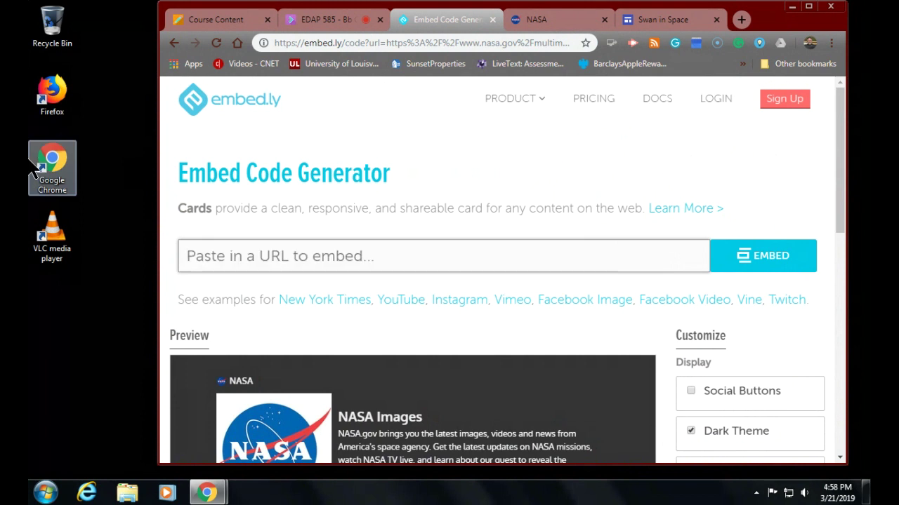
{"action": "key", "text": "ctrl+v"}
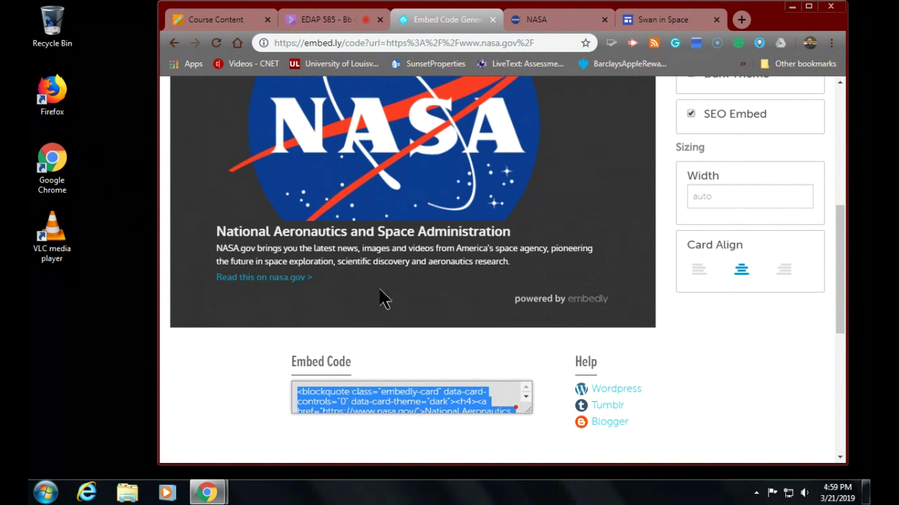
{"action": "left_click", "coordinate": [654, 19]}
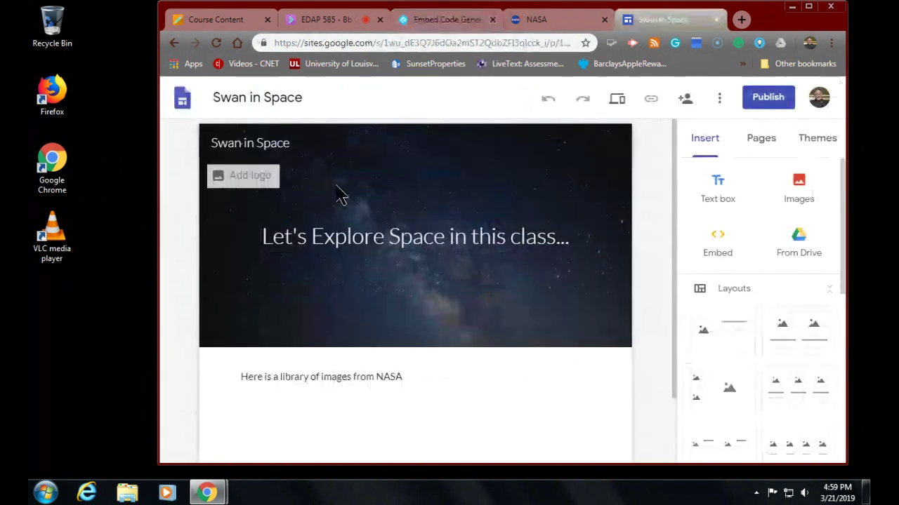
- Paste the nasa.gov embed code into a new web embed, then reload after the Aw Snap error
{"action": "left_click", "coordinate": [716, 239]}
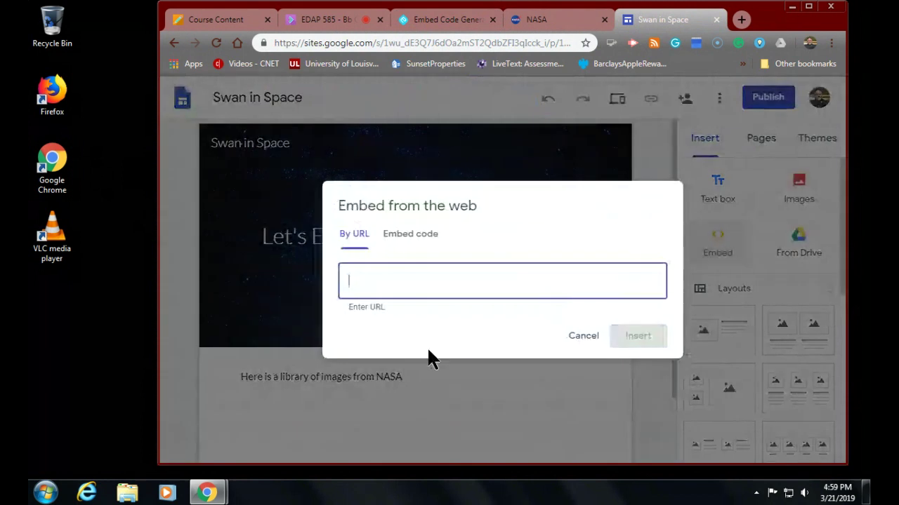
{"action": "left_click", "coordinate": [395, 239]}
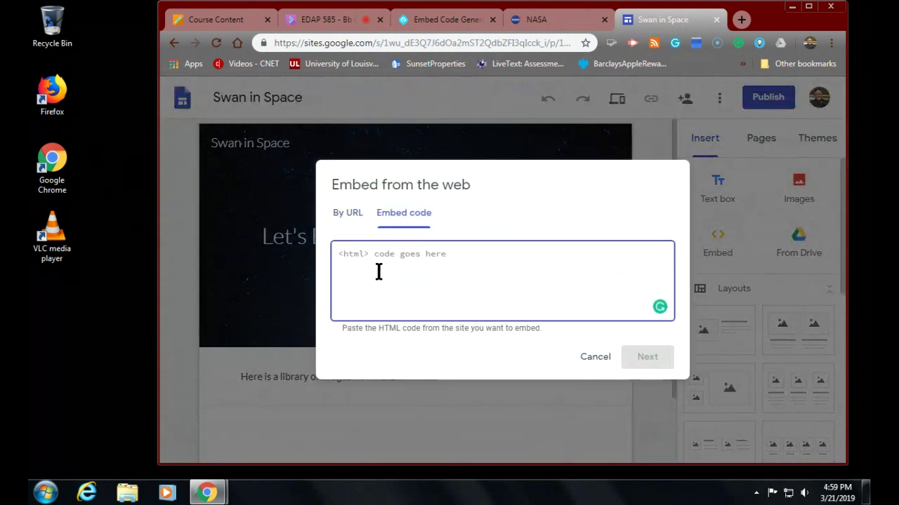
{"action": "key", "text": "ctrl+v"}
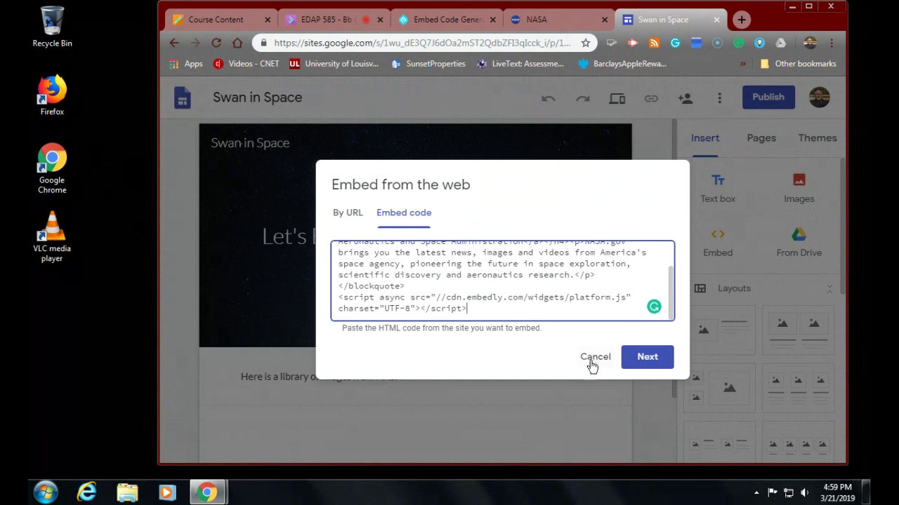
{"action": "left_click", "coordinate": [648, 358]}
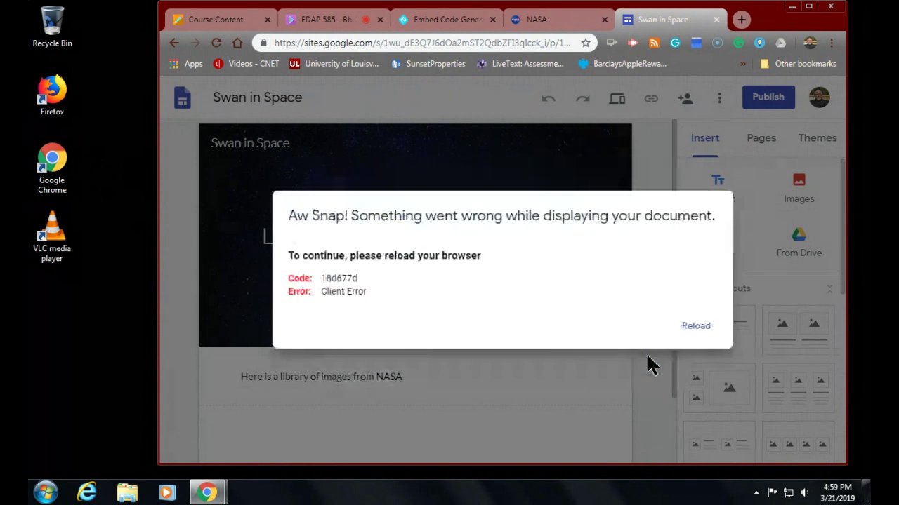
{"action": "left_click", "coordinate": [700, 328]}
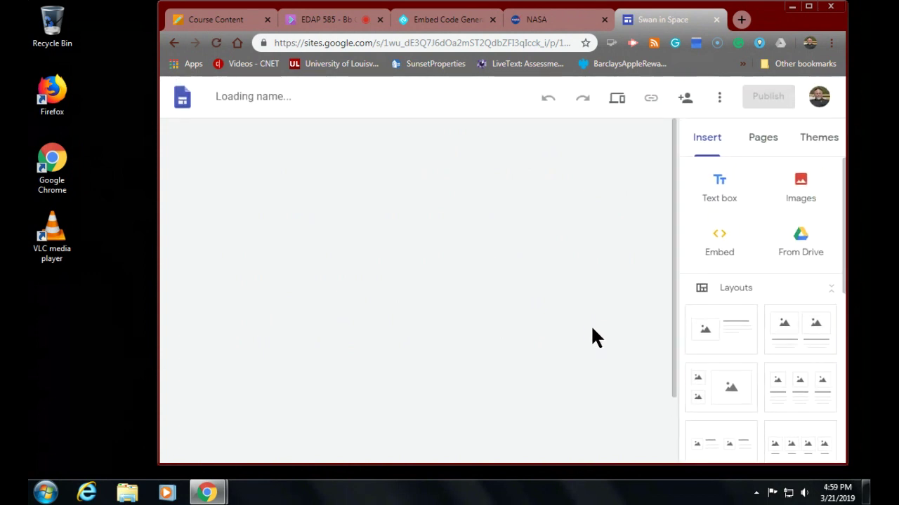
- Open the Embed code tab of Embed from the web and turn Grammarly off for this site
{"action": "left_click", "coordinate": [717, 246]}
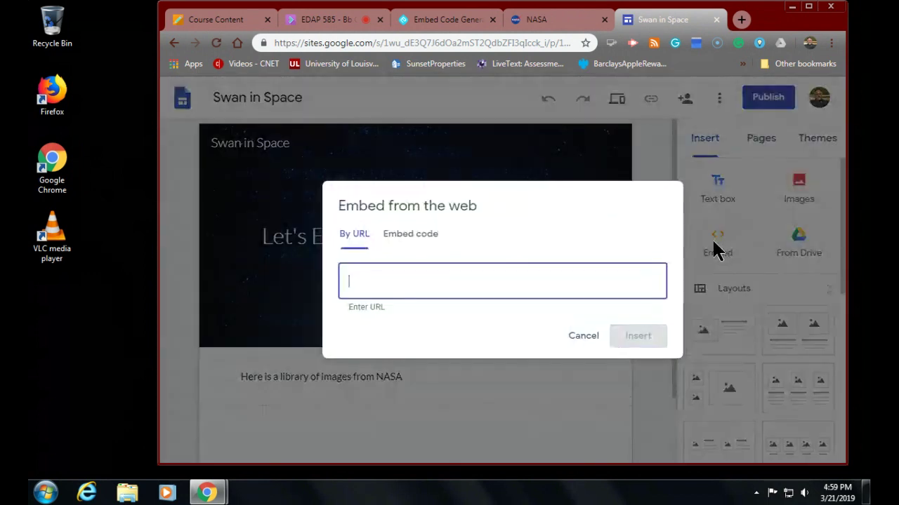
{"action": "left_click", "coordinate": [393, 234]}
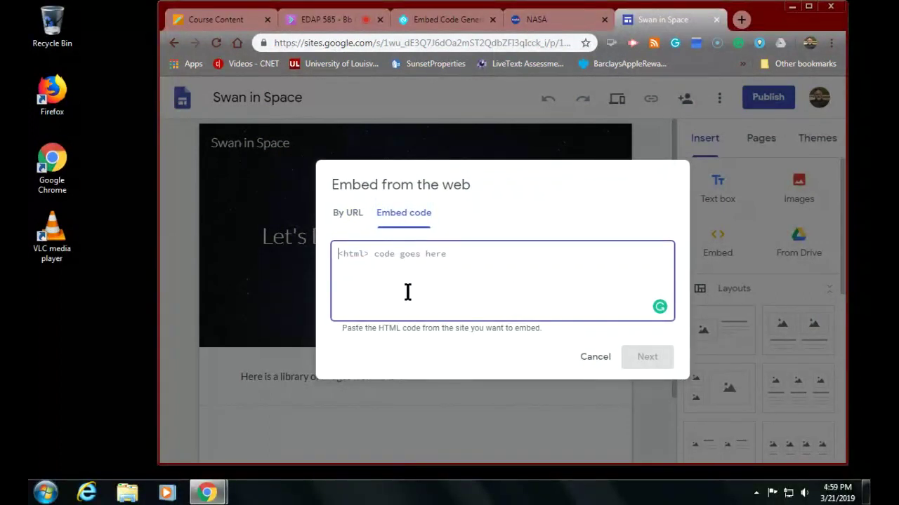
{"action": "mouse_move", "coordinate": [659, 309]}
{"action": "left_click", "coordinate": [636, 310]}
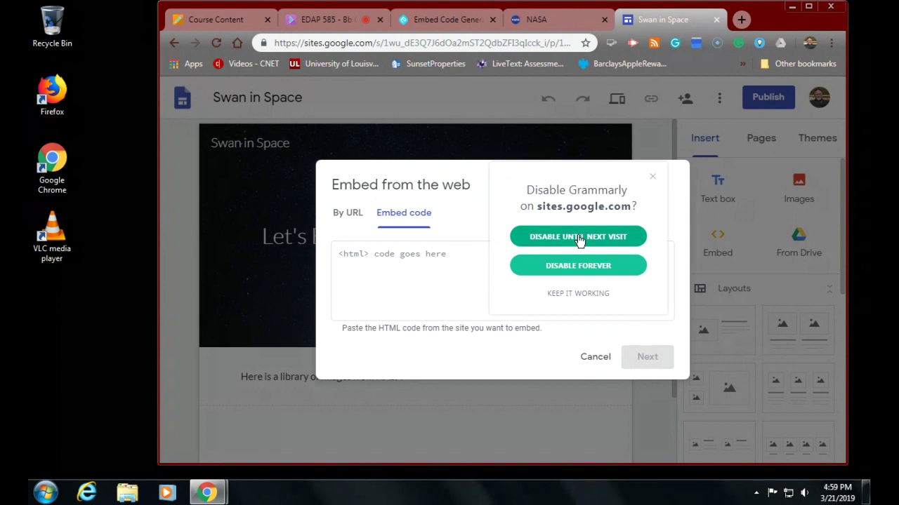
{"action": "left_click", "coordinate": [580, 271]}
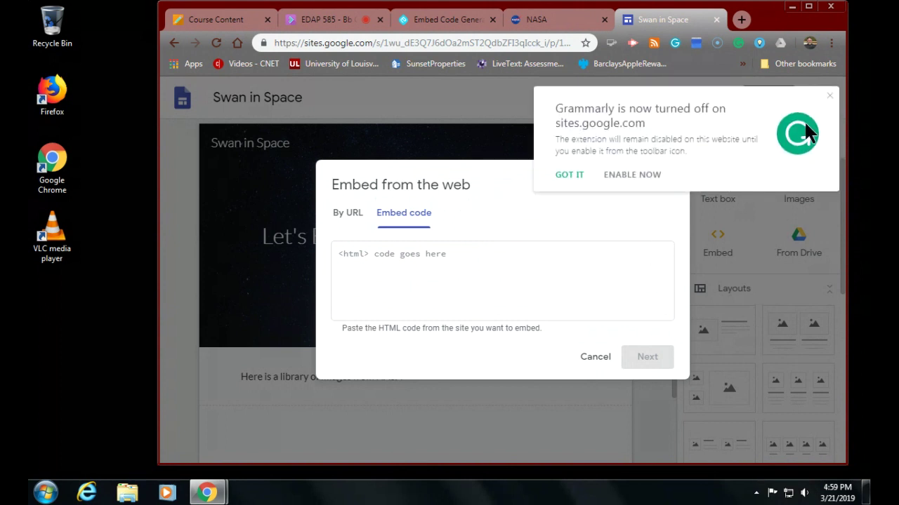
{"action": "left_click", "coordinate": [830, 101]}
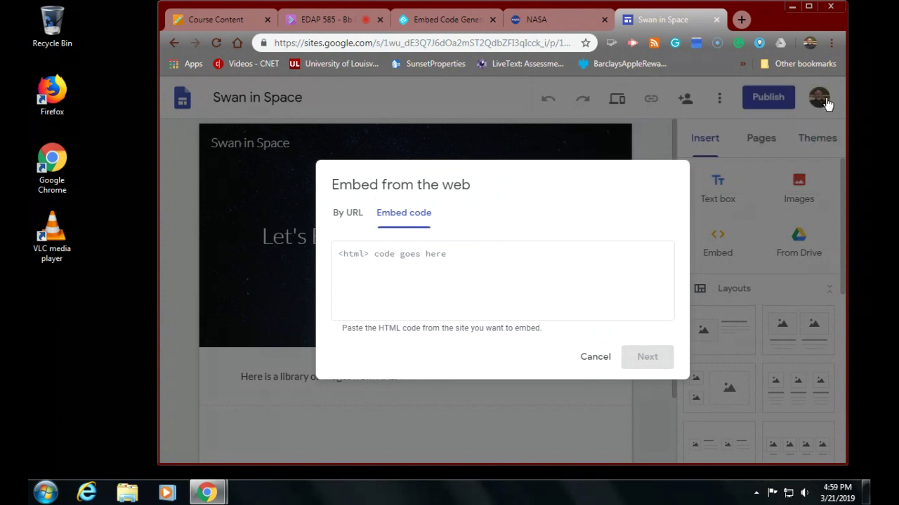
- Paste the NASA.gov embed code and insert the NASA logo card below the NASA text
{"action": "left_click", "coordinate": [381, 268]}
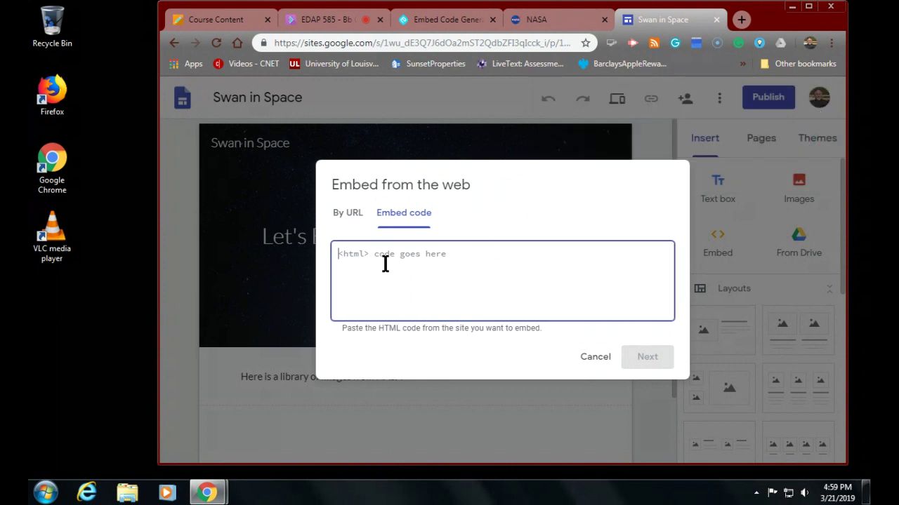
{"action": "key", "text": "ctrl+v"}
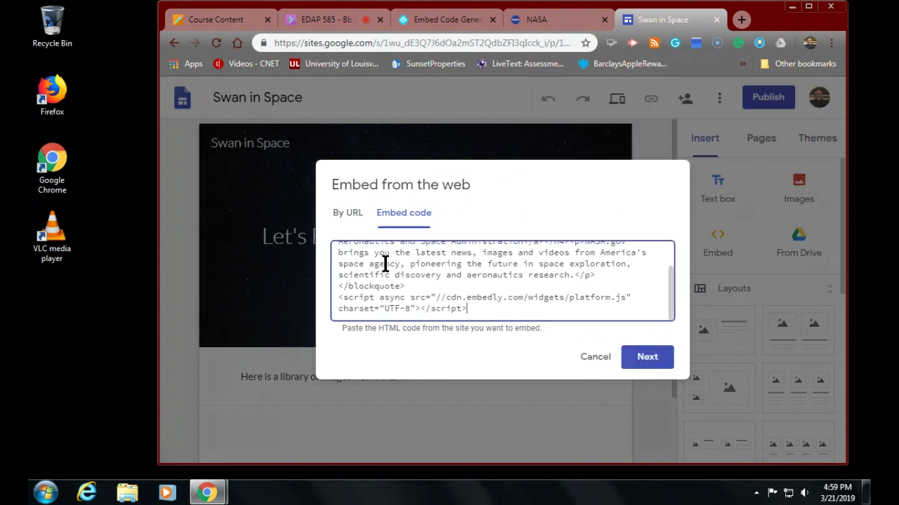
{"action": "left_click", "coordinate": [651, 356]}
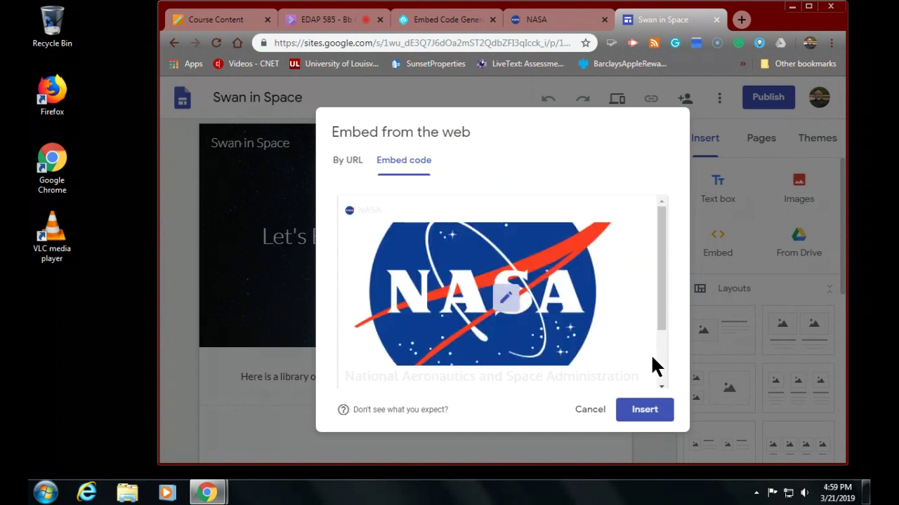
{"action": "left_click", "coordinate": [642, 416]}
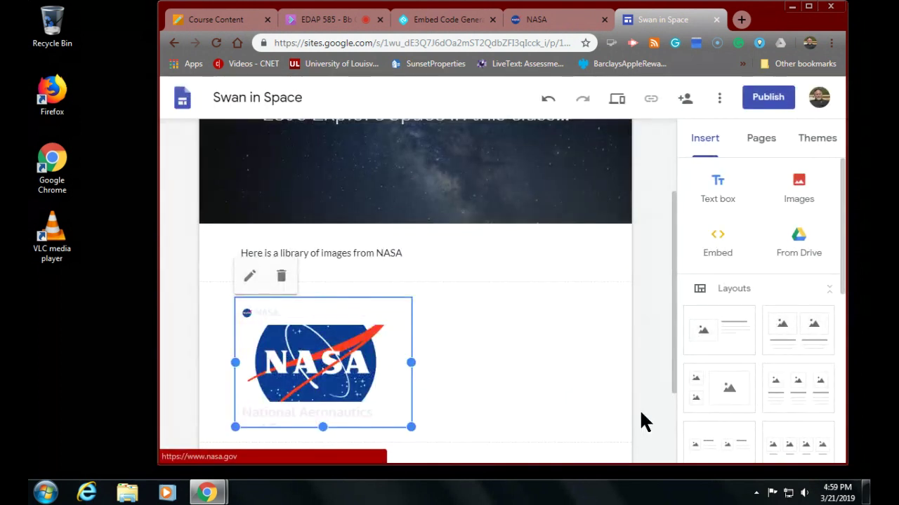
{"action": "left_click", "coordinate": [494, 395]}
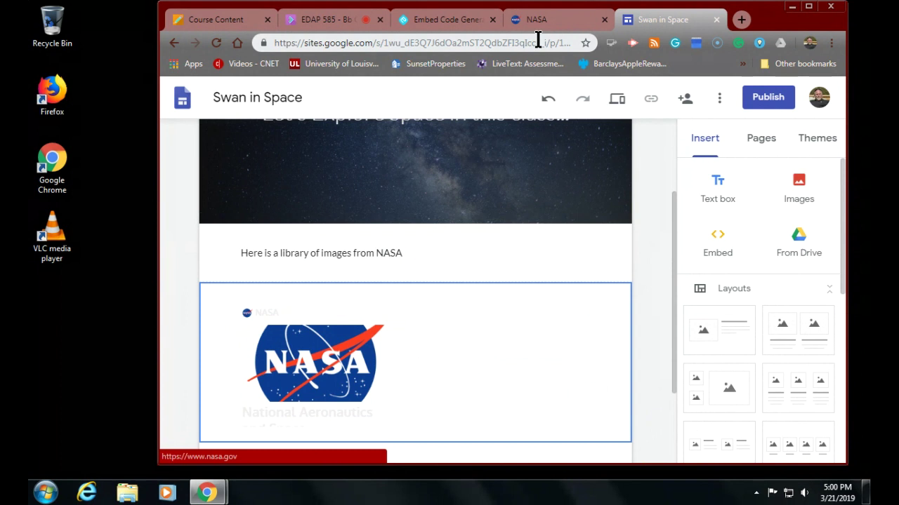
- Open the NASA TV page on the NASA website and copy its web address
{"action": "left_click", "coordinate": [537, 11]}
{"action": "mouse_move", "coordinate": [466, 158]}
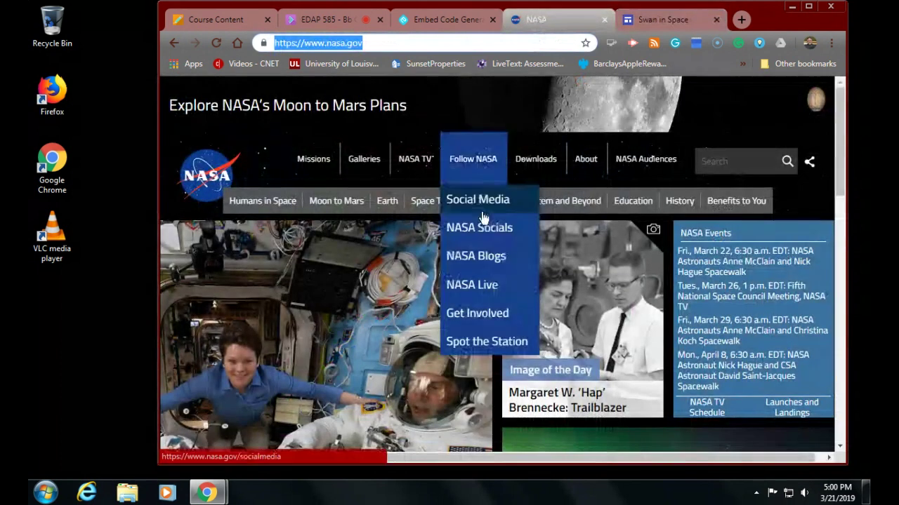
{"action": "left_click", "coordinate": [425, 172]}
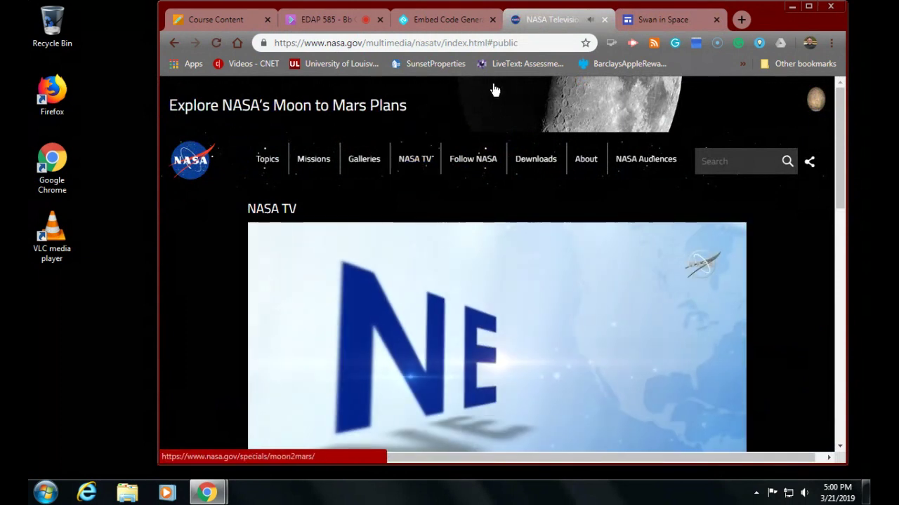
{"action": "left_click", "coordinate": [531, 40]}
{"action": "key", "text": "ctrl+c"}
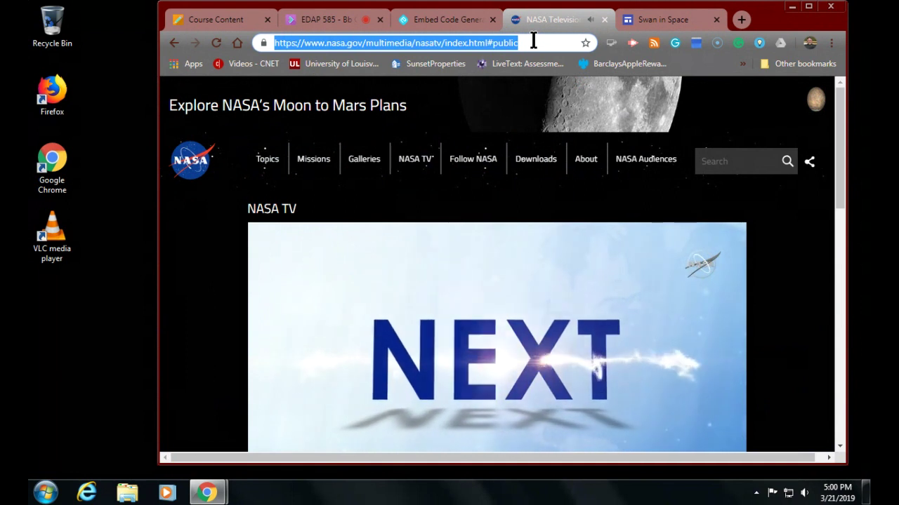
- Replace the nasa.gov URL in Embedly with the NASA TV address to generate the 'NASA Television | NASA' card
{"action": "left_click", "coordinate": [449, 30]}
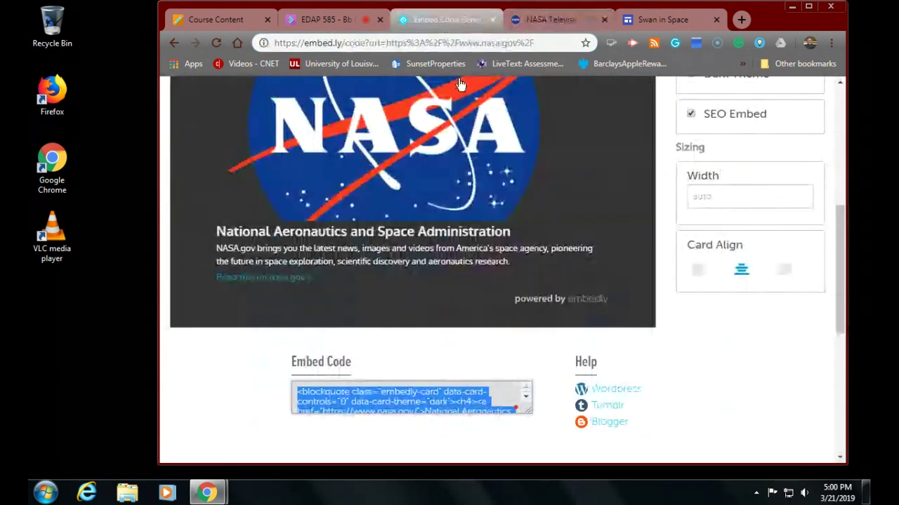
{"action": "scroll", "coordinate": [482, 287], "scroll_direction": "up", "scroll_amount": 5}
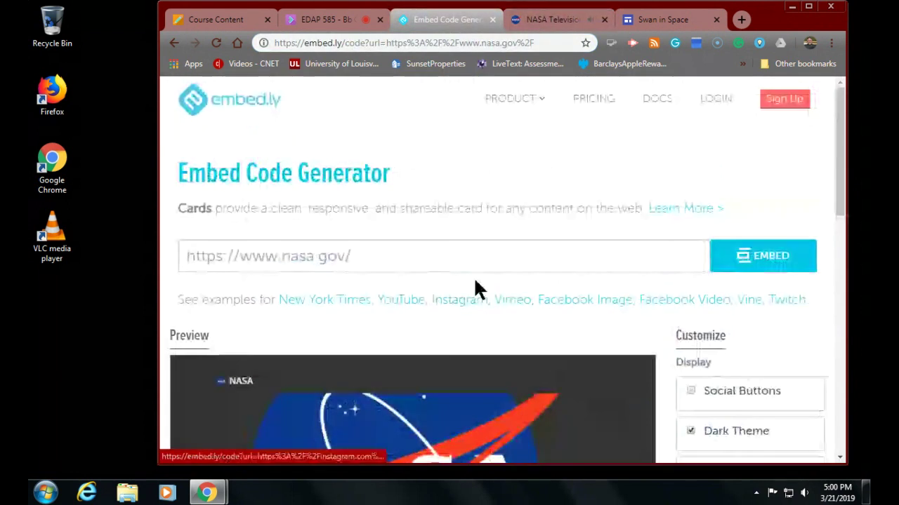
{"action": "left_click_drag", "start_coordinate": [428, 250], "coordinate": [95, 236]}
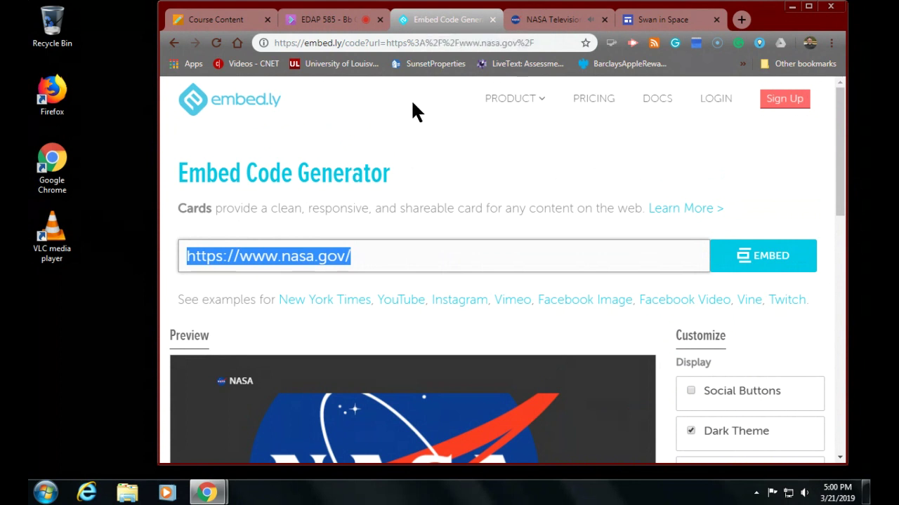
{"action": "key", "text": "ctrl+v"}
{"action": "scroll", "coordinate": [660, 147], "scroll_direction": "down", "scroll_amount": 2}
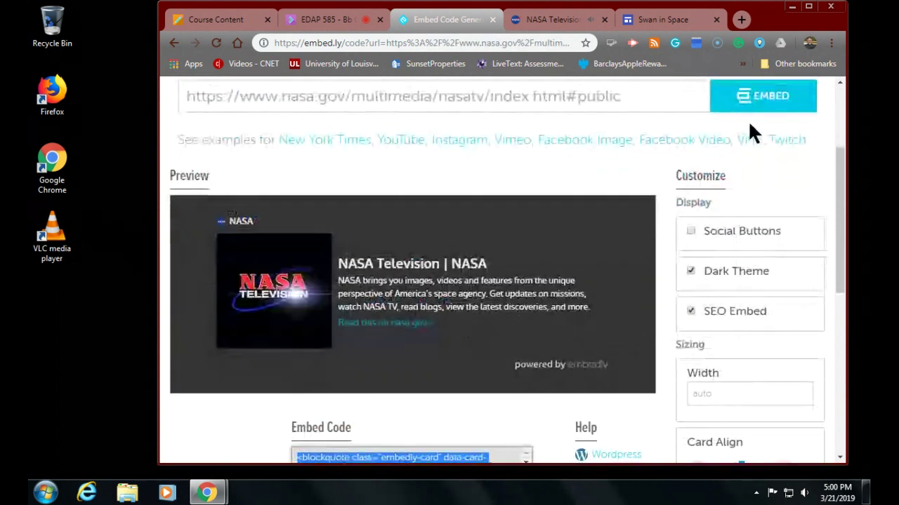
{"action": "scroll", "coordinate": [504, 269], "scroll_direction": "down", "scroll_amount": 2}
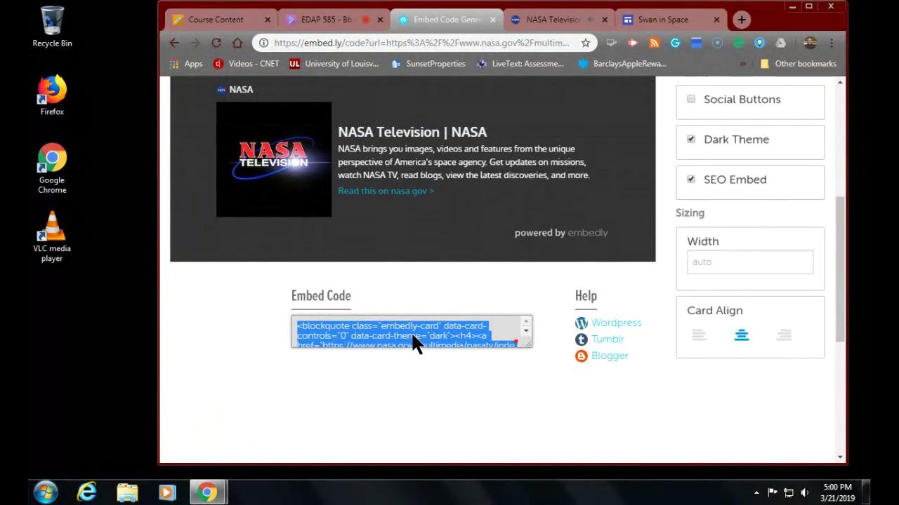
- Embed the pasted NASA Television code below the NASA card on the Home page
{"action": "left_click", "coordinate": [625, 19]}
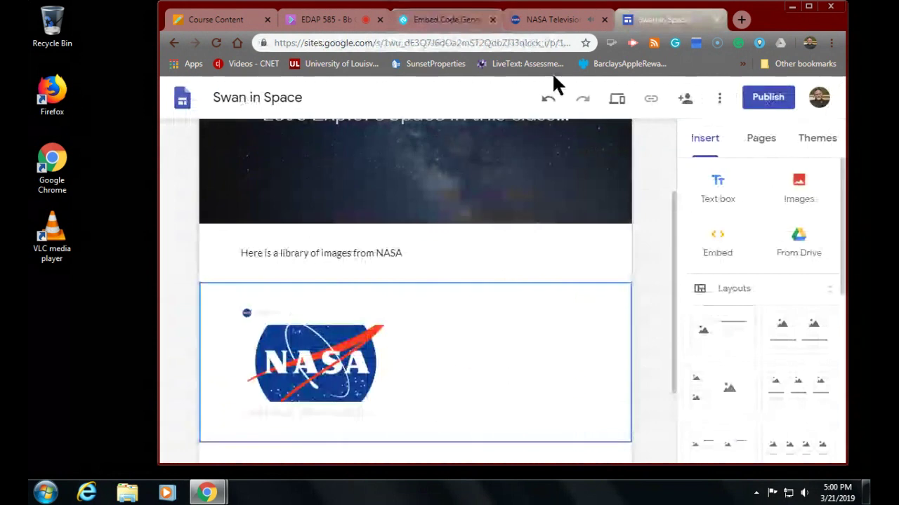
{"action": "scroll", "coordinate": [355, 346], "scroll_direction": "down", "scroll_amount": 2}
{"action": "left_click", "coordinate": [355, 361]}
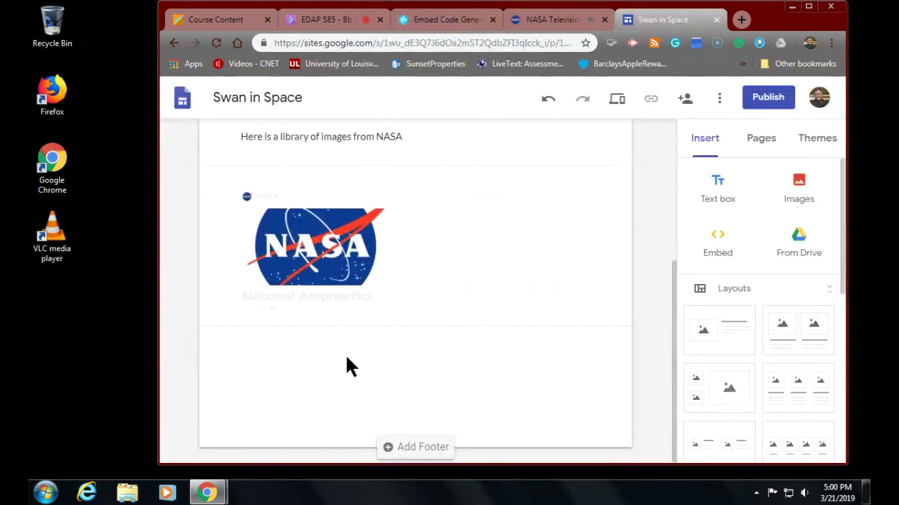
{"action": "left_click", "coordinate": [716, 247]}
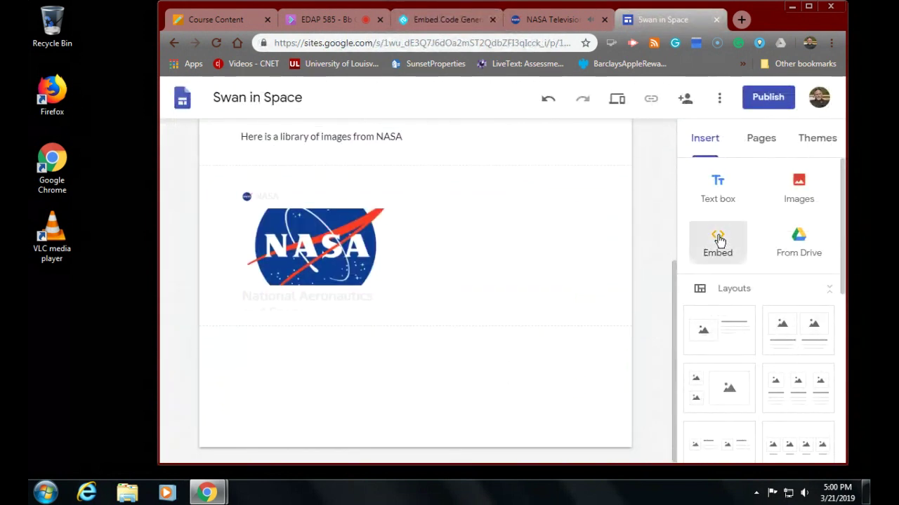
{"action": "left_click", "coordinate": [423, 236]}
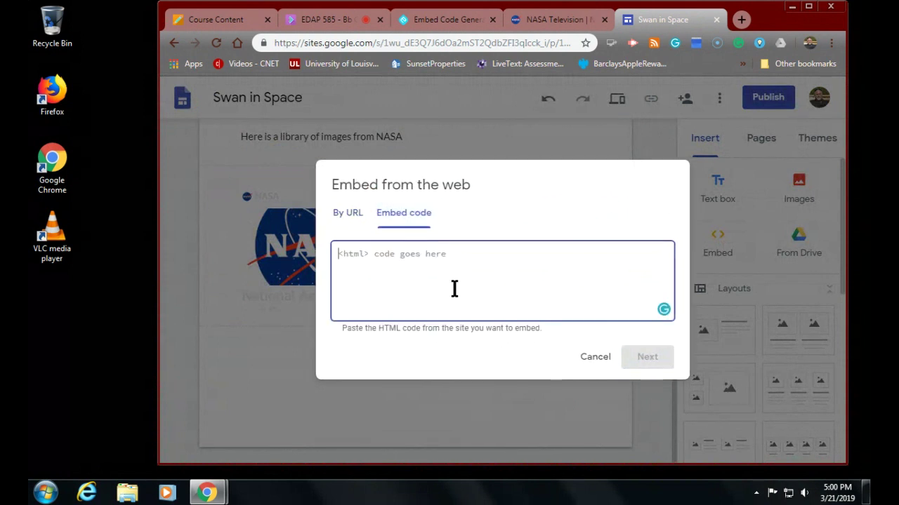
{"action": "key", "text": "ctrl+v"}
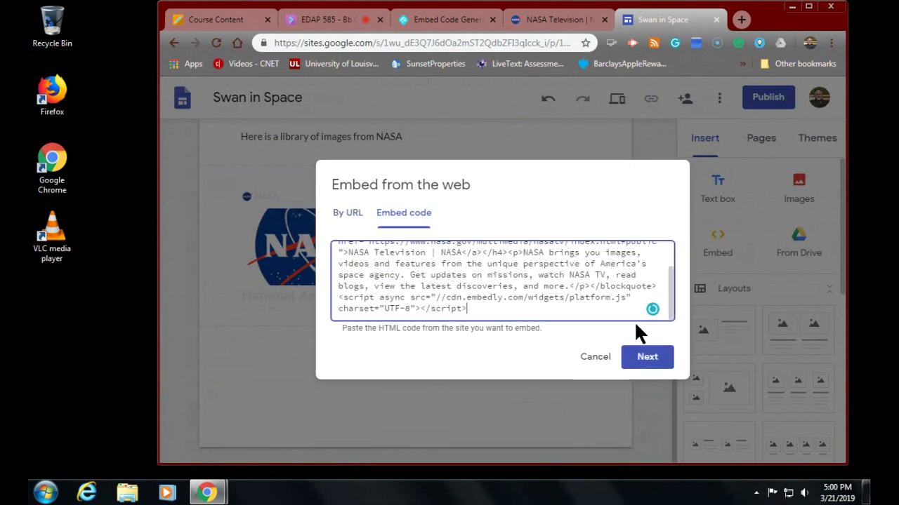
{"action": "left_click", "coordinate": [647, 357]}
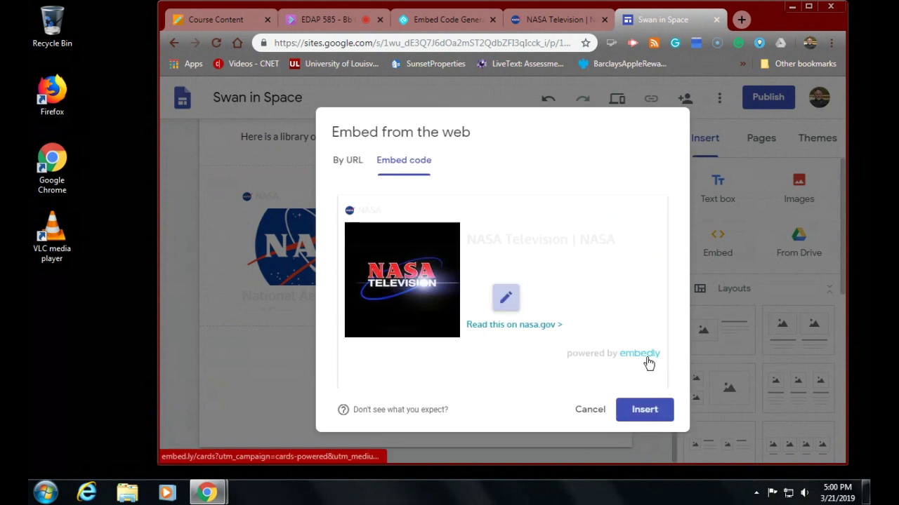
{"action": "left_click", "coordinate": [640, 412]}
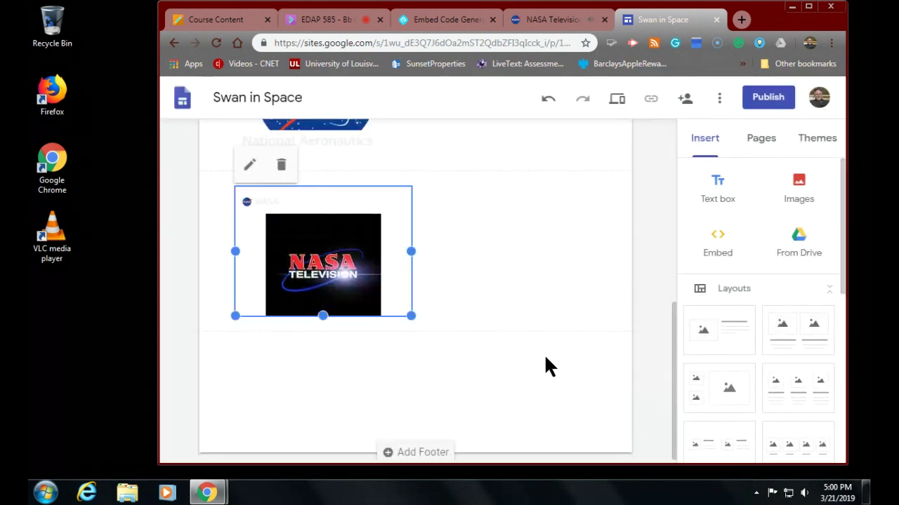
- Enlarge the NASA Television embed so its title, nasa.gov link and embedly credit show
{"action": "scroll", "coordinate": [545, 357], "scroll_direction": "up", "scroll_amount": 3}
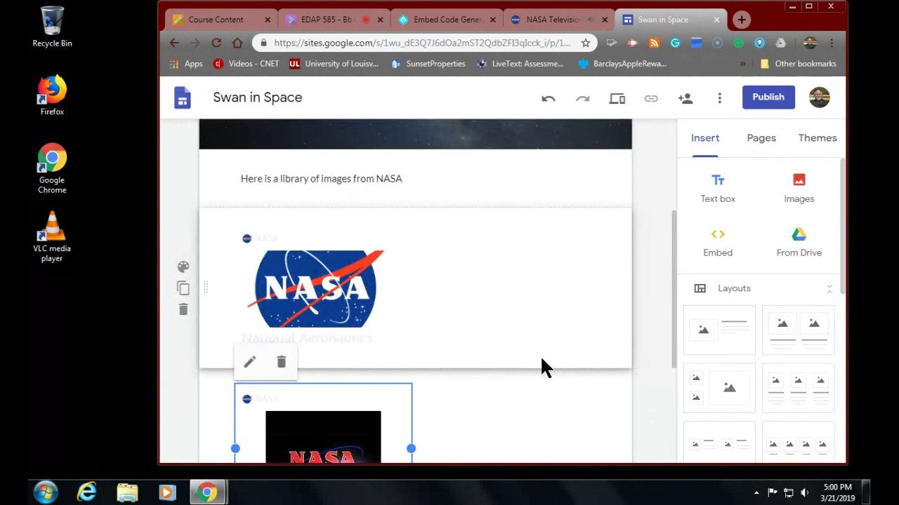
{"action": "scroll", "coordinate": [541, 366], "scroll_direction": "down", "scroll_amount": 2}
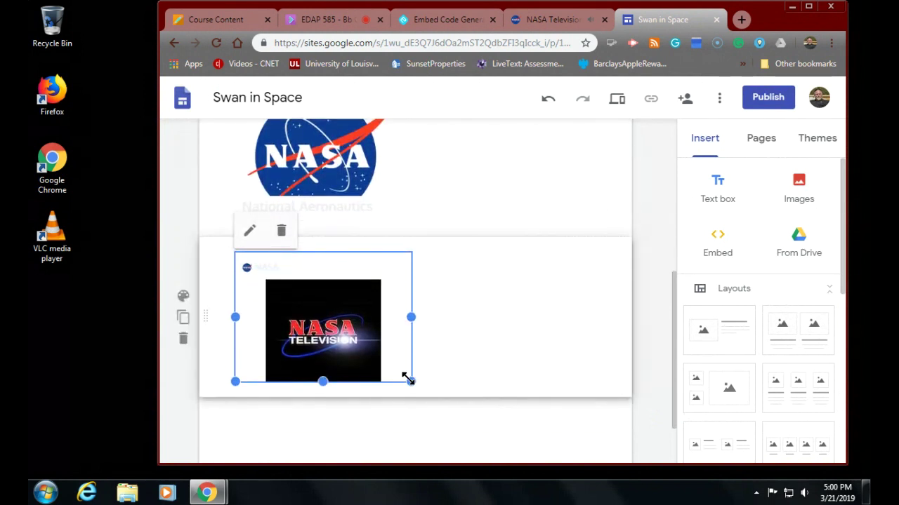
{"action": "left_click_drag", "start_coordinate": [411, 382], "coordinate": [566, 461]}
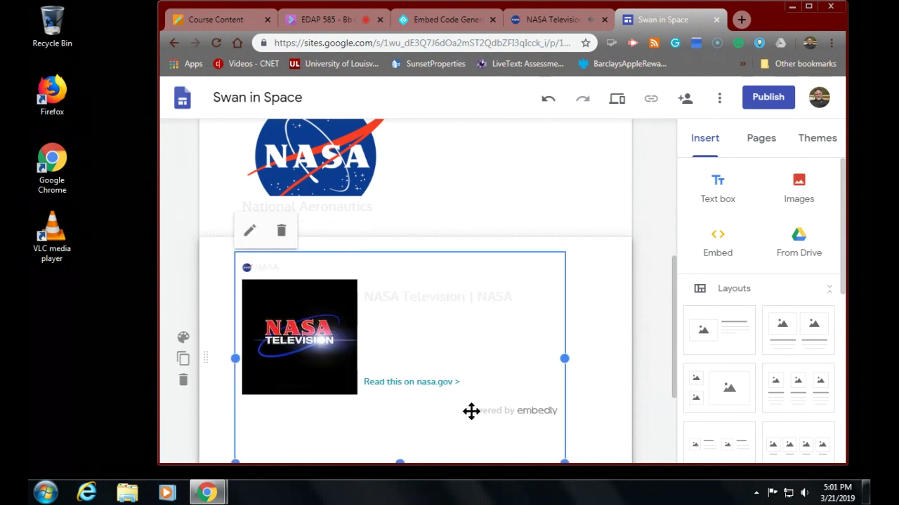
{"action": "scroll", "coordinate": [452, 411], "scroll_direction": "up", "scroll_amount": 3}
{"action": "scroll", "coordinate": [451, 411], "scroll_direction": "down", "scroll_amount": 4}
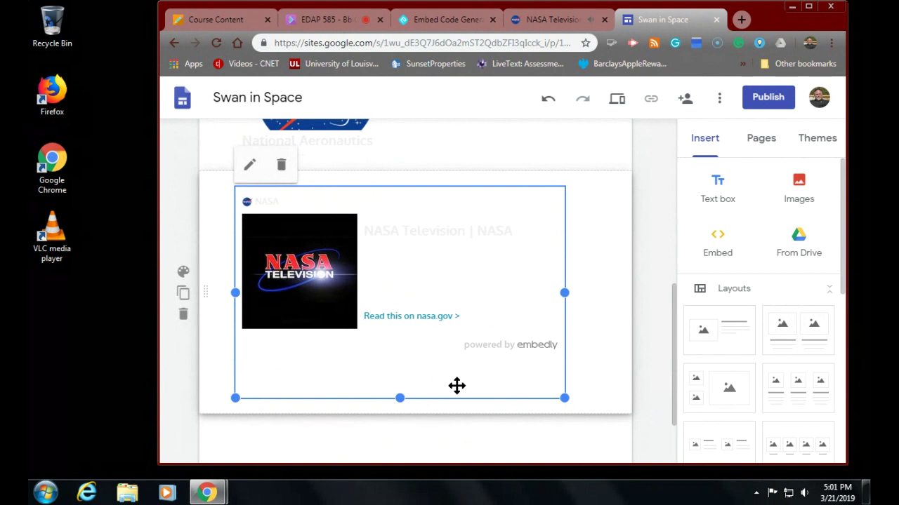
{"action": "scroll", "coordinate": [456, 385], "scroll_direction": "up", "scroll_amount": 2}
{"action": "scroll", "coordinate": [456, 386], "scroll_direction": "up", "scroll_amount": 1}
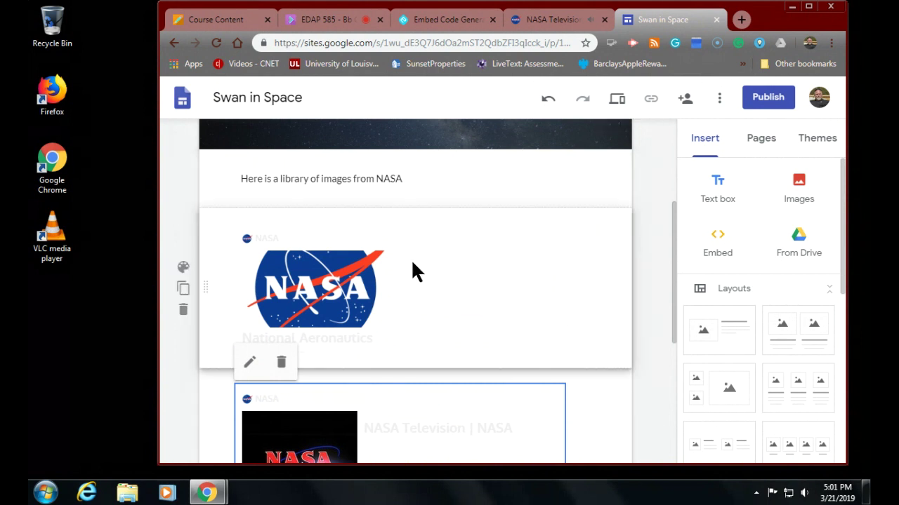
- Publish the site at swan-in-space, requesting that public search engines not display it
{"action": "left_click", "coordinate": [761, 99]}
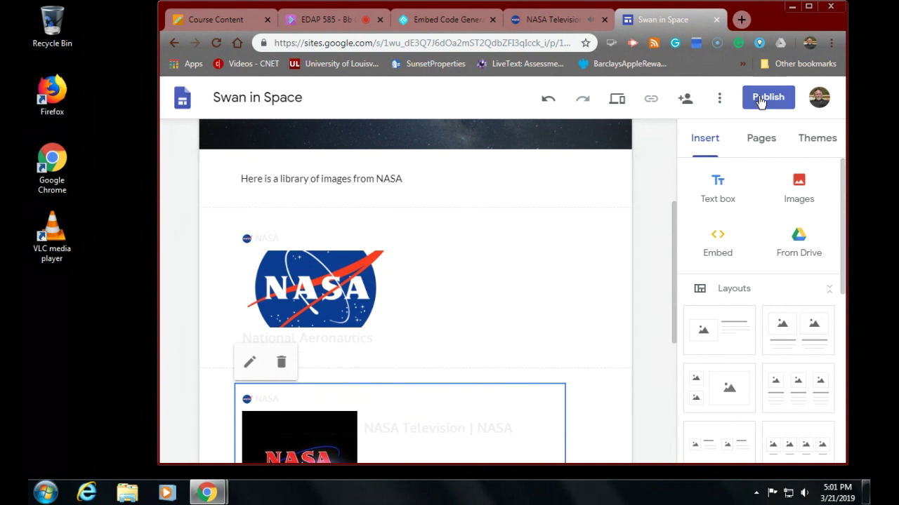
{"action": "left_click", "coordinate": [762, 99]}
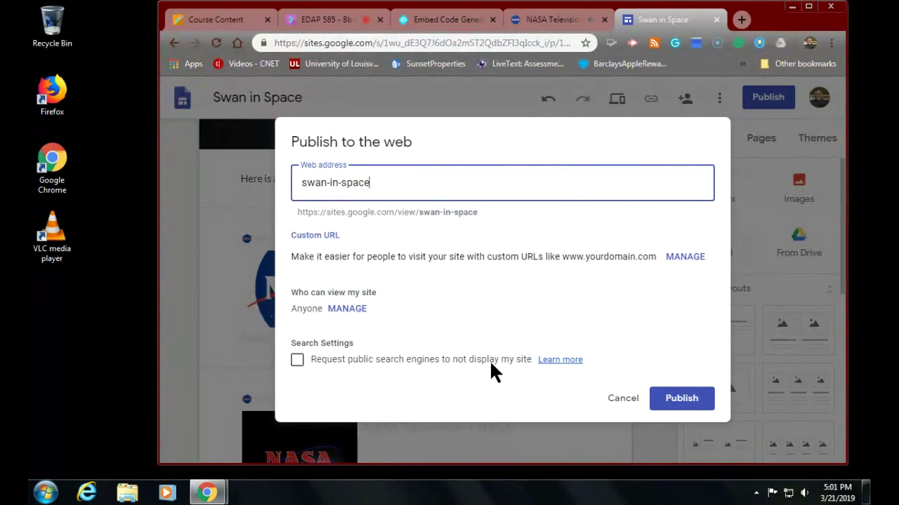
{"action": "left_click", "coordinate": [296, 366]}
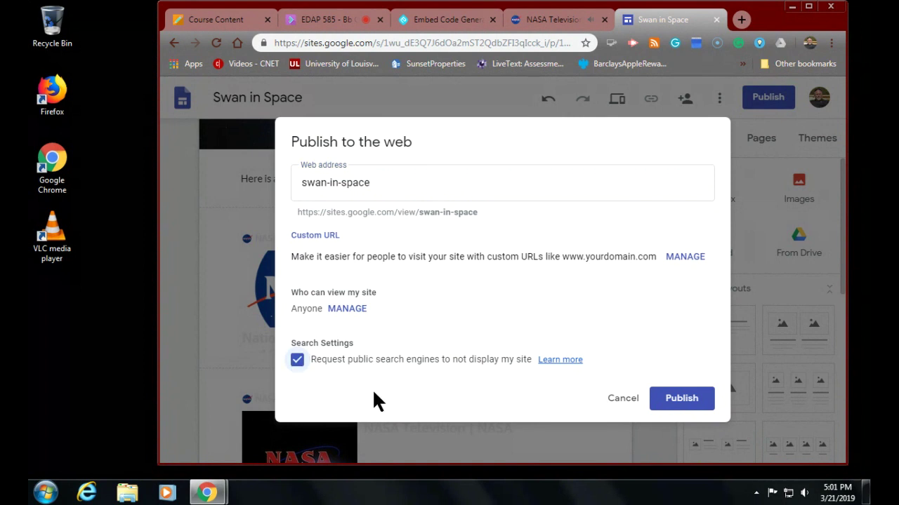
{"action": "left_click", "coordinate": [677, 400]}
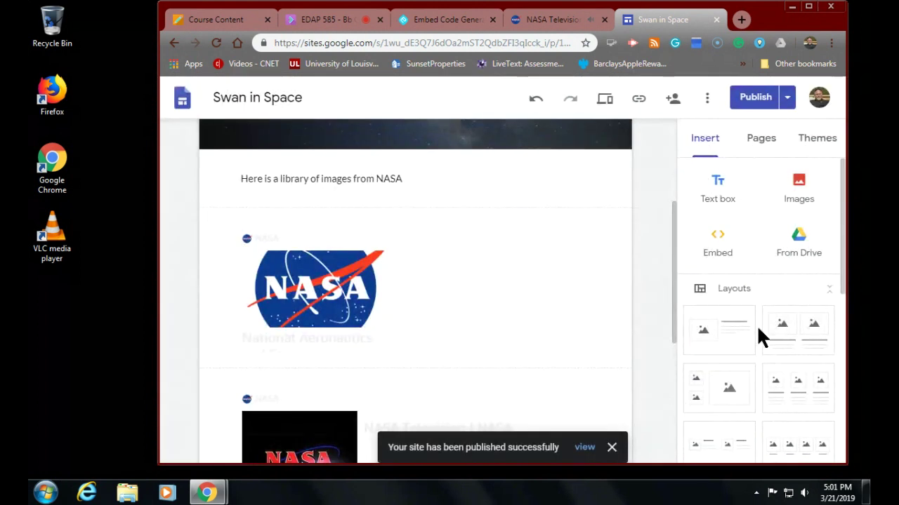
{"action": "left_click", "coordinate": [788, 100]}
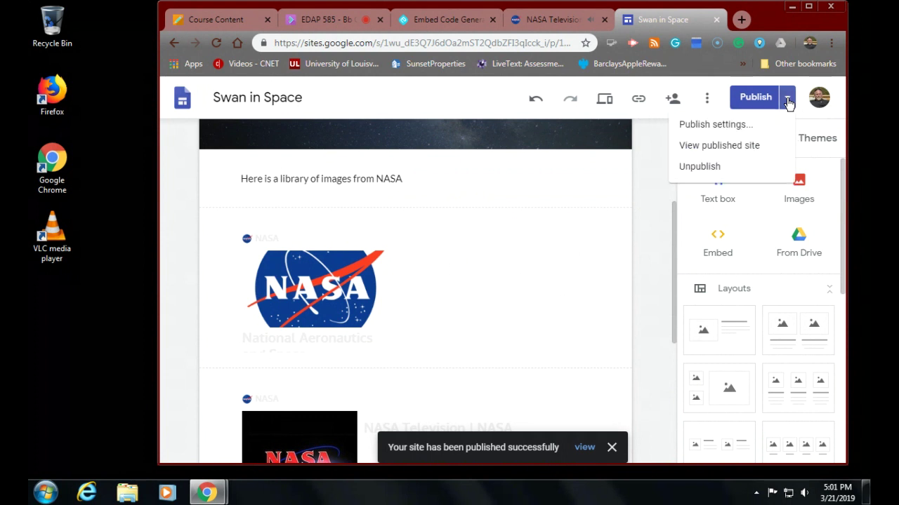
- View the published site in a new tab and test the NASA Television embed's link
{"action": "left_click", "coordinate": [740, 149]}
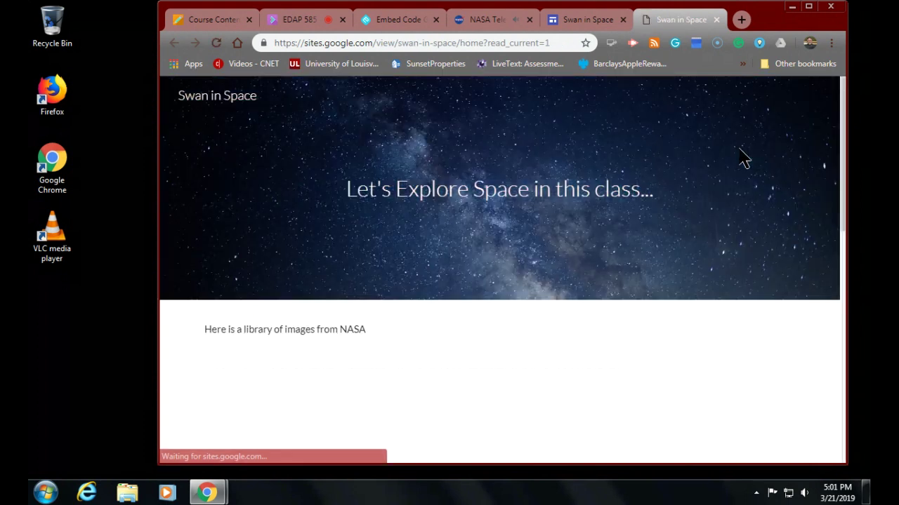
{"action": "scroll", "coordinate": [634, 301], "scroll_direction": "down", "scroll_amount": 2}
{"action": "scroll", "coordinate": [634, 301], "scroll_direction": "down", "scroll_amount": 4}
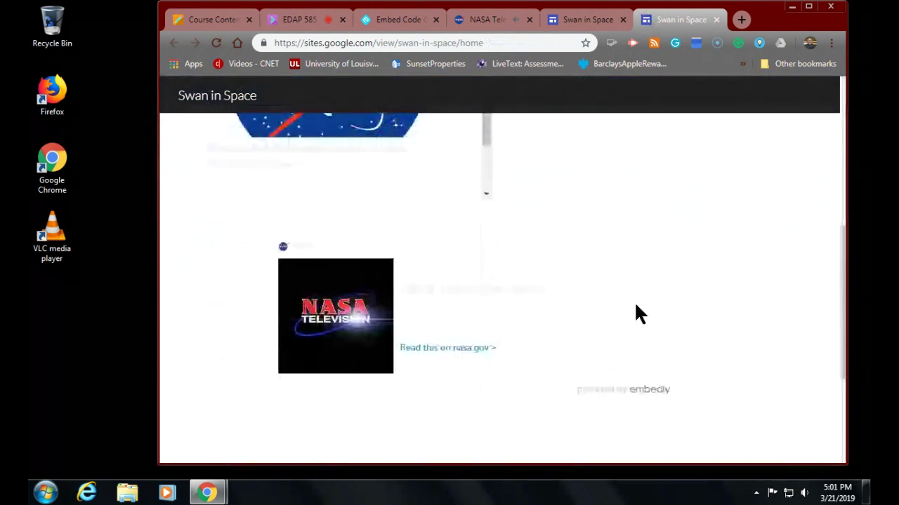
{"action": "scroll", "coordinate": [635, 300], "scroll_direction": "up", "scroll_amount": 3}
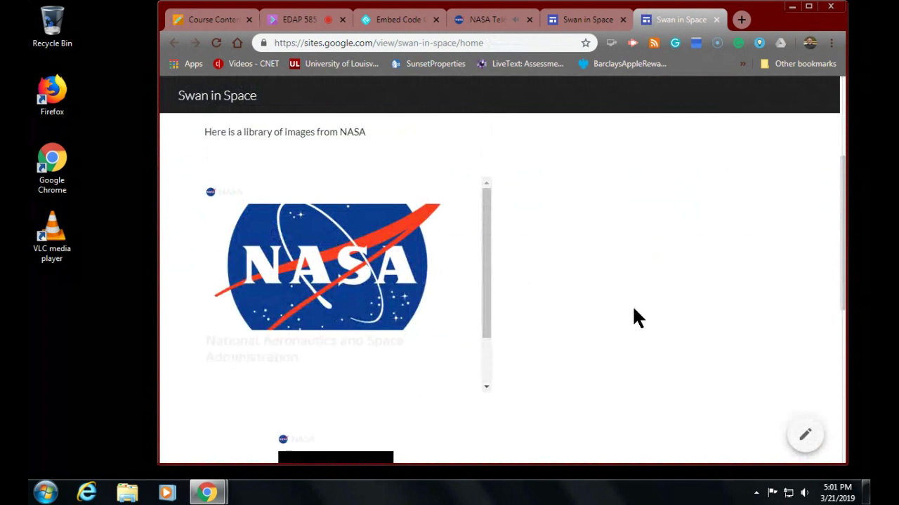
{"action": "scroll", "coordinate": [633, 309], "scroll_direction": "down", "scroll_amount": 2}
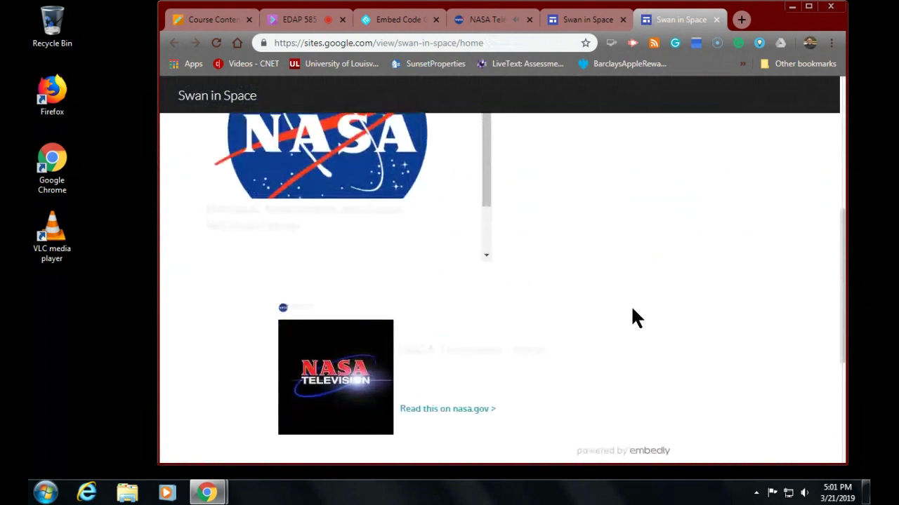
{"action": "left_click", "coordinate": [353, 388]}
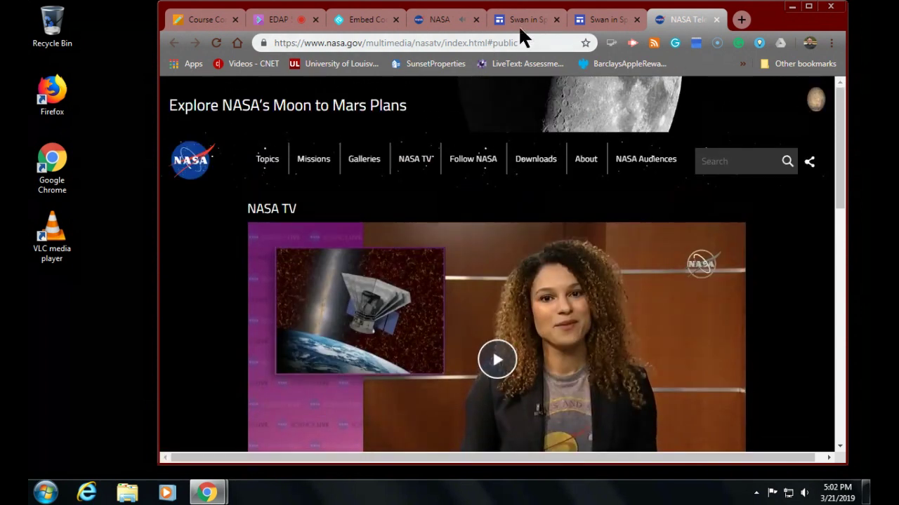
{"action": "left_click", "coordinate": [528, 21]}
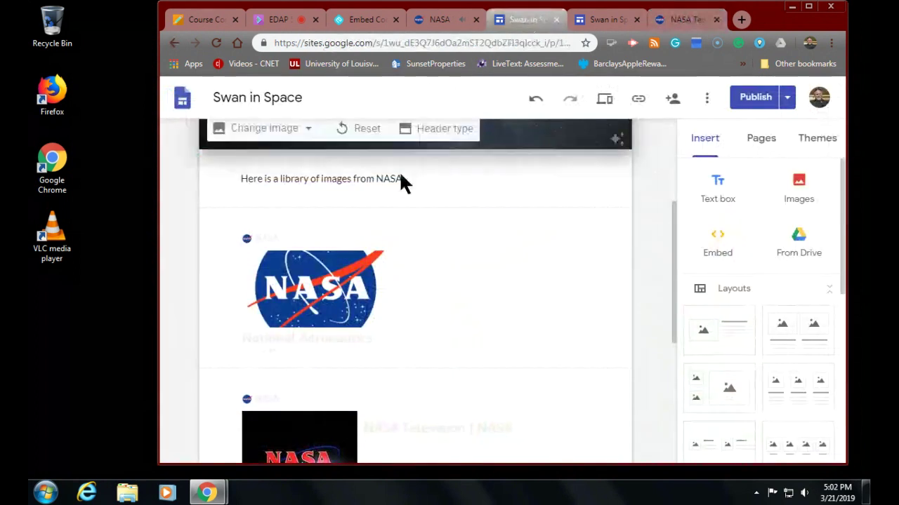
- Check that the NASA logo image on the published site links to nasa.gov
{"action": "left_click", "coordinate": [331, 302]}
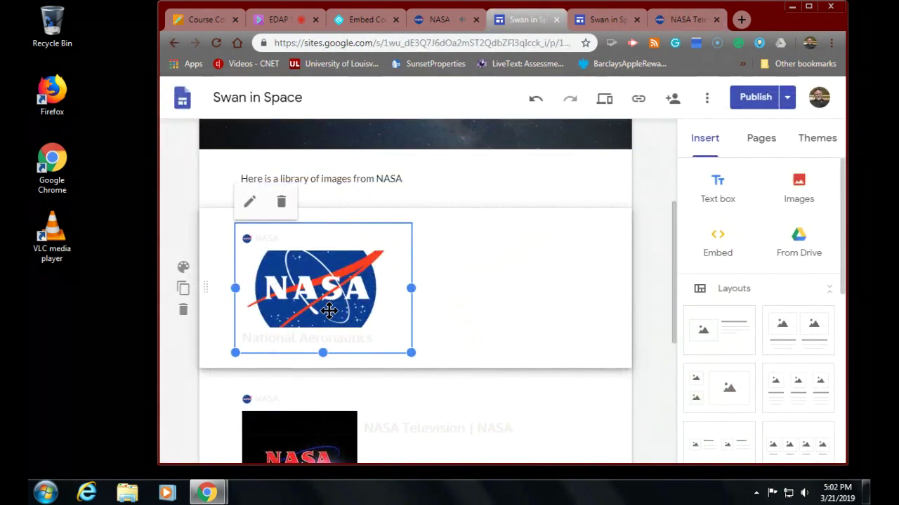
{"action": "scroll", "coordinate": [382, 327], "scroll_direction": "down", "scroll_amount": 3}
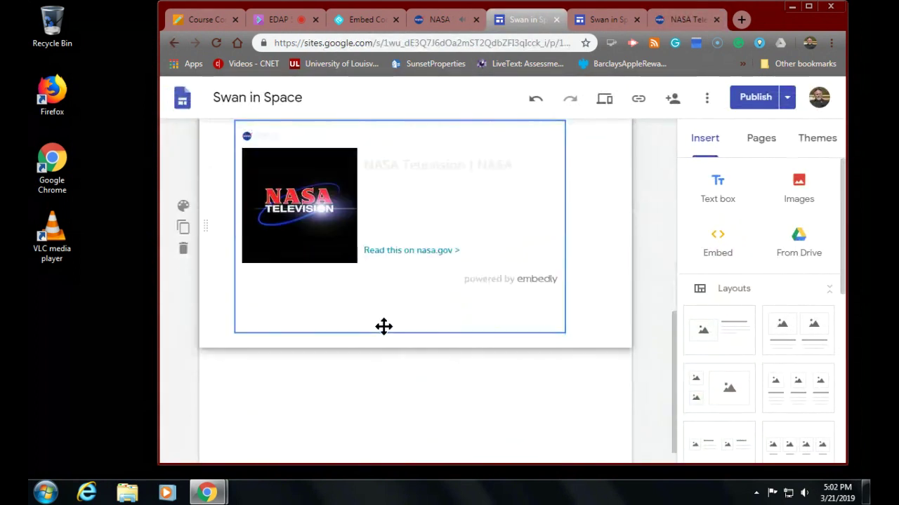
{"action": "left_click", "coordinate": [608, 20]}
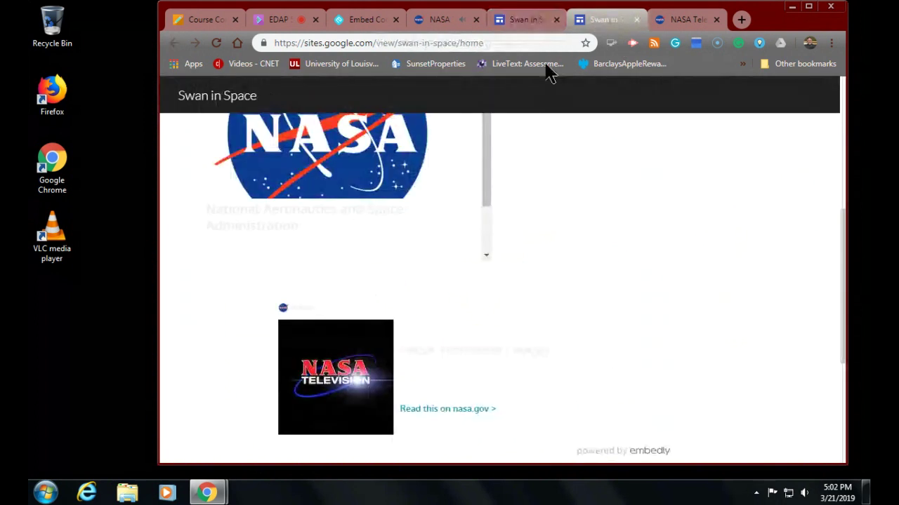
{"action": "left_click", "coordinate": [376, 161]}
{"action": "mouse_move", "coordinate": [373, 158]}
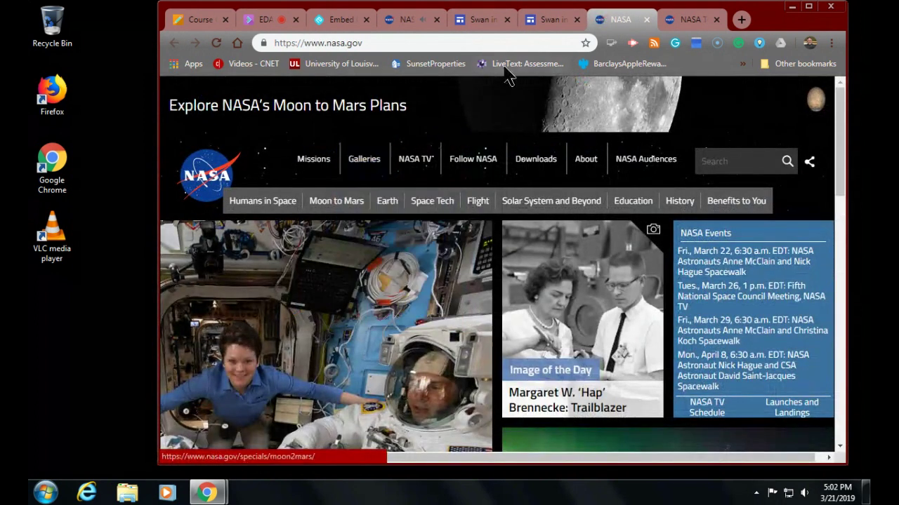
{"action": "left_click", "coordinate": [546, 21]}
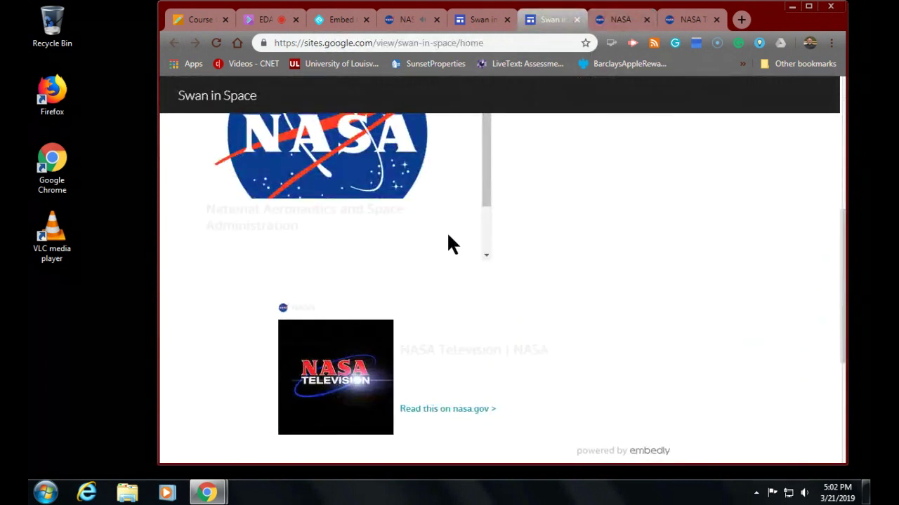
- Close the extra nasa.gov tab and return to the Swan in Space editor
{"action": "scroll", "coordinate": [428, 286], "scroll_direction": "up", "scroll_amount": 3}
{"action": "scroll", "coordinate": [428, 286], "scroll_direction": "down", "scroll_amount": 5}
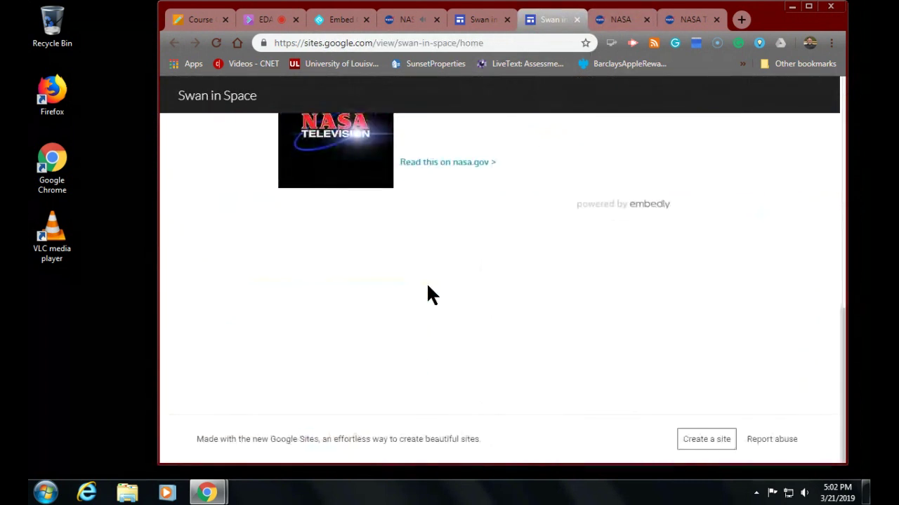
{"action": "scroll", "coordinate": [428, 286], "scroll_direction": "up", "scroll_amount": 1}
{"action": "scroll", "coordinate": [428, 286], "scroll_direction": "up", "scroll_amount": 2}
{"action": "scroll", "coordinate": [429, 286], "scroll_direction": "down", "scroll_amount": 2}
{"action": "scroll", "coordinate": [428, 286], "scroll_direction": "up", "scroll_amount": 2}
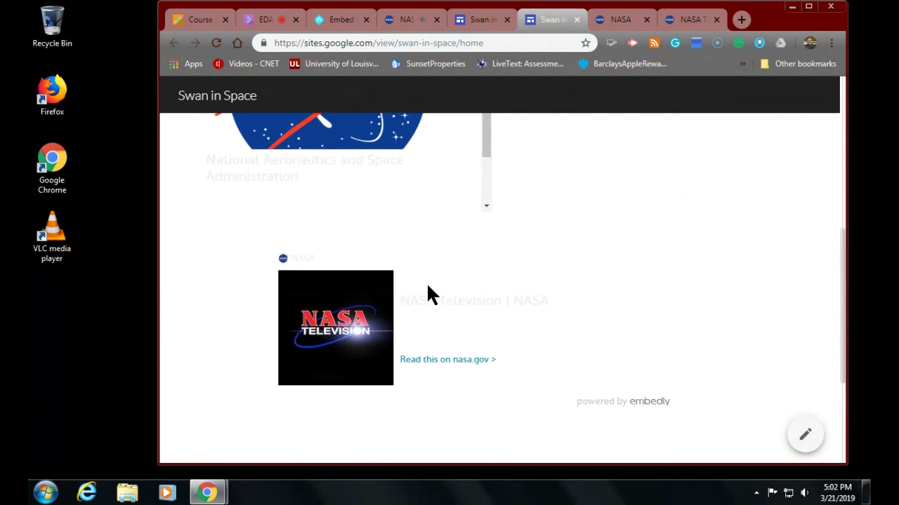
{"action": "scroll", "coordinate": [428, 286], "scroll_direction": "up", "scroll_amount": 10}
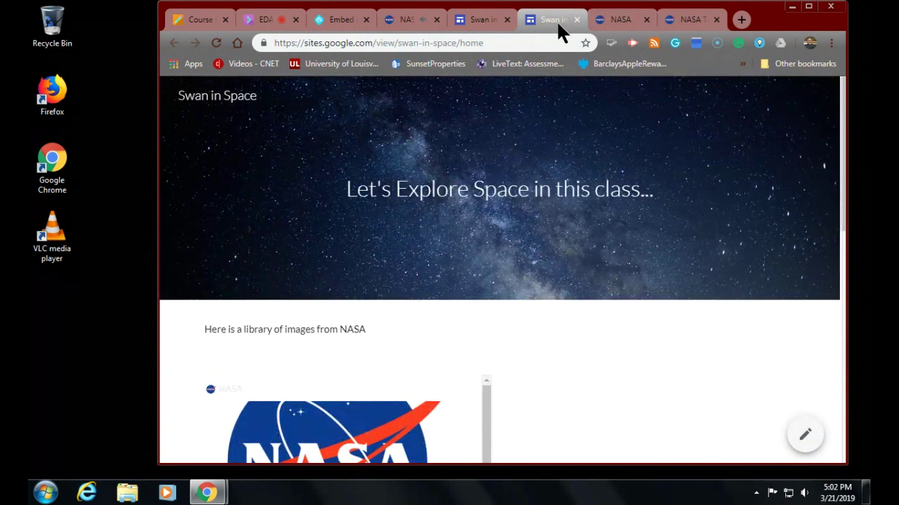
{"action": "left_click", "coordinate": [647, 19]}
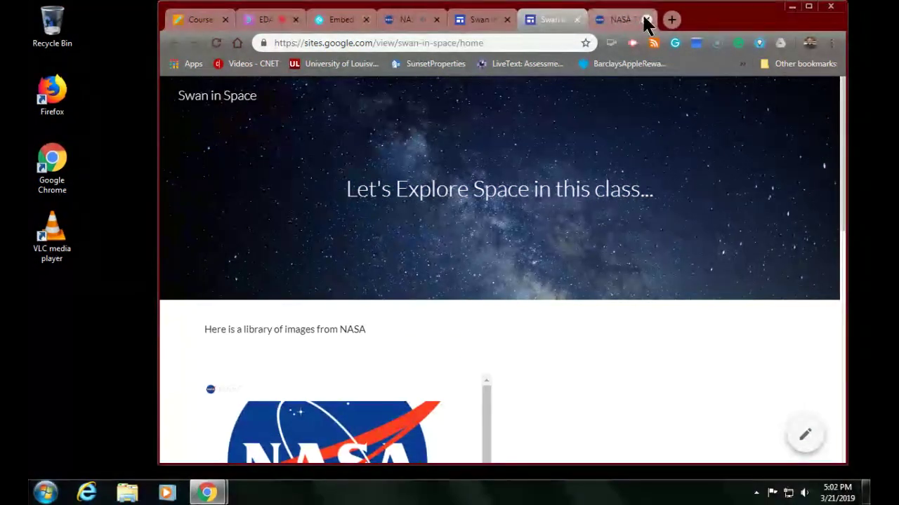
{"action": "left_click", "coordinate": [498, 22]}
{"action": "scroll", "coordinate": [398, 297], "scroll_direction": "up", "scroll_amount": 3}
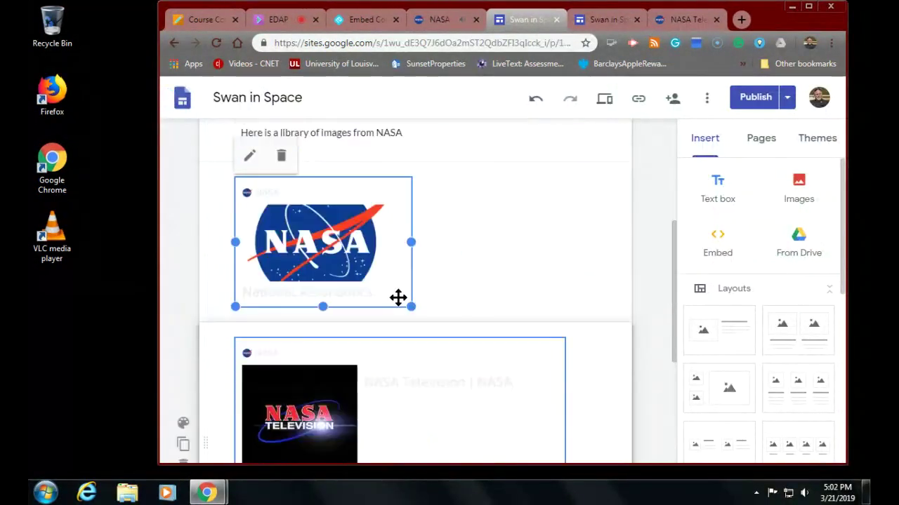
{"action": "scroll", "coordinate": [397, 294], "scroll_direction": "up", "scroll_amount": 3}
{"action": "scroll", "coordinate": [397, 294], "scroll_direction": "down", "scroll_amount": 7}
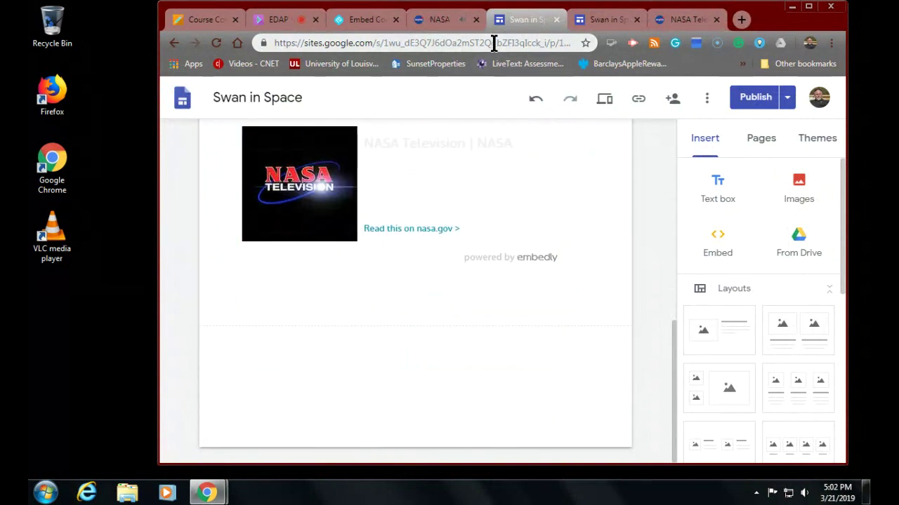
{"action": "left_click", "coordinate": [682, 20]}
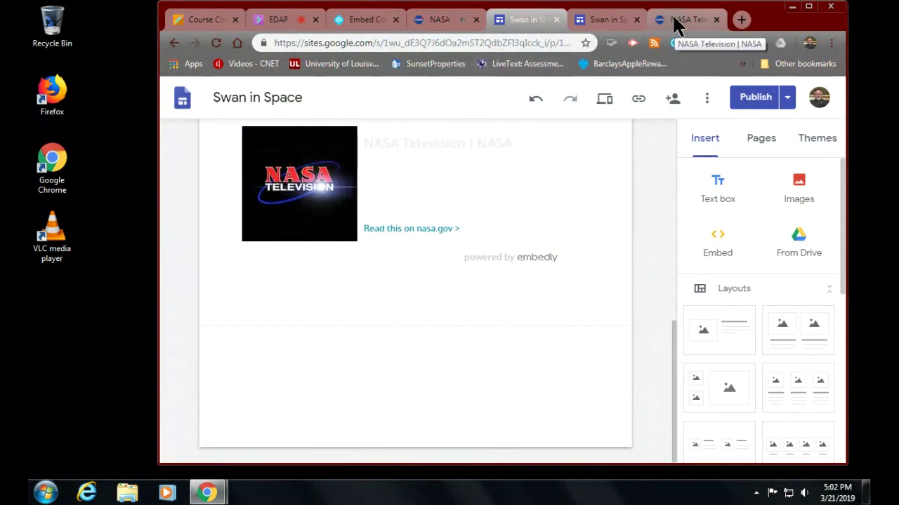
- Go to youtube.com and search for 'nasa'
{"action": "left_click", "coordinate": [464, 43]}
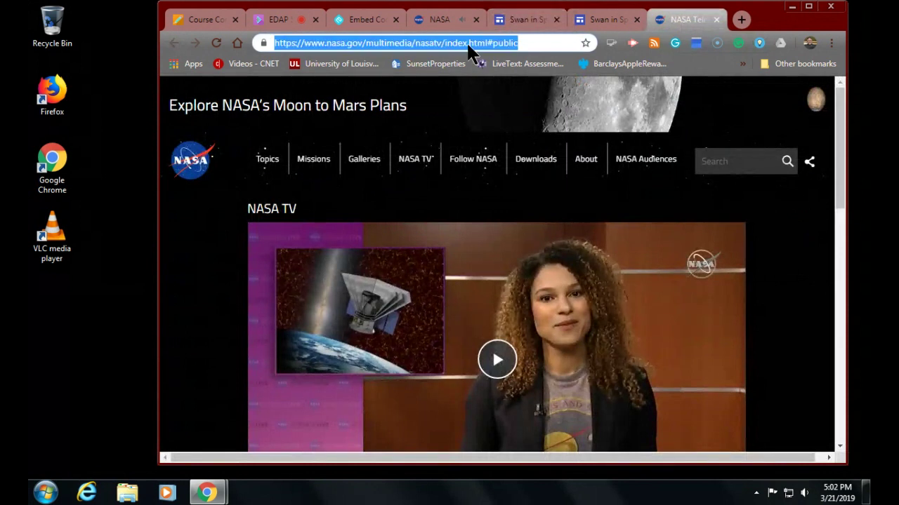
{"action": "type", "text": "youtu"}
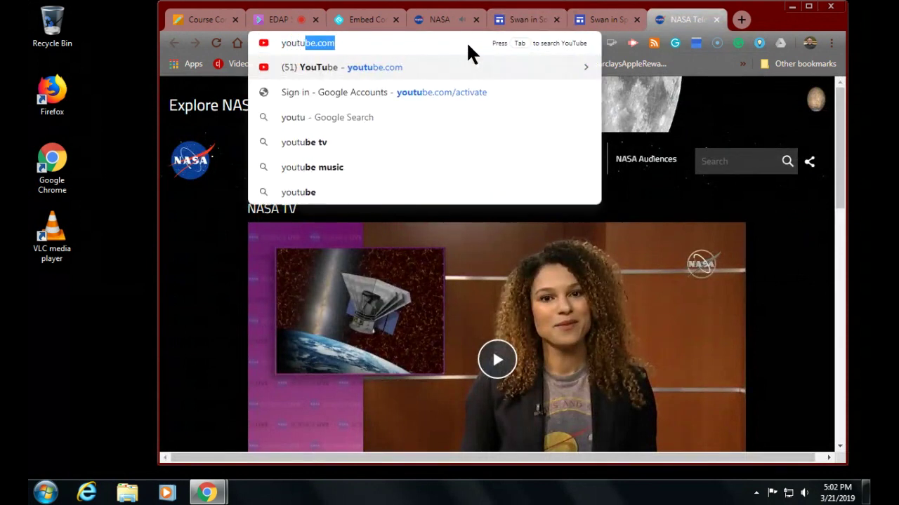
{"action": "type", "text": "be"}
{"action": "key", "text": "Return"}
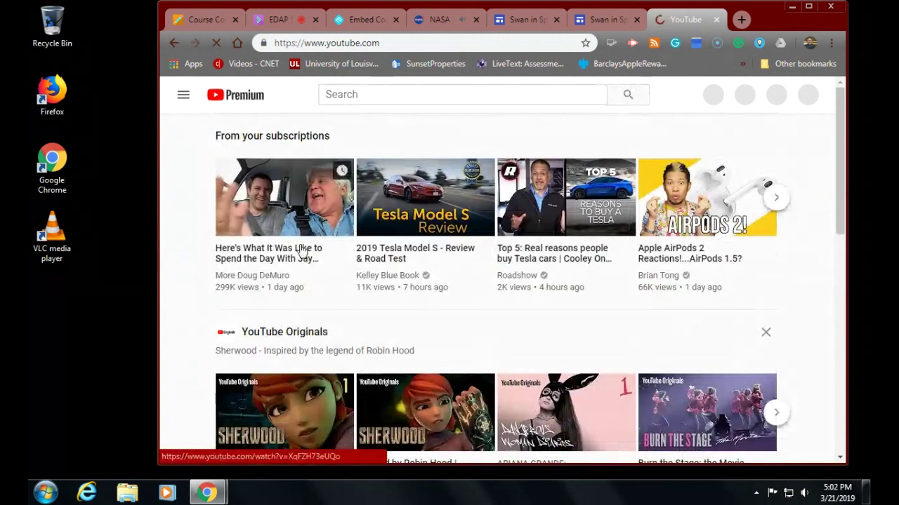
{"action": "scroll", "coordinate": [326, 306], "scroll_direction": "down", "scroll_amount": 6}
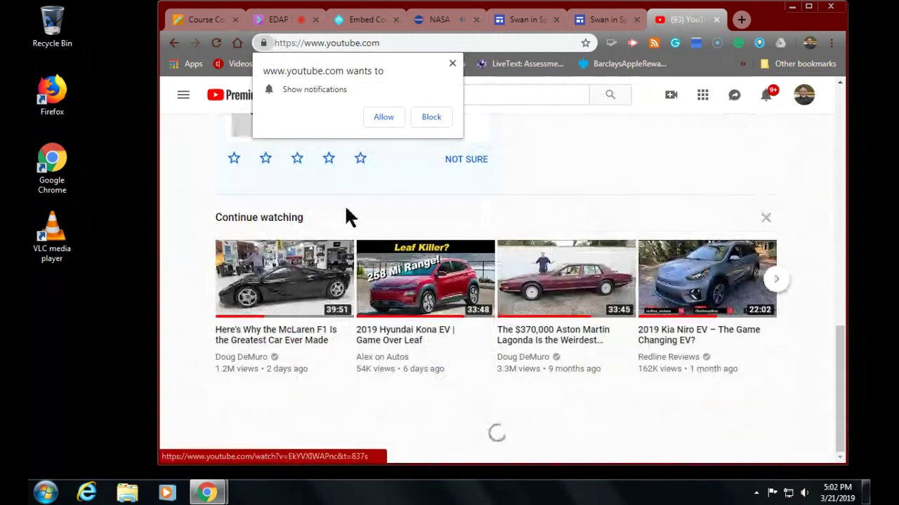
{"action": "left_click", "coordinate": [391, 120]}
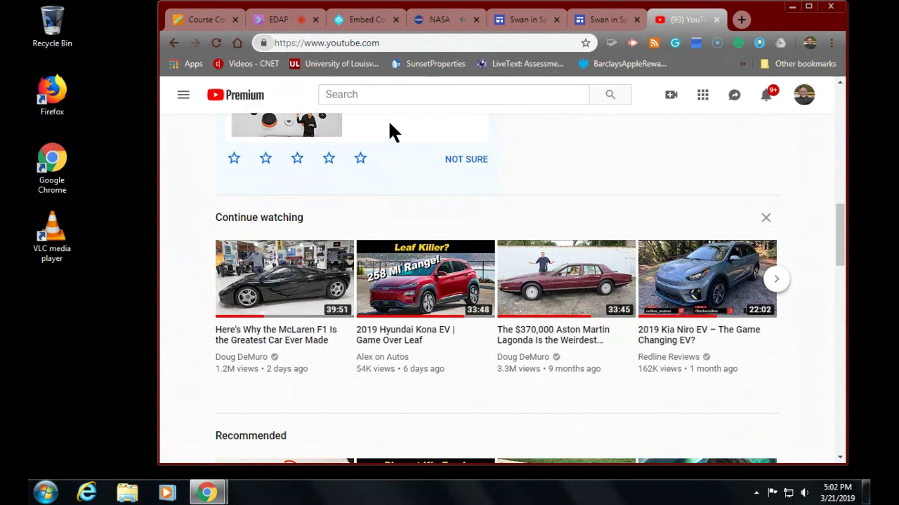
{"action": "left_click", "coordinate": [377, 96]}
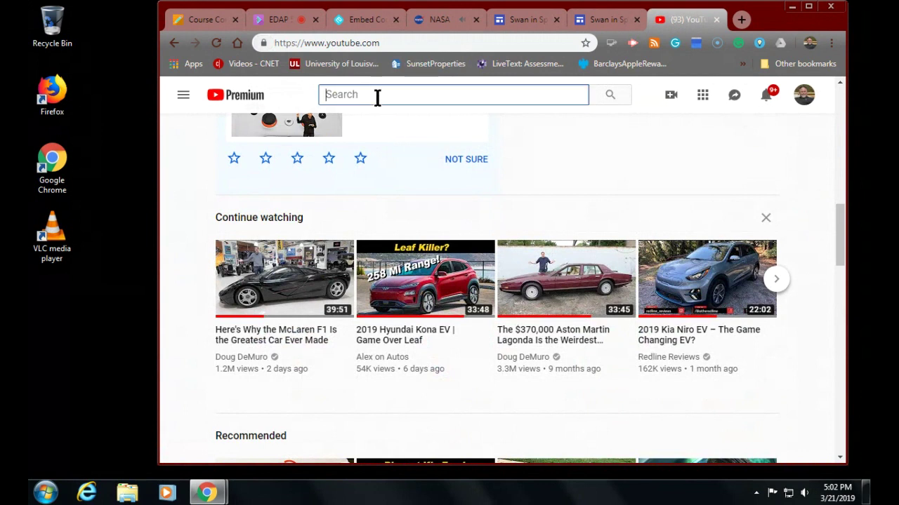
{"action": "type", "text": "nasa"}
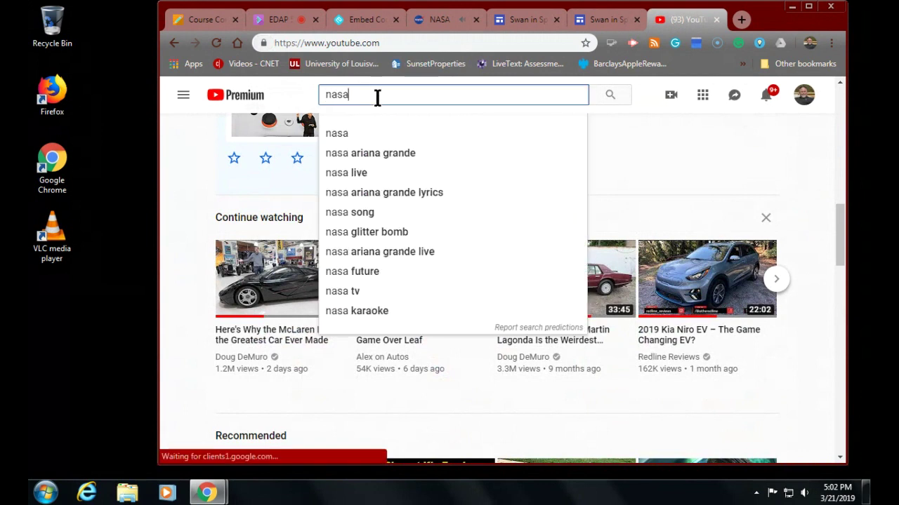
{"action": "key", "text": "Return"}
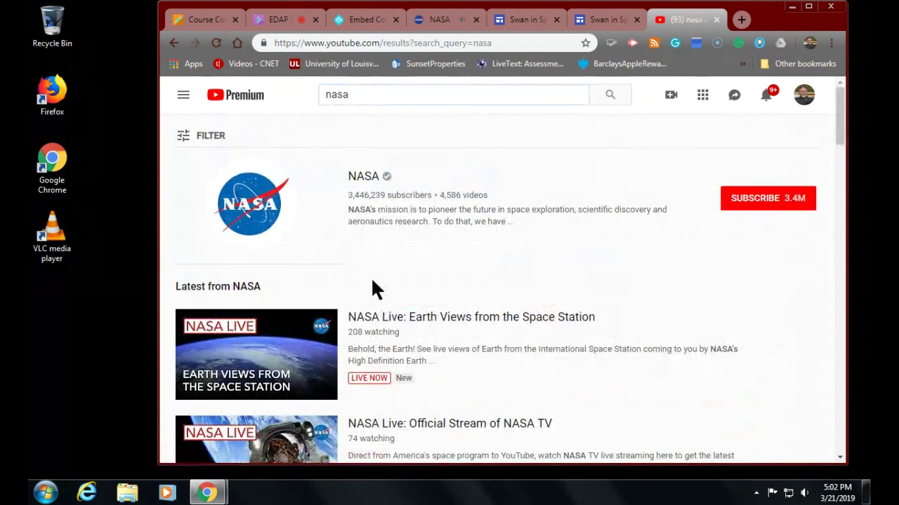
- Copy the embed code of the NASA Live: Earth Views from the Space Station video
{"action": "scroll", "coordinate": [372, 284], "scroll_direction": "down", "scroll_amount": 1}
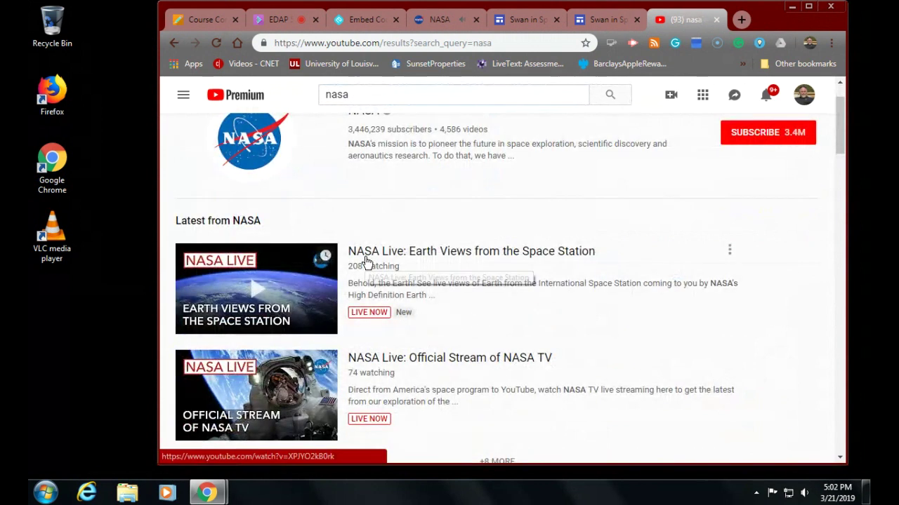
{"action": "left_click", "coordinate": [365, 261]}
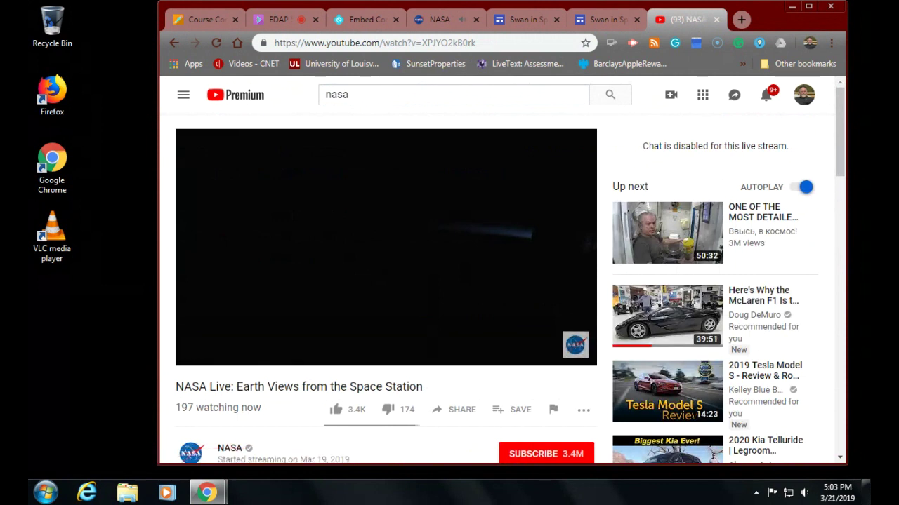
{"action": "right_click", "coordinate": [340, 218]}
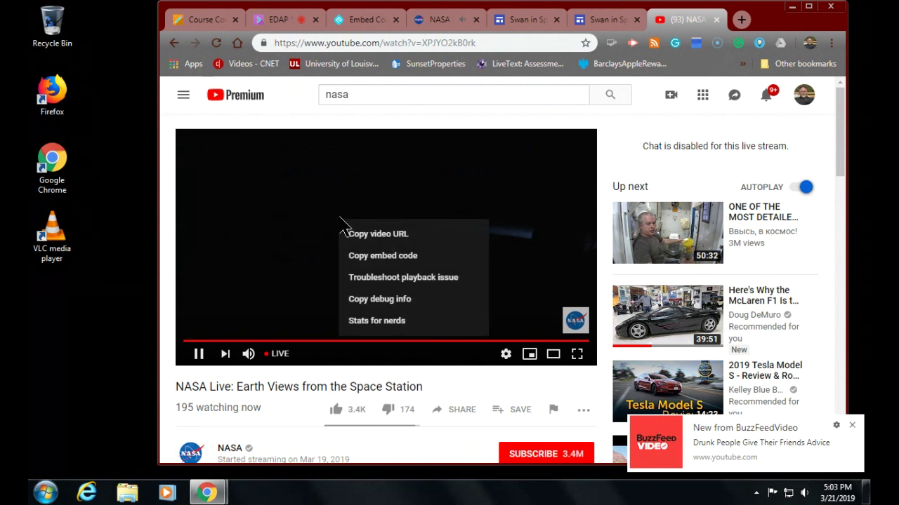
{"action": "left_click", "coordinate": [363, 265]}
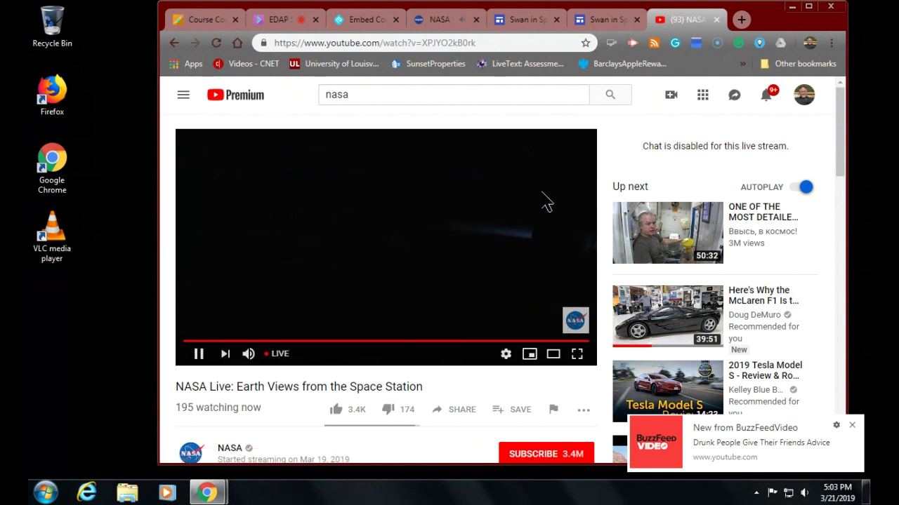
{"action": "left_click", "coordinate": [537, 19]}
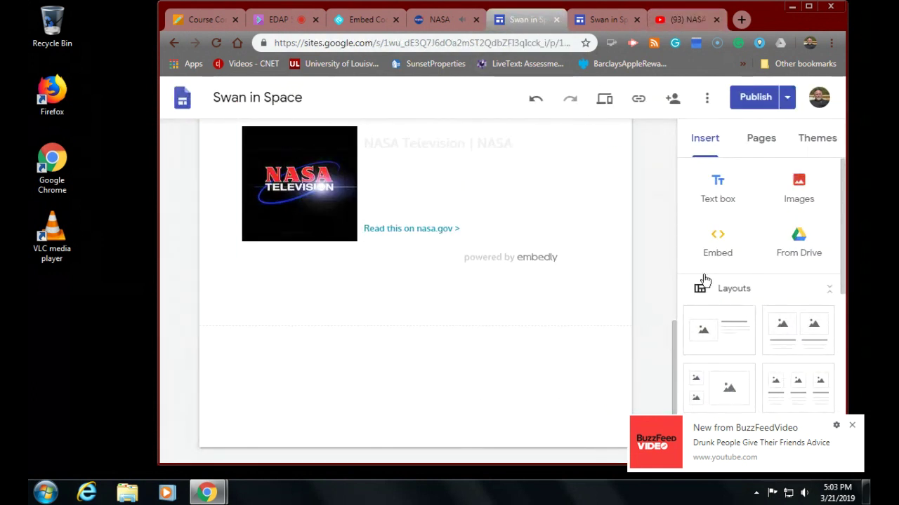
- Embed the NASA Live: Earth Views video's iframe code below the NASA Television card
{"action": "left_click", "coordinate": [719, 247]}
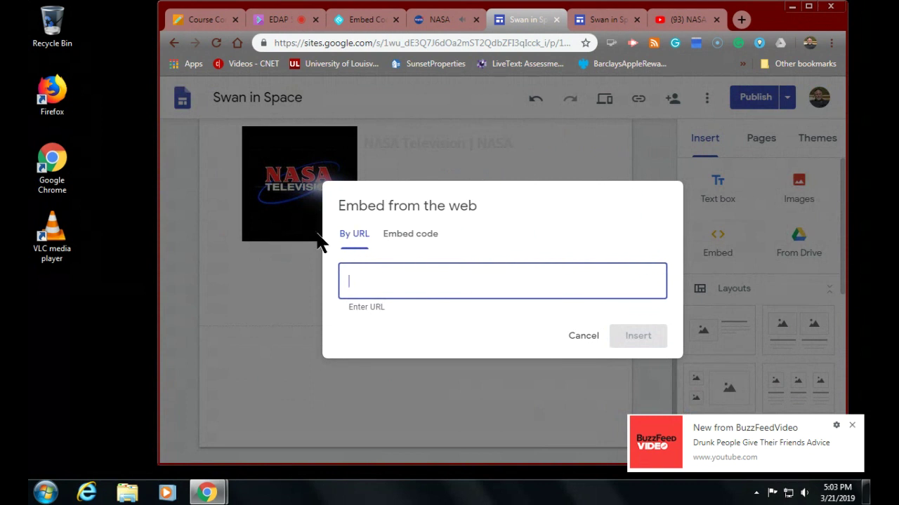
{"action": "left_click", "coordinate": [414, 239]}
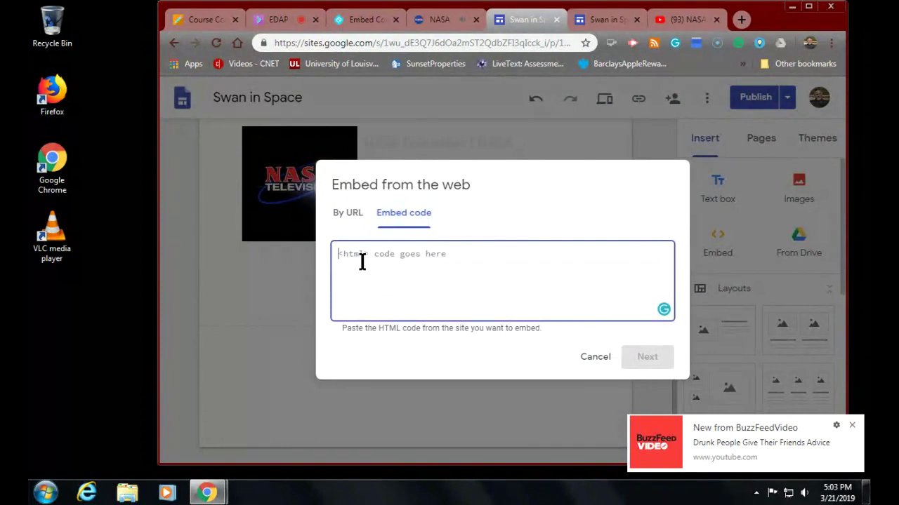
{"action": "key", "text": "ctrl+v"}
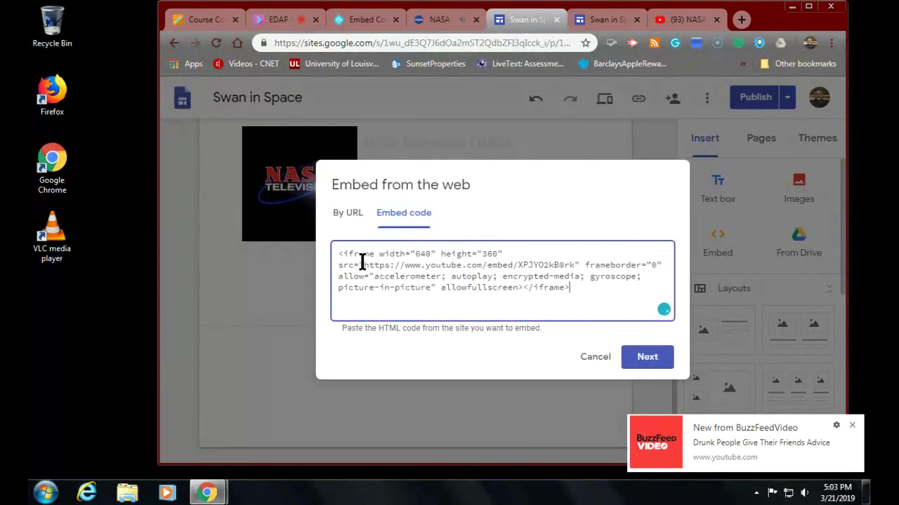
{"action": "left_click", "coordinate": [646, 357]}
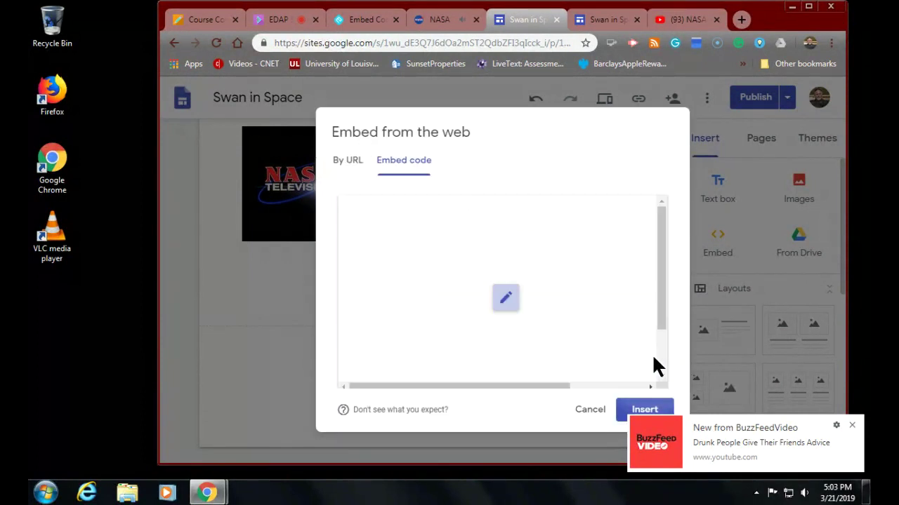
{"action": "left_click", "coordinate": [636, 411]}
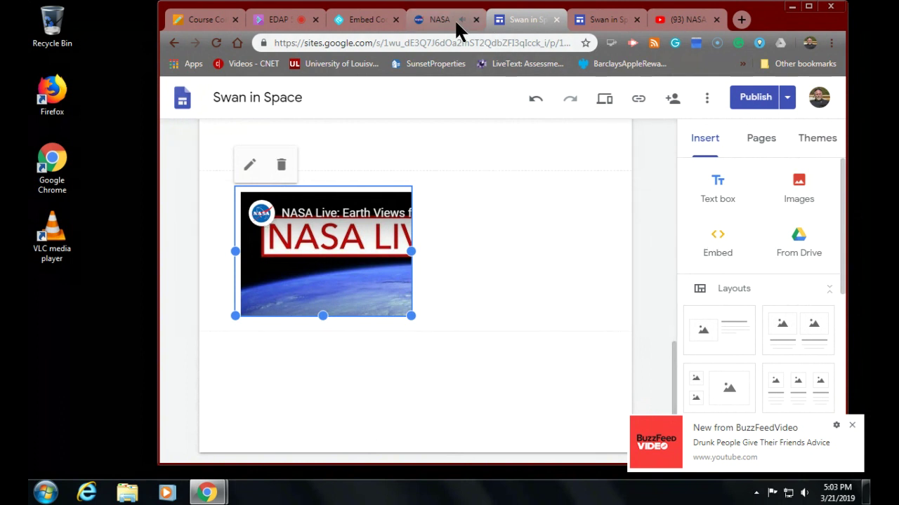
- Copy the NASA Live video's URL from the YouTube player and return to the editor
{"action": "left_click", "coordinate": [663, 20]}
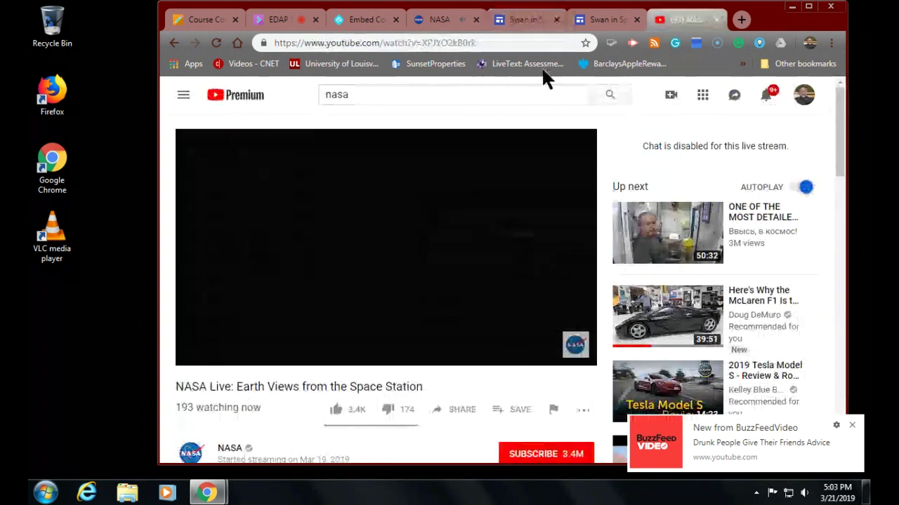
{"action": "left_click", "coordinate": [478, 43]}
{"action": "right_click", "coordinate": [352, 167]}
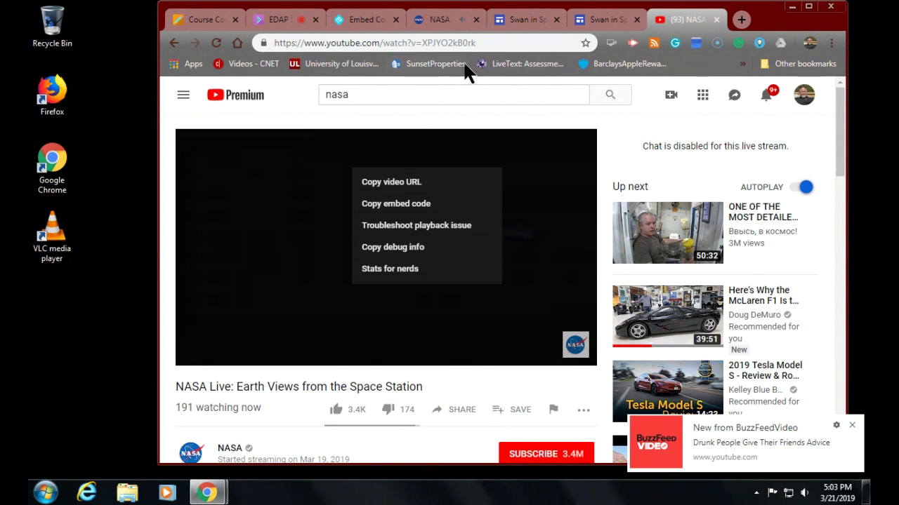
{"action": "right_click", "coordinate": [381, 184]}
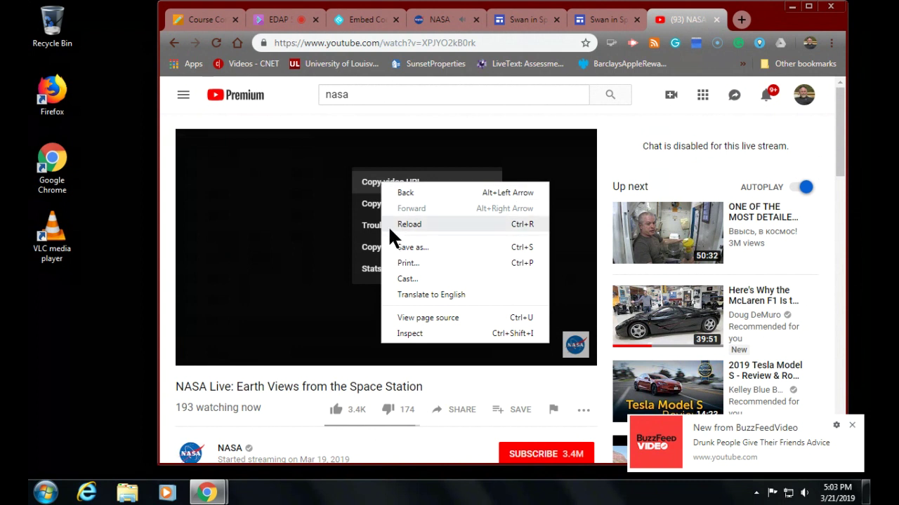
{"action": "left_click", "coordinate": [362, 184]}
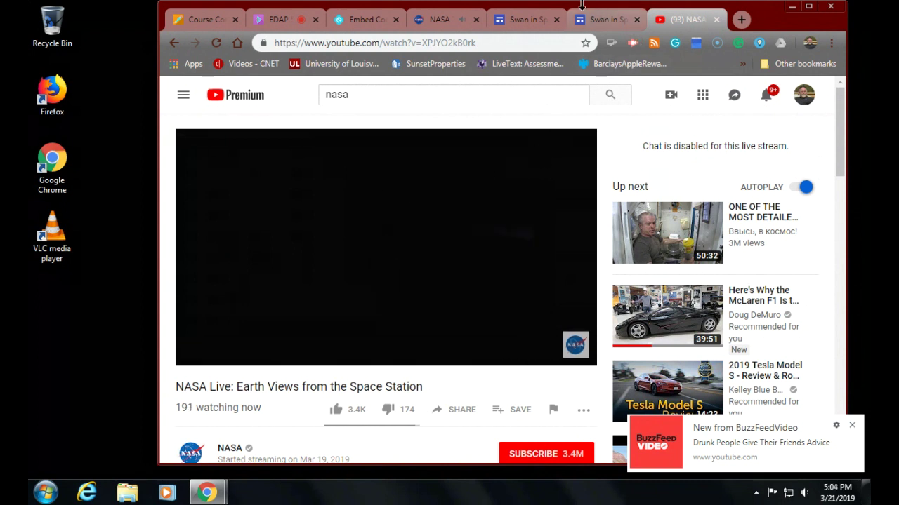
{"action": "left_click", "coordinate": [538, 22]}
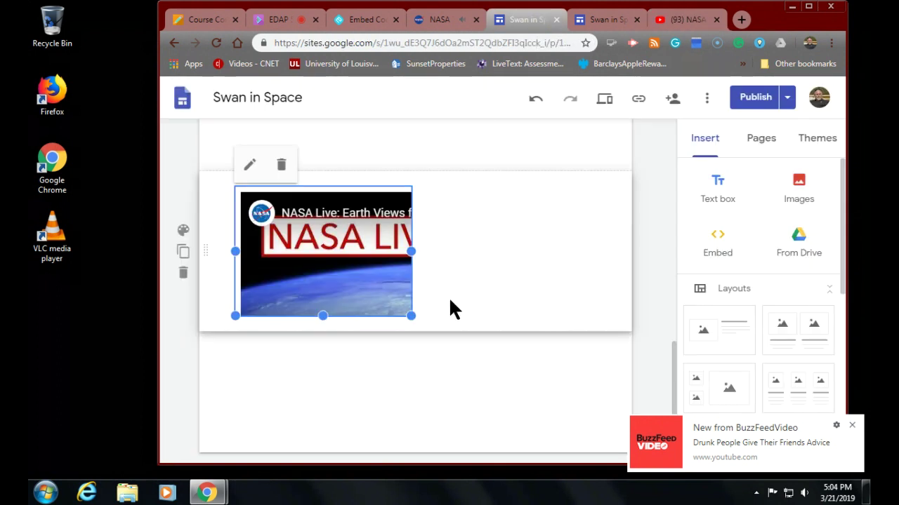
- Embed the NASA Live video a second time by its pasted youtu.be link
{"action": "left_click", "coordinate": [717, 242]}
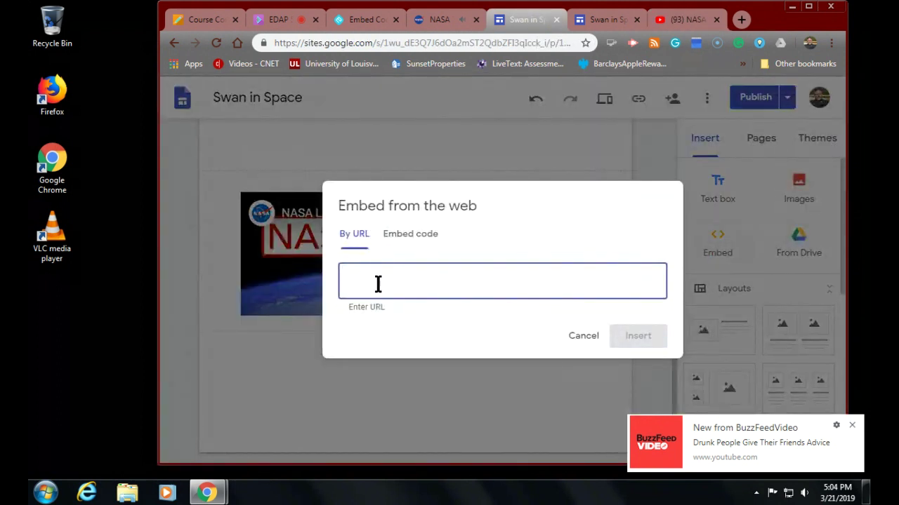
{"action": "type", "text": "https://youtu.be/XPJYO2kB0rk"}
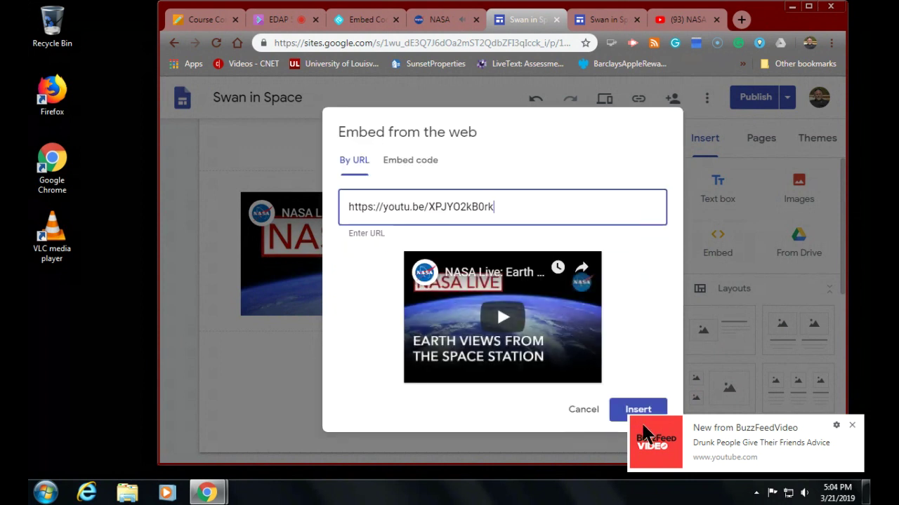
{"action": "left_click", "coordinate": [638, 413]}
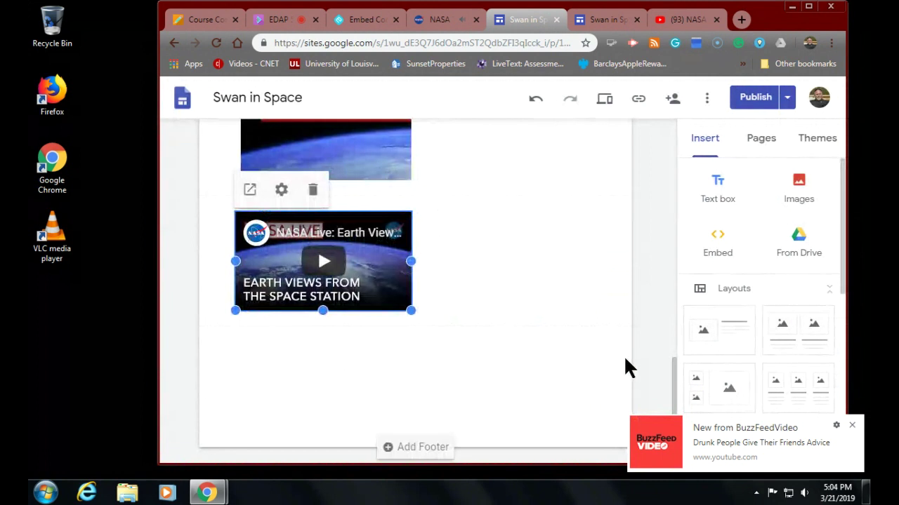
{"action": "scroll", "coordinate": [463, 331], "scroll_direction": "up", "scroll_amount": 2}
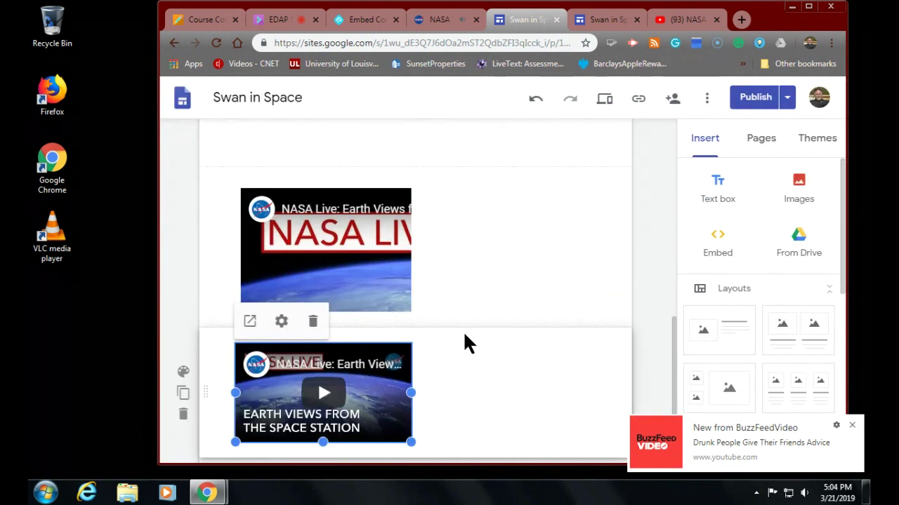
- Republish the Swan in Space site and open its live version in a new tab
{"action": "left_click", "coordinate": [787, 100]}
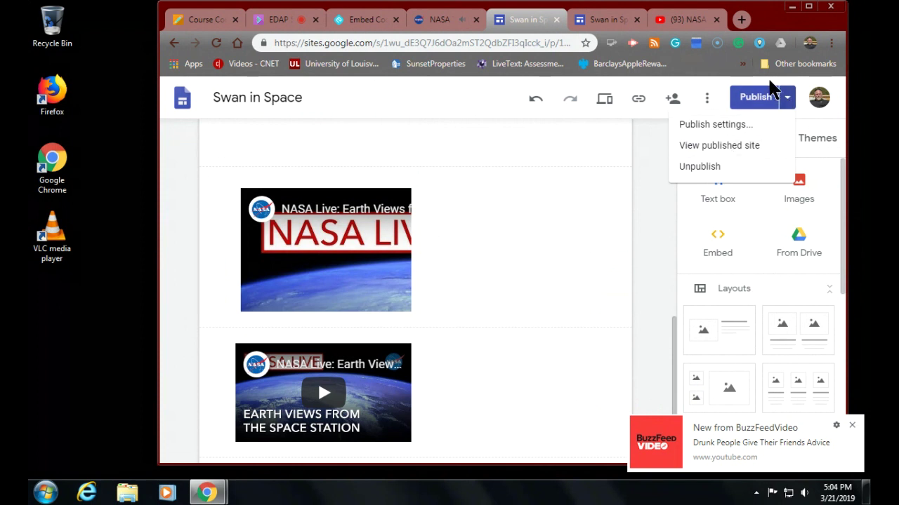
{"action": "left_click", "coordinate": [759, 107]}
{"action": "left_click", "coordinate": [759, 105]}
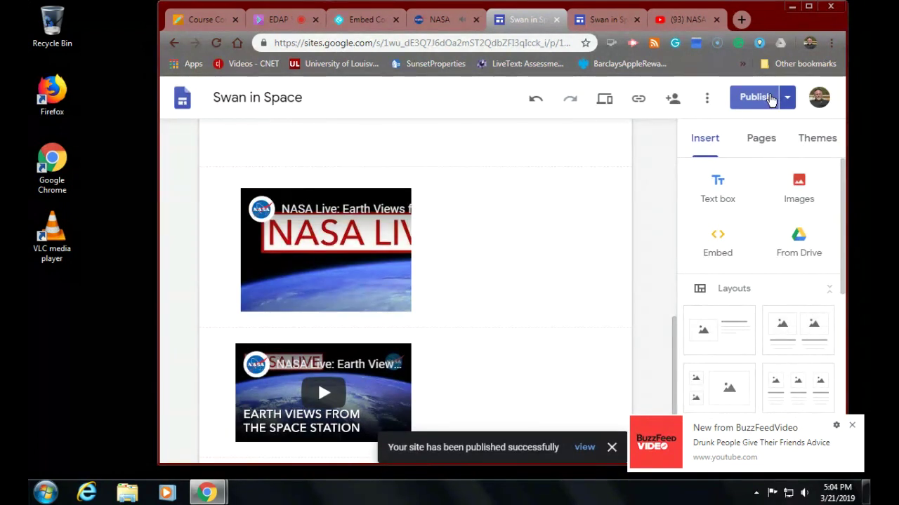
{"action": "left_click", "coordinate": [787, 98]}
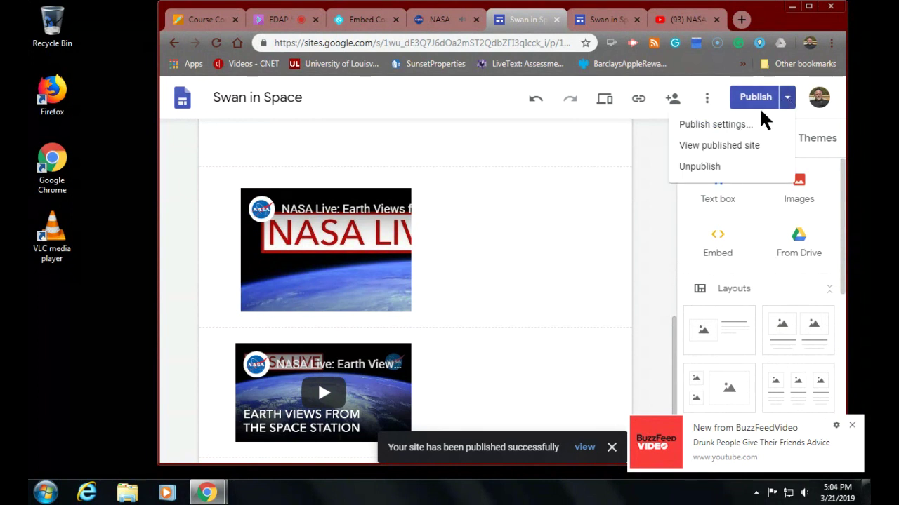
{"action": "left_click", "coordinate": [716, 148]}
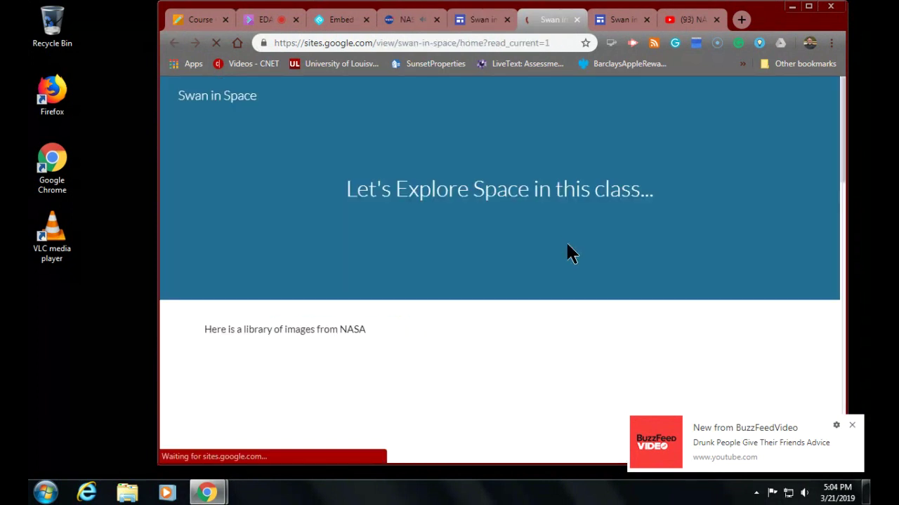
- Play and then pause the first NASA Live video on the published page
{"action": "scroll", "coordinate": [563, 240], "scroll_direction": "down", "scroll_amount": 5}
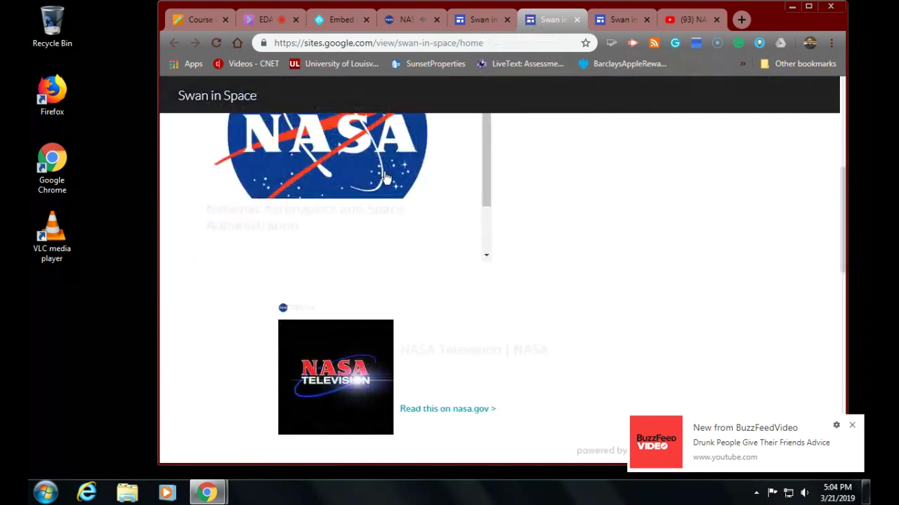
{"action": "scroll", "coordinate": [443, 299], "scroll_direction": "down", "scroll_amount": 5}
{"action": "scroll", "coordinate": [437, 309], "scroll_direction": "down", "scroll_amount": 4}
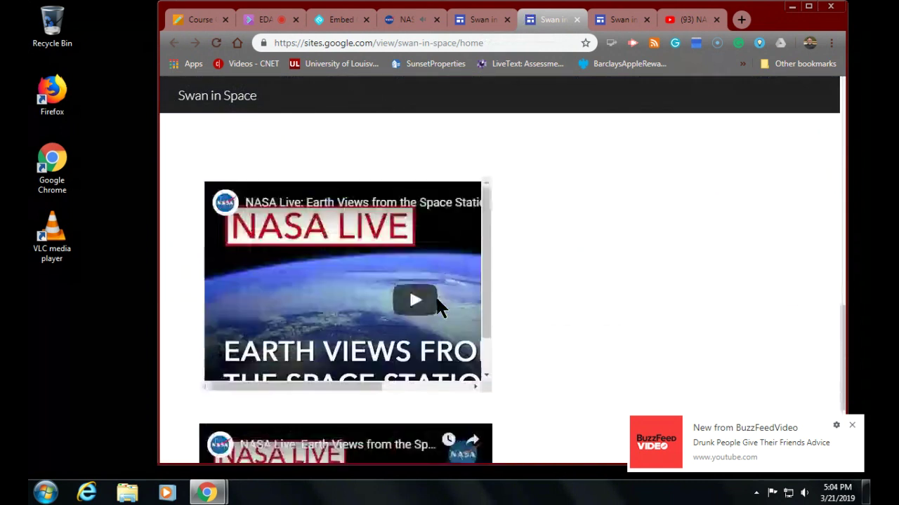
{"action": "scroll", "coordinate": [436, 303], "scroll_direction": "up", "scroll_amount": 1}
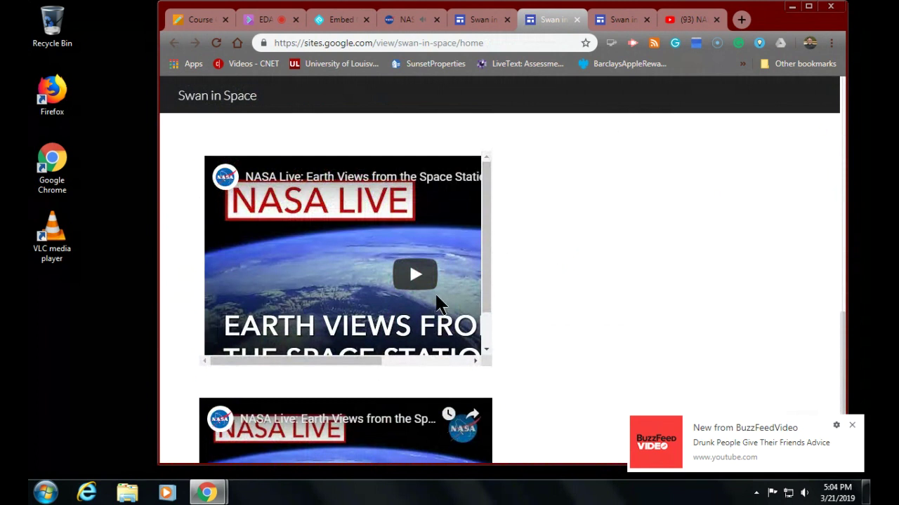
{"action": "scroll", "coordinate": [437, 301], "scroll_direction": "down", "scroll_amount": 2}
{"action": "scroll", "coordinate": [541, 349], "scroll_direction": "down", "scroll_amount": 3}
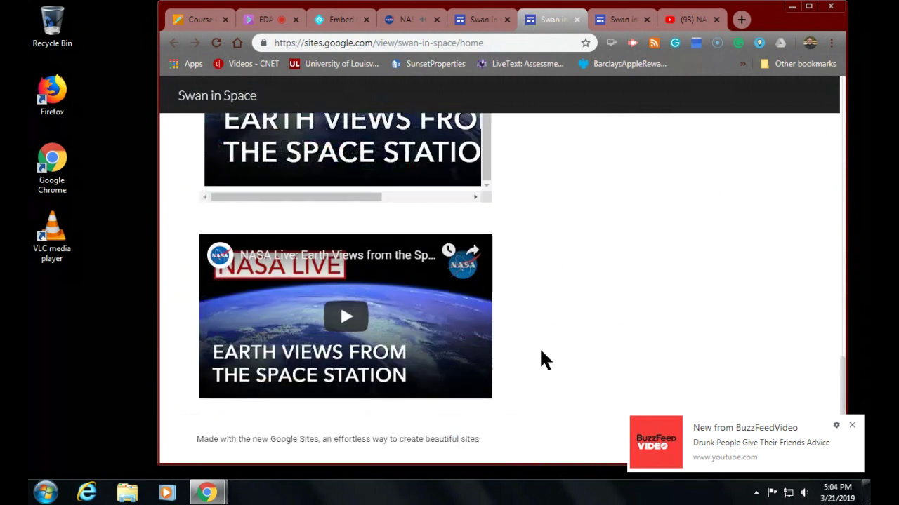
{"action": "scroll", "coordinate": [538, 345], "scroll_direction": "up", "scroll_amount": 2}
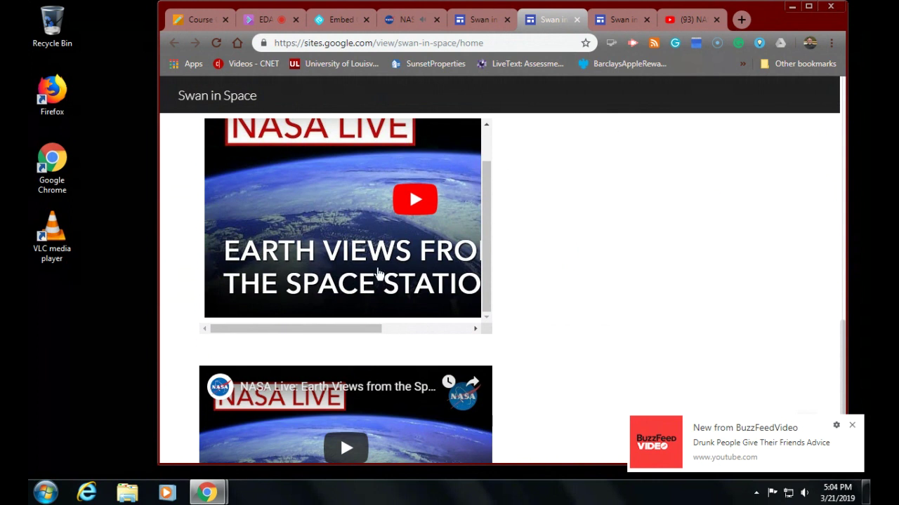
{"action": "left_click", "coordinate": [422, 204]}
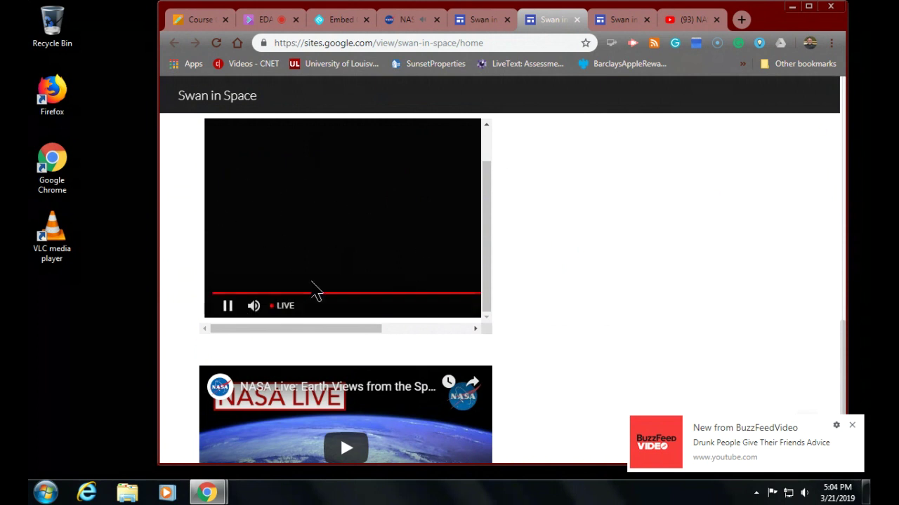
{"action": "left_click", "coordinate": [226, 317]}
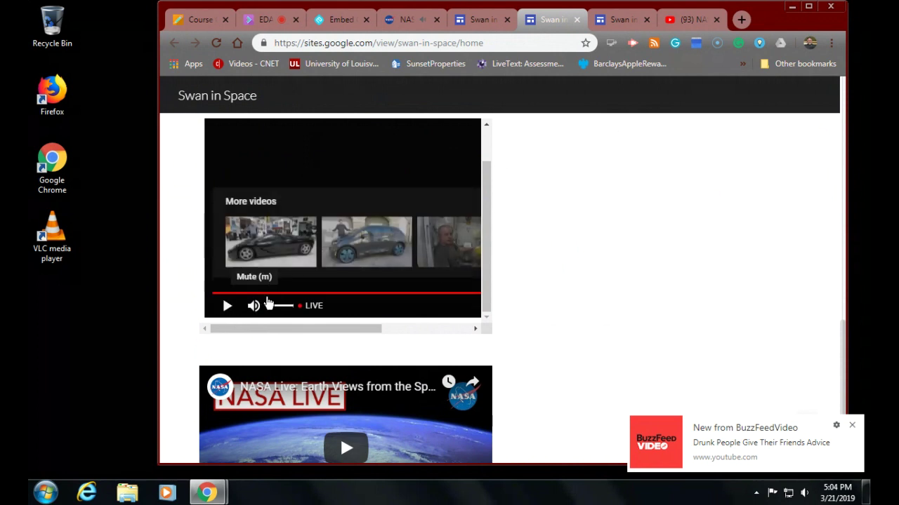
- Play the second NASA Live video, dismiss the BuzzFeed popup, and return to the editor
{"action": "scroll", "coordinate": [291, 328], "scroll_direction": "down", "scroll_amount": 3}
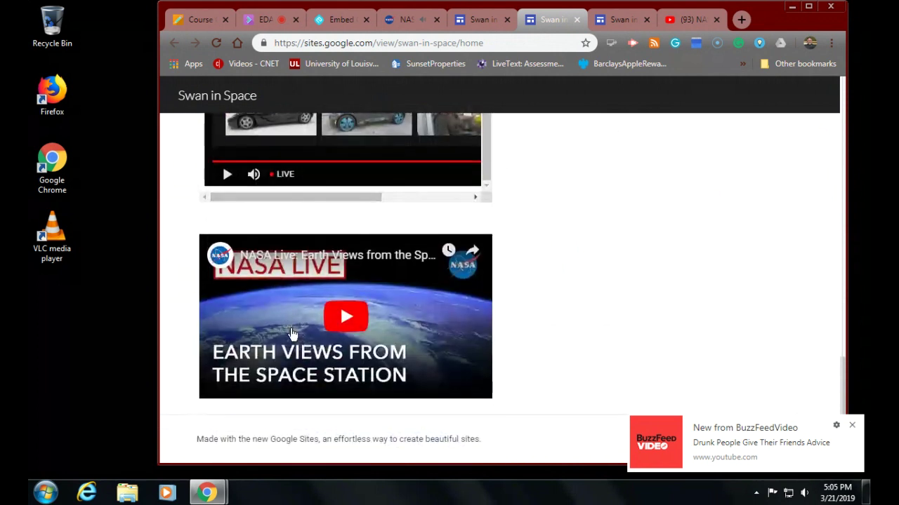
{"action": "left_click", "coordinate": [347, 320]}
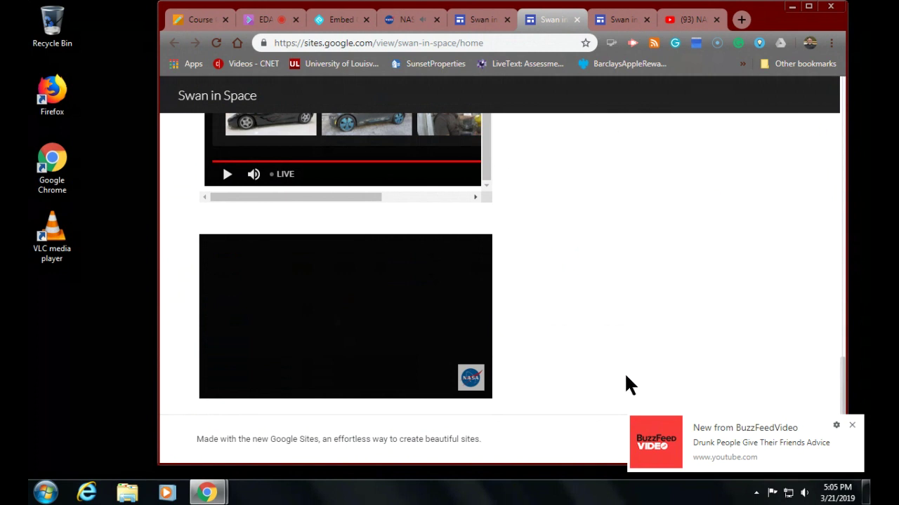
{"action": "left_click", "coordinate": [851, 426]}
{"action": "scroll", "coordinate": [526, 356], "scroll_direction": "up", "scroll_amount": 15}
{"action": "scroll", "coordinate": [526, 356], "scroll_direction": "down", "scroll_amount": 1}
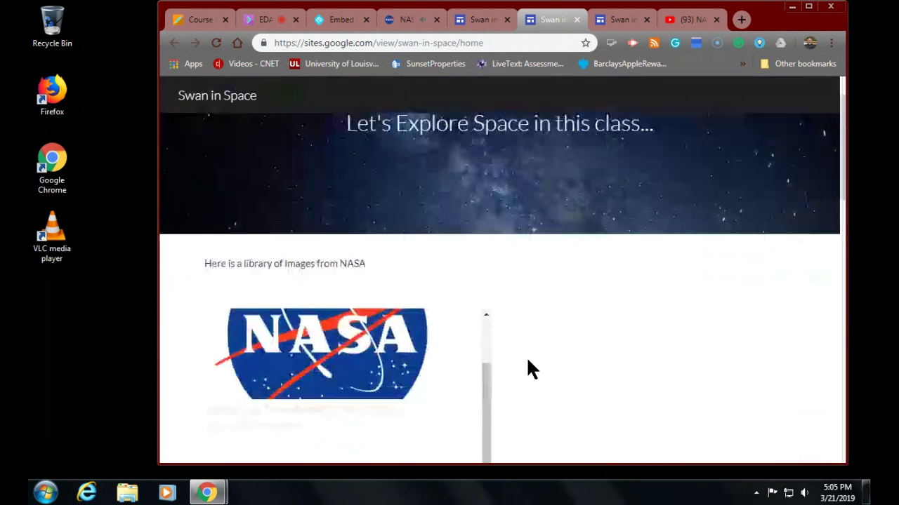
{"action": "scroll", "coordinate": [528, 365], "scroll_direction": "up", "scroll_amount": 1}
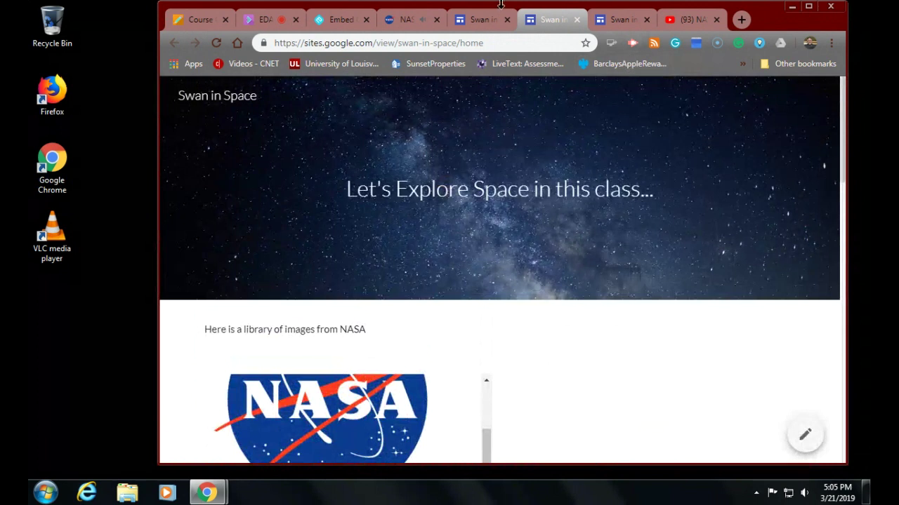
{"action": "left_click", "coordinate": [483, 18]}
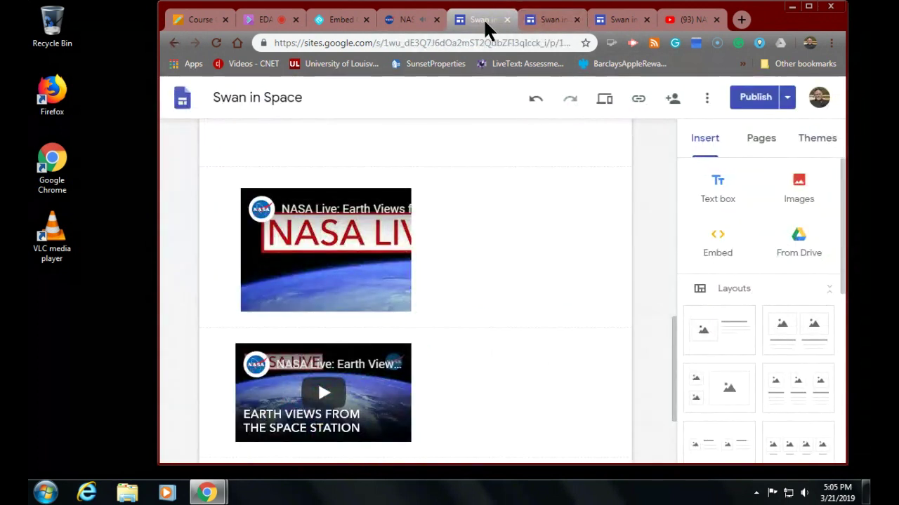
{"action": "scroll", "coordinate": [398, 216], "scroll_direction": "down", "scroll_amount": 2}
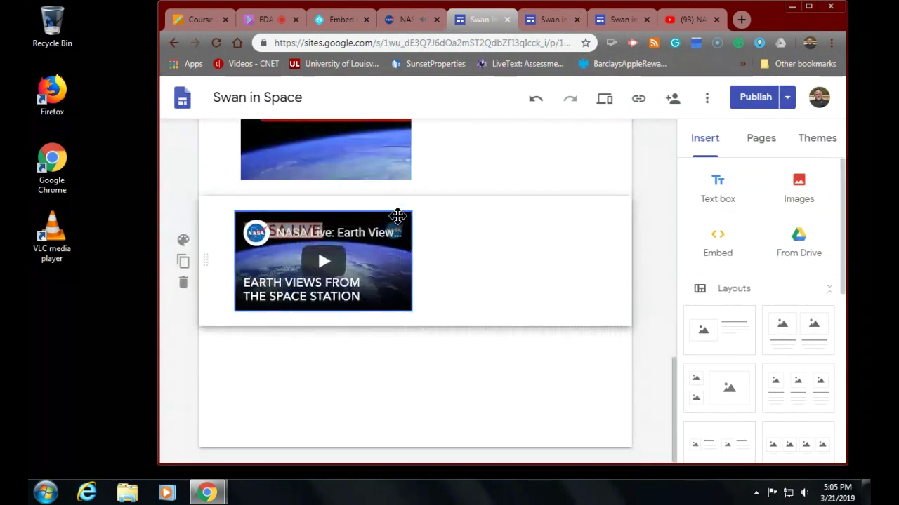
{"action": "scroll", "coordinate": [397, 216], "scroll_direction": "up", "scroll_amount": 5}
{"action": "scroll", "coordinate": [398, 217], "scroll_direction": "down", "scroll_amount": 2}
{"action": "scroll", "coordinate": [399, 214], "scroll_direction": "down", "scroll_amount": 3}
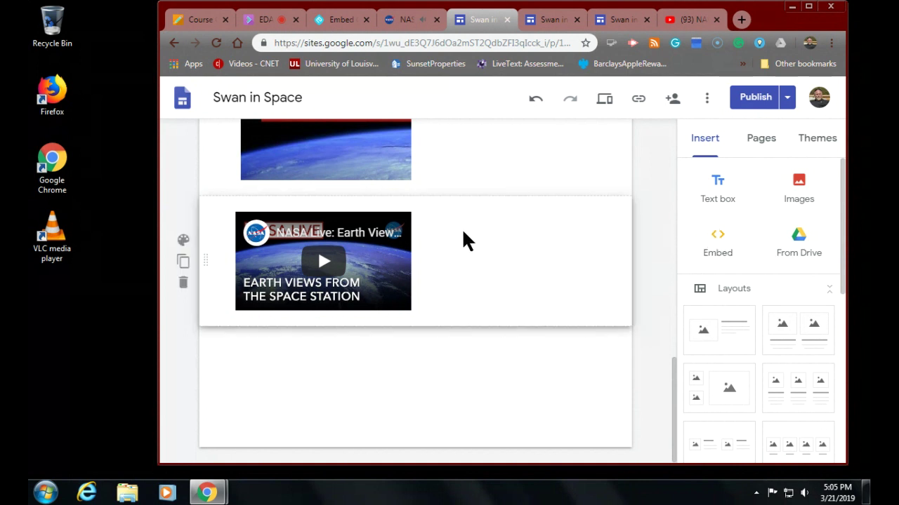
{"action": "scroll", "coordinate": [464, 241], "scroll_direction": "up", "scroll_amount": 10}
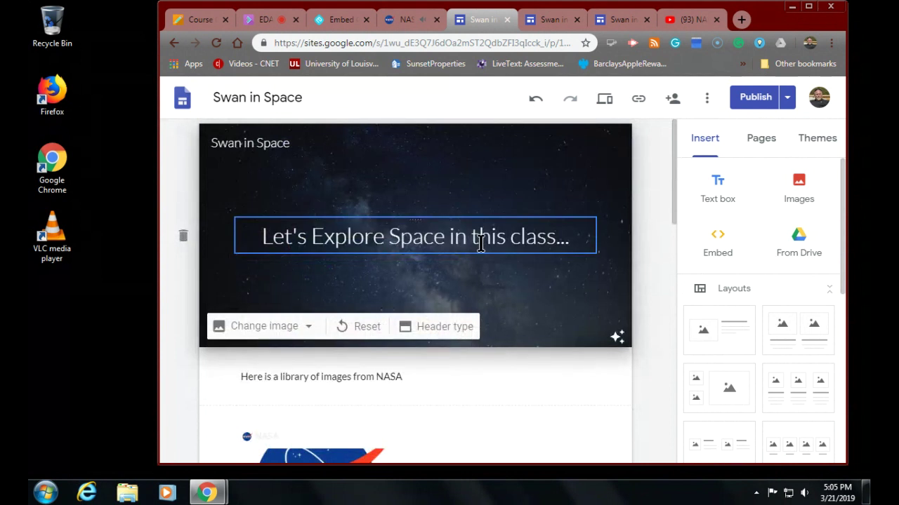
{"action": "scroll", "coordinate": [479, 242], "scroll_direction": "down", "scroll_amount": 4}
{"action": "scroll", "coordinate": [481, 243], "scroll_direction": "down", "scroll_amount": 5}
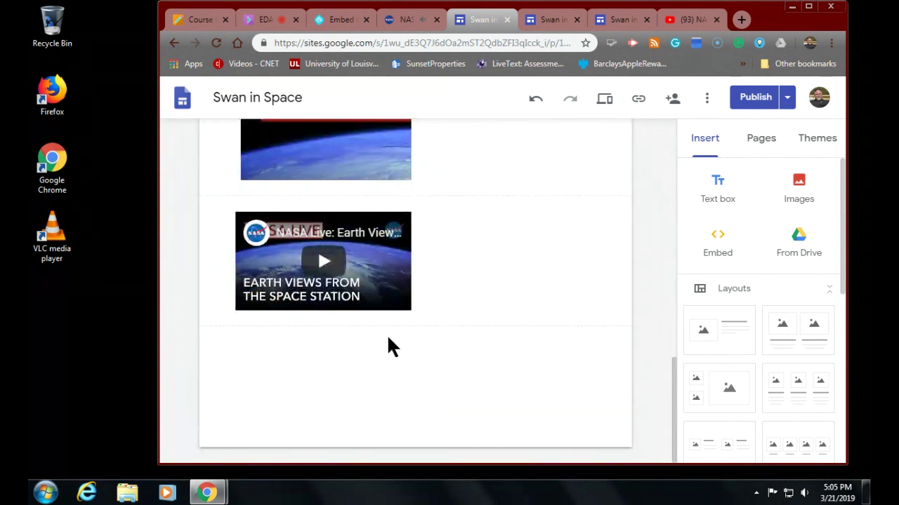
{"action": "scroll", "coordinate": [388, 337], "scroll_direction": "up", "scroll_amount": 5}
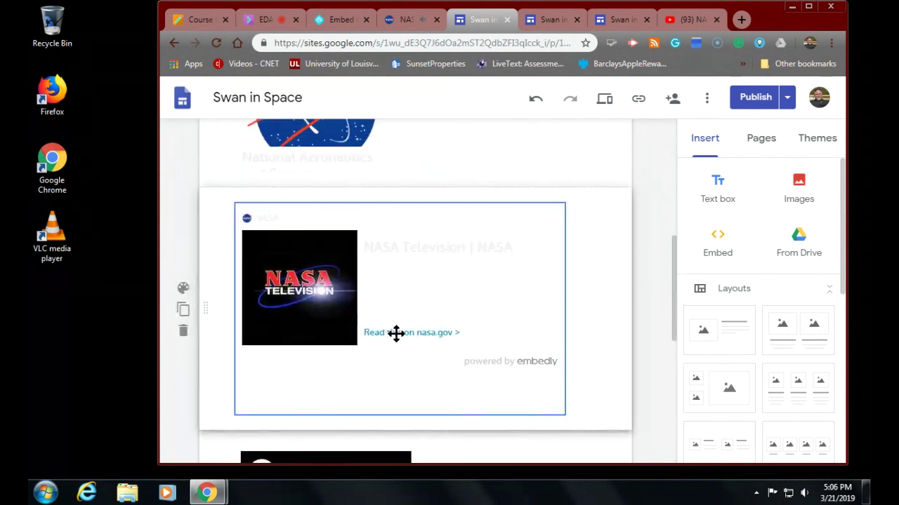
- Insert a blue nebula star image found by searching images for 'space'
{"action": "left_click", "coordinate": [800, 183]}
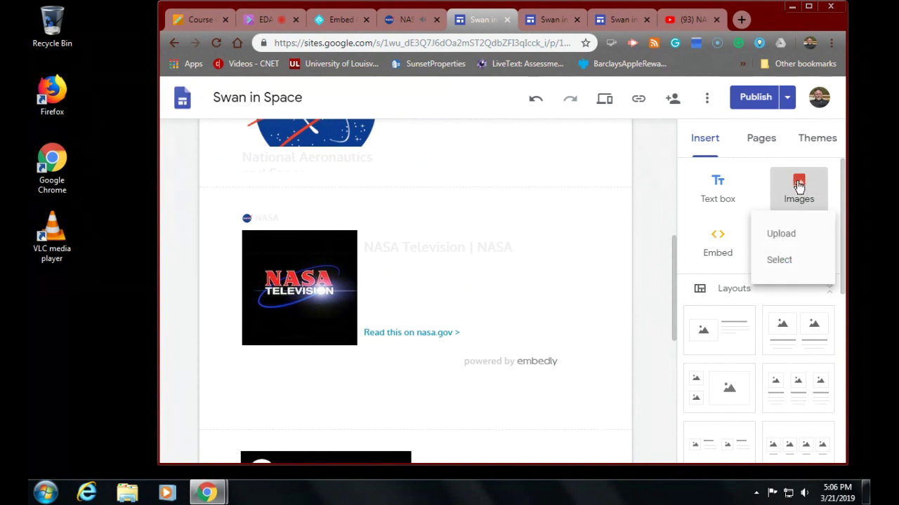
{"action": "left_click", "coordinate": [779, 261]}
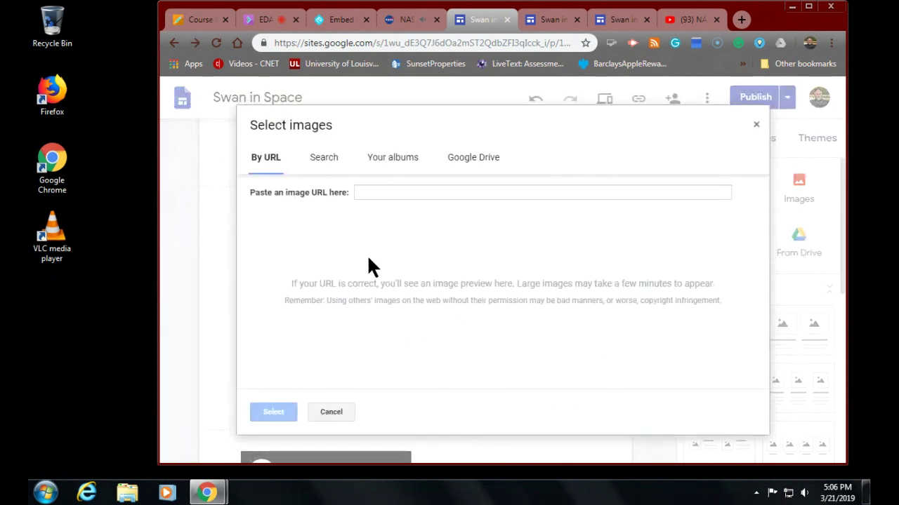
{"action": "left_click", "coordinate": [316, 158]}
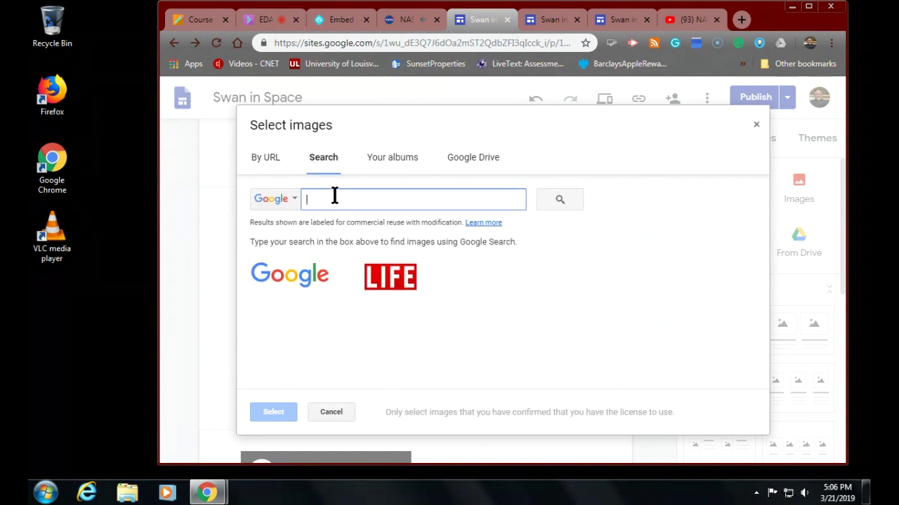
{"action": "type", "text": "space"}
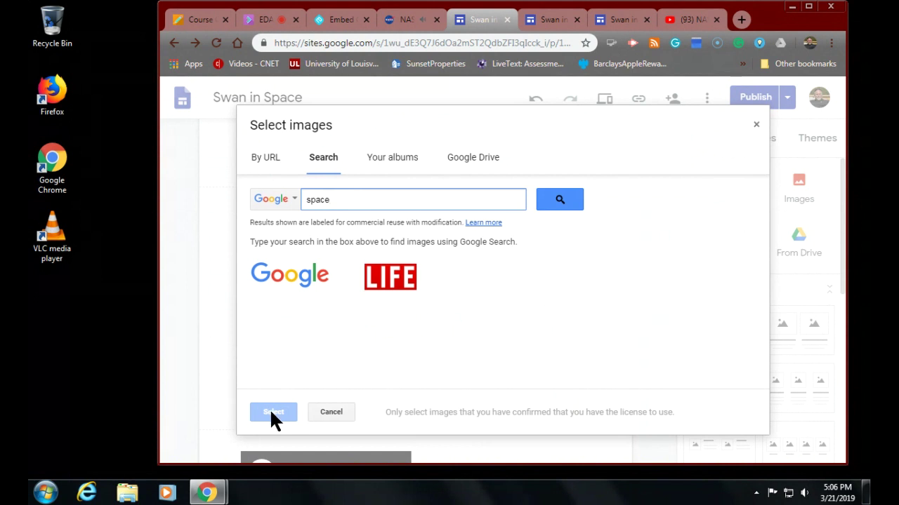
{"action": "left_click", "coordinate": [558, 201]}
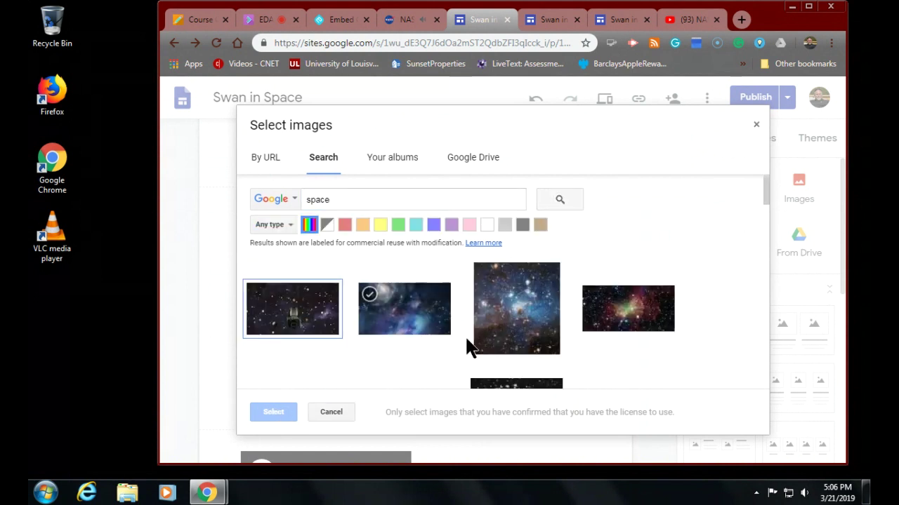
{"action": "left_click", "coordinate": [503, 311]}
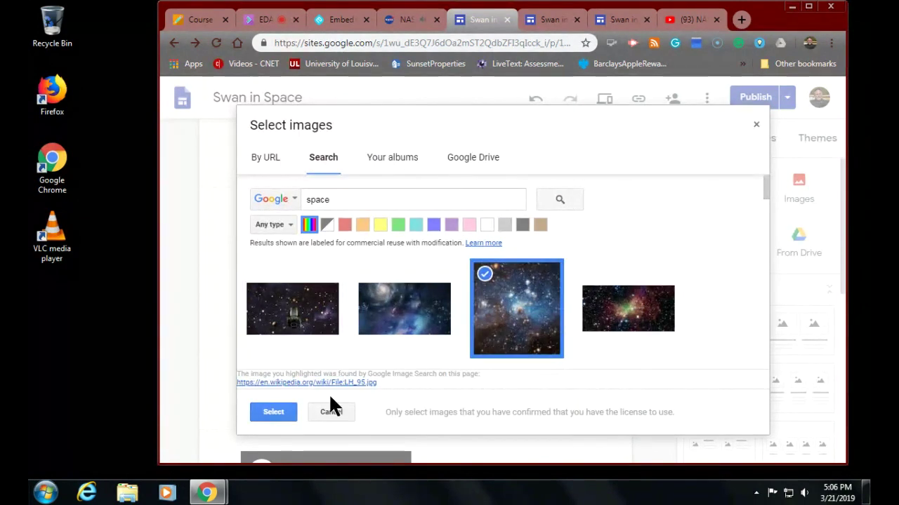
{"action": "left_click", "coordinate": [273, 412]}
- Move the star image to the right side of its new section
{"action": "scroll", "coordinate": [275, 407], "scroll_direction": "down", "scroll_amount": 3}
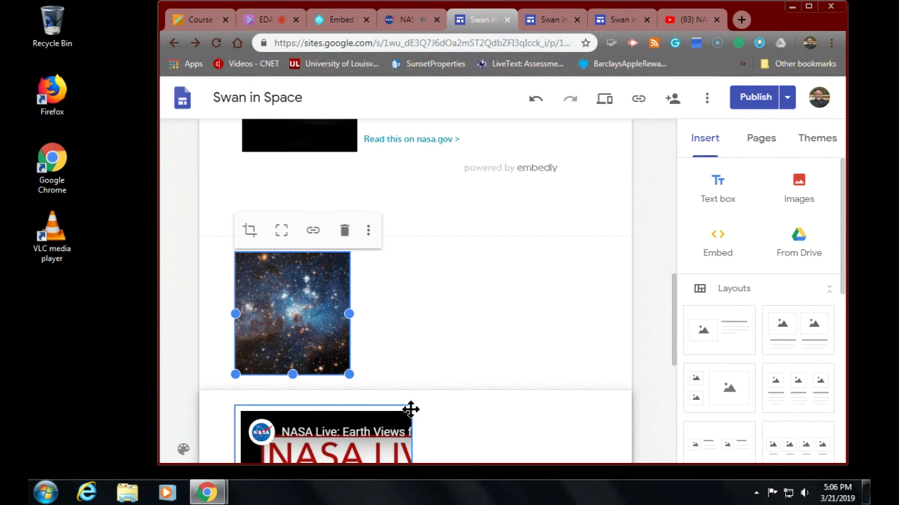
{"action": "scroll", "coordinate": [309, 402], "scroll_direction": "down", "scroll_amount": 2}
{"action": "scroll", "coordinate": [307, 401], "scroll_direction": "up", "scroll_amount": 3}
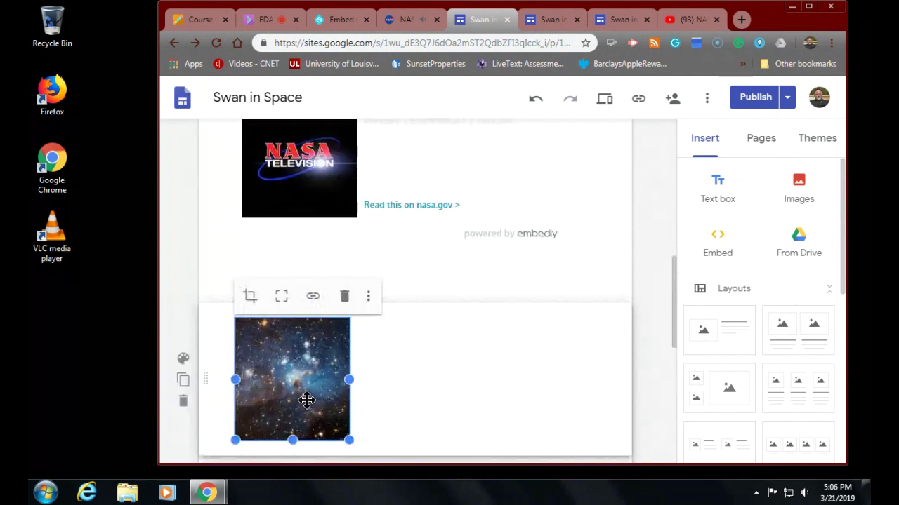
{"action": "left_click_drag", "start_coordinate": [269, 370], "coordinate": [518, 327]}
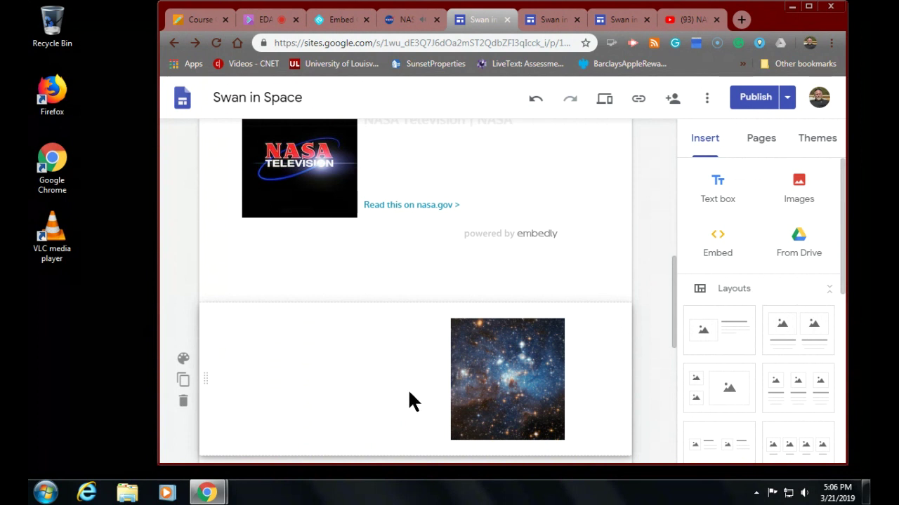
- Add the caption 'Galaxies can form in many shapes' below the star image, correcting 'Galxis' to 'Galaxies'
{"action": "left_click", "coordinate": [717, 182]}
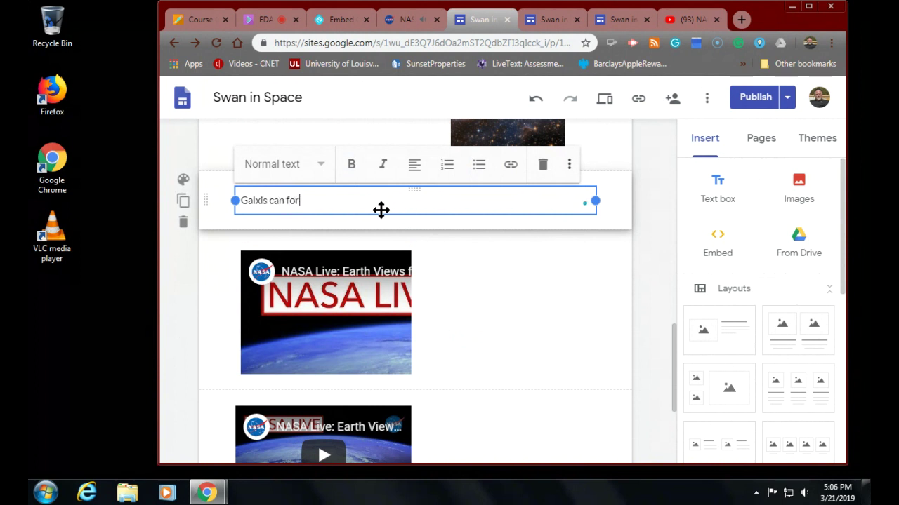
{"action": "type", "text": "many shapes"}
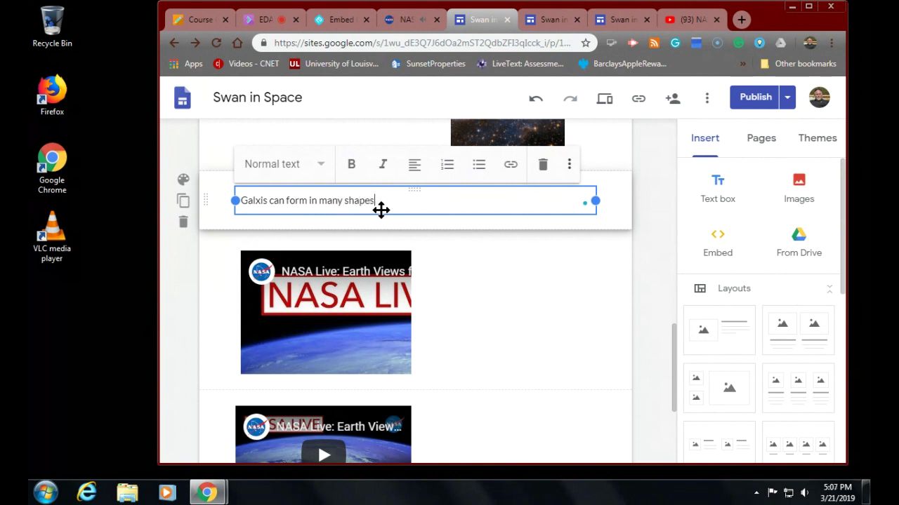
{"action": "left_click", "coordinate": [267, 203]}
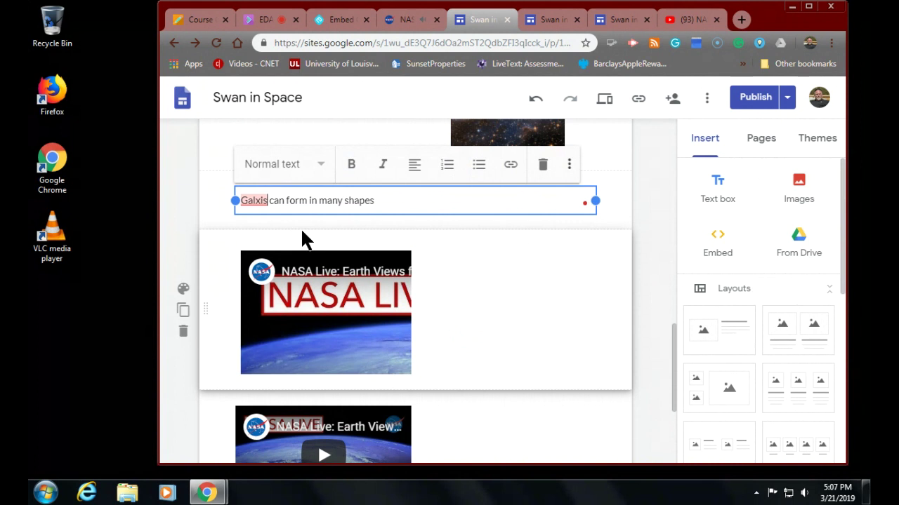
{"action": "left_click", "coordinate": [260, 200]}
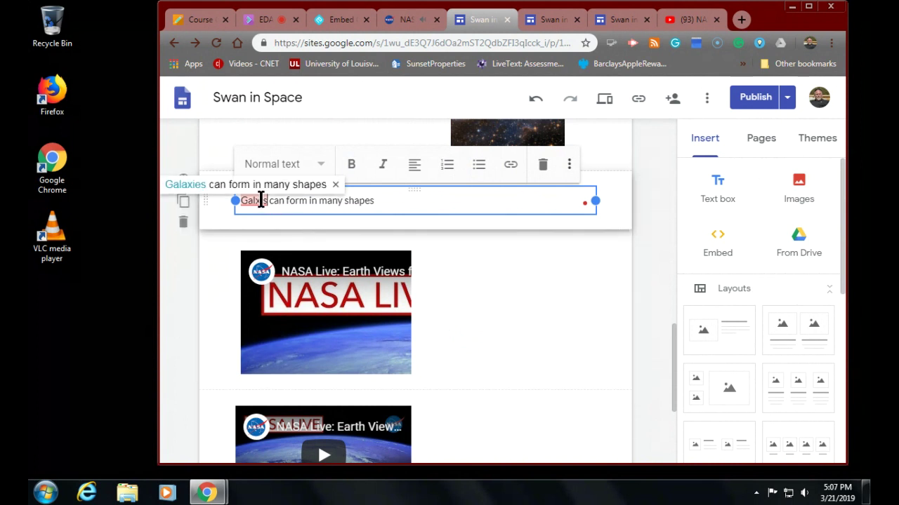
{"action": "left_click", "coordinate": [186, 184]}
- Drag the galaxy image section back into place above the caption
{"action": "scroll", "coordinate": [469, 283], "scroll_direction": "down", "scroll_amount": 1}
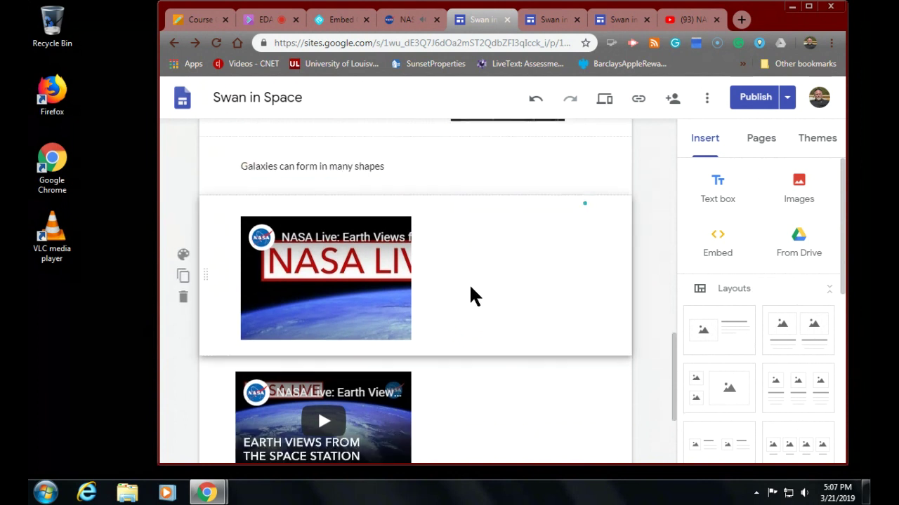
{"action": "scroll", "coordinate": [469, 283], "scroll_direction": "up", "scroll_amount": 2}
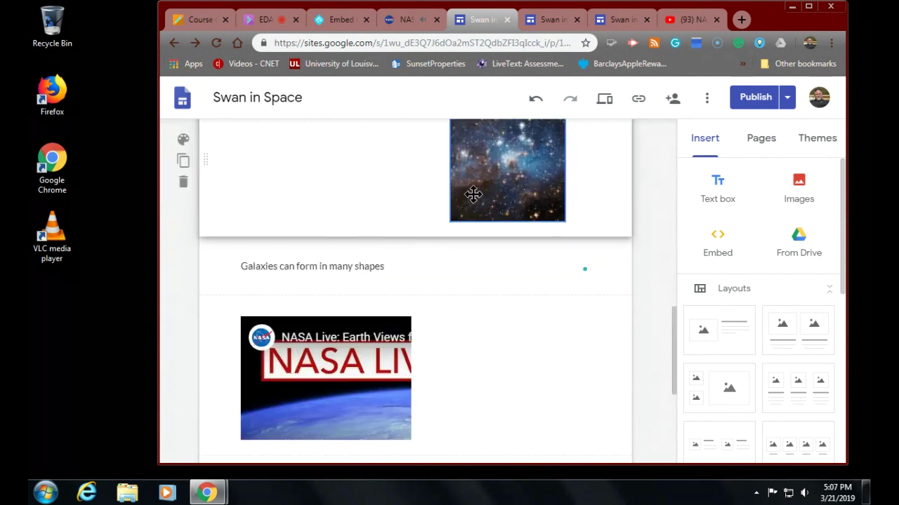
{"action": "left_click", "coordinate": [316, 260]}
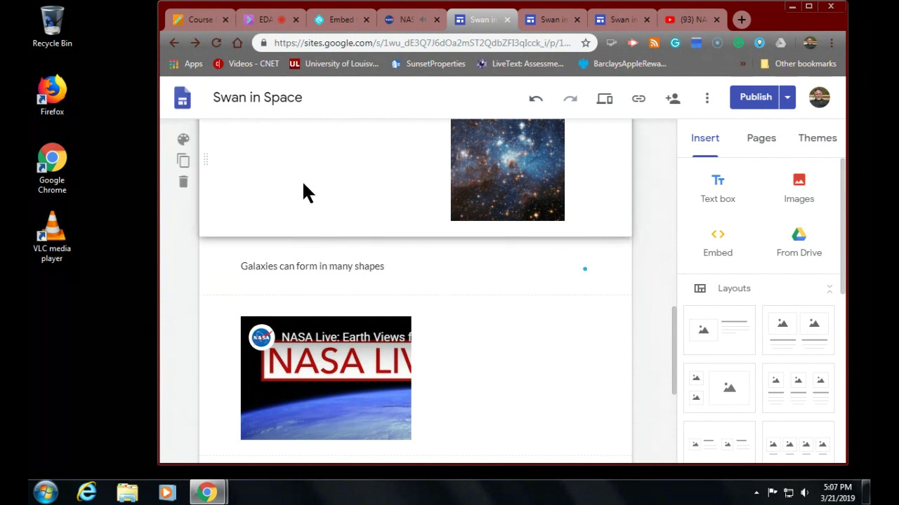
{"action": "left_click_drag", "start_coordinate": [501, 177], "coordinate": [485, 235]}
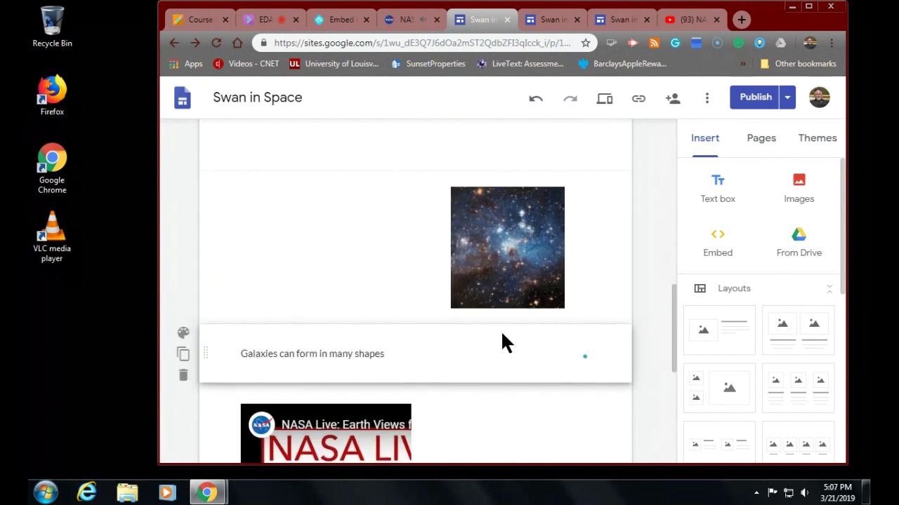
{"action": "scroll", "coordinate": [503, 342], "scroll_direction": "down", "scroll_amount": 1}
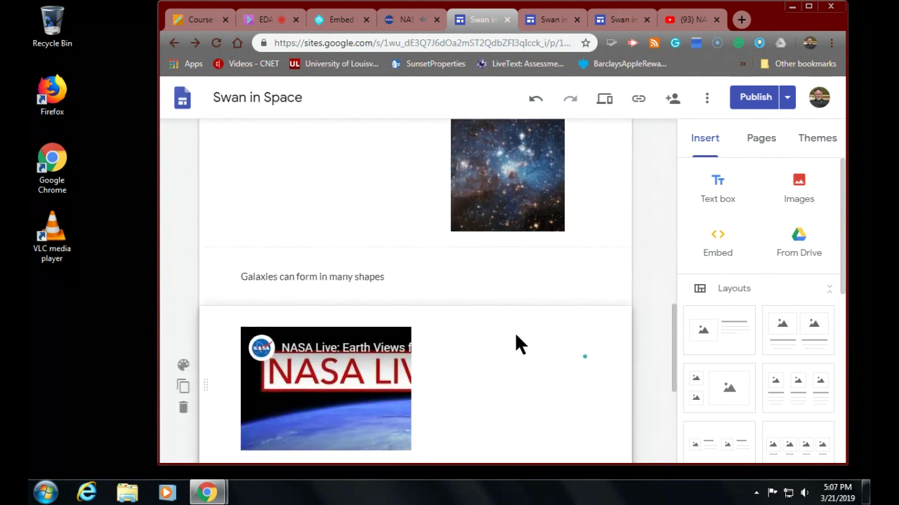
- Open the From Drive picker and browse the My Drive folders and files
{"action": "left_click", "coordinate": [800, 237]}
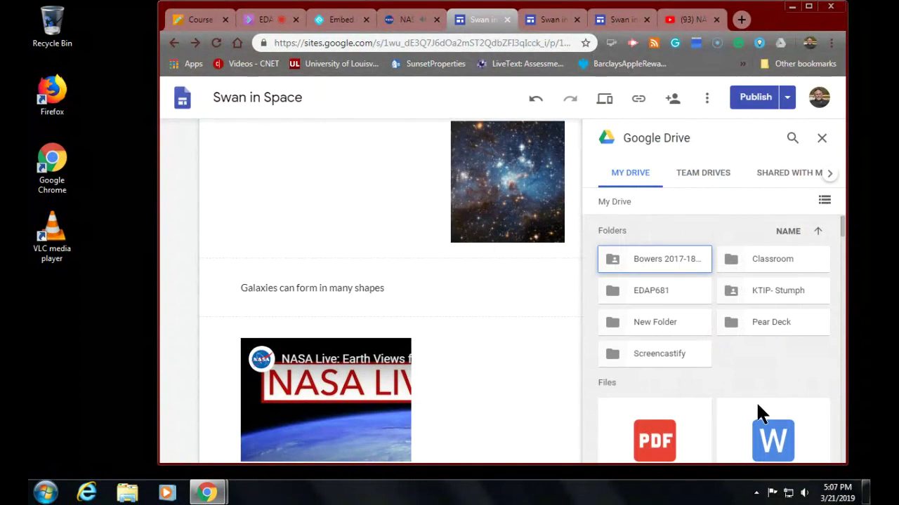
{"action": "scroll", "coordinate": [756, 401], "scroll_direction": "down", "scroll_amount": 3}
{"action": "scroll", "coordinate": [758, 405], "scroll_direction": "down", "scroll_amount": 5}
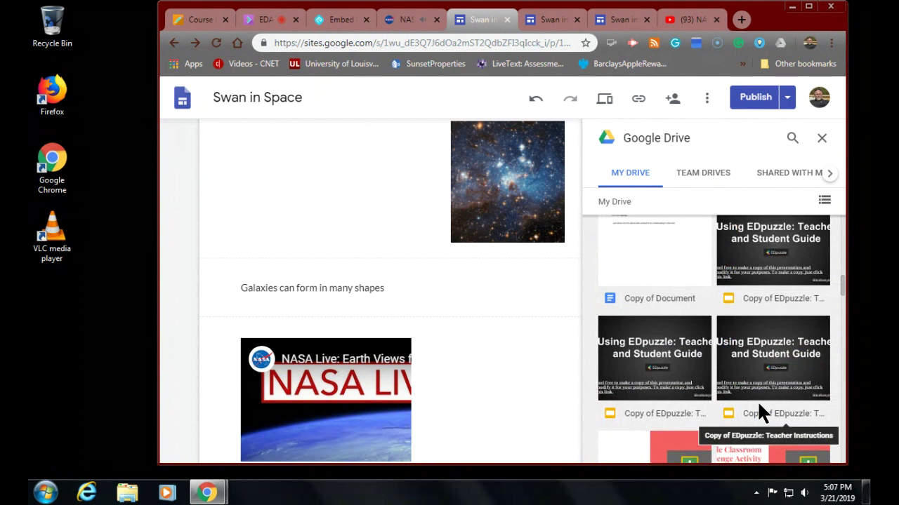
{"action": "scroll", "coordinate": [737, 397], "scroll_direction": "down", "scroll_amount": 3}
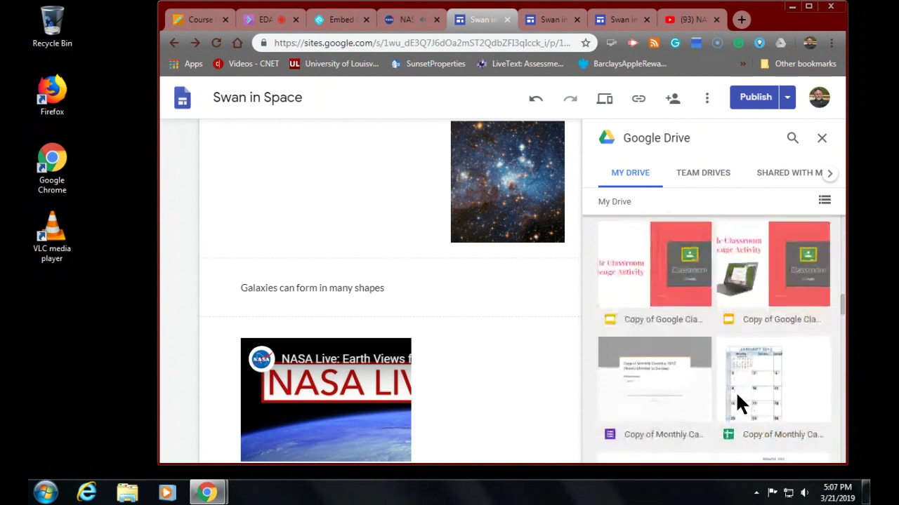
{"action": "scroll", "coordinate": [735, 391], "scroll_direction": "down", "scroll_amount": 6}
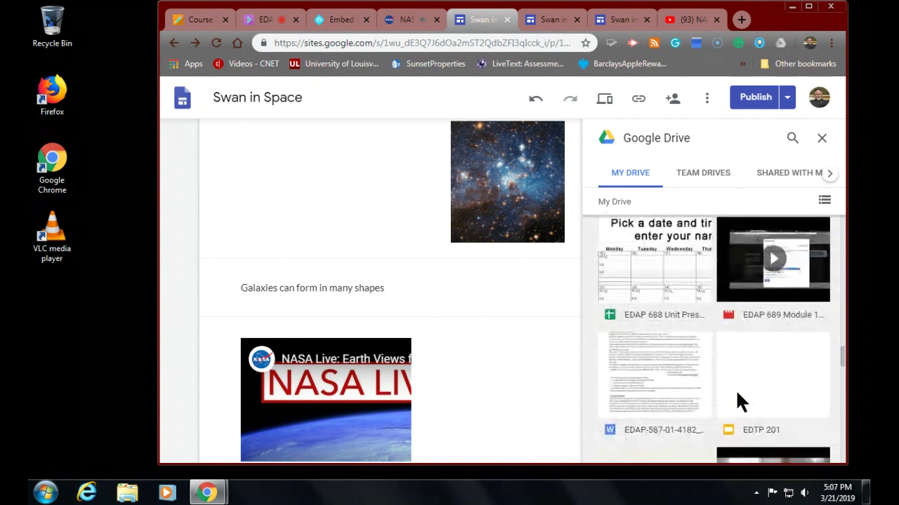
{"action": "scroll", "coordinate": [736, 393], "scroll_direction": "up", "scroll_amount": 15}
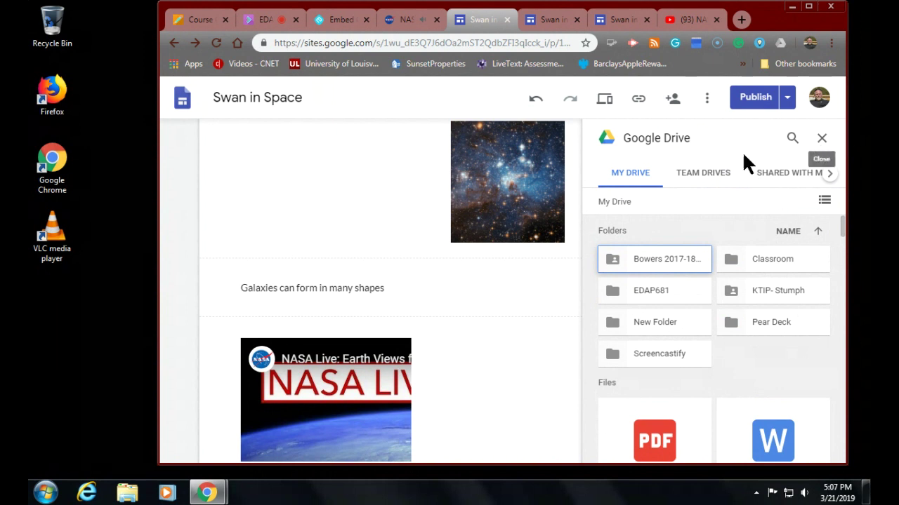
- Close the Drive panel and add a new page titled 'Space Travel' from the Pages list
{"action": "left_click", "coordinate": [821, 138]}
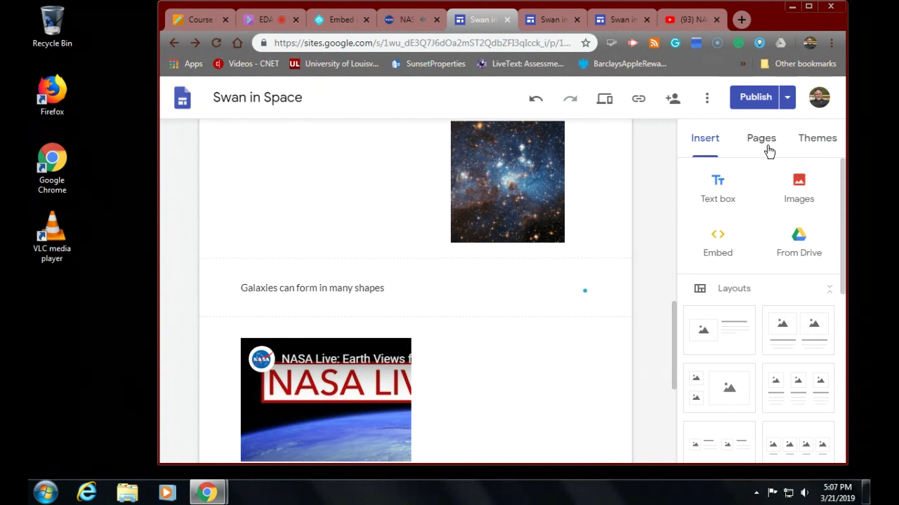
{"action": "left_click", "coordinate": [763, 143]}
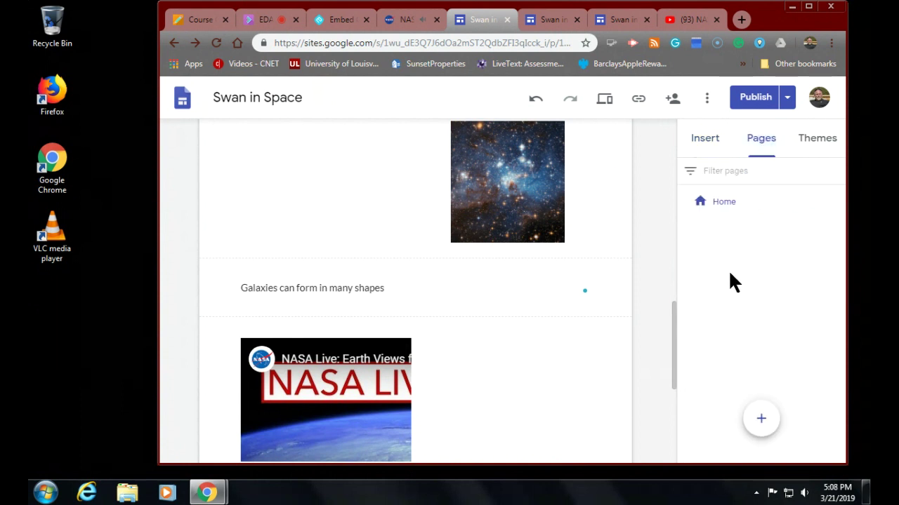
{"action": "left_click", "coordinate": [762, 421]}
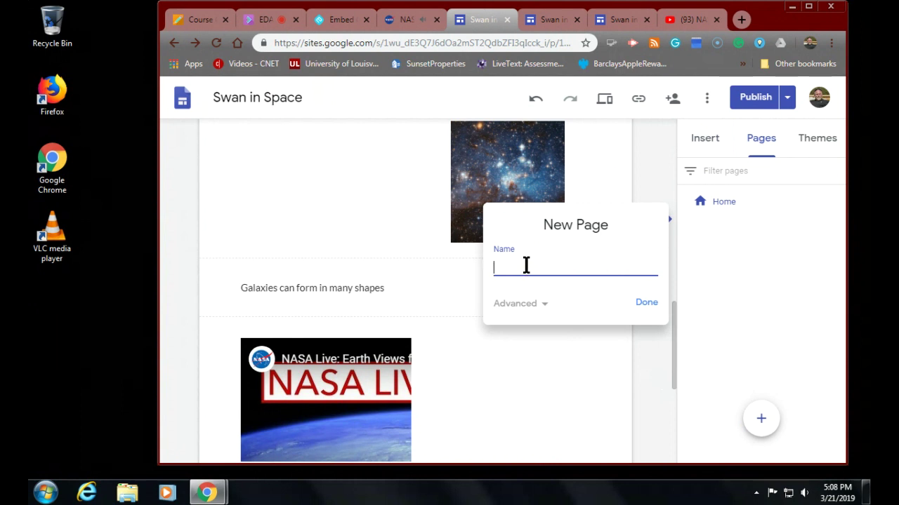
{"action": "type", "text": "Space Travel"}
{"action": "left_click", "coordinate": [646, 307]}
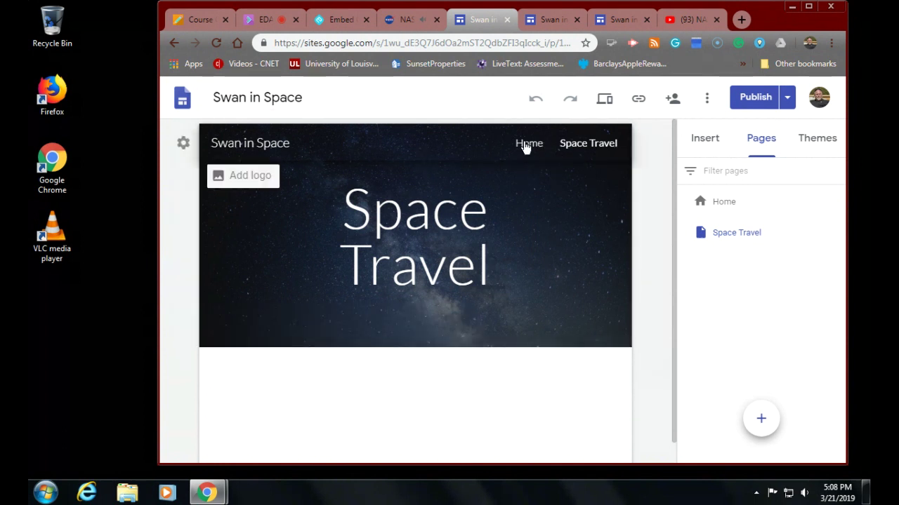
- Visit Home, return to the Space Travel page, and show the insertable elements
{"action": "left_click", "coordinate": [523, 146]}
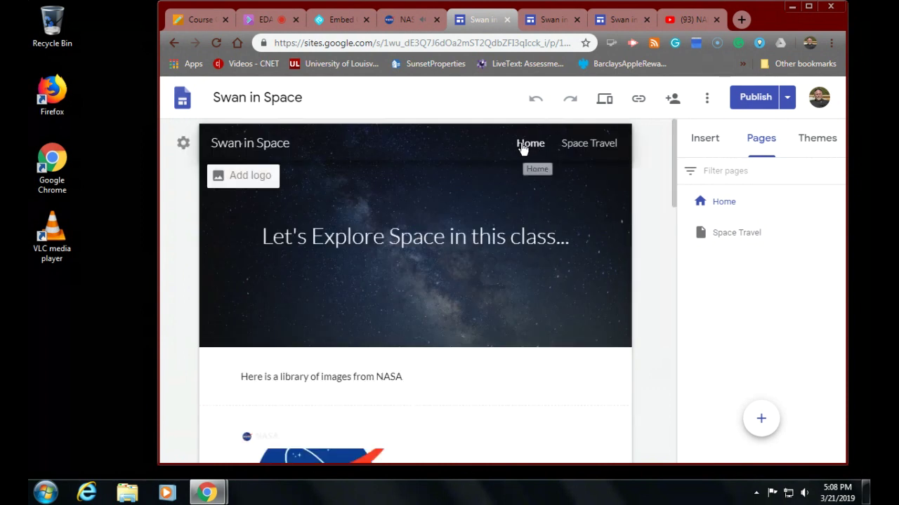
{"action": "left_click", "coordinate": [577, 145]}
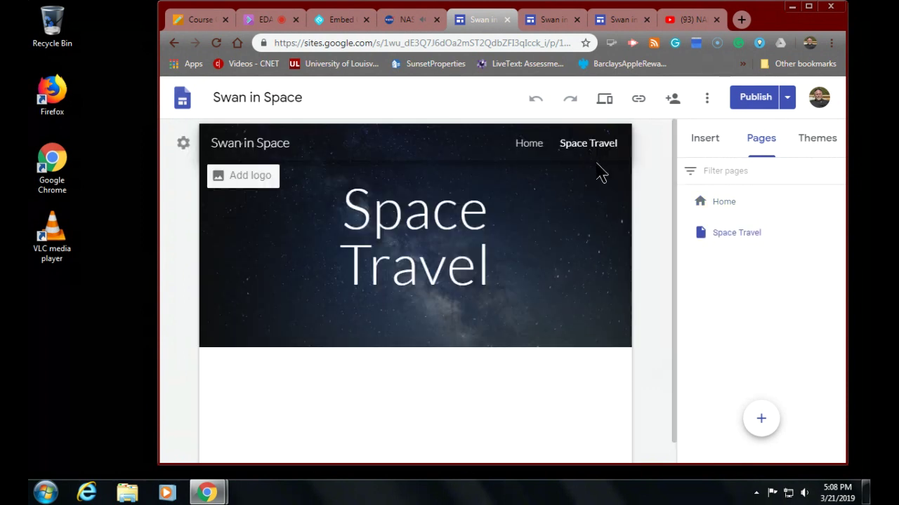
{"action": "mouse_move", "coordinate": [596, 189]}
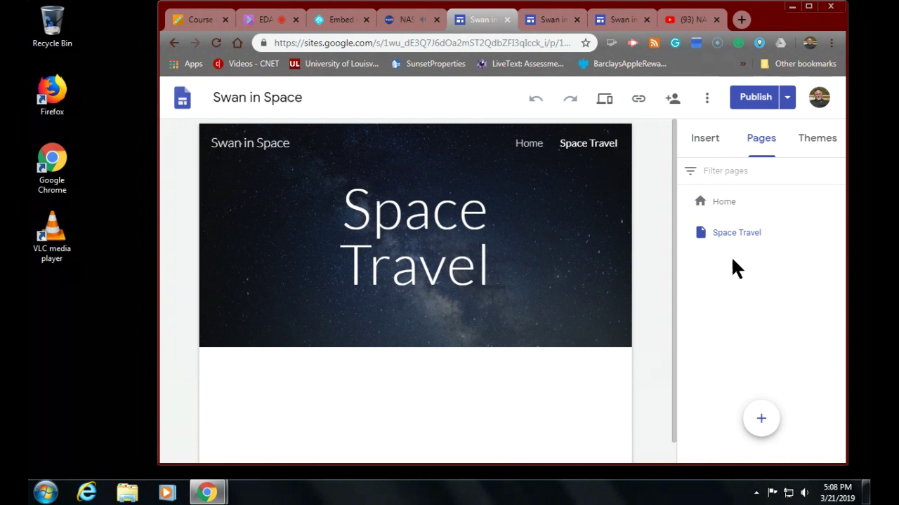
{"action": "left_click", "coordinate": [705, 141]}
- Find the Robotics spreadsheet in the Drive picker and insert it on the Space Travel page
{"action": "left_click", "coordinate": [805, 245]}
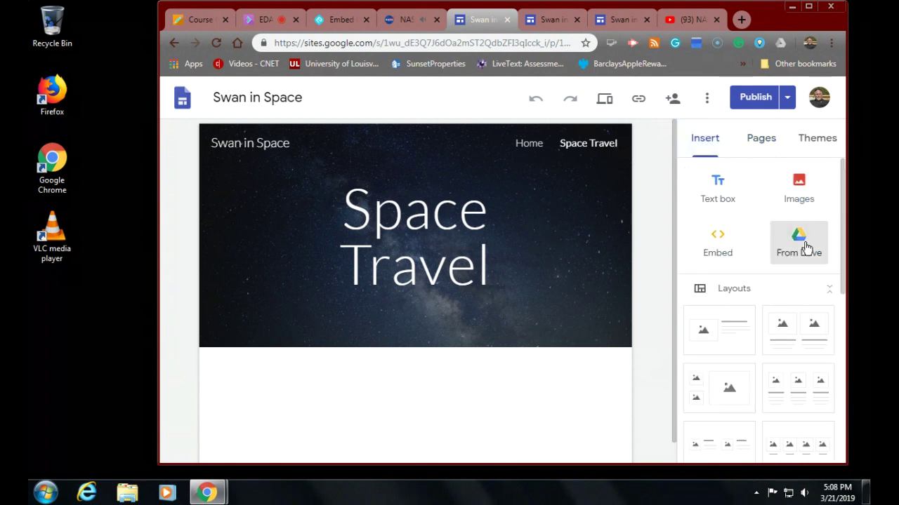
{"action": "scroll", "coordinate": [683, 377], "scroll_direction": "down", "scroll_amount": 4}
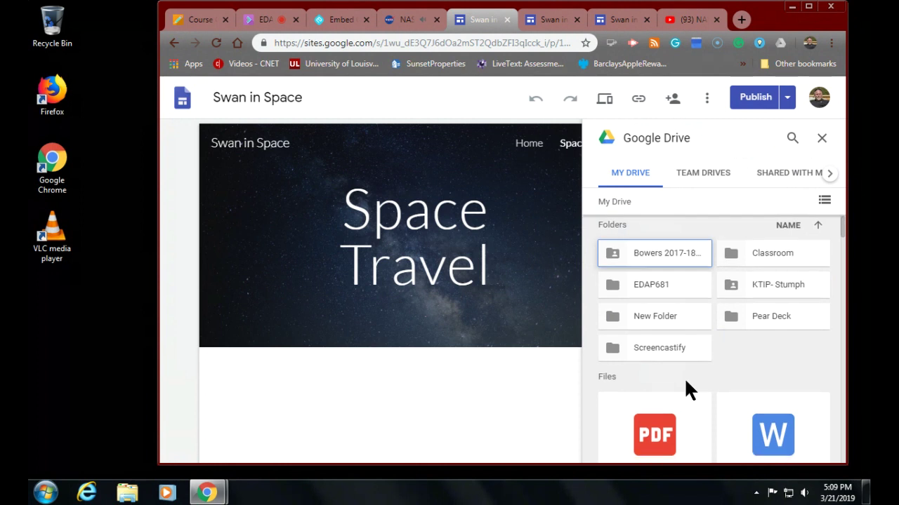
{"action": "scroll", "coordinate": [686, 382], "scroll_direction": "up", "scroll_amount": 1}
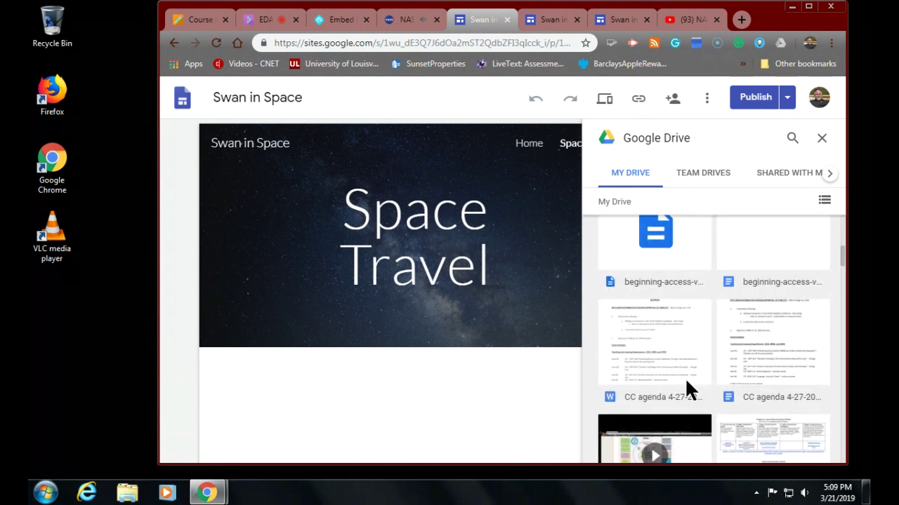
{"action": "scroll", "coordinate": [687, 384], "scroll_direction": "down", "scroll_amount": 5}
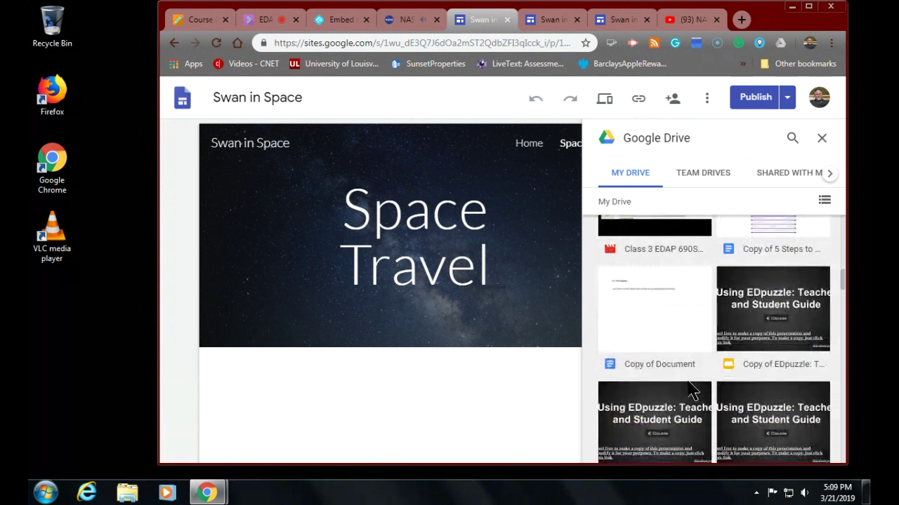
{"action": "scroll", "coordinate": [690, 385], "scroll_direction": "down", "scroll_amount": 4}
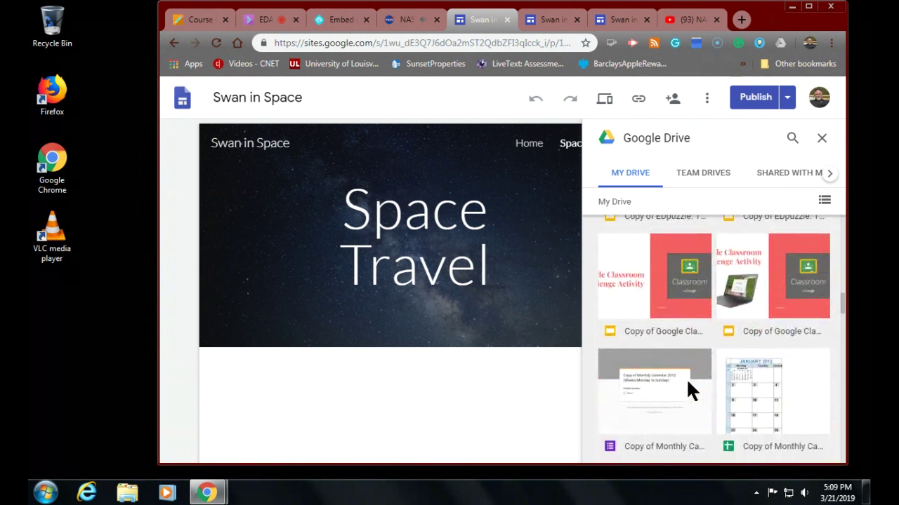
{"action": "scroll", "coordinate": [686, 390], "scroll_direction": "down", "scroll_amount": 3}
{"action": "scroll", "coordinate": [686, 391], "scroll_direction": "up", "scroll_amount": 2}
{"action": "scroll", "coordinate": [686, 391], "scroll_direction": "down", "scroll_amount": 1}
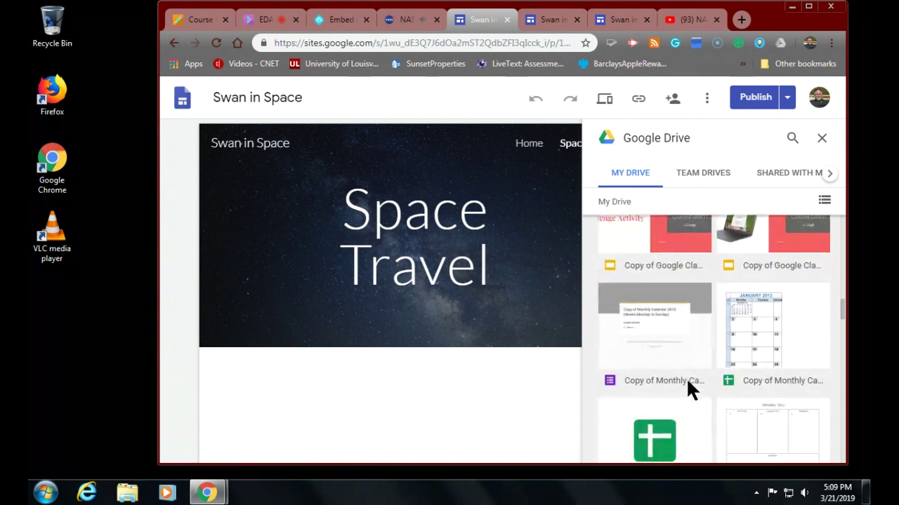
{"action": "scroll", "coordinate": [688, 385], "scroll_direction": "down", "scroll_amount": 4}
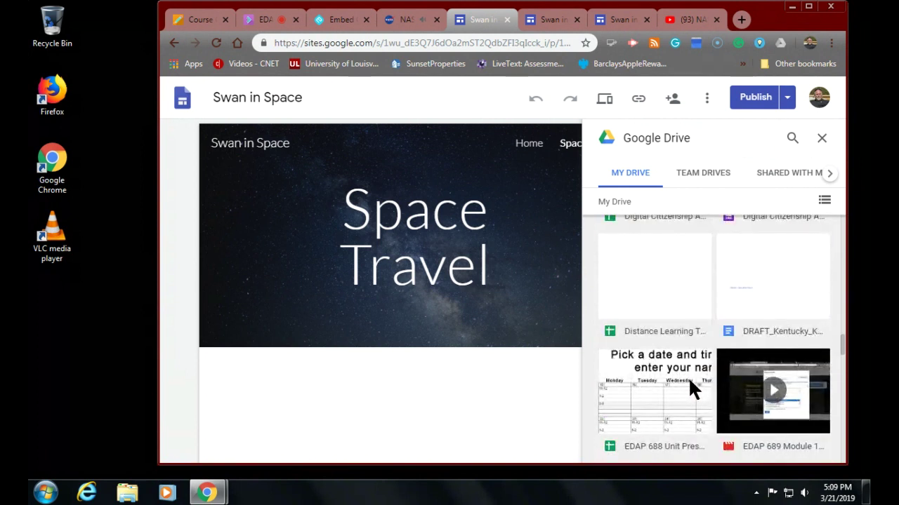
{"action": "scroll", "coordinate": [689, 376], "scroll_direction": "up", "scroll_amount": 4}
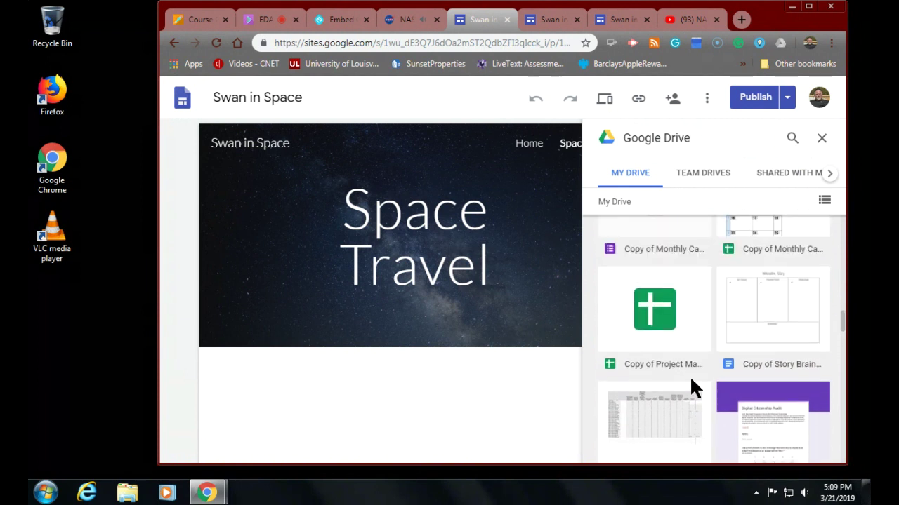
{"action": "scroll", "coordinate": [691, 380], "scroll_direction": "down", "scroll_amount": 6}
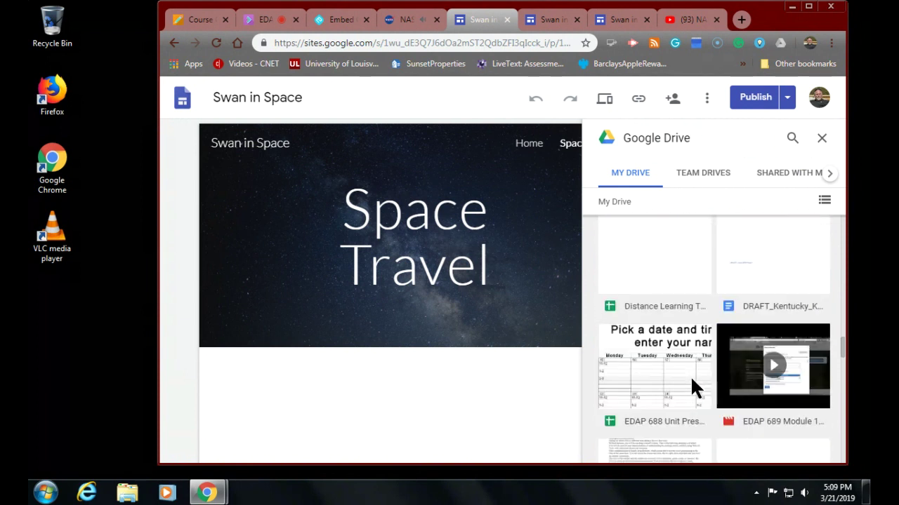
{"action": "scroll", "coordinate": [691, 382], "scroll_direction": "down", "scroll_amount": 5}
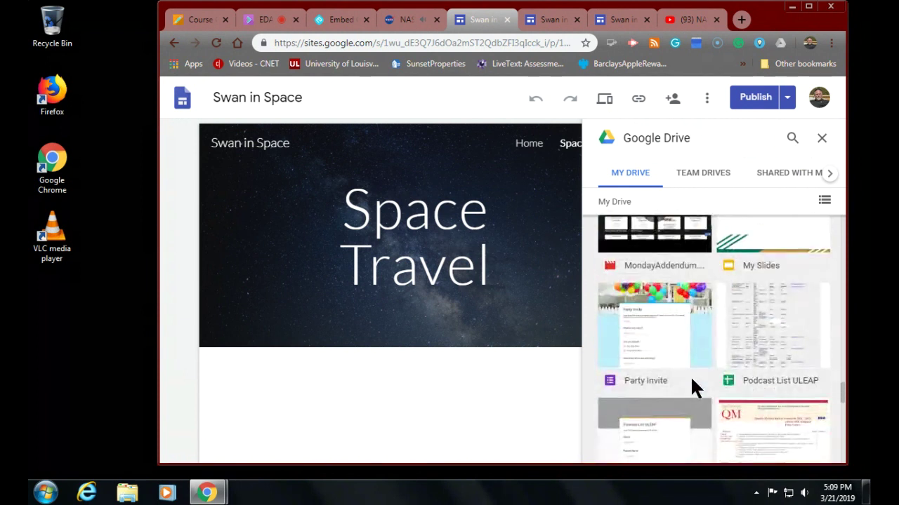
{"action": "scroll", "coordinate": [691, 380], "scroll_direction": "down", "scroll_amount": 2}
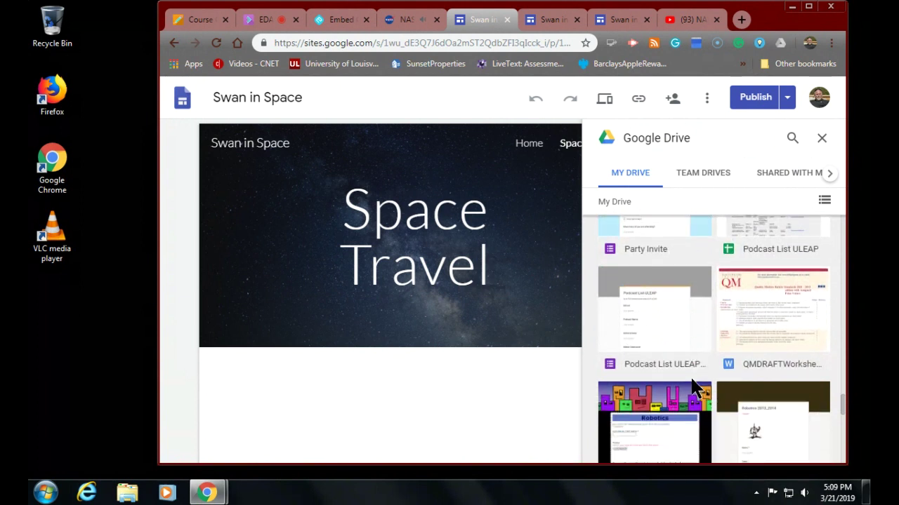
{"action": "scroll", "coordinate": [692, 381], "scroll_direction": "down", "scroll_amount": 6}
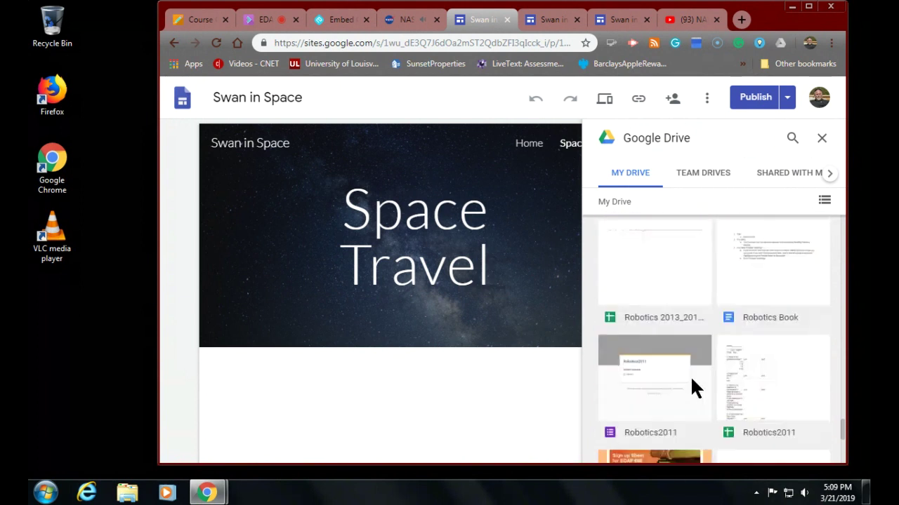
{"action": "scroll", "coordinate": [692, 388], "scroll_direction": "down", "scroll_amount": 1}
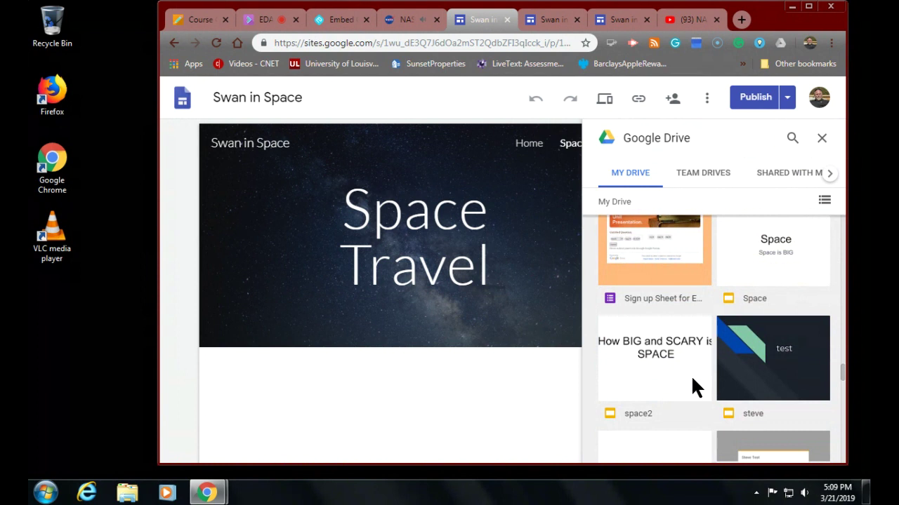
{"action": "scroll", "coordinate": [693, 379], "scroll_direction": "down", "scroll_amount": 1}
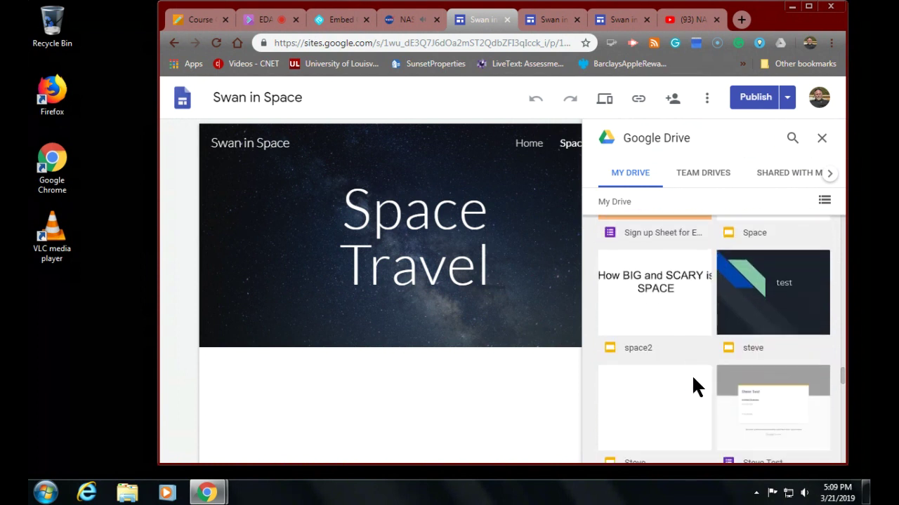
{"action": "scroll", "coordinate": [693, 386], "scroll_direction": "up", "scroll_amount": 2}
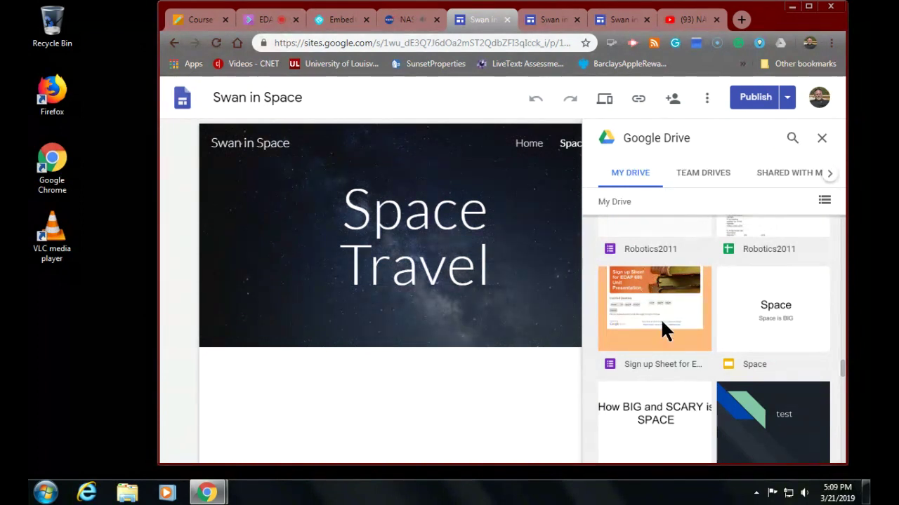
{"action": "scroll", "coordinate": [656, 323], "scroll_direction": "down", "scroll_amount": 5}
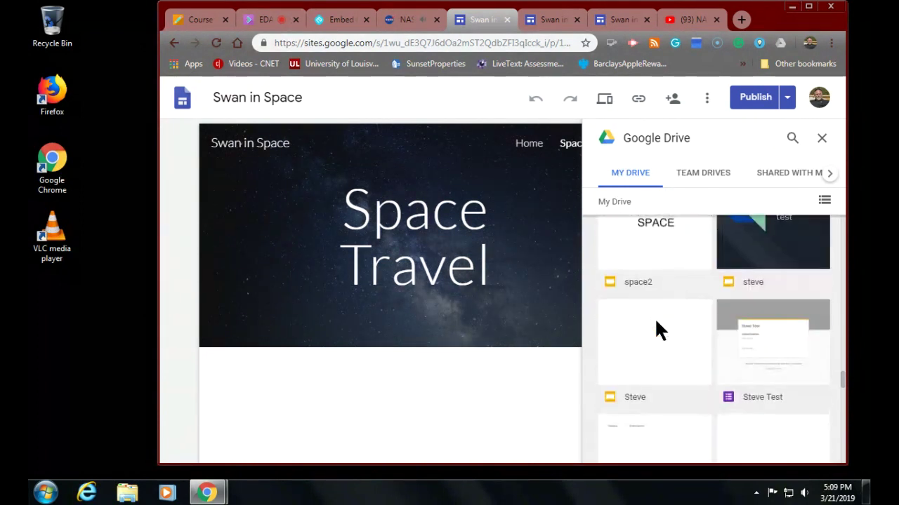
{"action": "scroll", "coordinate": [660, 328], "scroll_direction": "down", "scroll_amount": 5}
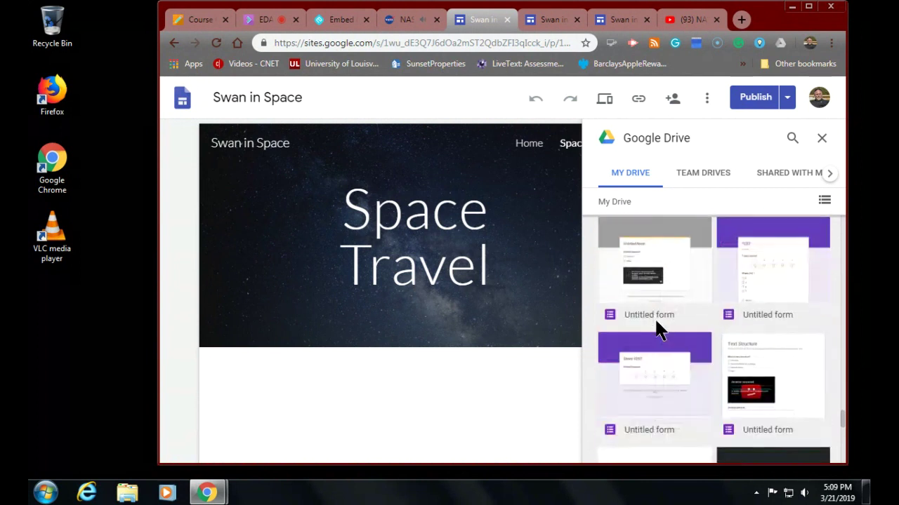
{"action": "scroll", "coordinate": [657, 325], "scroll_direction": "down", "scroll_amount": 5}
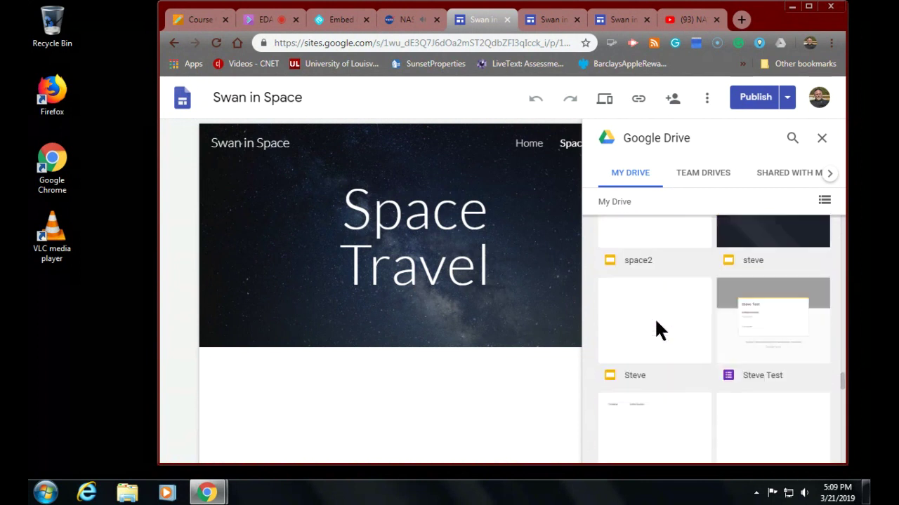
{"action": "scroll", "coordinate": [657, 329], "scroll_direction": "down", "scroll_amount": 2}
{"action": "scroll", "coordinate": [656, 329], "scroll_direction": "up", "scroll_amount": 5}
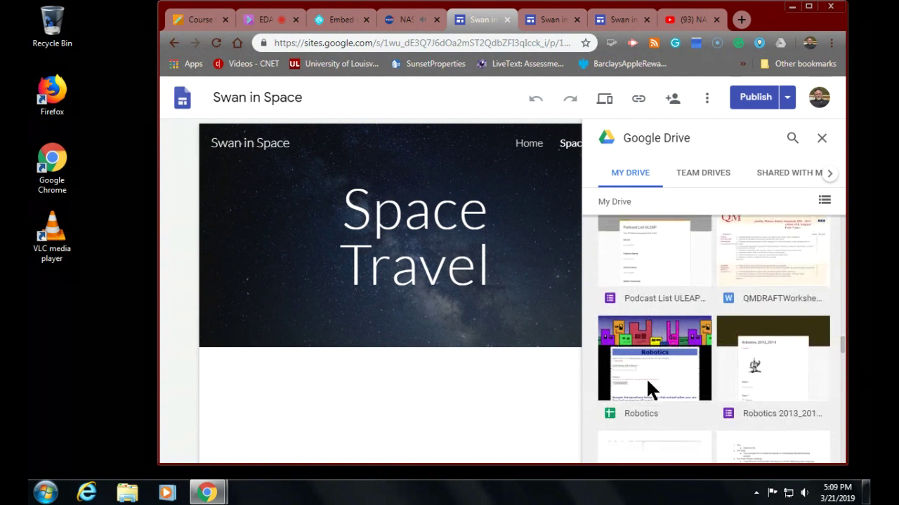
{"action": "left_click", "coordinate": [650, 372]}
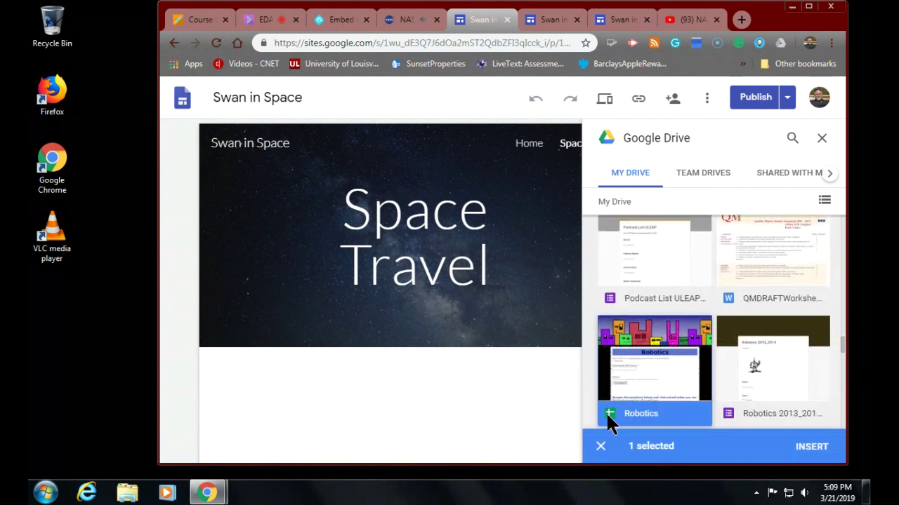
{"action": "left_click", "coordinate": [812, 446]}
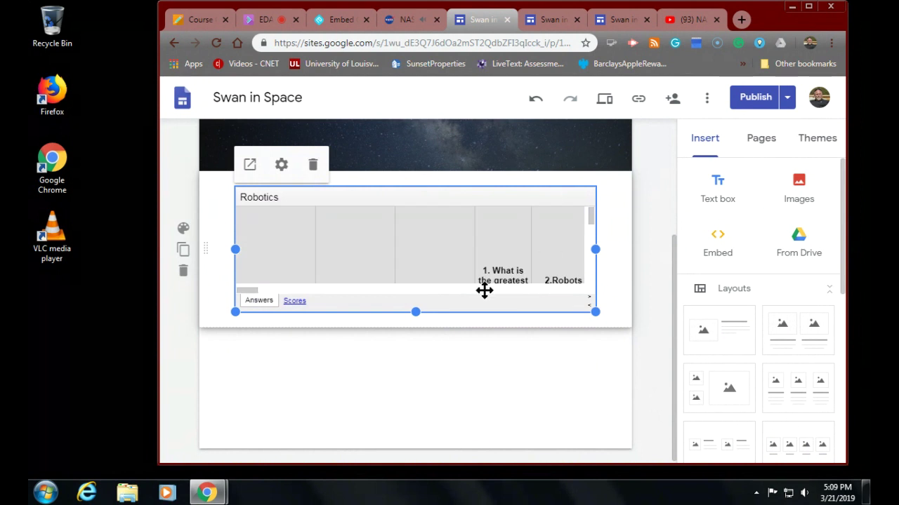
- Publish the site and open the live version with View published site
{"action": "scroll", "coordinate": [487, 287], "scroll_direction": "up", "scroll_amount": 1}
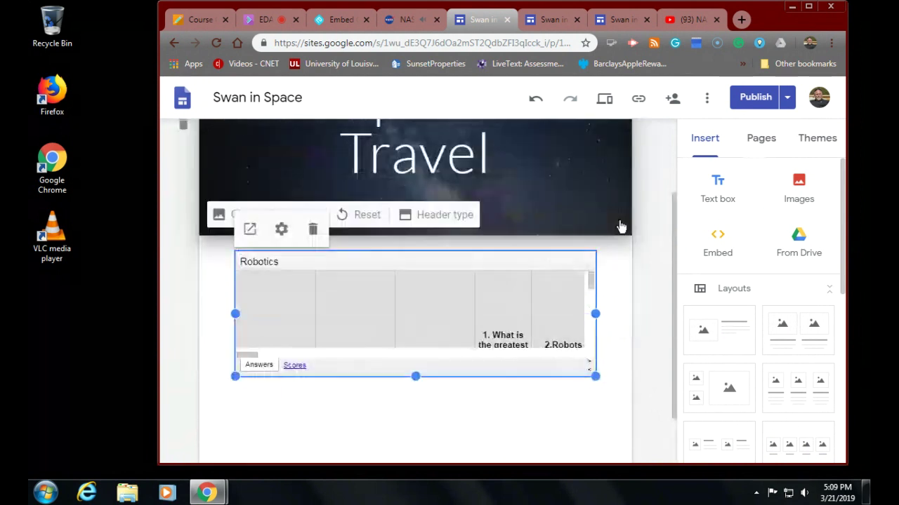
{"action": "left_click", "coordinate": [765, 97]}
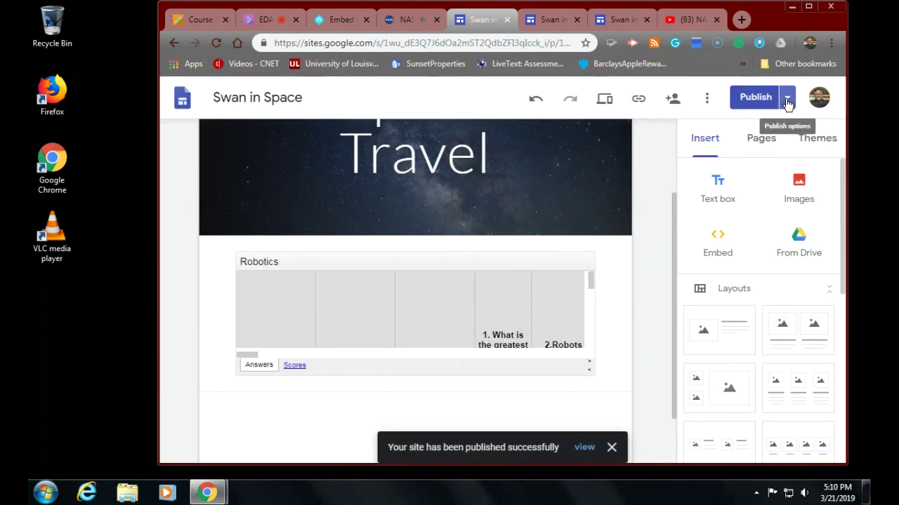
{"action": "left_click", "coordinate": [787, 100]}
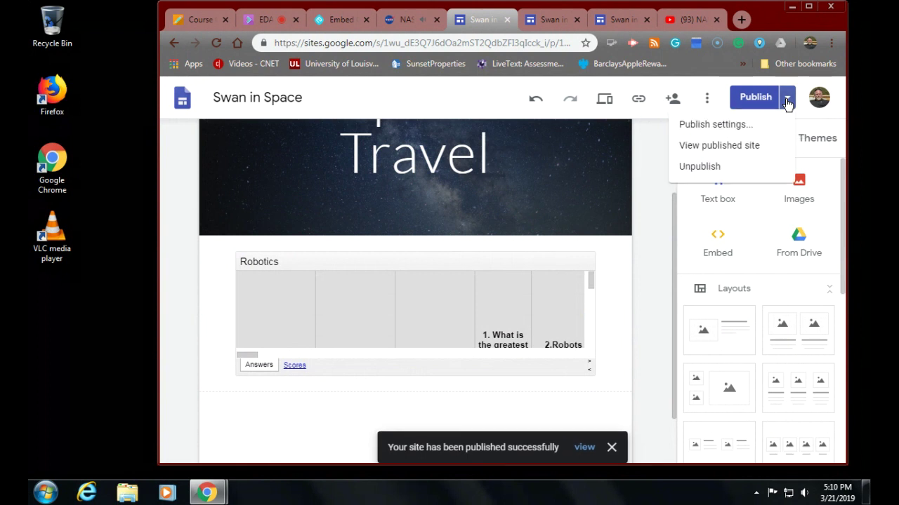
{"action": "left_click", "coordinate": [726, 148]}
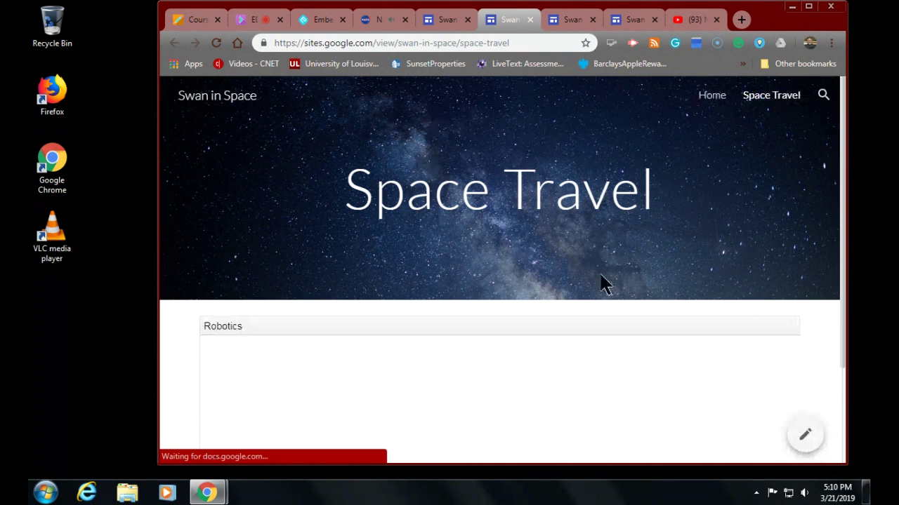
- On the live site, scroll through the Space Travel page's Robotics sheet, then go to Home
{"action": "left_click", "coordinate": [762, 102]}
{"action": "scroll", "coordinate": [678, 195], "scroll_direction": "down", "scroll_amount": 2}
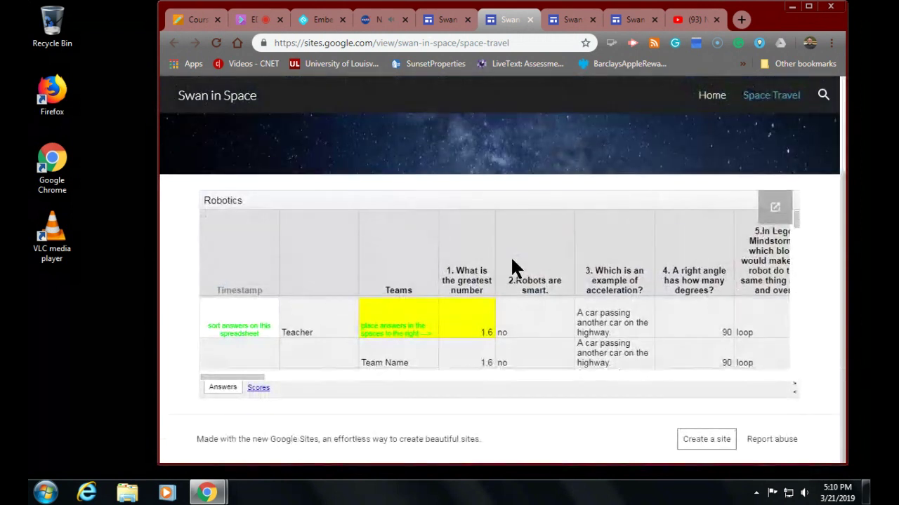
{"action": "scroll", "coordinate": [511, 267], "scroll_direction": "down", "scroll_amount": 5}
{"action": "scroll", "coordinate": [512, 257], "scroll_direction": "down", "scroll_amount": 10}
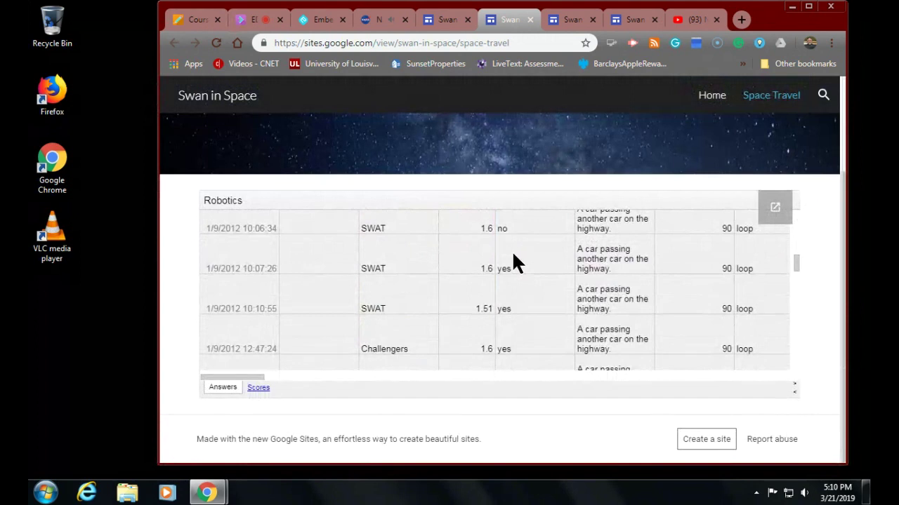
{"action": "scroll", "coordinate": [513, 256], "scroll_direction": "down", "scroll_amount": 5}
{"action": "scroll", "coordinate": [514, 256], "scroll_direction": "down", "scroll_amount": 5}
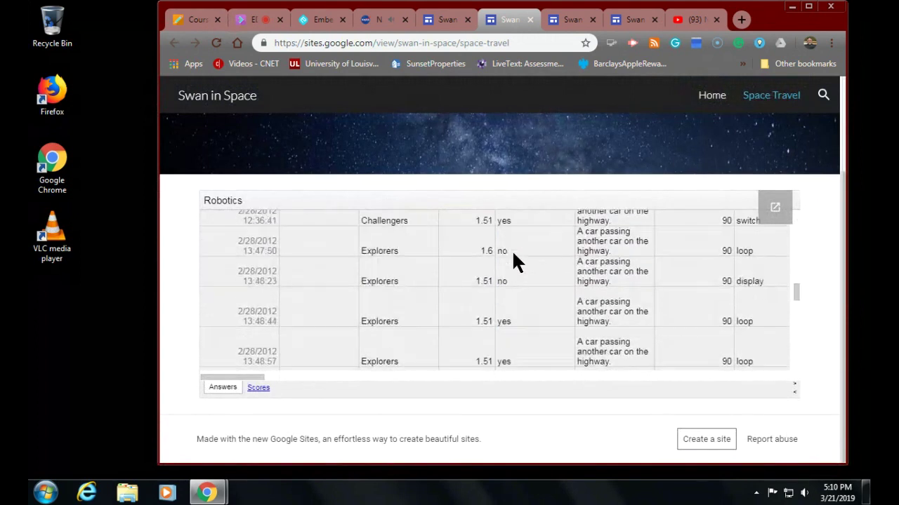
{"action": "scroll", "coordinate": [515, 255], "scroll_direction": "up", "scroll_amount": 5}
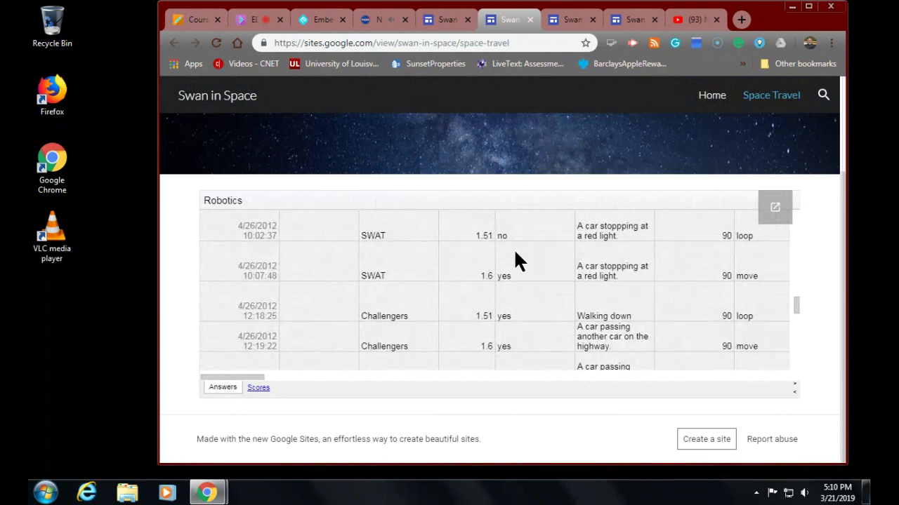
{"action": "scroll", "coordinate": [515, 254], "scroll_direction": "up", "scroll_amount": 5}
{"action": "scroll", "coordinate": [514, 247], "scroll_direction": "up", "scroll_amount": 5}
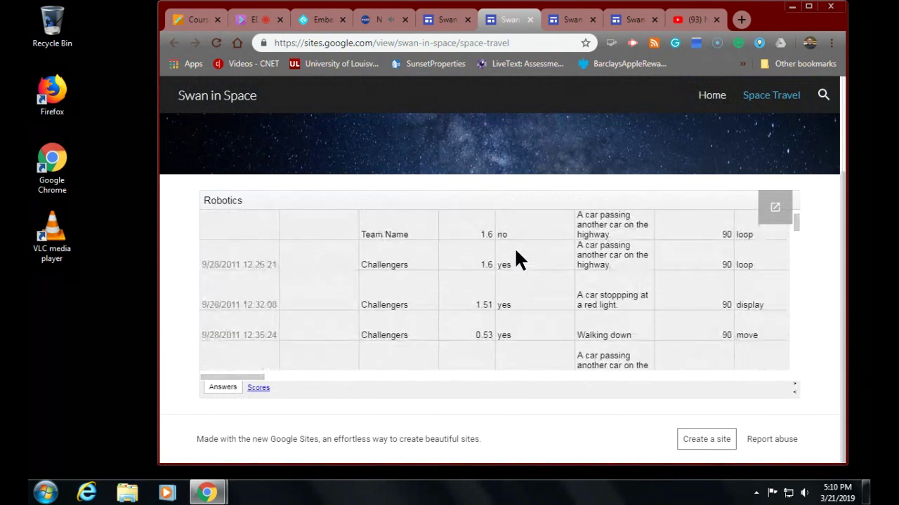
{"action": "scroll", "coordinate": [515, 247], "scroll_direction": "down", "scroll_amount": 10}
{"action": "scroll", "coordinate": [514, 248], "scroll_direction": "down", "scroll_amount": 10}
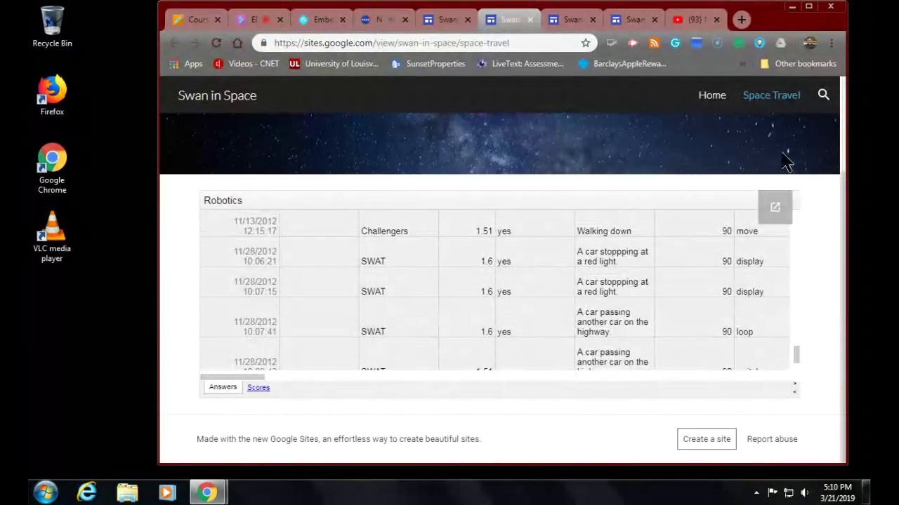
{"action": "left_click", "coordinate": [712, 97]}
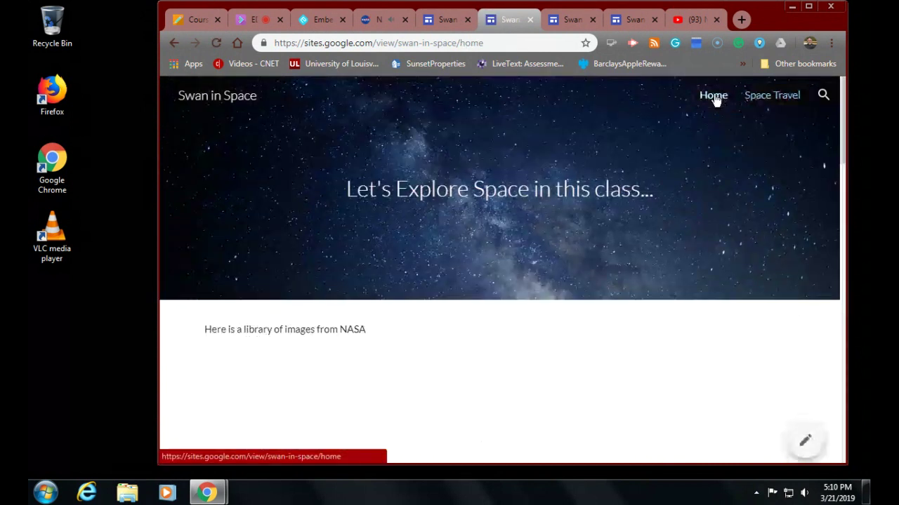
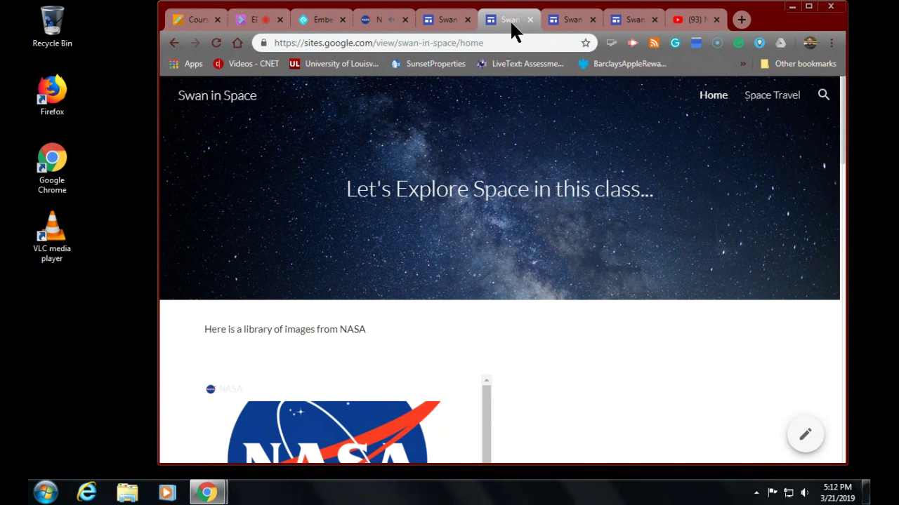
- Compare the published Swan in Space copies, then return to the editor's Space Travel header
{"action": "left_click", "coordinate": [452, 19]}
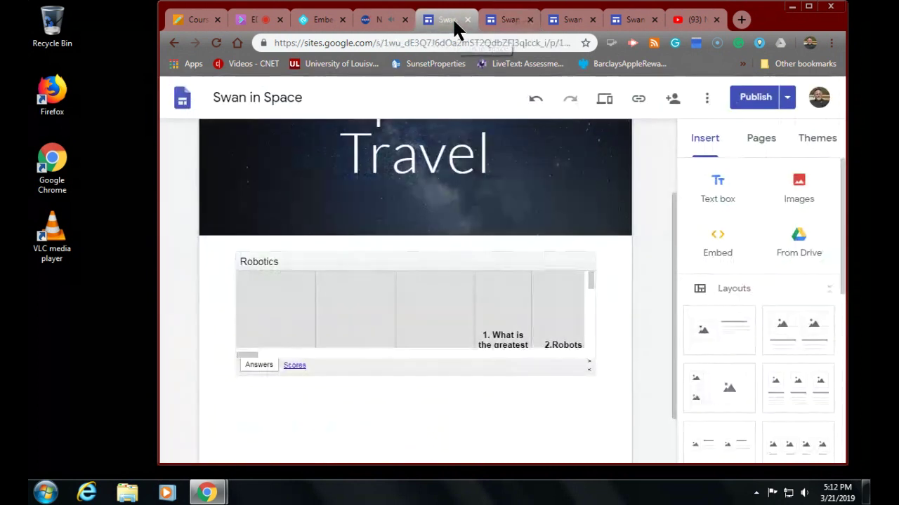
{"action": "left_click", "coordinate": [518, 23]}
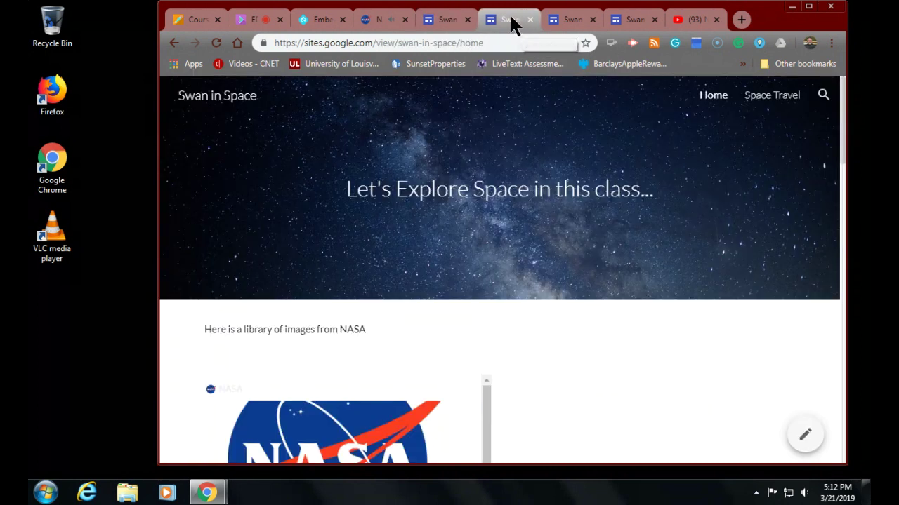
{"action": "left_click", "coordinate": [568, 25]}
{"action": "left_click", "coordinate": [626, 25]}
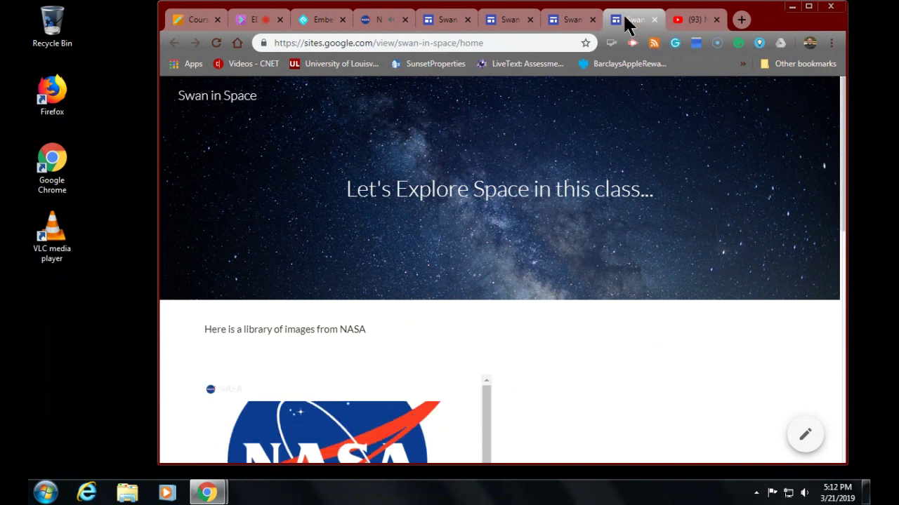
{"action": "left_click", "coordinate": [449, 27]}
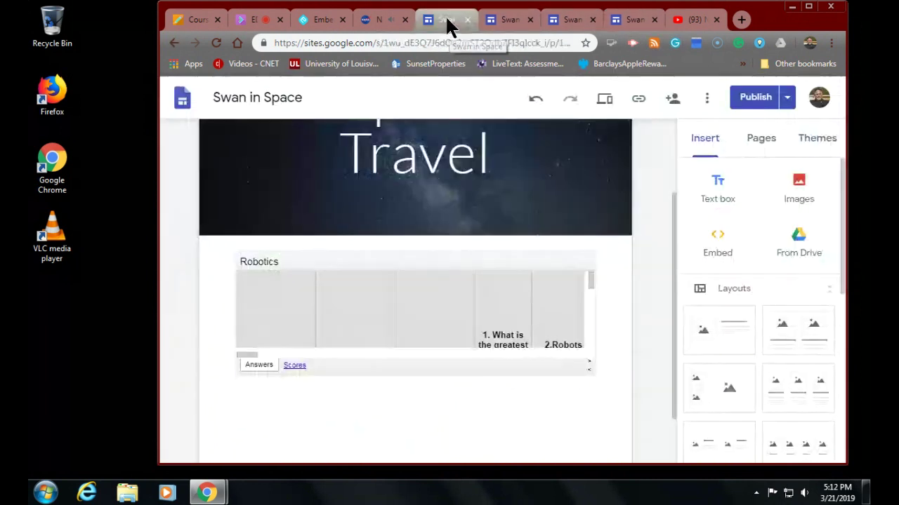
{"action": "scroll", "coordinate": [534, 225], "scroll_direction": "up", "scroll_amount": 2}
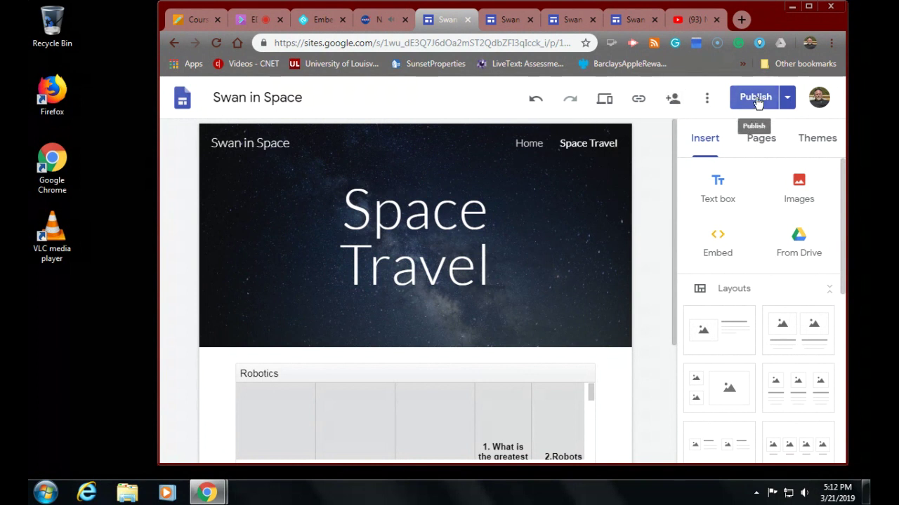
{"action": "left_click", "coordinate": [706, 102]}
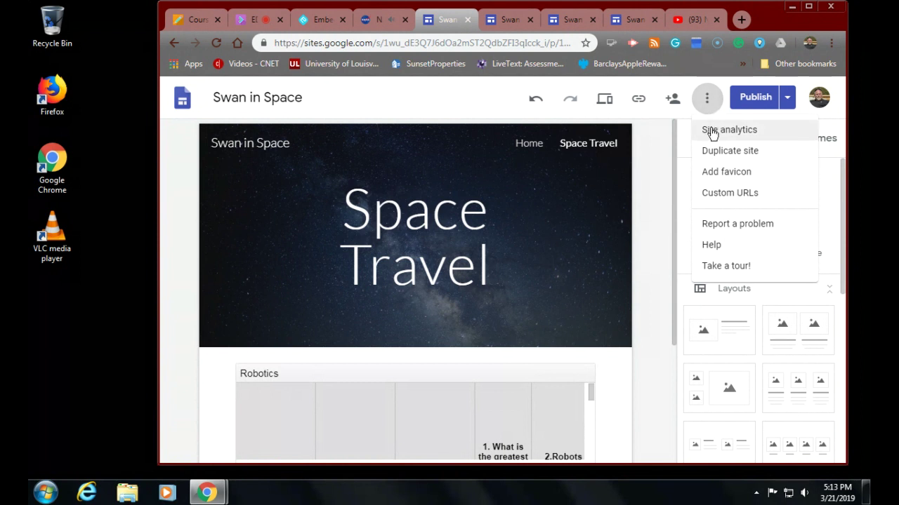
{"action": "left_click", "coordinate": [675, 99]}
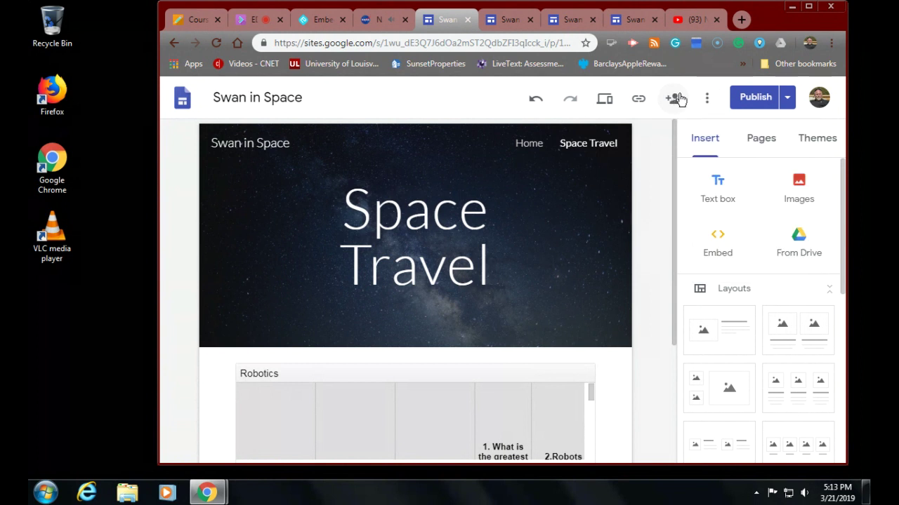
{"action": "left_click", "coordinate": [676, 107]}
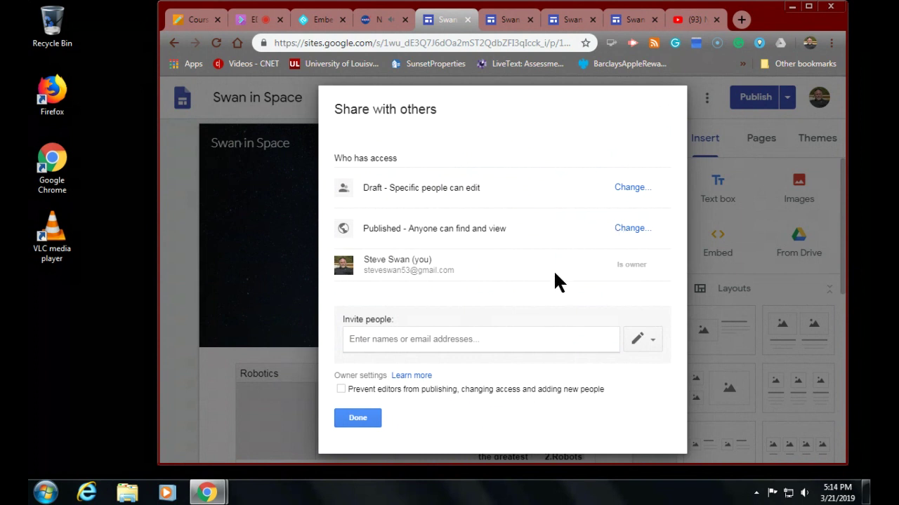
{"action": "left_click", "coordinate": [631, 187]}
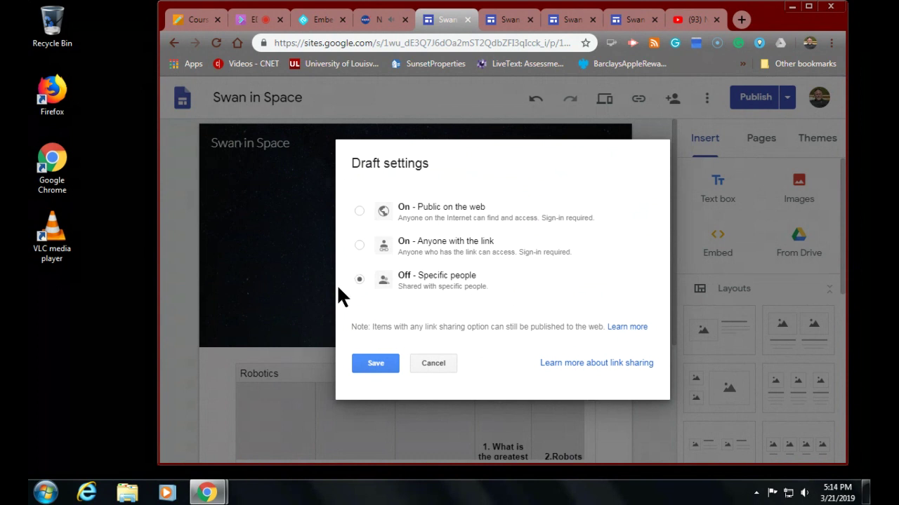
{"action": "left_click", "coordinate": [375, 364]}
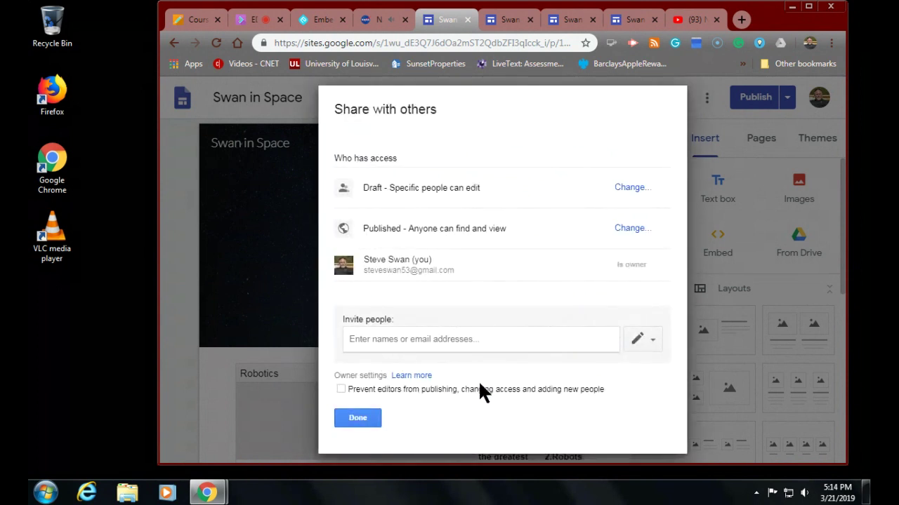
{"action": "left_click", "coordinate": [437, 341]}
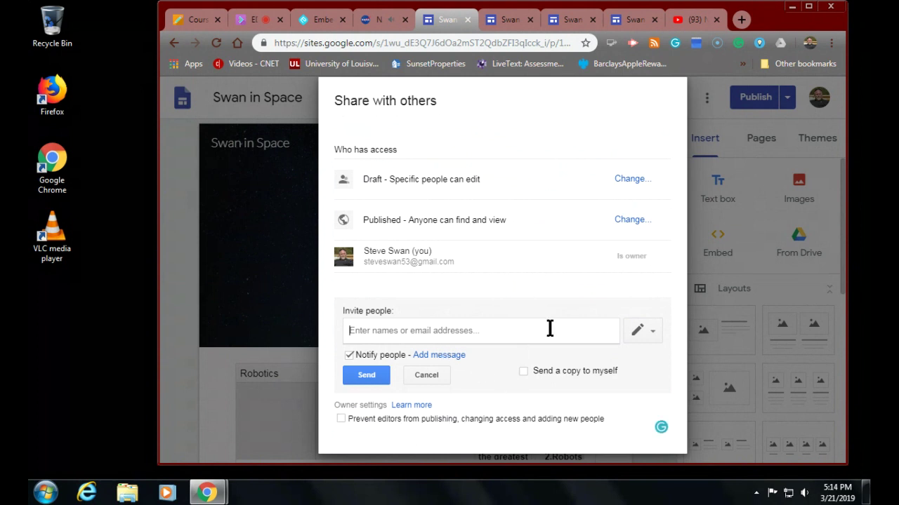
{"action": "left_click", "coordinate": [644, 330]}
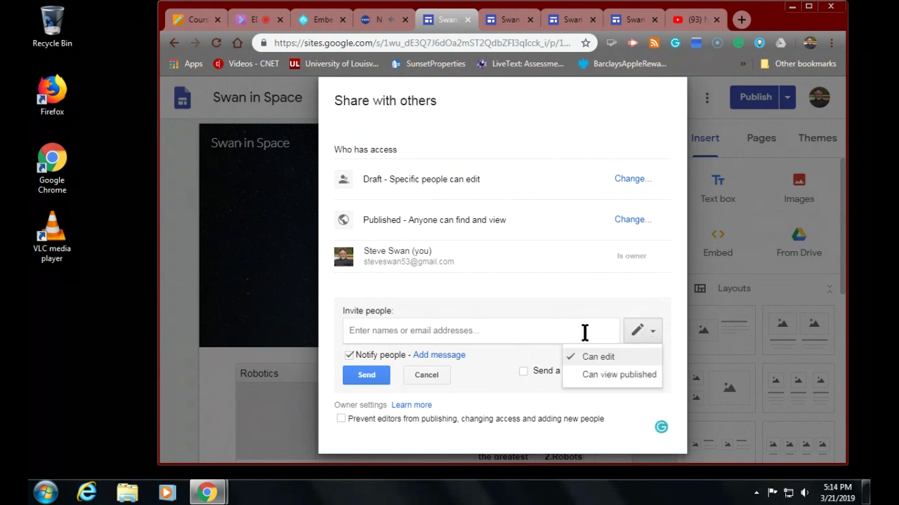
{"action": "left_click", "coordinate": [453, 337]}
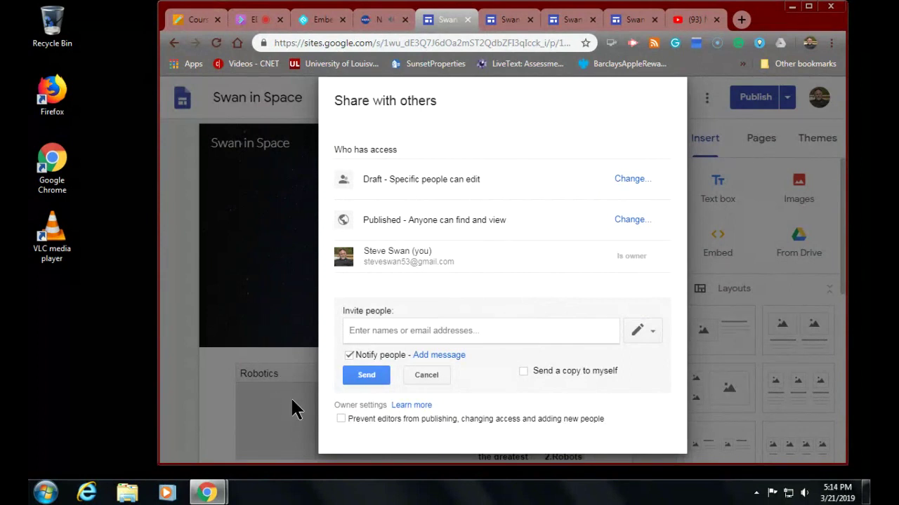
{"action": "left_click", "coordinate": [369, 371]}
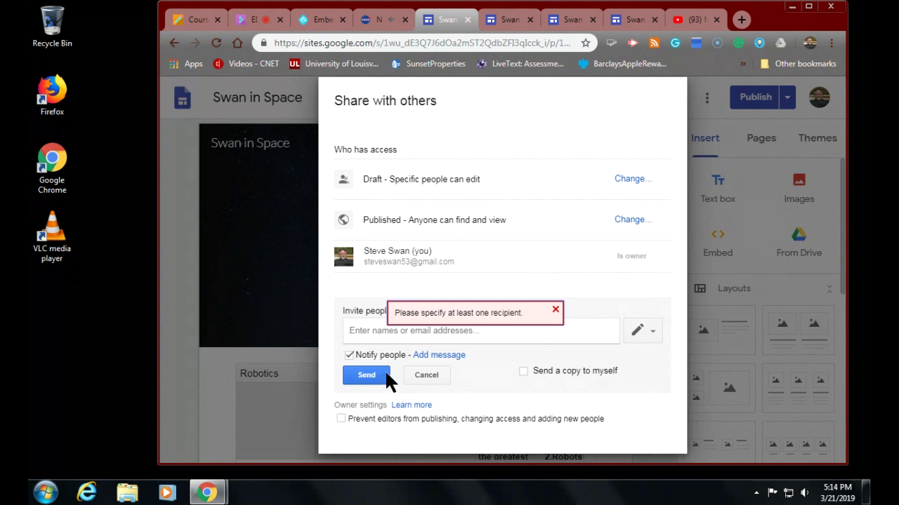
{"action": "left_click", "coordinate": [429, 375]}
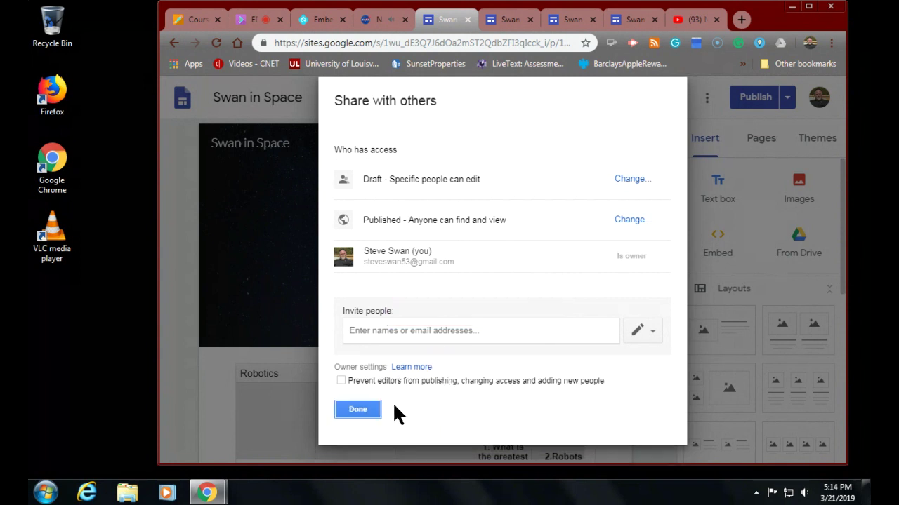
{"action": "left_click", "coordinate": [361, 410]}
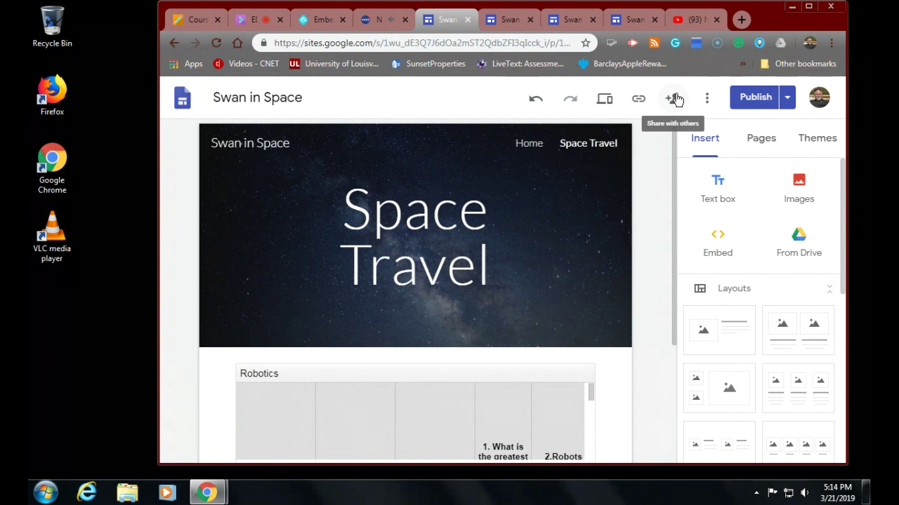
- Copy the published Space Travel page link from the Published Site Link dialog
{"action": "left_click", "coordinate": [638, 100]}
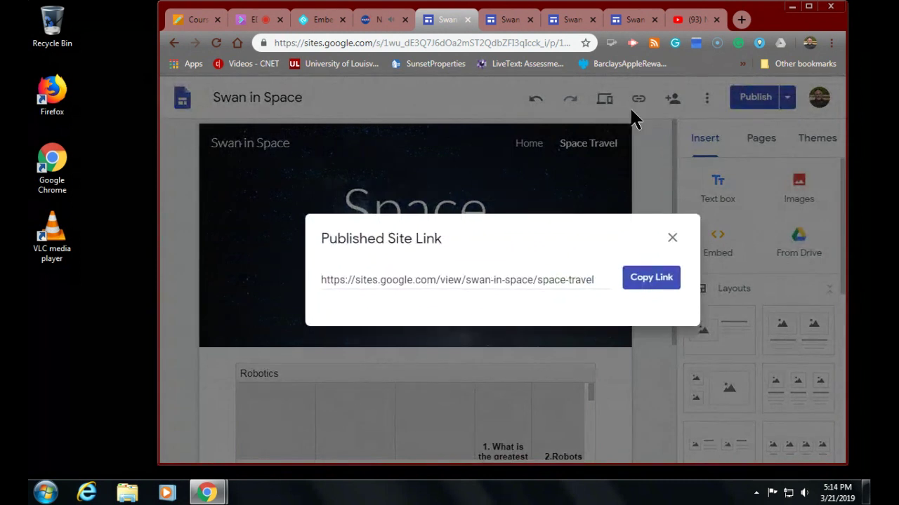
{"action": "left_click", "coordinate": [636, 282]}
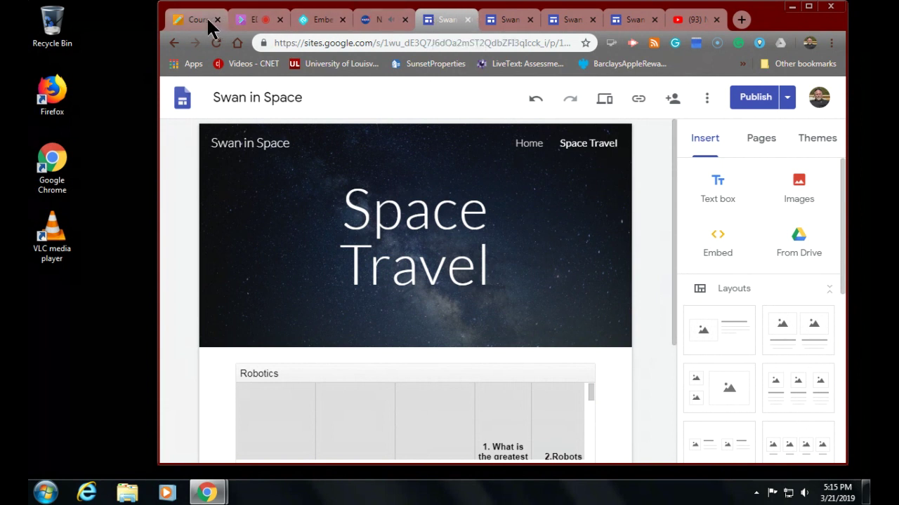
- Go to classroom.google.com in place of the Embedly page
{"action": "left_click", "coordinate": [324, 20]}
{"action": "left_click", "coordinate": [347, 41]}
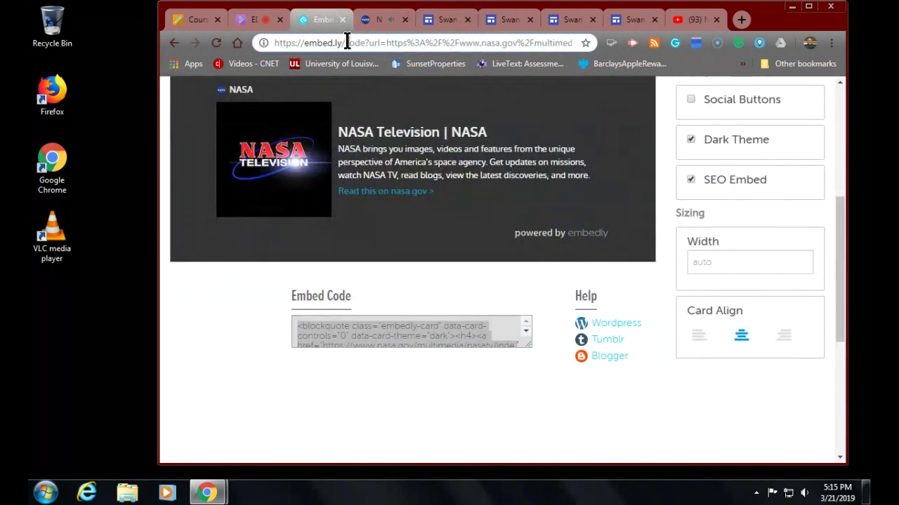
{"action": "type", "text": "classr"}
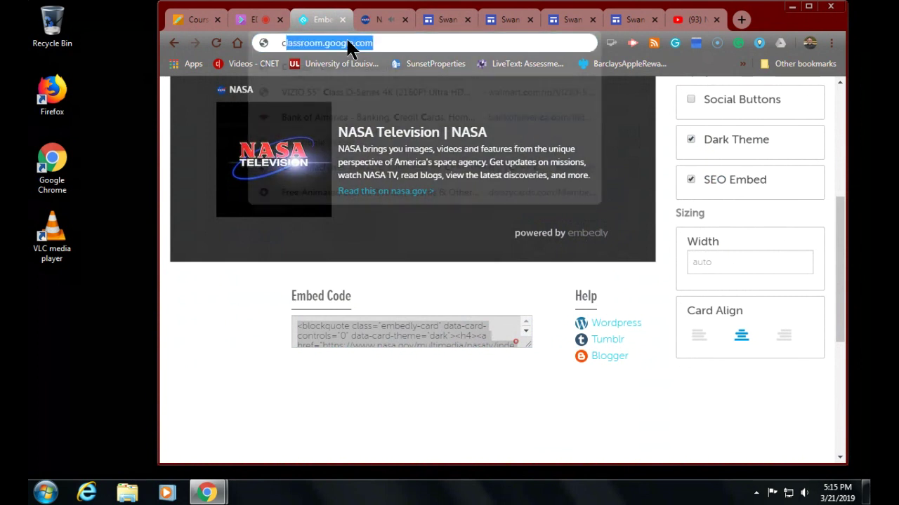
{"action": "type", "text": "oo"}
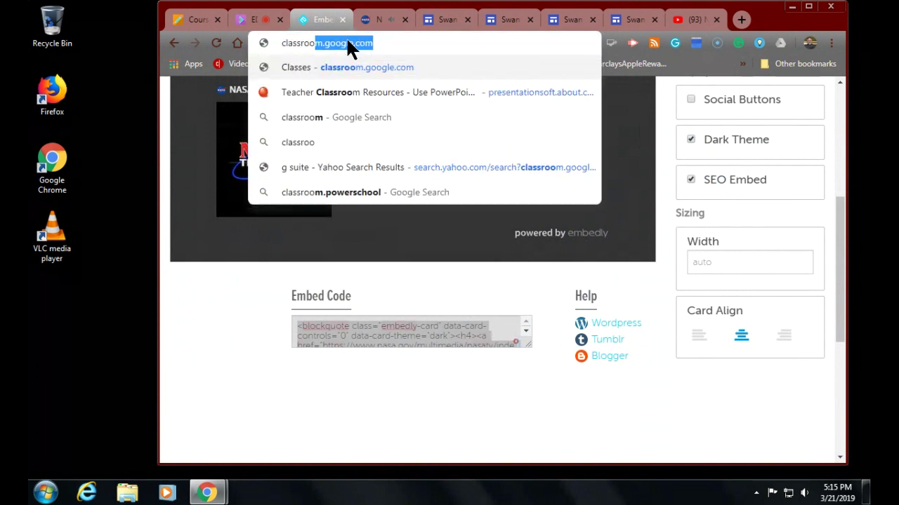
{"action": "type", "text": "m.google"}
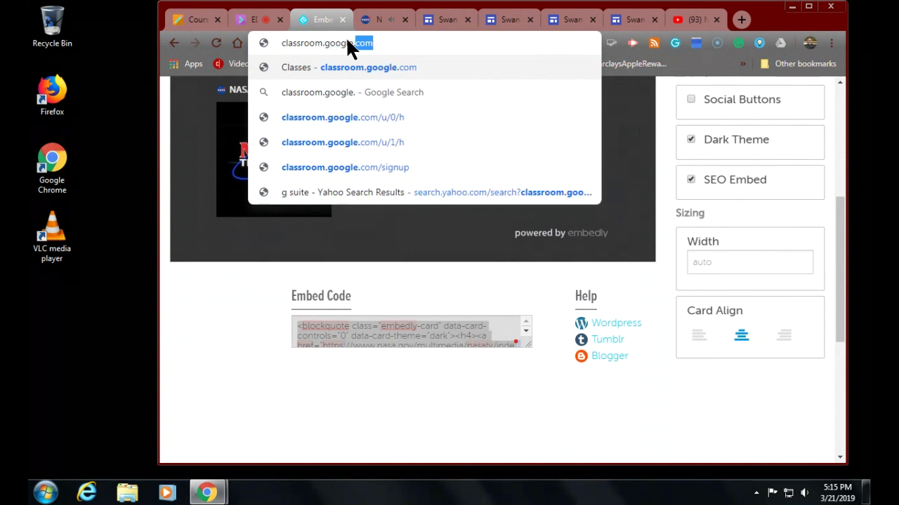
{"action": "type", "text": ".com"}
{"action": "key", "text": "Return"}
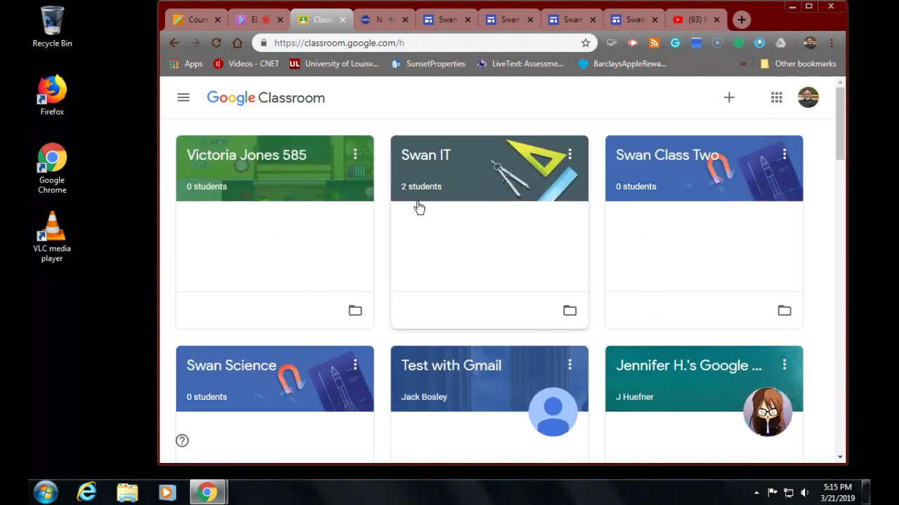
- Open the Swan Science class and scroll through its stream posts
{"action": "scroll", "coordinate": [417, 208], "scroll_direction": "down", "scroll_amount": 1}
{"action": "scroll", "coordinate": [421, 208], "scroll_direction": "down", "scroll_amount": 3}
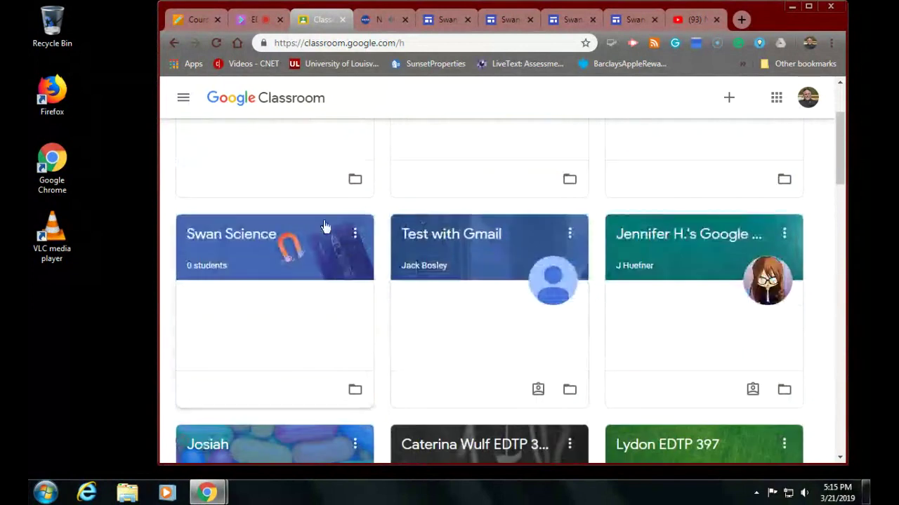
{"action": "left_click", "coordinate": [260, 235]}
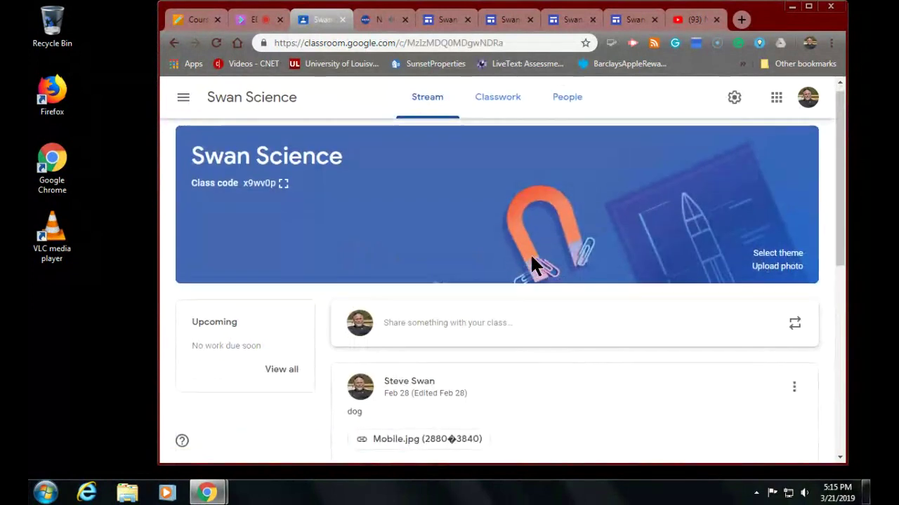
{"action": "scroll", "coordinate": [531, 260], "scroll_direction": "down", "scroll_amount": 4}
{"action": "scroll", "coordinate": [532, 257], "scroll_direction": "down", "scroll_amount": 3}
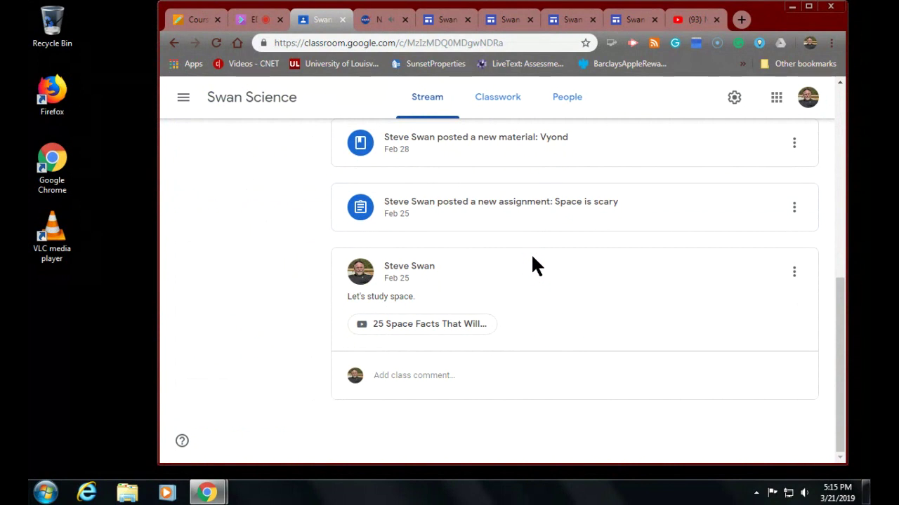
{"action": "scroll", "coordinate": [531, 253], "scroll_direction": "up", "scroll_amount": 10}
{"action": "scroll", "coordinate": [531, 253], "scroll_direction": "down", "scroll_amount": 3}
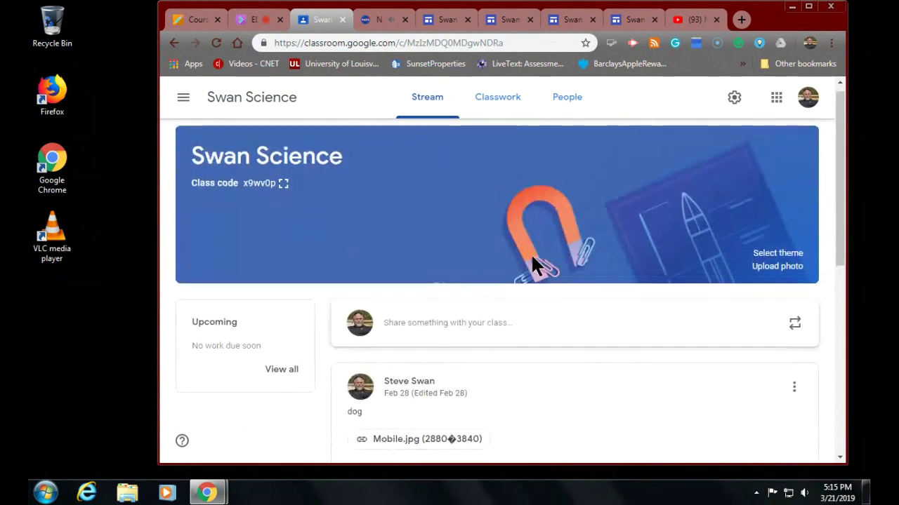
{"action": "scroll", "coordinate": [531, 260], "scroll_direction": "up", "scroll_amount": 3}
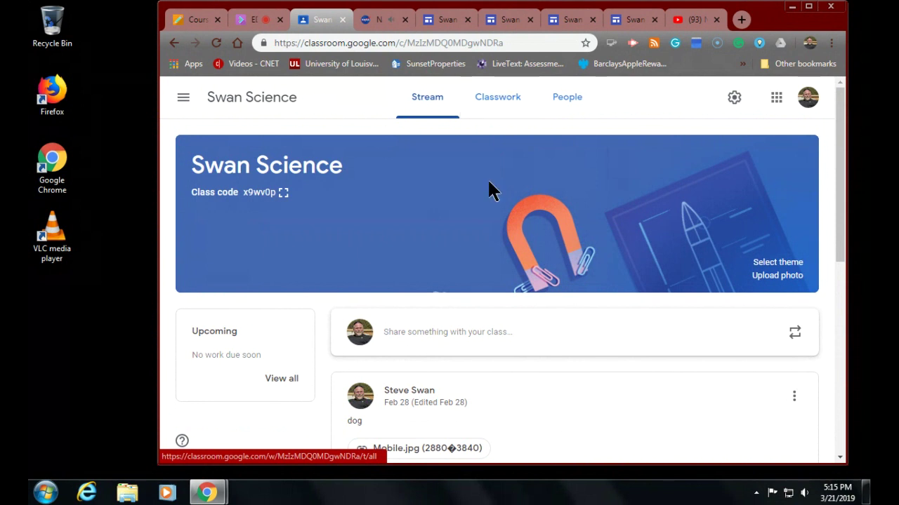
- Write the post 'This link will take you to our Sites Home Page', fixing the typo
{"action": "left_click", "coordinate": [497, 343]}
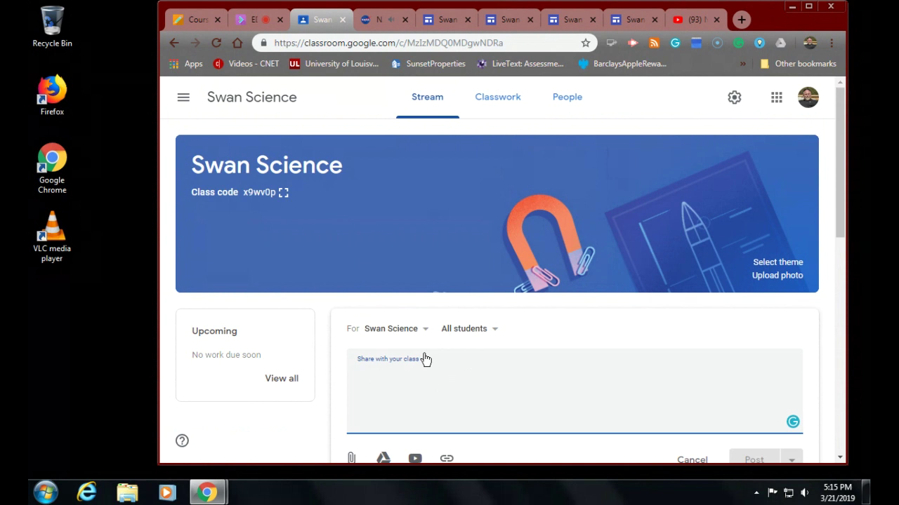
{"action": "type", "text": "This "}
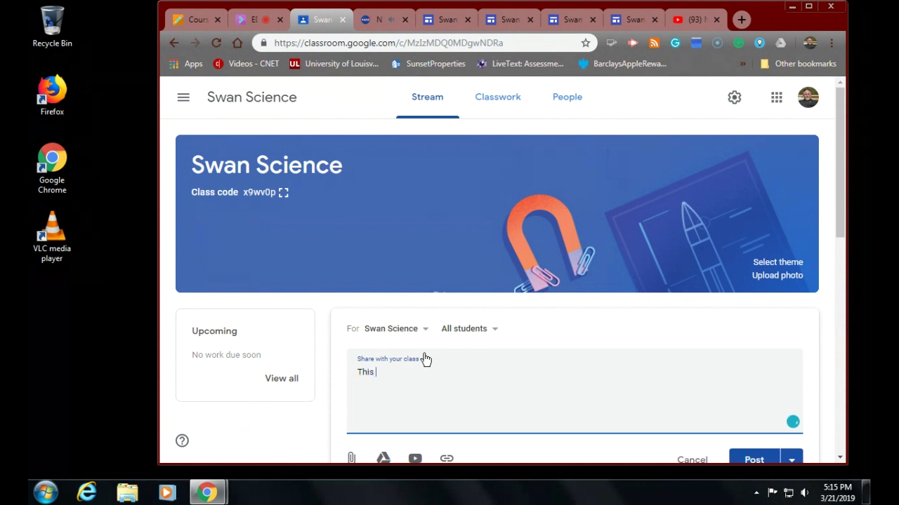
{"action": "type", "text": "link will take you to"}
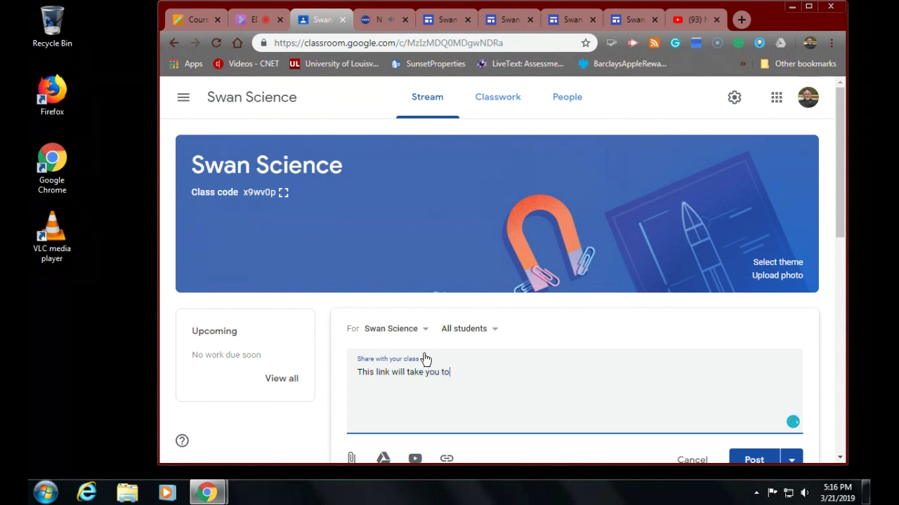
{"action": "type", "text": " uo"}
{"action": "key", "text": "BackSpace"}
{"action": "type", "text": "our"}
{"action": "mouse_move", "coordinate": [449, 373]}
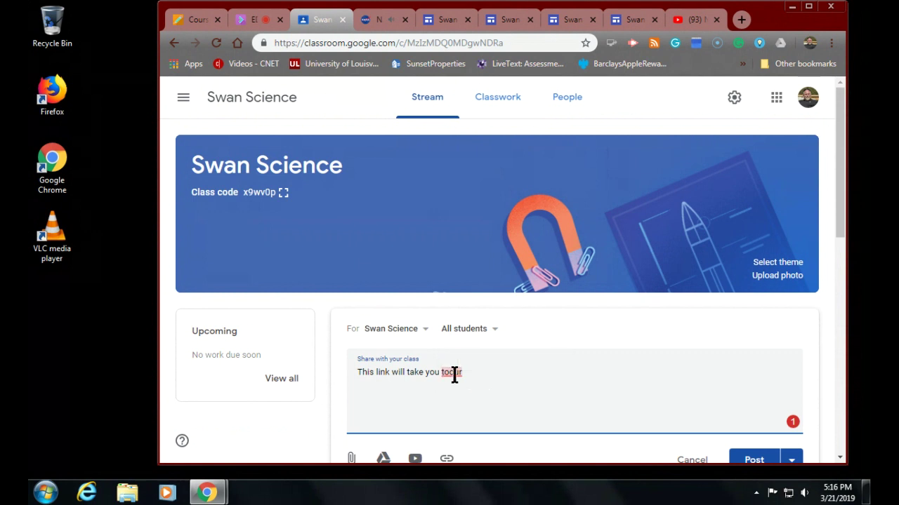
{"action": "left_click", "coordinate": [481, 361]}
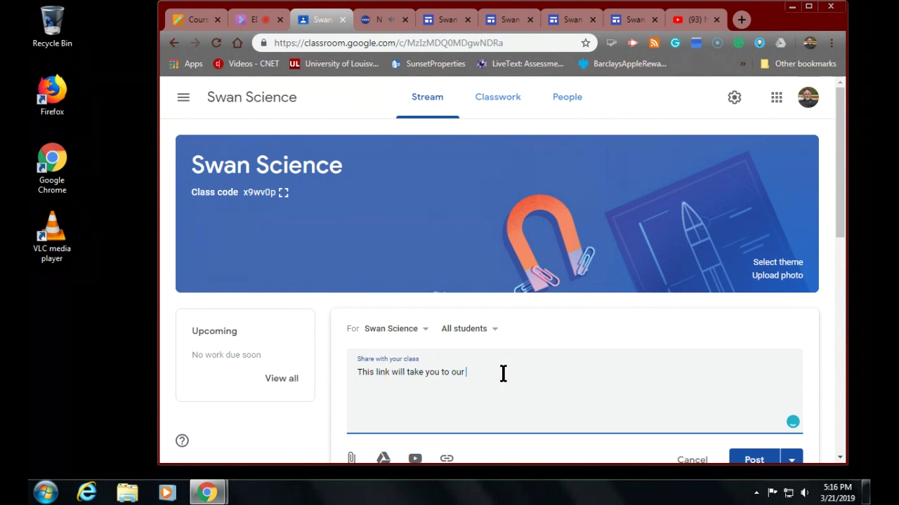
{"action": "type", "text": "Sites Home Page"}
- Paste the Space Travel site URL, post the announcement, and open the shared link
{"action": "type", "text": "https://sites.google.com/view/swan-in-space/space-travel"}
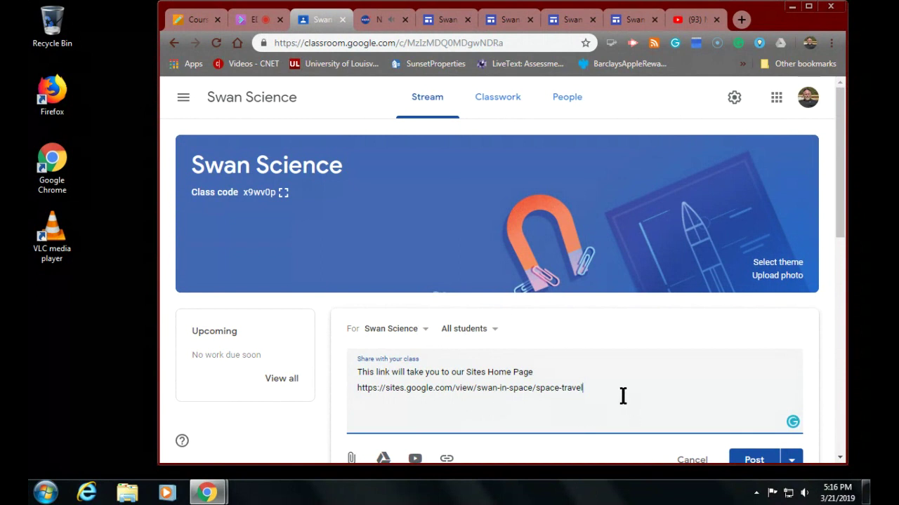
{"action": "scroll", "coordinate": [622, 396], "scroll_direction": "down", "scroll_amount": 1}
{"action": "scroll", "coordinate": [622, 396], "scroll_direction": "down", "scroll_amount": 2}
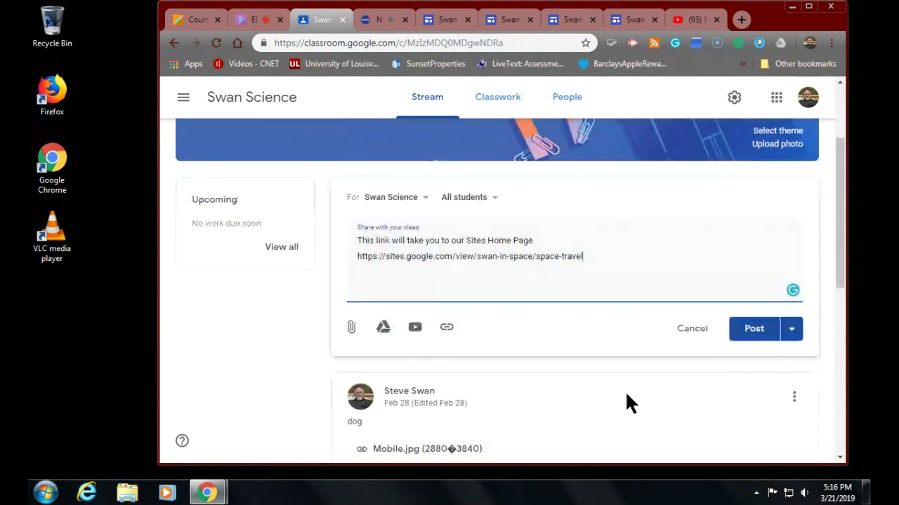
{"action": "left_click", "coordinate": [750, 330]}
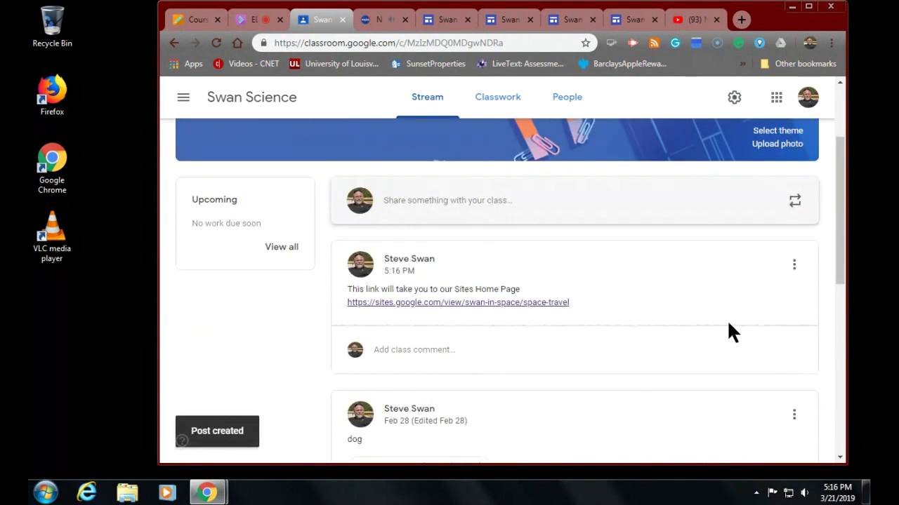
{"action": "left_click", "coordinate": [467, 304]}
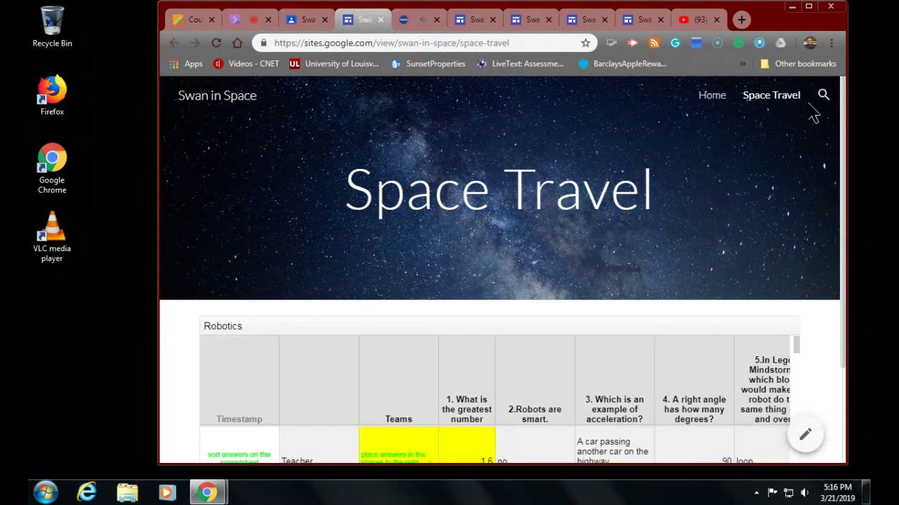
- Browse the published Swan in Space Home page
{"action": "left_click", "coordinate": [713, 96]}
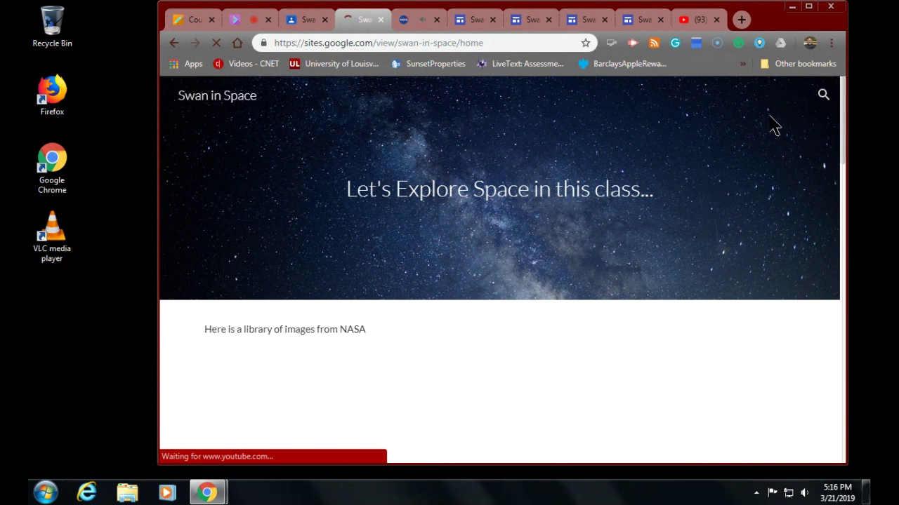
{"action": "scroll", "coordinate": [527, 217], "scroll_direction": "down", "scroll_amount": 4}
{"action": "scroll", "coordinate": [525, 214], "scroll_direction": "down", "scroll_amount": 9}
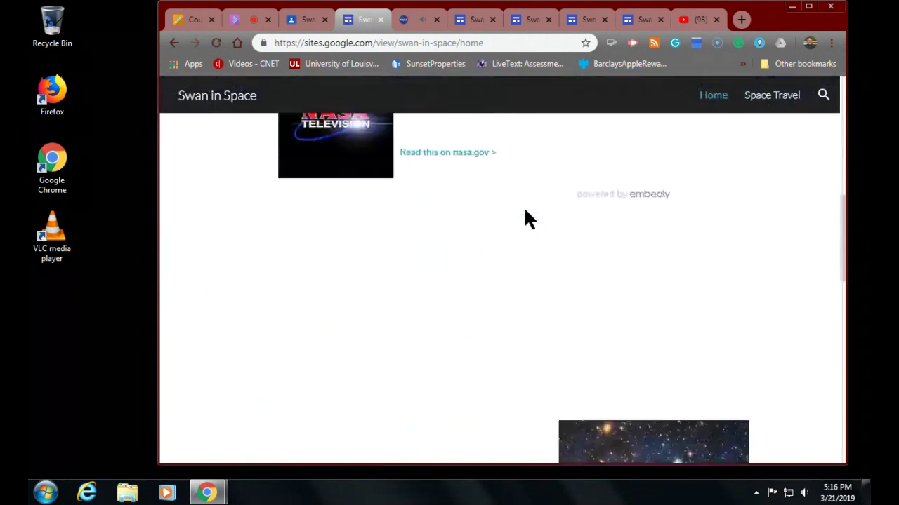
{"action": "scroll", "coordinate": [554, 224], "scroll_direction": "down", "scroll_amount": 6}
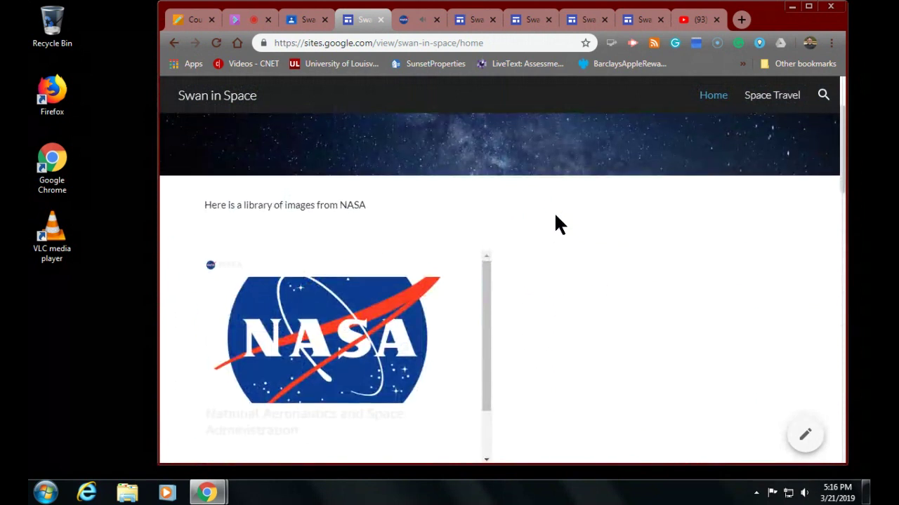
{"action": "scroll", "coordinate": [555, 223], "scroll_direction": "up", "scroll_amount": 2}
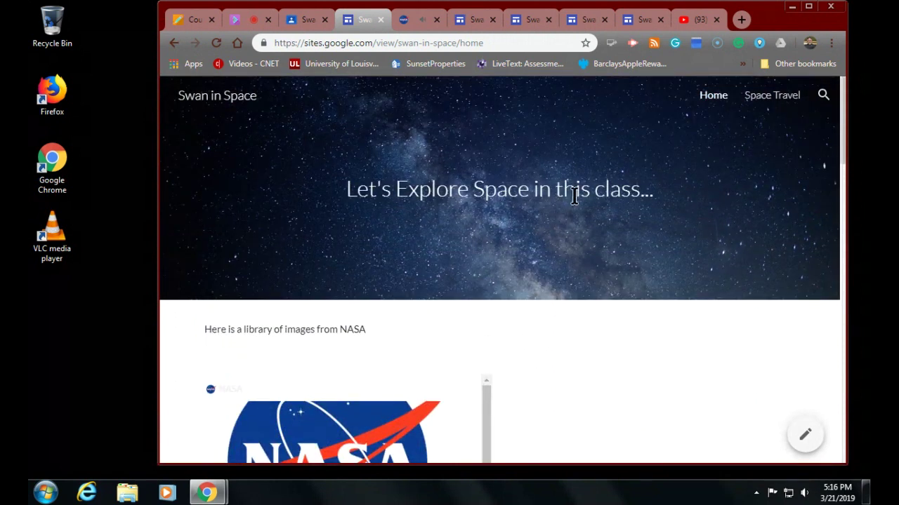
{"action": "scroll", "coordinate": [570, 197], "scroll_direction": "down", "scroll_amount": 1}
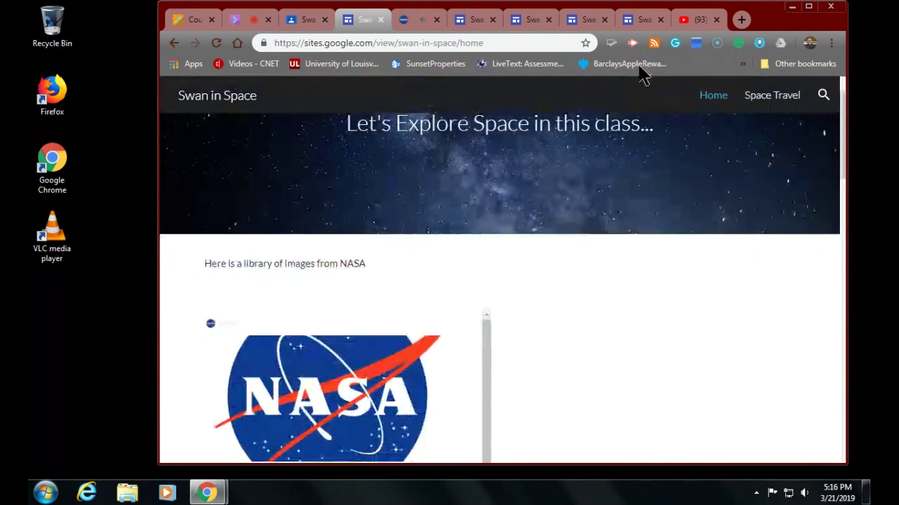
- Look through the Space Travel page's Robotics embed, then go back to Home
{"action": "left_click", "coordinate": [764, 96]}
{"action": "scroll", "coordinate": [453, 207], "scroll_direction": "down", "scroll_amount": 2}
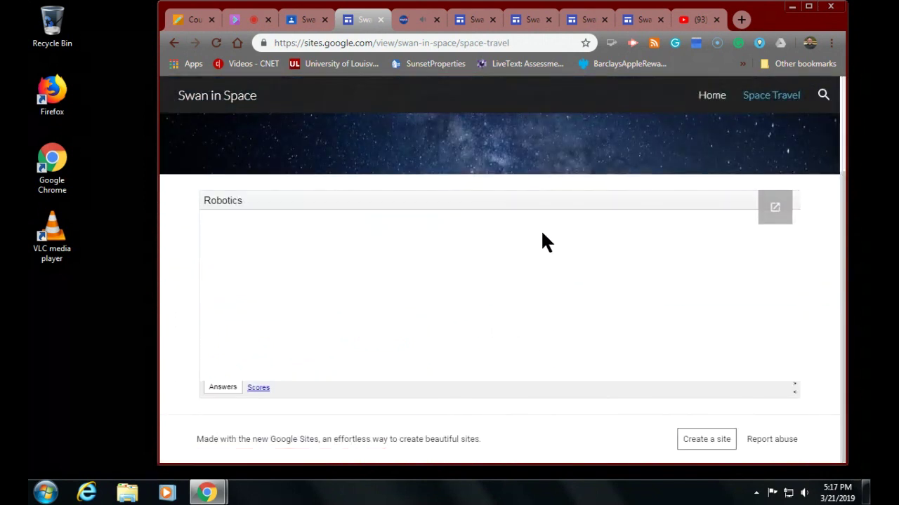
{"action": "scroll", "coordinate": [405, 267], "scroll_direction": "down", "scroll_amount": 3}
{"action": "scroll", "coordinate": [405, 265], "scroll_direction": "up", "scroll_amount": 3}
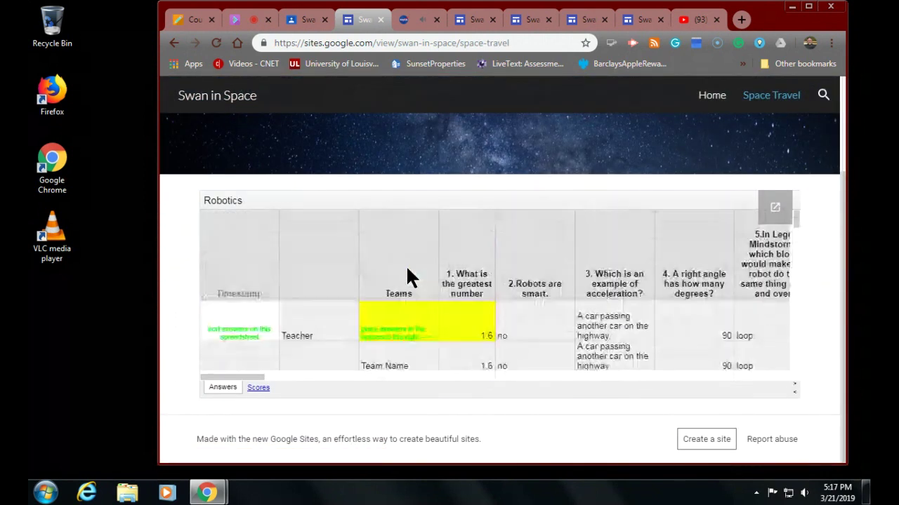
{"action": "scroll", "coordinate": [407, 264], "scroll_direction": "right", "scroll_amount": 4}
{"action": "scroll", "coordinate": [407, 264], "scroll_direction": "left", "scroll_amount": 4}
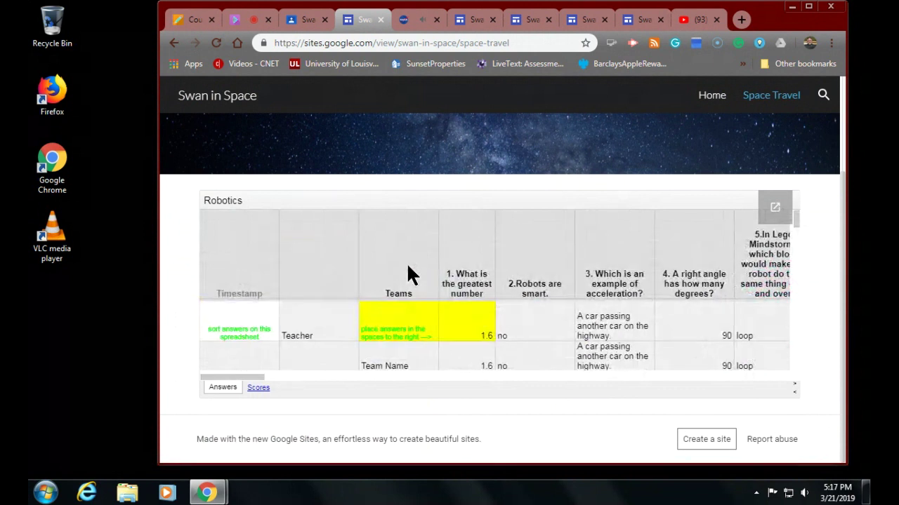
{"action": "scroll", "coordinate": [450, 295], "scroll_direction": "down", "scroll_amount": 5}
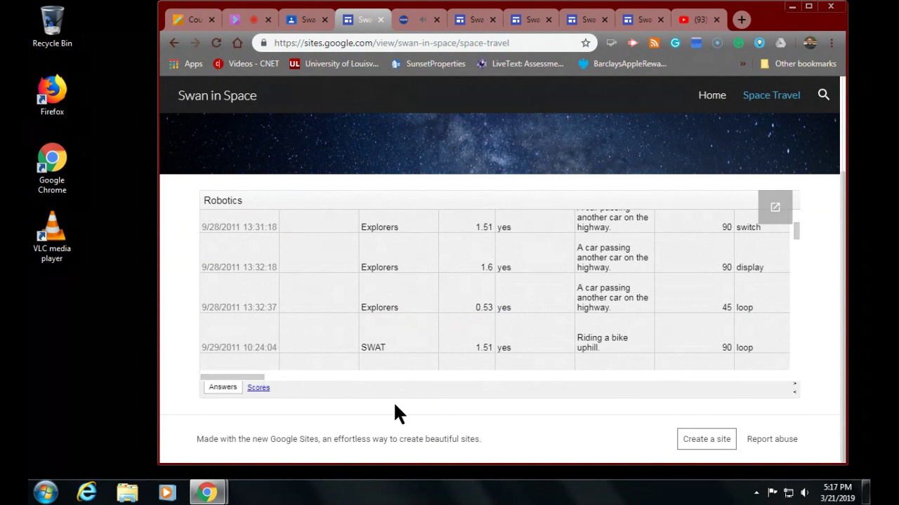
{"action": "scroll", "coordinate": [517, 433], "scroll_direction": "up", "scroll_amount": 5}
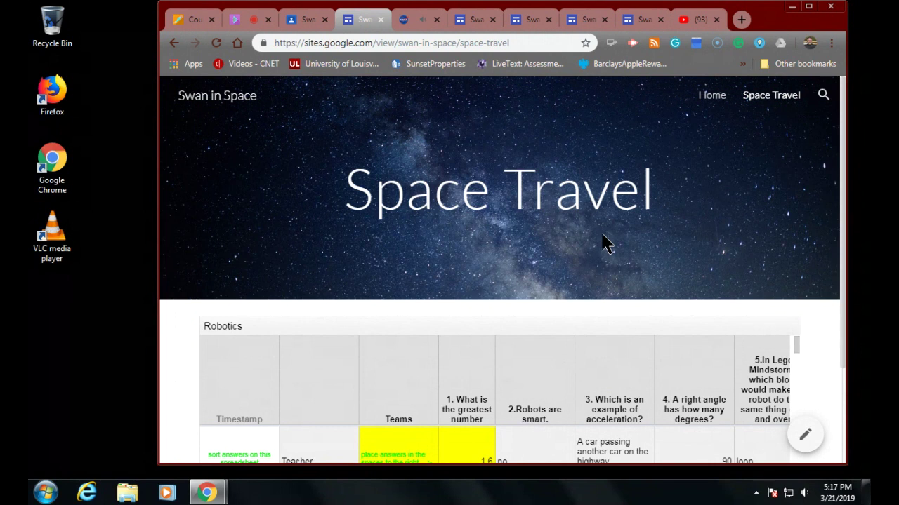
{"action": "left_click", "coordinate": [709, 99]}
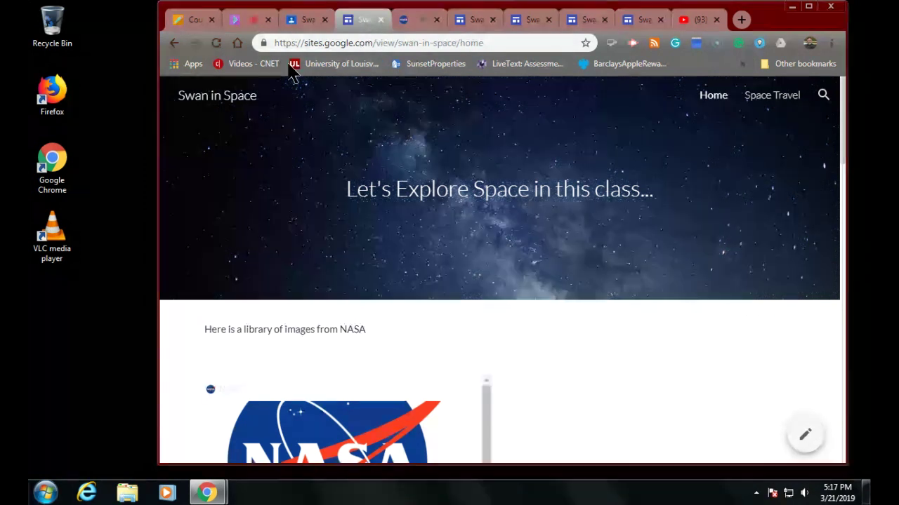
- Open the Blackboard course modules and scroll through the Module 3 readings
{"action": "left_click", "coordinate": [194, 21]}
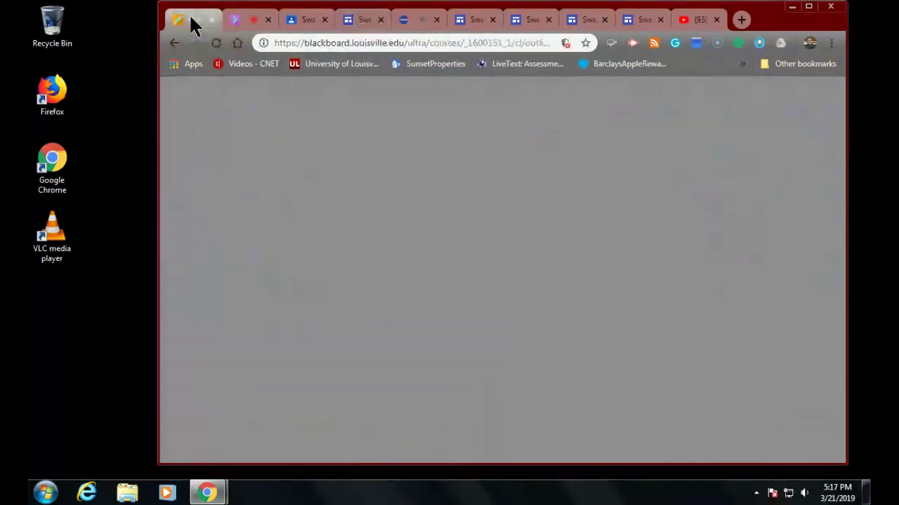
{"action": "left_click", "coordinate": [307, 207]}
{"action": "scroll", "coordinate": [534, 279], "scroll_direction": "down", "scroll_amount": 10}
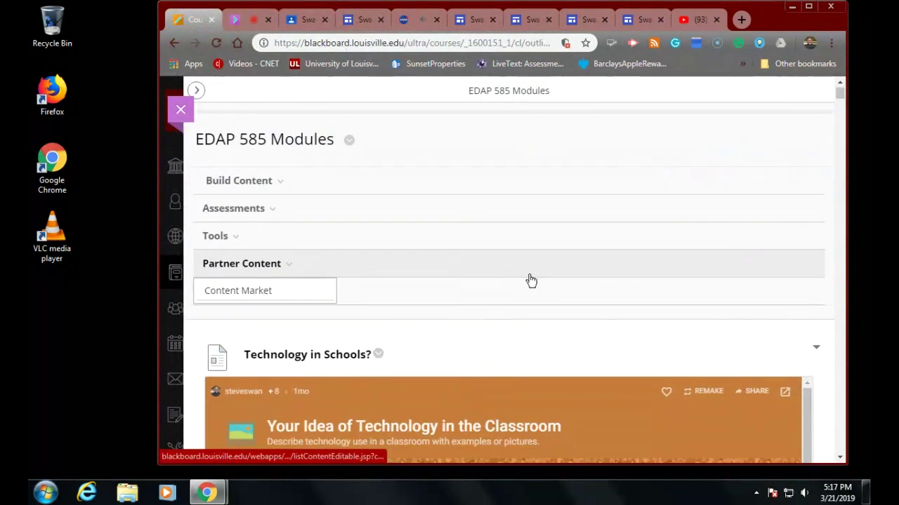
{"action": "scroll", "coordinate": [529, 281], "scroll_direction": "down", "scroll_amount": 20}
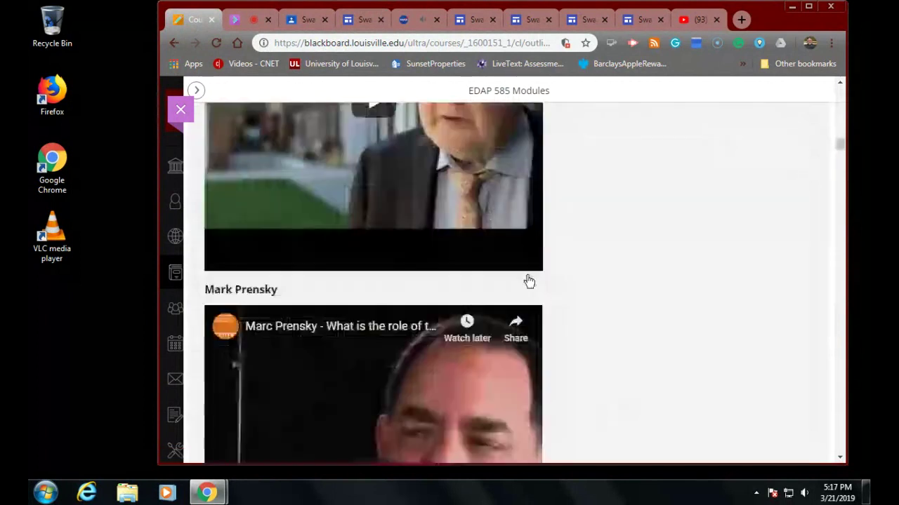
{"action": "scroll", "coordinate": [530, 279], "scroll_direction": "down", "scroll_amount": 15}
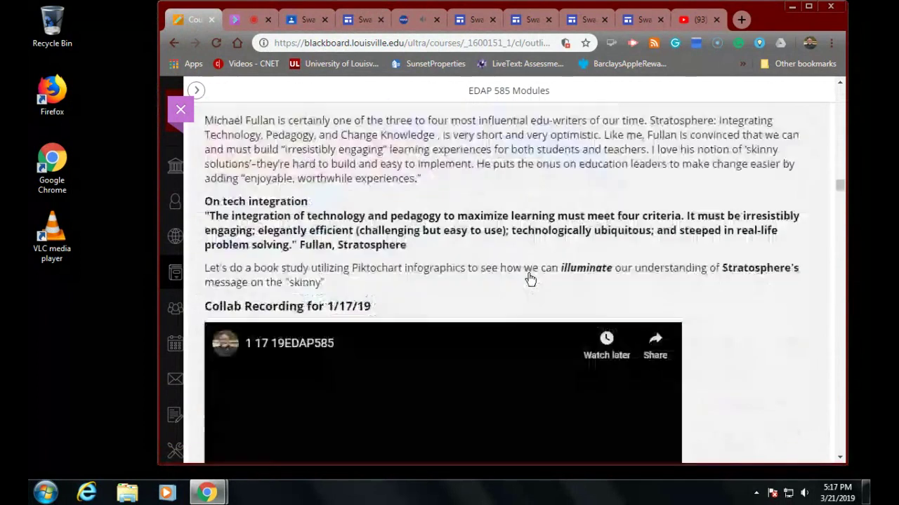
{"action": "scroll", "coordinate": [531, 280], "scroll_direction": "down", "scroll_amount": 15}
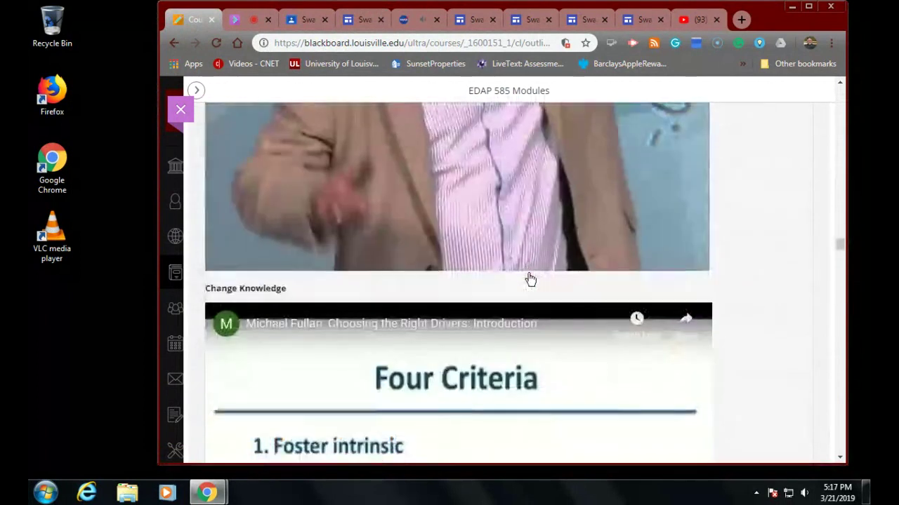
{"action": "scroll", "coordinate": [531, 281], "scroll_direction": "down", "scroll_amount": 20}
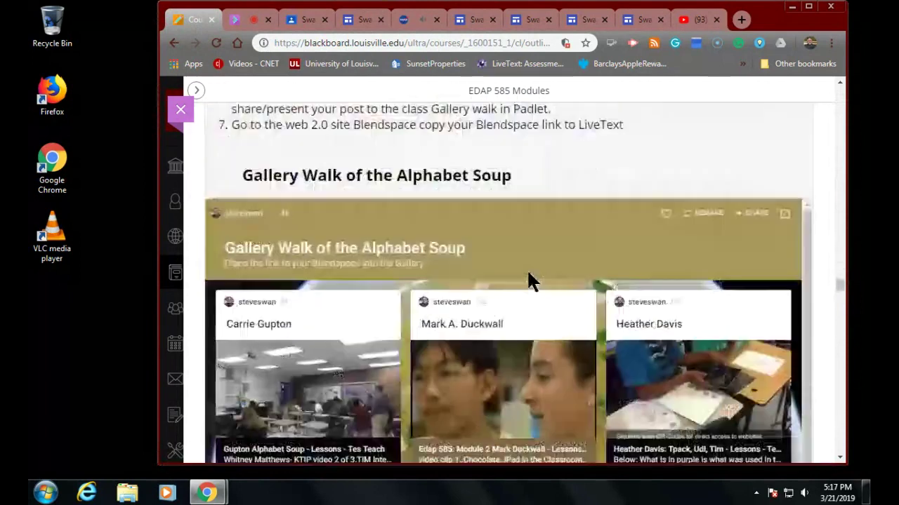
{"action": "scroll", "coordinate": [530, 280], "scroll_direction": "down", "scroll_amount": 1}
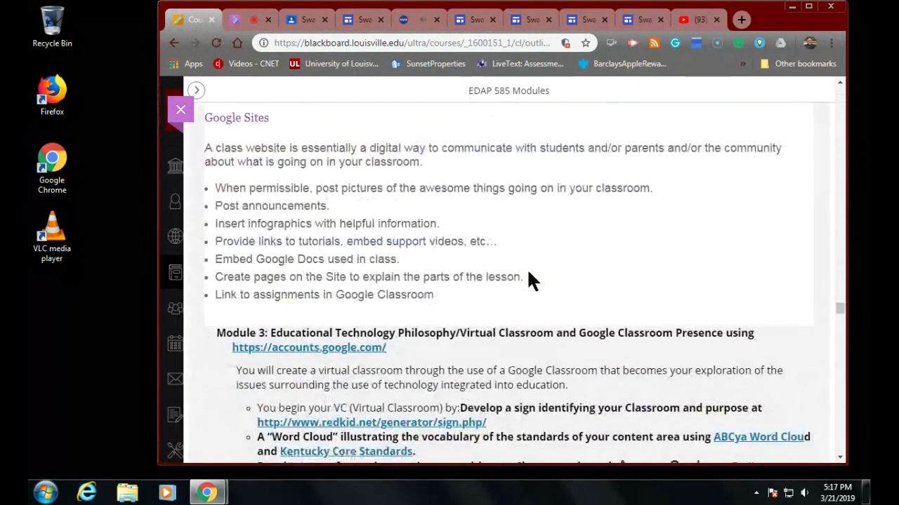
{"action": "scroll", "coordinate": [530, 280], "scroll_direction": "down", "scroll_amount": 3}
{"action": "scroll", "coordinate": [530, 279], "scroll_direction": "up", "scroll_amount": 5}
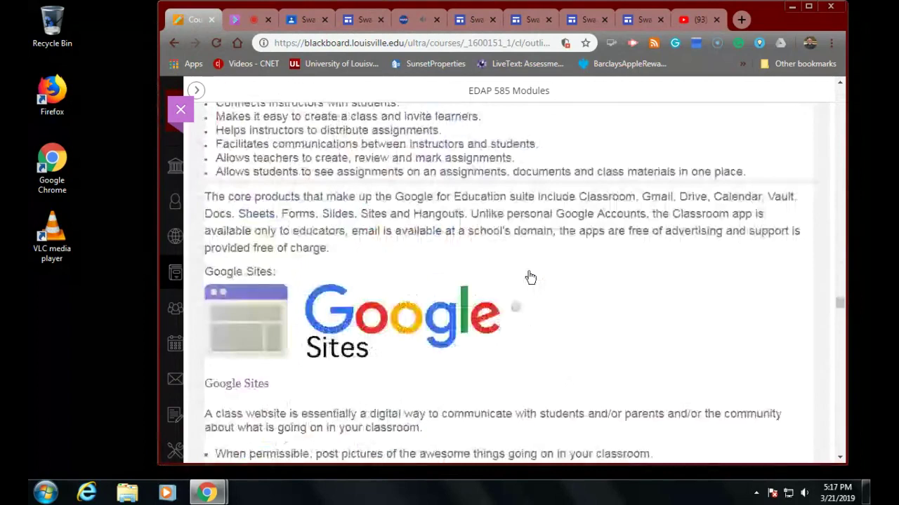
{"action": "scroll", "coordinate": [530, 279], "scroll_direction": "up", "scroll_amount": 2}
{"action": "scroll", "coordinate": [530, 278], "scroll_direction": "up", "scroll_amount": 9}
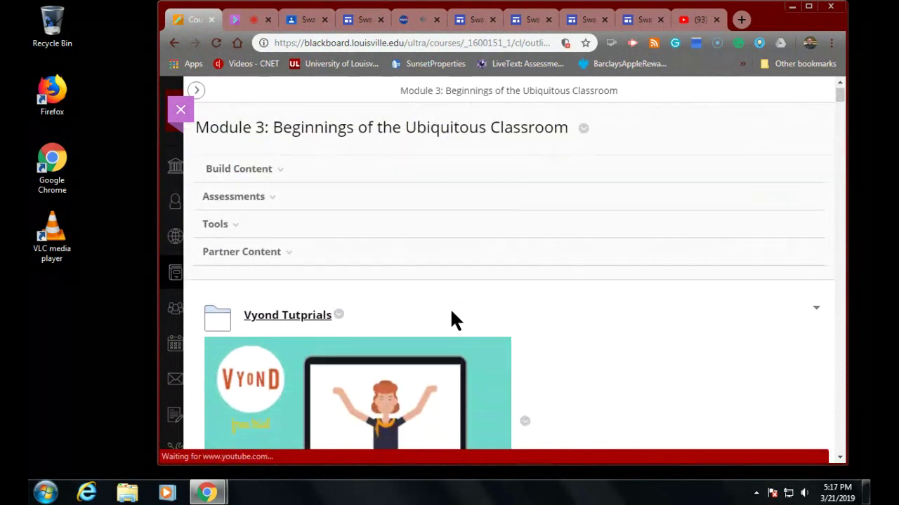
- Review the Google Classroom and Google Sites resources, then view the published Swan in Space site
{"action": "scroll", "coordinate": [451, 314], "scroll_direction": "down", "scroll_amount": 10}
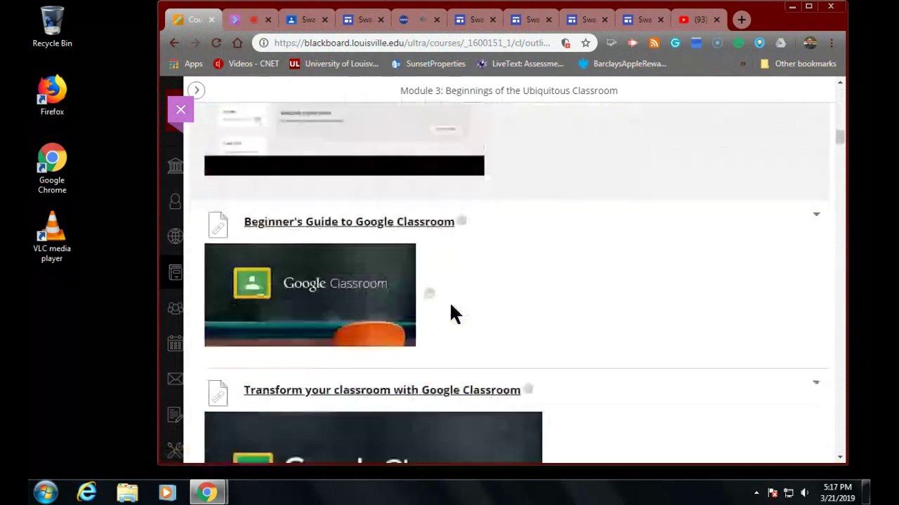
{"action": "scroll", "coordinate": [451, 314], "scroll_direction": "down", "scroll_amount": 7}
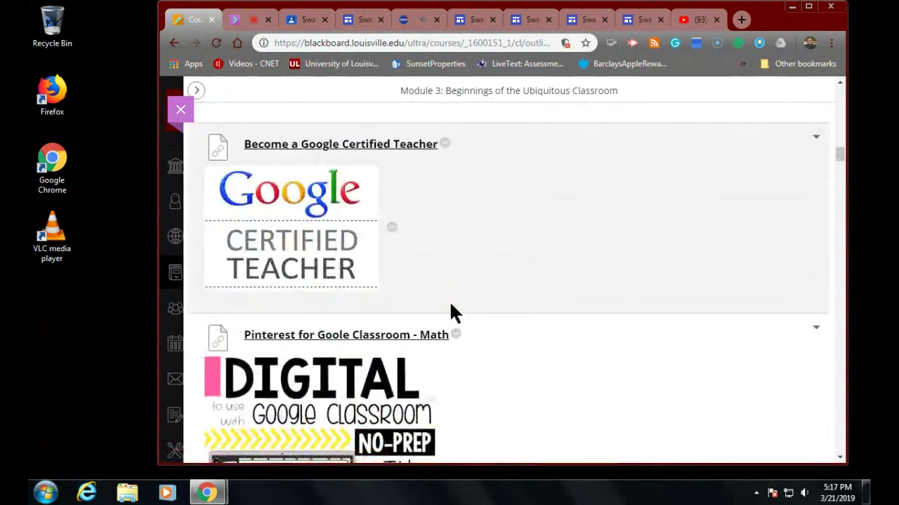
{"action": "scroll", "coordinate": [451, 304], "scroll_direction": "down", "scroll_amount": 7}
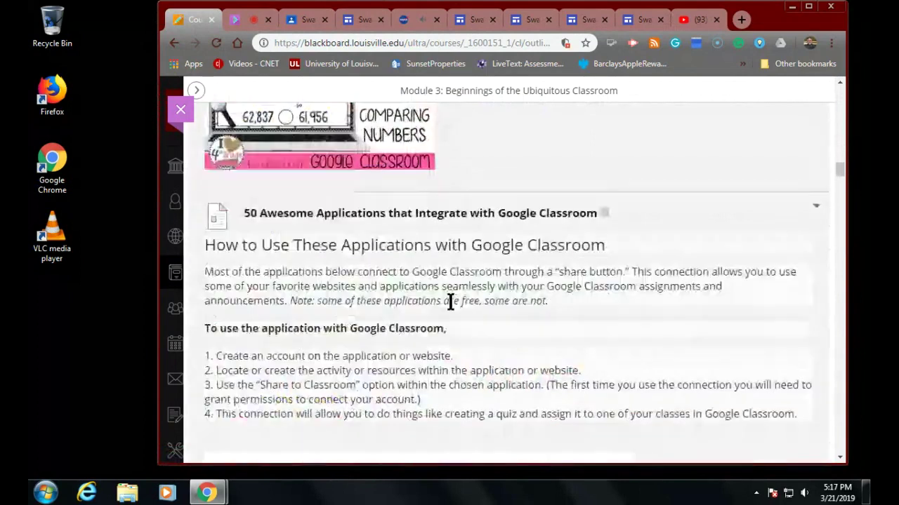
{"action": "scroll", "coordinate": [451, 301], "scroll_direction": "down", "scroll_amount": 20}
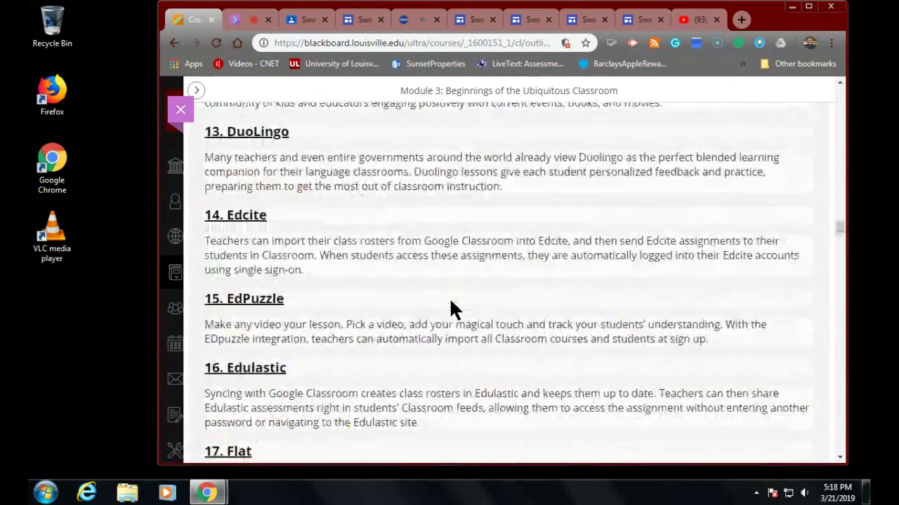
{"action": "scroll", "coordinate": [452, 309], "scroll_direction": "down", "scroll_amount": 20}
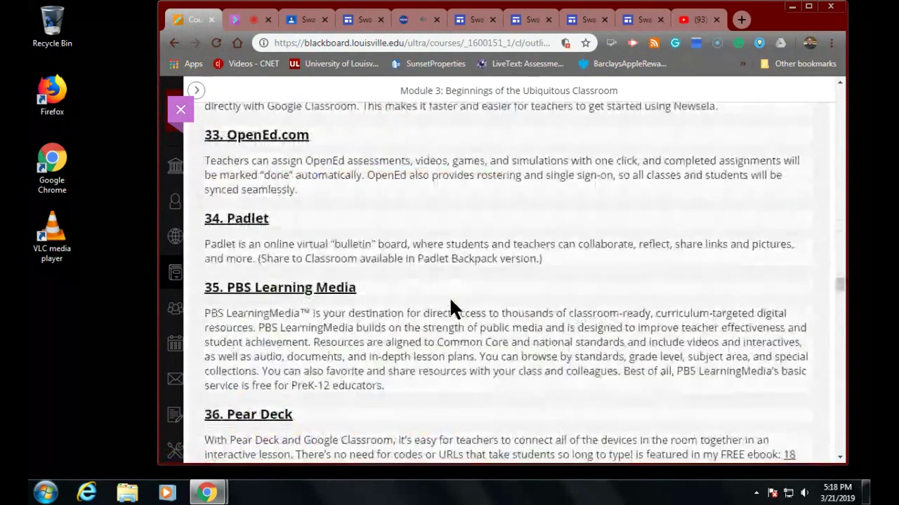
{"action": "scroll", "coordinate": [451, 308], "scroll_direction": "down", "scroll_amount": 16}
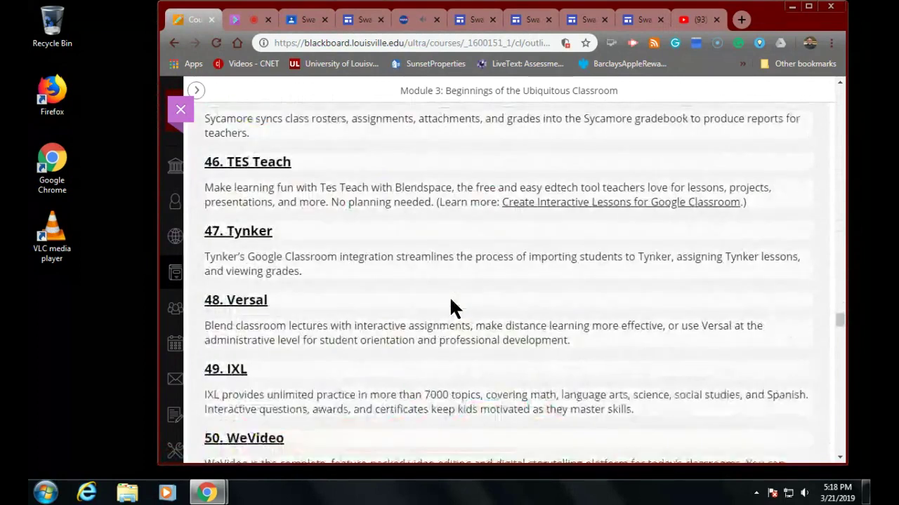
{"action": "scroll", "coordinate": [451, 309], "scroll_direction": "down", "scroll_amount": 6}
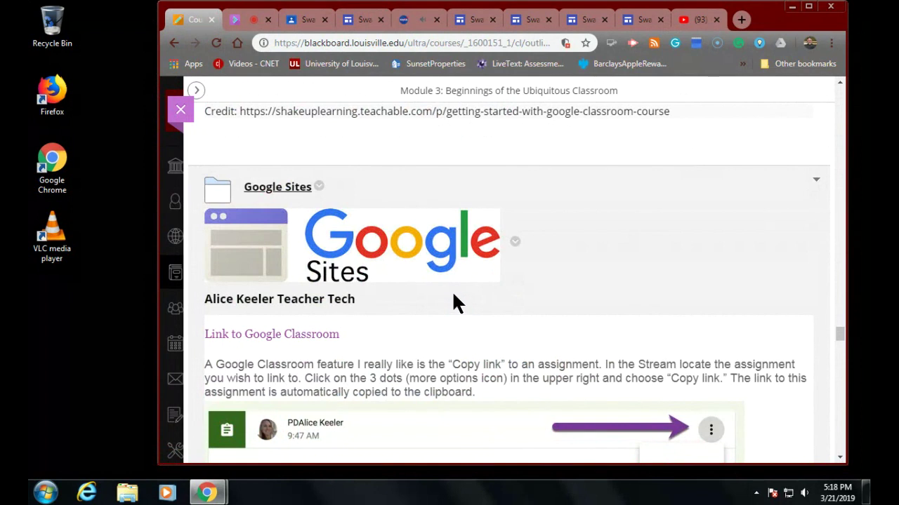
{"action": "scroll", "coordinate": [453, 295], "scroll_direction": "down", "scroll_amount": 2}
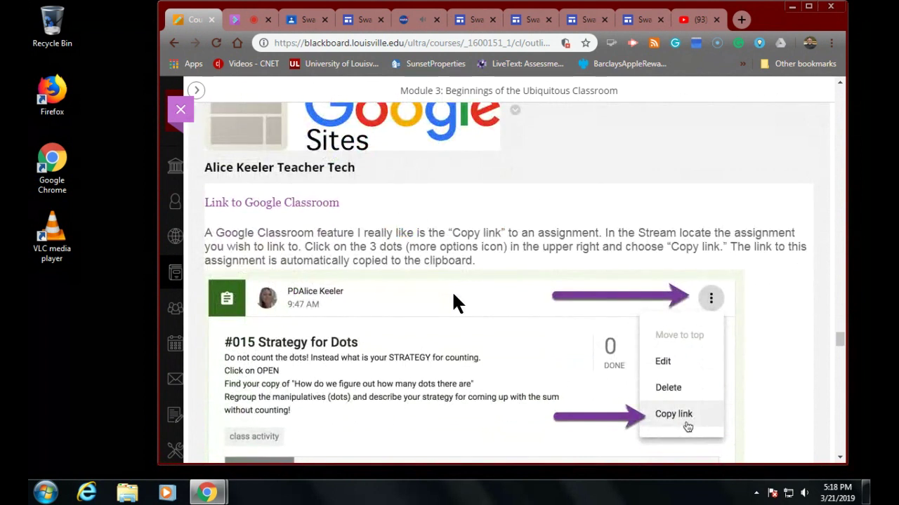
{"action": "scroll", "coordinate": [452, 295], "scroll_direction": "down", "scroll_amount": 4}
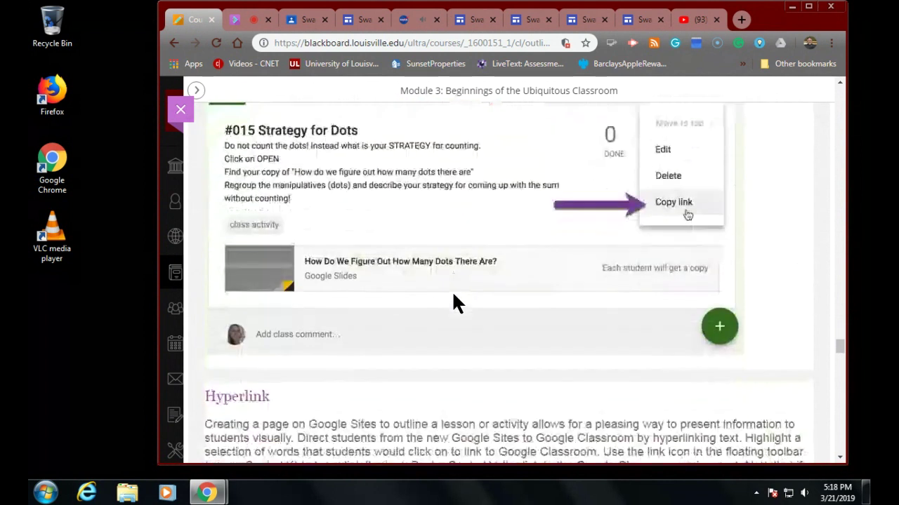
{"action": "scroll", "coordinate": [453, 301], "scroll_direction": "down", "scroll_amount": 2}
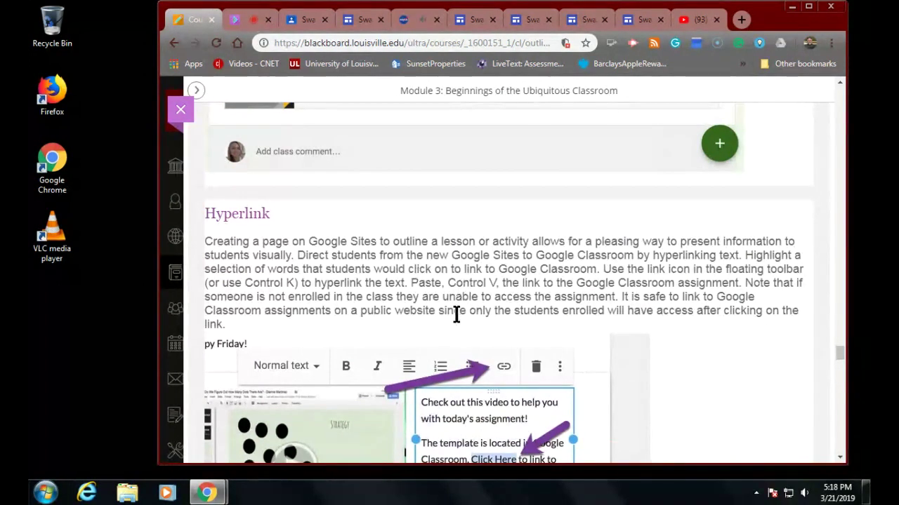
{"action": "scroll", "coordinate": [479, 307], "scroll_direction": "down", "scroll_amount": 2}
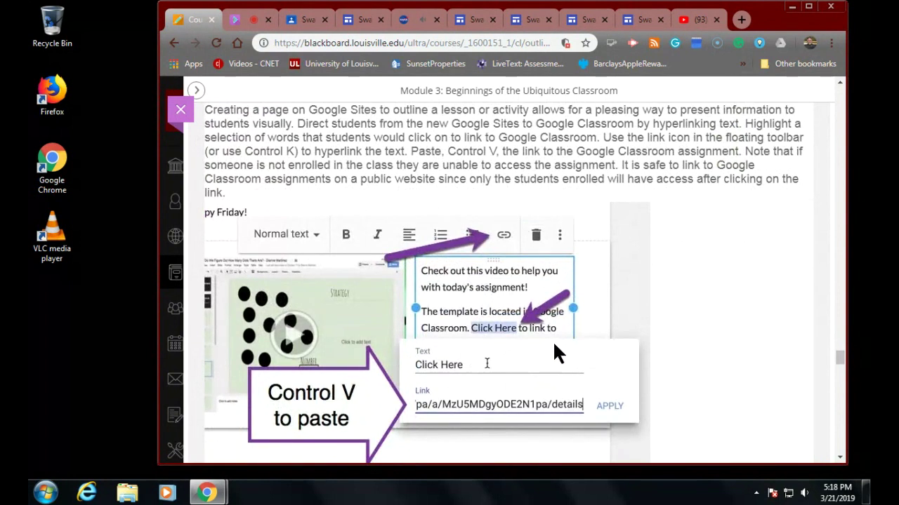
{"action": "scroll", "coordinate": [553, 340], "scroll_direction": "up", "scroll_amount": 8}
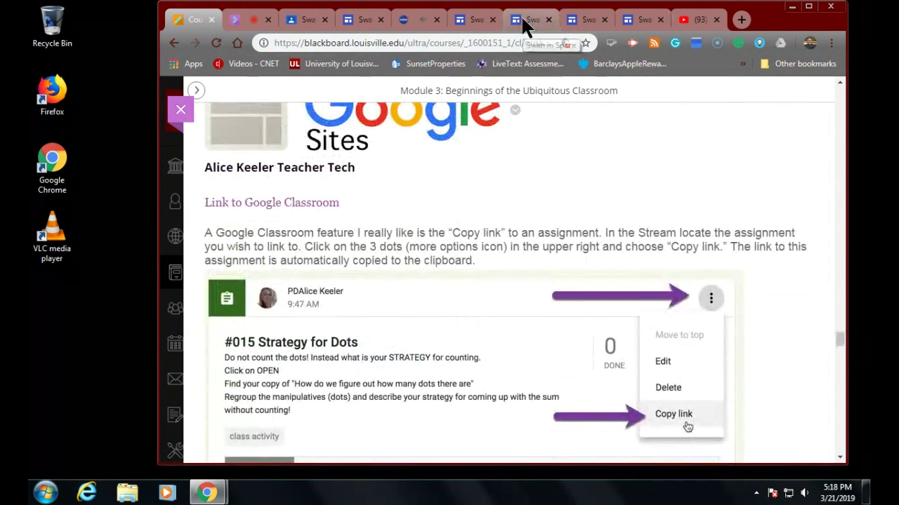
{"action": "left_click", "coordinate": [525, 21]}
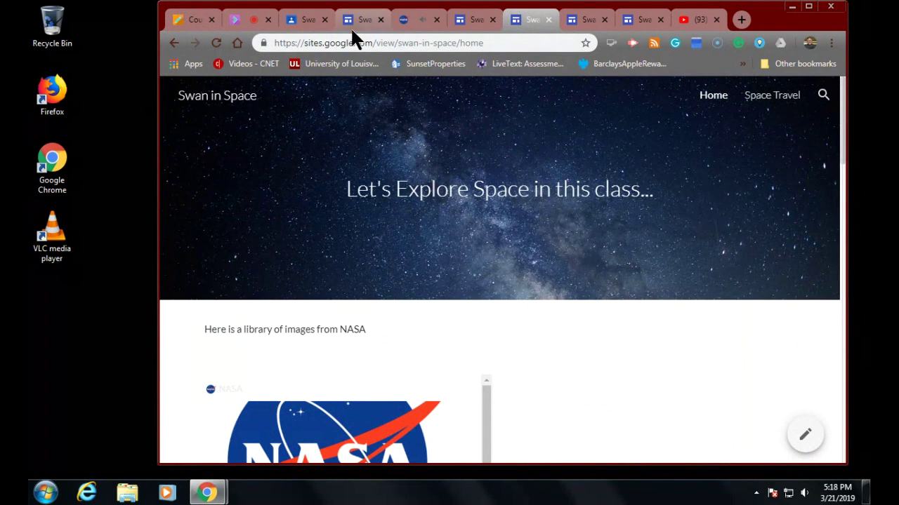
- Copy the Space is scary assignment link from Swan Science, then return to the Sites editor
{"action": "left_click", "coordinate": [309, 23]}
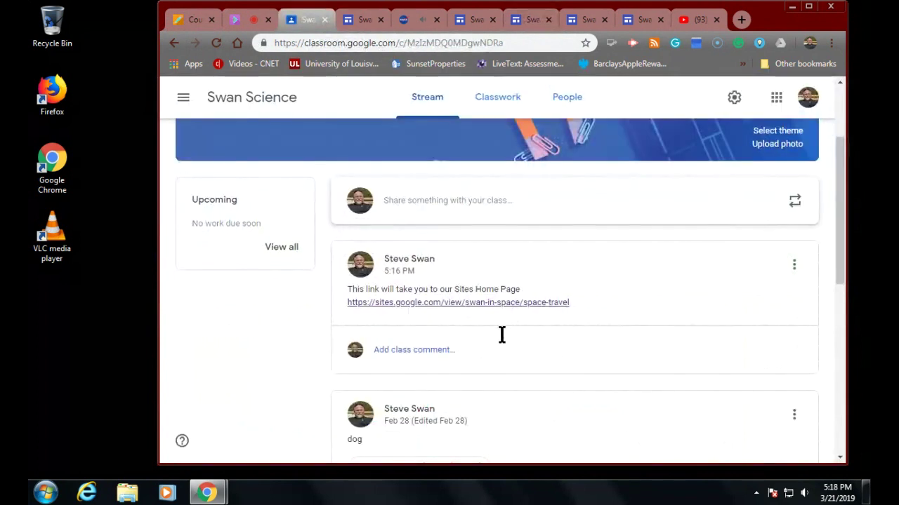
{"action": "scroll", "coordinate": [505, 337], "scroll_direction": "down", "scroll_amount": 2}
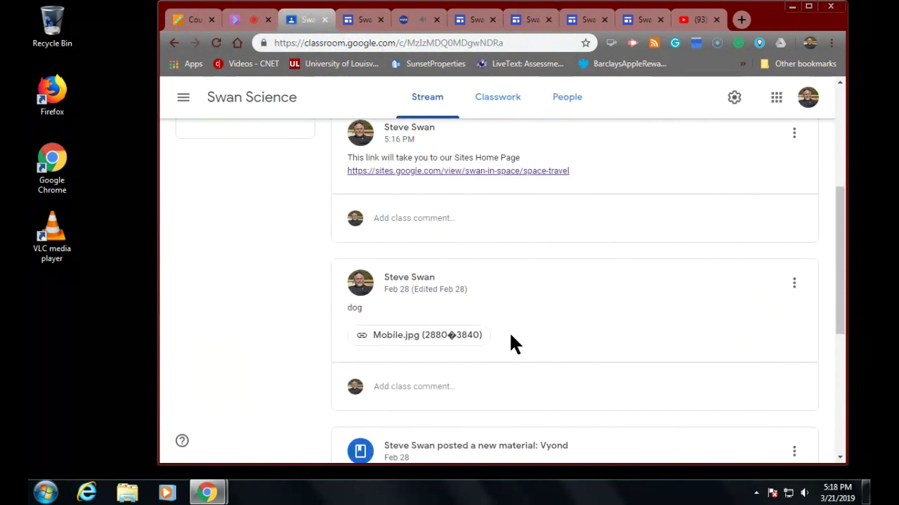
{"action": "scroll", "coordinate": [511, 335], "scroll_direction": "down", "scroll_amount": 3}
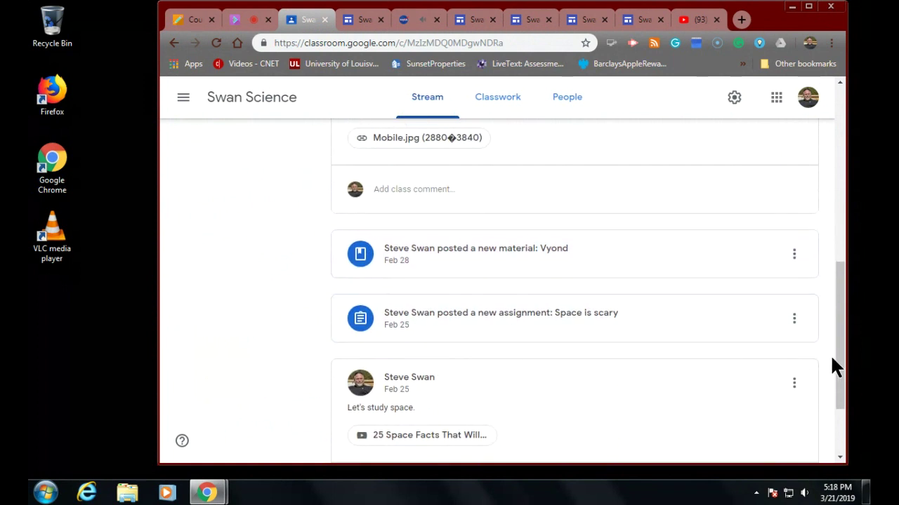
{"action": "left_click", "coordinate": [795, 325]}
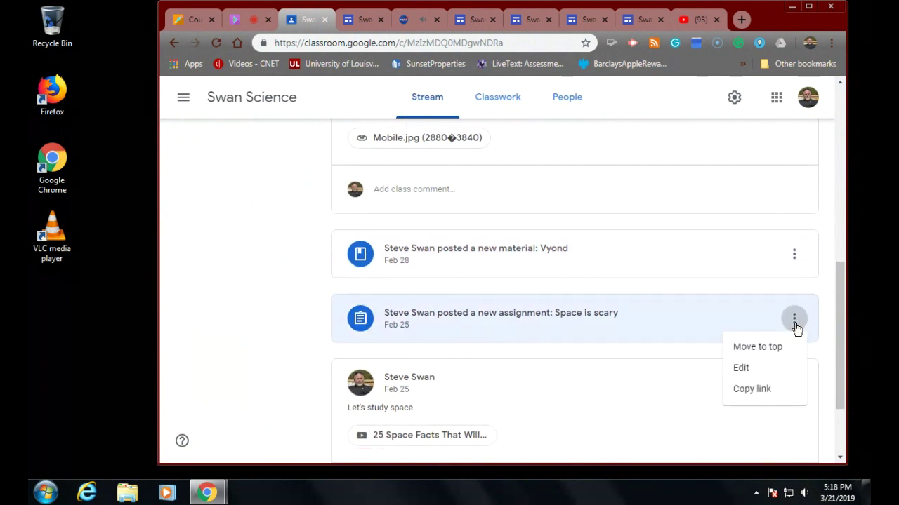
{"action": "left_click", "coordinate": [740, 394]}
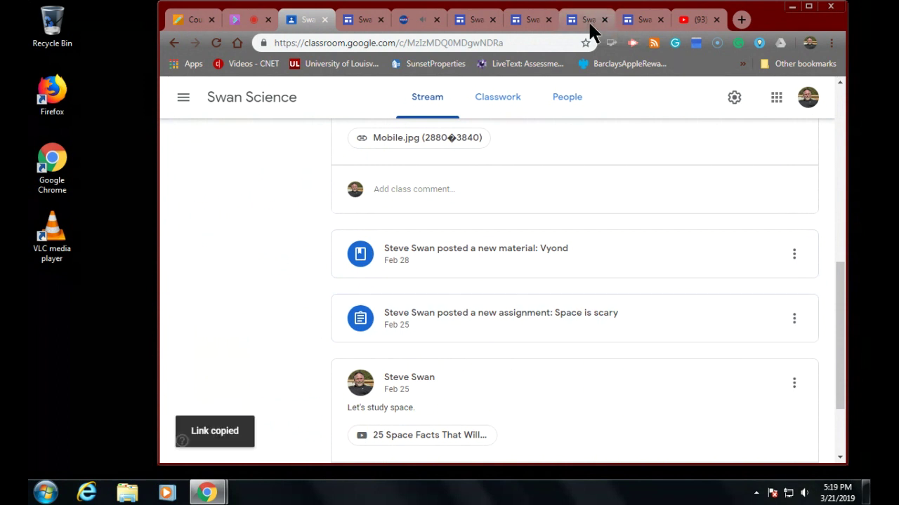
{"action": "left_click", "coordinate": [471, 19]}
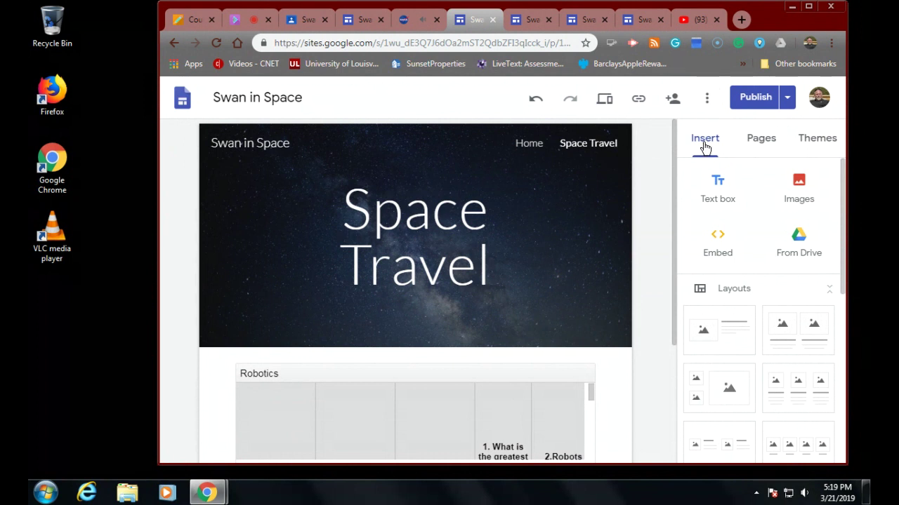
{"action": "scroll", "coordinate": [716, 219], "scroll_direction": "down", "scroll_amount": 2}
{"action": "scroll", "coordinate": [716, 218], "scroll_direction": "up", "scroll_amount": 2}
{"action": "left_click", "coordinate": [640, 101]}
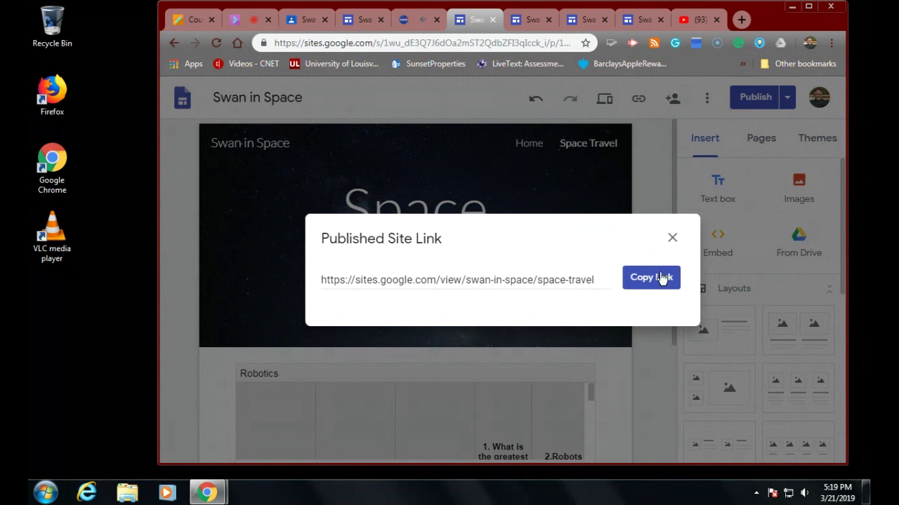
{"action": "left_click", "coordinate": [671, 238]}
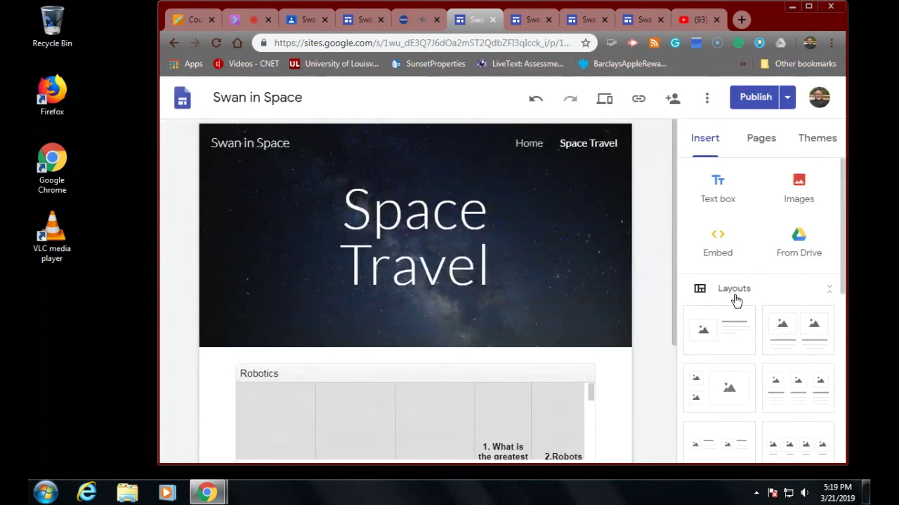
{"action": "scroll", "coordinate": [737, 298], "scroll_direction": "down", "scroll_amount": 5}
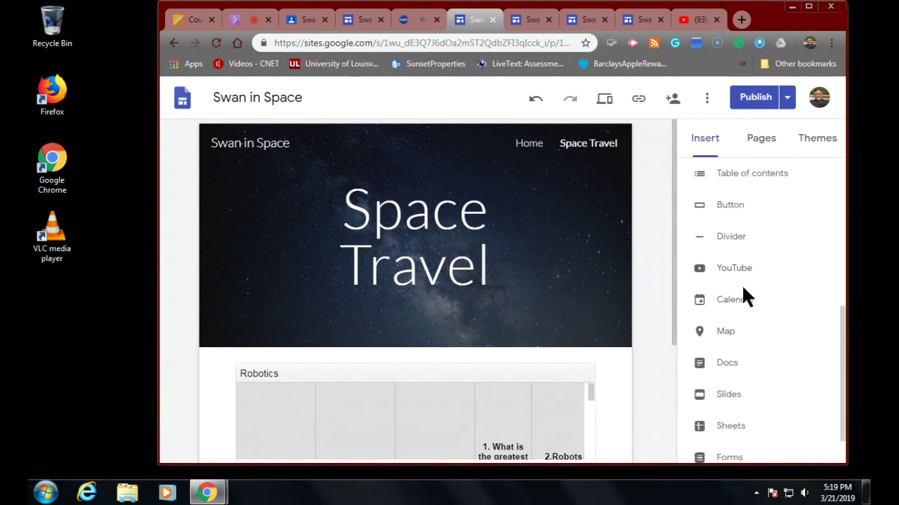
{"action": "scroll", "coordinate": [746, 298], "scroll_direction": "down", "scroll_amount": 1}
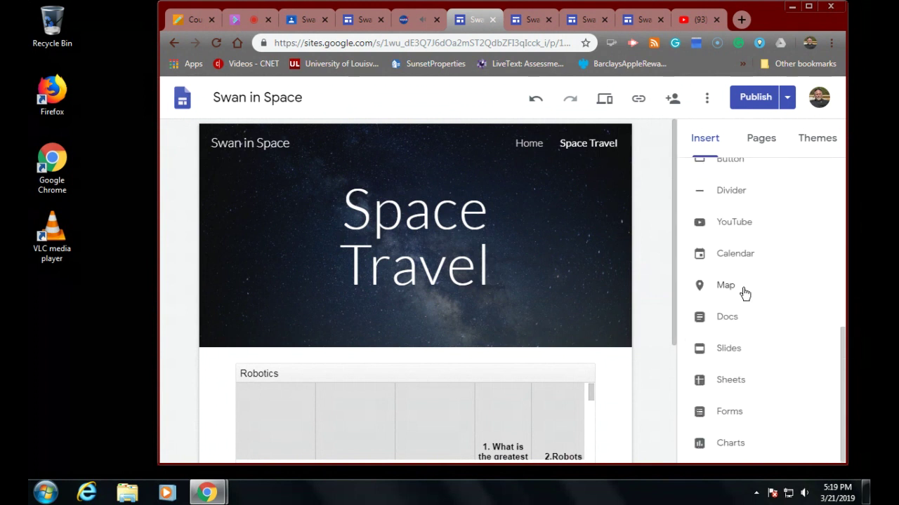
{"action": "scroll", "coordinate": [744, 294], "scroll_direction": "up", "scroll_amount": 3}
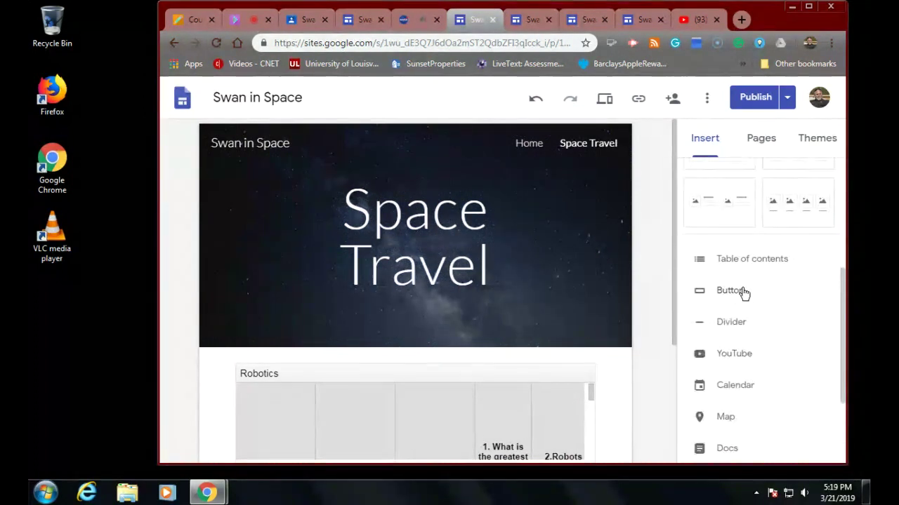
{"action": "scroll", "coordinate": [745, 294], "scroll_direction": "down", "scroll_amount": 1}
{"action": "scroll", "coordinate": [745, 293], "scroll_direction": "down", "scroll_amount": 2}
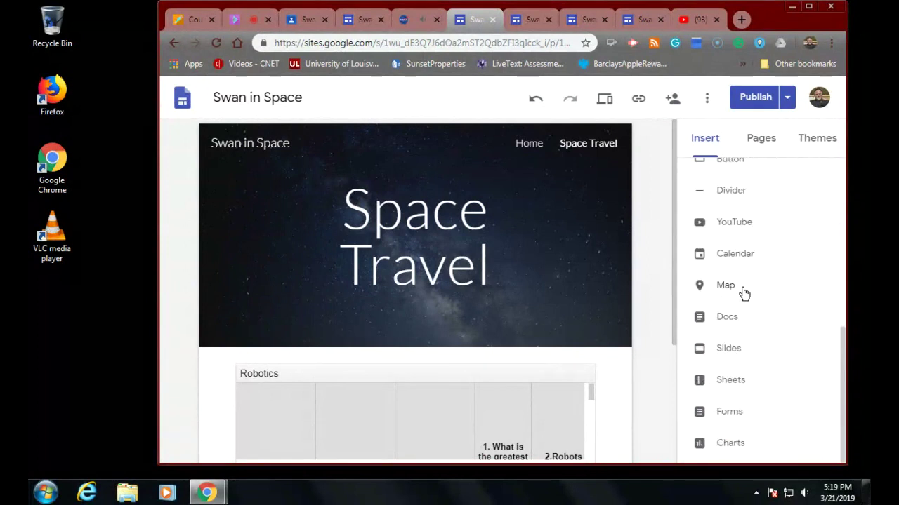
{"action": "scroll", "coordinate": [746, 399], "scroll_direction": "up", "scroll_amount": 2}
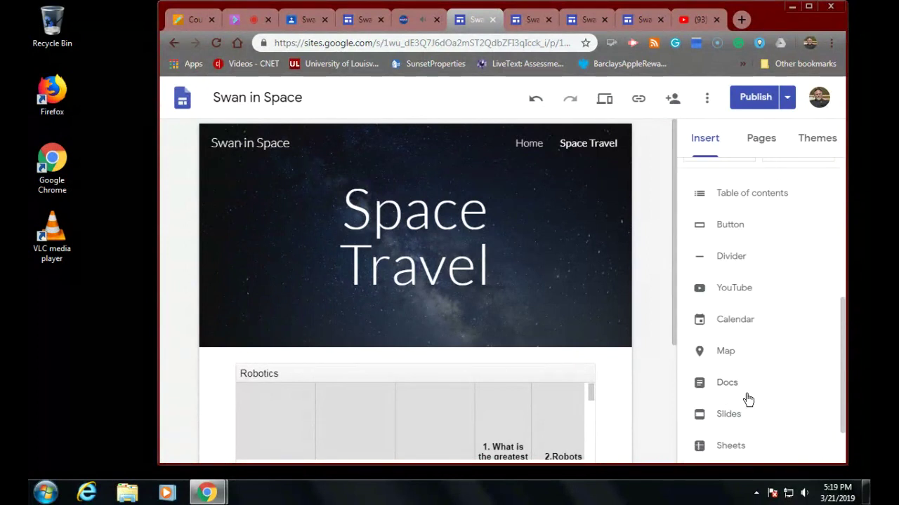
{"action": "scroll", "coordinate": [746, 397], "scroll_direction": "up", "scroll_amount": 6}
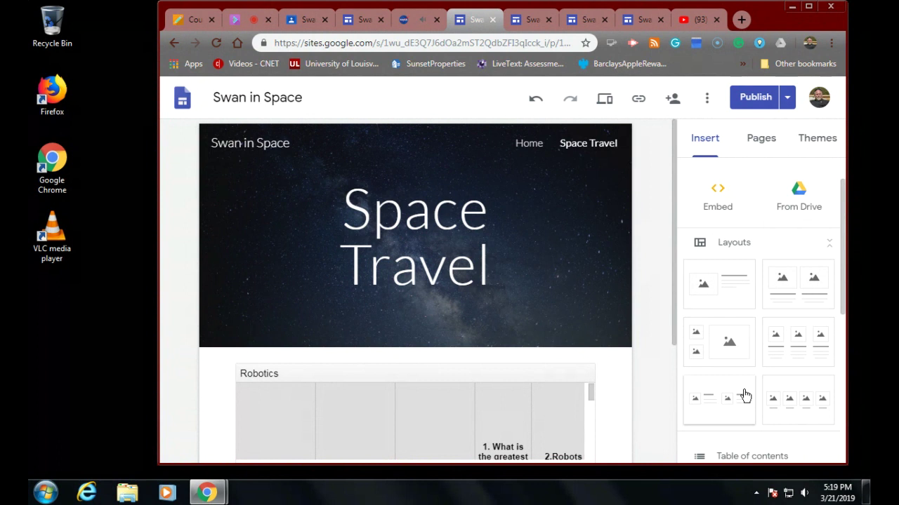
{"action": "scroll", "coordinate": [744, 397], "scroll_direction": "up", "scroll_amount": 2}
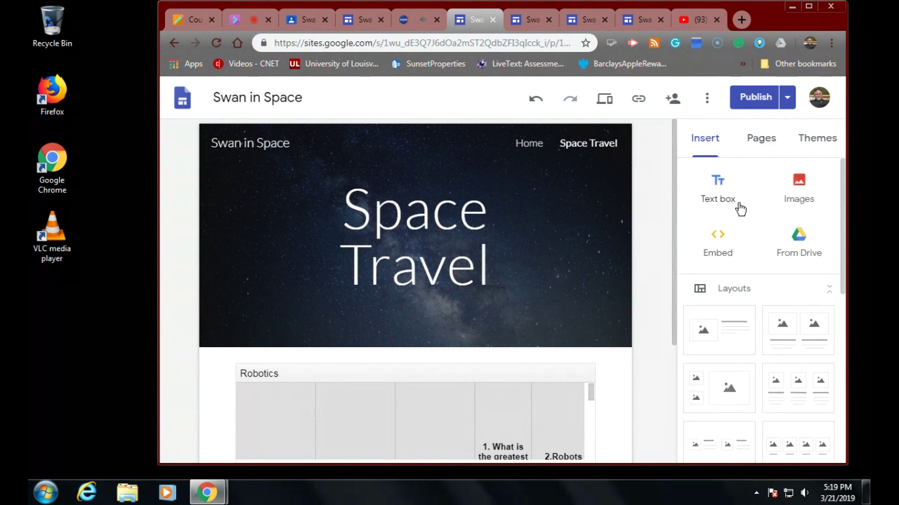
{"action": "scroll", "coordinate": [745, 254], "scroll_direction": "down", "scroll_amount": 2}
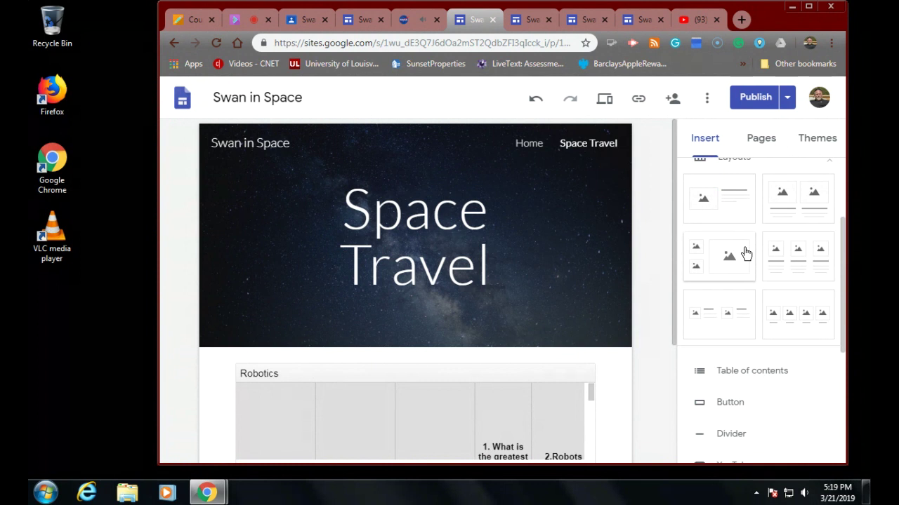
{"action": "scroll", "coordinate": [745, 253], "scroll_direction": "down", "scroll_amount": 3}
{"action": "scroll", "coordinate": [341, 351], "scroll_direction": "down", "scroll_amount": 3}
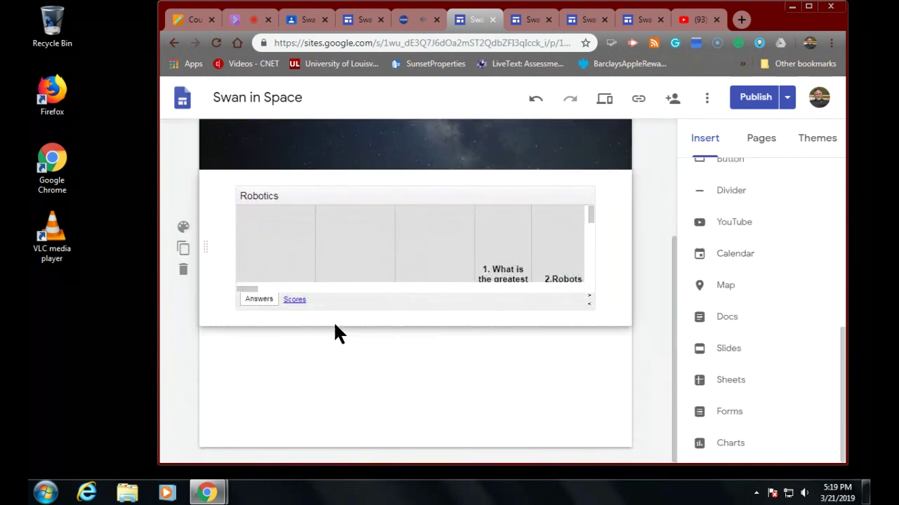
{"action": "scroll", "coordinate": [760, 316], "scroll_direction": "up", "scroll_amount": 4}
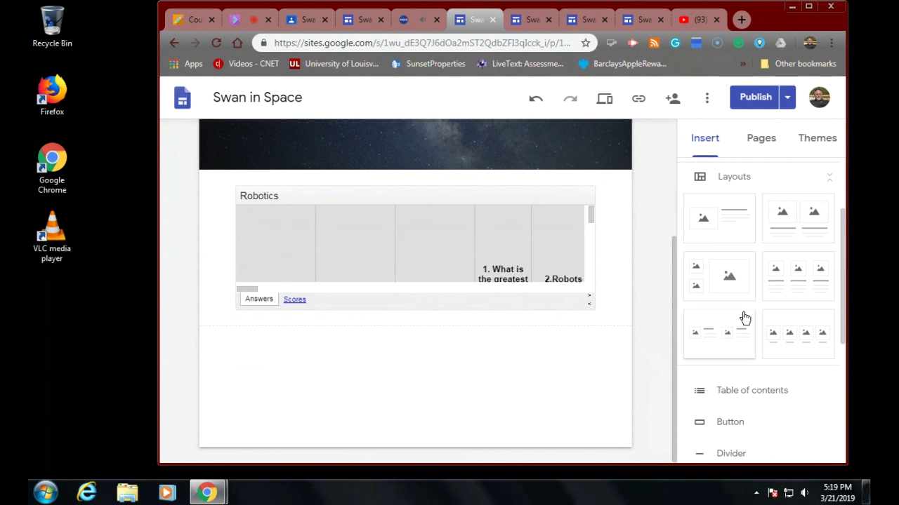
{"action": "scroll", "coordinate": [742, 317], "scroll_direction": "up", "scroll_amount": 2}
- Add a text box holding the Classroom assignment link below the Robotics section, then republish
{"action": "left_click", "coordinate": [718, 187]}
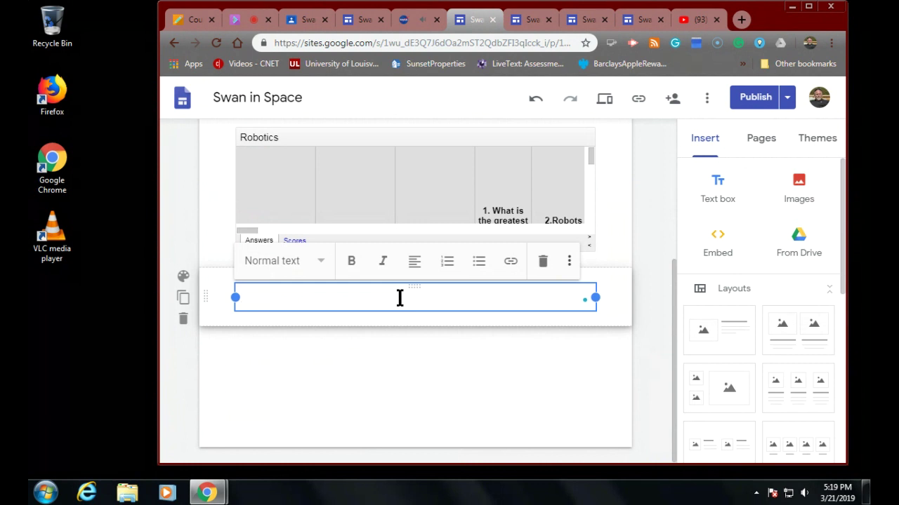
{"action": "type", "text": "https://classroom.google.com/c/MzIzMDQ0MDgwNDRa/a/MzIzMDQ0MDgyMzNa/details"}
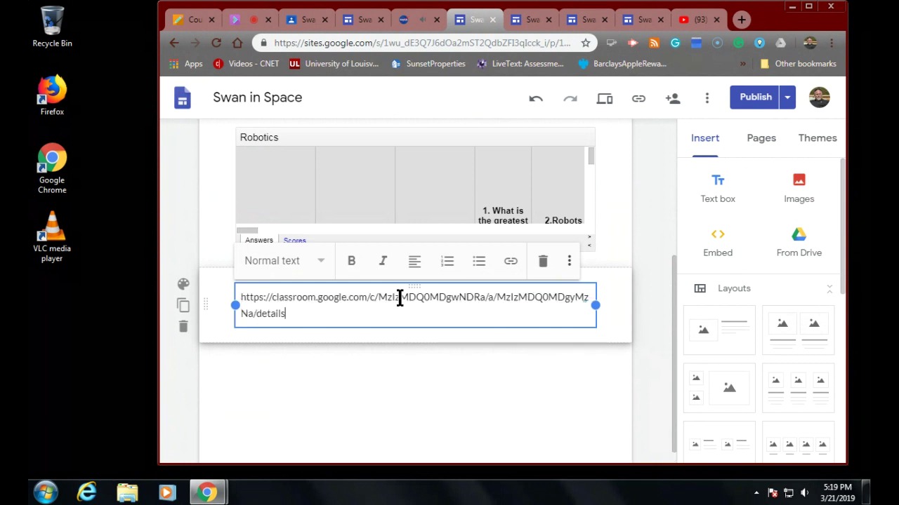
{"action": "left_click", "coordinate": [450, 392]}
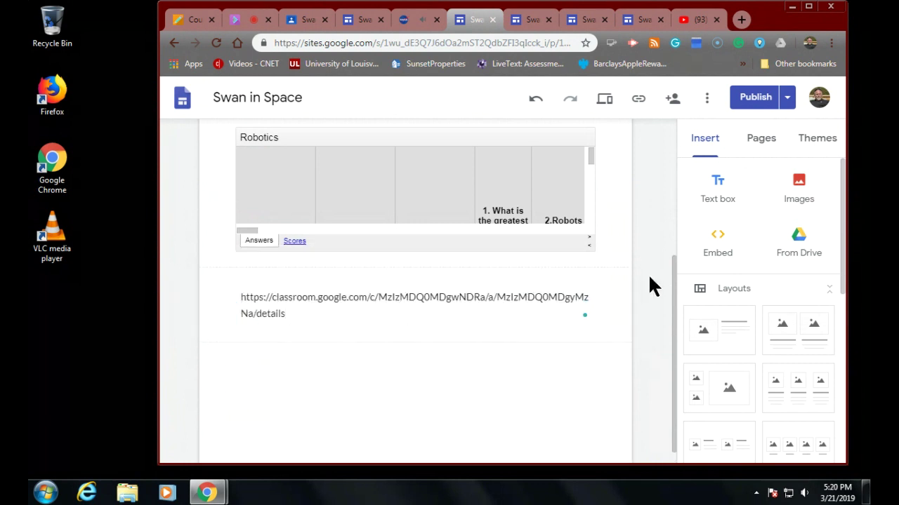
{"action": "left_click", "coordinate": [753, 97]}
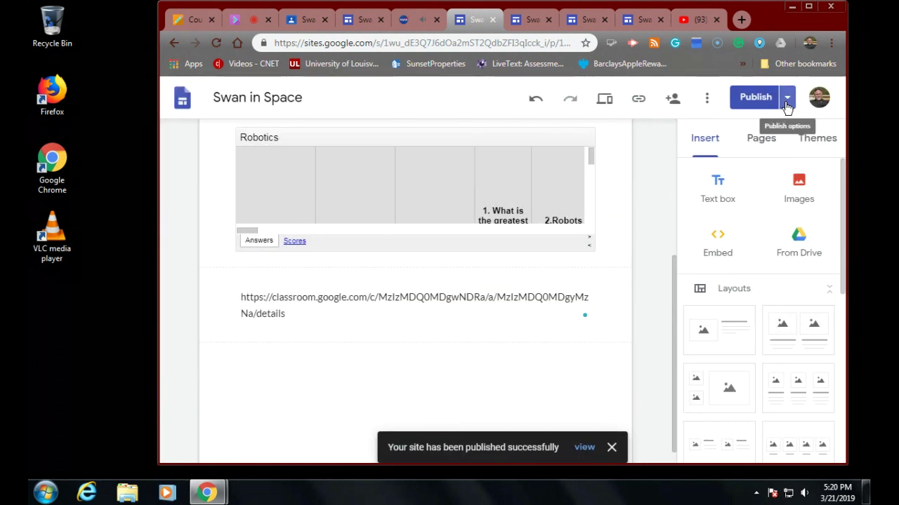
{"action": "left_click", "coordinate": [787, 102]}
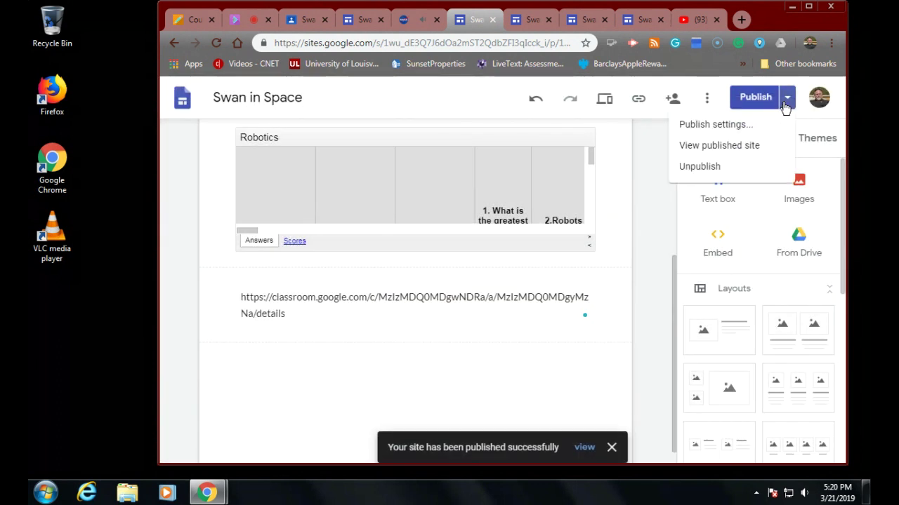
{"action": "left_click", "coordinate": [704, 147]}
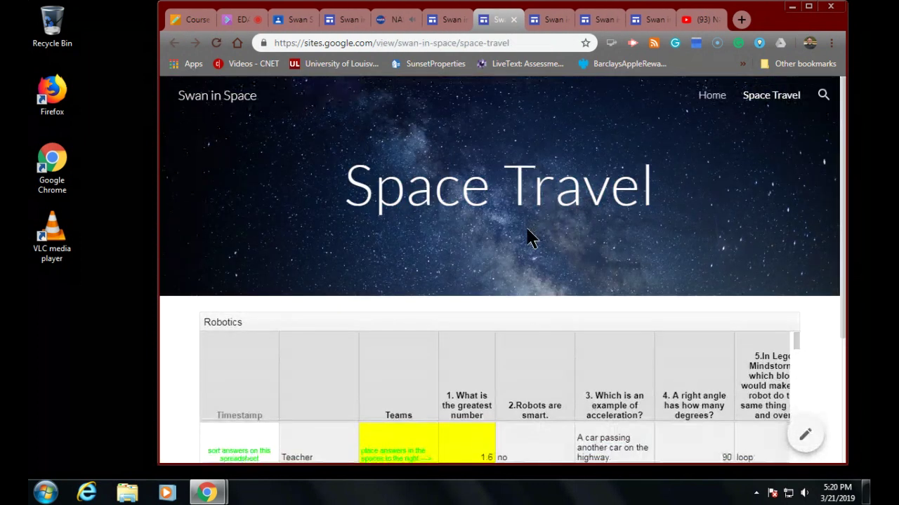
{"action": "scroll", "coordinate": [528, 236], "scroll_direction": "down", "scroll_amount": 10}
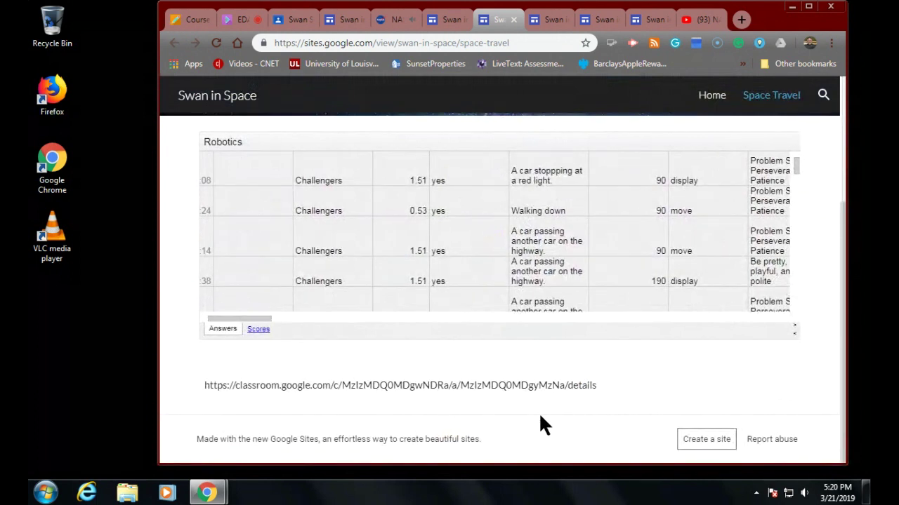
{"action": "scroll", "coordinate": [575, 421], "scroll_direction": "up", "scroll_amount": 3}
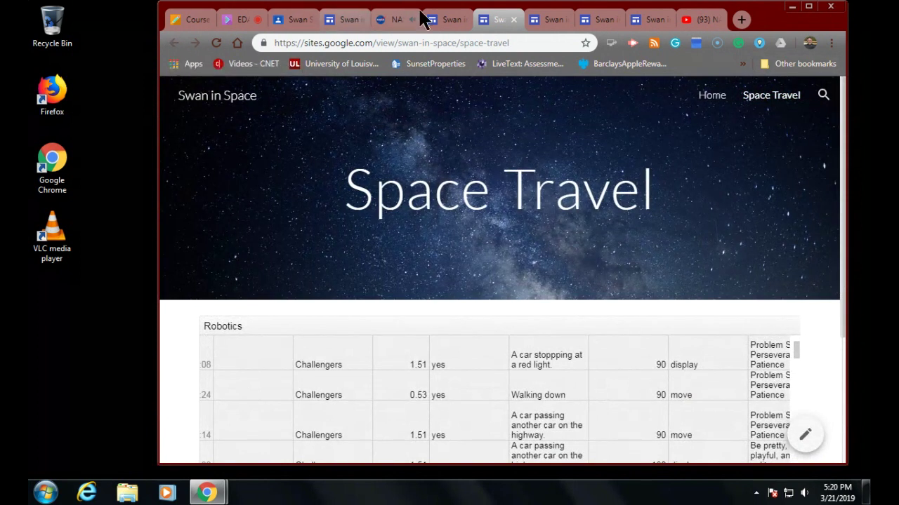
{"action": "left_click", "coordinate": [453, 21]}
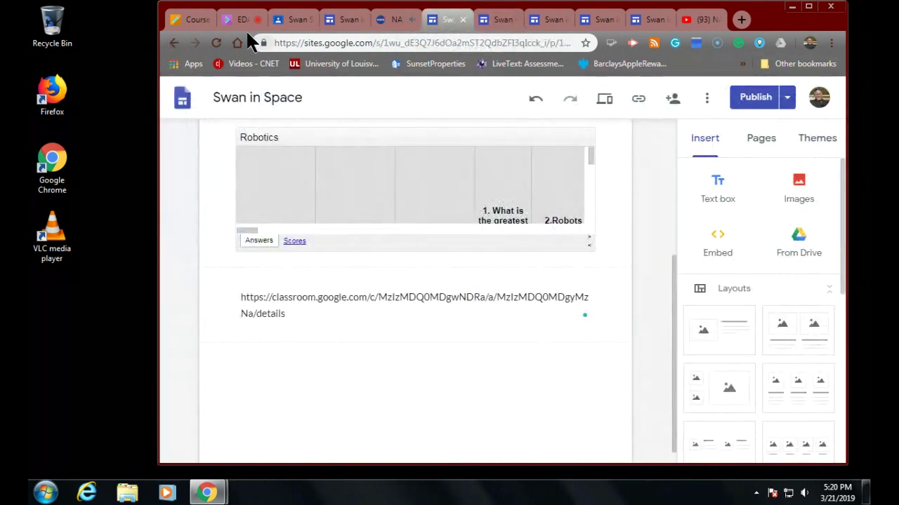
- Copy the Space is scary assignment link again and return to the published Space Travel page
{"action": "left_click", "coordinate": [292, 21]}
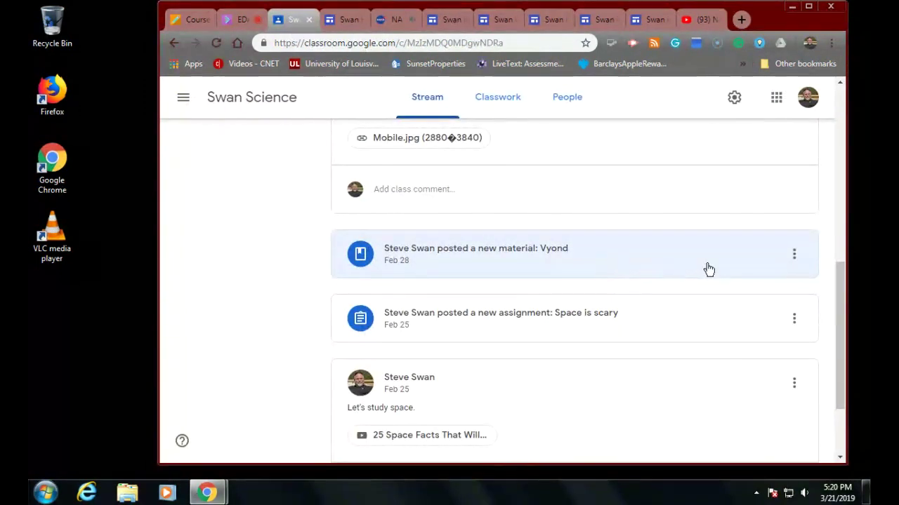
{"action": "left_click", "coordinate": [792, 323]}
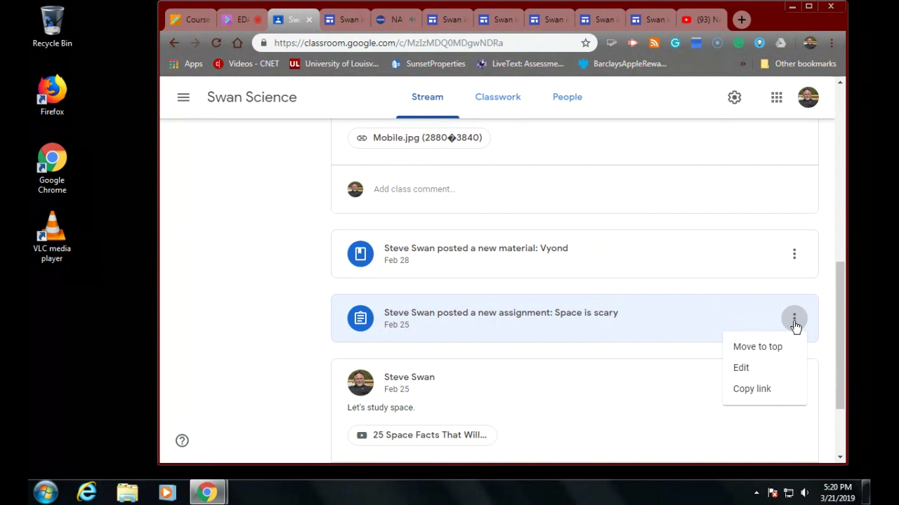
{"action": "left_click", "coordinate": [751, 388]}
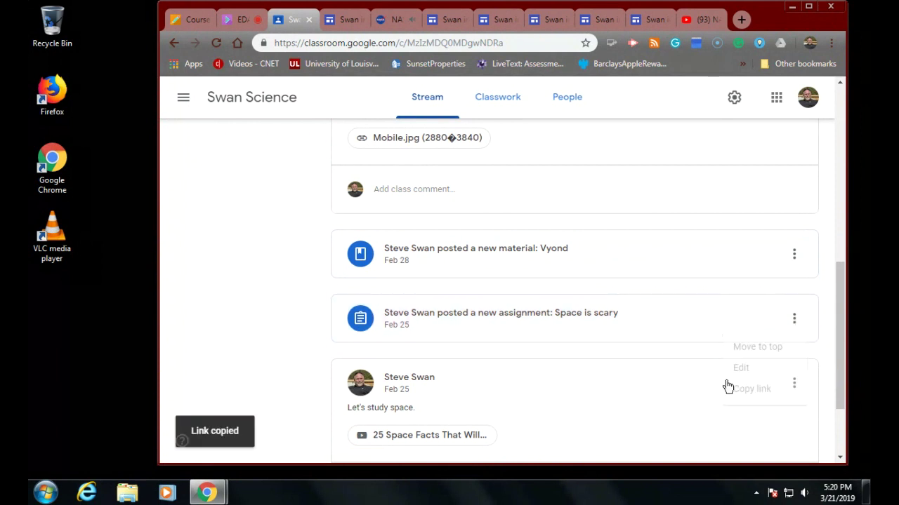
{"action": "left_click", "coordinate": [486, 19]}
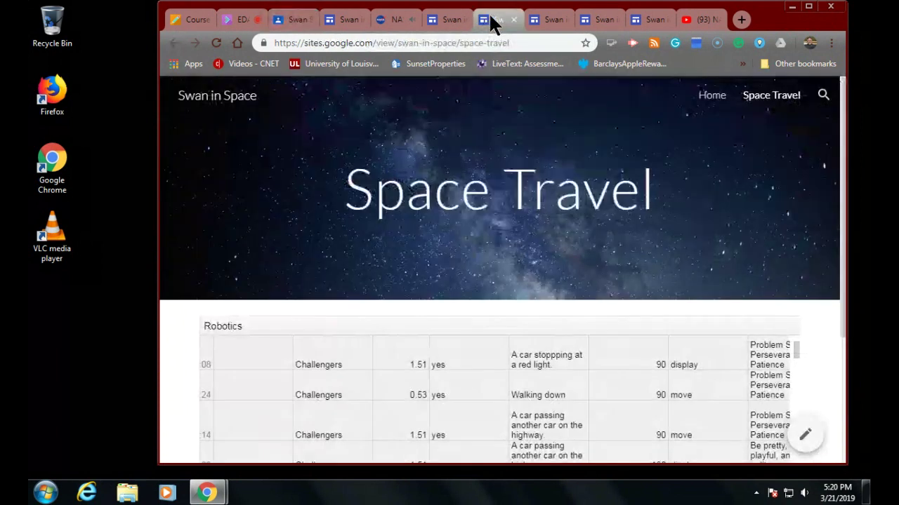
- Check the published Space Travel page, then reopen it with the Edit this page pencil
{"action": "left_click", "coordinate": [444, 19]}
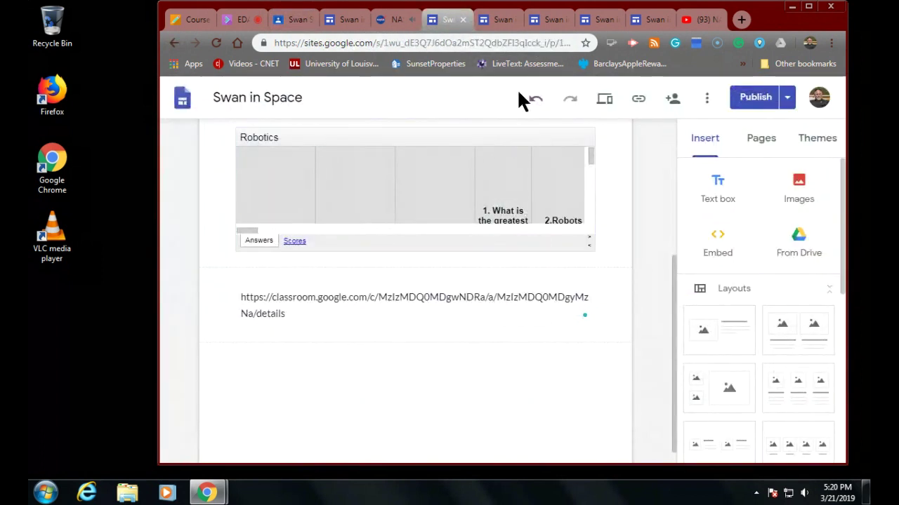
{"action": "left_click", "coordinate": [499, 19]}
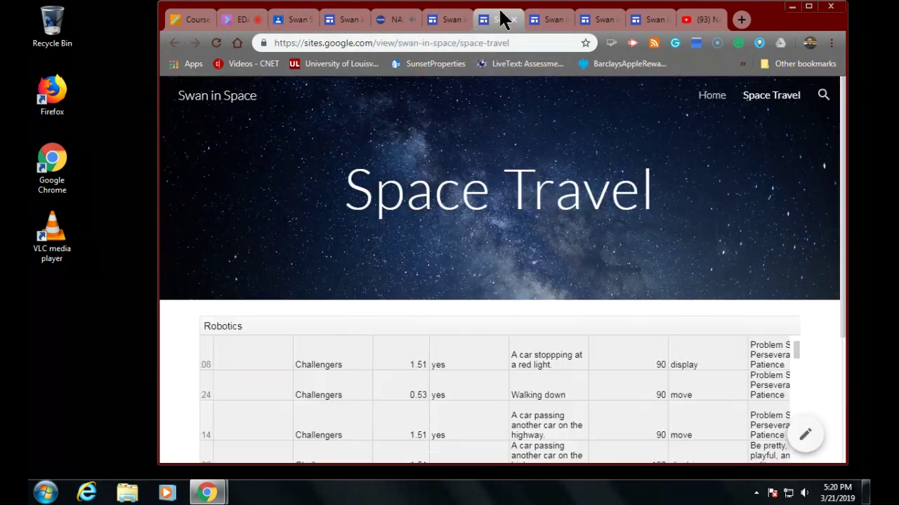
{"action": "scroll", "coordinate": [691, 175], "scroll_direction": "down", "scroll_amount": 3}
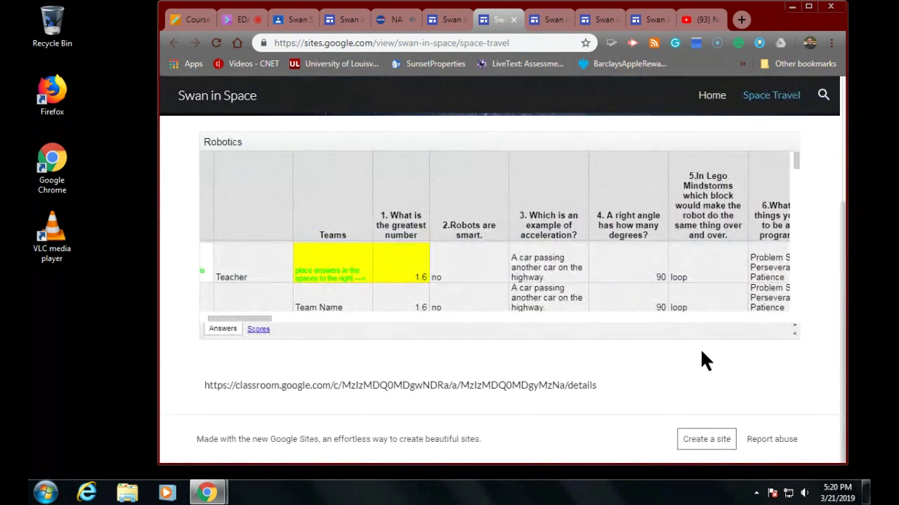
{"action": "scroll", "coordinate": [650, 270], "scroll_direction": "up", "scroll_amount": 3}
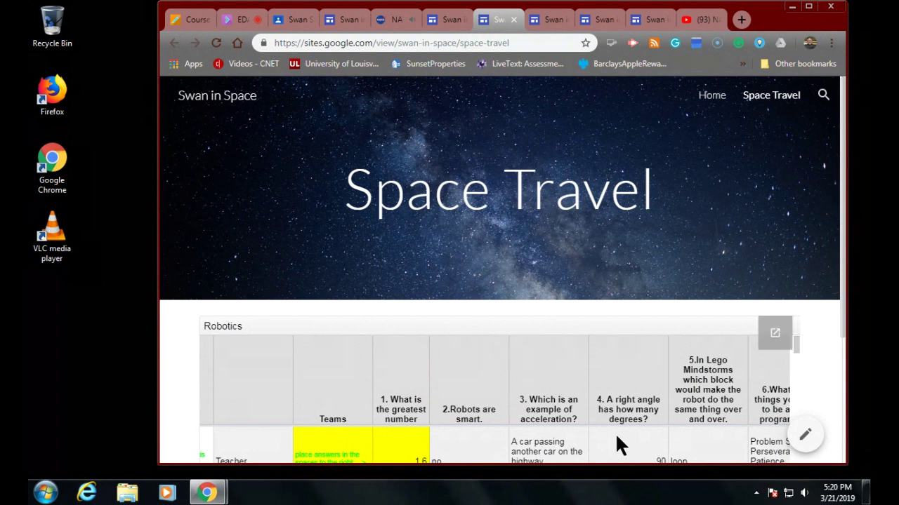
{"action": "left_click", "coordinate": [805, 439]}
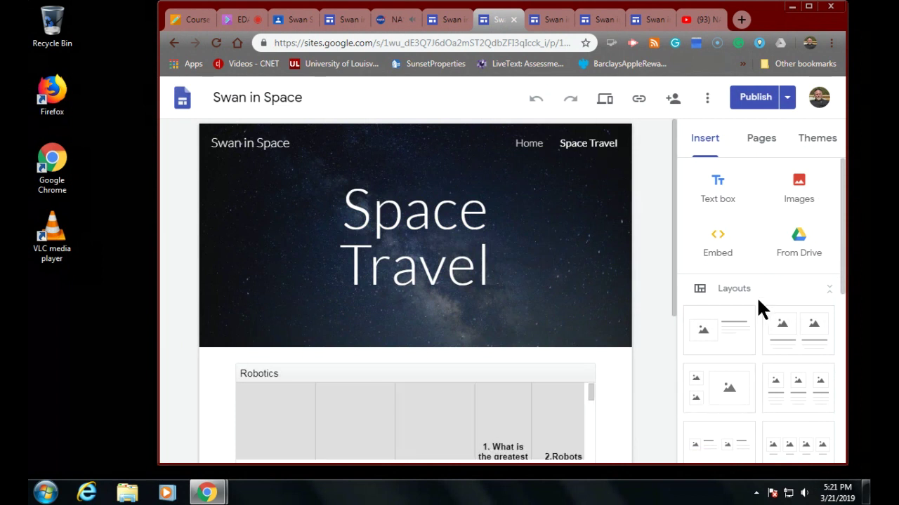
- Embed the copied Space is scary assignment link just below the Space Travel banner
{"action": "left_click", "coordinate": [726, 247]}
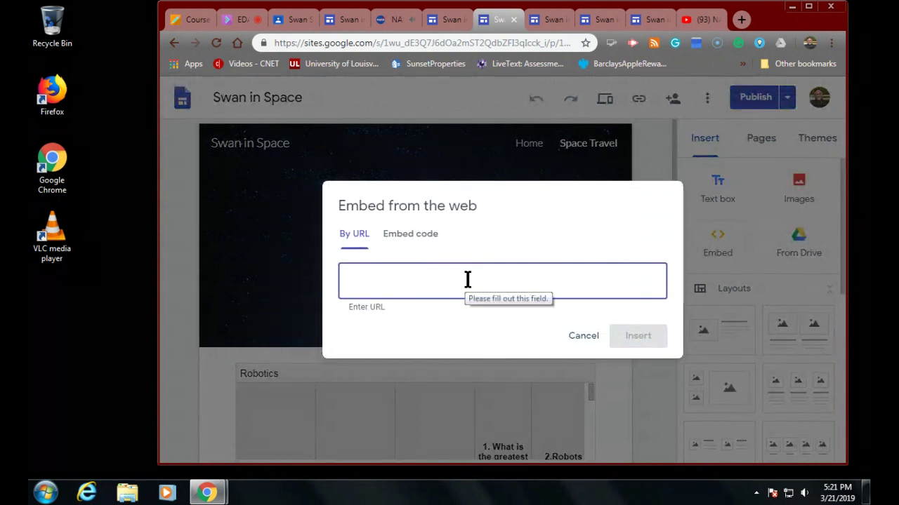
{"action": "key", "text": "ctrl+v"}
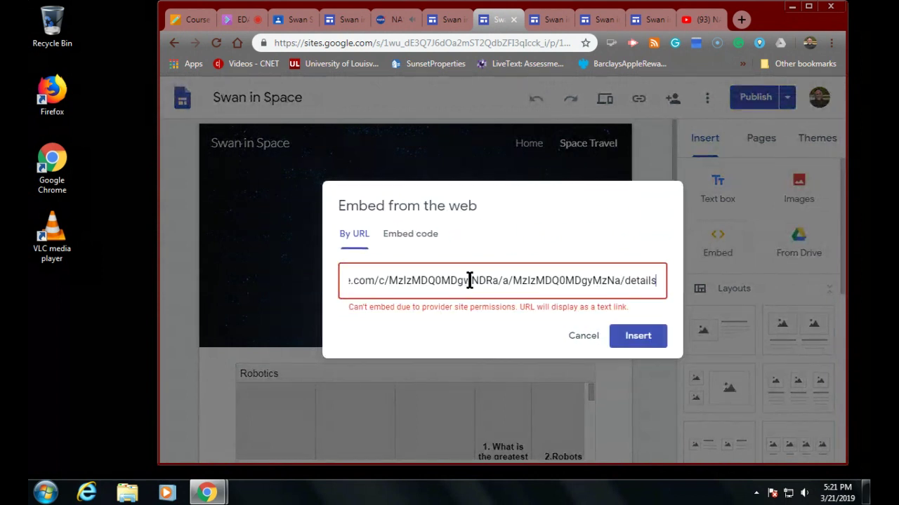
{"action": "left_click", "coordinate": [628, 336]}
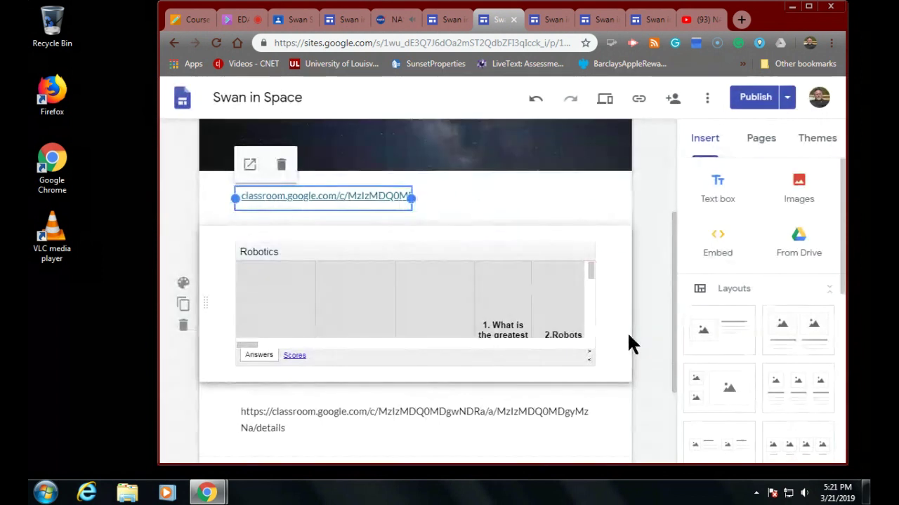
{"action": "scroll", "coordinate": [477, 360], "scroll_direction": "down", "scroll_amount": 2}
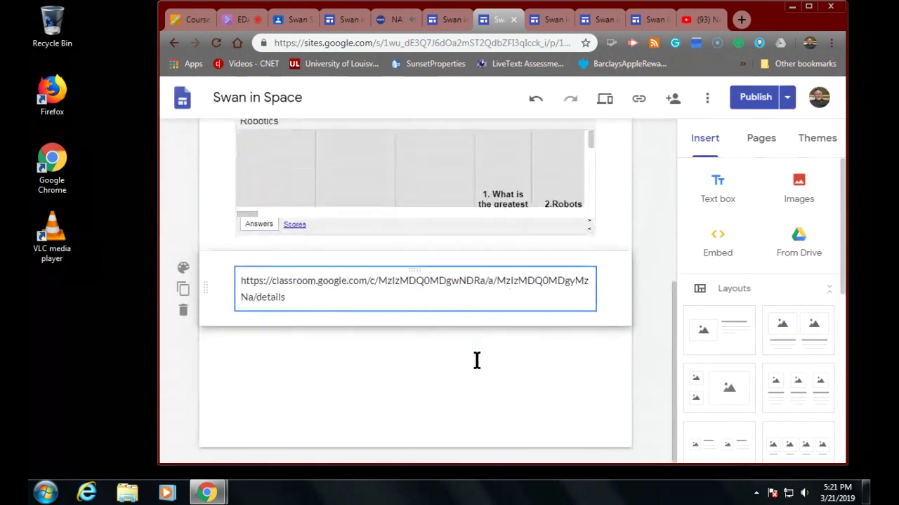
{"action": "left_click", "coordinate": [477, 361]}
- Republish the site with the new assignment link
{"action": "scroll", "coordinate": [475, 369], "scroll_direction": "up", "scroll_amount": 4}
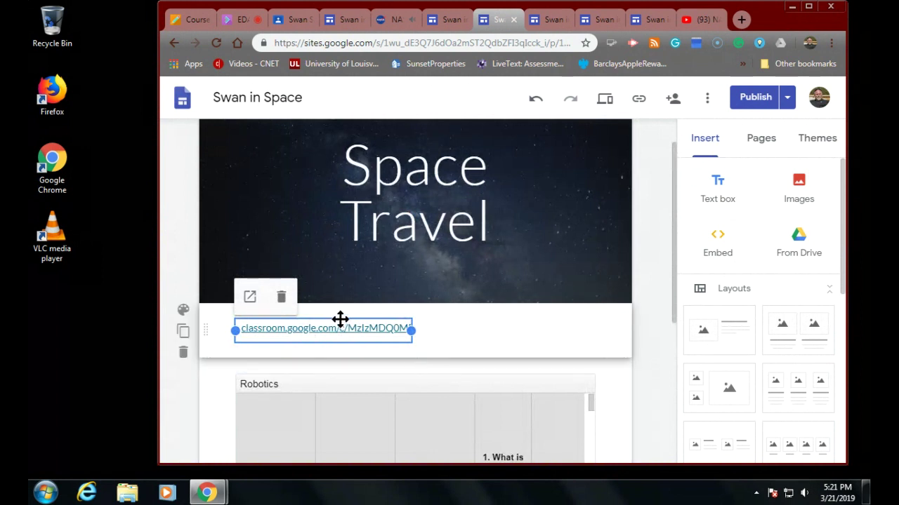
{"action": "left_click", "coordinate": [756, 97]}
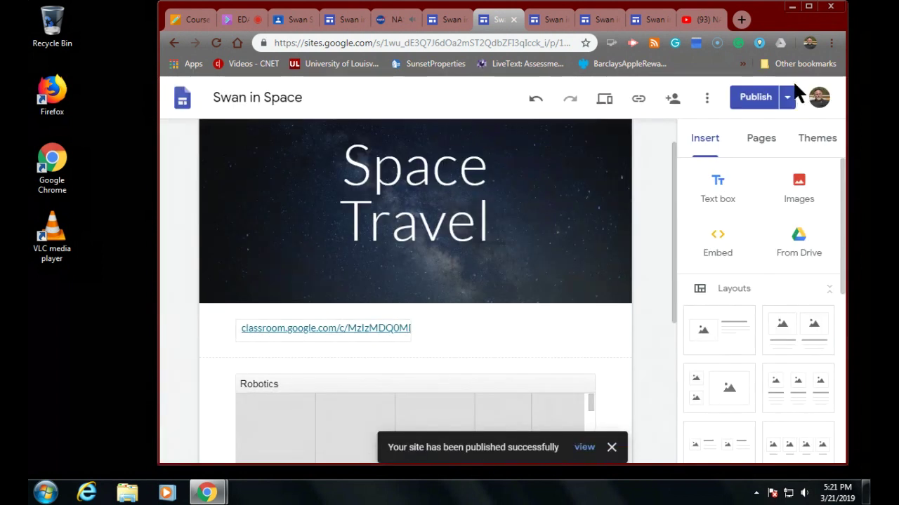
{"action": "left_click", "coordinate": [787, 97]}
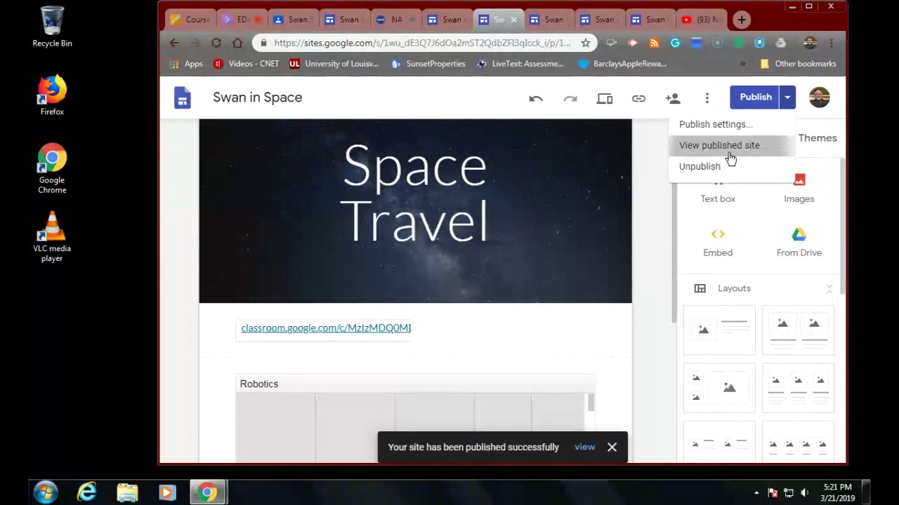
- View the published site and follow its classroom.google.com link to the Space is scary assignment
{"action": "left_click", "coordinate": [731, 145]}
{"action": "scroll", "coordinate": [512, 298], "scroll_direction": "down", "scroll_amount": 2}
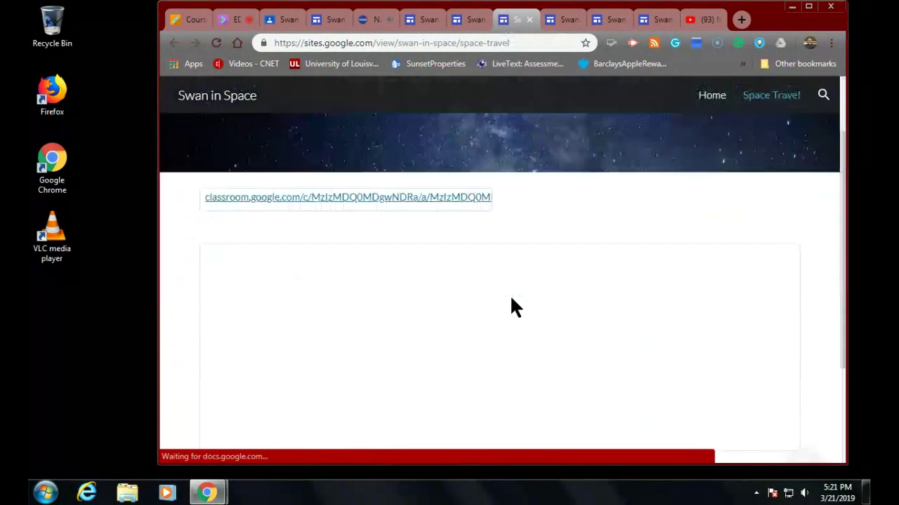
{"action": "left_click", "coordinate": [381, 196]}
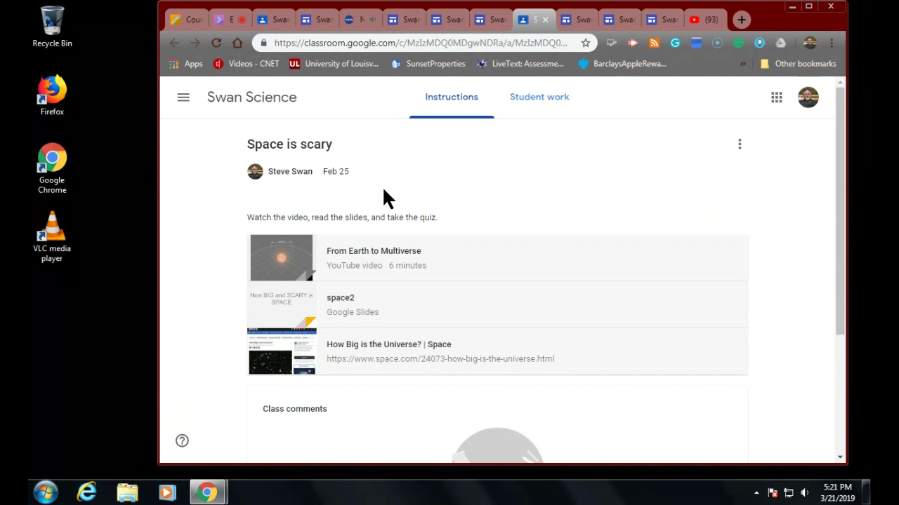
{"action": "left_click", "coordinate": [277, 24]}
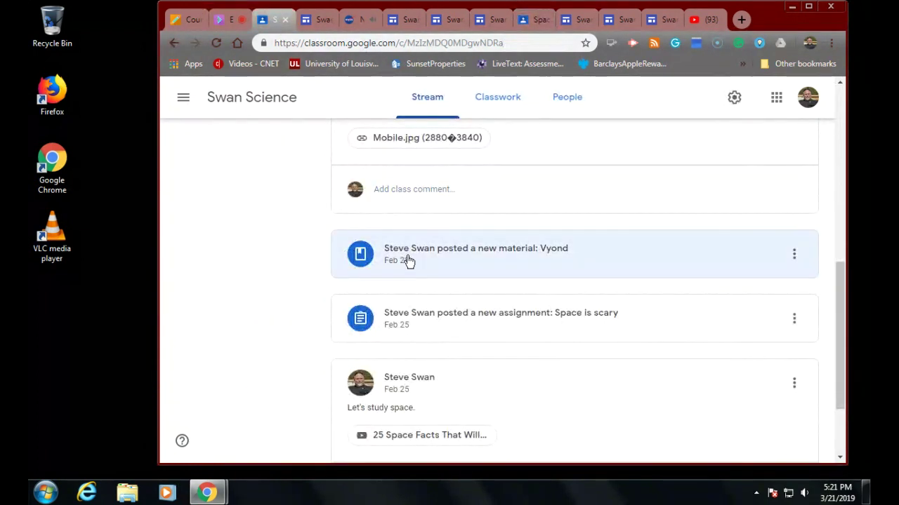
{"action": "scroll", "coordinate": [409, 261], "scroll_direction": "down", "scroll_amount": 2}
{"action": "scroll", "coordinate": [409, 258], "scroll_direction": "up", "scroll_amount": 6}
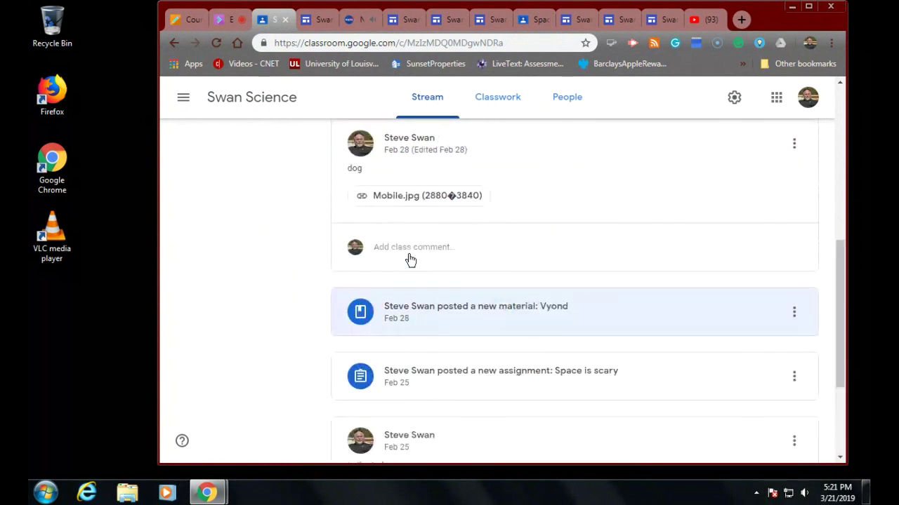
{"action": "scroll", "coordinate": [411, 262], "scroll_direction": "down", "scroll_amount": 8}
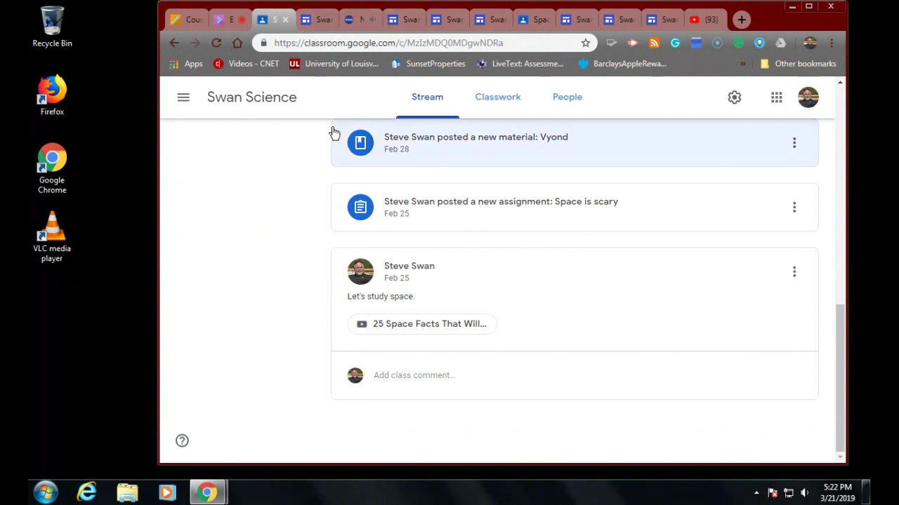
{"action": "scroll", "coordinate": [337, 141], "scroll_direction": "up", "scroll_amount": 8}
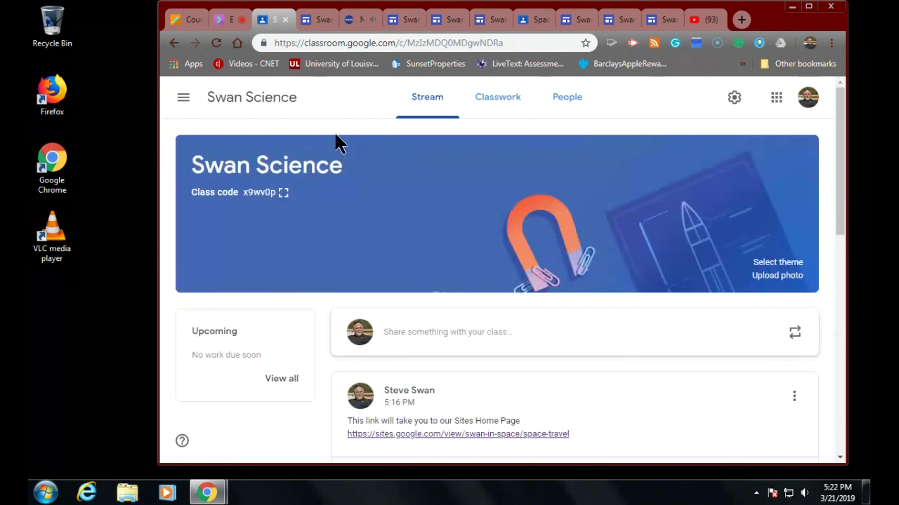
{"action": "scroll", "coordinate": [341, 217], "scroll_direction": "down", "scroll_amount": 2}
{"action": "scroll", "coordinate": [337, 218], "scroll_direction": "down", "scroll_amount": 2}
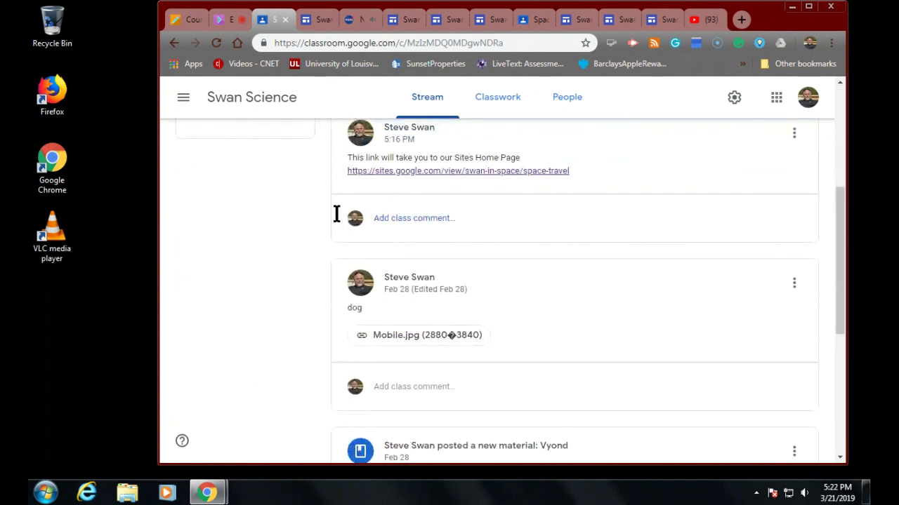
{"action": "scroll", "coordinate": [337, 218], "scroll_direction": "down", "scroll_amount": 4}
{"action": "scroll", "coordinate": [337, 218], "scroll_direction": "up", "scroll_amount": 5}
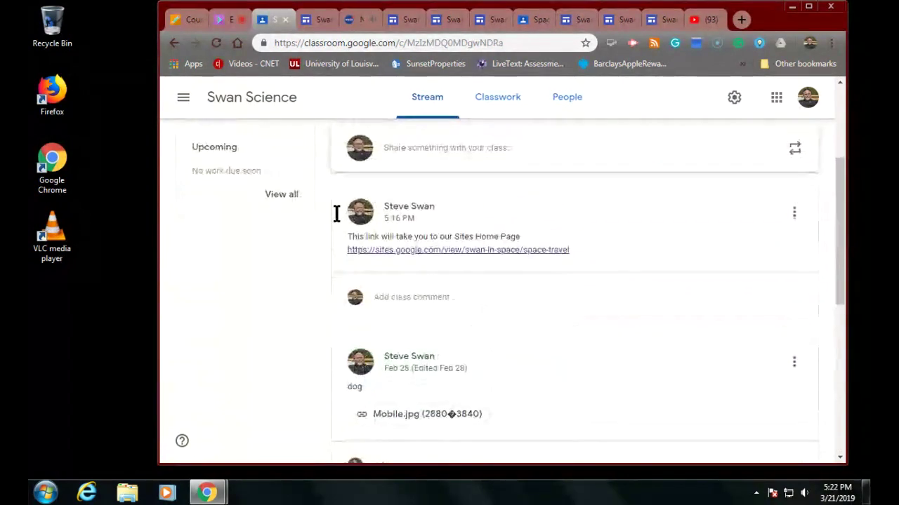
{"action": "scroll", "coordinate": [337, 218], "scroll_direction": "down", "scroll_amount": 5}
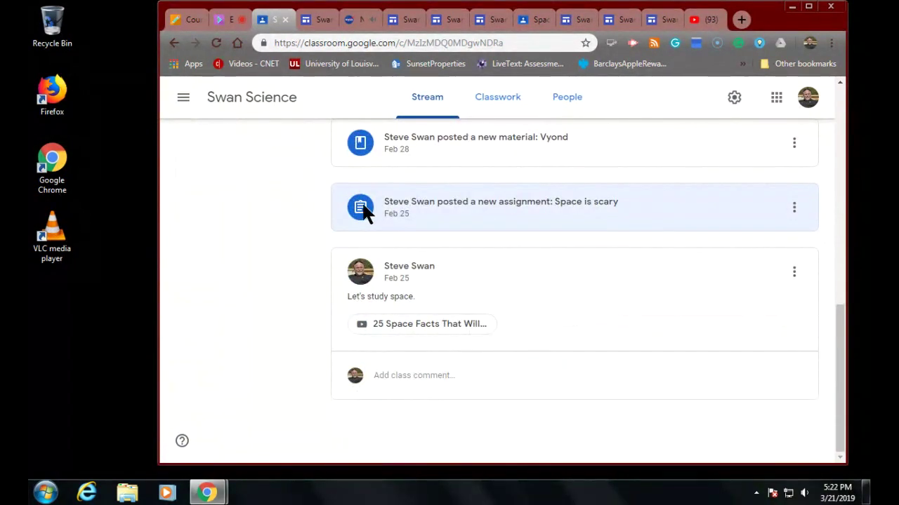
{"action": "scroll", "coordinate": [358, 176], "scroll_direction": "up", "scroll_amount": 3}
{"action": "scroll", "coordinate": [359, 177], "scroll_direction": "down", "scroll_amount": 2}
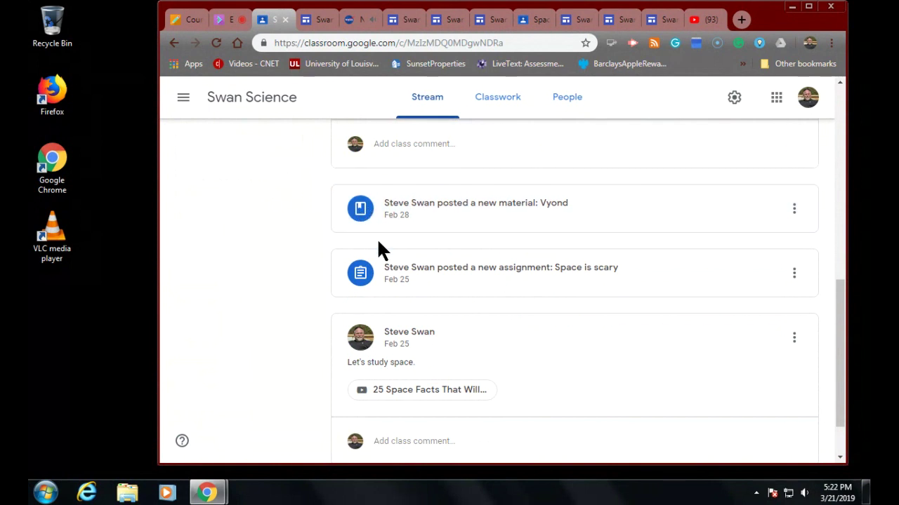
{"action": "scroll", "coordinate": [379, 246], "scroll_direction": "down", "scroll_amount": 2}
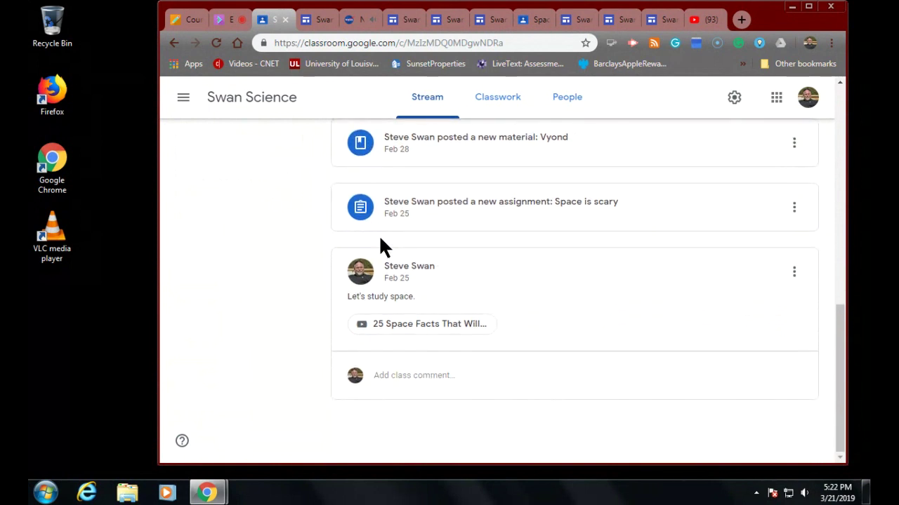
{"action": "scroll", "coordinate": [379, 235], "scroll_direction": "up", "scroll_amount": 10}
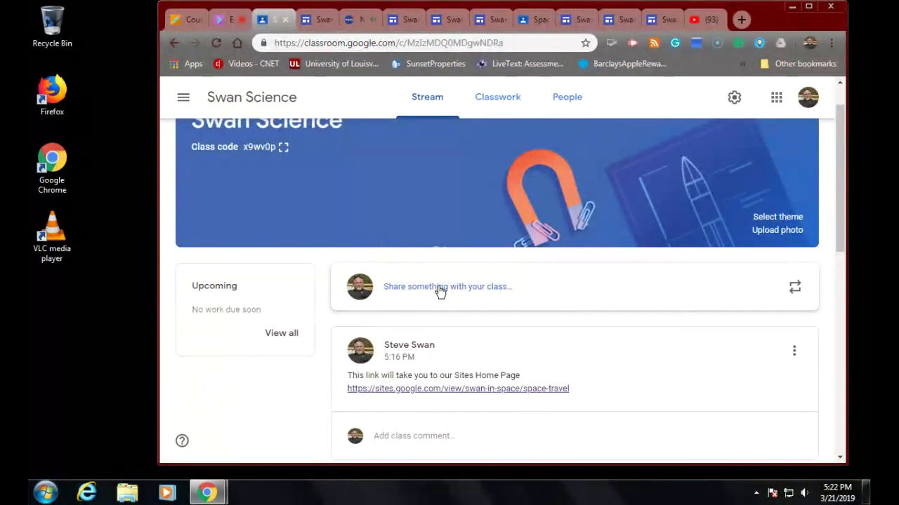
- Open the Space Travel site page from the Stream post and follow its Classroom assignment link
{"action": "left_click", "coordinate": [430, 390]}
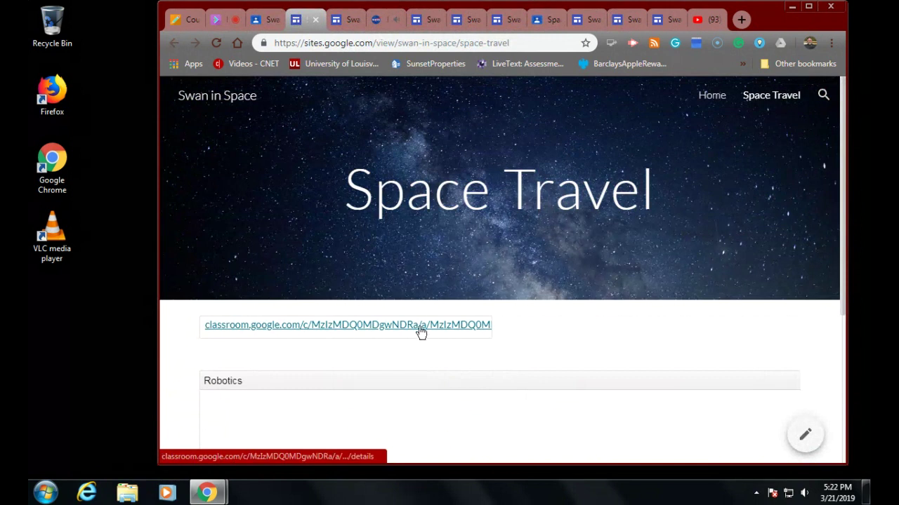
{"action": "left_click", "coordinate": [417, 325]}
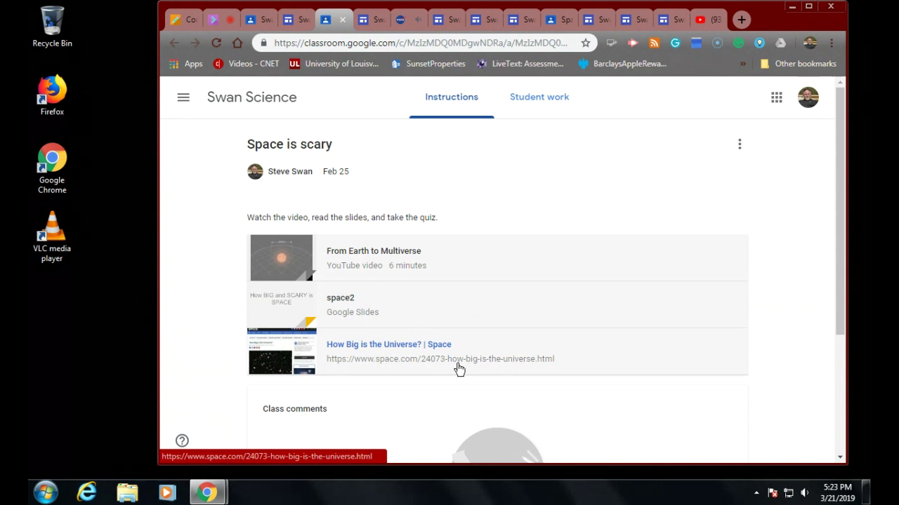
{"action": "scroll", "coordinate": [457, 368], "scroll_direction": "down", "scroll_amount": 2}
{"action": "scroll", "coordinate": [459, 369], "scroll_direction": "up", "scroll_amount": 2}
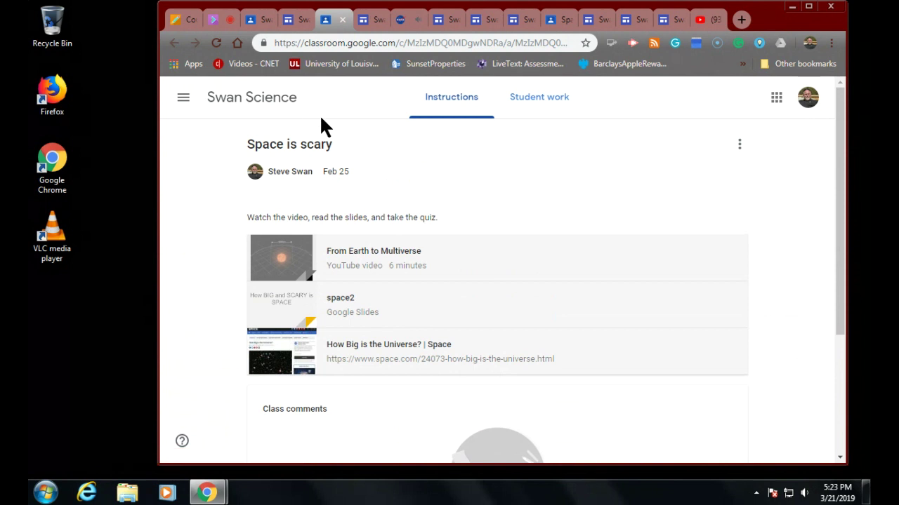
- Return to the Swan Science class stream and look over its posts
{"action": "left_click", "coordinate": [229, 98]}
{"action": "scroll", "coordinate": [473, 372], "scroll_direction": "down", "scroll_amount": 1}
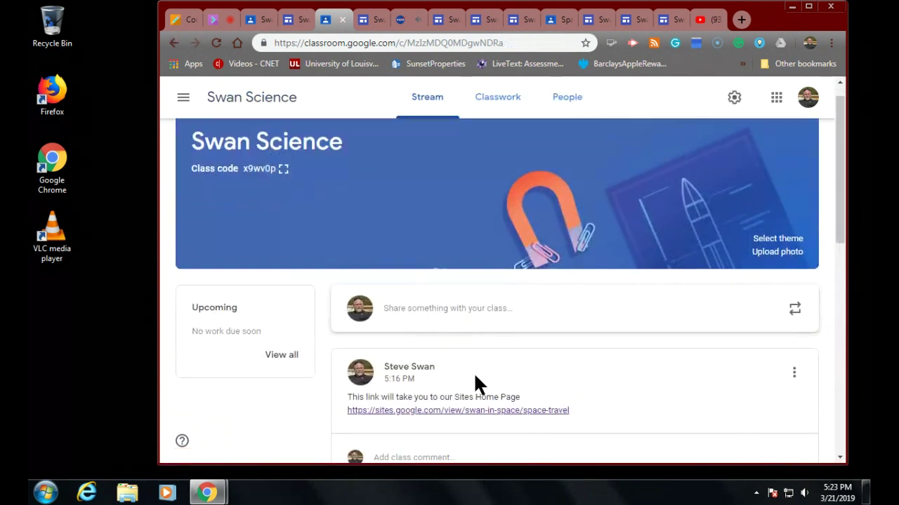
{"action": "scroll", "coordinate": [474, 372], "scroll_direction": "down", "scroll_amount": 2}
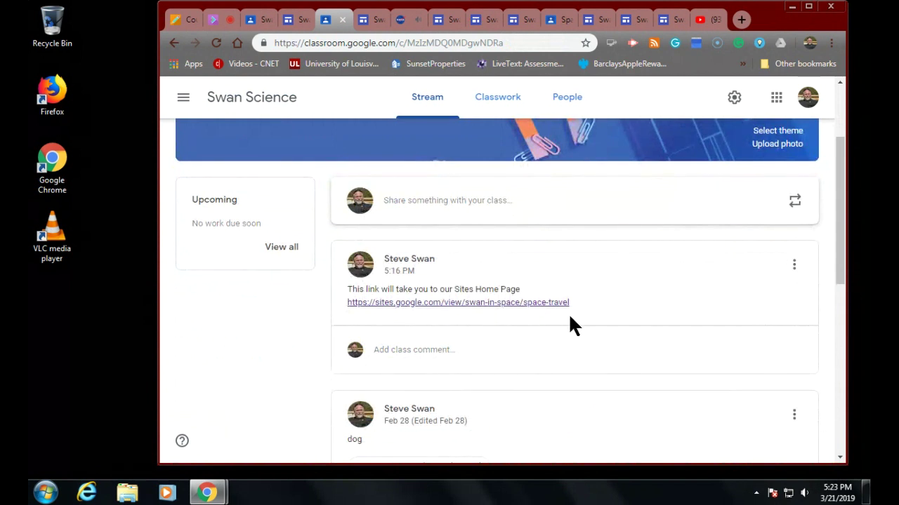
{"action": "scroll", "coordinate": [488, 392], "scroll_direction": "up", "scroll_amount": 2}
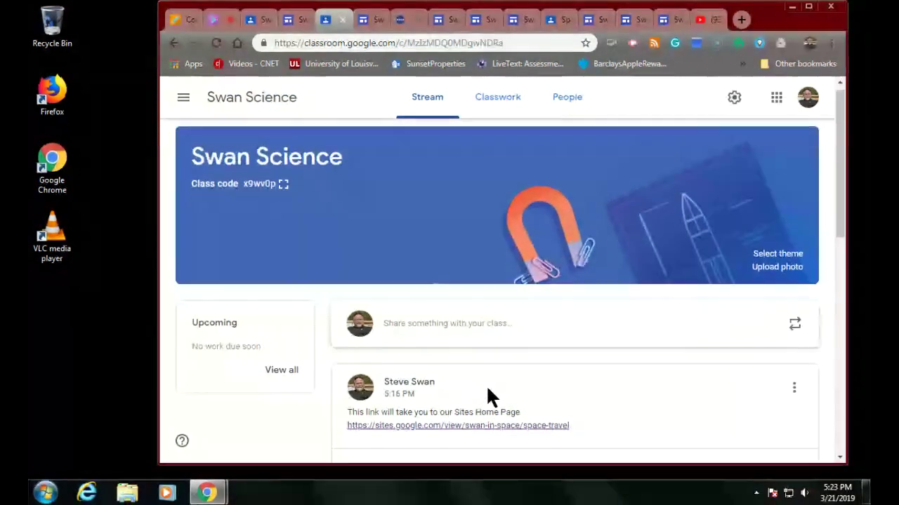
{"action": "scroll", "coordinate": [488, 392], "scroll_direction": "down", "scroll_amount": 5}
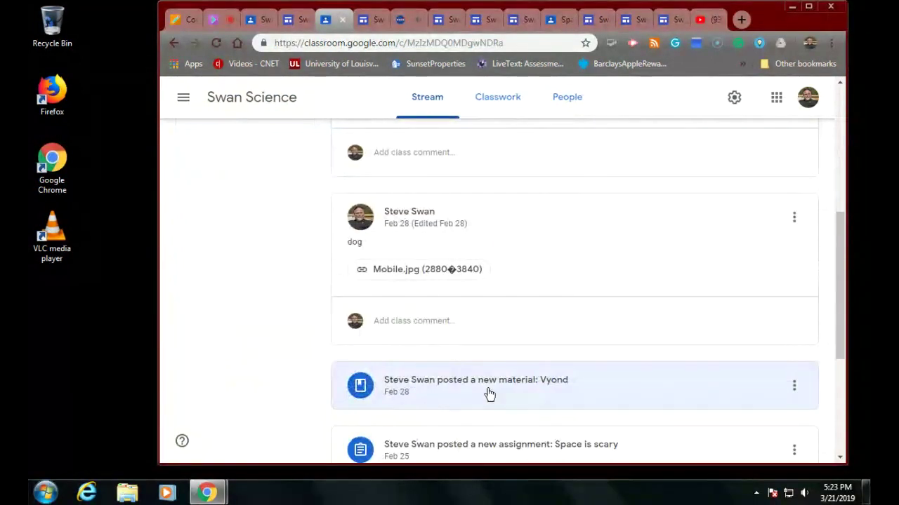
{"action": "scroll", "coordinate": [490, 394], "scroll_direction": "up", "scroll_amount": 5}
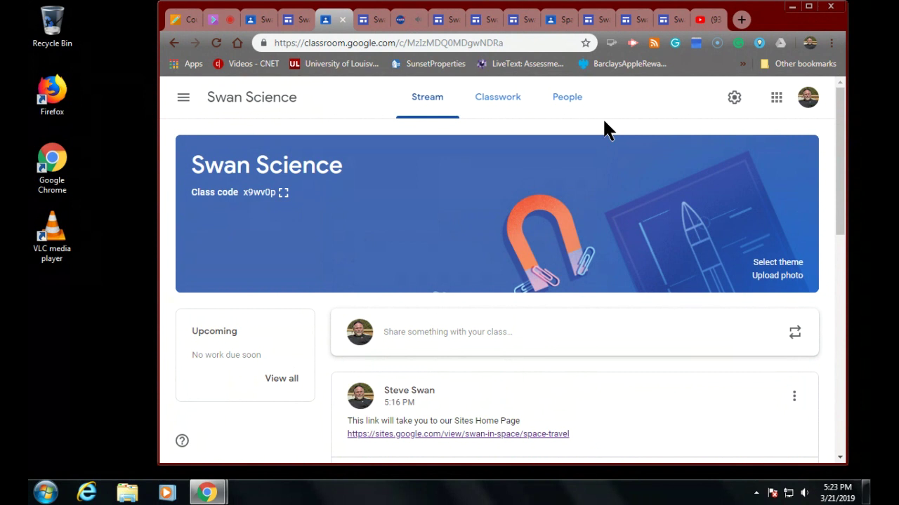
- Go back to Blackboard and read the Module 3 article down to the Share this link item list
{"action": "left_click", "coordinate": [181, 19]}
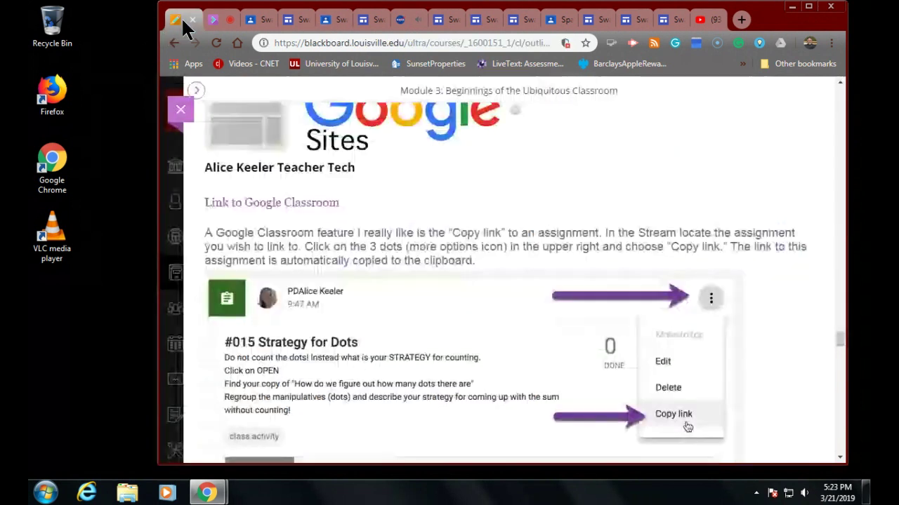
{"action": "scroll", "coordinate": [381, 271], "scroll_direction": "down", "scroll_amount": 7}
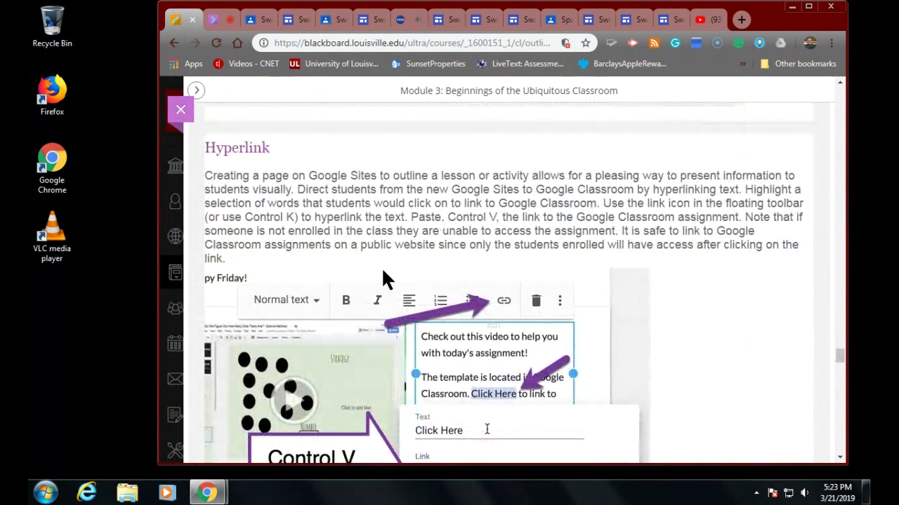
{"action": "scroll", "coordinate": [381, 267], "scroll_direction": "up", "scroll_amount": 2}
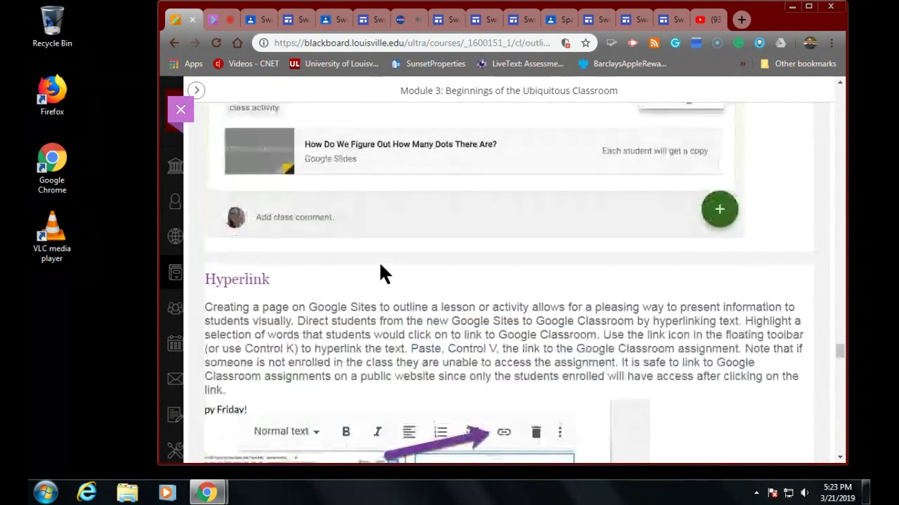
{"action": "scroll", "coordinate": [381, 266], "scroll_direction": "down", "scroll_amount": 3}
{"action": "scroll", "coordinate": [380, 272], "scroll_direction": "down", "scroll_amount": 8}
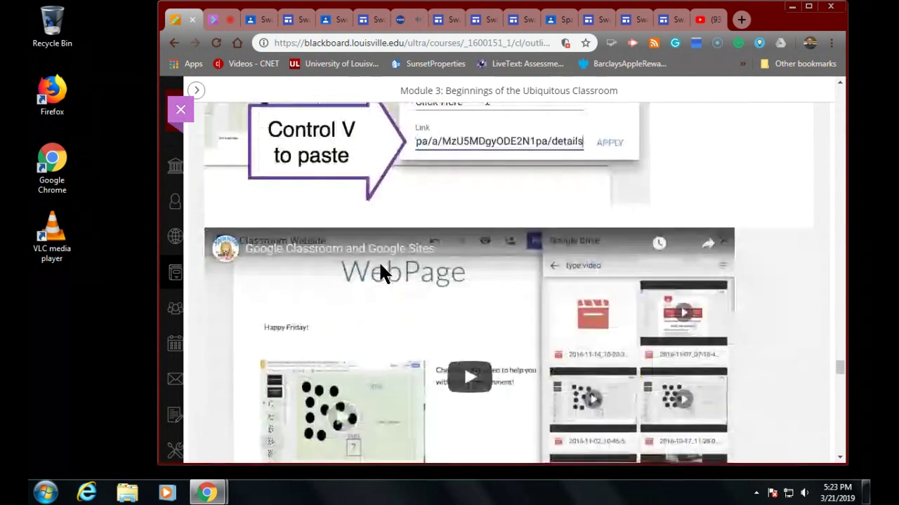
{"action": "scroll", "coordinate": [380, 272], "scroll_direction": "down", "scroll_amount": 3}
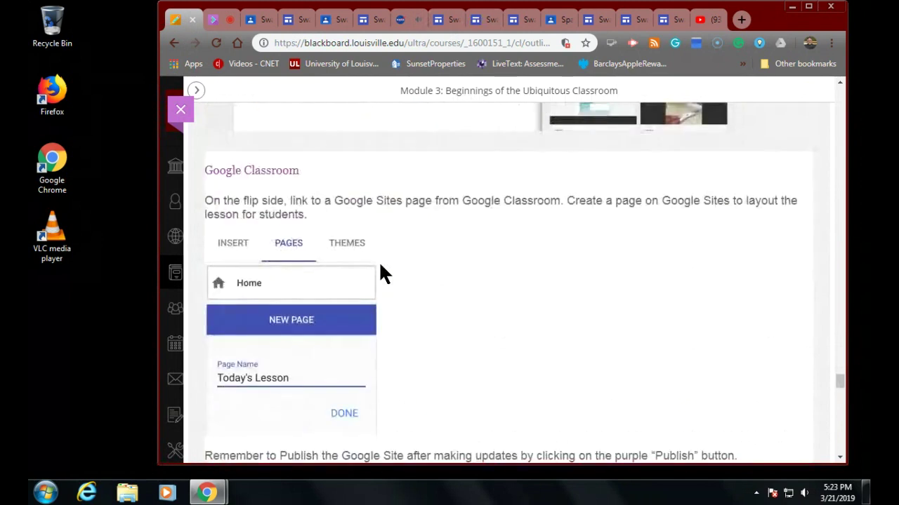
{"action": "scroll", "coordinate": [380, 272], "scroll_direction": "down", "scroll_amount": 5}
{"action": "scroll", "coordinate": [379, 265], "scroll_direction": "down", "scroll_amount": 8}
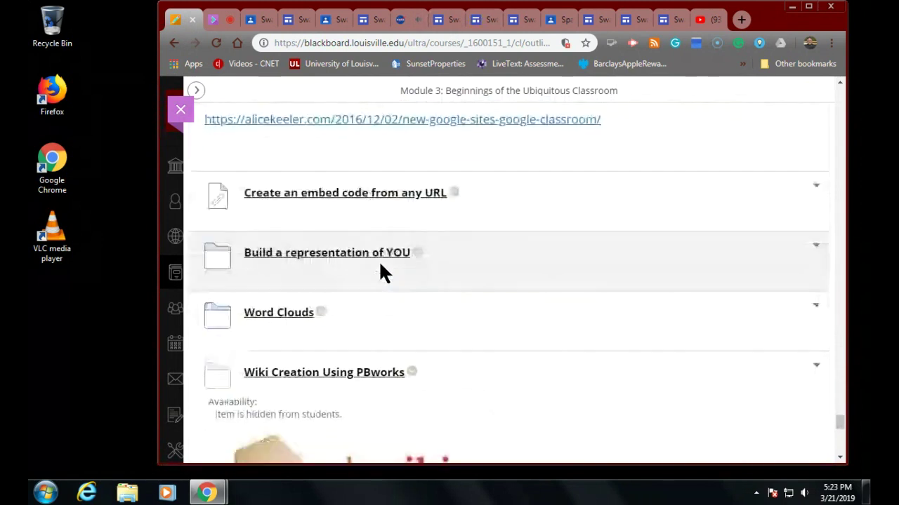
{"action": "scroll", "coordinate": [379, 266], "scroll_direction": "up", "scroll_amount": 5}
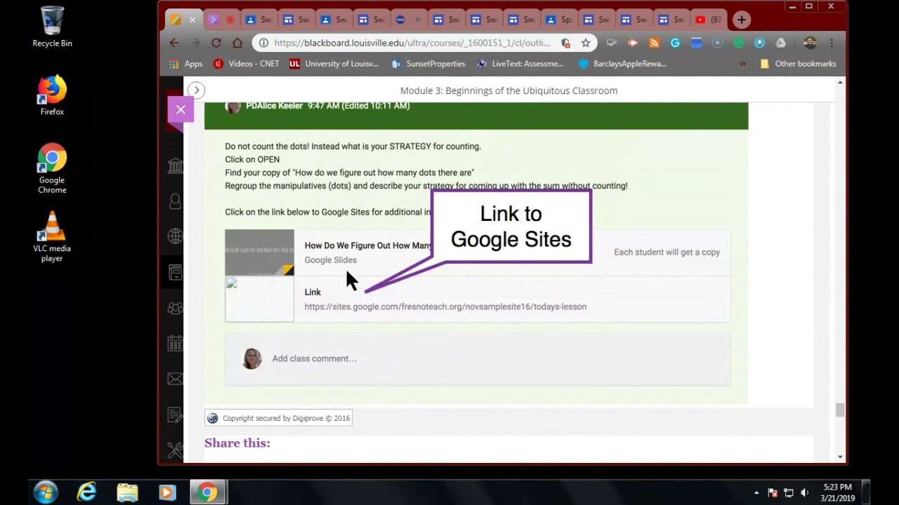
{"action": "scroll", "coordinate": [344, 278], "scroll_direction": "down", "scroll_amount": 3}
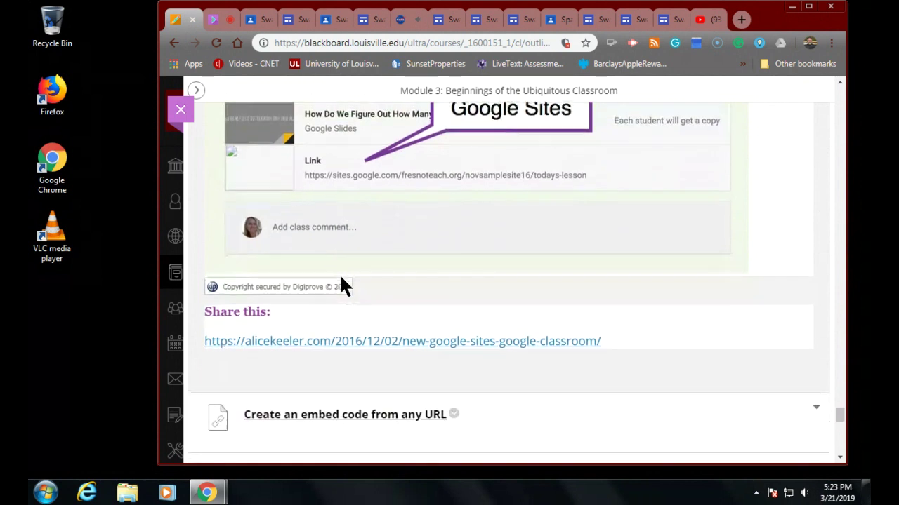
{"action": "scroll", "coordinate": [342, 281], "scroll_direction": "down", "scroll_amount": 1}
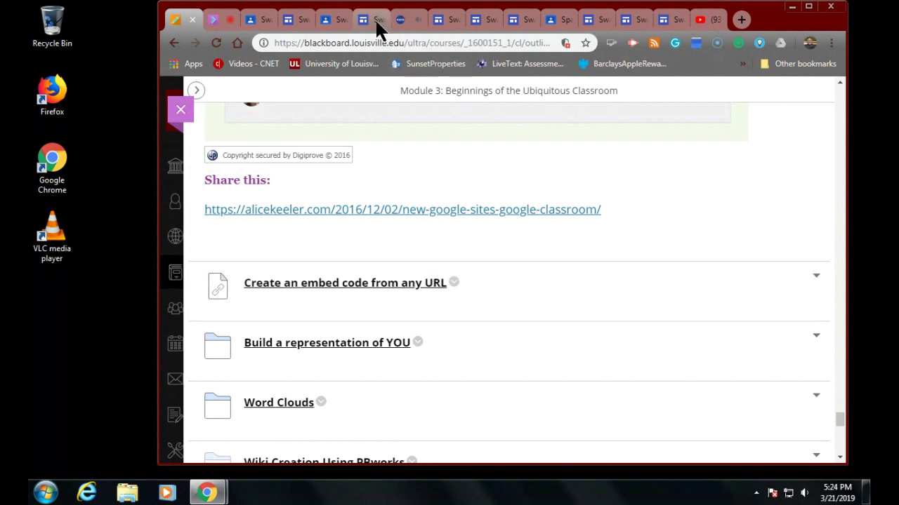
- Open the NASA Television page on nasa.gov from the Swan in Space site
{"action": "left_click", "coordinate": [377, 20]}
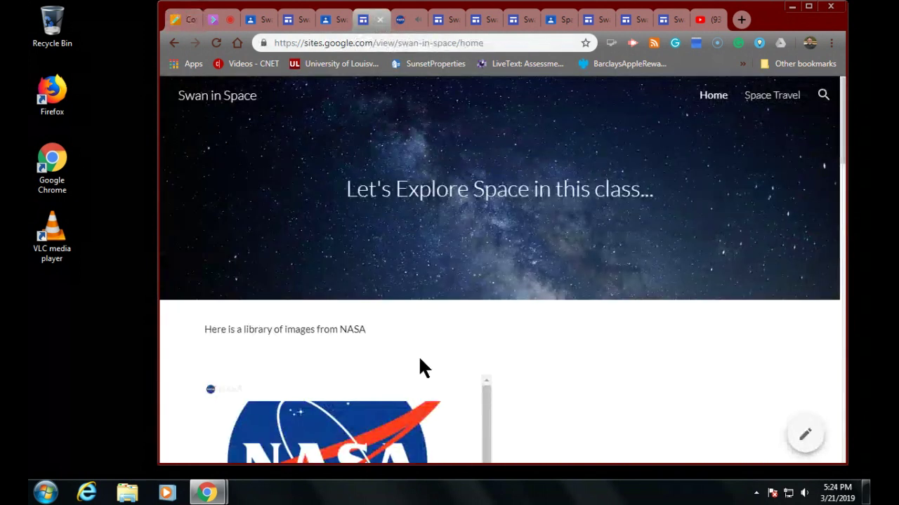
{"action": "scroll", "coordinate": [418, 355], "scroll_direction": "down", "scroll_amount": 3}
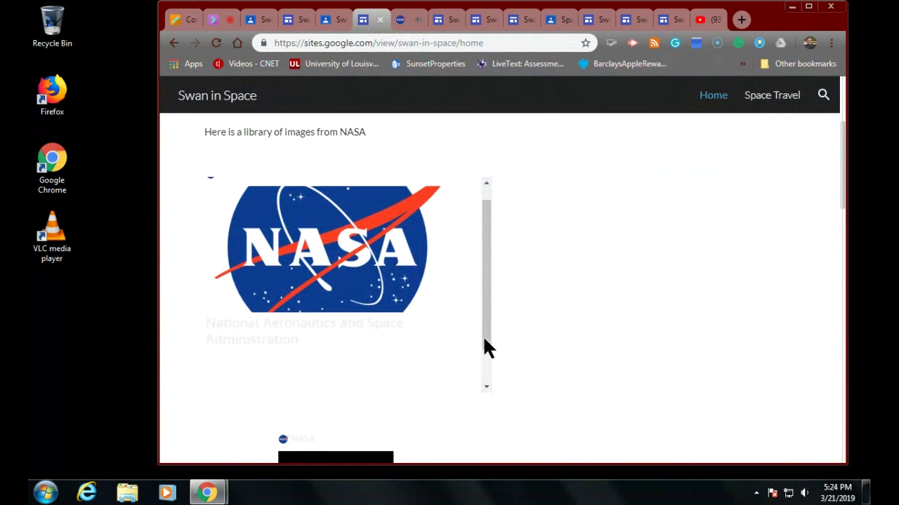
{"action": "scroll", "coordinate": [485, 346], "scroll_direction": "down", "scroll_amount": 2}
{"action": "scroll", "coordinate": [562, 355], "scroll_direction": "down", "scroll_amount": 3}
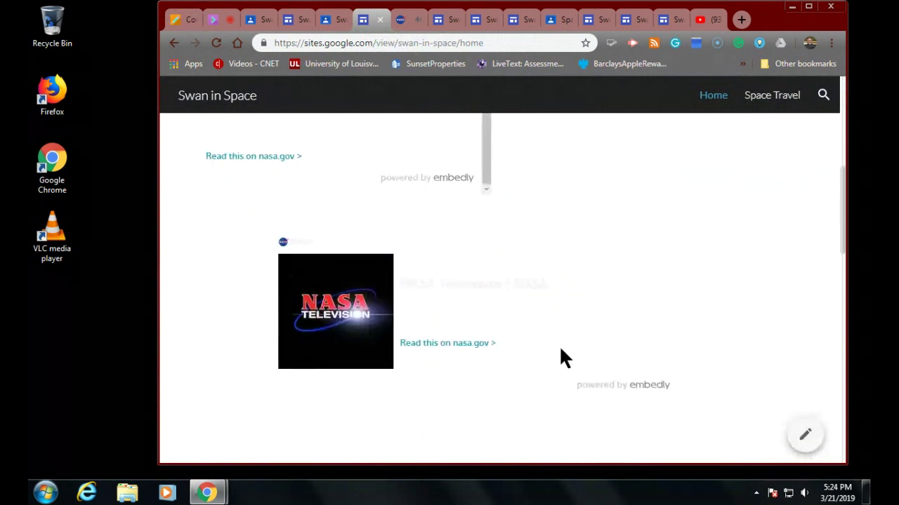
{"action": "left_click", "coordinate": [341, 316]}
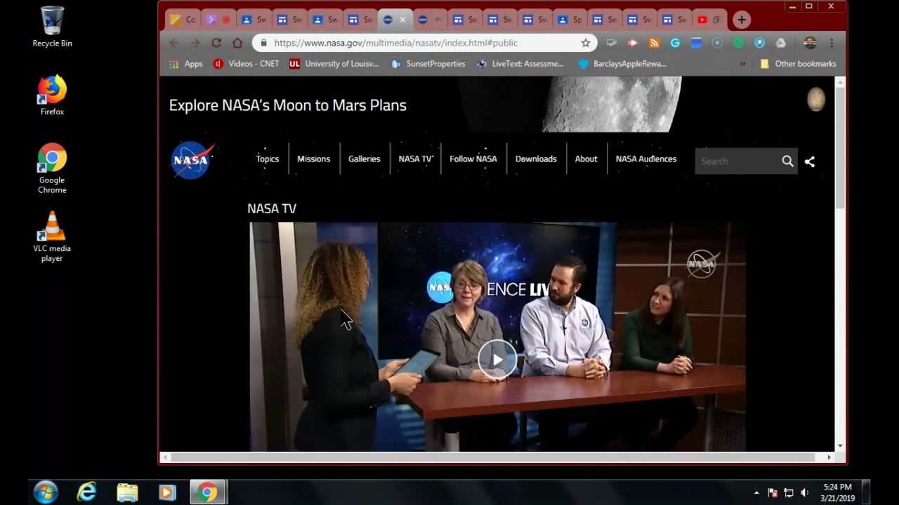
{"action": "scroll", "coordinate": [349, 324], "scroll_direction": "down", "scroll_amount": 1}
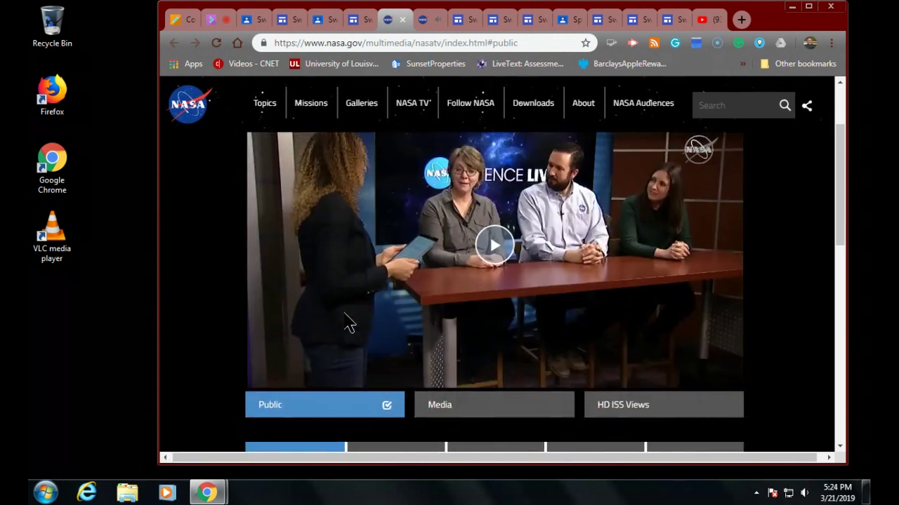
{"action": "scroll", "coordinate": [349, 324], "scroll_direction": "up", "scroll_amount": 1}
{"action": "scroll", "coordinate": [348, 323], "scroll_direction": "right", "scroll_amount": 1}
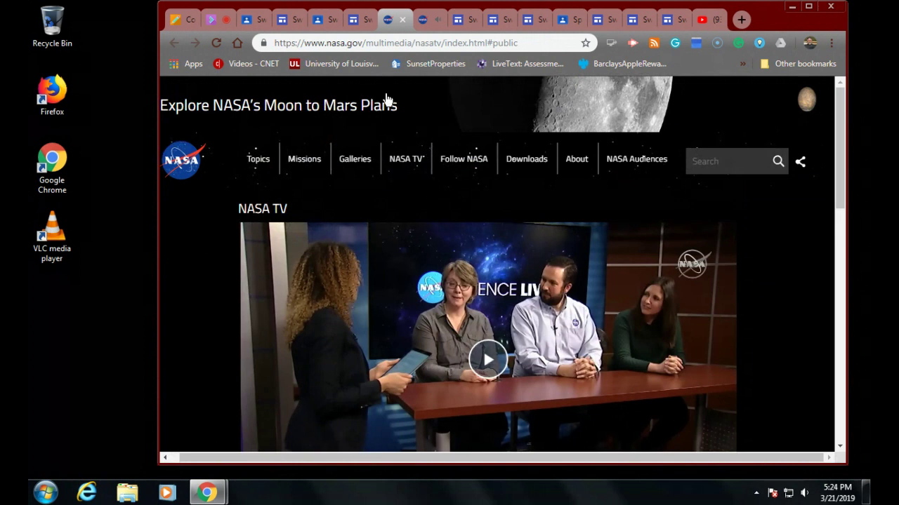
- Close the NASA tab, play the second NASA Live video, and return to the page top
{"action": "left_click", "coordinate": [402, 21]}
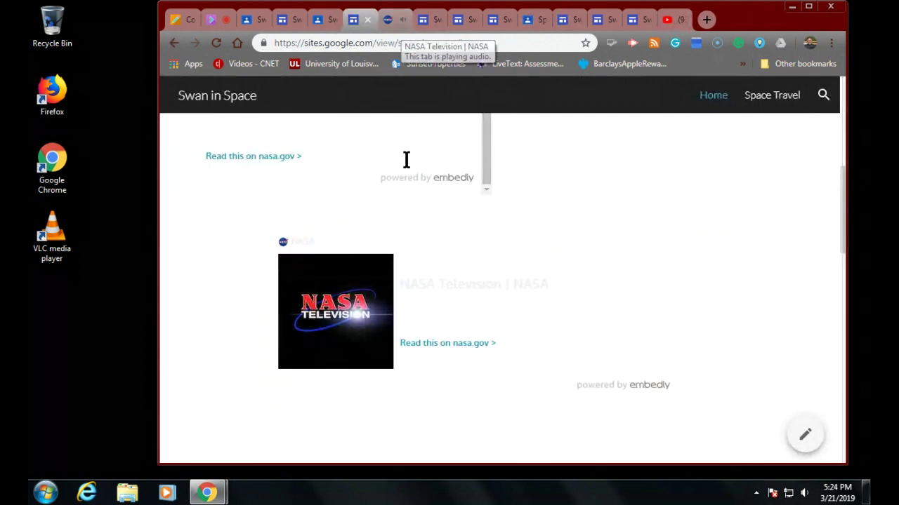
{"action": "scroll", "coordinate": [450, 296], "scroll_direction": "down", "scroll_amount": 1}
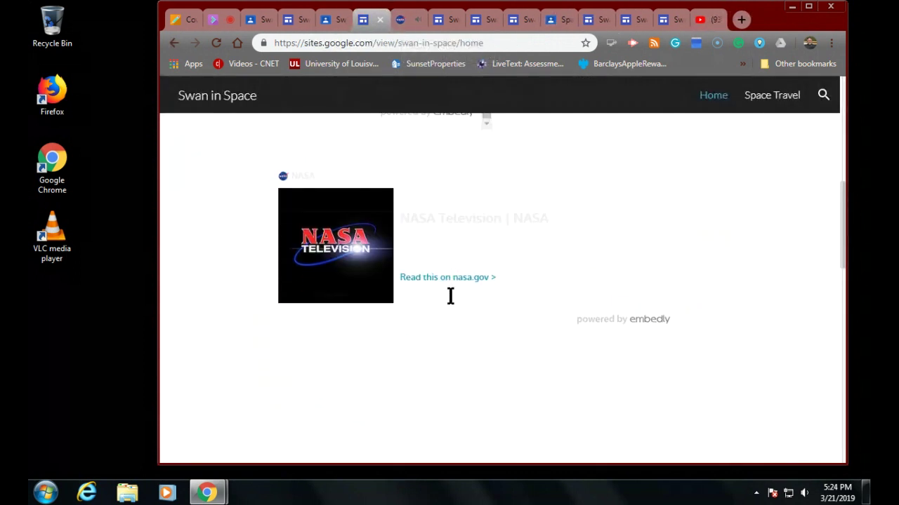
{"action": "scroll", "coordinate": [450, 296], "scroll_direction": "up", "scroll_amount": 6}
{"action": "scroll", "coordinate": [450, 296], "scroll_direction": "down", "scroll_amount": 12}
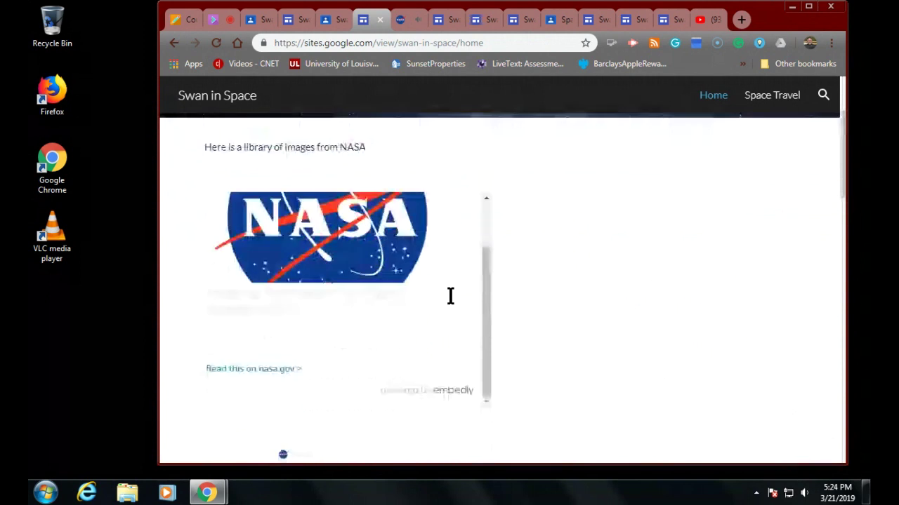
{"action": "scroll", "coordinate": [450, 296], "scroll_direction": "down", "scroll_amount": 5}
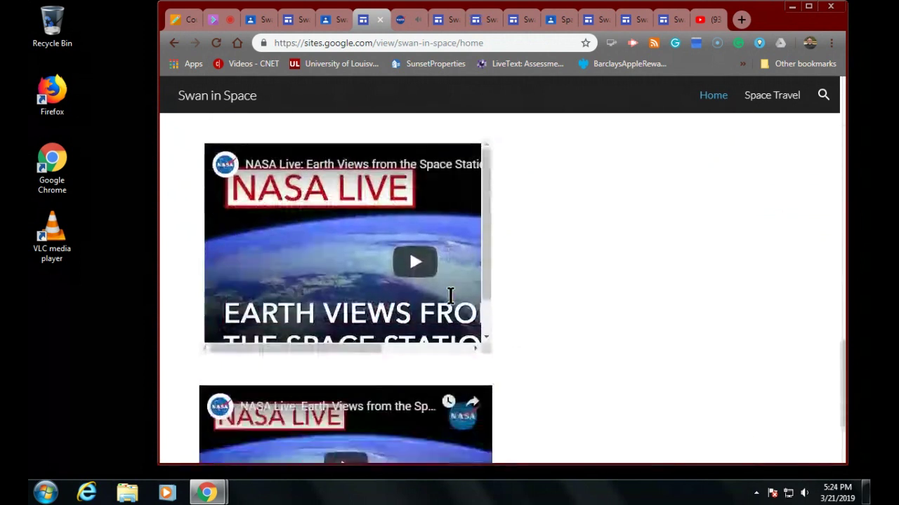
{"action": "scroll", "coordinate": [503, 300], "scroll_direction": "down", "scroll_amount": 2}
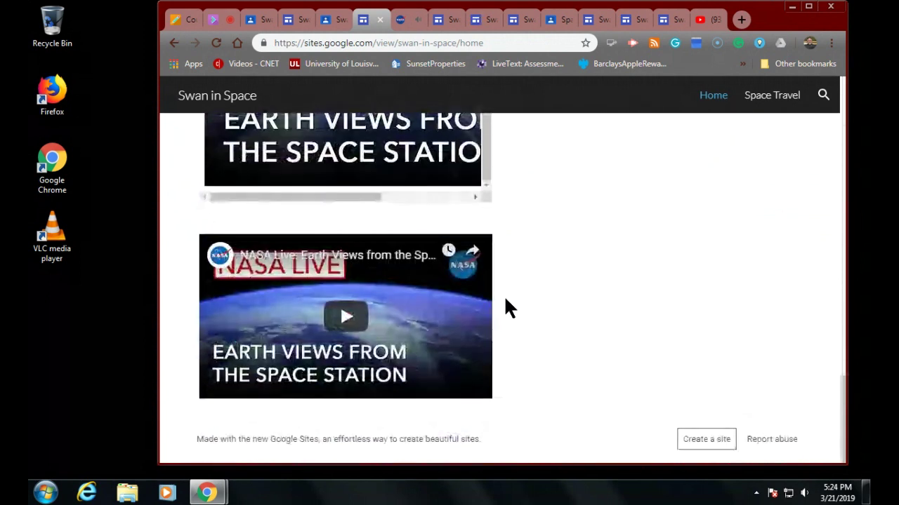
{"action": "left_click", "coordinate": [342, 320]}
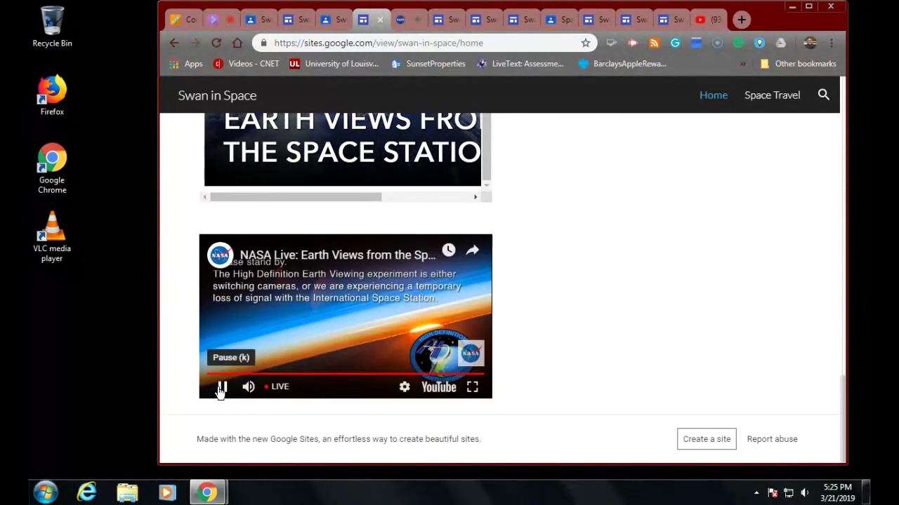
{"action": "scroll", "coordinate": [341, 397], "scroll_direction": "up", "scroll_amount": 10}
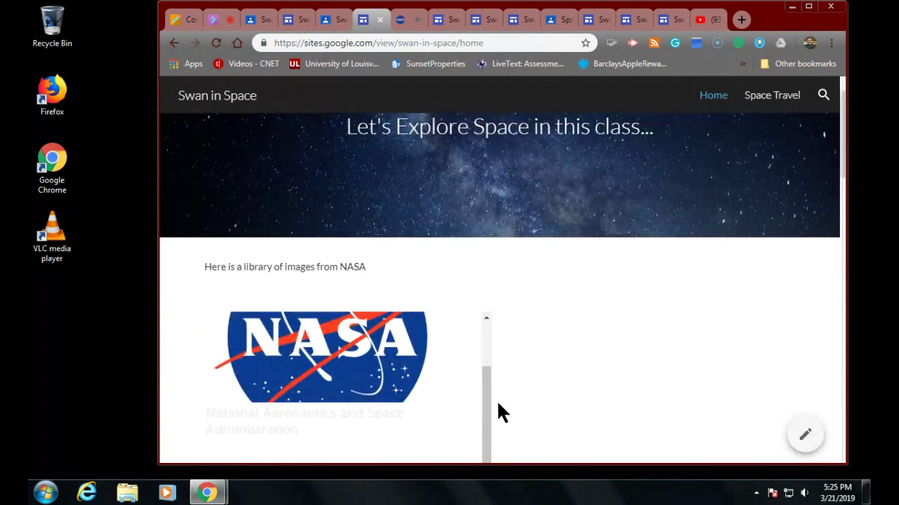
{"action": "left_click_drag", "start_coordinate": [484, 394], "coordinate": [483, 330]}
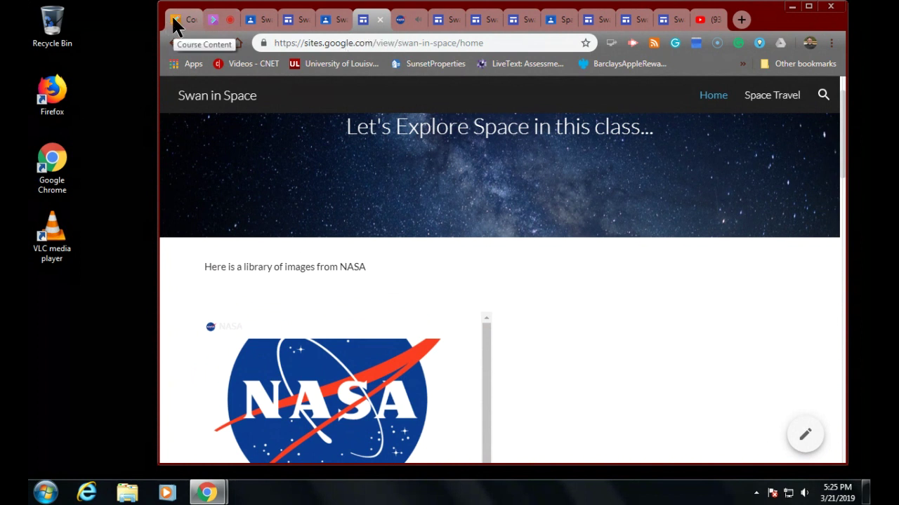
- Show the two Collaborate attendees, raise system volume to 100%, then switch to the YouTube NASA Live tab
{"action": "left_click", "coordinate": [212, 21]}
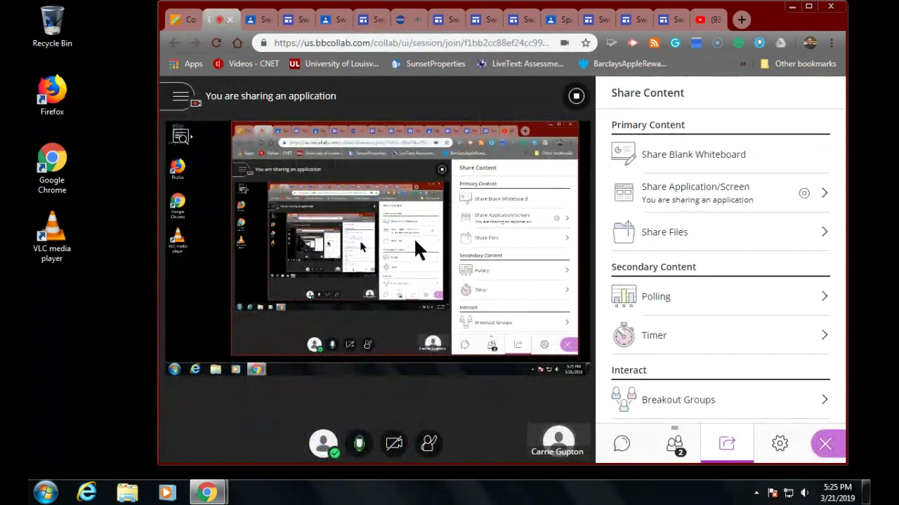
{"action": "left_click", "coordinate": [676, 445]}
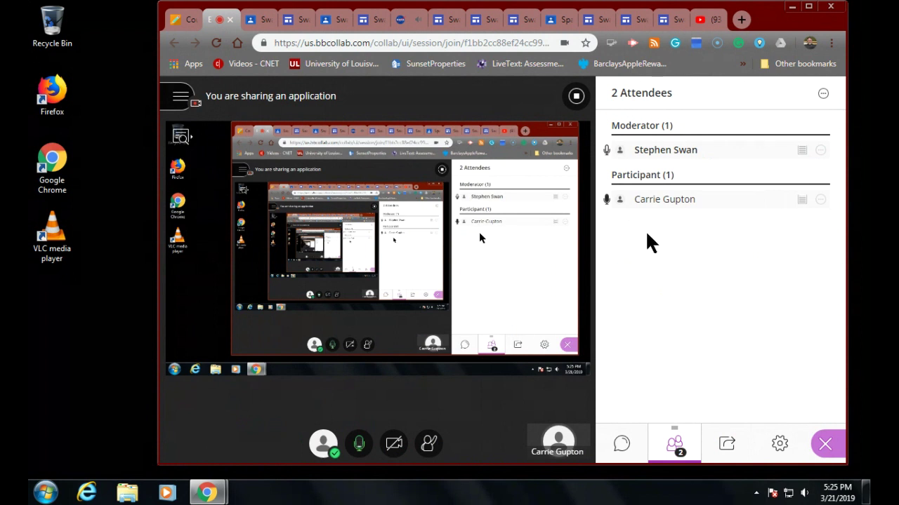
{"action": "left_click", "coordinate": [804, 494]}
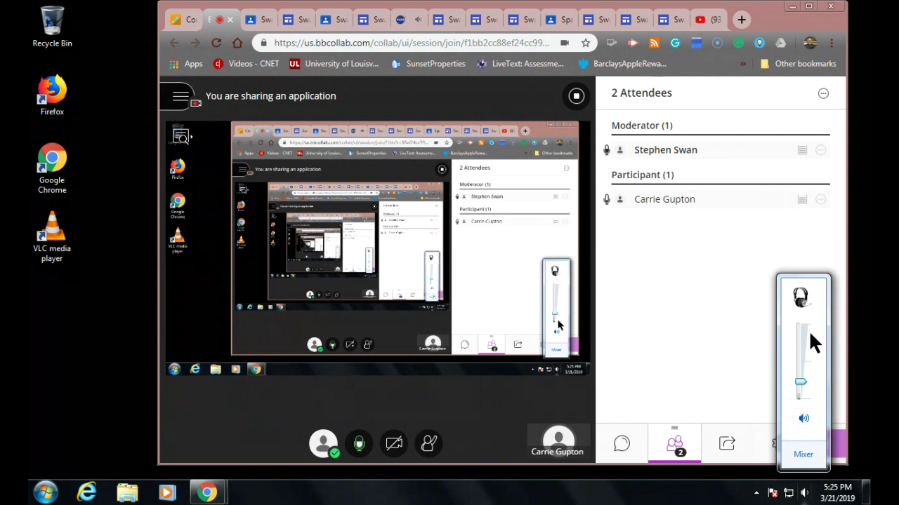
{"action": "left_click_drag", "start_coordinate": [799, 381], "coordinate": [799, 308]}
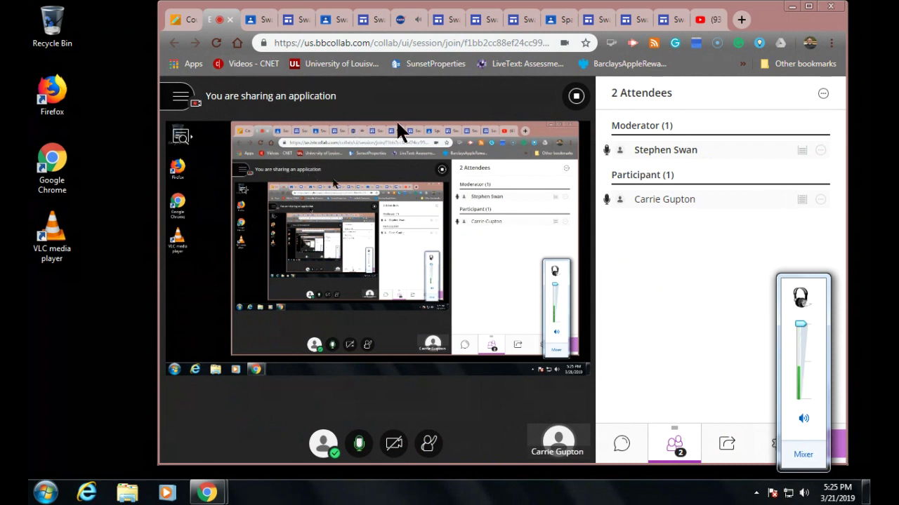
{"action": "left_click", "coordinate": [715, 23]}
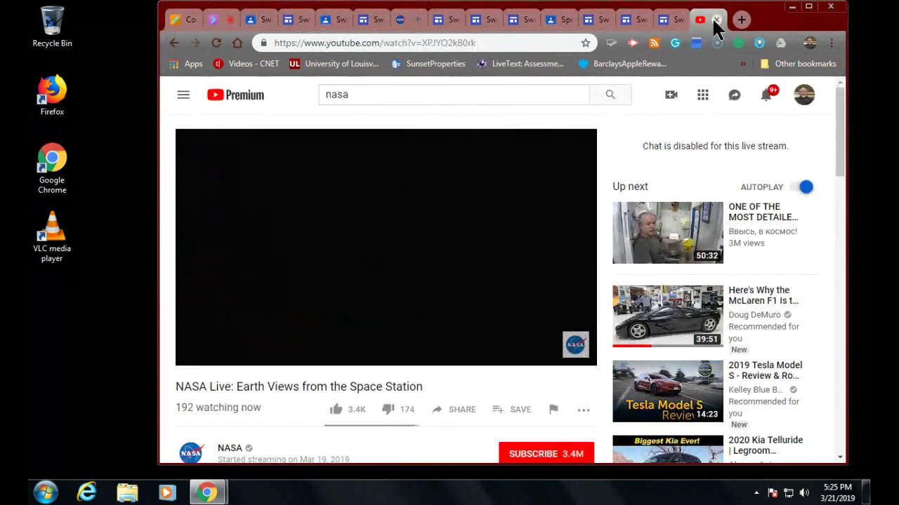
- Close the leftover YouTube, NASA TV, Swan in Space and Classroom assignment tabs
{"action": "left_click", "coordinate": [715, 19]}
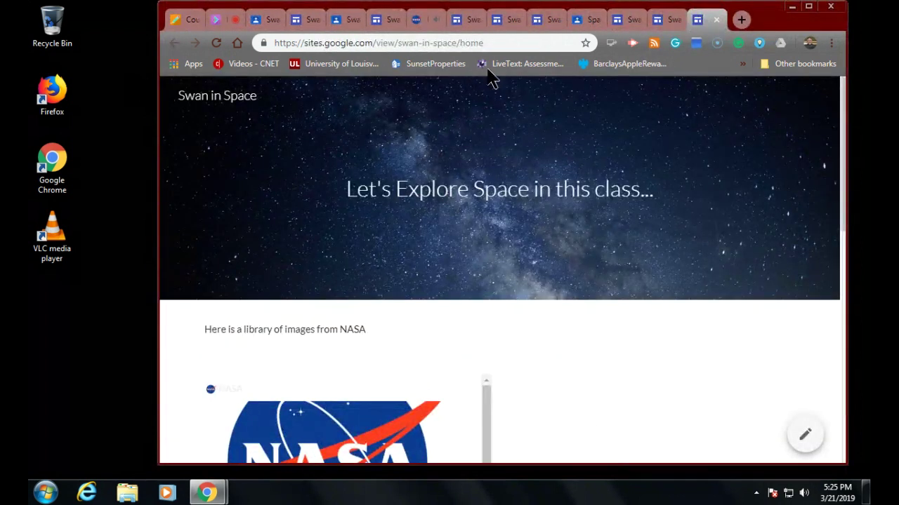
{"action": "left_click", "coordinate": [715, 20]}
{"action": "left_click", "coordinate": [716, 22]}
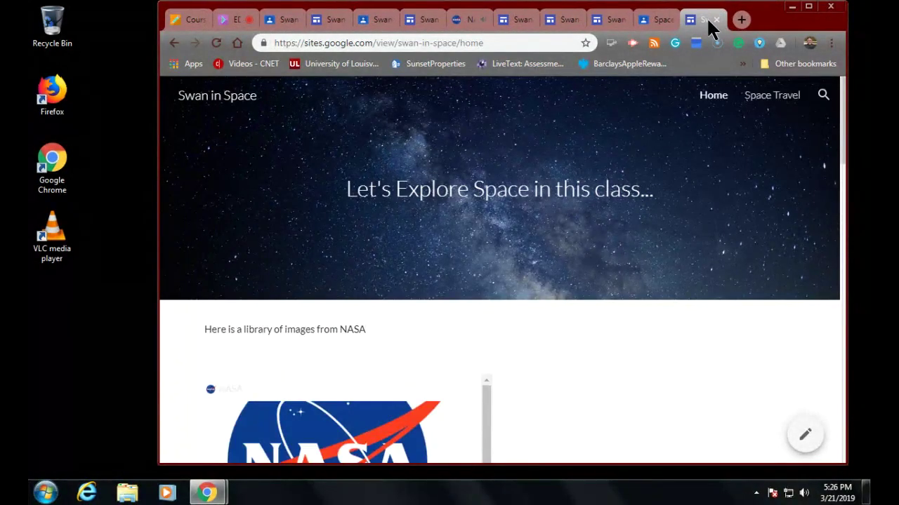
{"action": "left_click", "coordinate": [712, 21]}
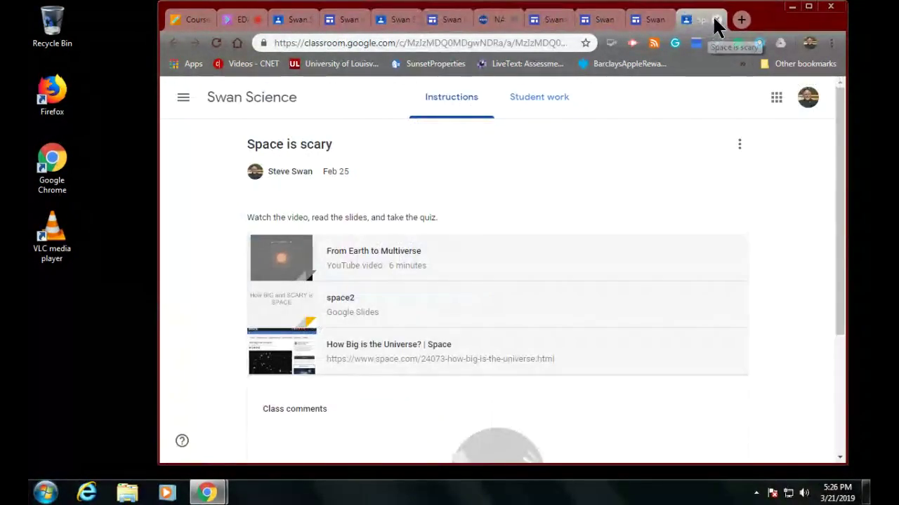
{"action": "left_click", "coordinate": [714, 20]}
{"action": "left_click", "coordinate": [716, 20]}
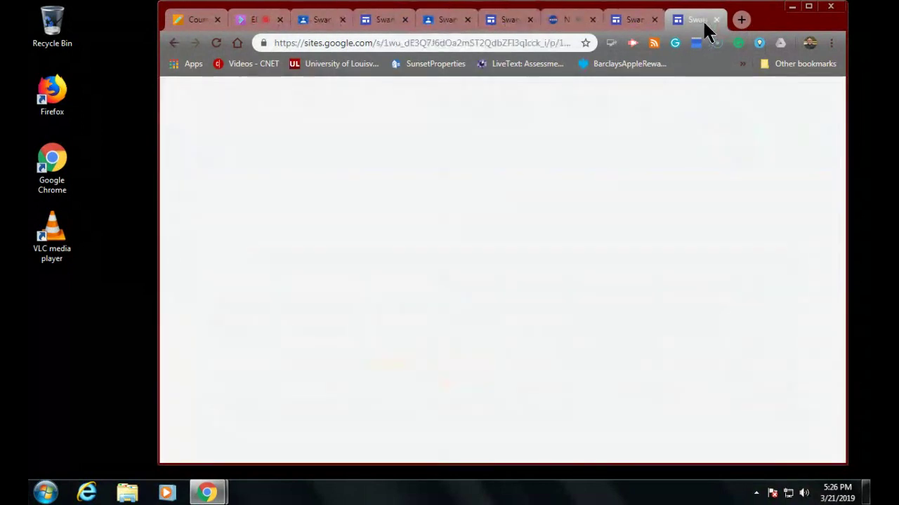
{"action": "left_click", "coordinate": [714, 21]}
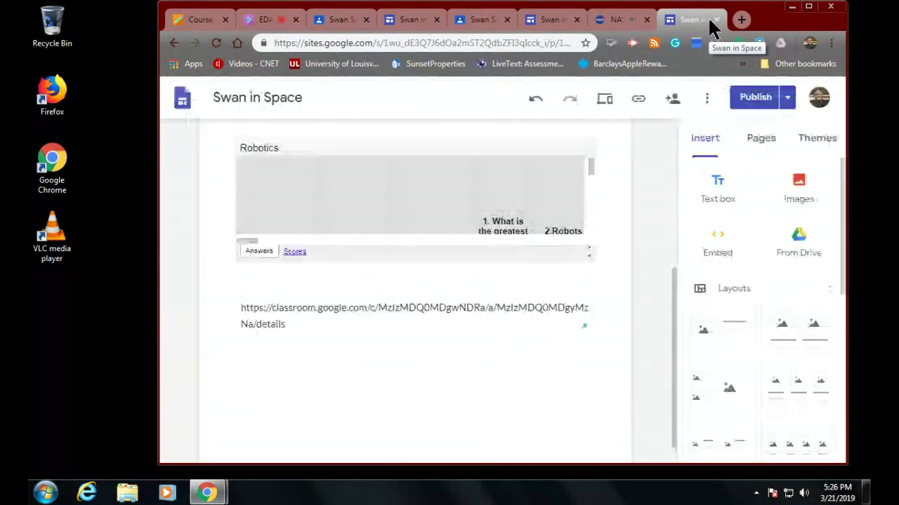
{"action": "left_click", "coordinate": [716, 20]}
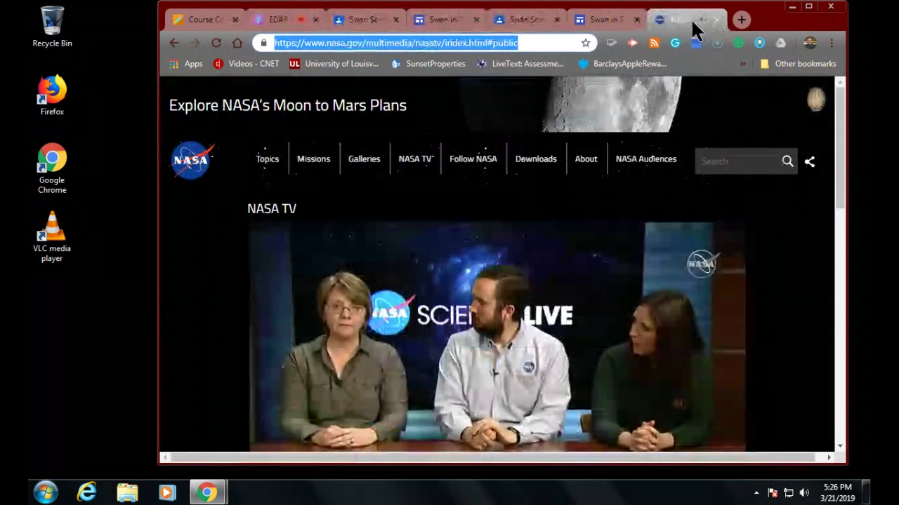
{"action": "left_click", "coordinate": [716, 20]}
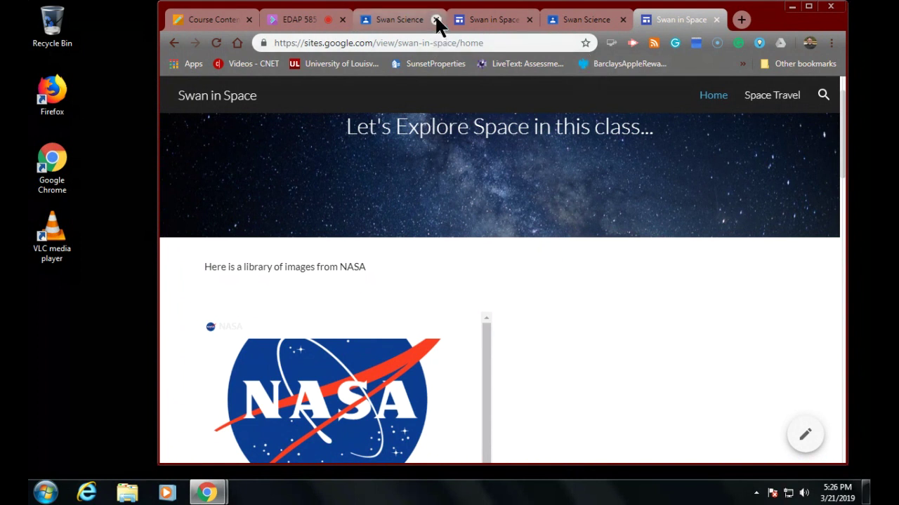
- Close the duplicate Swan in Space and Swan Science tabs and switch to Blackboard's Course Content
{"action": "left_click", "coordinate": [716, 19]}
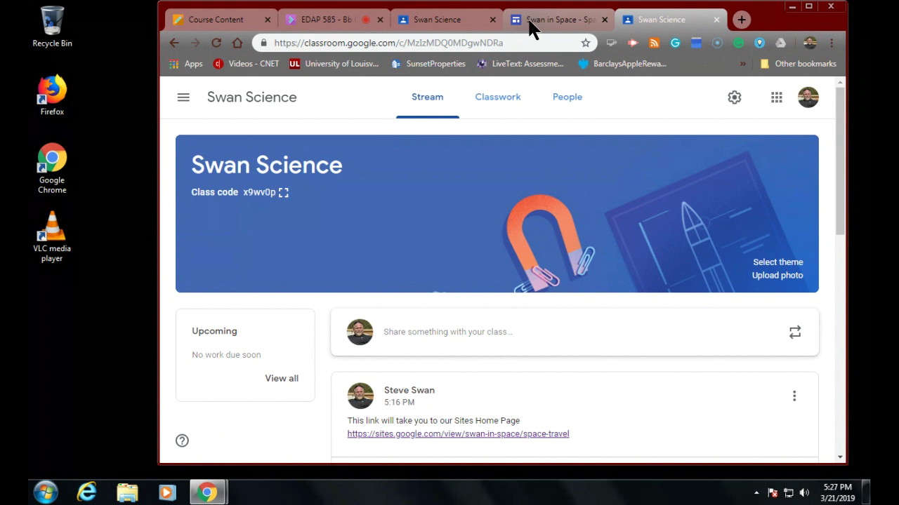
{"action": "left_click", "coordinate": [603, 20]}
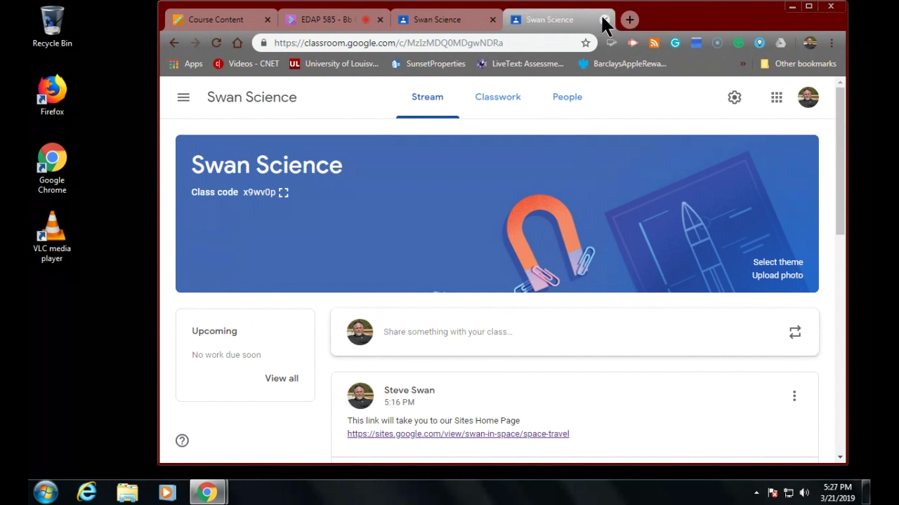
{"action": "left_click", "coordinate": [604, 19]}
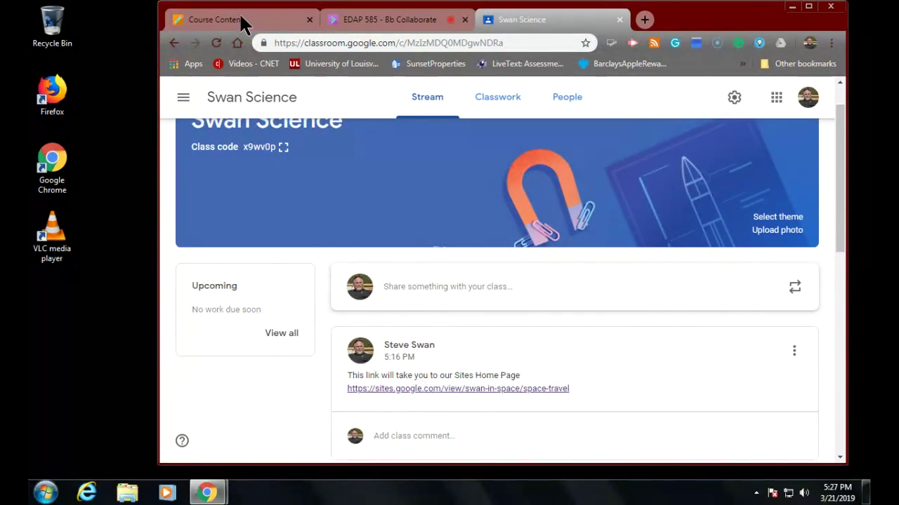
{"action": "left_click", "coordinate": [206, 21]}
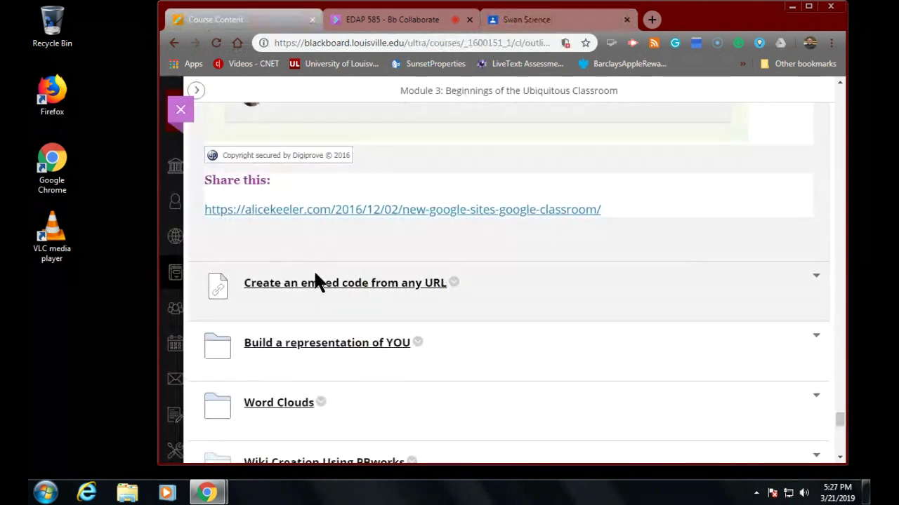
- Go to the EDAP 585 Modules area through the course navigation menu
{"action": "scroll", "coordinate": [317, 271], "scroll_direction": "up", "scroll_amount": 15}
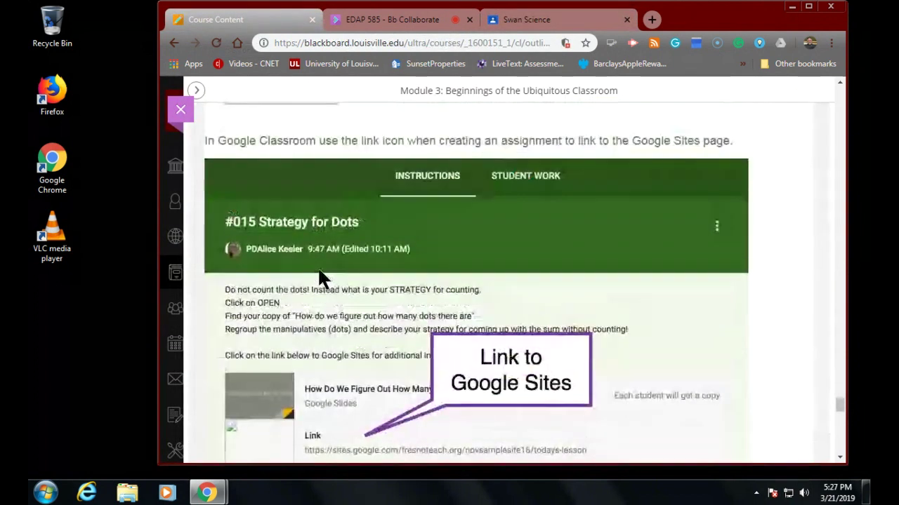
{"action": "scroll", "coordinate": [318, 267], "scroll_direction": "up", "scroll_amount": 15}
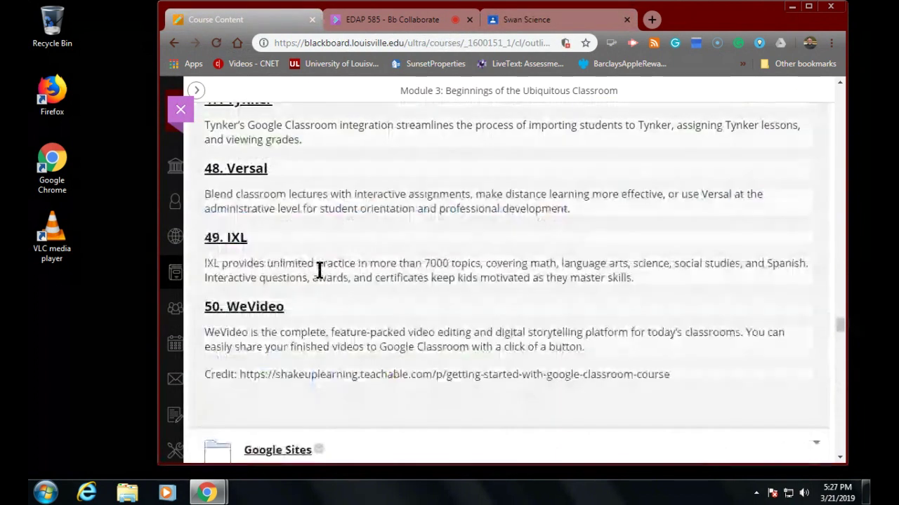
{"action": "scroll", "coordinate": [319, 269], "scroll_direction": "up", "scroll_amount": 20}
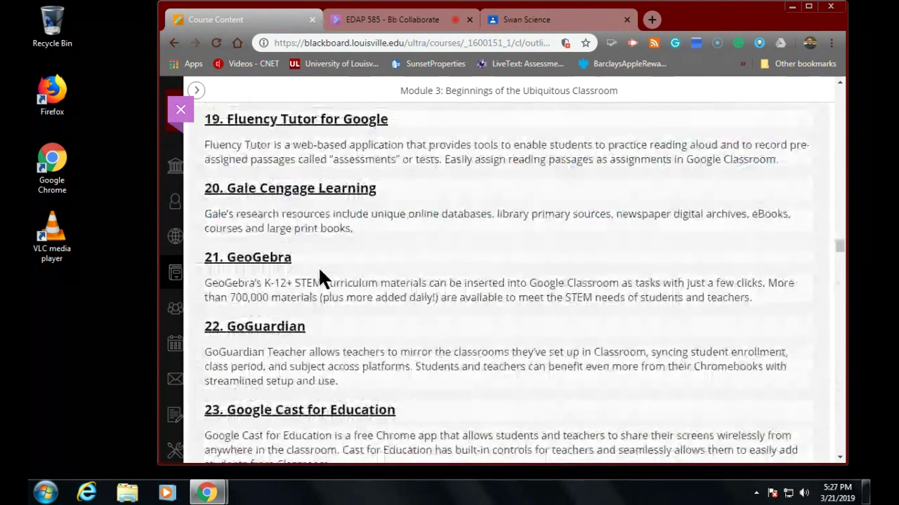
{"action": "scroll", "coordinate": [319, 270], "scroll_direction": "up", "scroll_amount": 5}
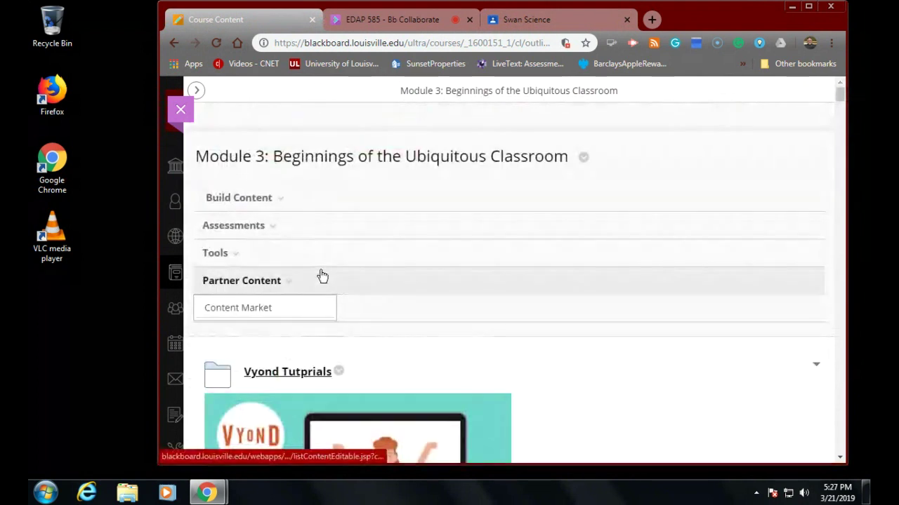
{"action": "left_click", "coordinate": [199, 91]}
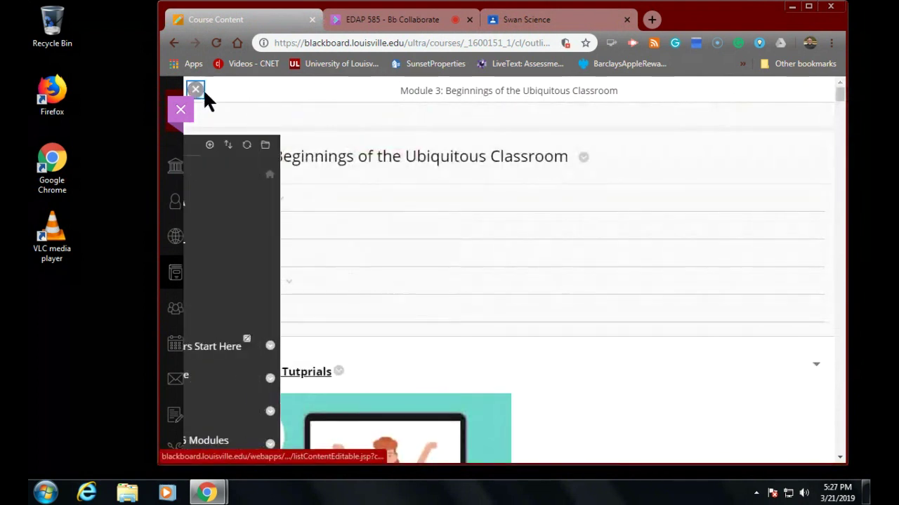
{"action": "scroll", "coordinate": [244, 252], "scroll_direction": "down", "scroll_amount": 4}
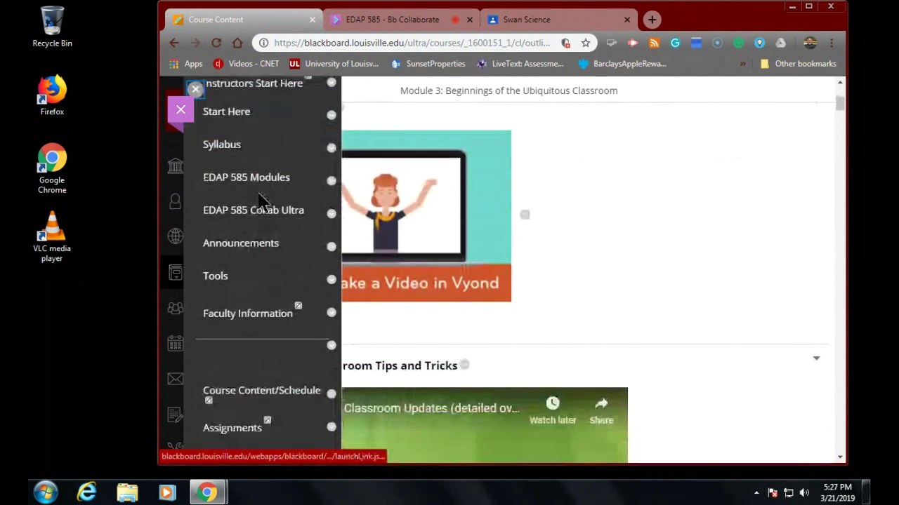
{"action": "left_click", "coordinate": [261, 180]}
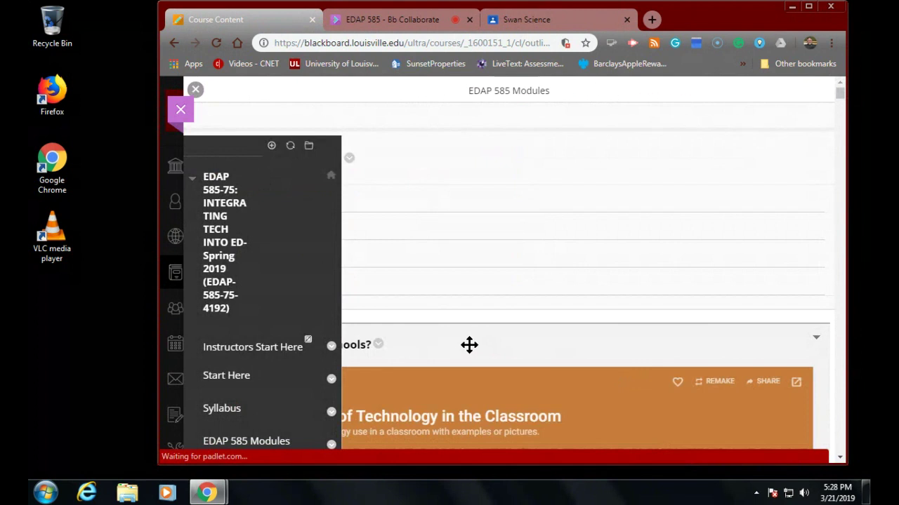
- Scroll past Modules 1–3 to the Module 4: What is a Digital Native? folder
{"action": "scroll", "coordinate": [466, 344], "scroll_direction": "down", "scroll_amount": 3}
{"action": "scroll", "coordinate": [468, 352], "scroll_direction": "down", "scroll_amount": 10}
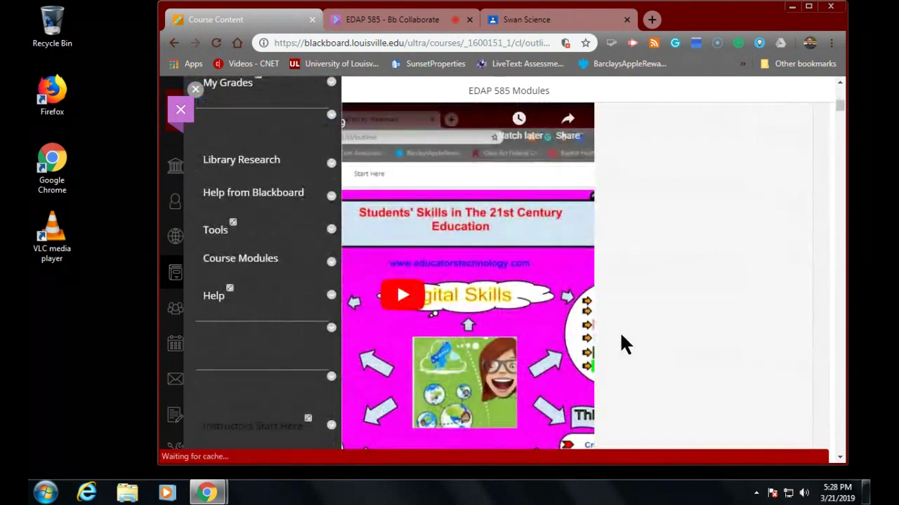
{"action": "scroll", "coordinate": [619, 332], "scroll_direction": "down", "scroll_amount": 3}
{"action": "scroll", "coordinate": [619, 332], "scroll_direction": "down", "scroll_amount": 10}
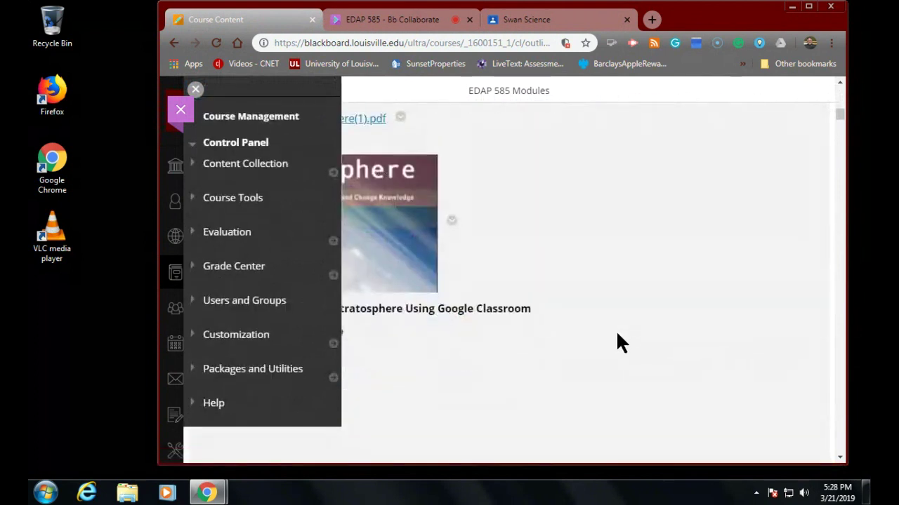
{"action": "scroll", "coordinate": [618, 335], "scroll_direction": "down", "scroll_amount": 10}
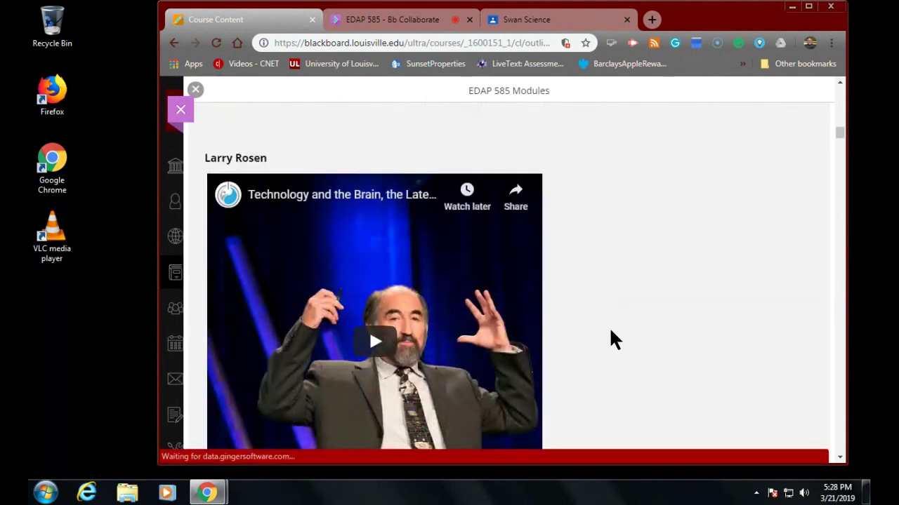
{"action": "scroll", "coordinate": [566, 302], "scroll_direction": "down", "scroll_amount": 5}
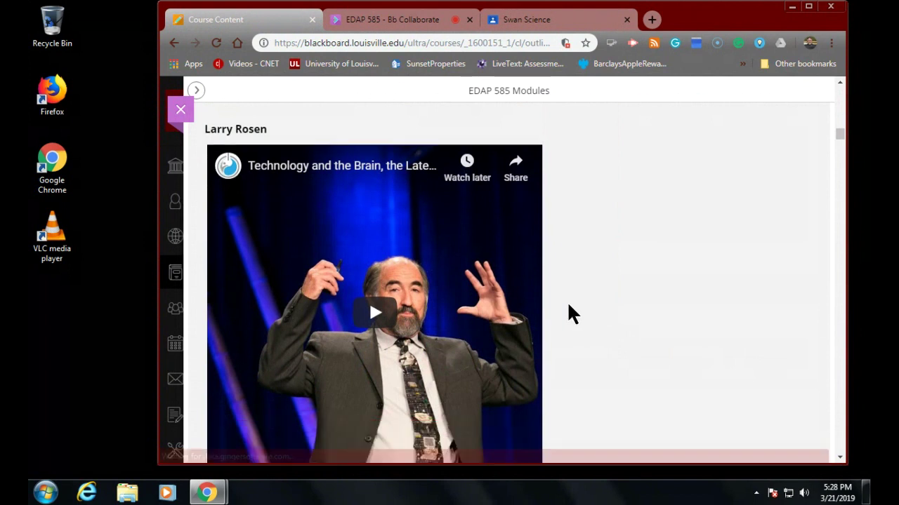
{"action": "scroll", "coordinate": [567, 301], "scroll_direction": "down", "scroll_amount": 15}
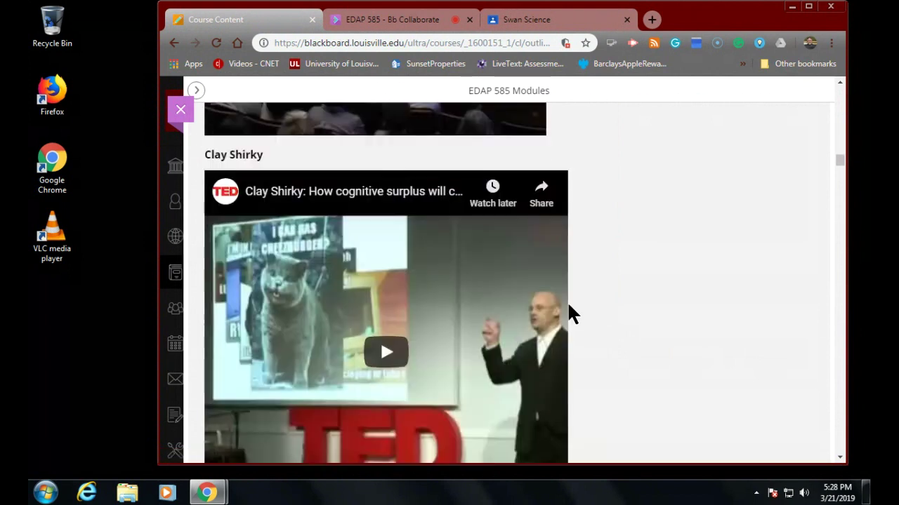
{"action": "scroll", "coordinate": [568, 304], "scroll_direction": "down", "scroll_amount": 10}
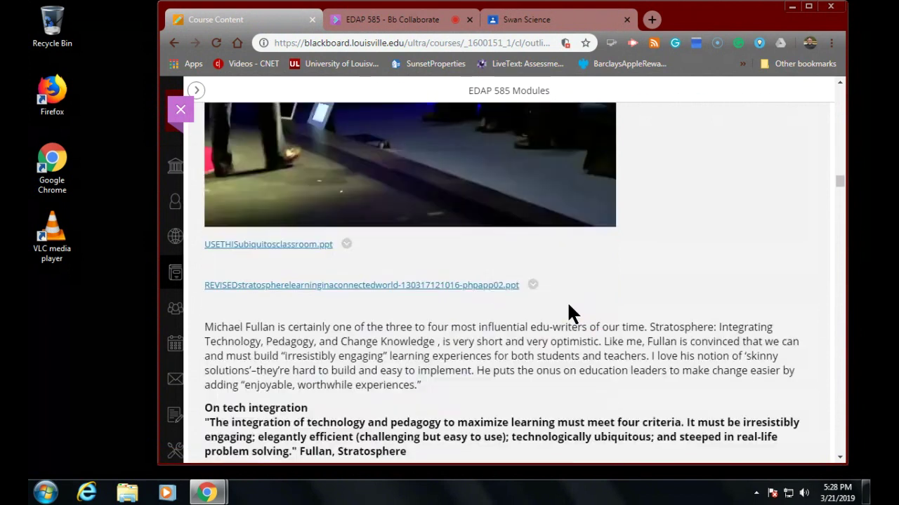
{"action": "scroll", "coordinate": [569, 306], "scroll_direction": "down", "scroll_amount": 4}
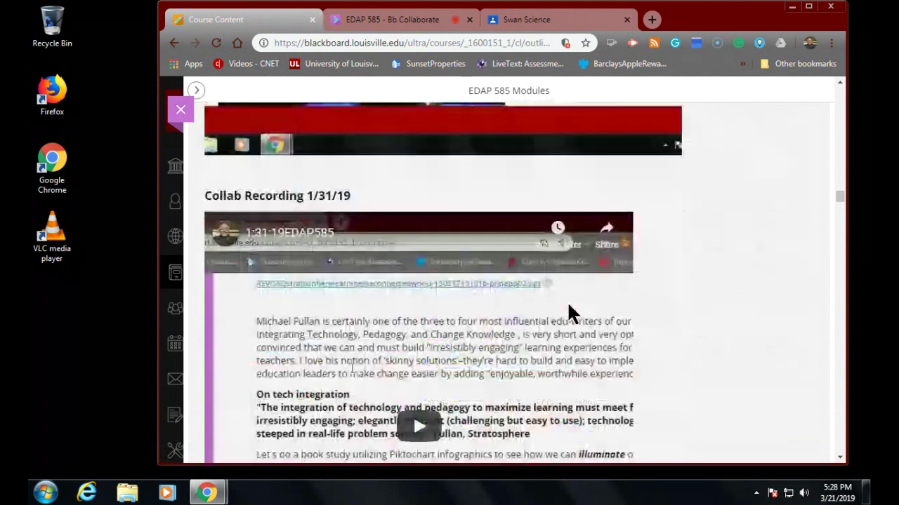
{"action": "scroll", "coordinate": [570, 314], "scroll_direction": "down", "scroll_amount": 8}
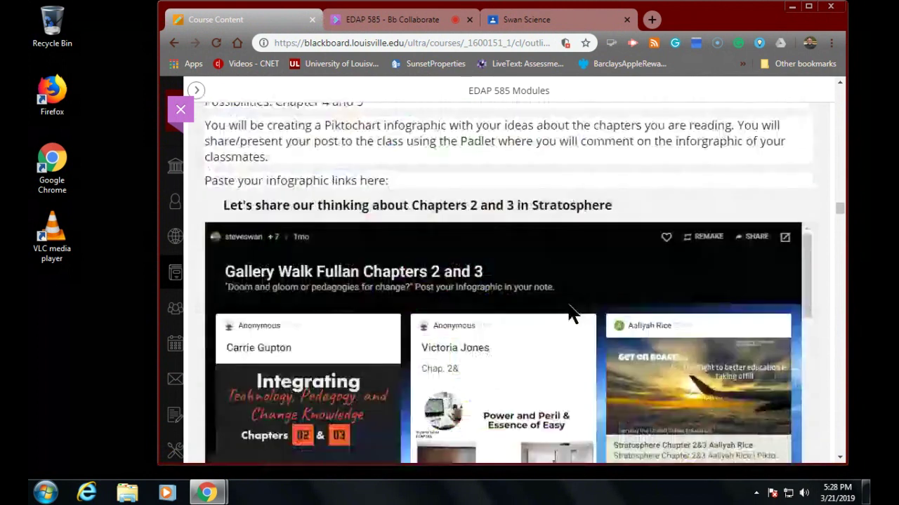
{"action": "scroll", "coordinate": [570, 314], "scroll_direction": "down", "scroll_amount": 5}
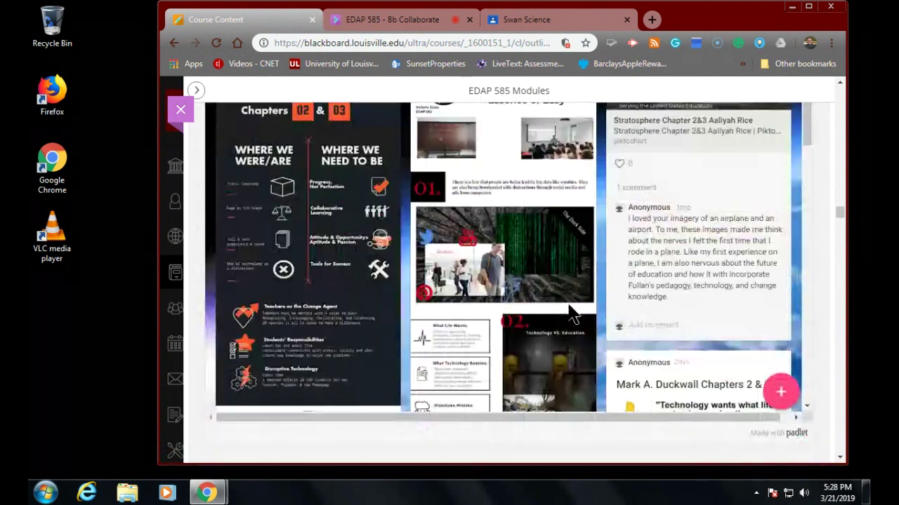
{"action": "scroll", "coordinate": [570, 314], "scroll_direction": "down", "scroll_amount": 2}
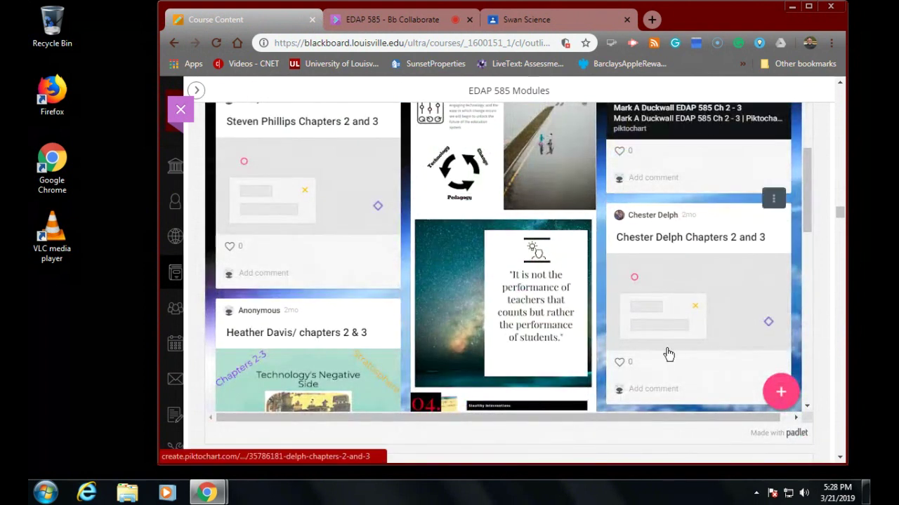
{"action": "scroll", "coordinate": [638, 370], "scroll_direction": "down", "scroll_amount": 10}
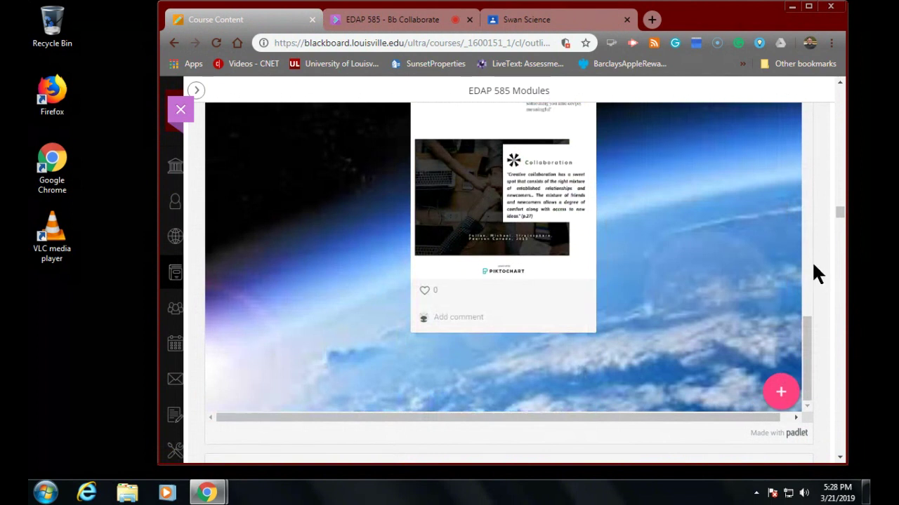
{"action": "scroll", "coordinate": [824, 266], "scroll_direction": "down", "scroll_amount": 15}
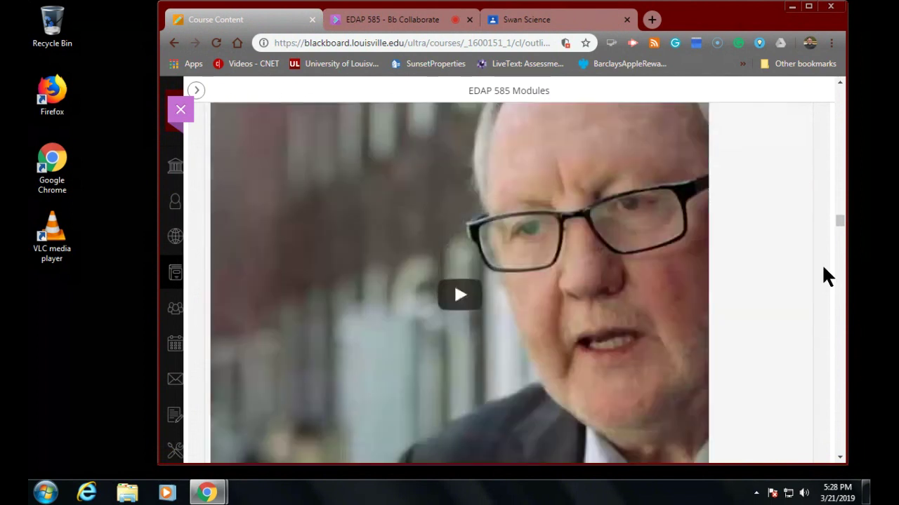
{"action": "scroll", "coordinate": [823, 267], "scroll_direction": "down", "scroll_amount": 15}
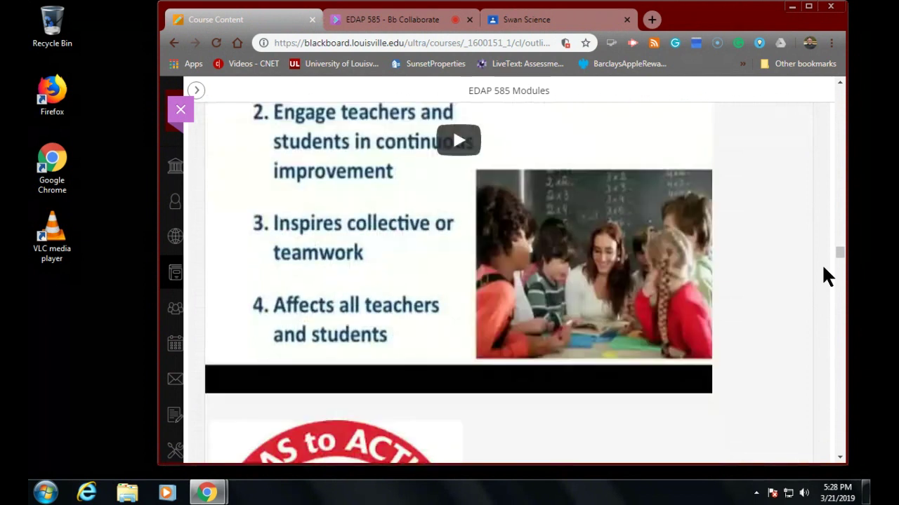
{"action": "scroll", "coordinate": [825, 275], "scroll_direction": "down", "scroll_amount": 12}
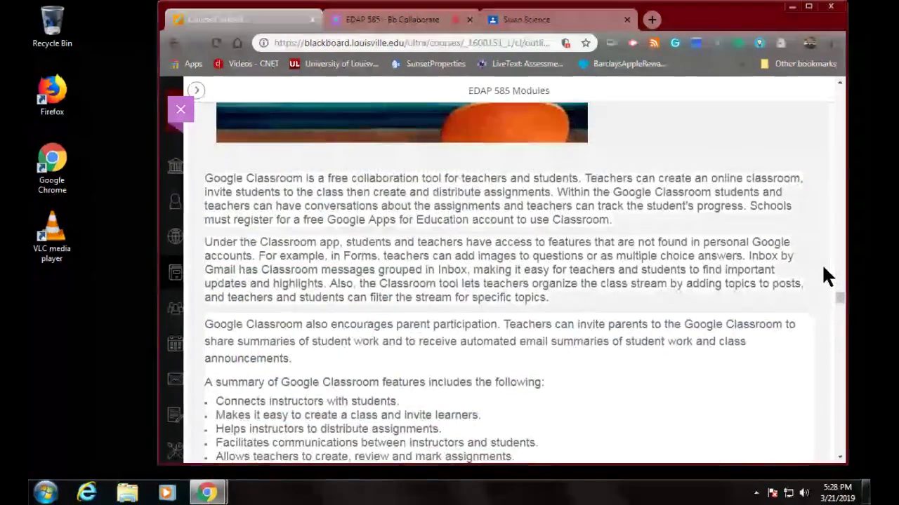
{"action": "scroll", "coordinate": [827, 275], "scroll_direction": "up", "scroll_amount": 1}
{"action": "scroll", "coordinate": [825, 275], "scroll_direction": "up", "scroll_amount": 3}
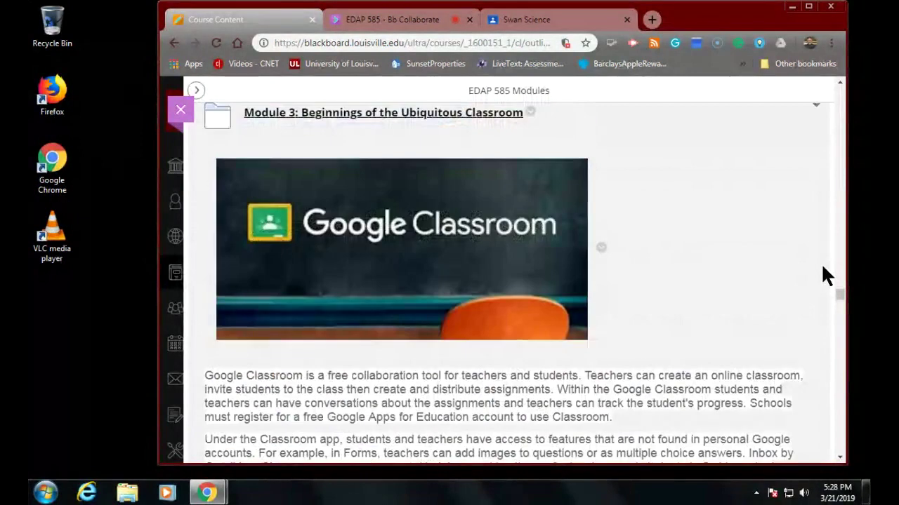
{"action": "scroll", "coordinate": [825, 275], "scroll_direction": "down", "scroll_amount": 8}
{"action": "scroll", "coordinate": [826, 275], "scroll_direction": "down", "scroll_amount": 10}
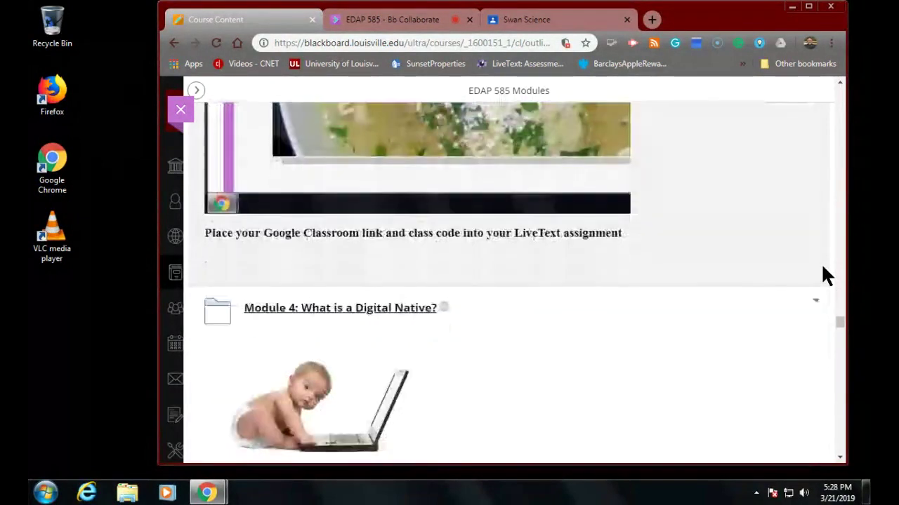
{"action": "scroll", "coordinate": [826, 275], "scroll_direction": "up", "scroll_amount": 1}
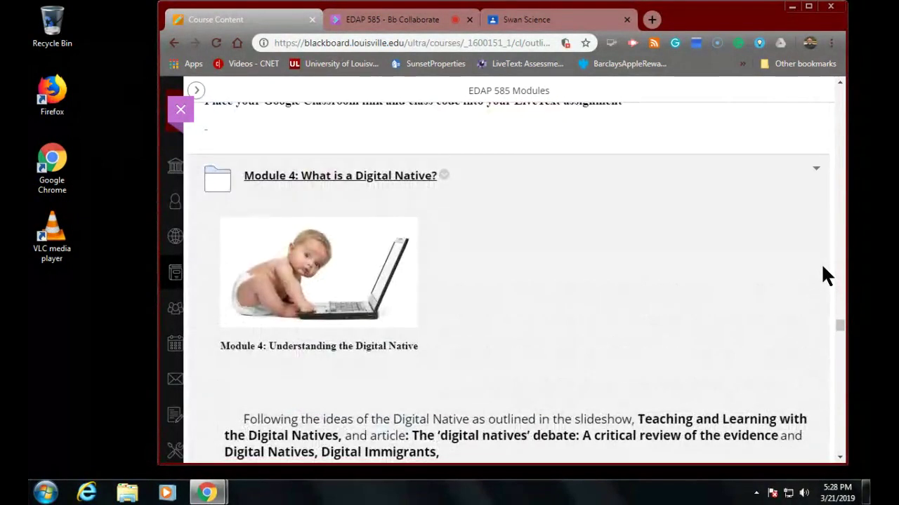
{"action": "scroll", "coordinate": [826, 275], "scroll_direction": "down", "scroll_amount": 1}
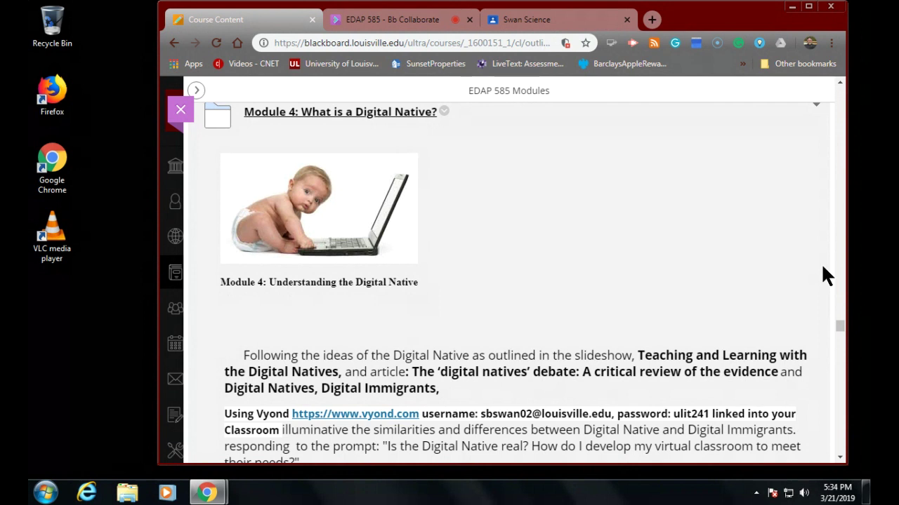
- Open Module 4: What is a Digital Native? and scroll down to the Mindset List Video item
{"action": "left_click", "coordinate": [353, 114]}
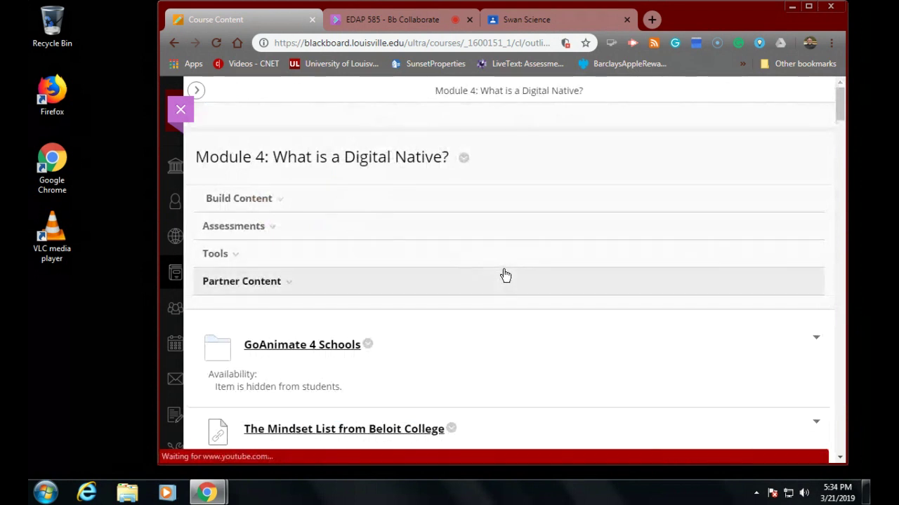
{"action": "scroll", "coordinate": [503, 273], "scroll_direction": "down", "scroll_amount": 2}
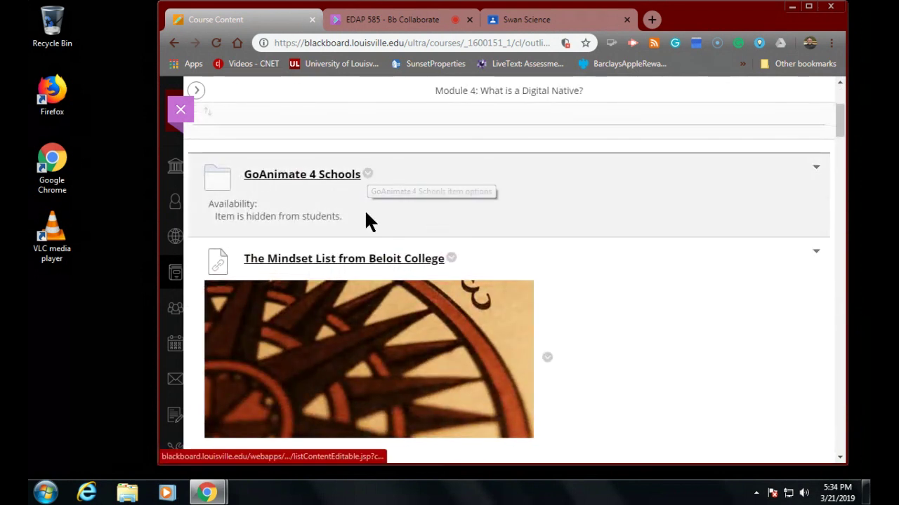
{"action": "scroll", "coordinate": [365, 209], "scroll_direction": "down", "scroll_amount": 3}
{"action": "scroll", "coordinate": [368, 221], "scroll_direction": "up", "scroll_amount": 2}
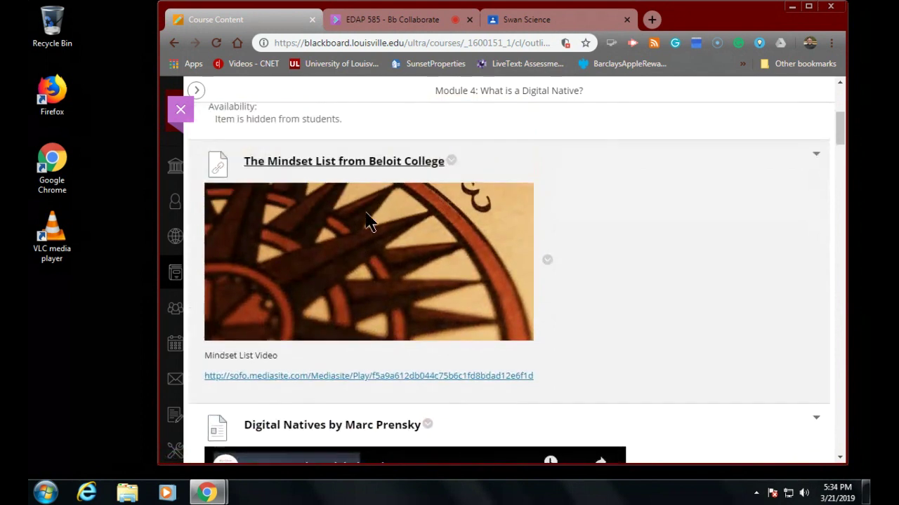
{"action": "scroll", "coordinate": [368, 221], "scroll_direction": "down", "scroll_amount": 1}
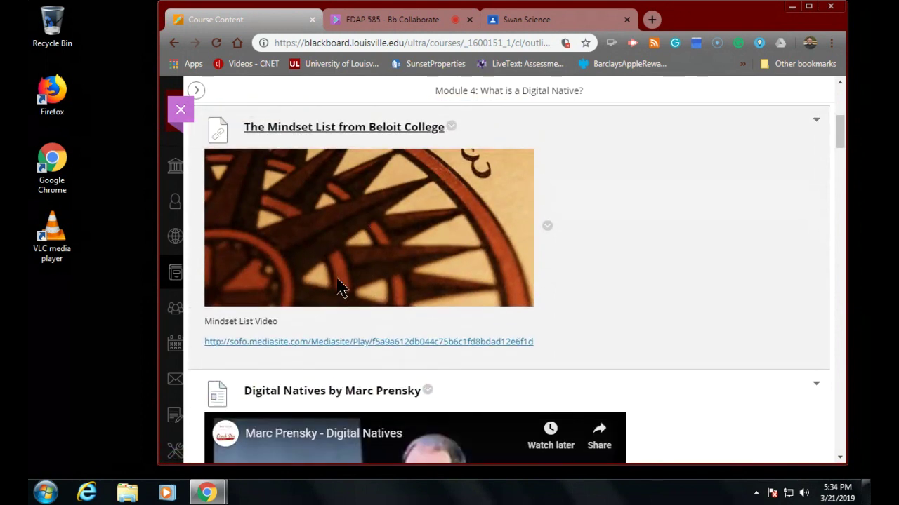
- Open the Mindset List 2021 video in Mediasite, play it, and pause at 0:04
{"action": "left_click", "coordinate": [337, 344]}
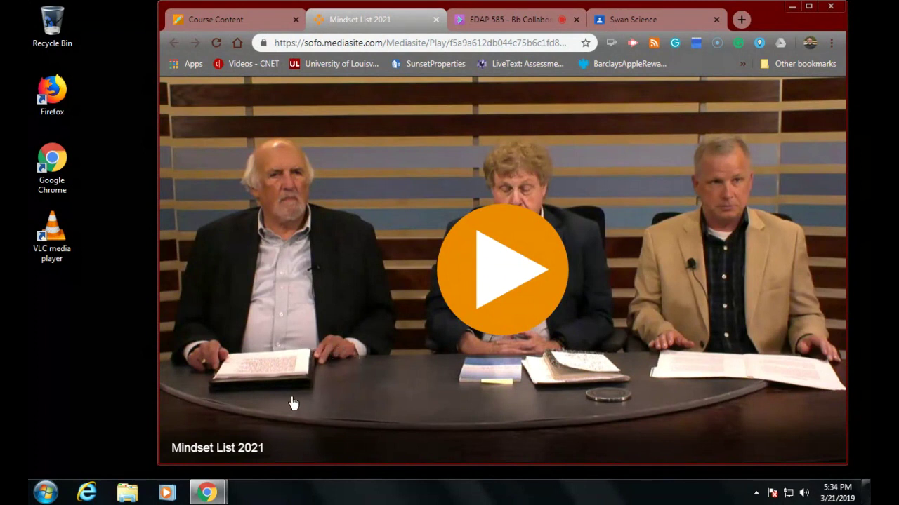
{"action": "left_click", "coordinate": [232, 455]}
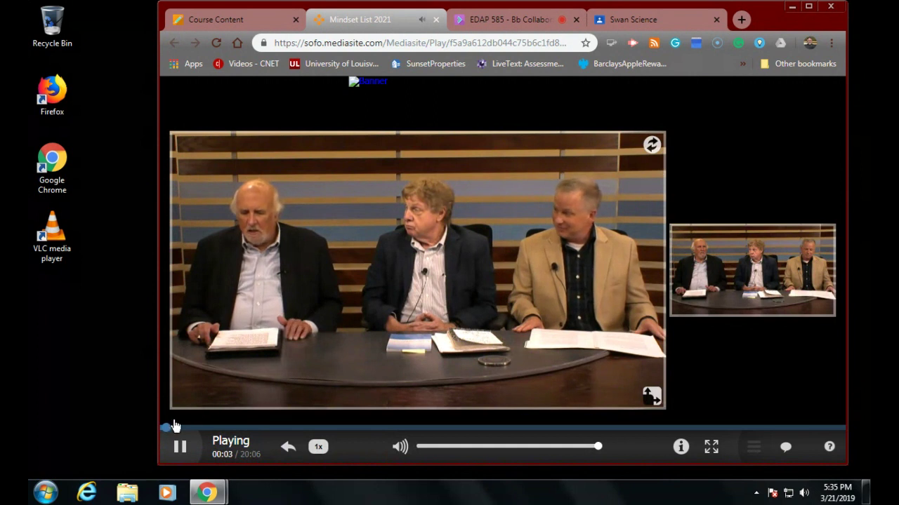
{"action": "left_click", "coordinate": [180, 447]}
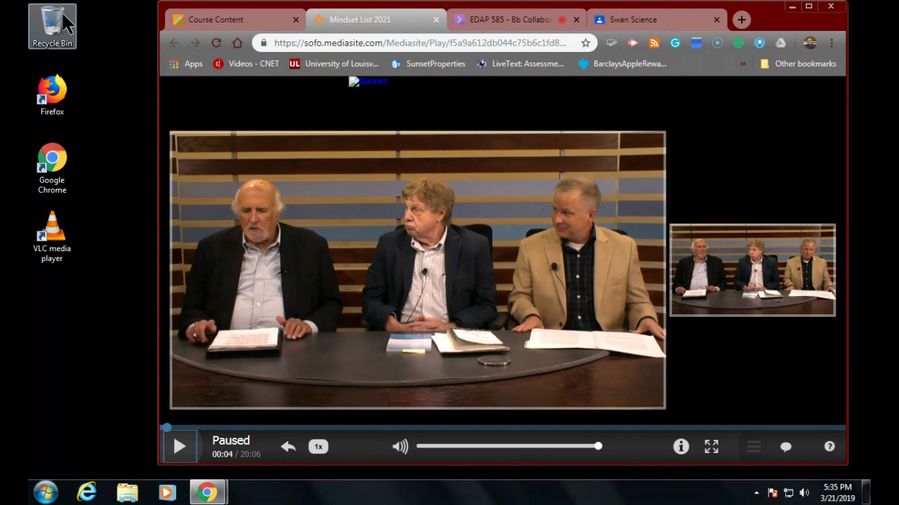
- Return to the Blackboard Module 4 page and open The Mindset List from Beloit College website
{"action": "left_click", "coordinate": [184, 21]}
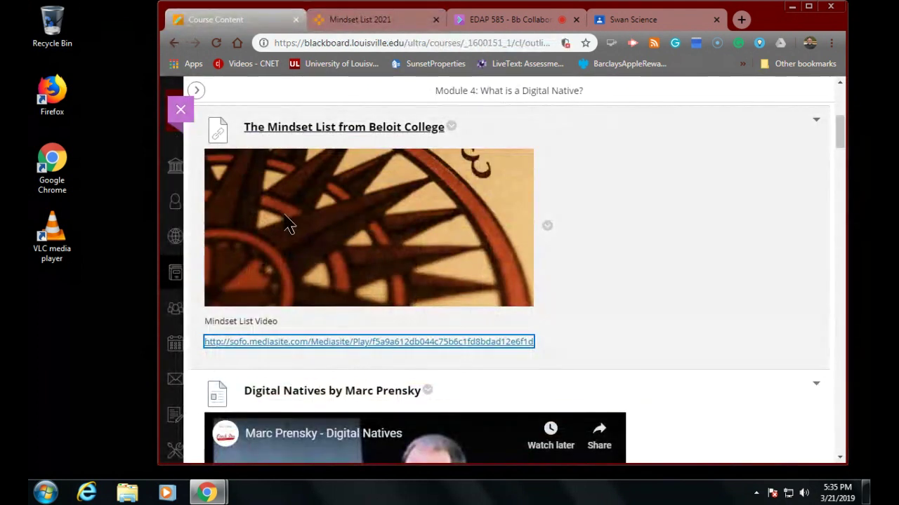
{"action": "scroll", "coordinate": [292, 225], "scroll_direction": "up", "scroll_amount": 1}
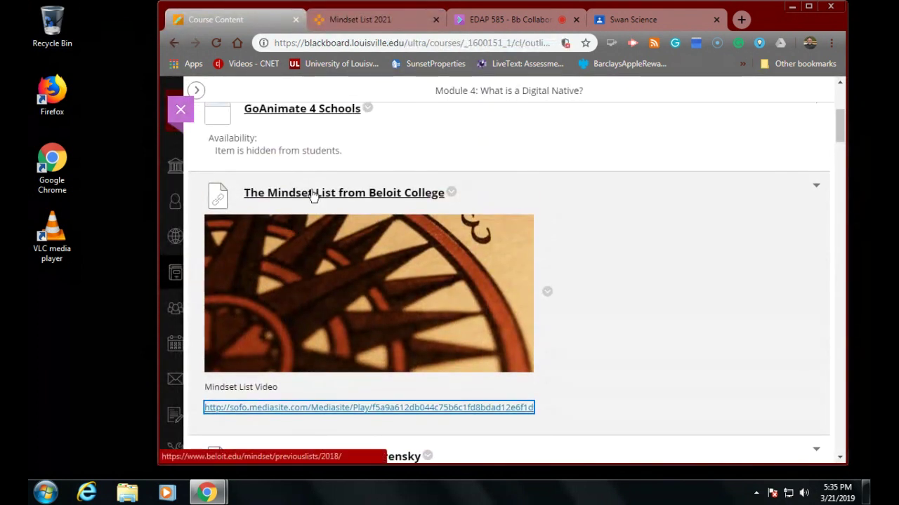
{"action": "left_click", "coordinate": [311, 191]}
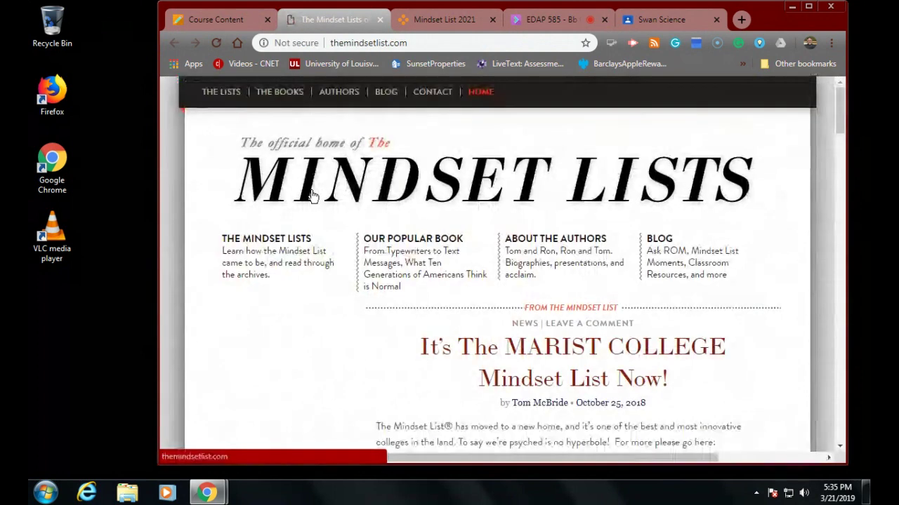
- Open the Marist College announcement post and follow its link to the Marist news article
{"action": "scroll", "coordinate": [379, 270], "scroll_direction": "down", "scroll_amount": 3}
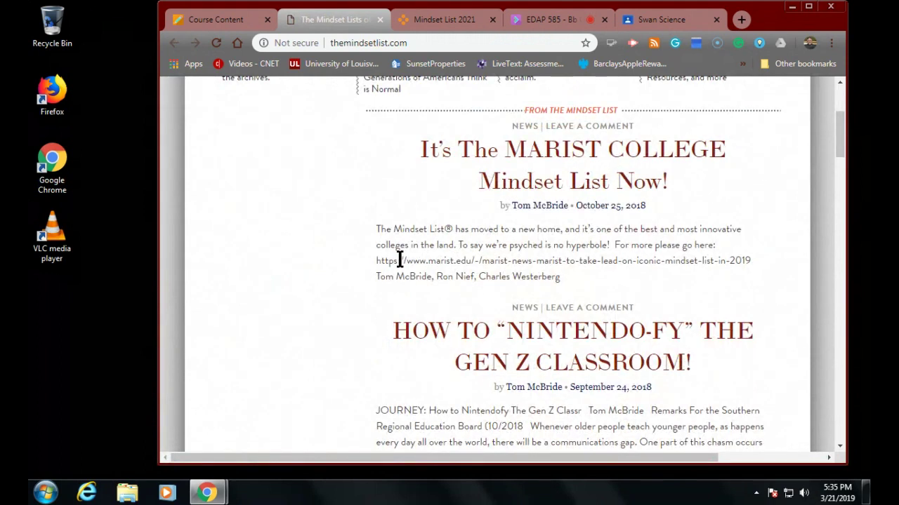
{"action": "left_click", "coordinate": [523, 158]}
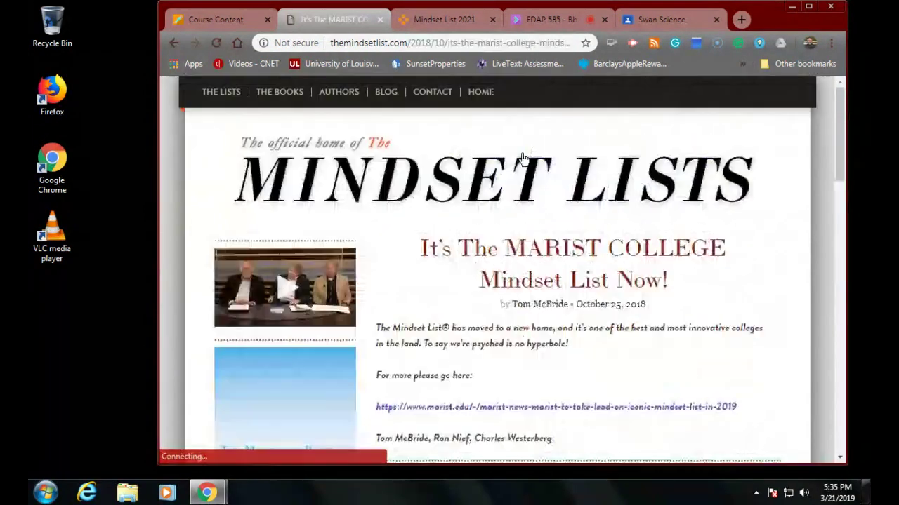
{"action": "scroll", "coordinate": [395, 273], "scroll_direction": "down", "scroll_amount": 2}
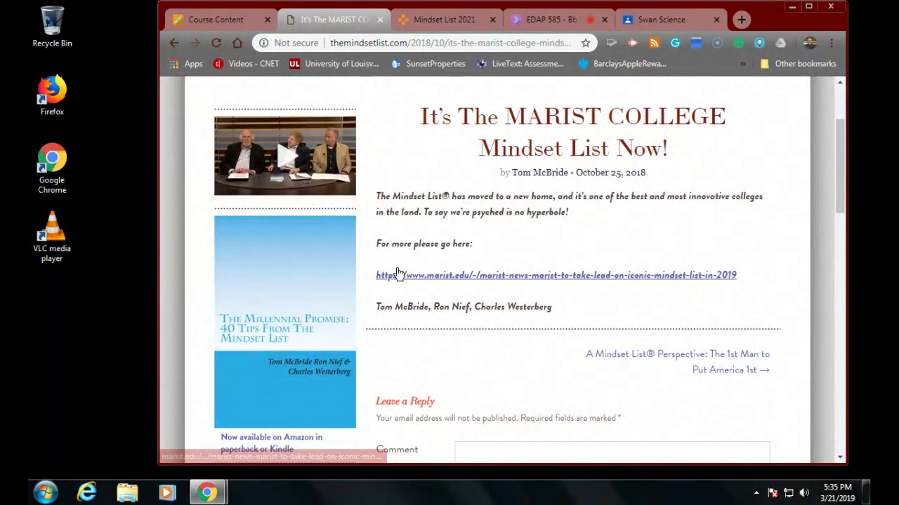
{"action": "left_click", "coordinate": [495, 283]}
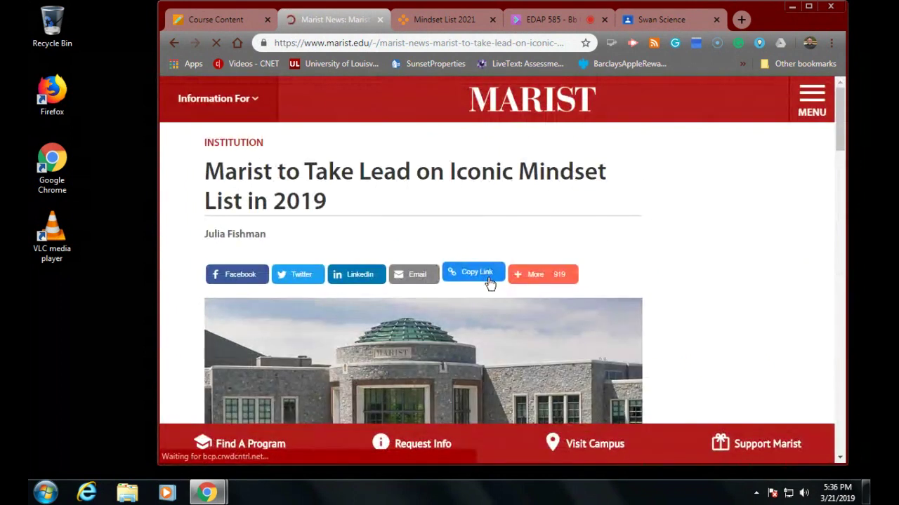
- Read through the Marist article announcing the Marist Mindset List release in August 2019
{"action": "scroll", "coordinate": [490, 282], "scroll_direction": "down", "scroll_amount": 5}
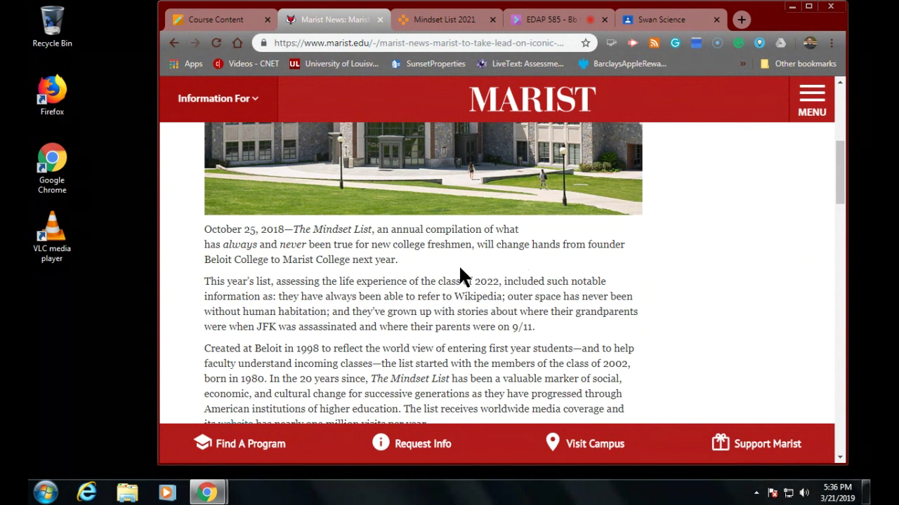
{"action": "scroll", "coordinate": [460, 274], "scroll_direction": "down", "scroll_amount": 3}
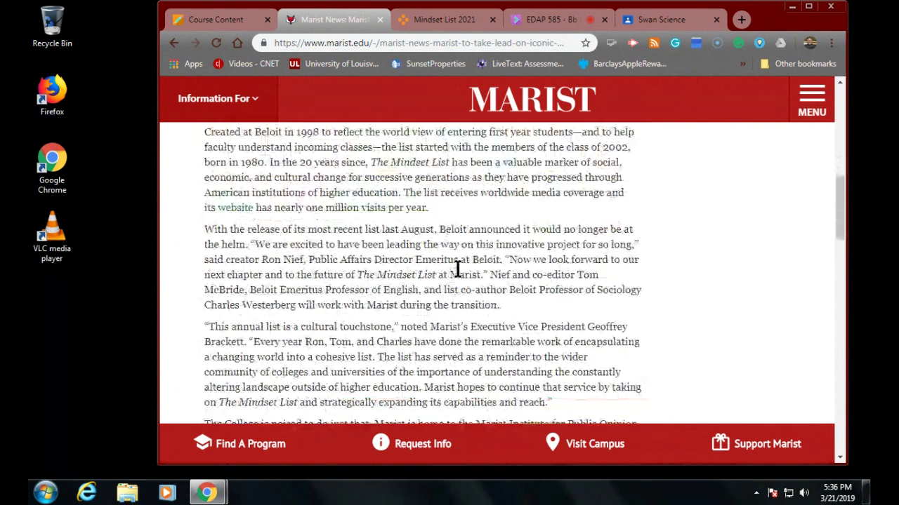
{"action": "scroll", "coordinate": [457, 269], "scroll_direction": "down", "scroll_amount": 4}
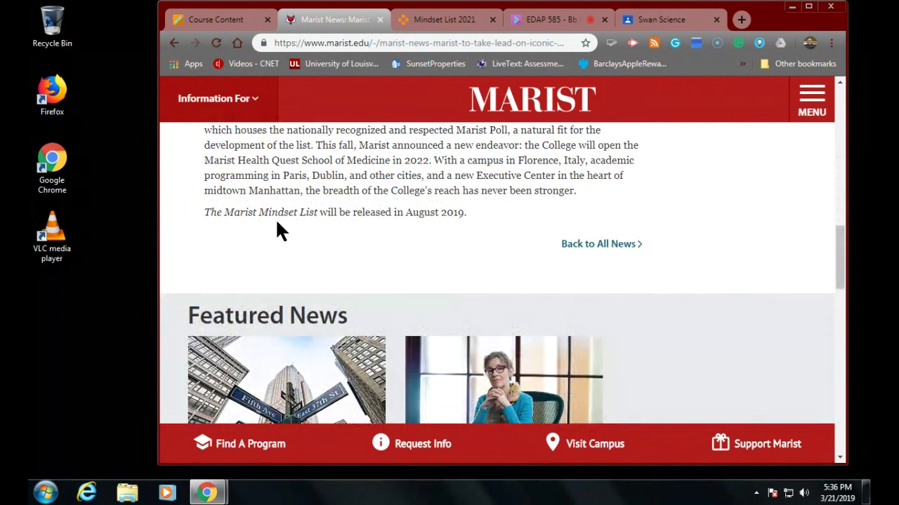
{"action": "scroll", "coordinate": [275, 218], "scroll_direction": "up", "scroll_amount": 3}
{"action": "scroll", "coordinate": [276, 222], "scroll_direction": "down", "scroll_amount": 2}
{"action": "scroll", "coordinate": [276, 221], "scroll_direction": "up", "scroll_amount": 6}
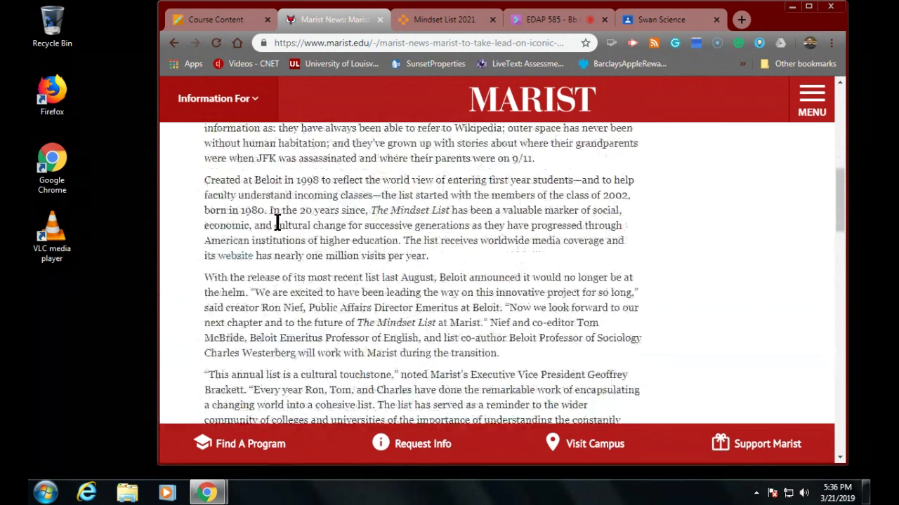
{"action": "scroll", "coordinate": [276, 221], "scroll_direction": "up", "scroll_amount": 1}
{"action": "scroll", "coordinate": [316, 294], "scroll_direction": "up", "scroll_amount": 3}
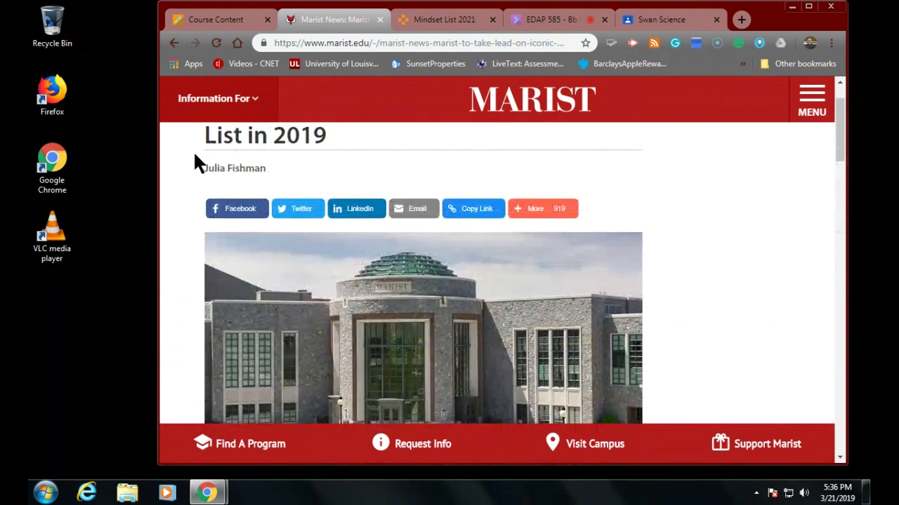
{"action": "scroll", "coordinate": [202, 186], "scroll_direction": "down", "scroll_amount": 7}
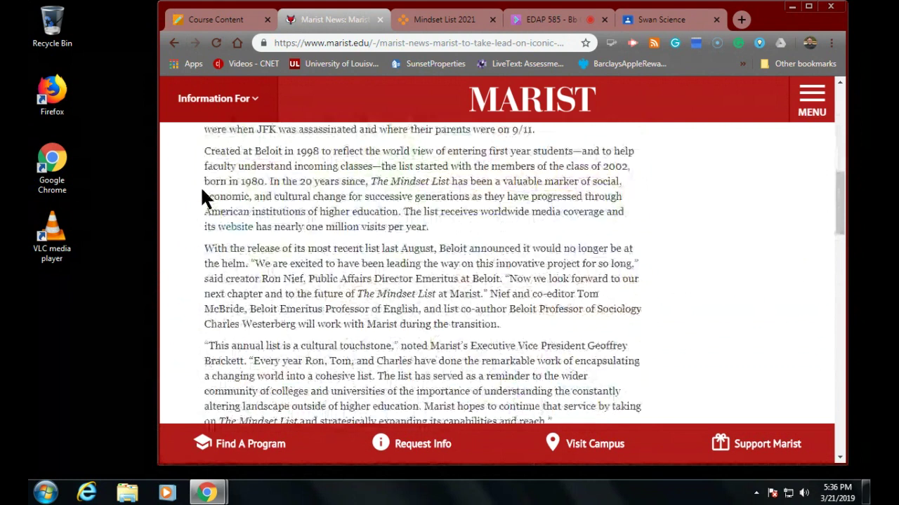
{"action": "scroll", "coordinate": [201, 194], "scroll_direction": "down", "scroll_amount": 4}
{"action": "scroll", "coordinate": [227, 195], "scroll_direction": "down", "scroll_amount": 2}
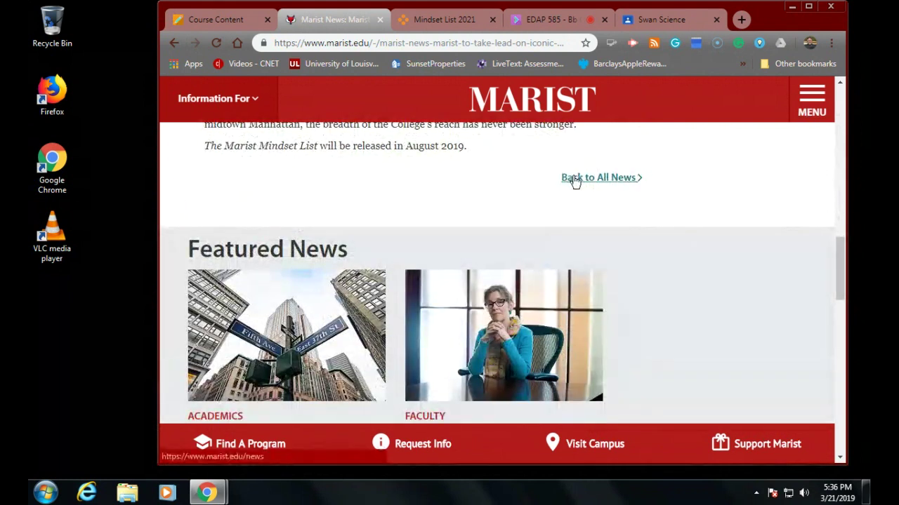
{"action": "scroll", "coordinate": [410, 201], "scroll_direction": "up", "scroll_amount": 13}
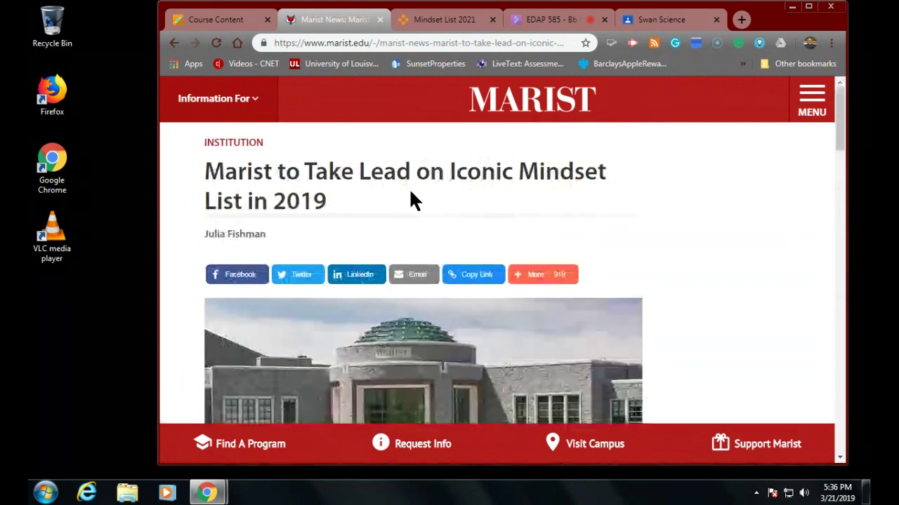
- Go back to the Mindset List post and open The Millennial Promise product page on Amazon
{"action": "left_click", "coordinate": [174, 43]}
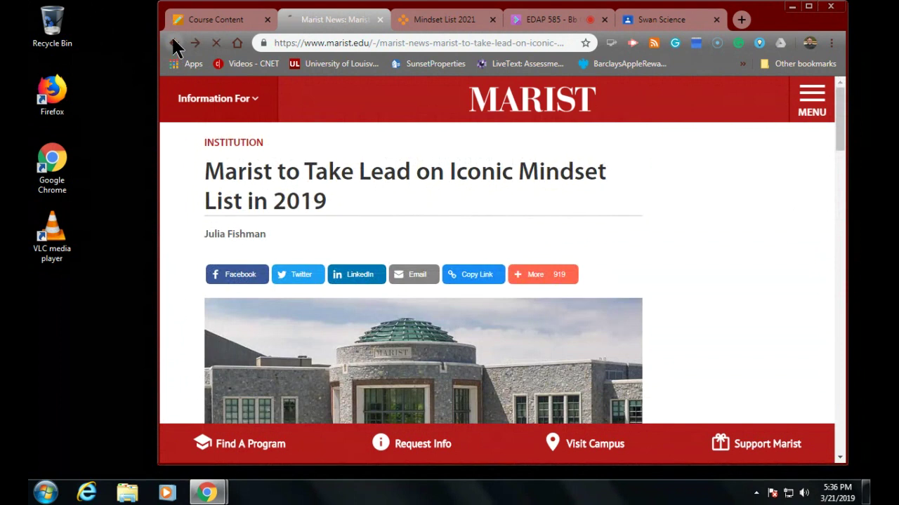
{"action": "scroll", "coordinate": [360, 292], "scroll_direction": "down", "scroll_amount": 1}
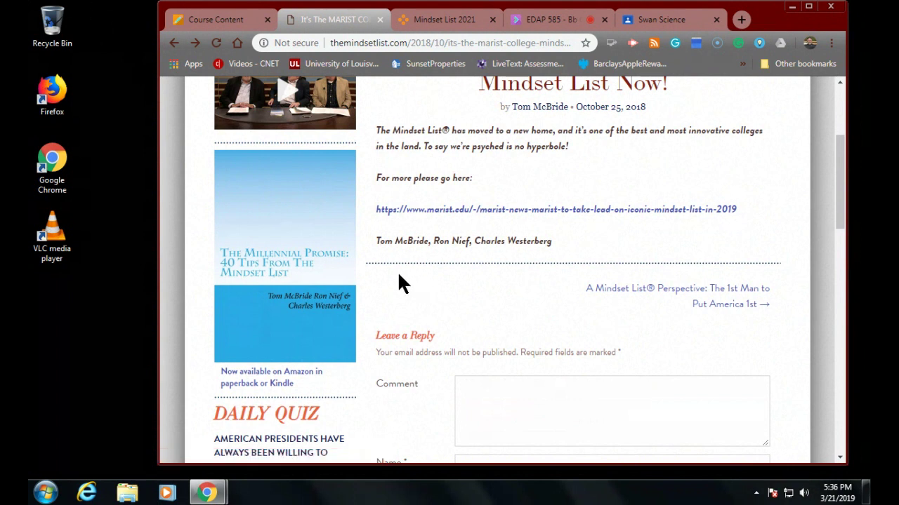
{"action": "left_click", "coordinate": [286, 236]}
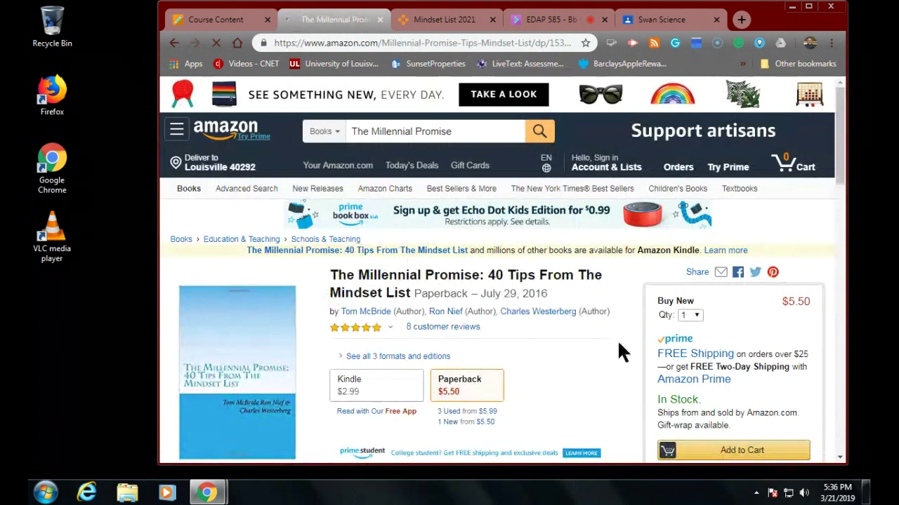
{"action": "scroll", "coordinate": [616, 339], "scroll_direction": "down", "scroll_amount": 4}
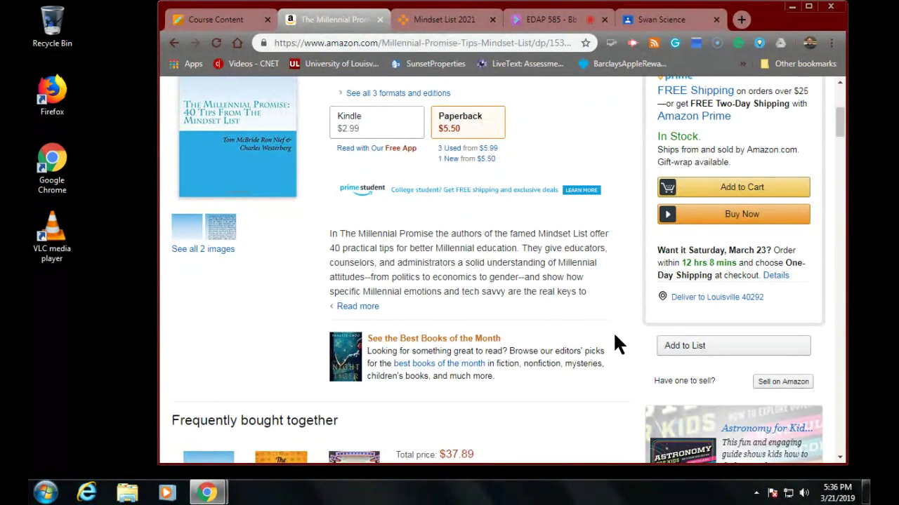
{"action": "scroll", "coordinate": [612, 332], "scroll_direction": "up", "scroll_amount": 4}
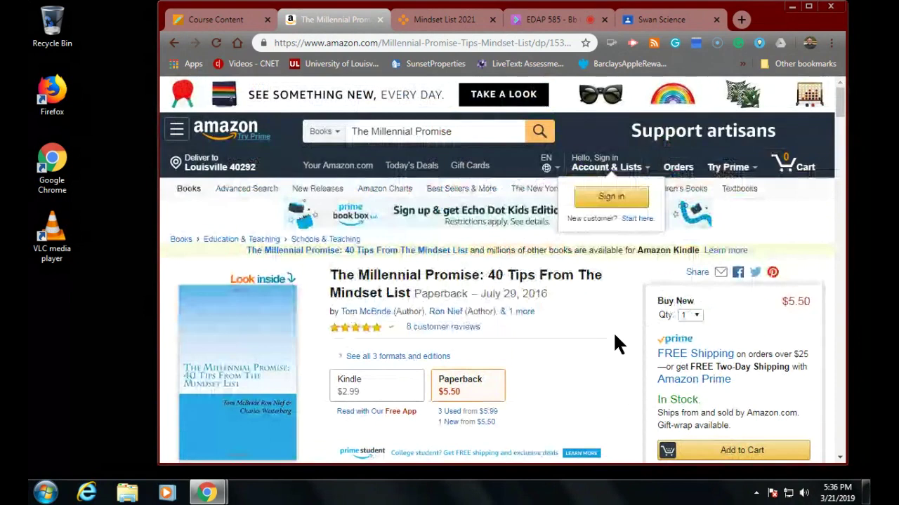
- Page through the book's Look Inside preview to page 9, then close the preview and Amazon tab
{"action": "left_click", "coordinate": [214, 381]}
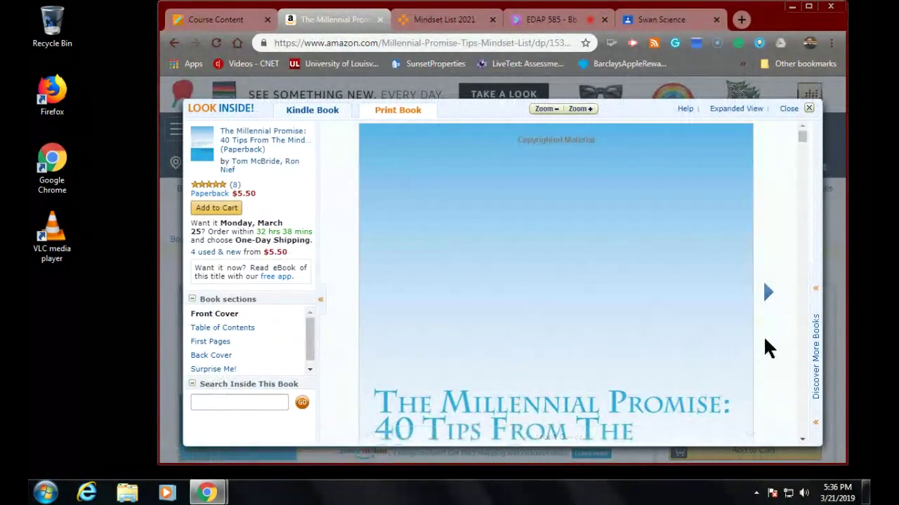
{"action": "left_click", "coordinate": [768, 295]}
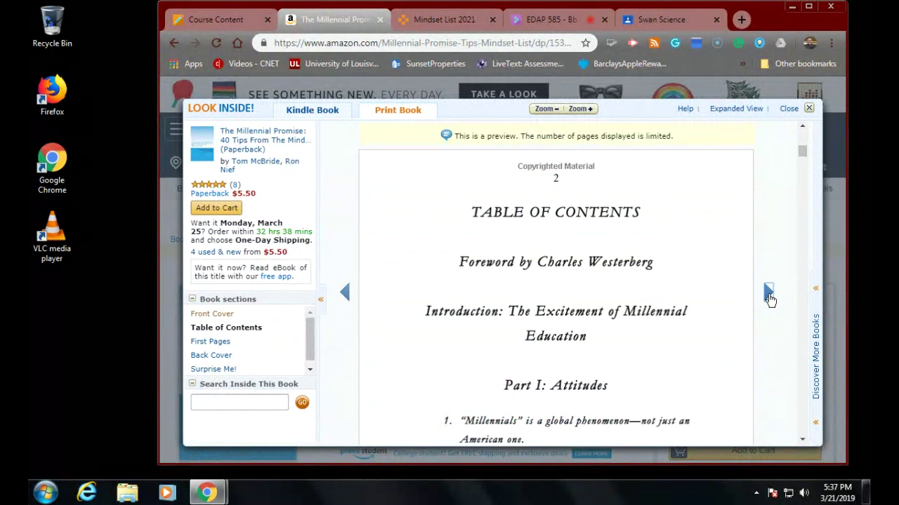
{"action": "left_click", "coordinate": [769, 296]}
{"action": "left_click", "coordinate": [769, 295]}
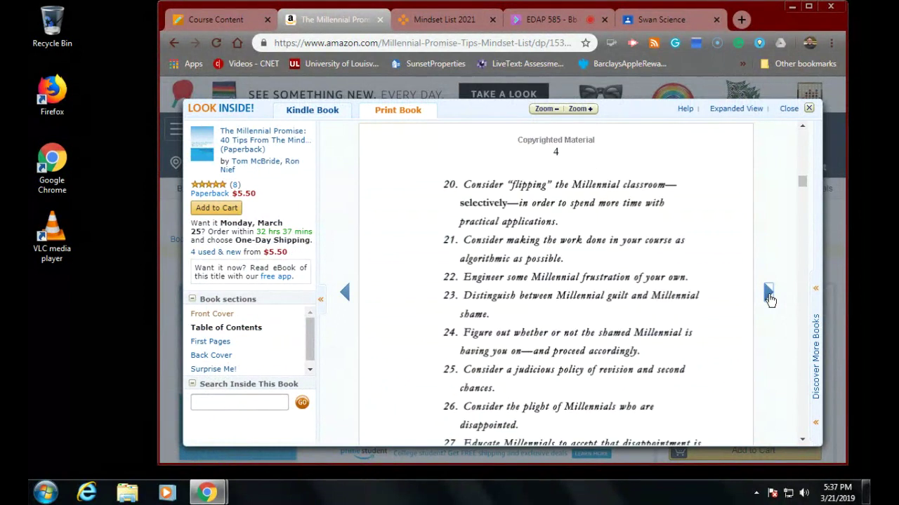
{"action": "left_click", "coordinate": [768, 295]}
{"action": "left_click", "coordinate": [769, 296]}
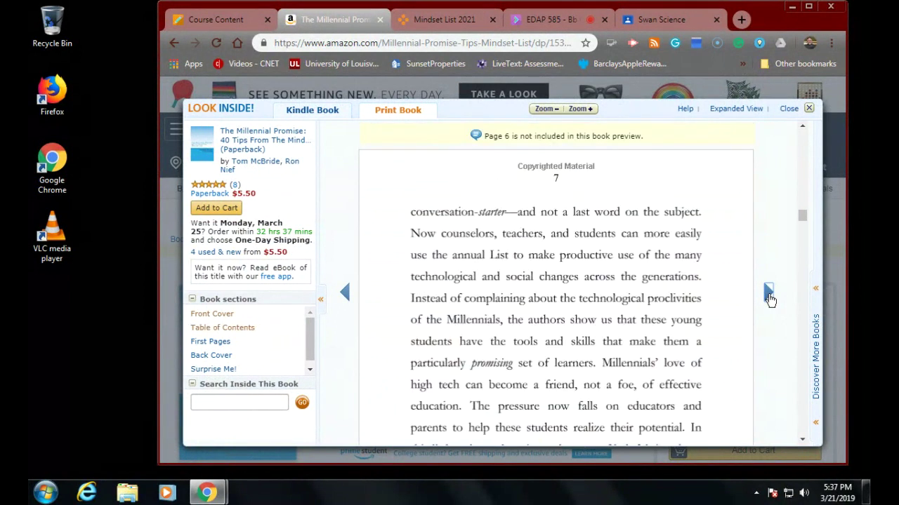
{"action": "left_click", "coordinate": [769, 295]}
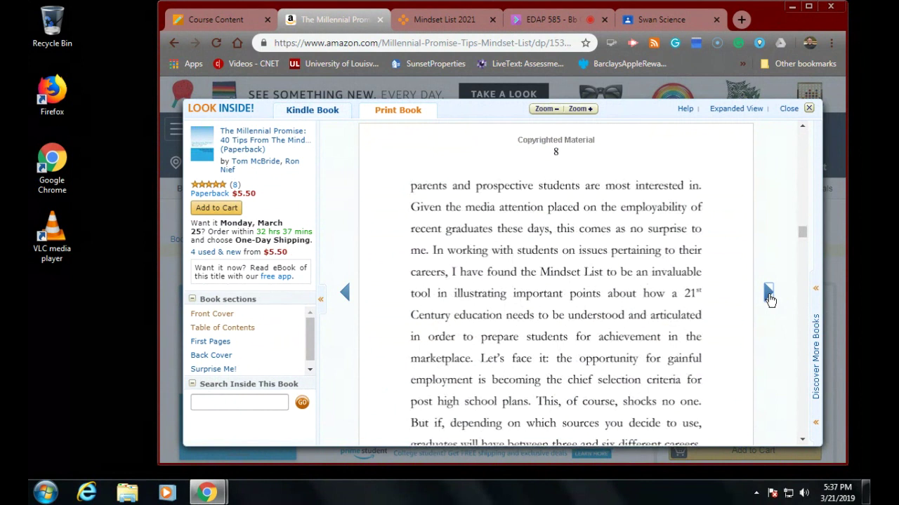
{"action": "left_click", "coordinate": [769, 295]}
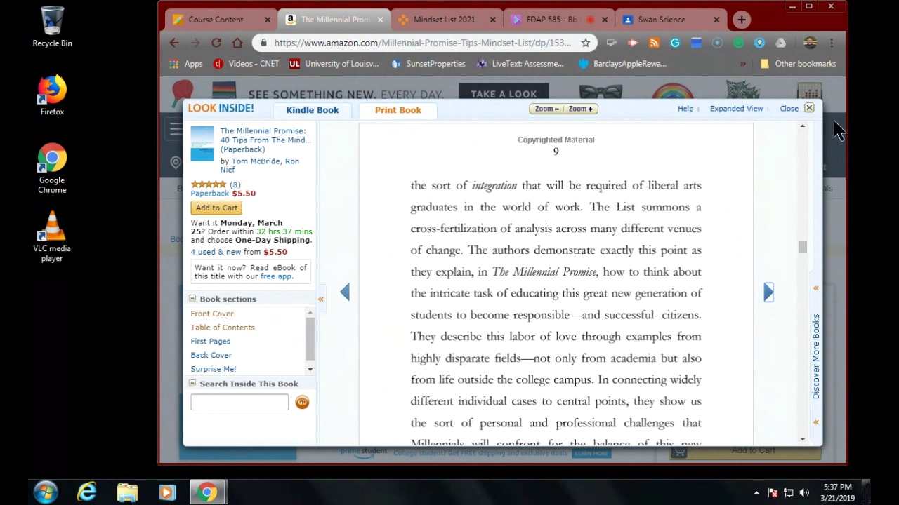
{"action": "left_click", "coordinate": [810, 109]}
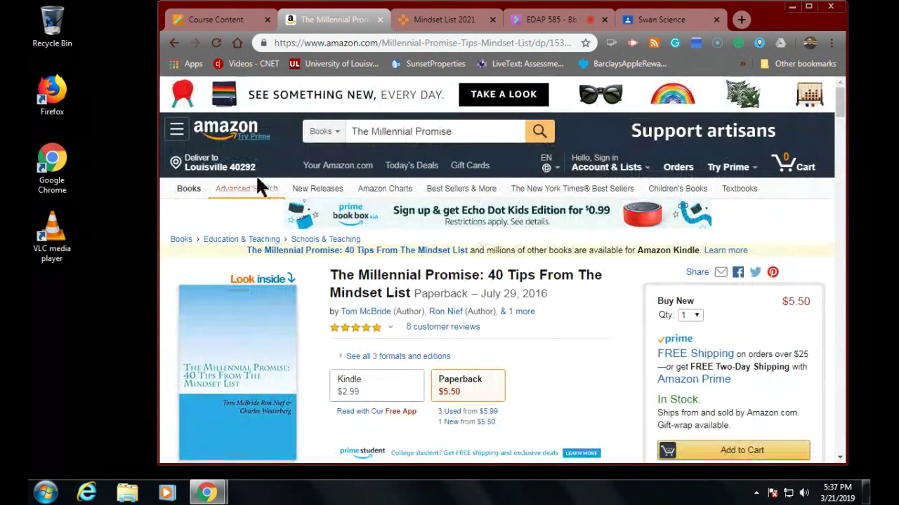
{"action": "left_click", "coordinate": [379, 20]}
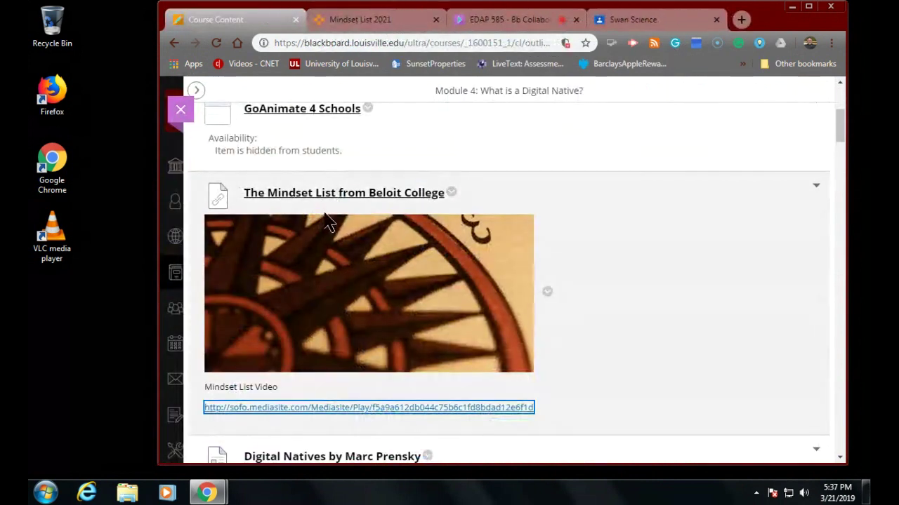
- Open the Mindset Lists site from Blackboard and pick the 2018 LIST from its lists archive
{"action": "left_click", "coordinate": [323, 192]}
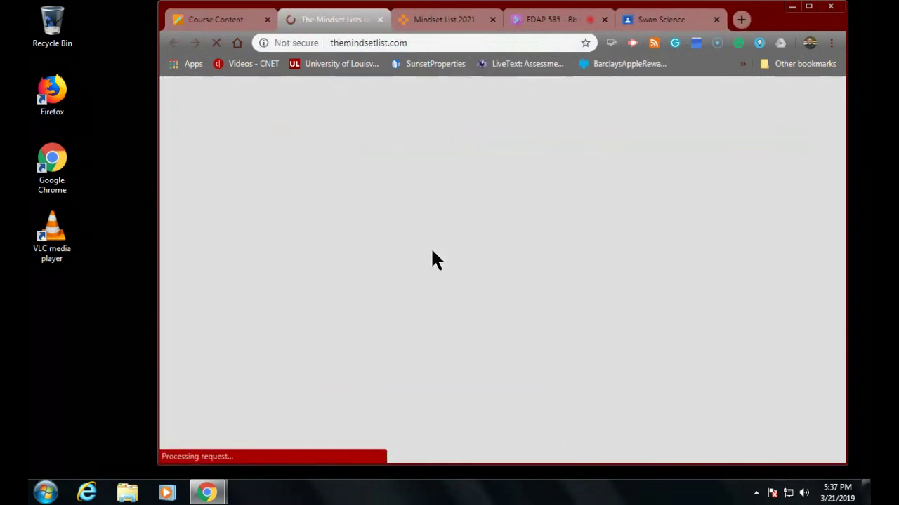
{"action": "scroll", "coordinate": [457, 264], "scroll_direction": "down", "scroll_amount": 1}
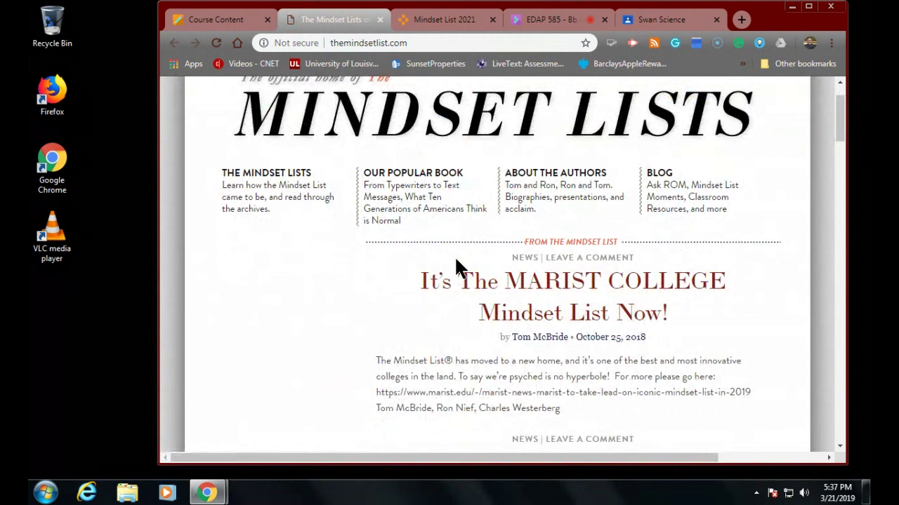
{"action": "left_click", "coordinate": [250, 172]}
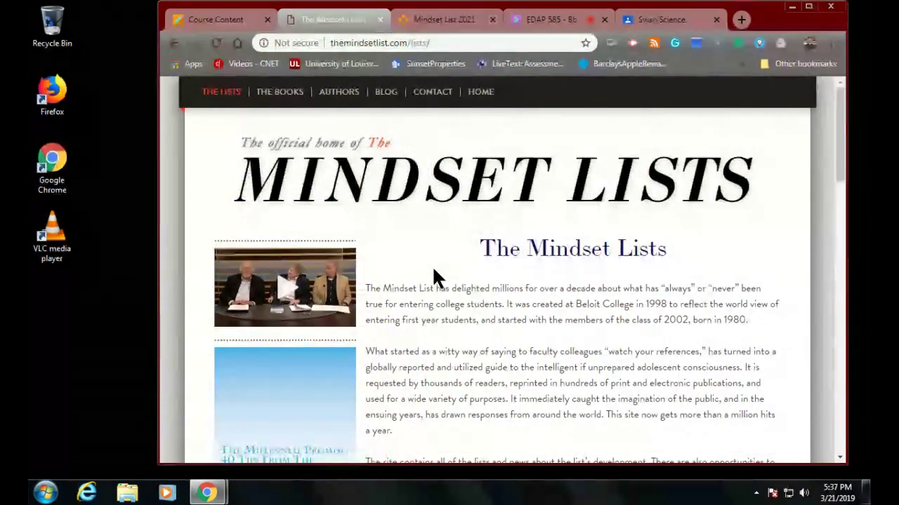
{"action": "scroll", "coordinate": [432, 267], "scroll_direction": "down", "scroll_amount": 1}
{"action": "scroll", "coordinate": [432, 269], "scroll_direction": "down", "scroll_amount": 1}
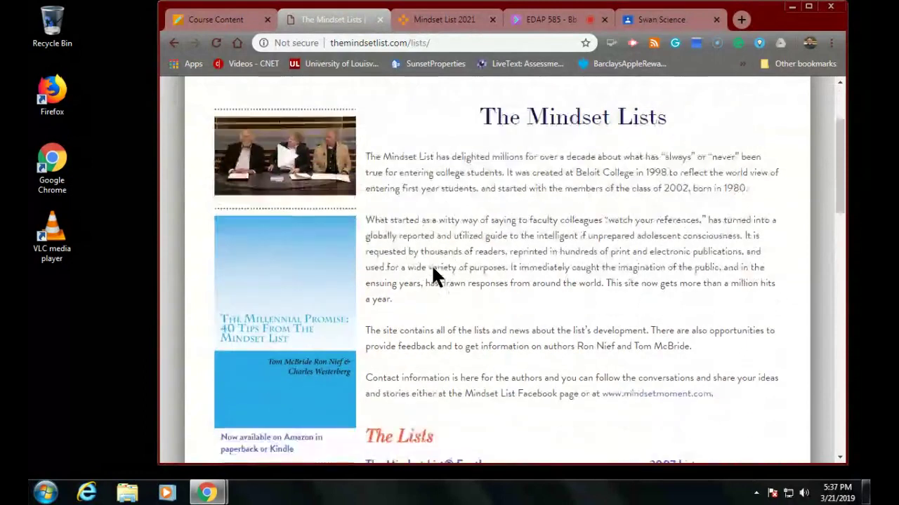
{"action": "scroll", "coordinate": [433, 267], "scroll_direction": "down", "scroll_amount": 1}
{"action": "scroll", "coordinate": [432, 268], "scroll_direction": "down", "scroll_amount": 3}
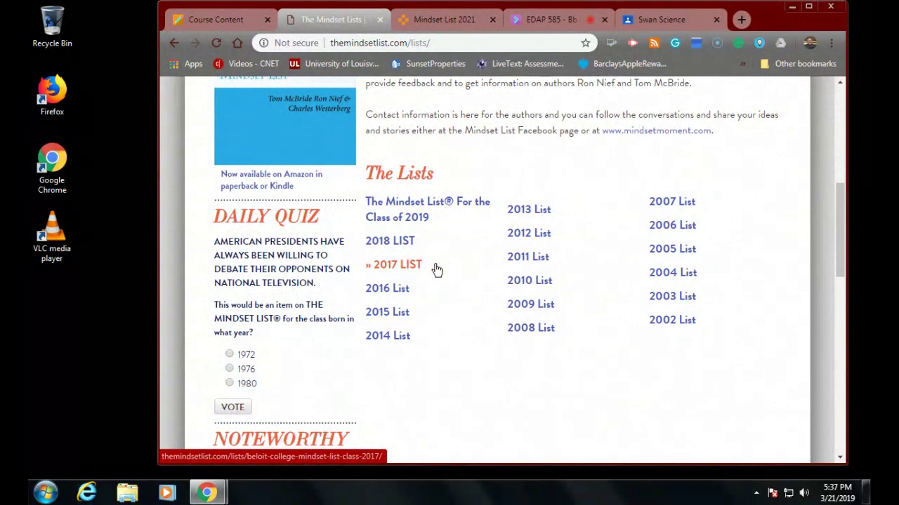
{"action": "left_click", "coordinate": [391, 243]}
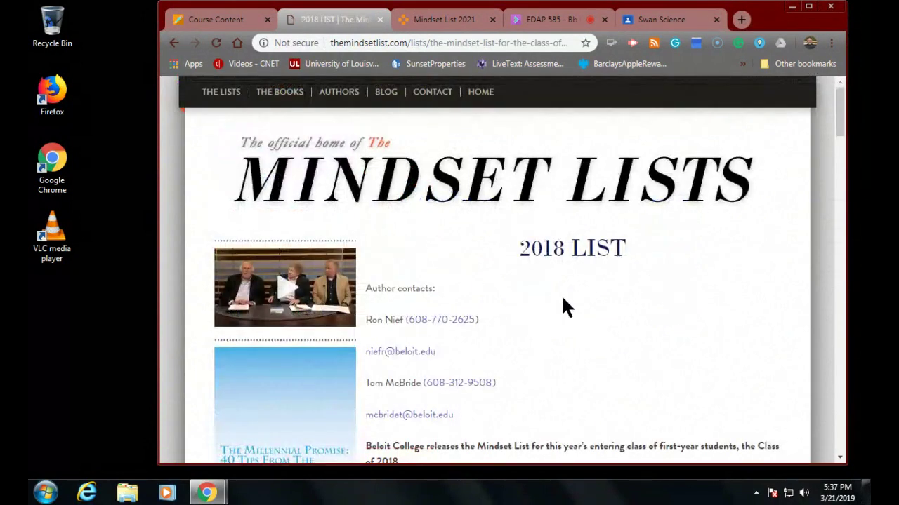
{"action": "scroll", "coordinate": [562, 294], "scroll_direction": "down", "scroll_amount": 4}
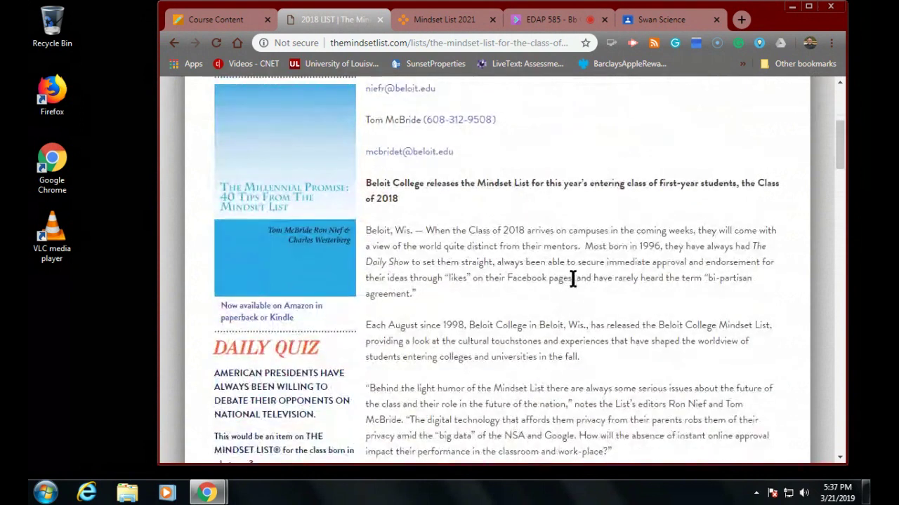
{"action": "scroll", "coordinate": [573, 279], "scroll_direction": "down", "scroll_amount": 3}
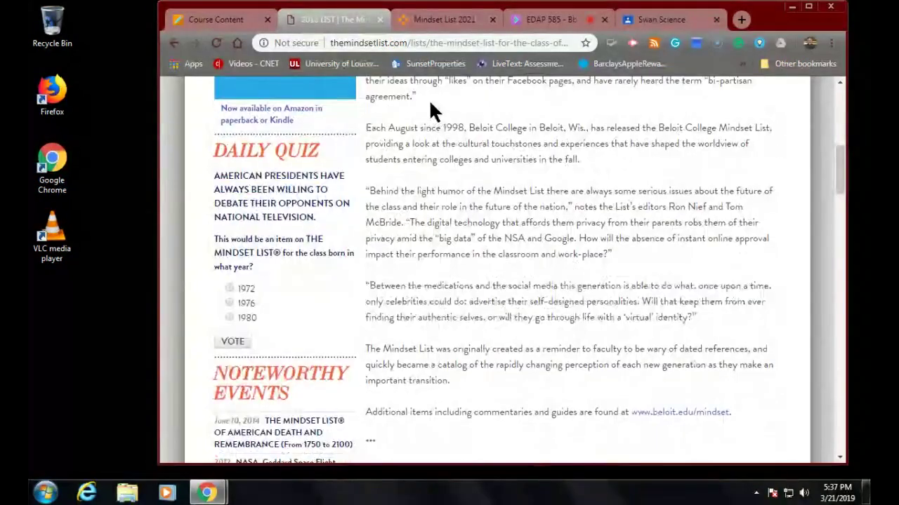
{"action": "scroll", "coordinate": [466, 220], "scroll_direction": "down", "scroll_amount": 4}
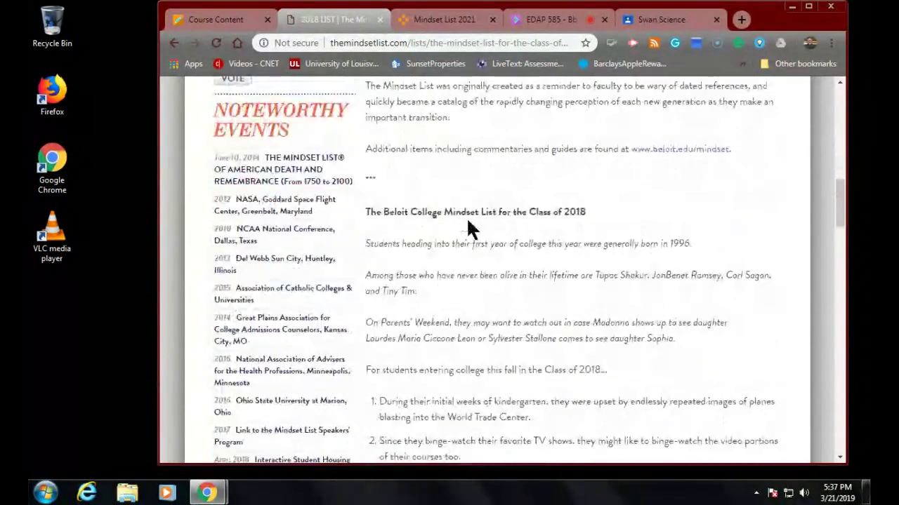
{"action": "scroll", "coordinate": [466, 217], "scroll_direction": "down", "scroll_amount": 3}
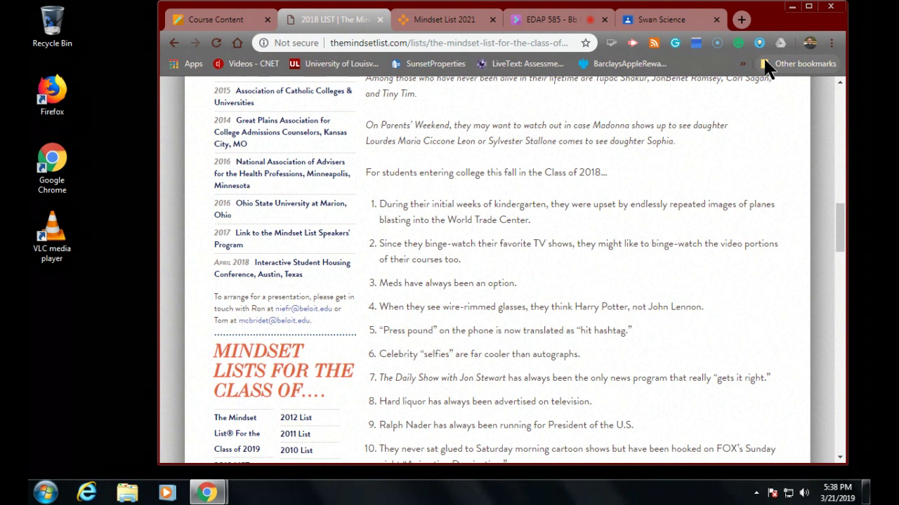
{"action": "scroll", "coordinate": [827, 129], "scroll_direction": "down", "scroll_amount": 3}
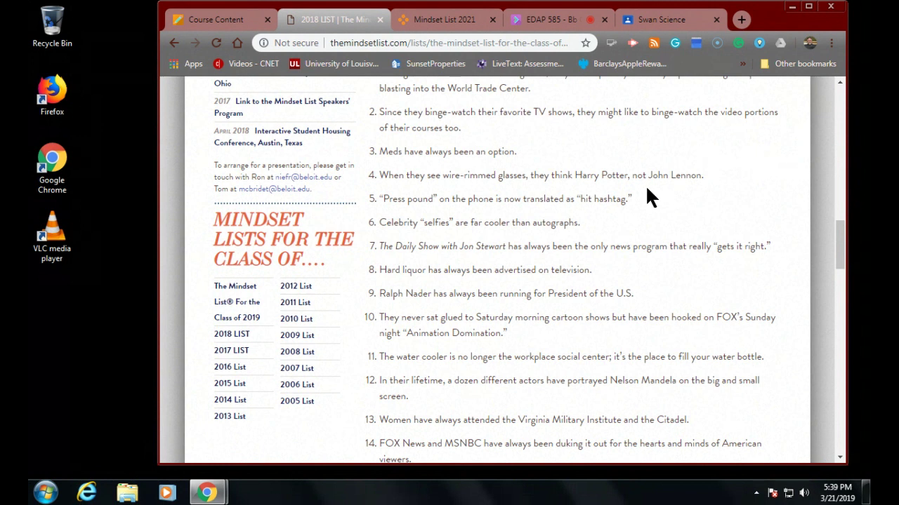
{"action": "scroll", "coordinate": [676, 206], "scroll_direction": "down", "scroll_amount": 1}
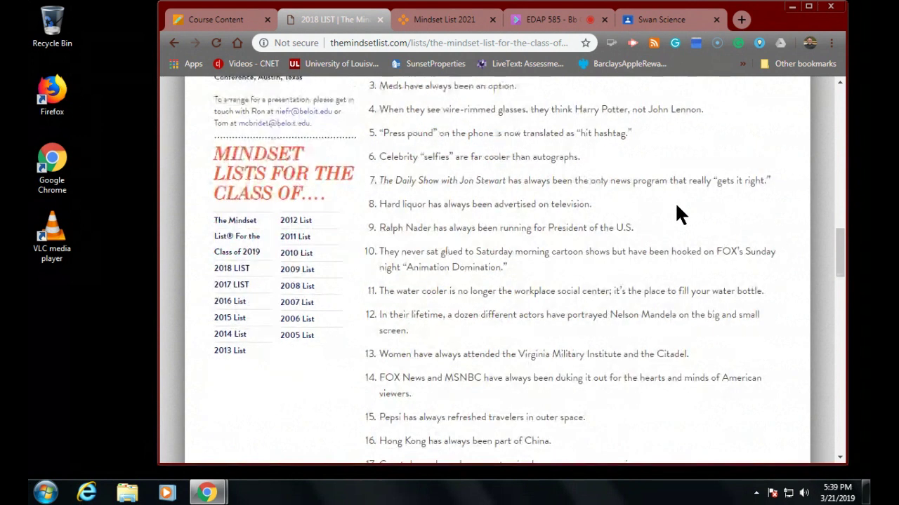
{"action": "scroll", "coordinate": [676, 206], "scroll_direction": "down", "scroll_amount": 1}
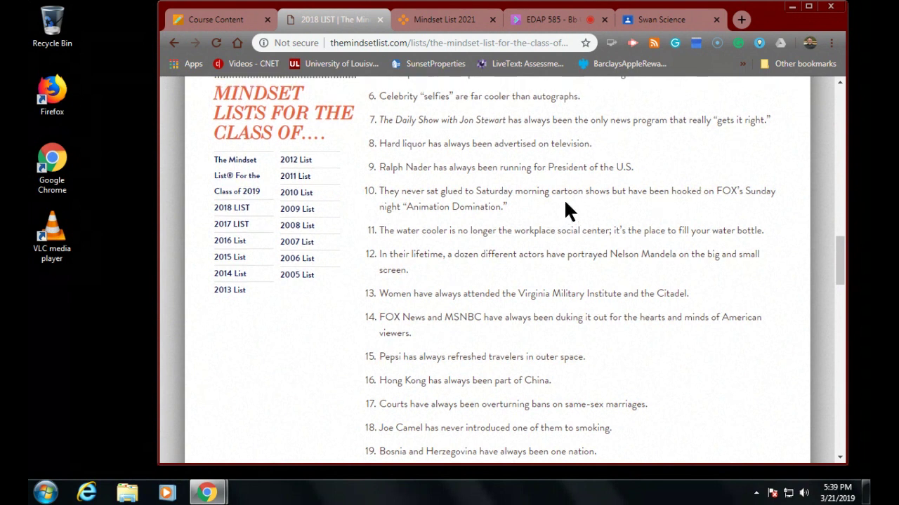
{"action": "scroll", "coordinate": [564, 199], "scroll_direction": "up", "scroll_amount": 10}
{"action": "scroll", "coordinate": [564, 198], "scroll_direction": "down", "scroll_amount": 2}
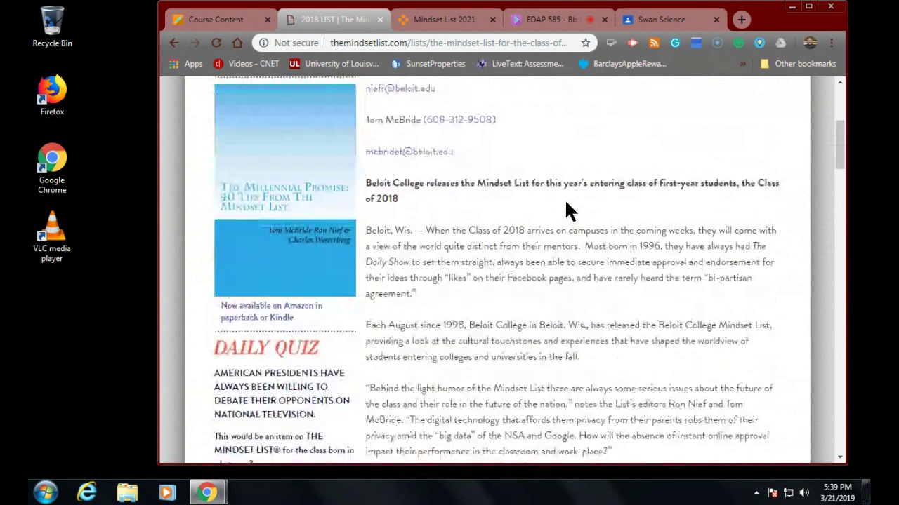
{"action": "scroll", "coordinate": [565, 198], "scroll_direction": "up", "scroll_amount": 3}
{"action": "scroll", "coordinate": [565, 198], "scroll_direction": "down", "scroll_amount": 4}
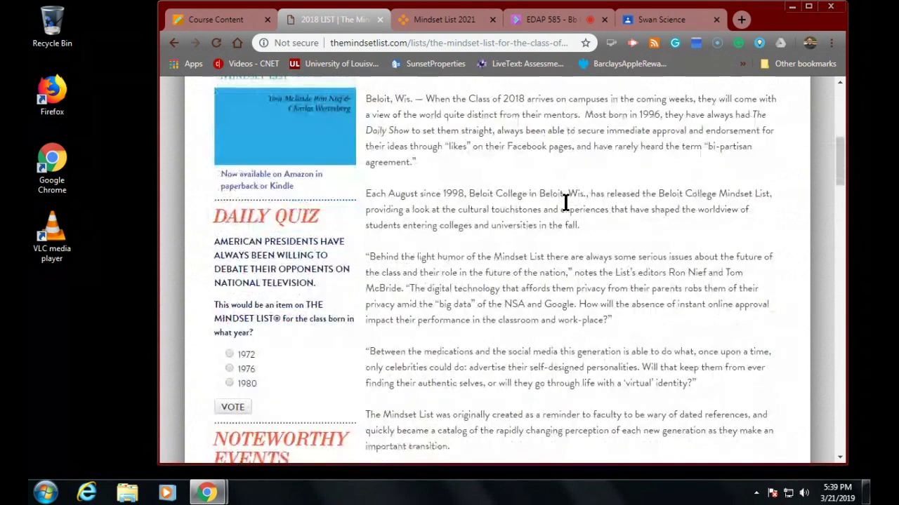
{"action": "scroll", "coordinate": [564, 200], "scroll_direction": "up", "scroll_amount": 1}
{"action": "scroll", "coordinate": [565, 203], "scroll_direction": "up", "scroll_amount": 5}
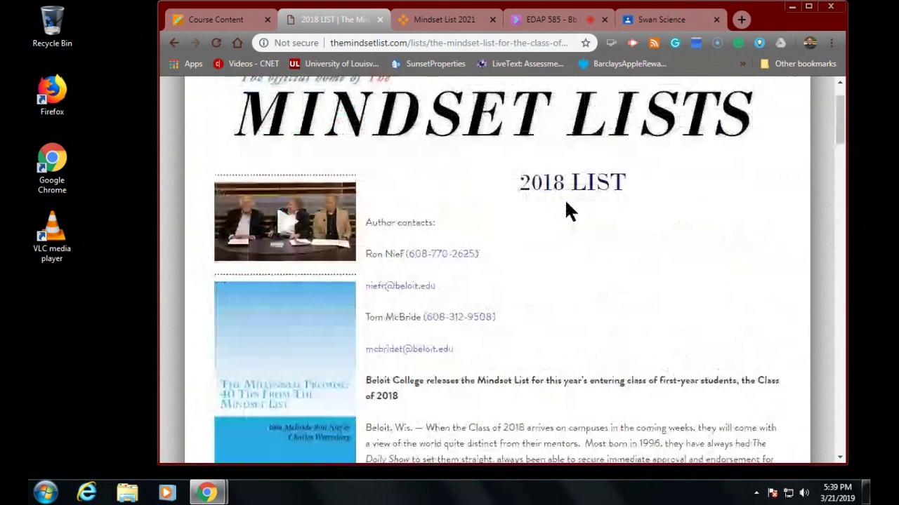
- Skim The Mindset List for the Class of 2019 from the lists index, then return to Blackboard
{"action": "left_click", "coordinate": [176, 44]}
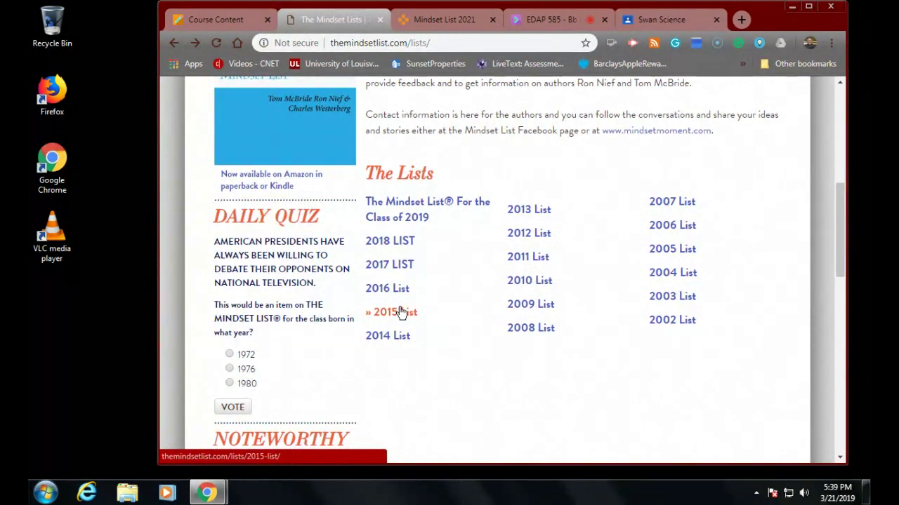
{"action": "left_click", "coordinate": [385, 213]}
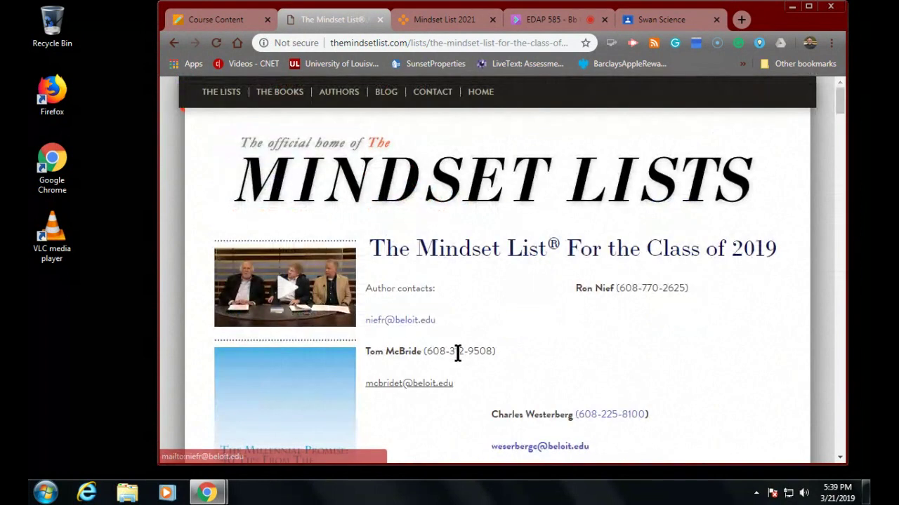
{"action": "scroll", "coordinate": [457, 353], "scroll_direction": "down", "scroll_amount": 4}
{"action": "scroll", "coordinate": [458, 353], "scroll_direction": "down", "scroll_amount": 10}
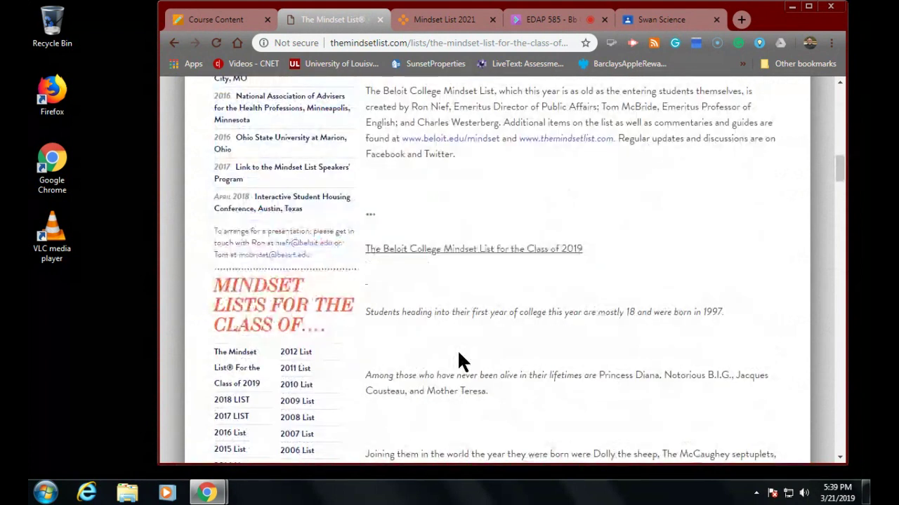
{"action": "scroll", "coordinate": [458, 353], "scroll_direction": "up", "scroll_amount": 15}
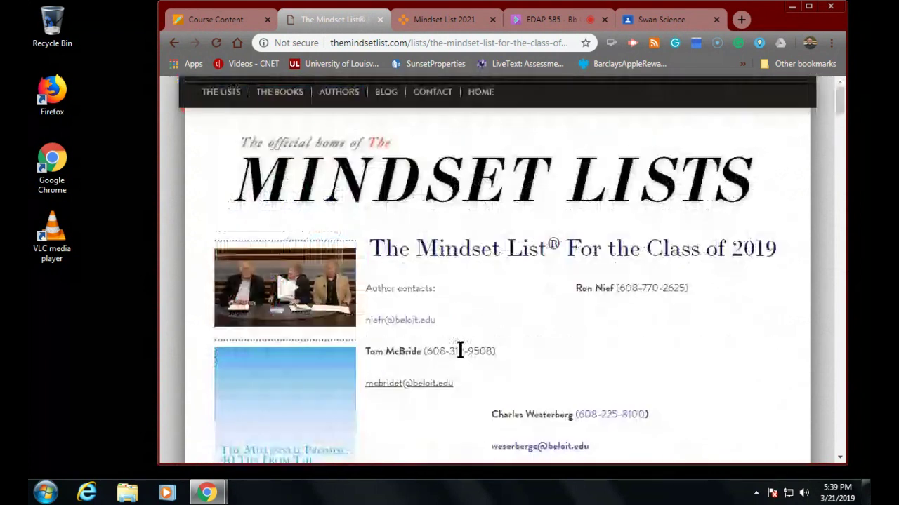
{"action": "left_click", "coordinate": [205, 26]}
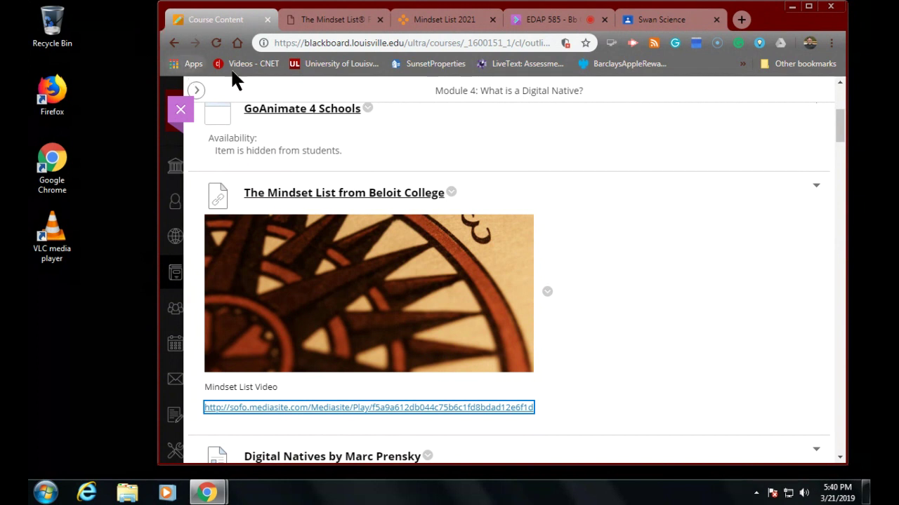
- Scroll the Module 4 page down to the Marc Prensky Digital Natives and Pay Attention videos
{"action": "scroll", "coordinate": [594, 325], "scroll_direction": "down", "scroll_amount": 4}
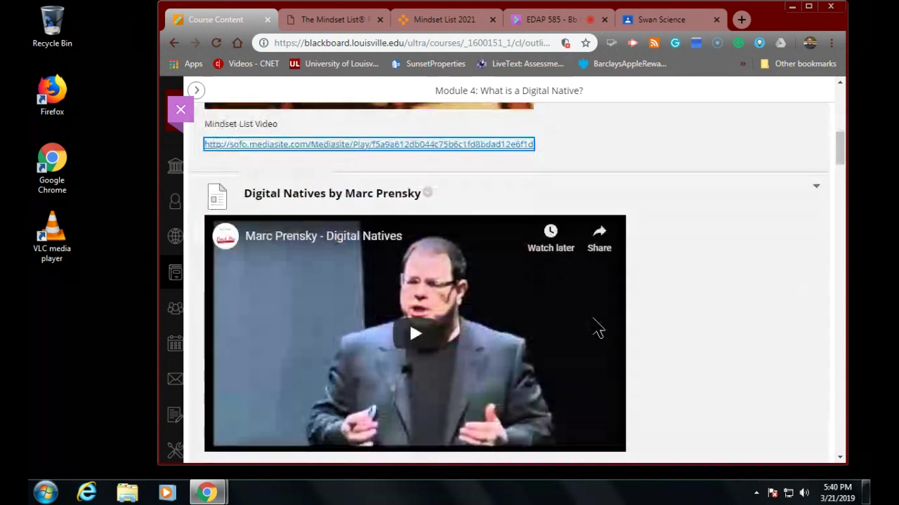
{"action": "scroll", "coordinate": [594, 325], "scroll_direction": "down", "scroll_amount": 2}
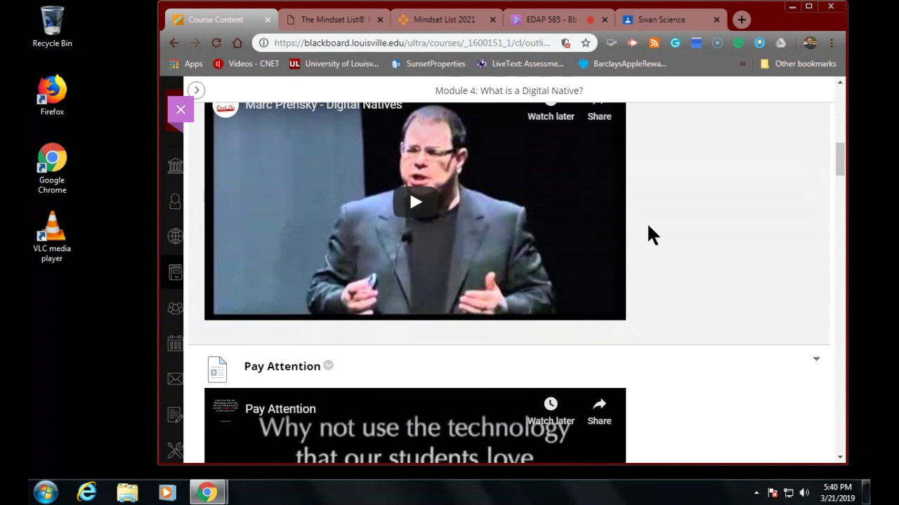
{"action": "scroll", "coordinate": [650, 224], "scroll_direction": "up", "scroll_amount": 3}
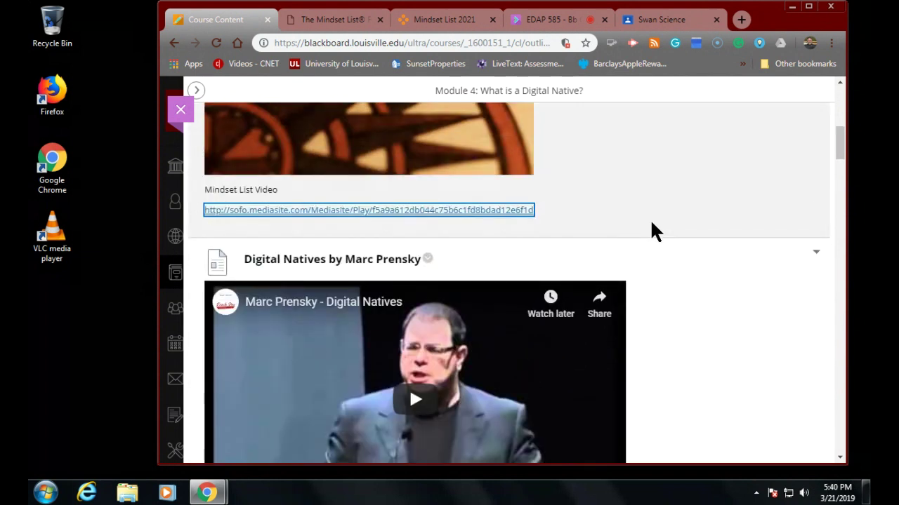
{"action": "scroll", "coordinate": [650, 219], "scroll_direction": "down", "scroll_amount": 1}
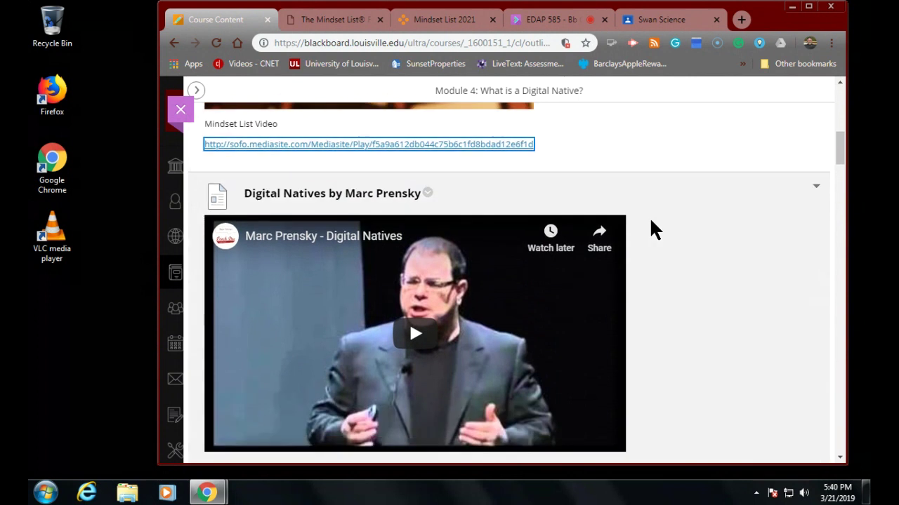
{"action": "scroll", "coordinate": [649, 217], "scroll_direction": "down", "scroll_amount": 2}
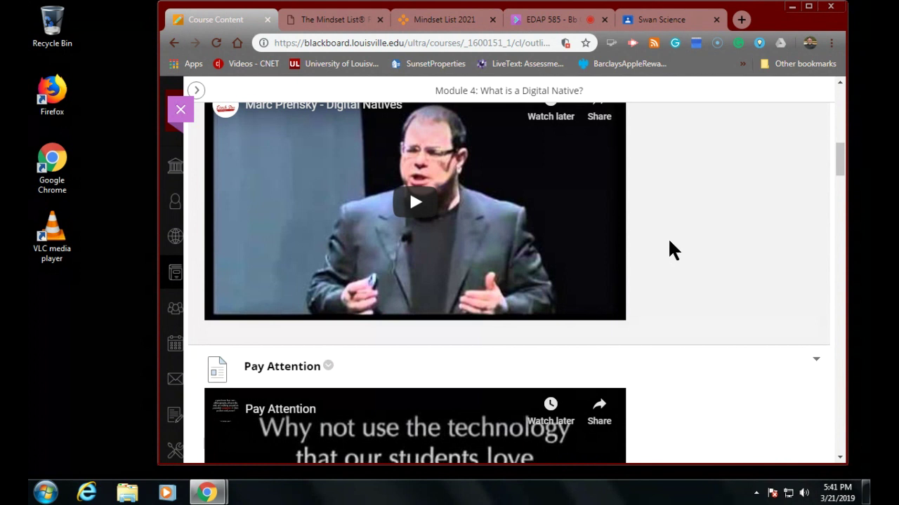
{"action": "scroll", "coordinate": [669, 243], "scroll_direction": "down", "scroll_amount": 4}
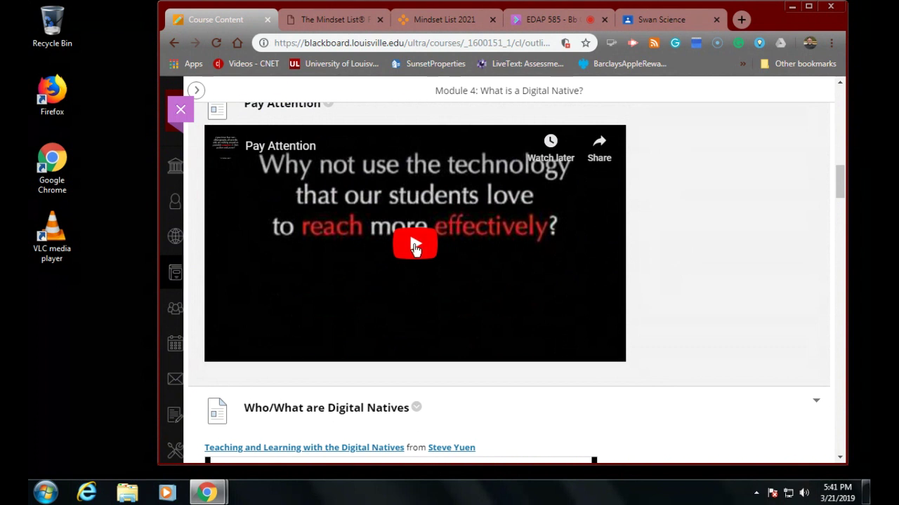
{"action": "scroll", "coordinate": [414, 247], "scroll_direction": "down", "scroll_amount": 3}
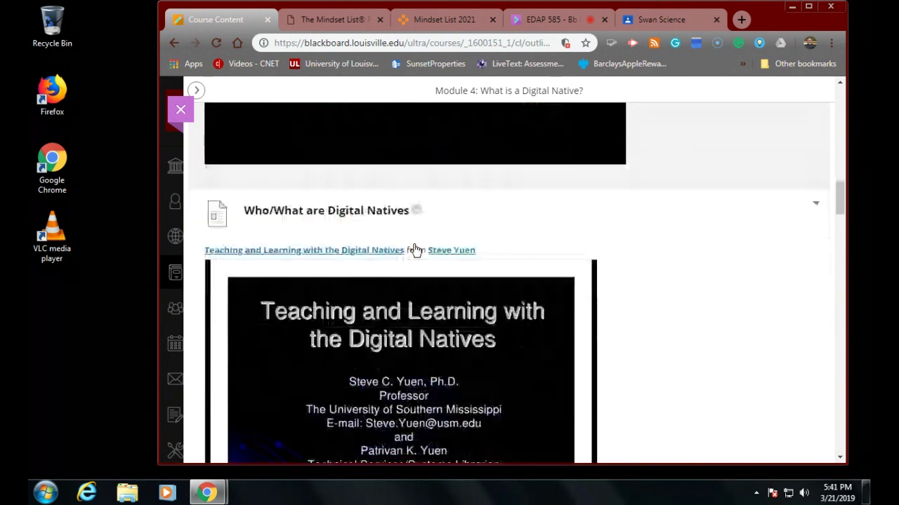
{"action": "scroll", "coordinate": [416, 251], "scroll_direction": "down", "scroll_amount": 2}
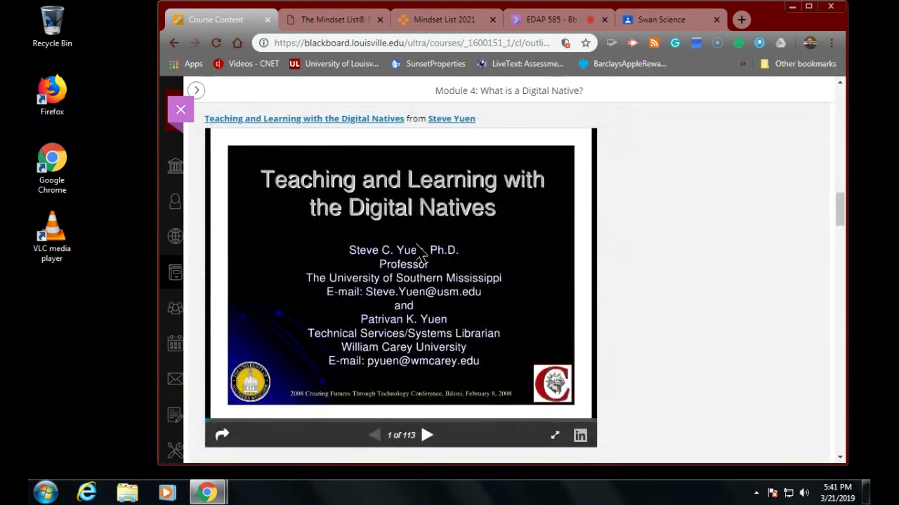
{"action": "scroll", "coordinate": [420, 253], "scroll_direction": "down", "scroll_amount": 6}
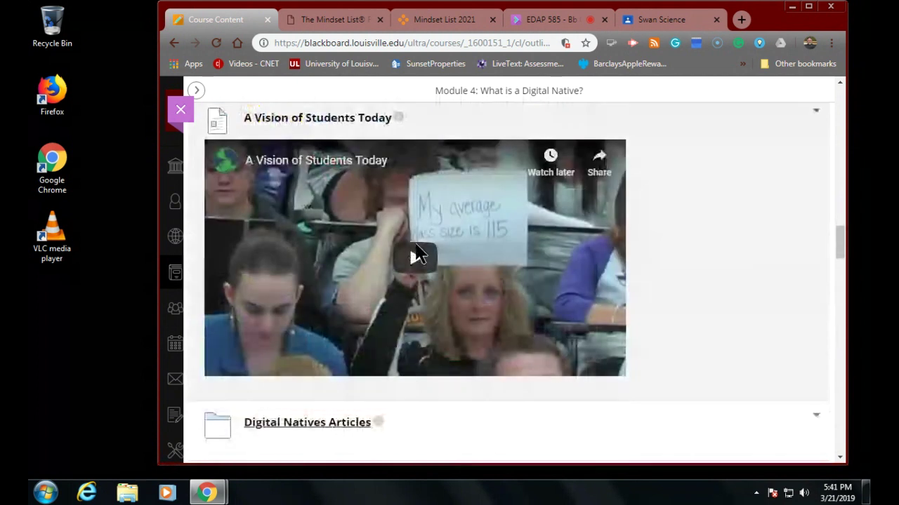
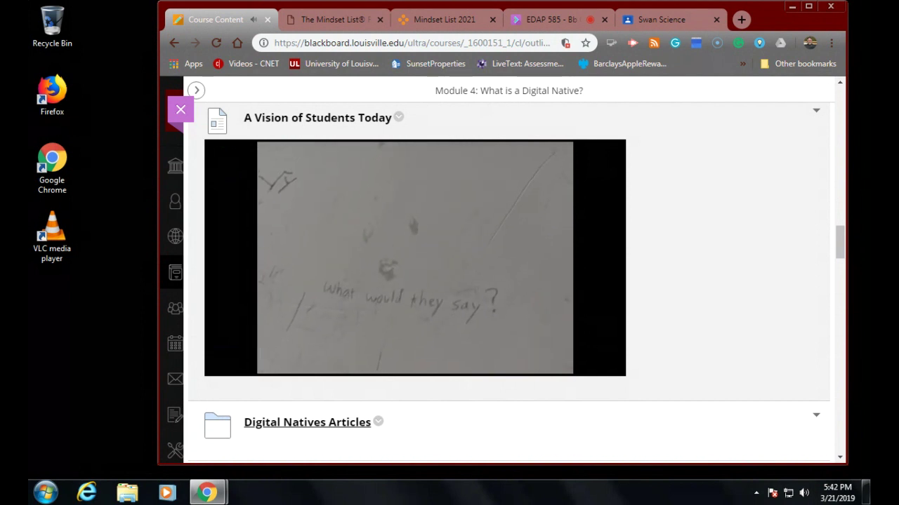
- Pause the 'A Vision of Students Today' video at 0:43 and scroll down the Module 4 page
{"action": "mouse_move", "coordinate": [363, 274]}
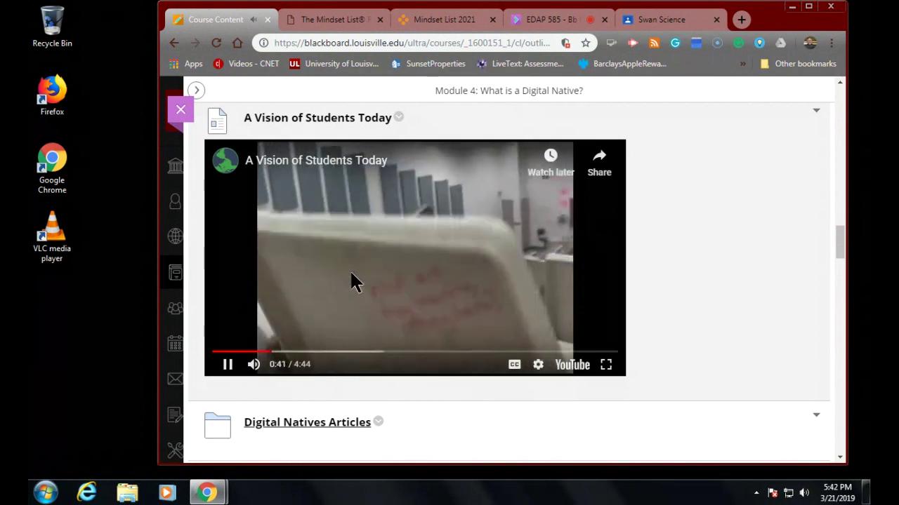
{"action": "left_click", "coordinate": [228, 364]}
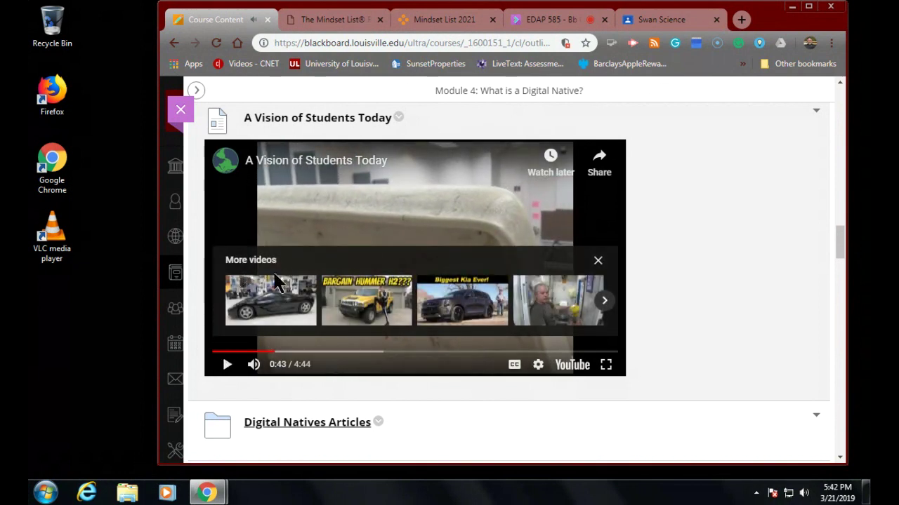
{"action": "scroll", "coordinate": [649, 268], "scroll_direction": "down", "scroll_amount": 4}
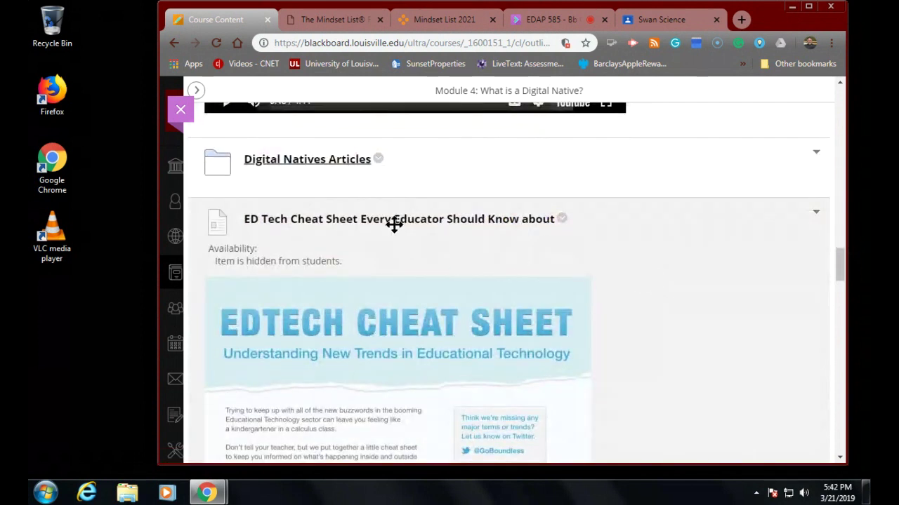
- Open the Digital Natives Articles folder to see its PDFs
{"action": "left_click", "coordinate": [291, 167]}
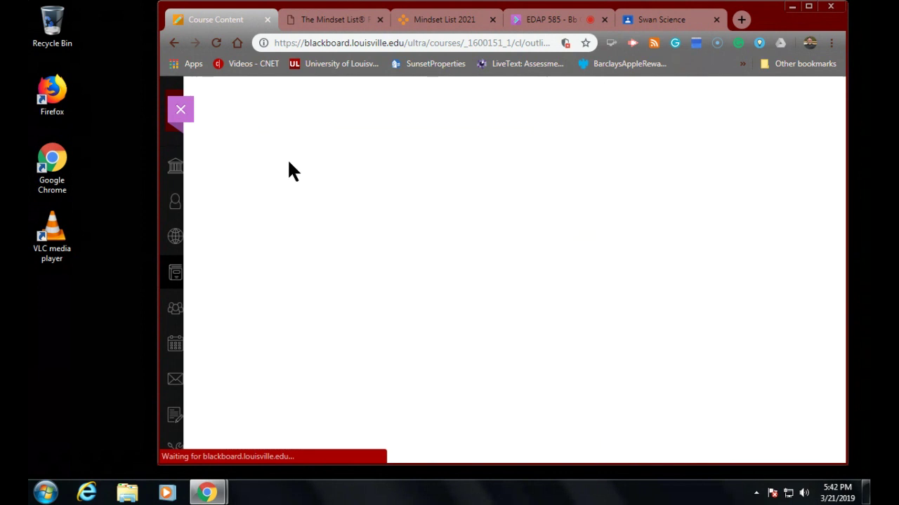
{"action": "mouse_move", "coordinate": [330, 197]}
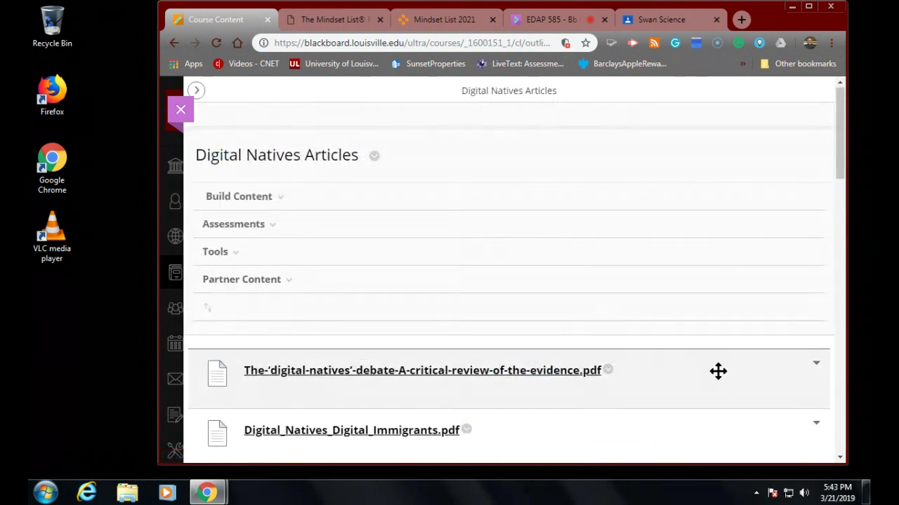
{"action": "scroll", "coordinate": [716, 369], "scroll_direction": "down", "scroll_amount": 2}
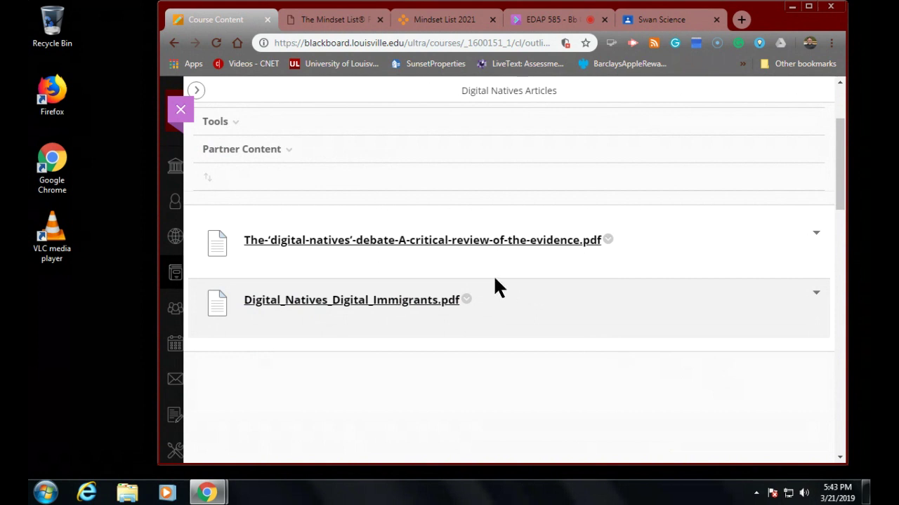
- Preview the digital natives debate review PDF's abstract, then return to the folder list
{"action": "left_click", "coordinate": [381, 241]}
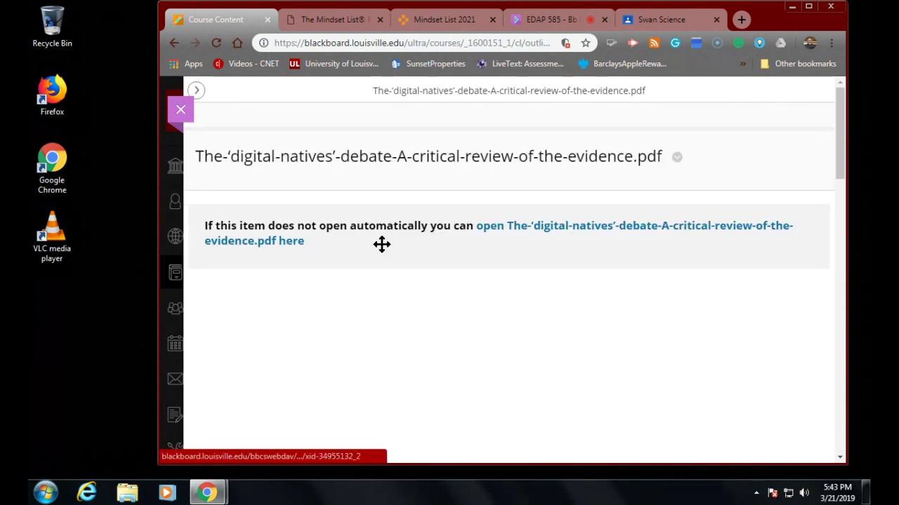
{"action": "scroll", "coordinate": [434, 311], "scroll_direction": "down", "scroll_amount": 3}
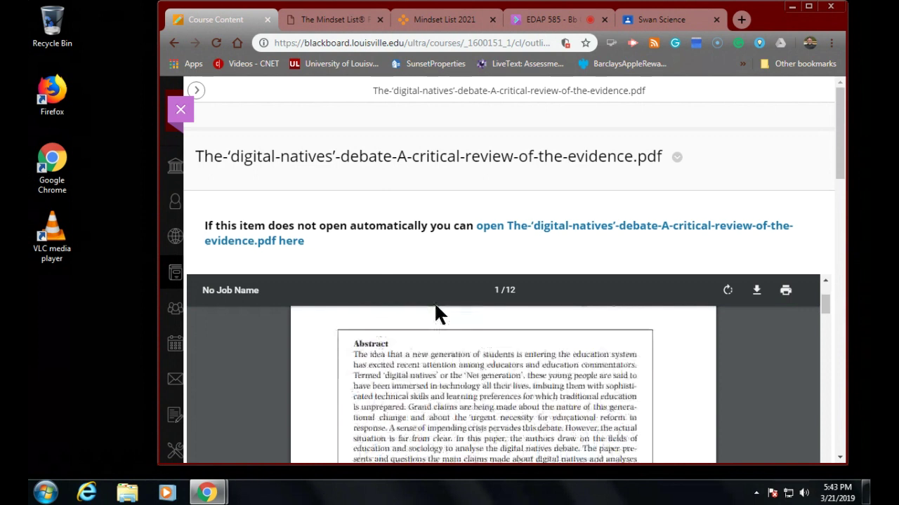
{"action": "scroll", "coordinate": [606, 362], "scroll_direction": "up", "scroll_amount": 2}
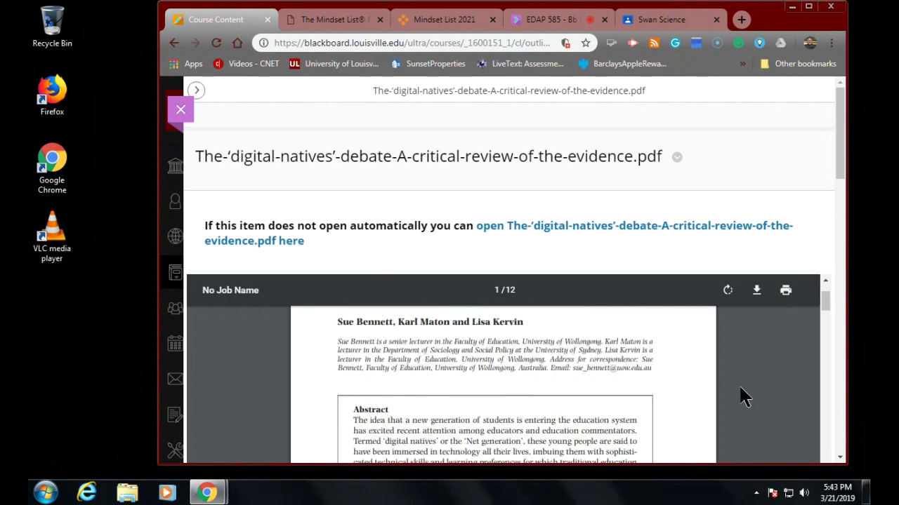
{"action": "scroll", "coordinate": [741, 386], "scroll_direction": "down", "scroll_amount": 2}
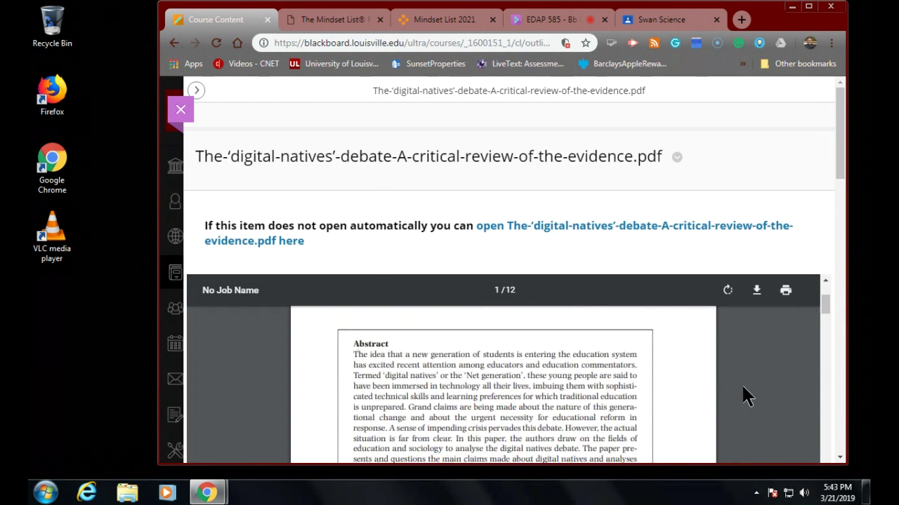
{"action": "scroll", "coordinate": [743, 387], "scroll_direction": "down", "scroll_amount": 2}
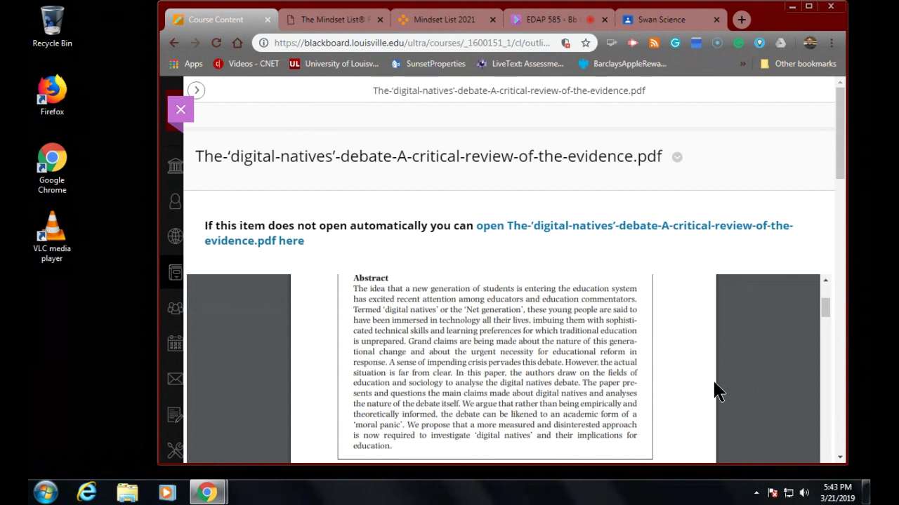
{"action": "scroll", "coordinate": [713, 383], "scroll_direction": "down", "scroll_amount": 2}
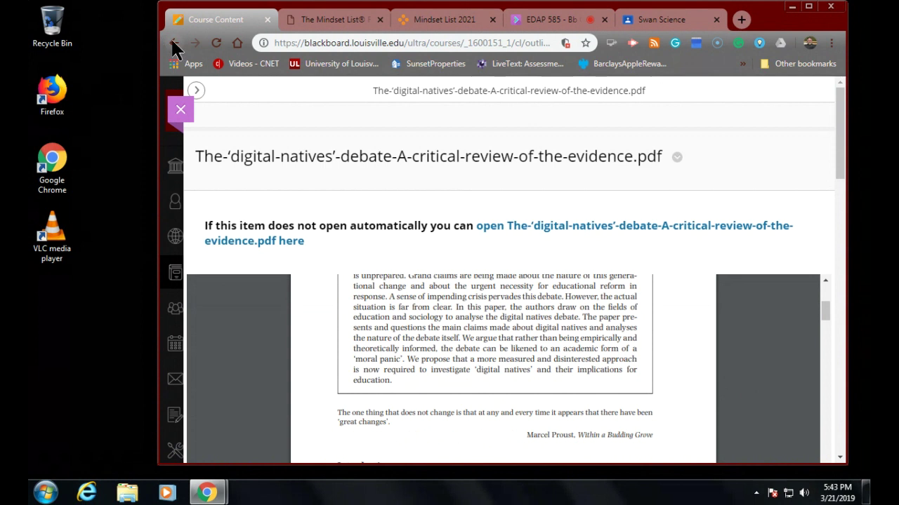
{"action": "left_click", "coordinate": [174, 43]}
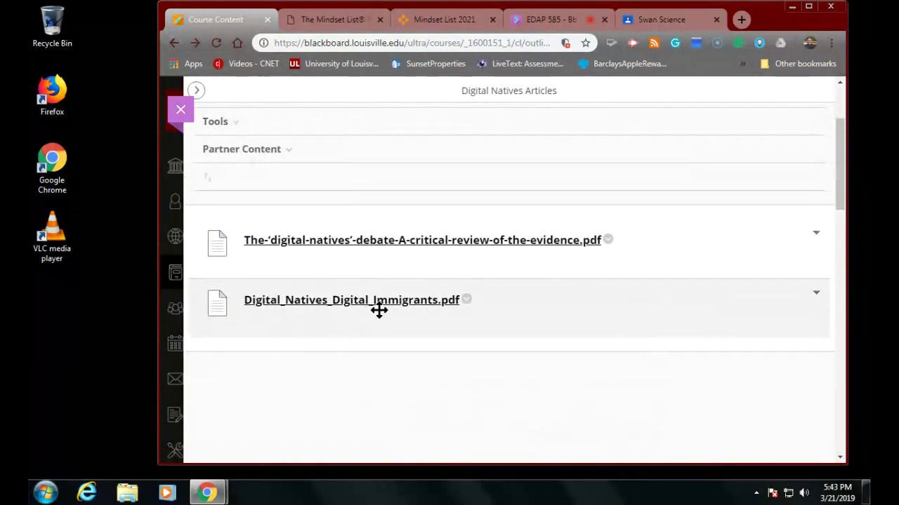
- Open Digital_Natives_Digital_Immigrants.pdf and read Prensky's article through page 2
{"action": "left_click", "coordinate": [361, 301]}
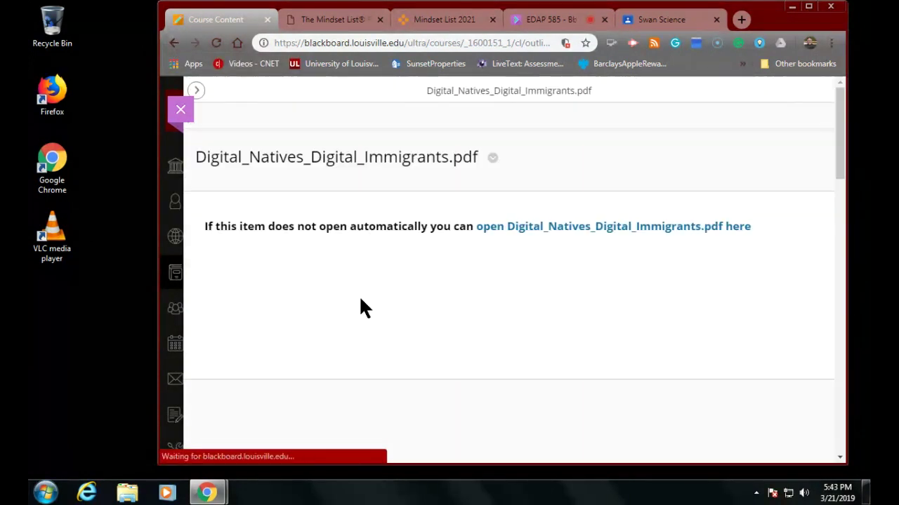
{"action": "scroll", "coordinate": [360, 304], "scroll_direction": "down", "scroll_amount": 1}
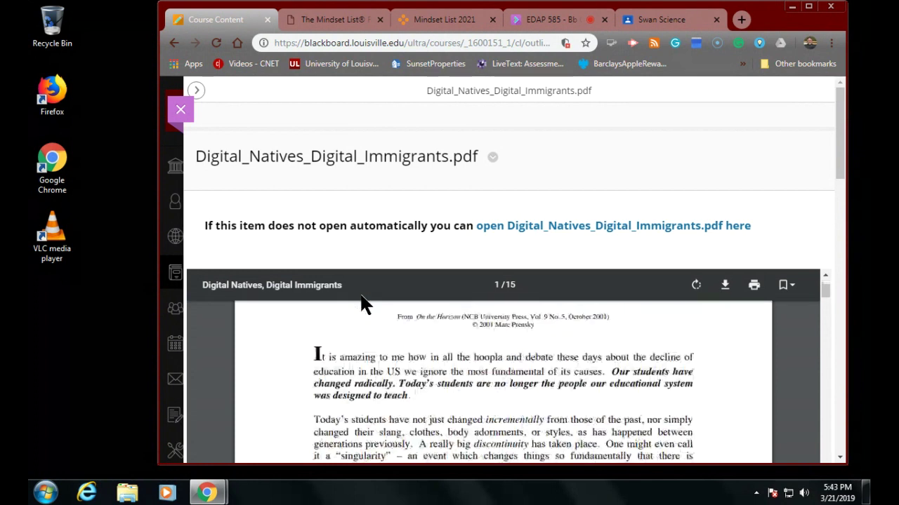
{"action": "scroll", "coordinate": [361, 304], "scroll_direction": "up", "scroll_amount": 1}
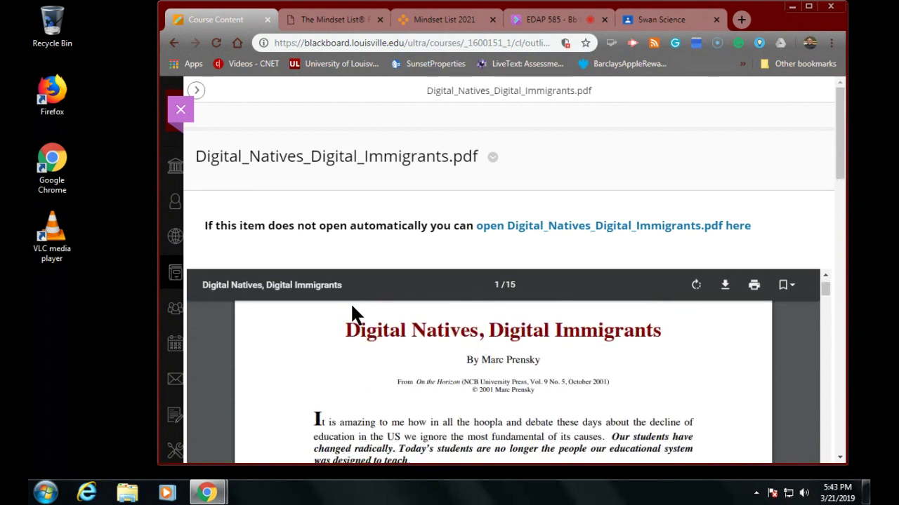
{"action": "scroll", "coordinate": [350, 302], "scroll_direction": "down", "scroll_amount": 2}
{"action": "scroll", "coordinate": [340, 325], "scroll_direction": "down", "scroll_amount": 3}
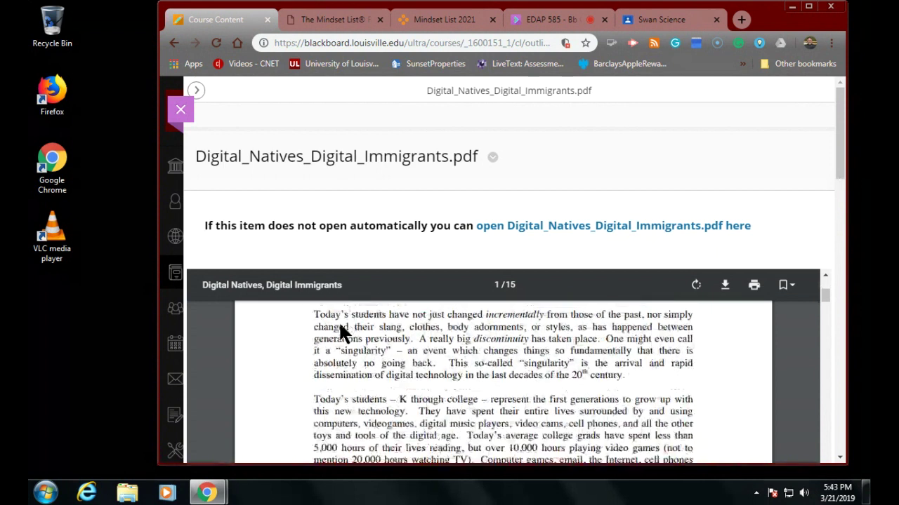
{"action": "scroll", "coordinate": [339, 325], "scroll_direction": "up", "scroll_amount": 1}
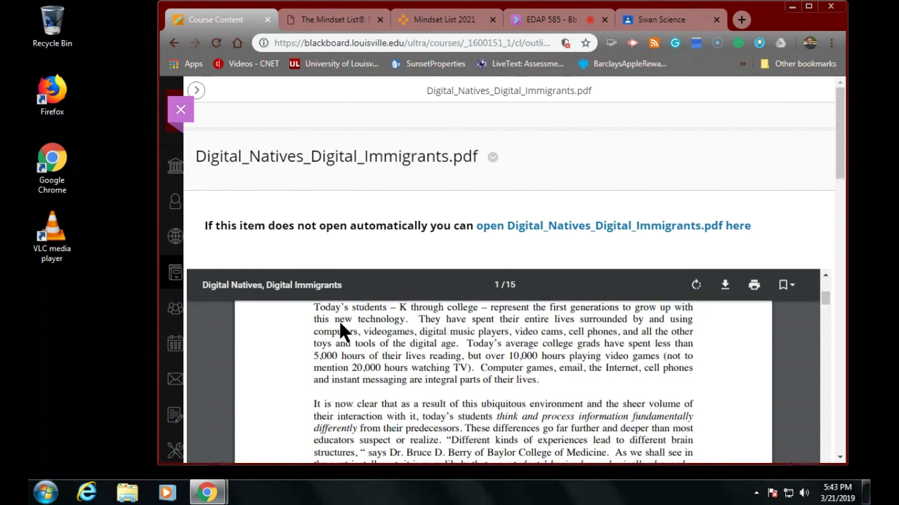
{"action": "scroll", "coordinate": [340, 325], "scroll_direction": "down", "scroll_amount": 3}
{"action": "scroll", "coordinate": [339, 319], "scroll_direction": "down", "scroll_amount": 4}
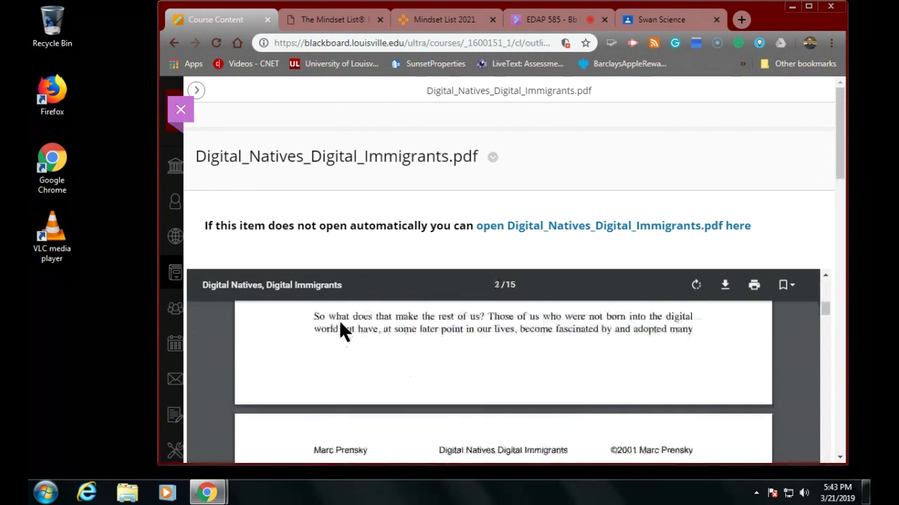
{"action": "scroll", "coordinate": [339, 319], "scroll_direction": "up", "scroll_amount": 12}
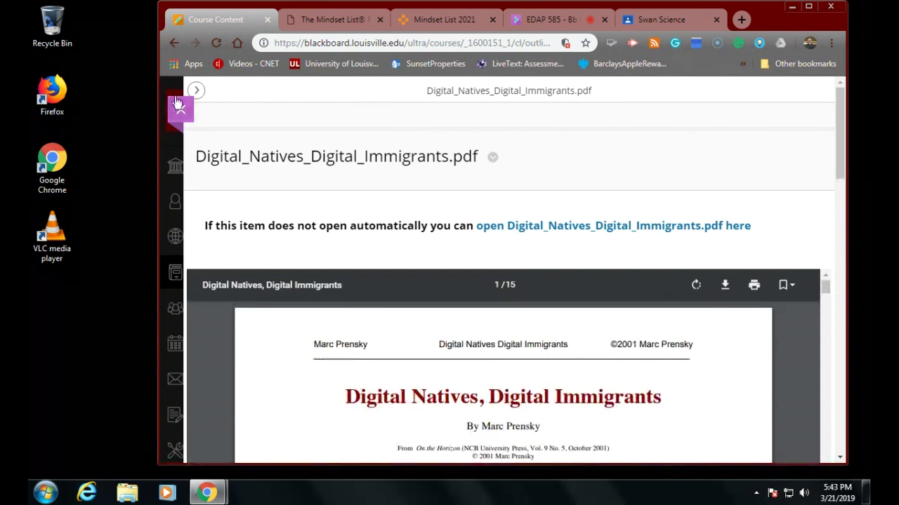
- Close the Prensky PDF preview and return to the Digital Natives Articles listing
{"action": "left_click", "coordinate": [173, 43]}
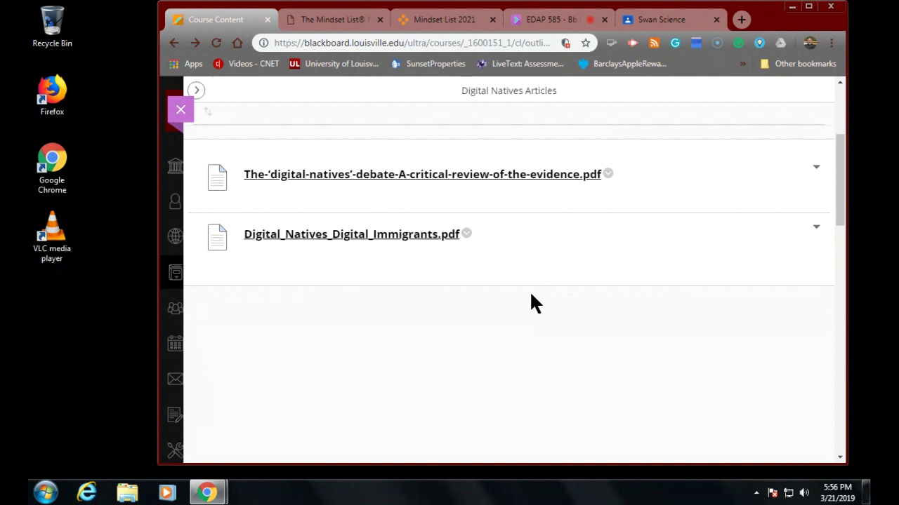
- Go to the EDAP 585 Modules page from the course navigation menu
{"action": "scroll", "coordinate": [419, 261], "scroll_direction": "up", "scroll_amount": 3}
{"action": "mouse_move", "coordinate": [420, 265]}
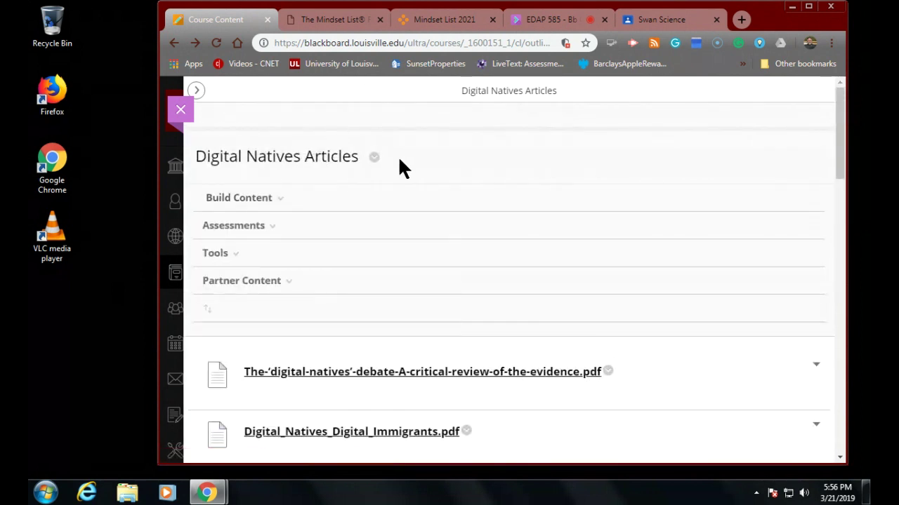
{"action": "left_click", "coordinate": [199, 92]}
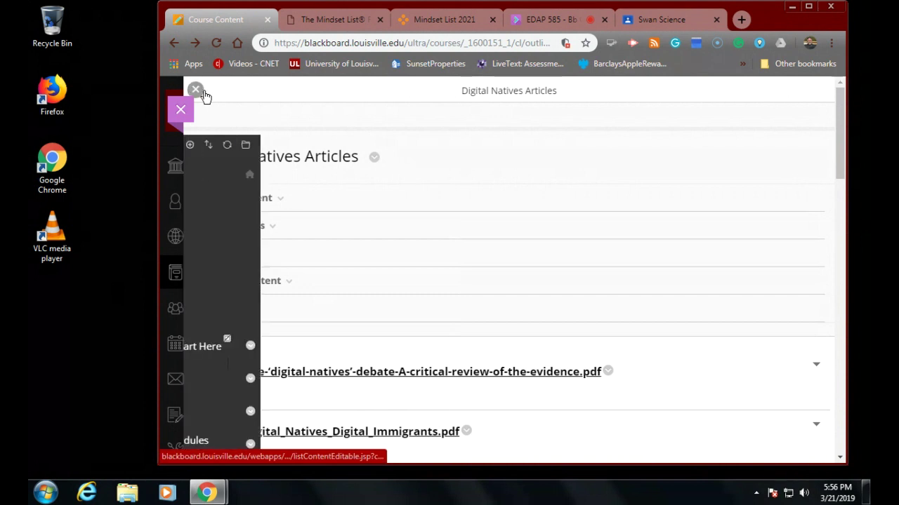
{"action": "scroll", "coordinate": [297, 295], "scroll_direction": "down", "scroll_amount": 3}
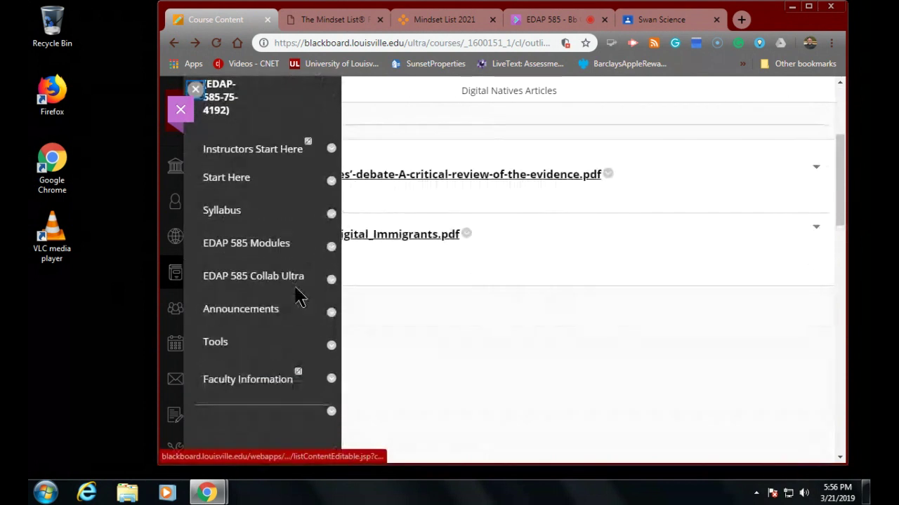
{"action": "left_click", "coordinate": [267, 253]}
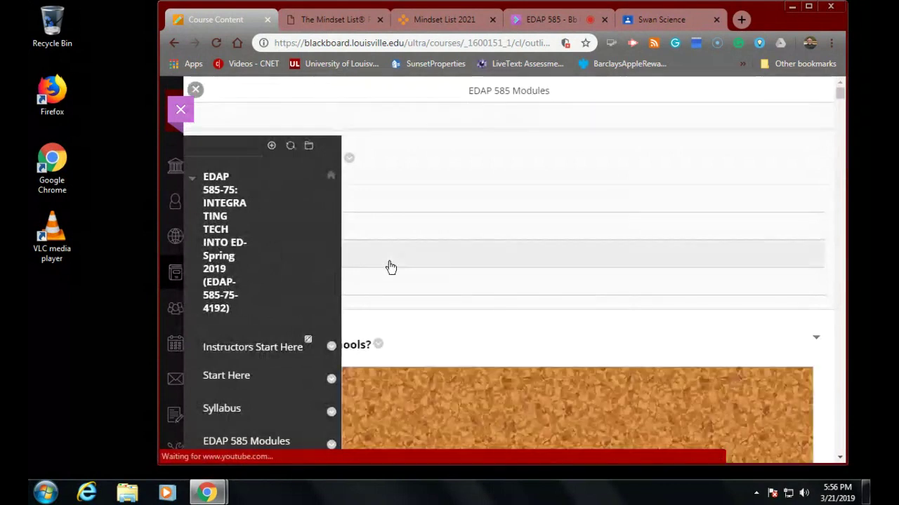
- Scroll down to the Module 4: Understanding the Digital Native Vyond assignment prompt
{"action": "scroll", "coordinate": [389, 267], "scroll_direction": "down", "scroll_amount": 5}
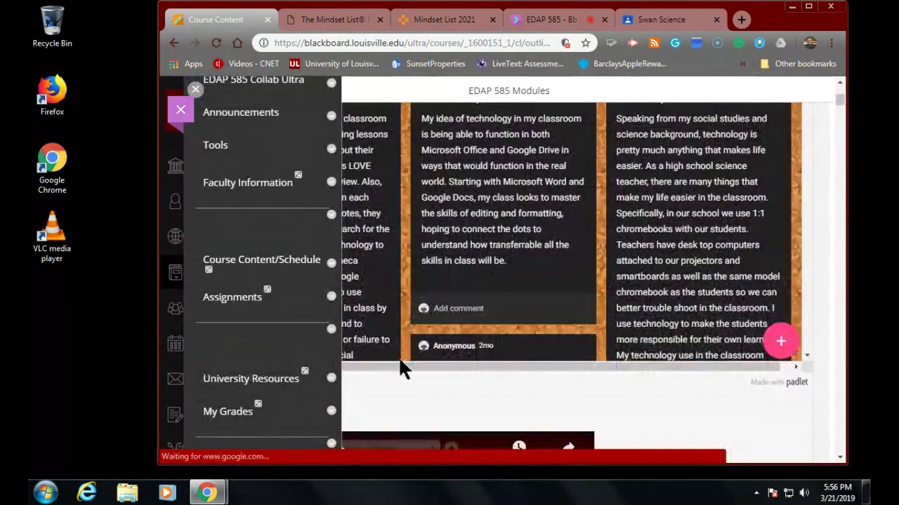
{"action": "scroll", "coordinate": [650, 387], "scroll_direction": "down", "scroll_amount": 10}
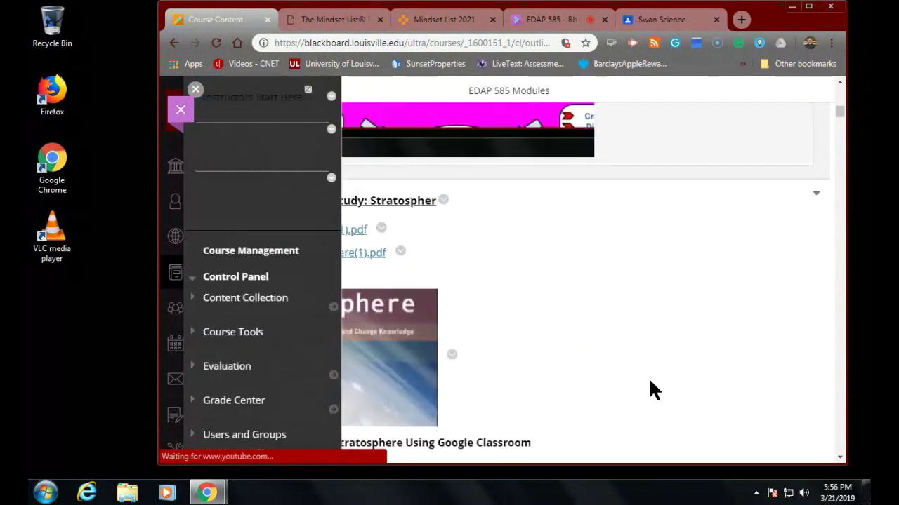
{"action": "scroll", "coordinate": [648, 377], "scroll_direction": "down", "scroll_amount": 5}
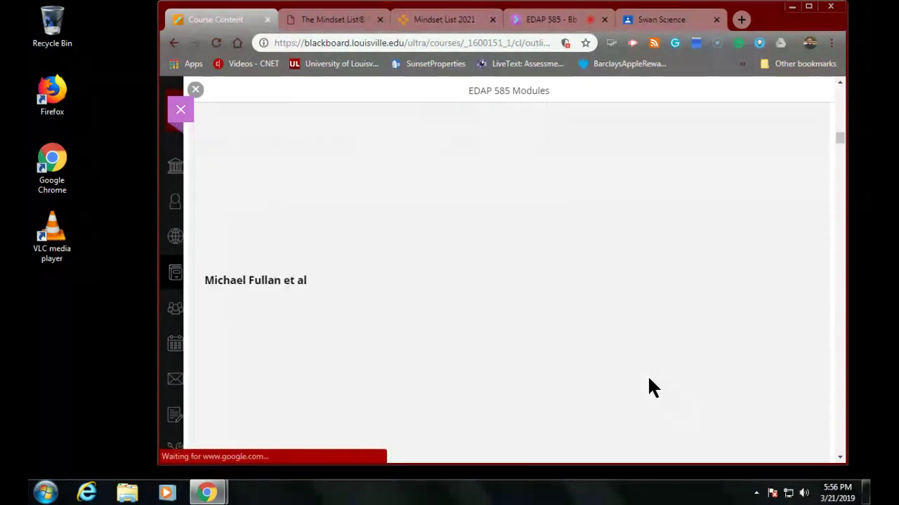
{"action": "scroll", "coordinate": [543, 344], "scroll_direction": "down", "scroll_amount": 5}
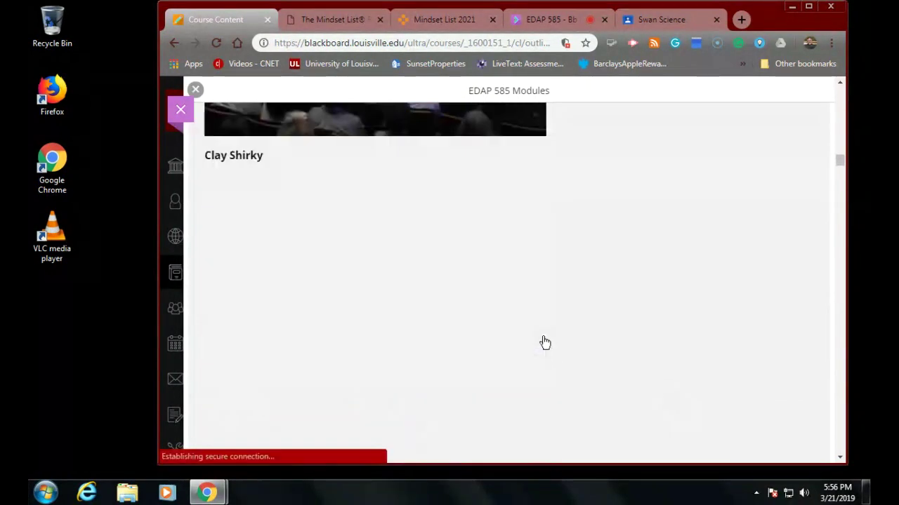
{"action": "scroll", "coordinate": [546, 340], "scroll_direction": "down", "scroll_amount": 3}
{"action": "scroll", "coordinate": [546, 340], "scroll_direction": "down", "scroll_amount": 10}
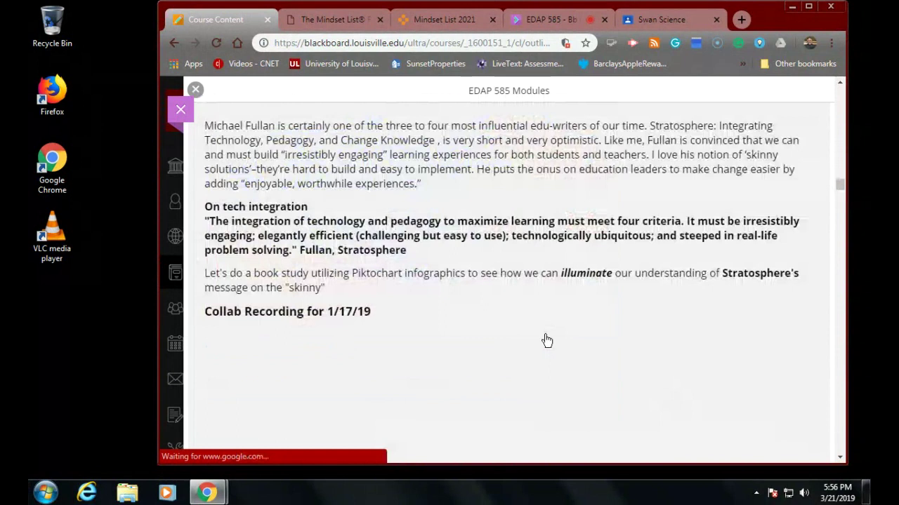
{"action": "scroll", "coordinate": [546, 336], "scroll_direction": "down", "scroll_amount": 15}
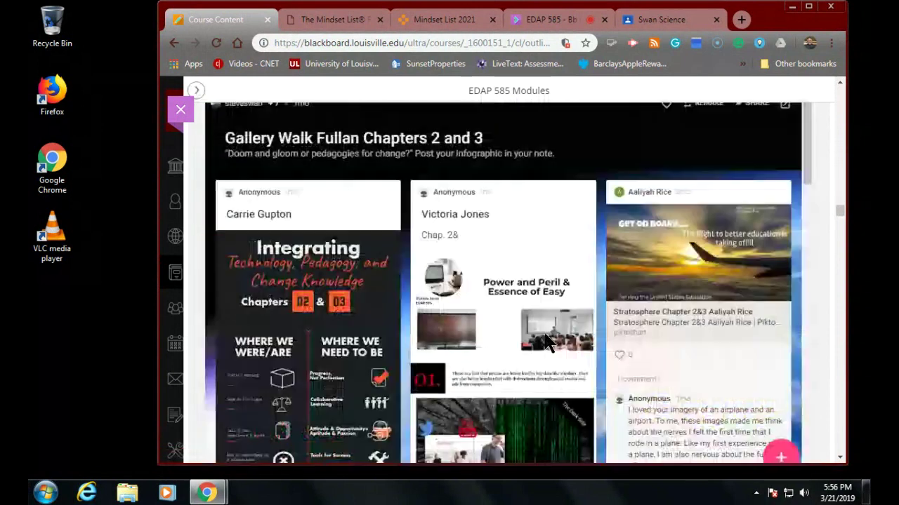
{"action": "scroll", "coordinate": [548, 342], "scroll_direction": "down", "scroll_amount": 10}
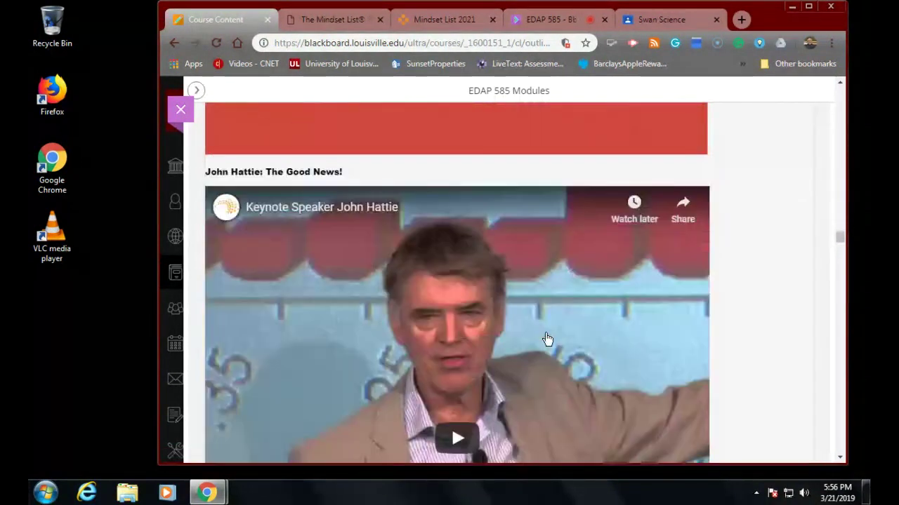
{"action": "scroll", "coordinate": [548, 340], "scroll_direction": "down", "scroll_amount": 10}
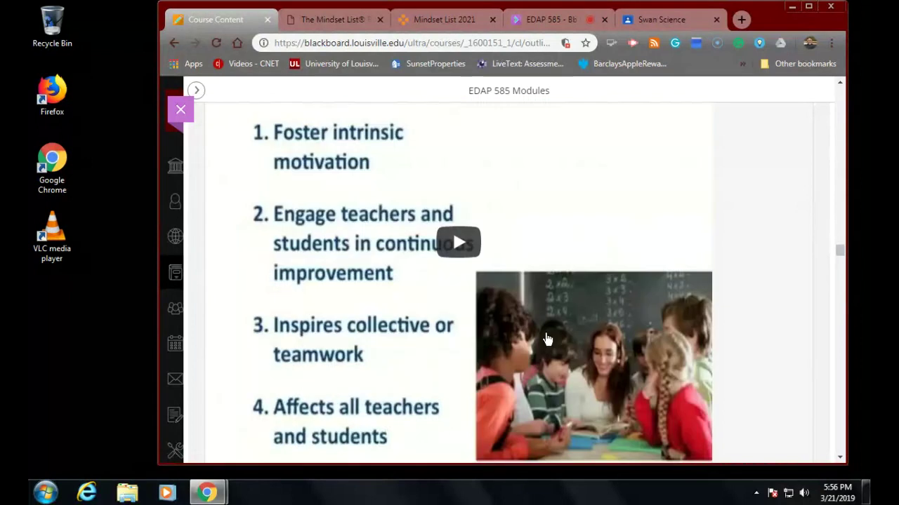
{"action": "scroll", "coordinate": [548, 340], "scroll_direction": "down", "scroll_amount": 8}
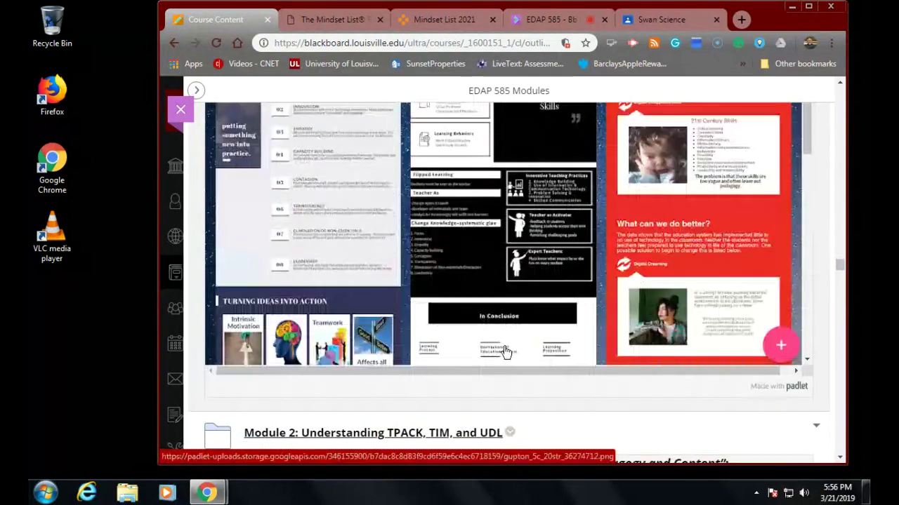
{"action": "scroll", "coordinate": [608, 397], "scroll_direction": "down", "scroll_amount": 15}
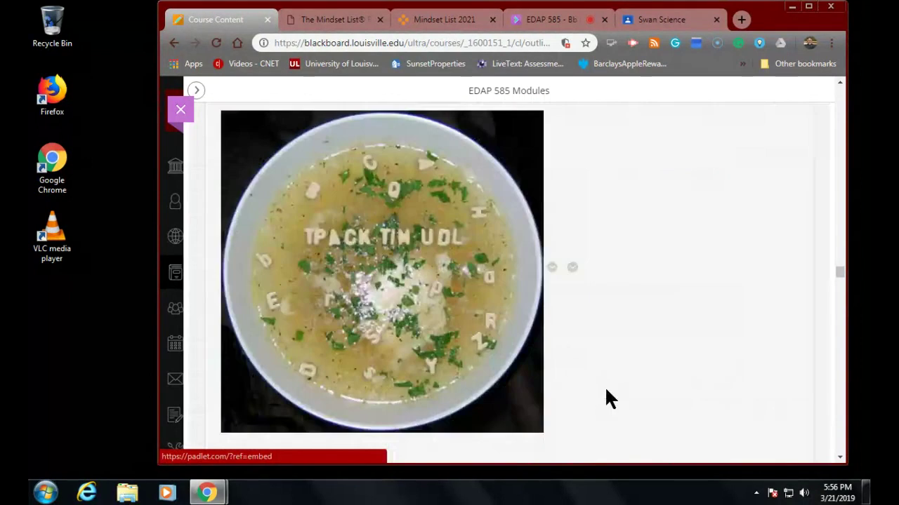
{"action": "scroll", "coordinate": [607, 395], "scroll_direction": "down", "scroll_amount": 8}
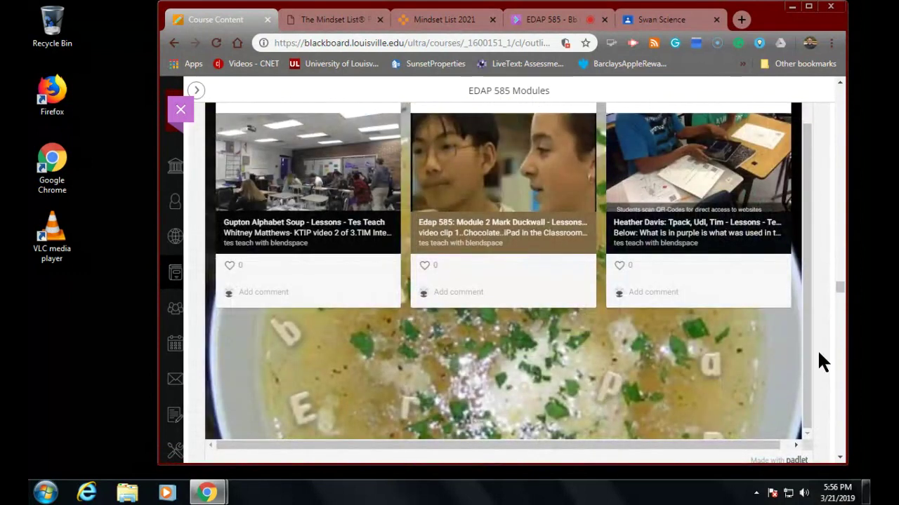
{"action": "scroll", "coordinate": [819, 351], "scroll_direction": "down", "scroll_amount": 6}
{"action": "scroll", "coordinate": [817, 347], "scroll_direction": "down", "scroll_amount": 5}
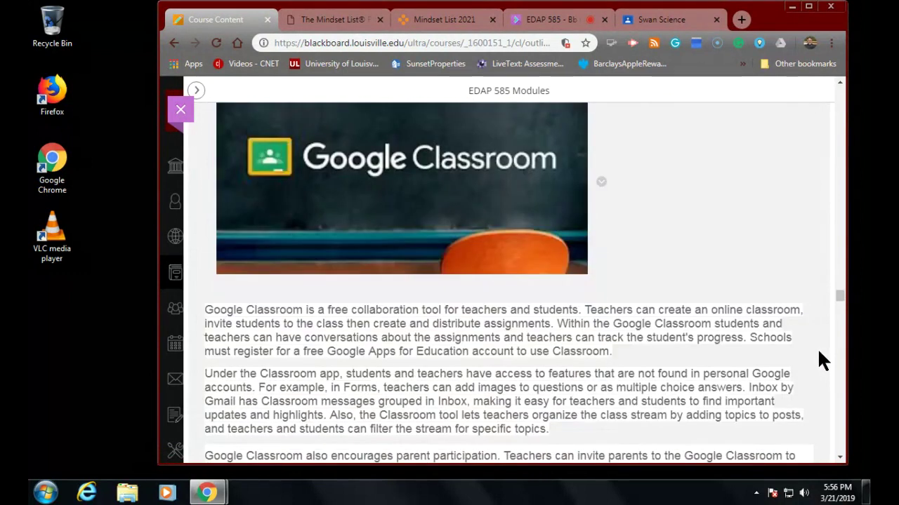
{"action": "scroll", "coordinate": [816, 346], "scroll_direction": "down", "scroll_amount": 5}
{"action": "scroll", "coordinate": [818, 349], "scroll_direction": "down", "scroll_amount": 5}
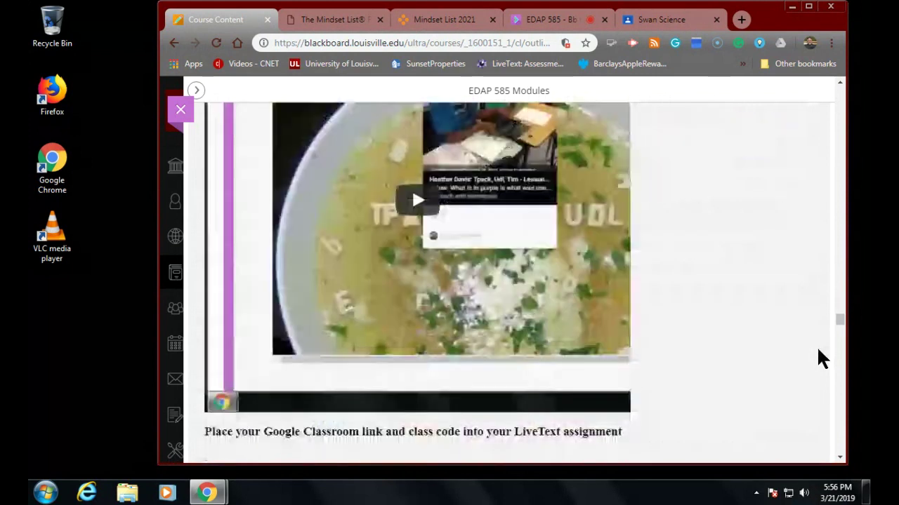
{"action": "scroll", "coordinate": [816, 346], "scroll_direction": "down", "scroll_amount": 4}
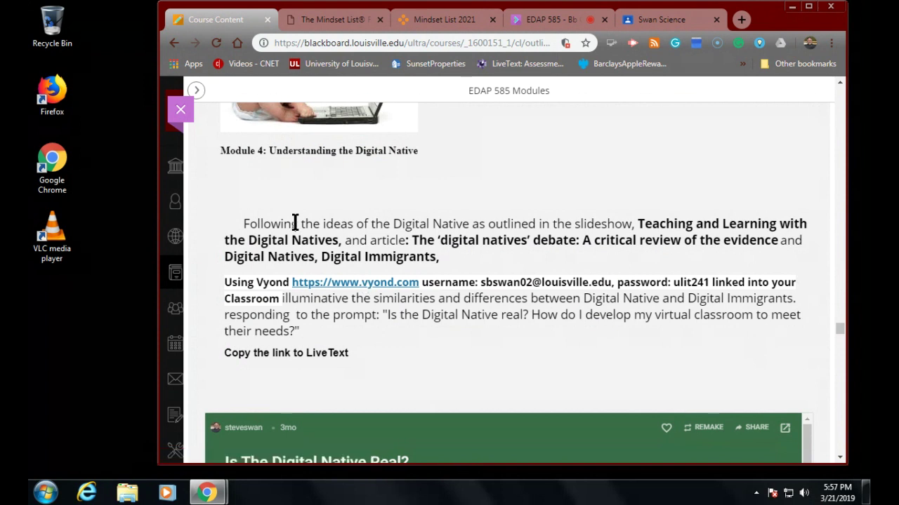
{"action": "left_click", "coordinate": [360, 281]}
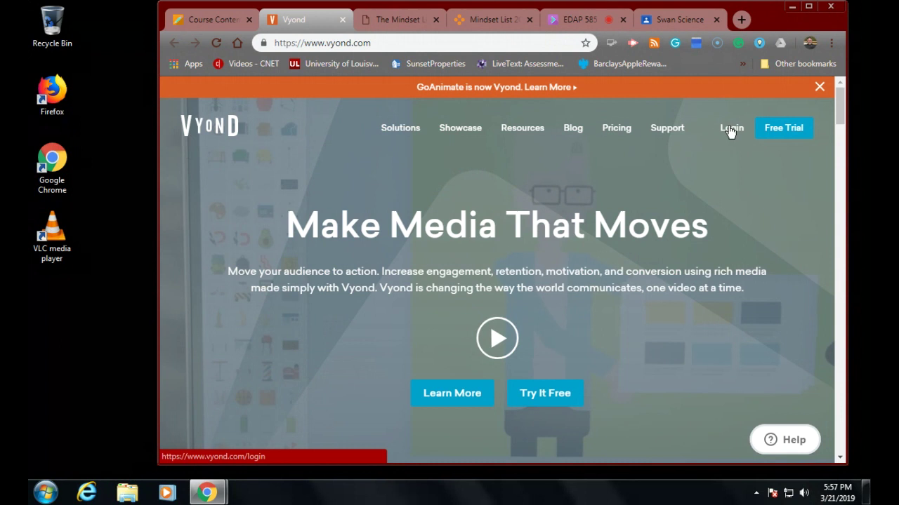
- Log in to vyond.com with the course account's email and password
{"action": "left_click", "coordinate": [731, 129]}
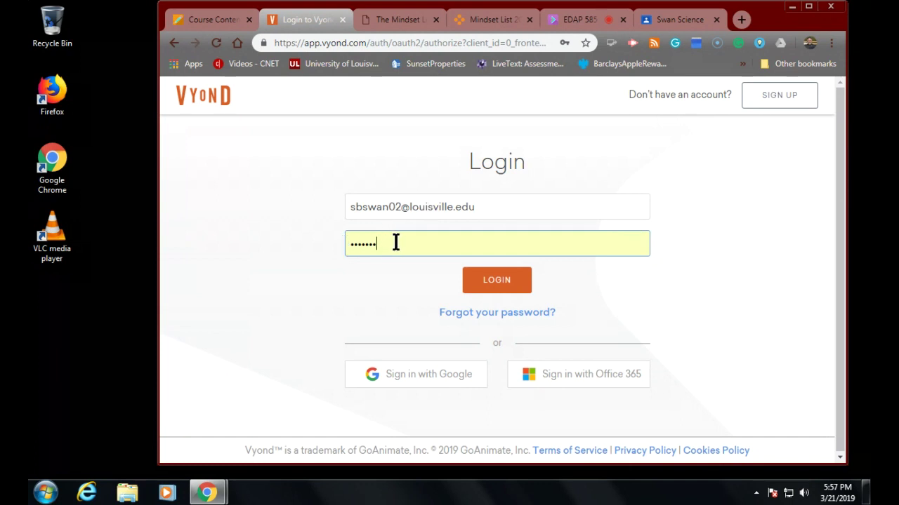
{"action": "left_click", "coordinate": [492, 282]}
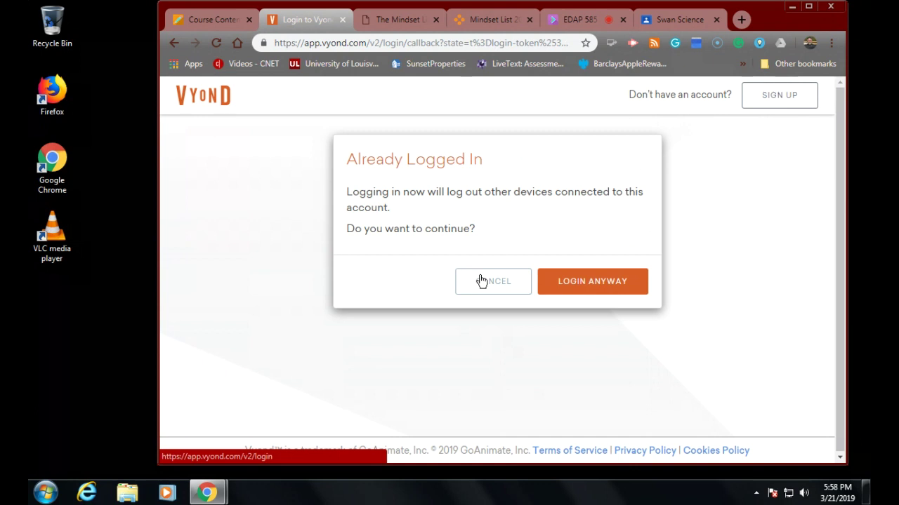
- Log in anyway over the other active session, then start a new video
{"action": "left_click", "coordinate": [567, 290]}
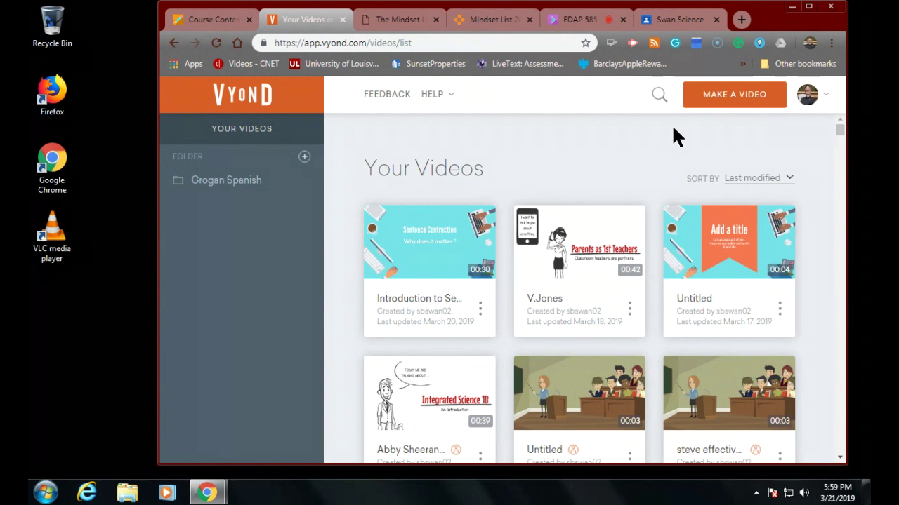
{"action": "left_click", "coordinate": [713, 97]}
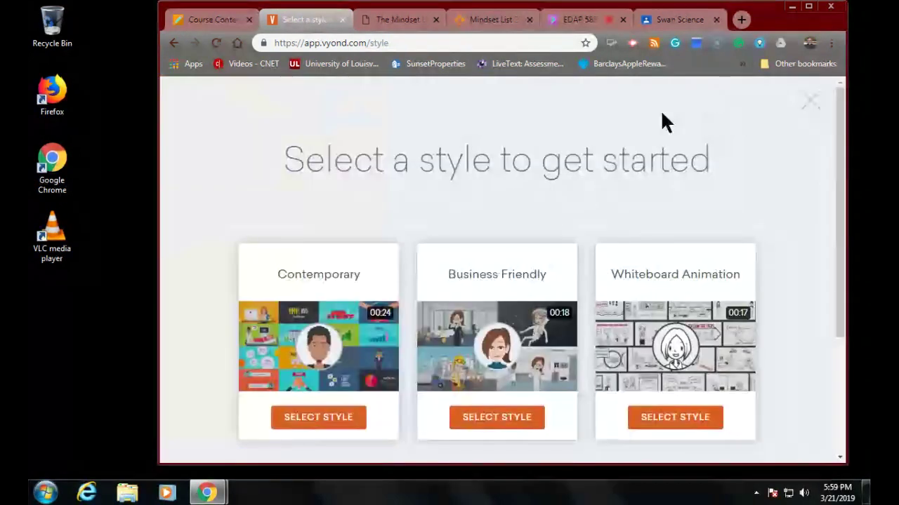
- Retry loading the video style choices after the Login Required prompt
{"action": "scroll", "coordinate": [566, 178], "scroll_direction": "down", "scroll_amount": 1}
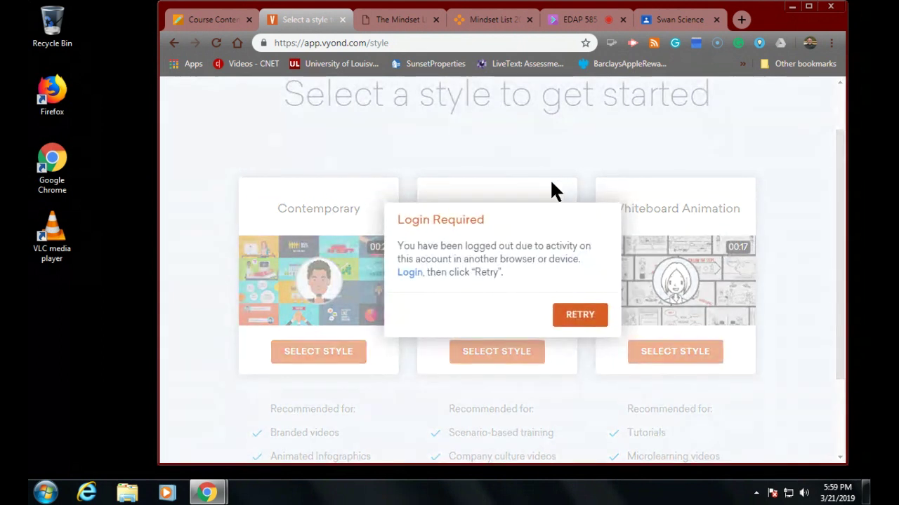
{"action": "left_click", "coordinate": [576, 323]}
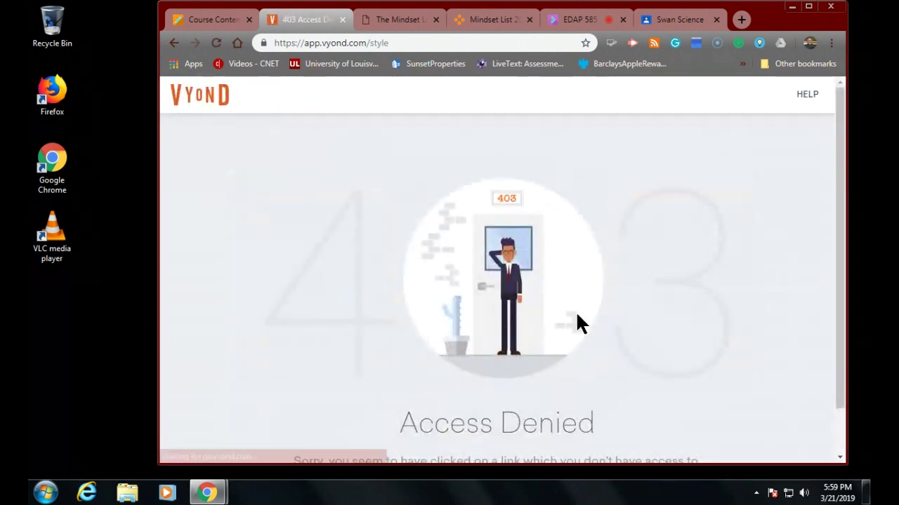
{"action": "scroll", "coordinate": [500, 304], "scroll_direction": "down", "scroll_amount": 1}
{"action": "scroll", "coordinate": [497, 296], "scroll_direction": "up", "scroll_amount": 1}
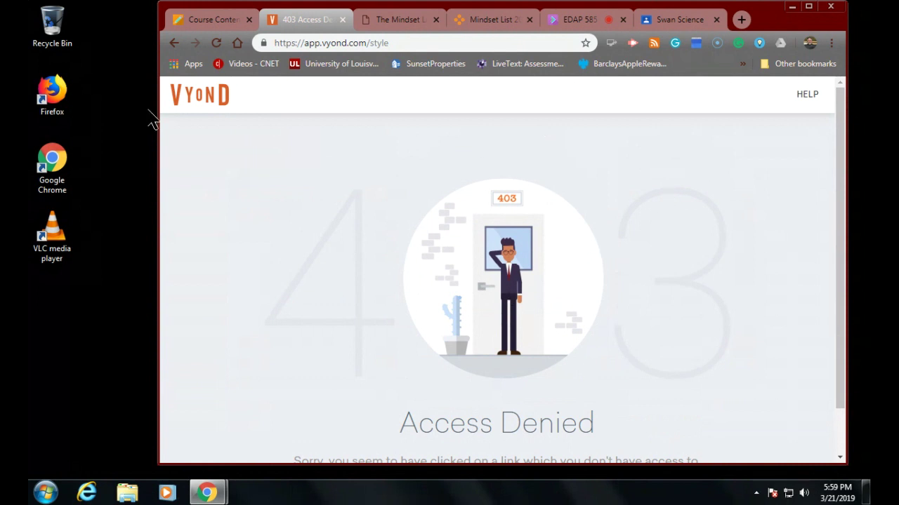
- Go back past the Access Denied 403 page to the Vyond Login page
{"action": "left_click", "coordinate": [174, 42]}
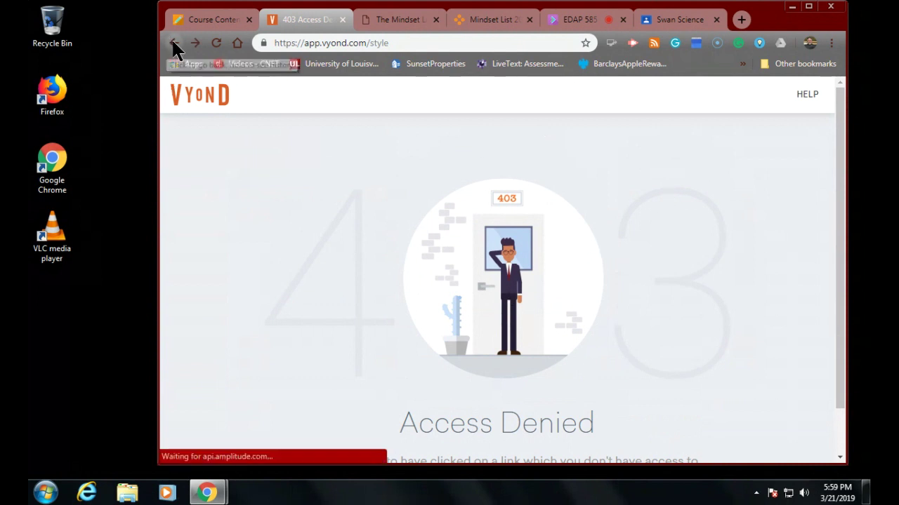
{"action": "scroll", "coordinate": [555, 283], "scroll_direction": "down", "scroll_amount": 1}
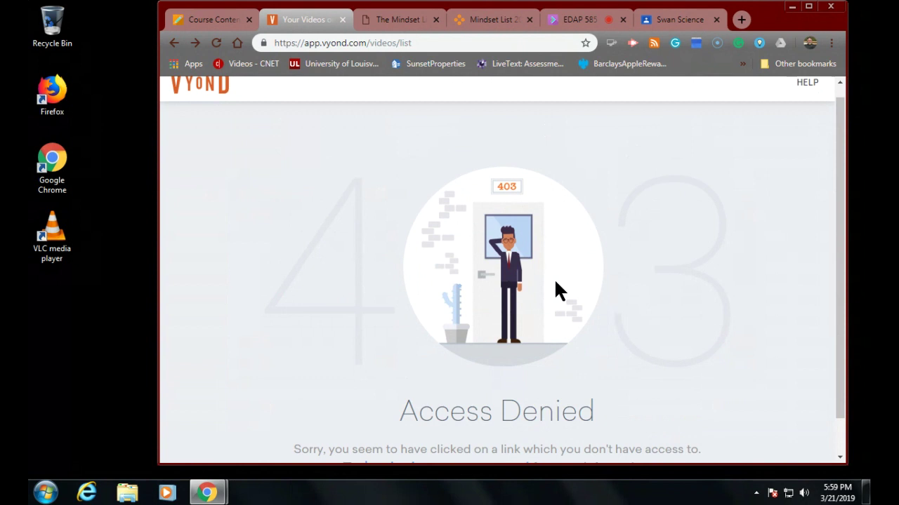
{"action": "scroll", "coordinate": [555, 277], "scroll_direction": "down", "scroll_amount": 1}
{"action": "scroll", "coordinate": [556, 276], "scroll_direction": "up", "scroll_amount": 1}
{"action": "scroll", "coordinate": [556, 276], "scroll_direction": "down", "scroll_amount": 1}
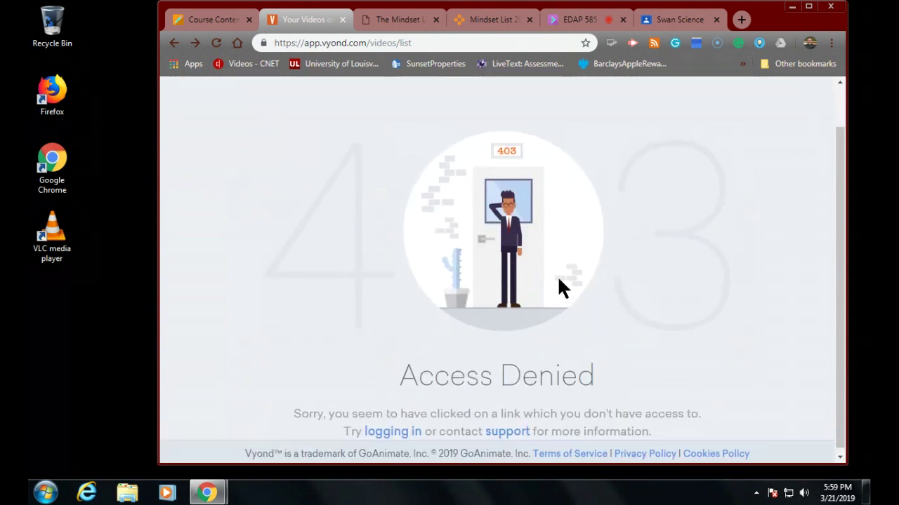
{"action": "scroll", "coordinate": [562, 281], "scroll_direction": "up", "scroll_amount": 1}
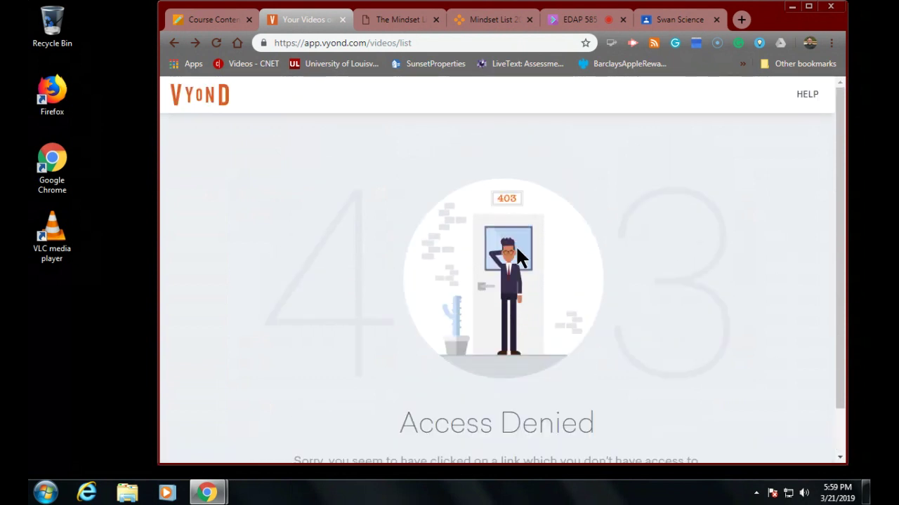
{"action": "scroll", "coordinate": [517, 257], "scroll_direction": "down", "scroll_amount": 1}
{"action": "scroll", "coordinate": [515, 242], "scroll_direction": "up", "scroll_amount": 1}
{"action": "left_click", "coordinate": [173, 43]}
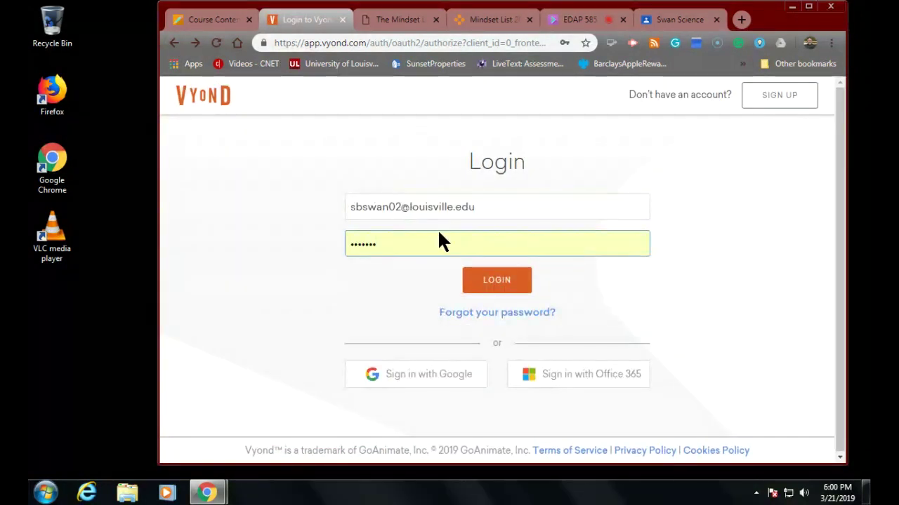
- Log in anyway, then create a new Untitled video in the Business Friendly style
{"action": "left_click", "coordinate": [499, 280]}
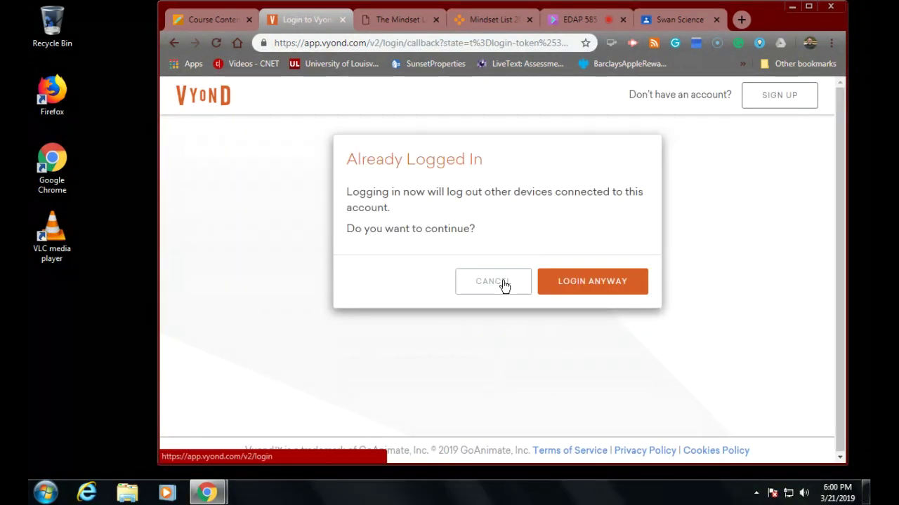
{"action": "left_click", "coordinate": [570, 288]}
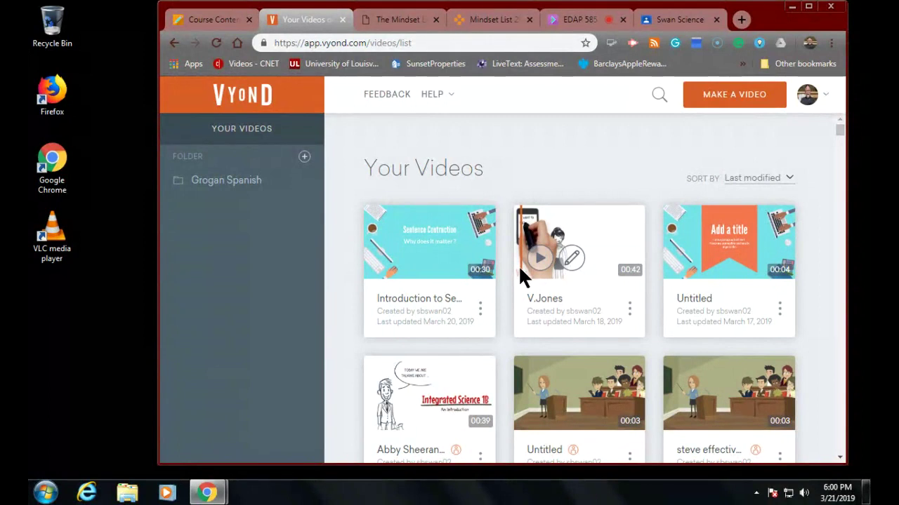
{"action": "left_click", "coordinate": [825, 102]}
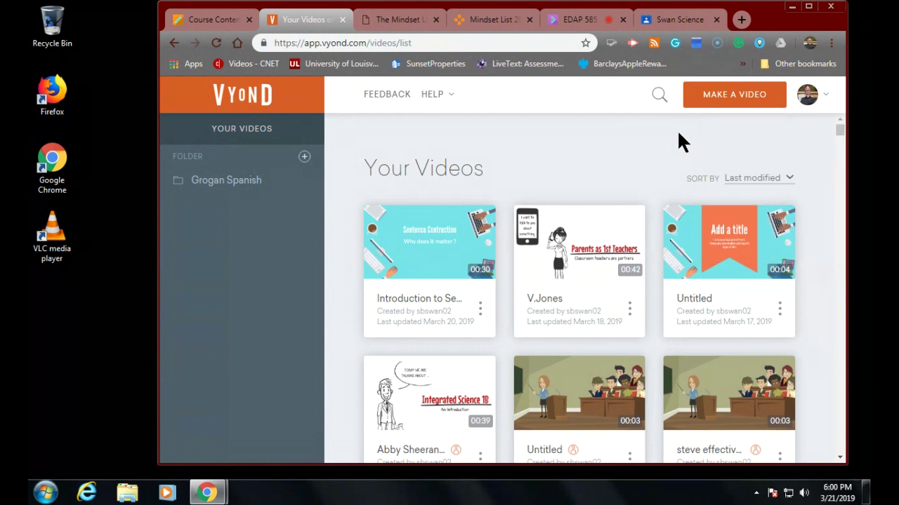
{"action": "left_click", "coordinate": [731, 96]}
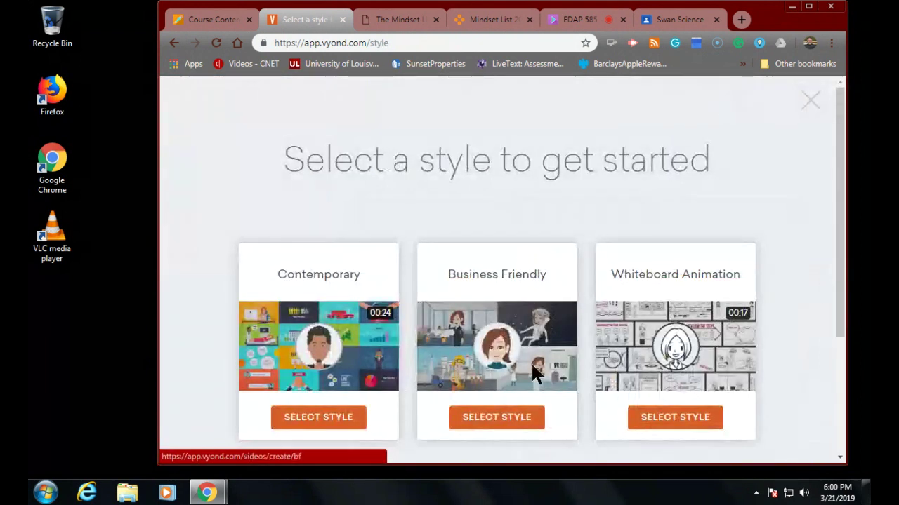
{"action": "left_click", "coordinate": [505, 419]}
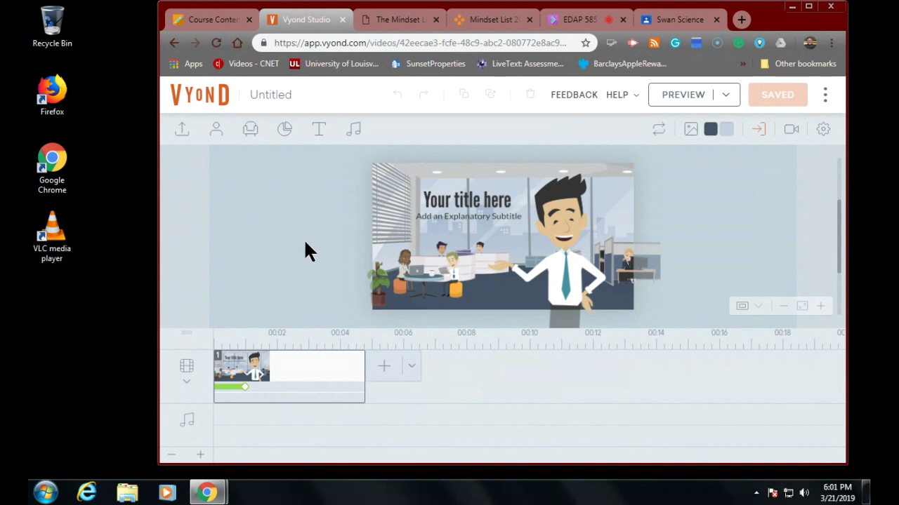
- Open the character library to see the available characters
{"action": "left_click", "coordinate": [215, 135]}
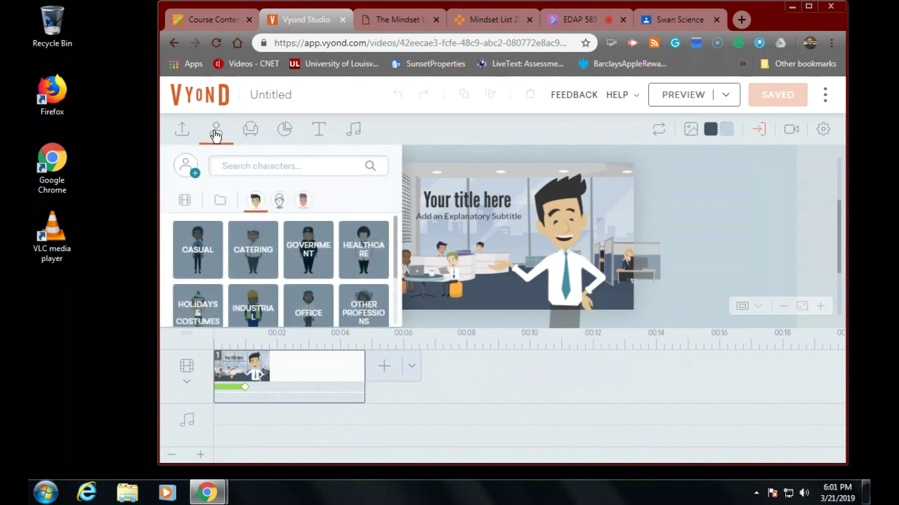
- Save the video and start a new Business Friendly character with the adult male body
{"action": "left_click", "coordinate": [193, 176]}
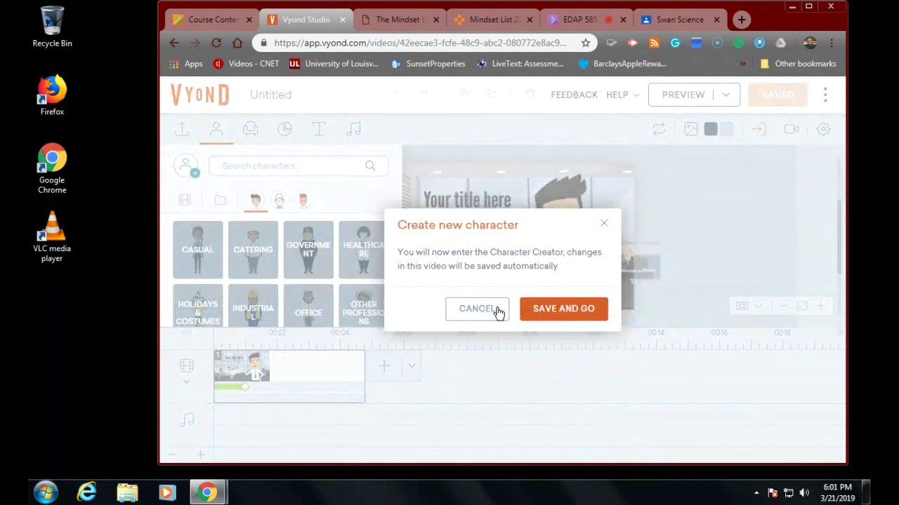
{"action": "left_click", "coordinate": [555, 312]}
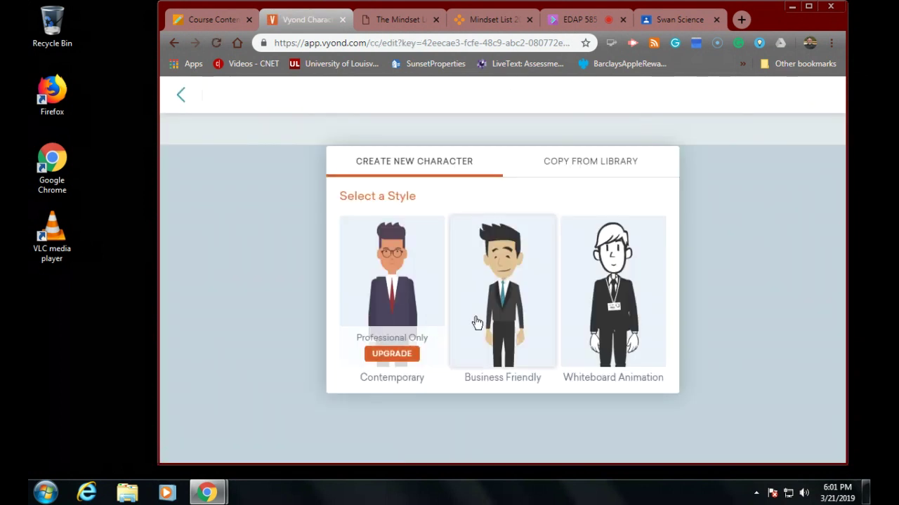
{"action": "left_click", "coordinate": [495, 298]}
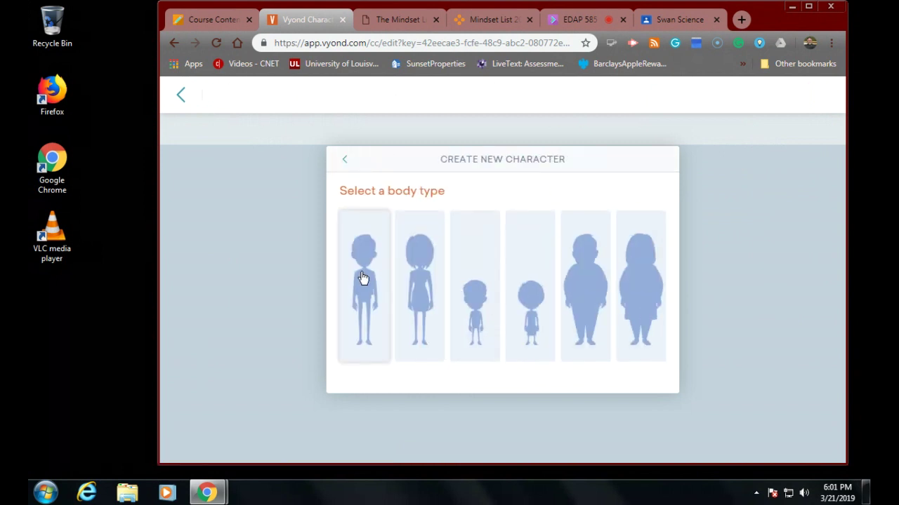
{"action": "left_click", "coordinate": [363, 278]}
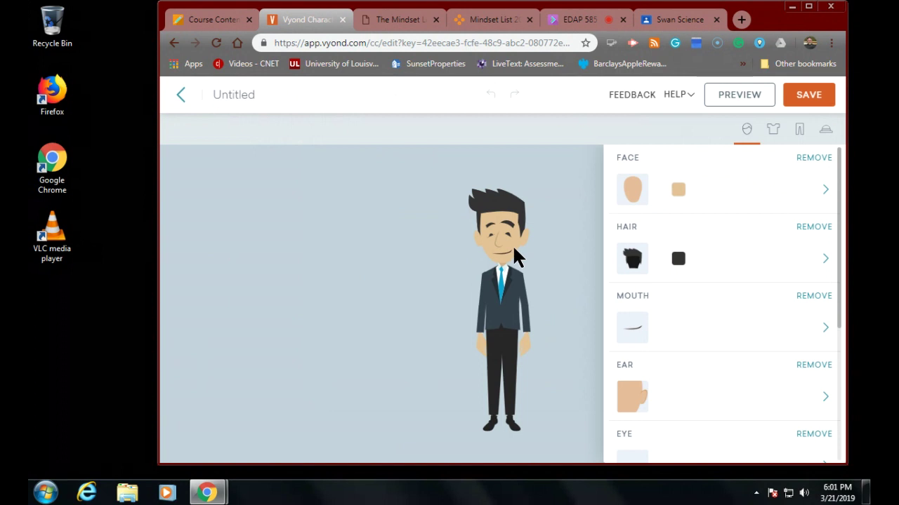
- Give the character the stubbled face and dress him in the black robe top
{"action": "left_click", "coordinate": [629, 195]}
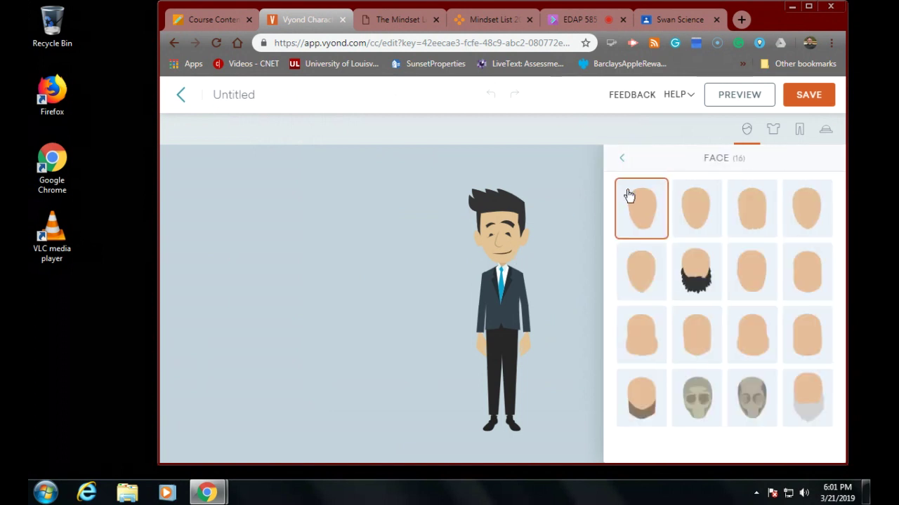
{"action": "left_click", "coordinate": [643, 401]}
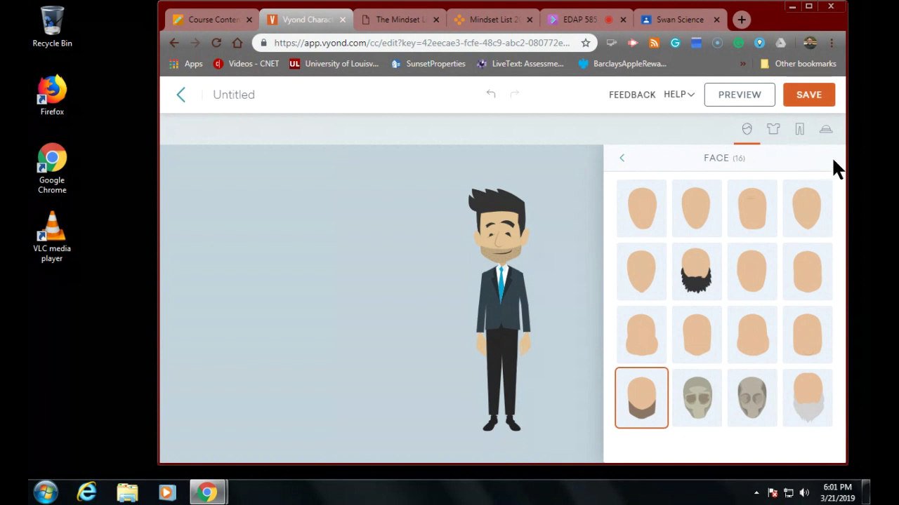
{"action": "left_click", "coordinate": [772, 133]}
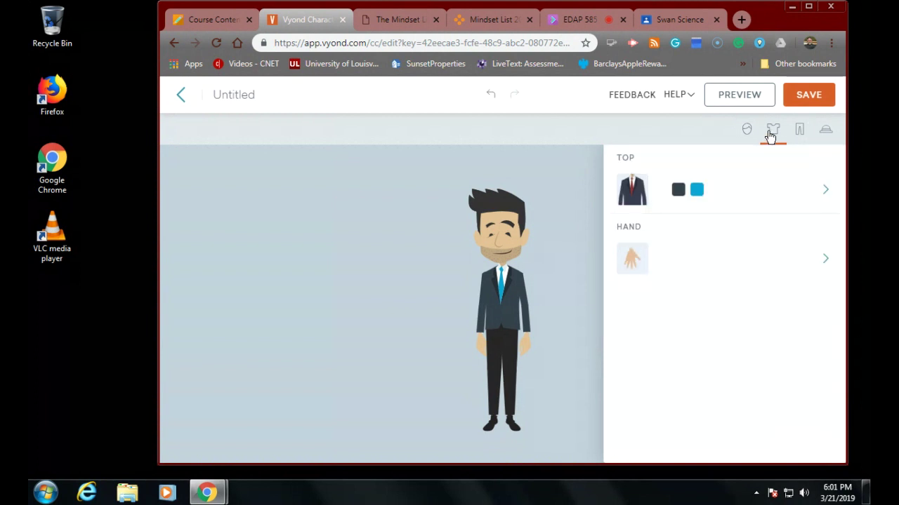
{"action": "left_click", "coordinate": [632, 191]}
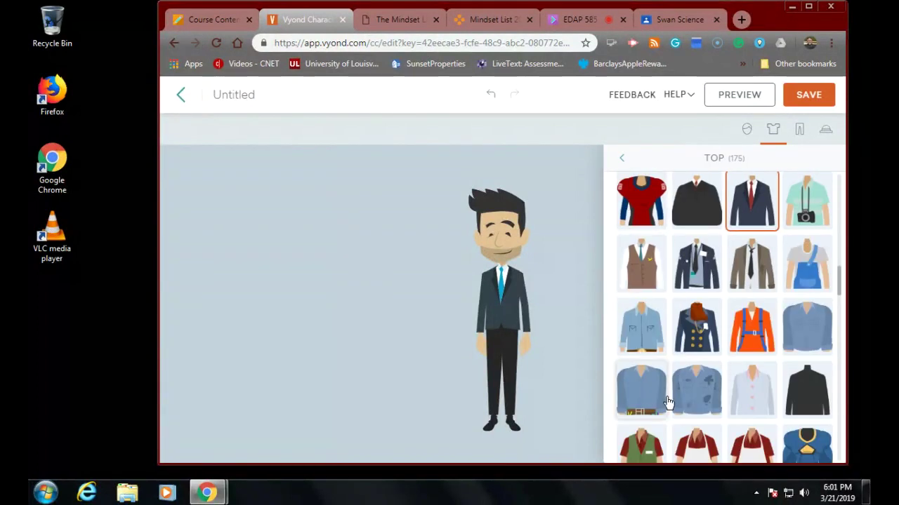
{"action": "scroll", "coordinate": [694, 411], "scroll_direction": "down", "scroll_amount": 3}
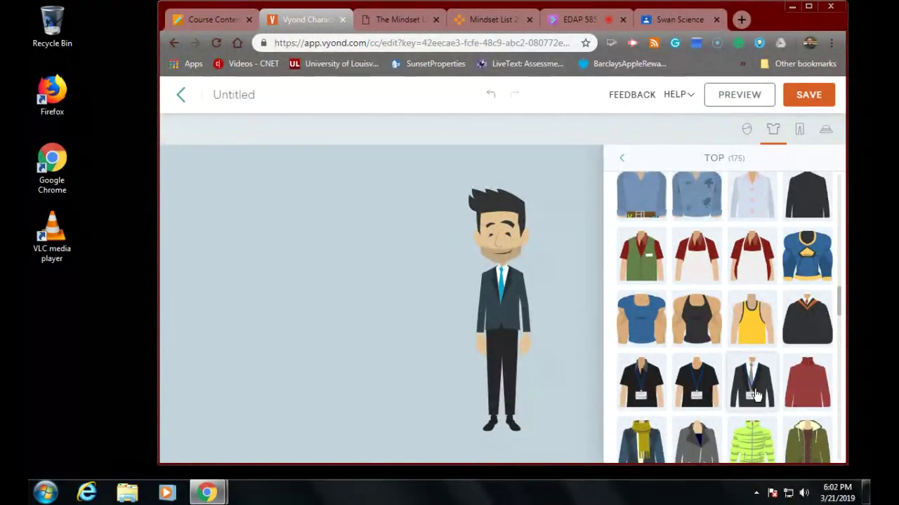
{"action": "left_click", "coordinate": [809, 335]}
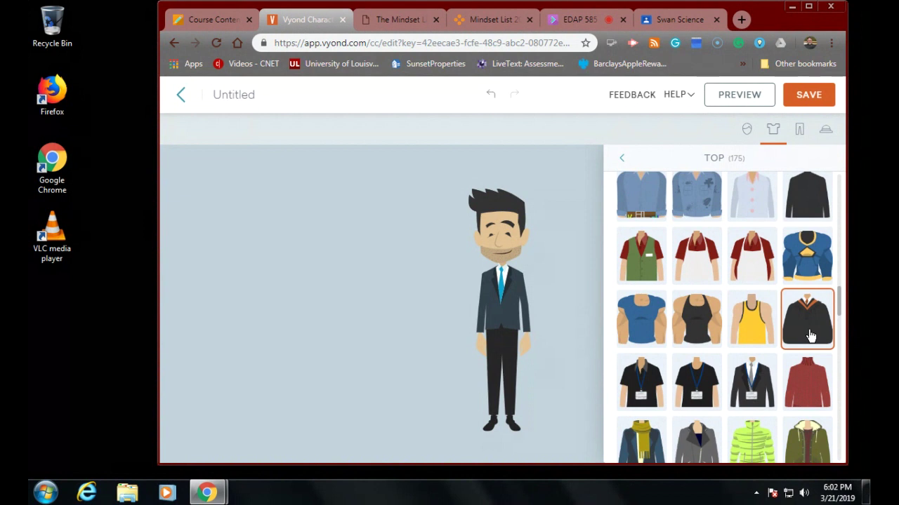
{"action": "scroll", "coordinate": [778, 345], "scroll_direction": "up", "scroll_amount": 3}
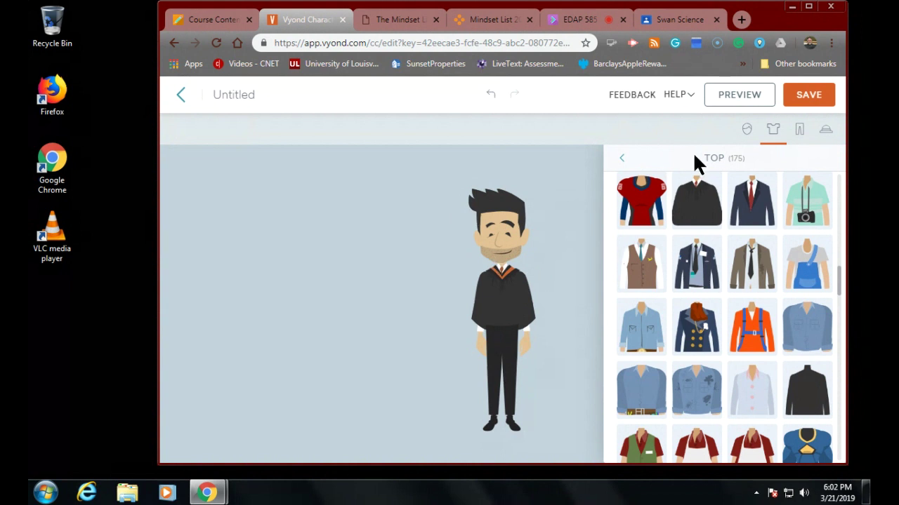
{"action": "left_click", "coordinate": [746, 132]}
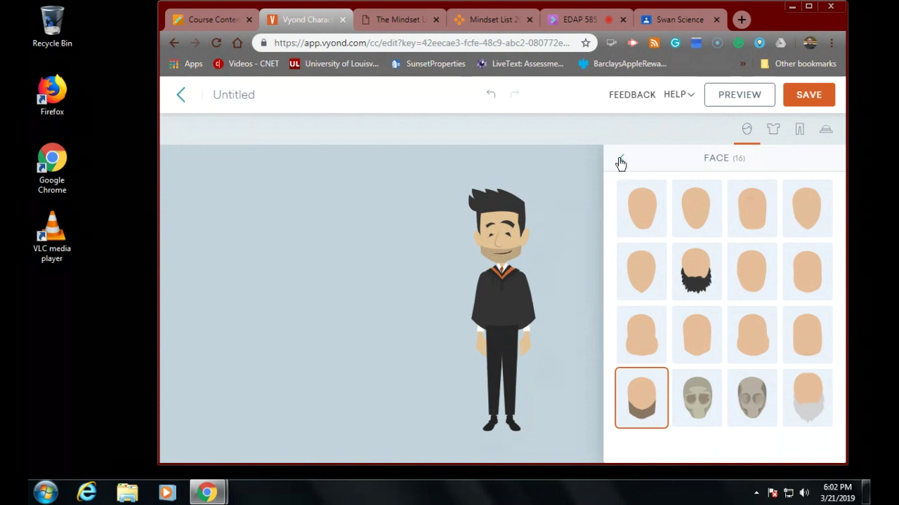
{"action": "left_click", "coordinate": [797, 139]}
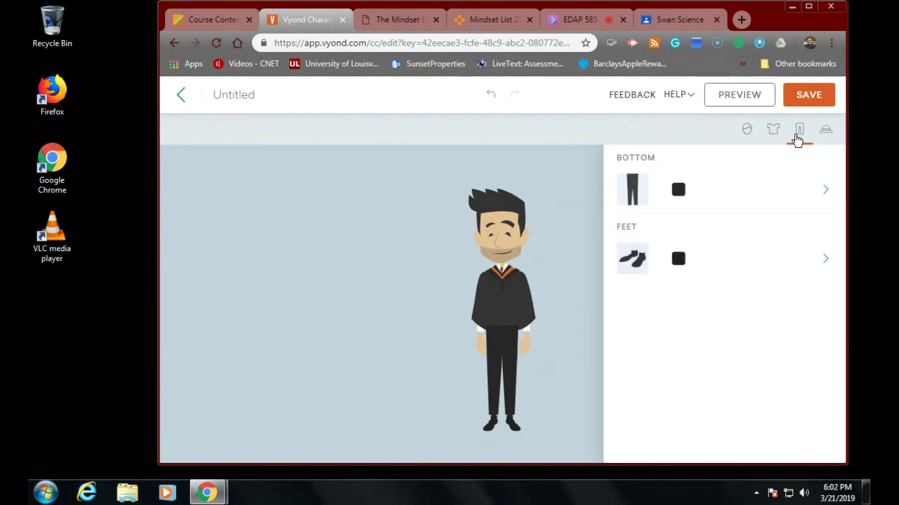
{"action": "left_click", "coordinate": [633, 191]}
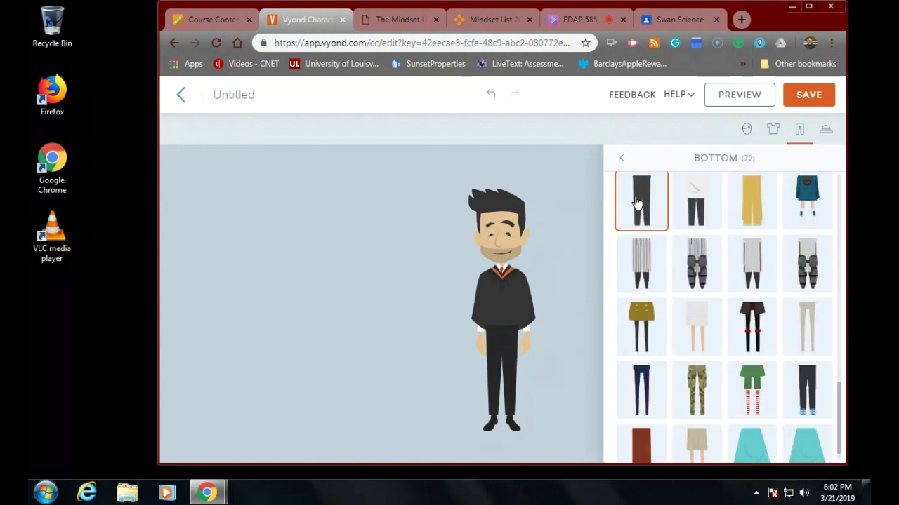
{"action": "left_click", "coordinate": [651, 214]}
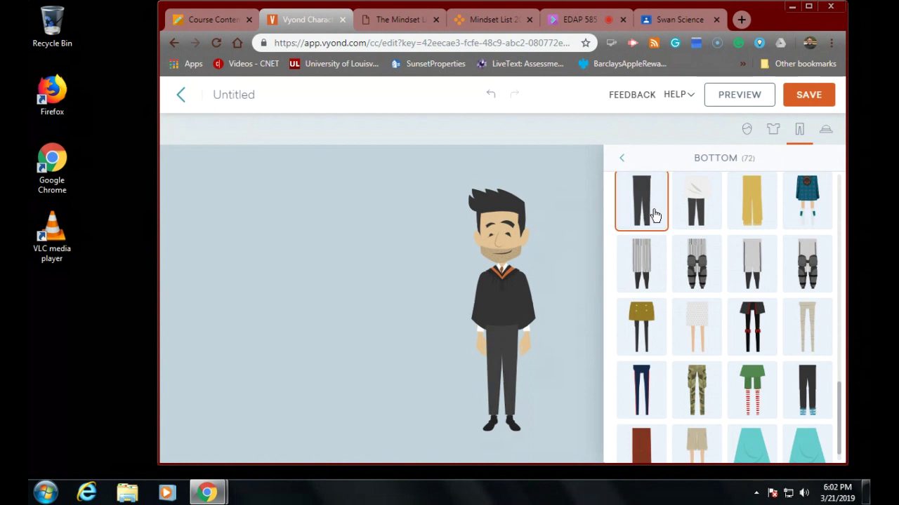
{"action": "left_click", "coordinate": [826, 129]}
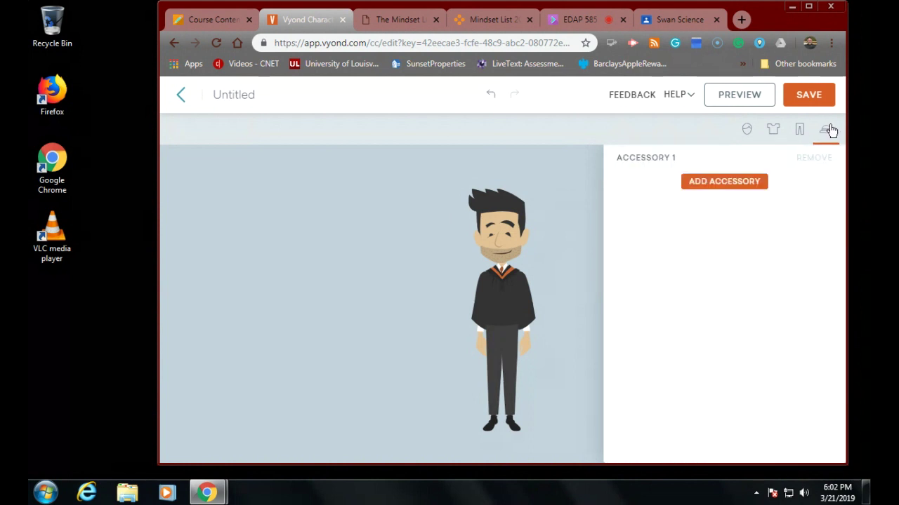
{"action": "left_click", "coordinate": [722, 184]}
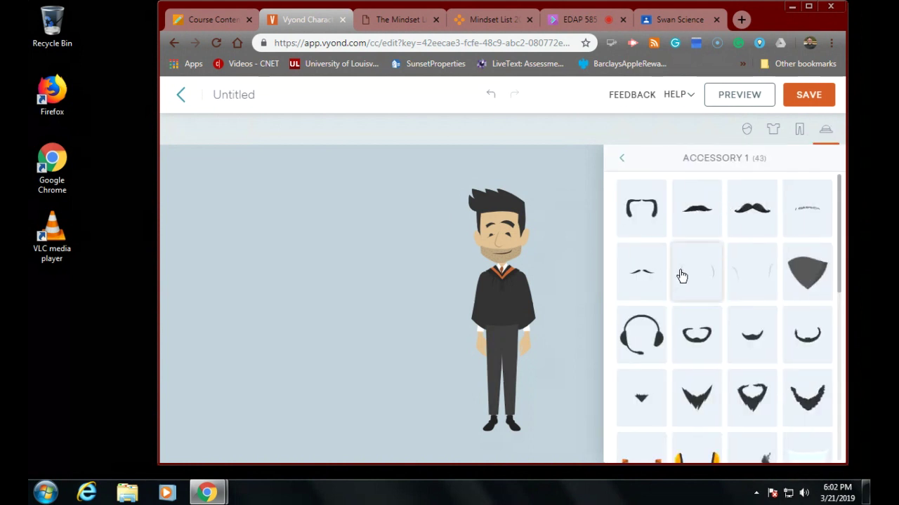
{"action": "left_click", "coordinate": [622, 160]}
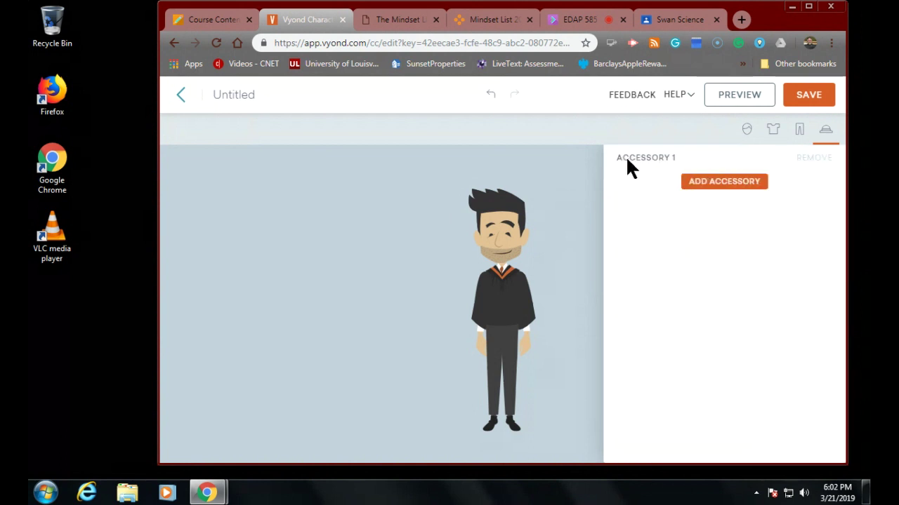
{"action": "left_click", "coordinate": [181, 97]}
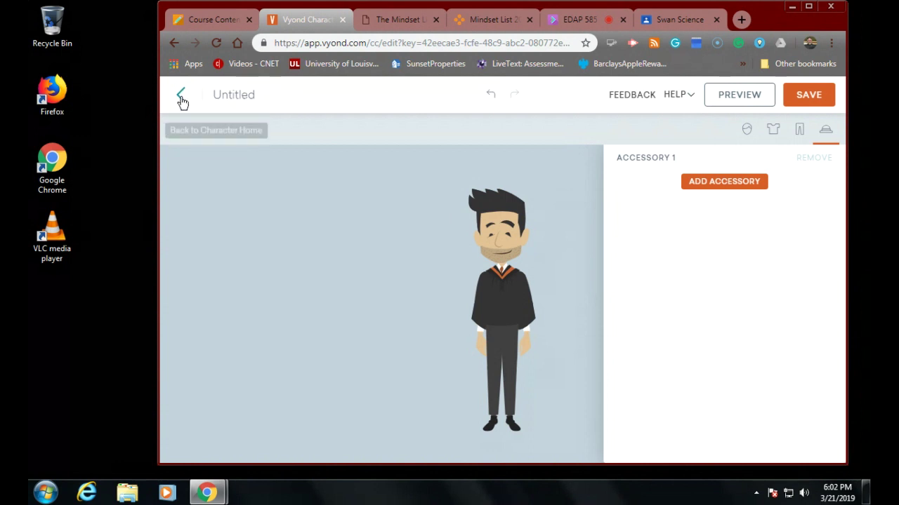
{"action": "left_click", "coordinate": [556, 132]}
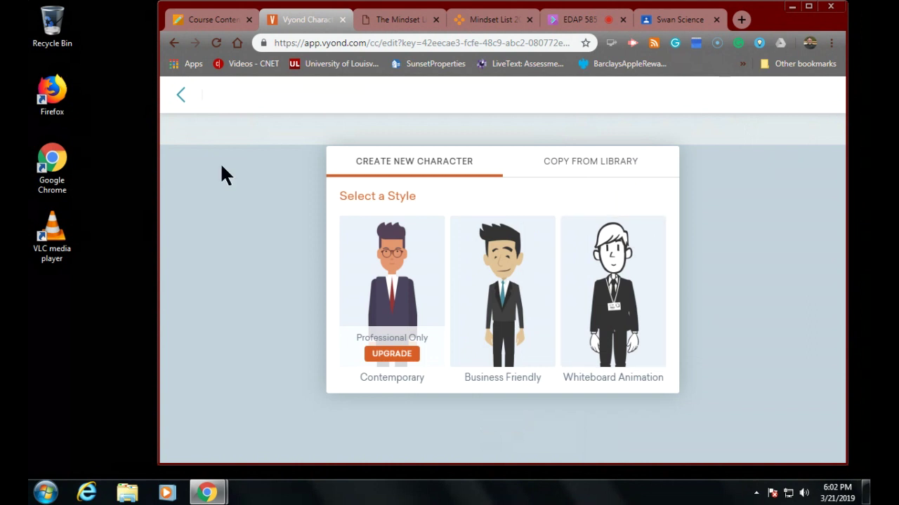
{"action": "left_click", "coordinate": [181, 97]}
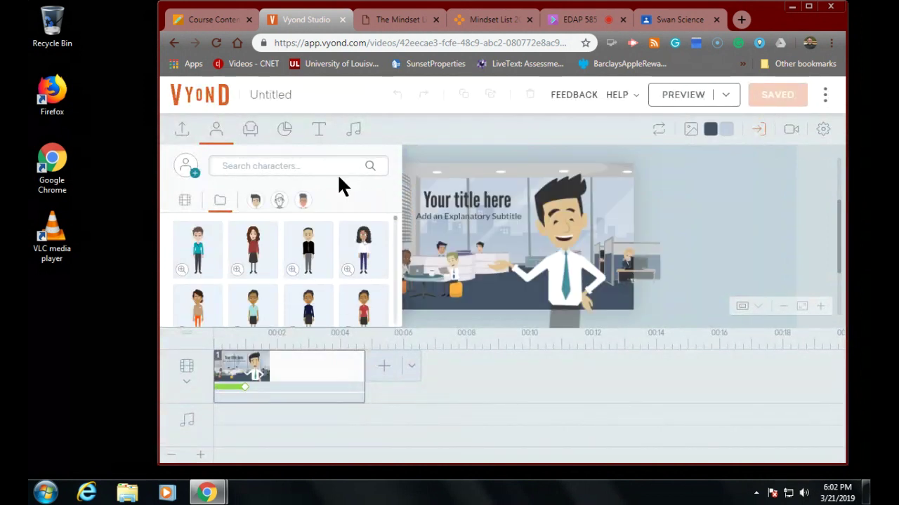
{"action": "left_click", "coordinate": [344, 384]}
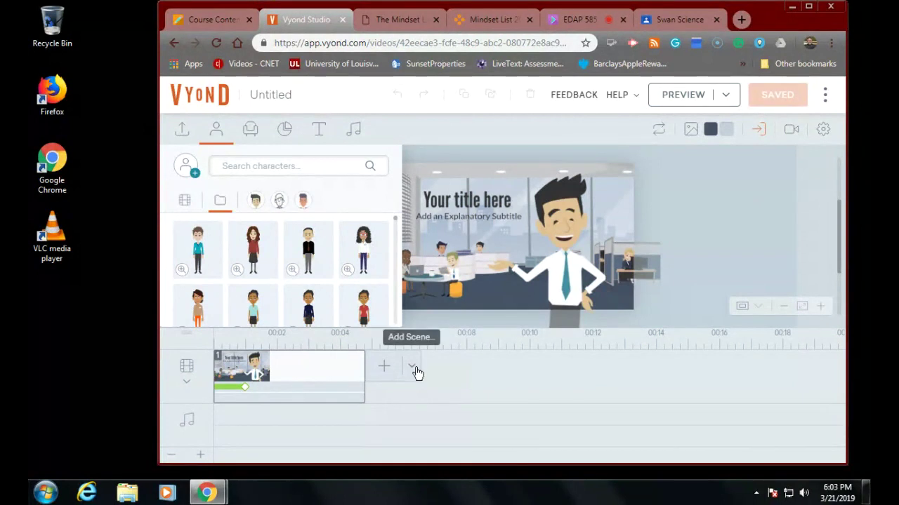
- From Add Scene, scroll the template categories and choose Education
{"action": "left_click", "coordinate": [384, 368]}
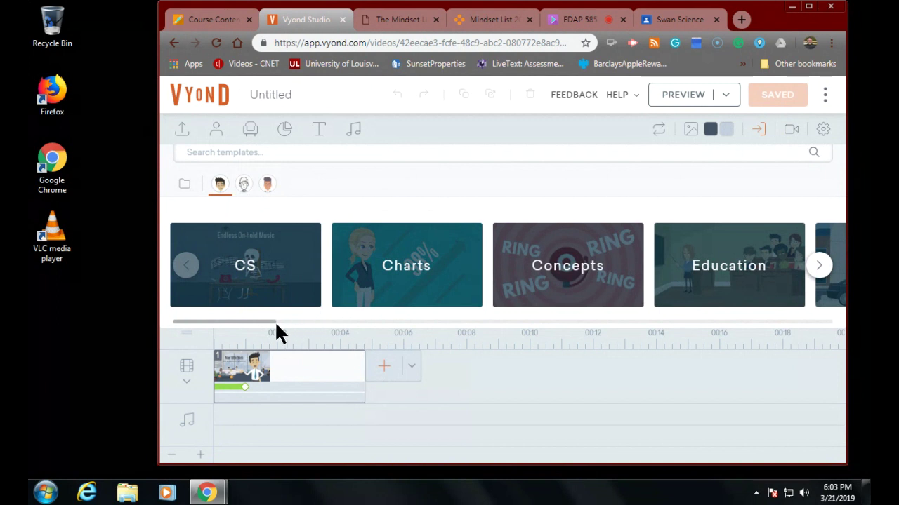
{"action": "mouse_move", "coordinate": [261, 318]}
{"action": "left_mouse_down"}
{"action": "mouse_move", "coordinate": [502, 318]}
{"action": "mouse_move", "coordinate": [461, 316]}
{"action": "left_mouse_up"}
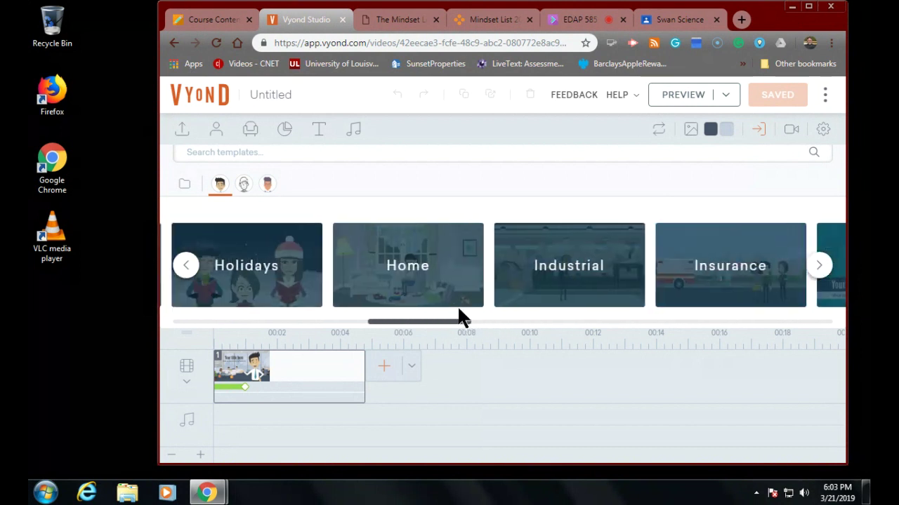
{"action": "left_click_drag", "start_coordinate": [461, 316], "coordinate": [498, 313]}
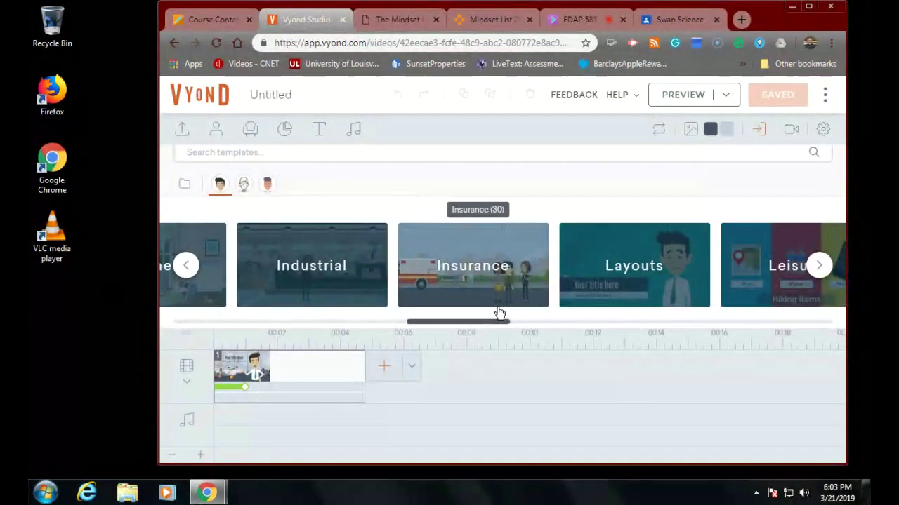
{"action": "left_click_drag", "start_coordinate": [498, 312], "coordinate": [755, 278]}
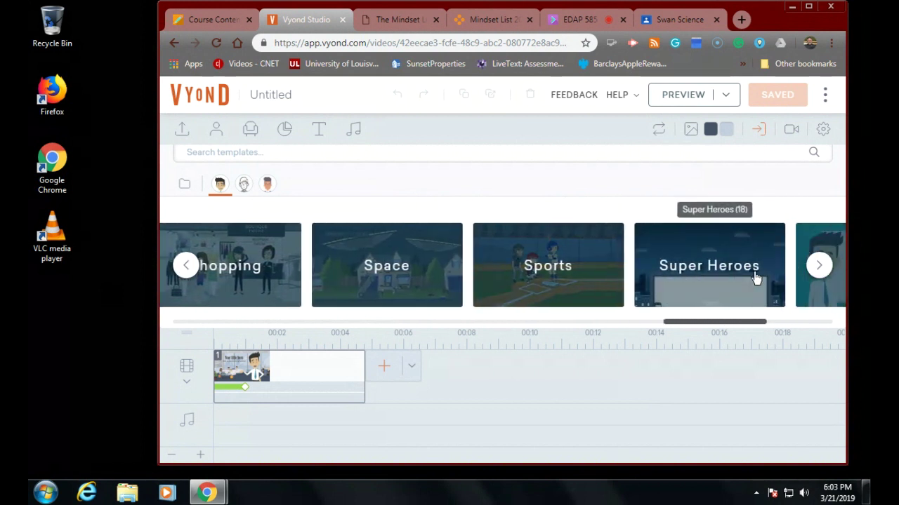
{"action": "scroll", "coordinate": [756, 279], "scroll_direction": "right", "scroll_amount": 5}
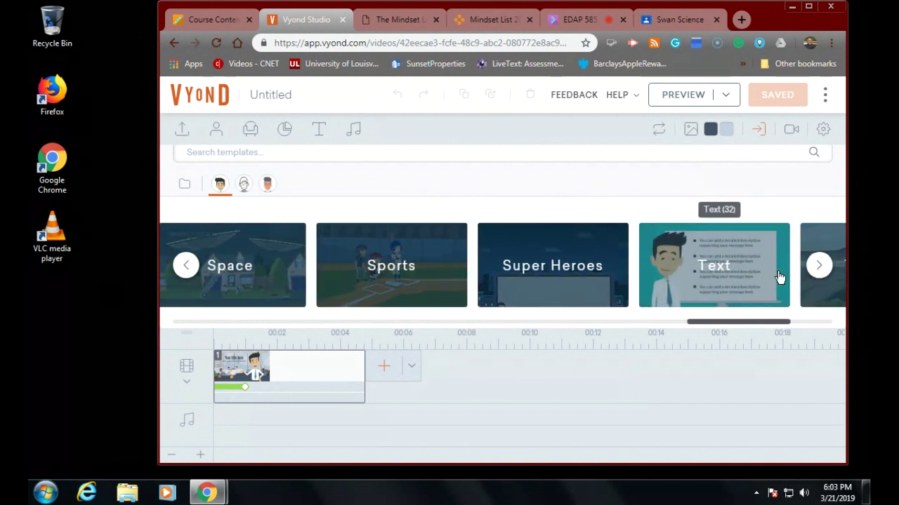
{"action": "scroll", "coordinate": [808, 277], "scroll_direction": "right", "scroll_amount": 2}
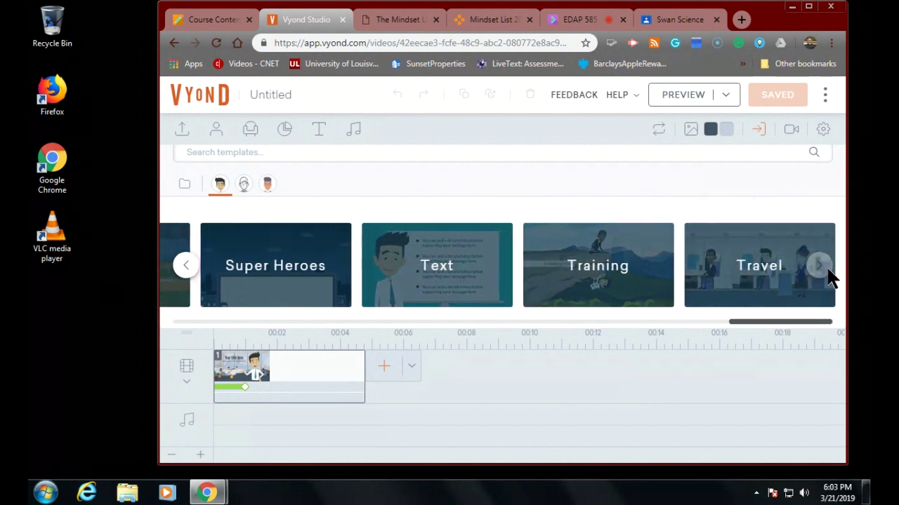
{"action": "scroll", "coordinate": [607, 281], "scroll_direction": "left", "scroll_amount": 6}
{"action": "scroll", "coordinate": [375, 295], "scroll_direction": "left", "scroll_amount": 10}
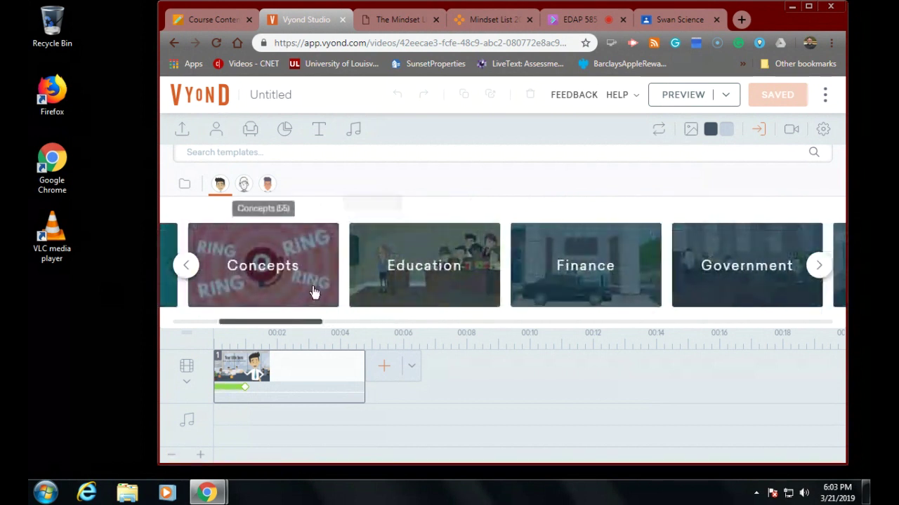
{"action": "scroll", "coordinate": [329, 287], "scroll_direction": "right", "scroll_amount": 1}
{"action": "scroll", "coordinate": [330, 286], "scroll_direction": "left", "scroll_amount": 1}
{"action": "left_click", "coordinate": [326, 284]}
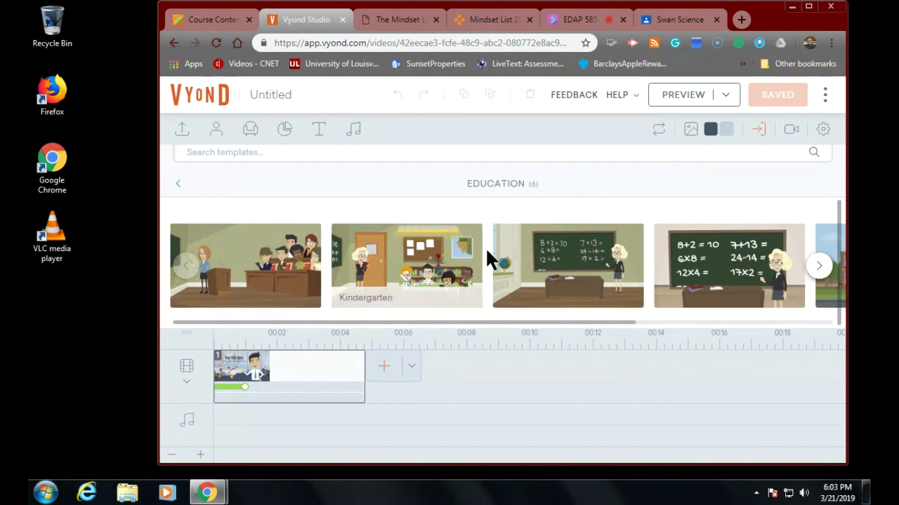
- Add the Math class template and delete the original office title scene
{"action": "left_click", "coordinate": [581, 260]}
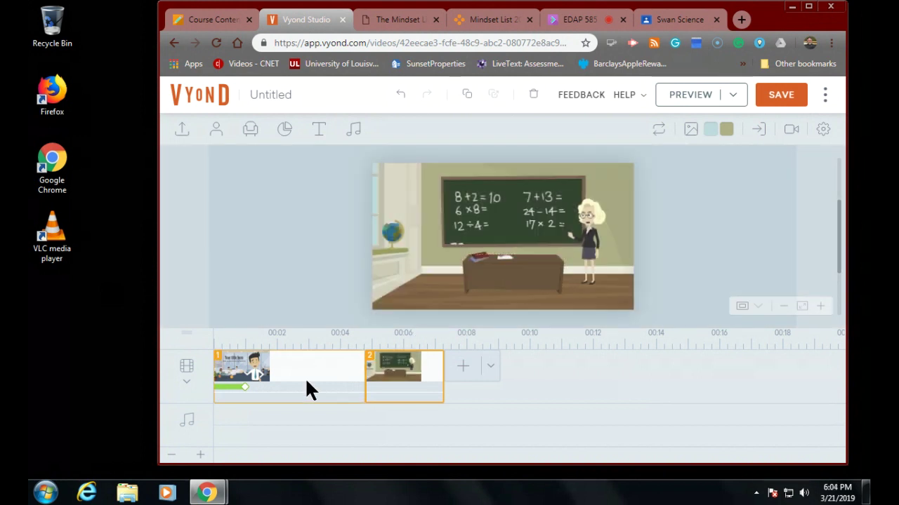
{"action": "left_click", "coordinate": [306, 377]}
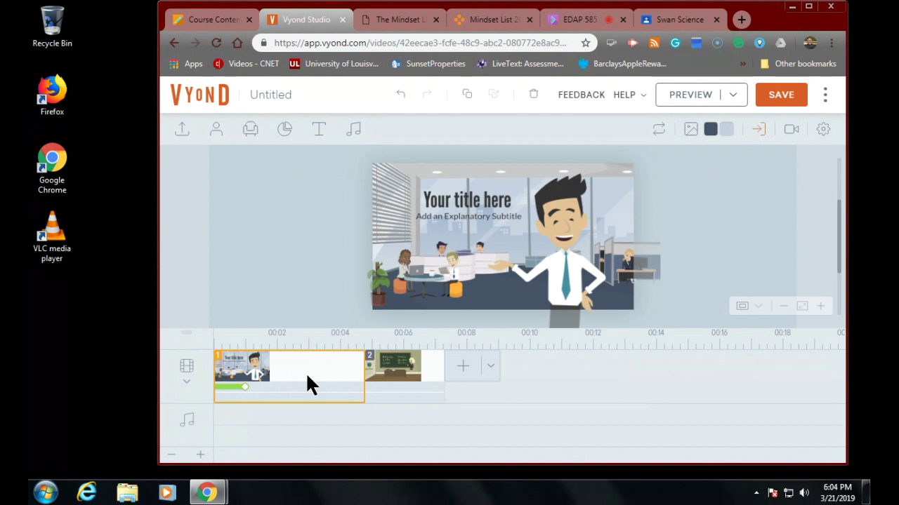
{"action": "key", "text": "Delete"}
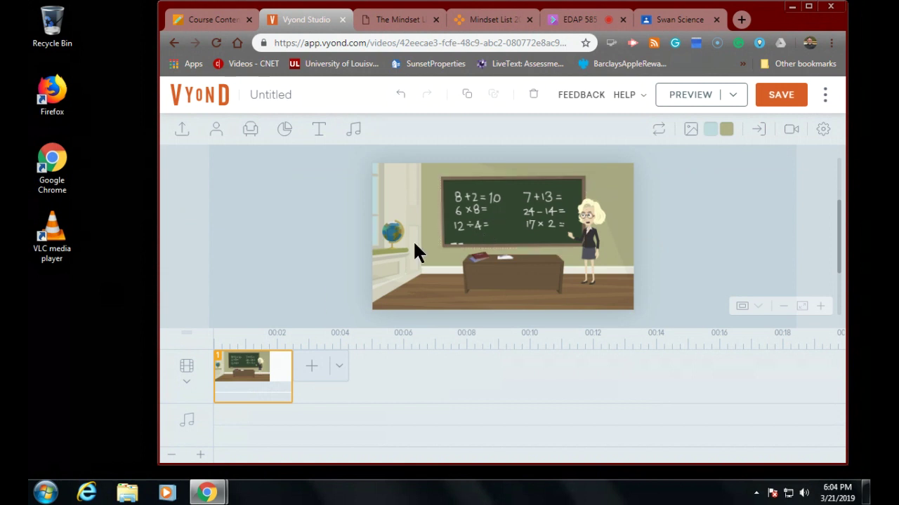
- Show all props in the Prop library and select the classroom chalkboard
{"action": "left_click", "coordinate": [252, 133]}
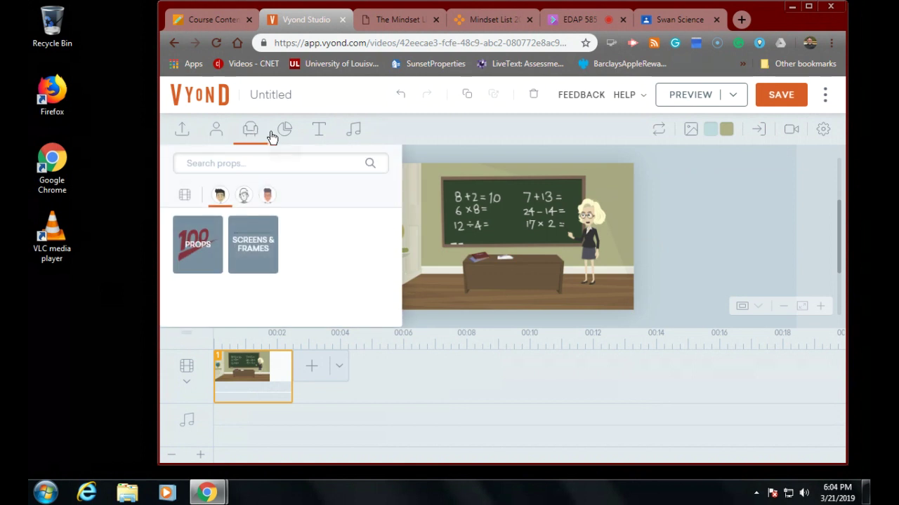
{"action": "left_click", "coordinate": [197, 243]}
{"action": "scroll", "coordinate": [237, 302], "scroll_direction": "down", "scroll_amount": 1}
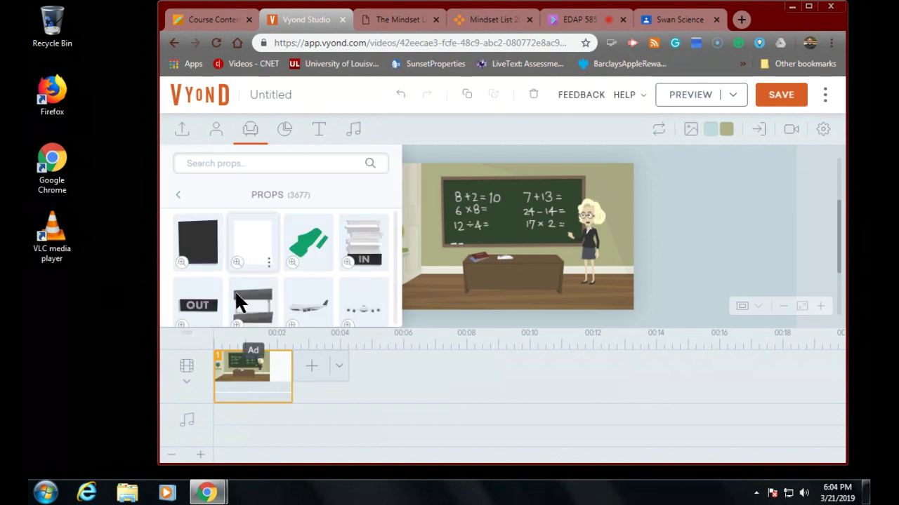
{"action": "scroll", "coordinate": [236, 302], "scroll_direction": "up", "scroll_amount": 1}
{"action": "scroll", "coordinate": [286, 292], "scroll_direction": "down", "scroll_amount": 3}
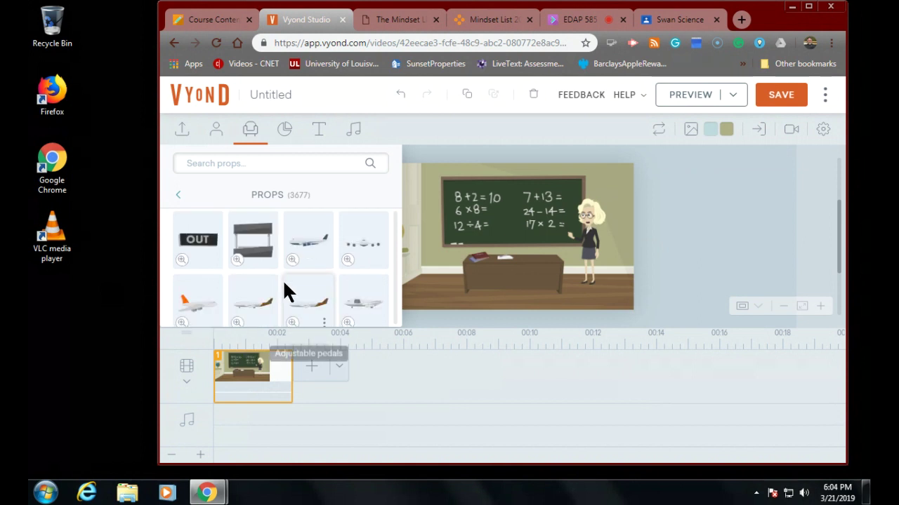
{"action": "left_click", "coordinate": [496, 204]}
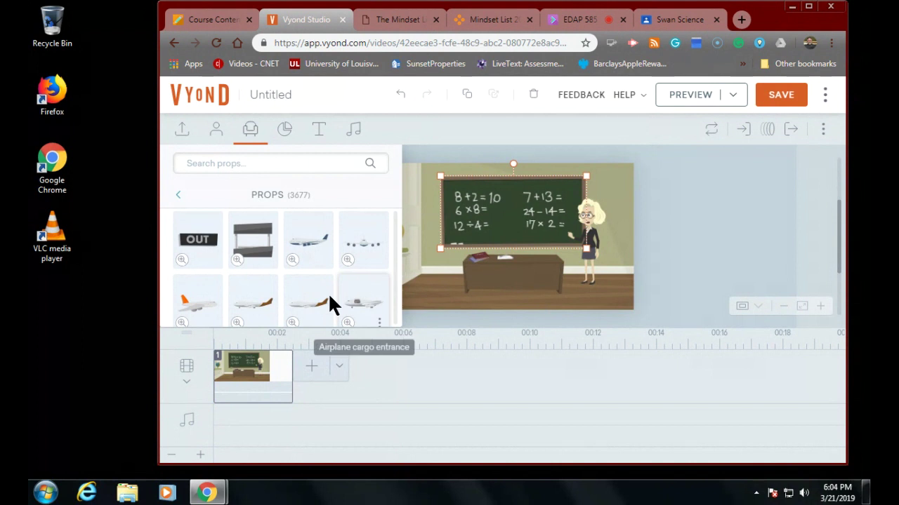
- Scroll through the 3677-prop grid and focus the Search props box
{"action": "scroll", "coordinate": [327, 292], "scroll_direction": "down", "scroll_amount": 1}
{"action": "scroll", "coordinate": [327, 292], "scroll_direction": "down", "scroll_amount": 4}
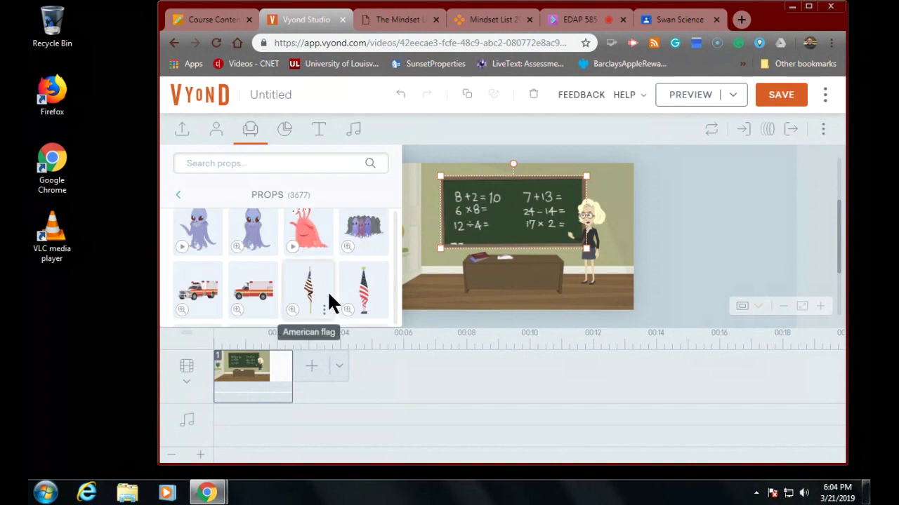
{"action": "scroll", "coordinate": [328, 291], "scroll_direction": "down", "scroll_amount": 2}
{"action": "scroll", "coordinate": [327, 290], "scroll_direction": "down", "scroll_amount": 1}
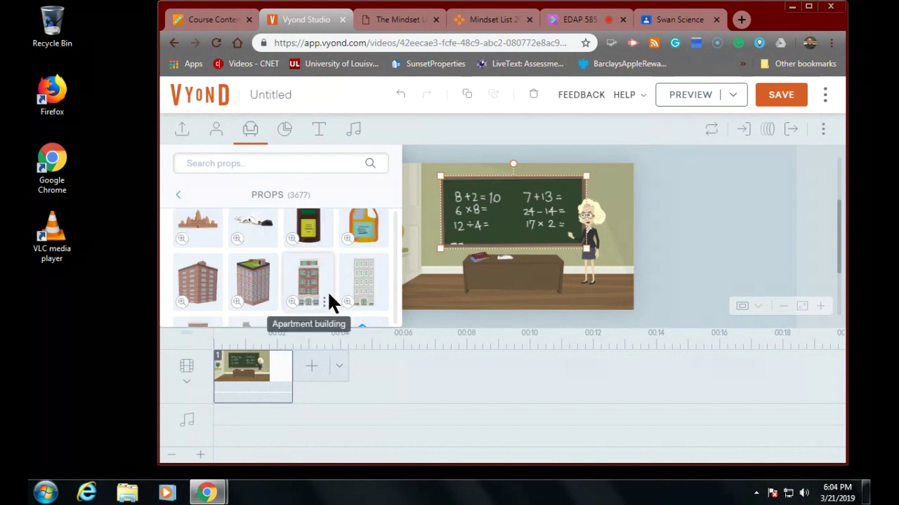
{"action": "scroll", "coordinate": [327, 291], "scroll_direction": "down", "scroll_amount": 1}
{"action": "scroll", "coordinate": [325, 279], "scroll_direction": "down", "scroll_amount": 5}
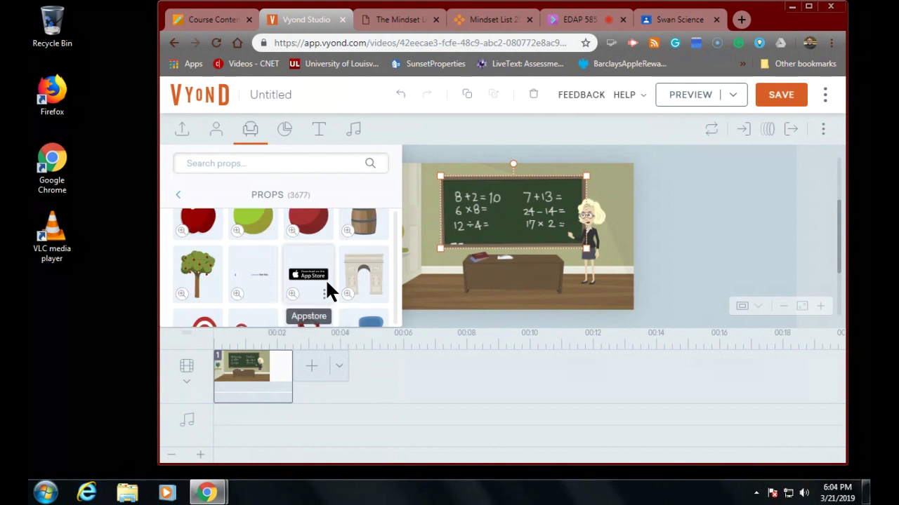
{"action": "scroll", "coordinate": [326, 277], "scroll_direction": "down", "scroll_amount": 3}
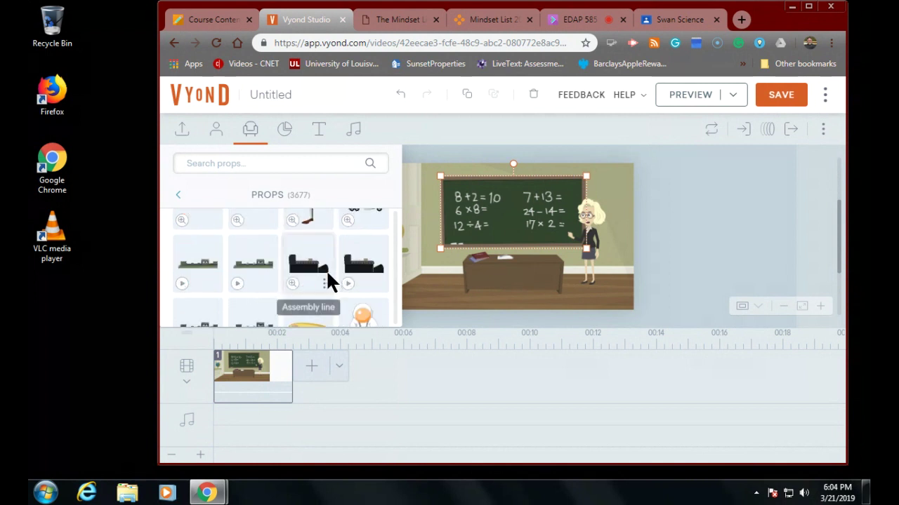
{"action": "scroll", "coordinate": [327, 279], "scroll_direction": "down", "scroll_amount": 1}
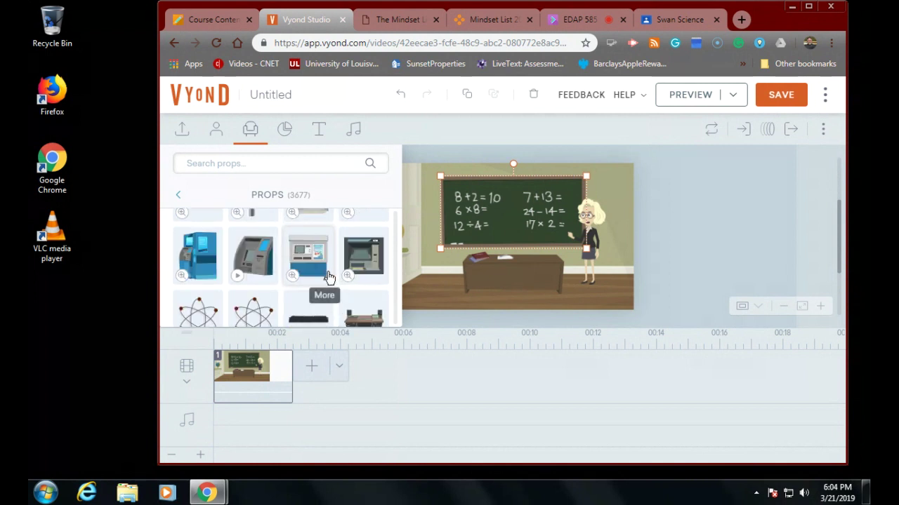
{"action": "scroll", "coordinate": [327, 279], "scroll_direction": "down", "scroll_amount": 1}
{"action": "scroll", "coordinate": [329, 277], "scroll_direction": "up", "scroll_amount": 1}
{"action": "scroll", "coordinate": [328, 277], "scroll_direction": "down", "scroll_amount": 2}
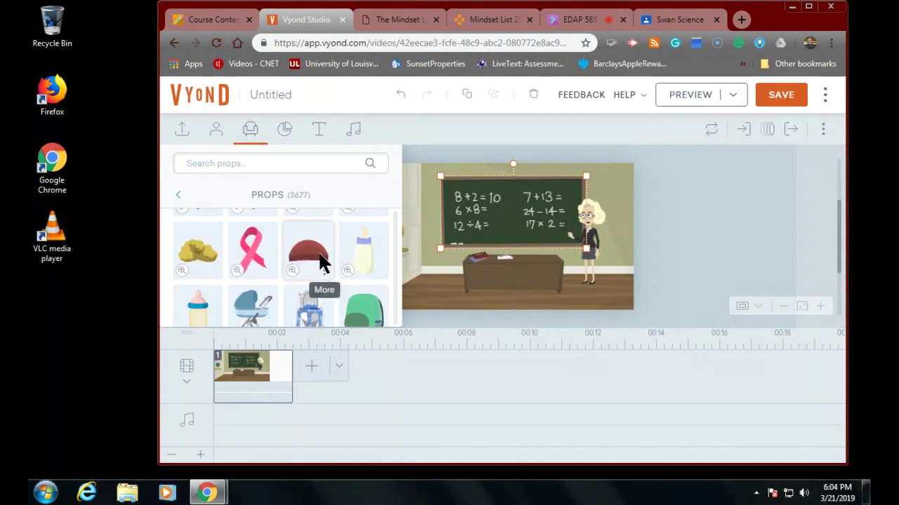
{"action": "left_click", "coordinate": [279, 169]}
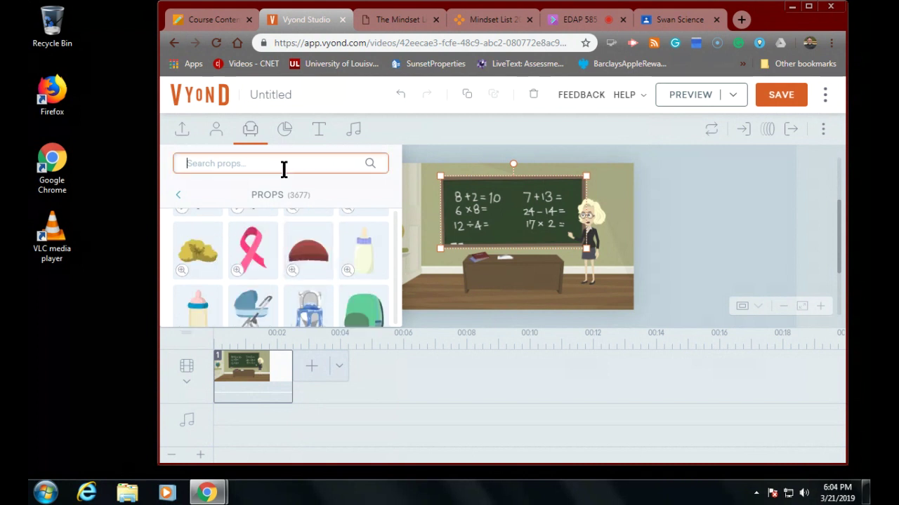
- Search props for 'compute', delete the chalkboard, and place the monitor prop
{"action": "type", "text": "co"}
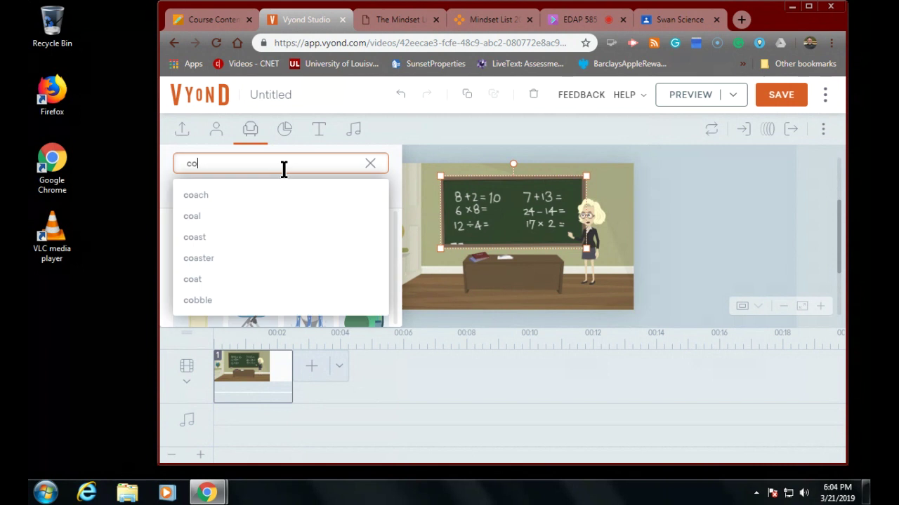
{"action": "type", "text": "mputer"}
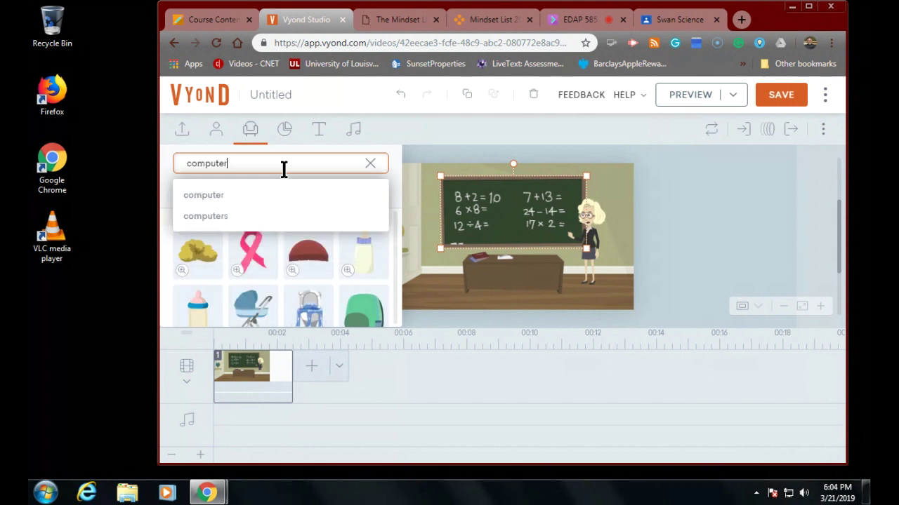
{"action": "key", "text": "Return"}
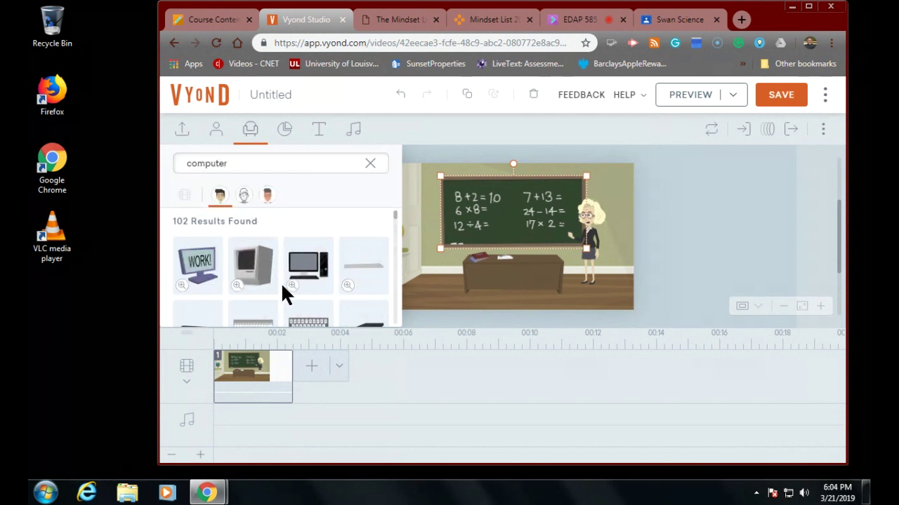
{"action": "scroll", "coordinate": [282, 286], "scroll_direction": "down", "scroll_amount": 3}
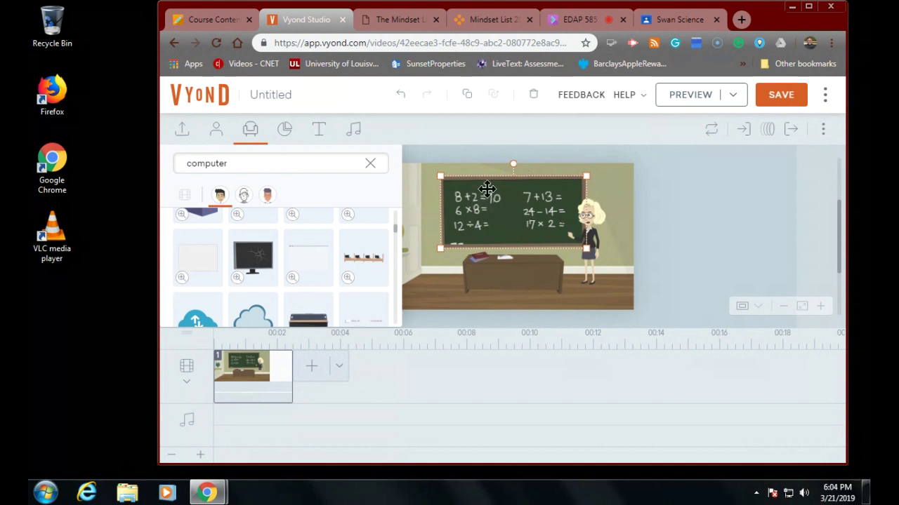
{"action": "key", "text": "Delete"}
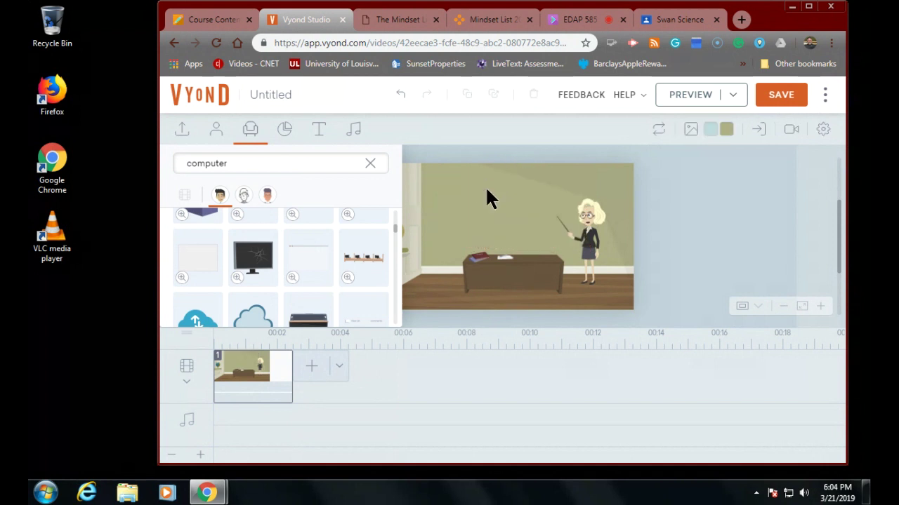
{"action": "left_click_drag", "start_coordinate": [256, 254], "coordinate": [520, 206]}
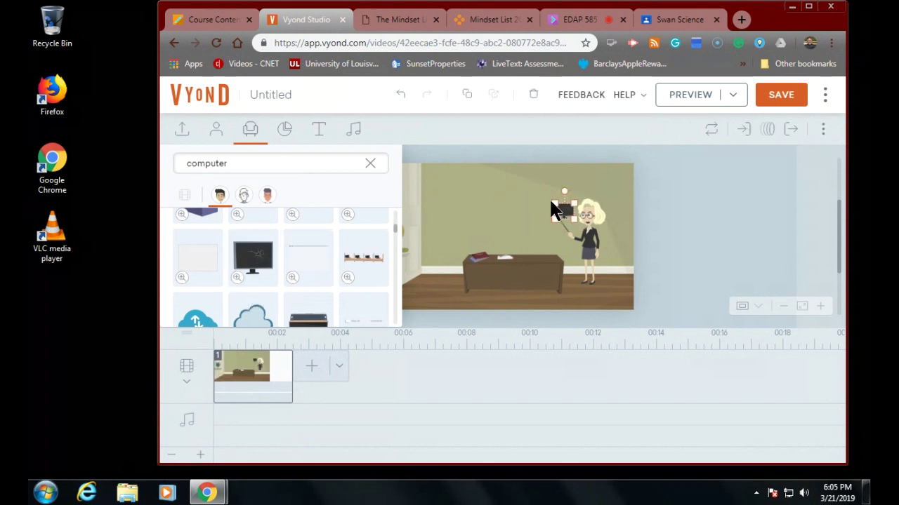
- Enlarge the monitor above the desk and shift the teacher slightly right
{"action": "left_click_drag", "start_coordinate": [525, 199], "coordinate": [437, 203]}
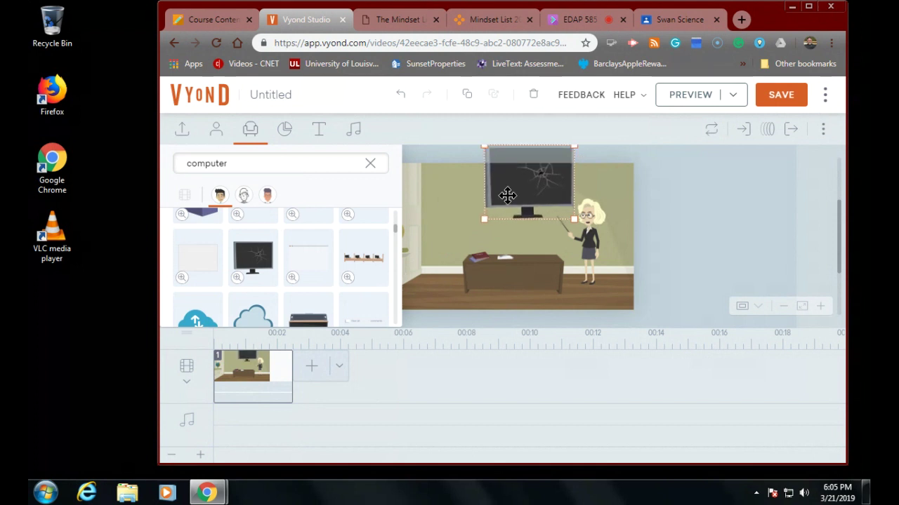
{"action": "left_click_drag", "start_coordinate": [505, 190], "coordinate": [494, 227]}
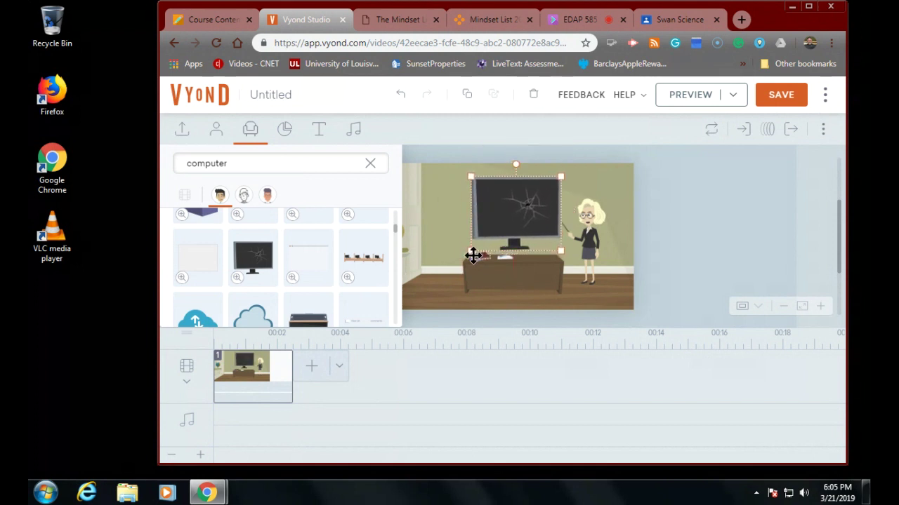
{"action": "left_click_drag", "start_coordinate": [466, 254], "coordinate": [460, 259]}
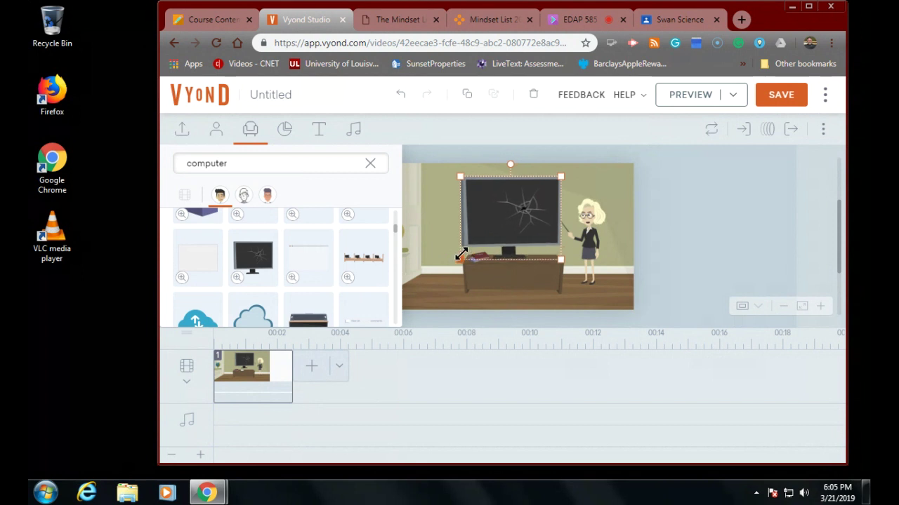
{"action": "left_click_drag", "start_coordinate": [516, 219], "coordinate": [514, 215]}
{"action": "left_click", "coordinate": [583, 234]}
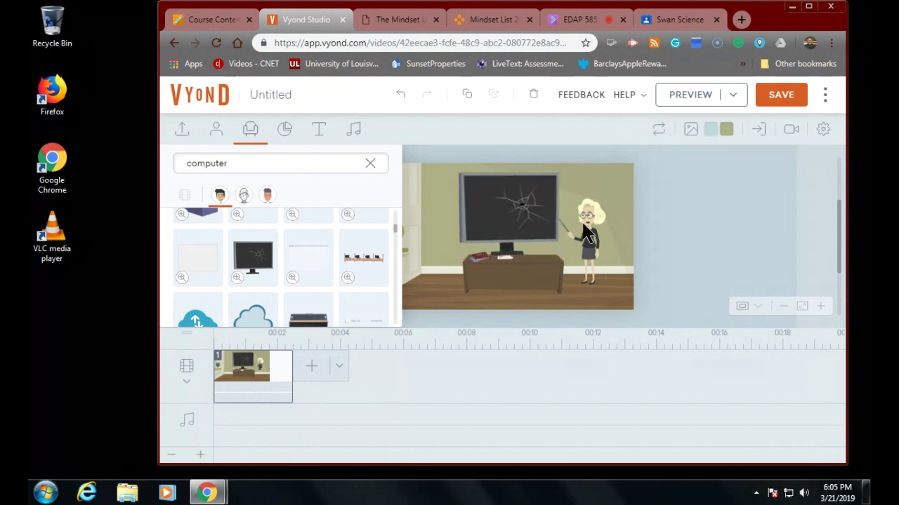
{"action": "left_click_drag", "start_coordinate": [590, 212], "coordinate": [594, 217]}
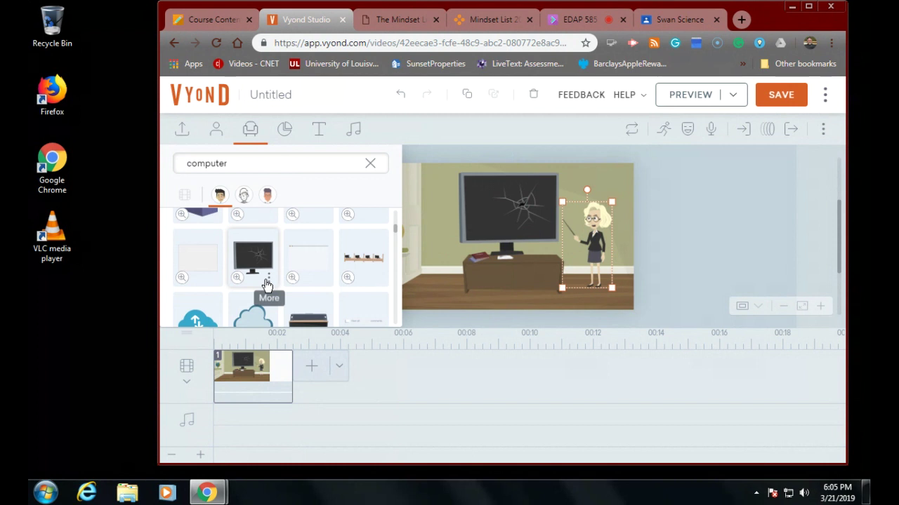
- Browse the Text and Audio libraries, then switch to the Characters library
{"action": "scroll", "coordinate": [265, 288], "scroll_direction": "down", "scroll_amount": 5}
{"action": "scroll", "coordinate": [266, 281], "scroll_direction": "down", "scroll_amount": 3}
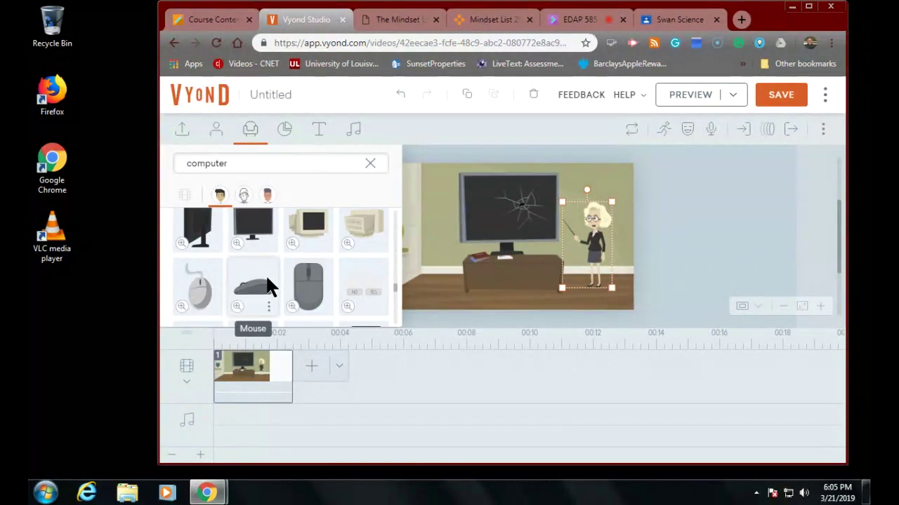
{"action": "scroll", "coordinate": [270, 274], "scroll_direction": "down", "scroll_amount": 1}
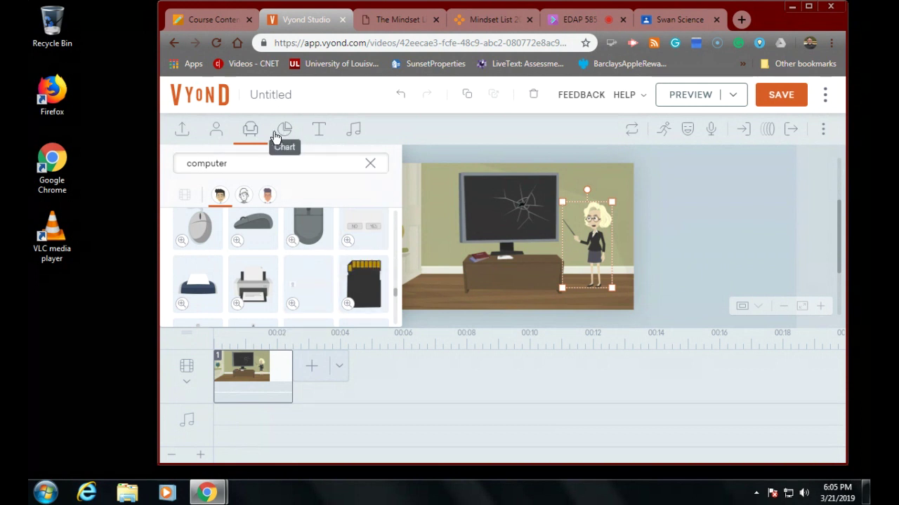
{"action": "left_click", "coordinate": [321, 135]}
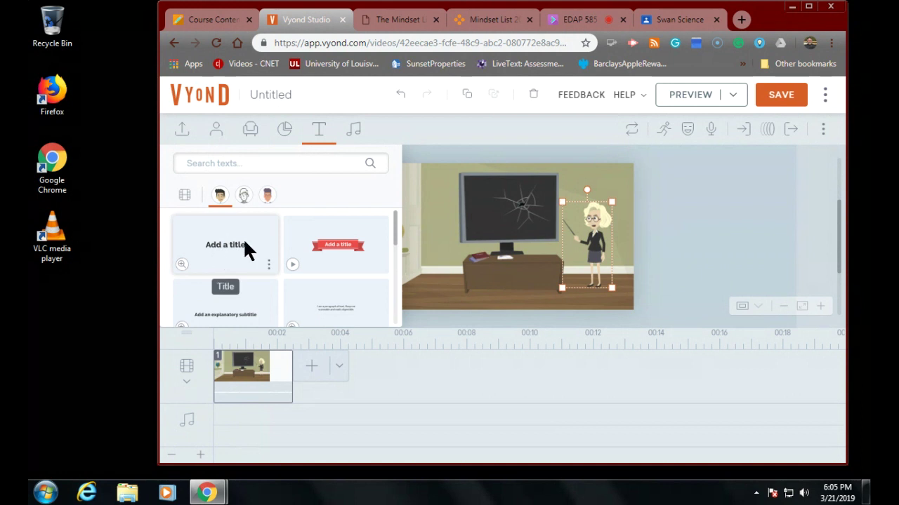
{"action": "left_click", "coordinate": [355, 132]}
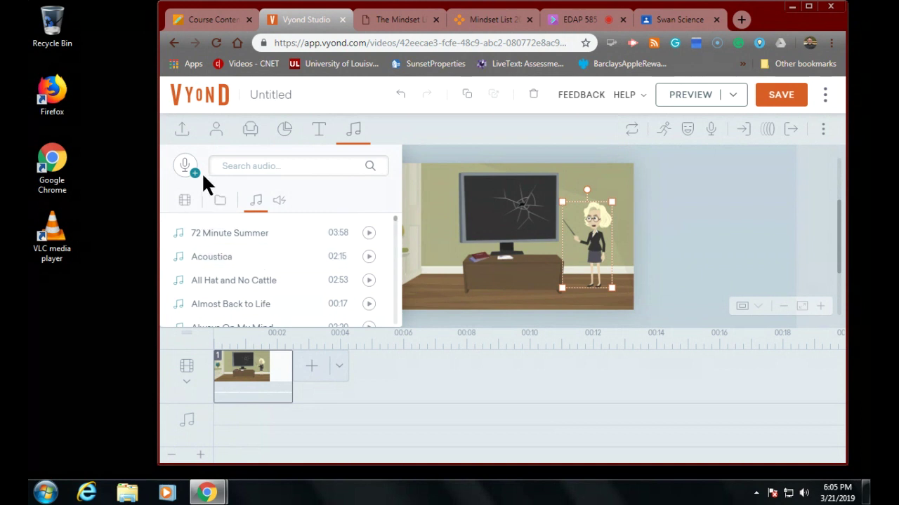
{"action": "left_click", "coordinate": [217, 139]}
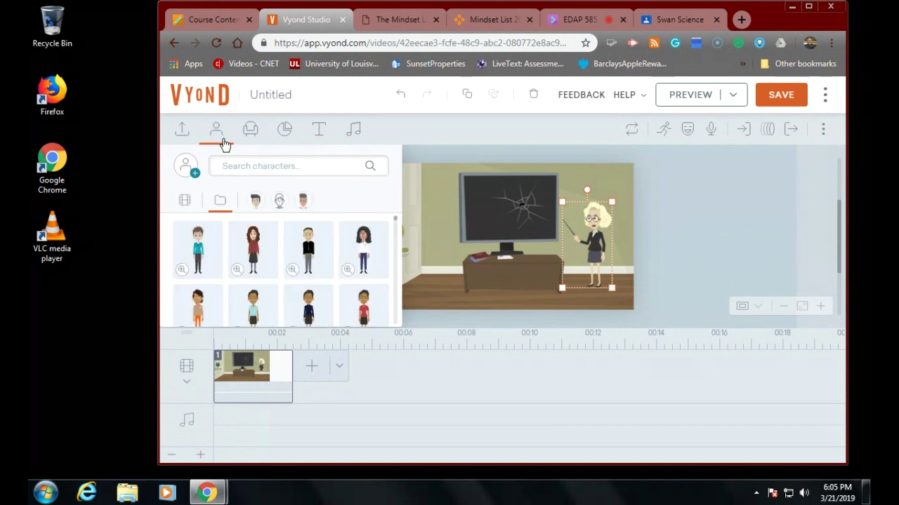
{"action": "scroll", "coordinate": [278, 280], "scroll_direction": "down", "scroll_amount": 3}
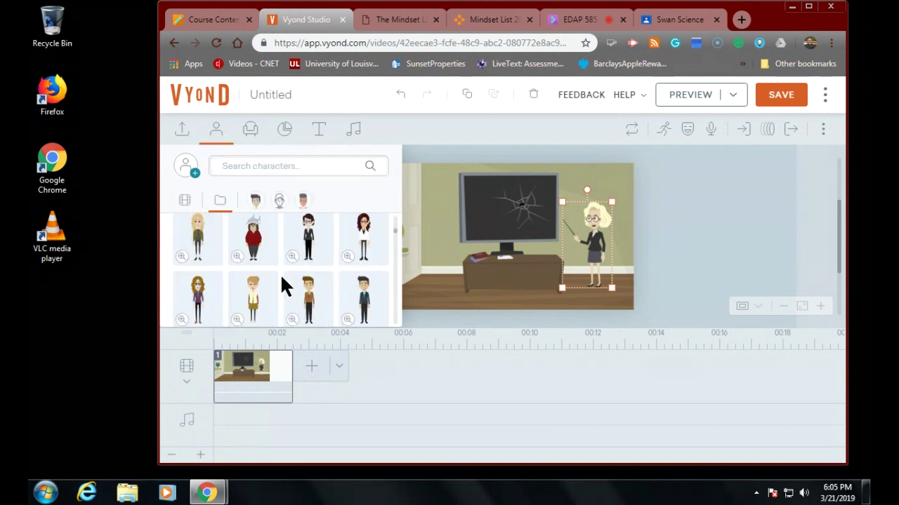
- Place the boy with glasses beside the desk and enlarge him
{"action": "scroll", "coordinate": [281, 277], "scroll_direction": "down", "scroll_amount": 5}
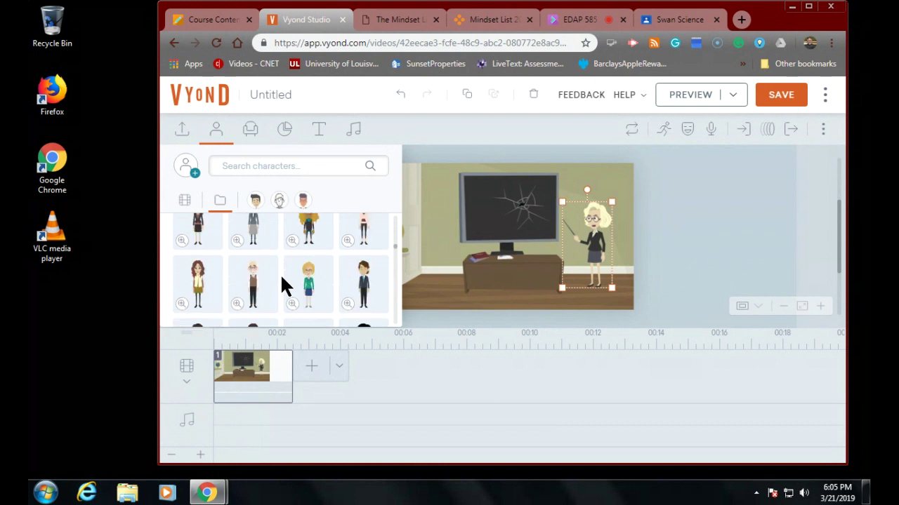
{"action": "scroll", "coordinate": [284, 285], "scroll_direction": "down", "scroll_amount": 3}
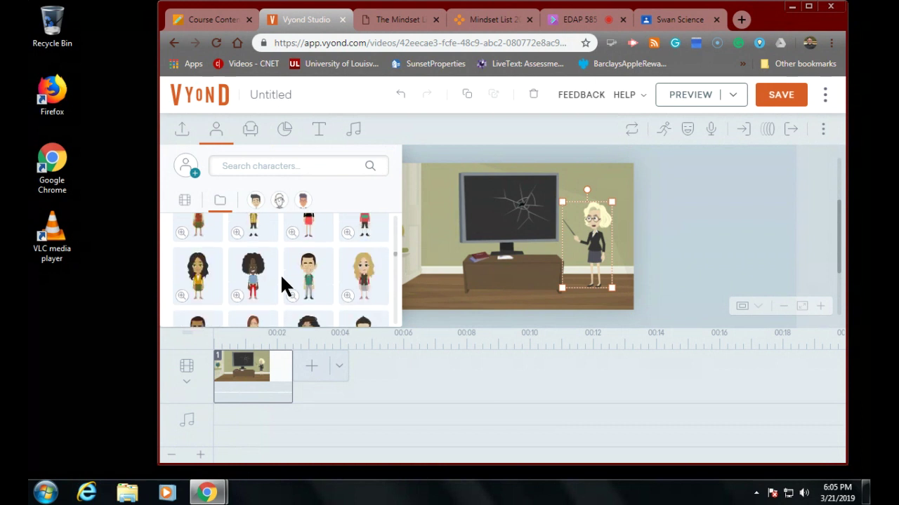
{"action": "scroll", "coordinate": [281, 284], "scroll_direction": "down", "scroll_amount": 3}
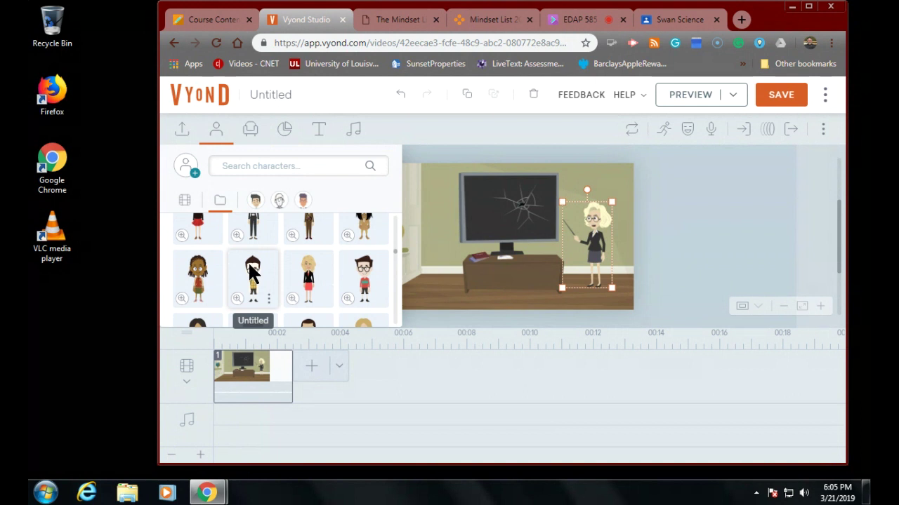
{"action": "left_click_drag", "start_coordinate": [253, 285], "coordinate": [449, 263]}
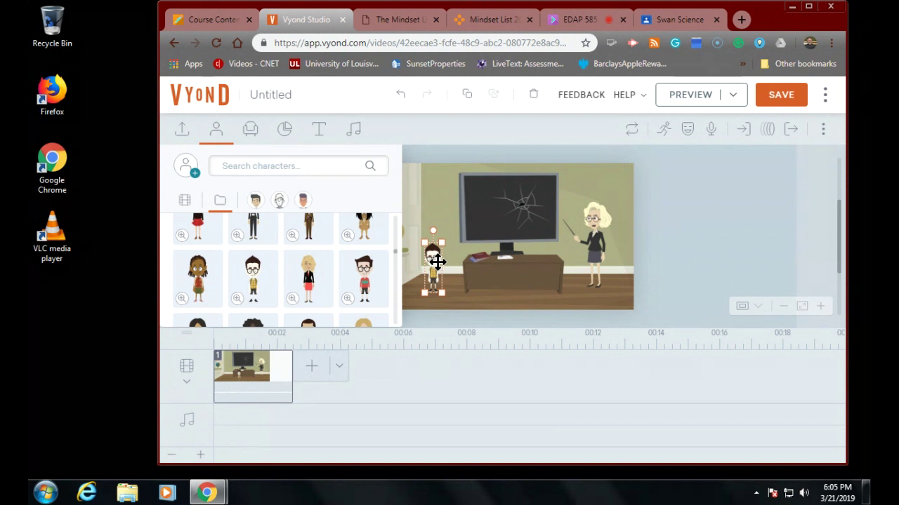
{"action": "left_click_drag", "start_coordinate": [441, 242], "coordinate": [455, 230]}
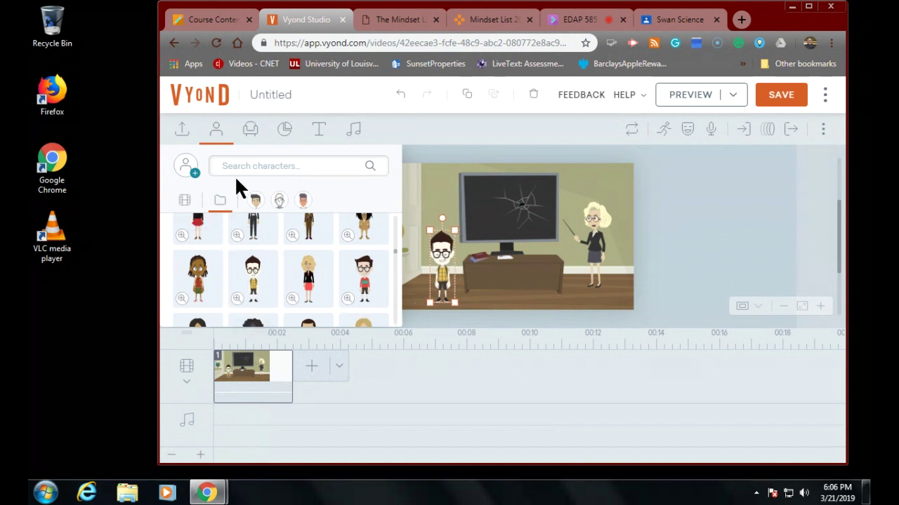
- Add the Tablet prop from the computer results and shrink it beside the boy
{"action": "left_click", "coordinate": [247, 132]}
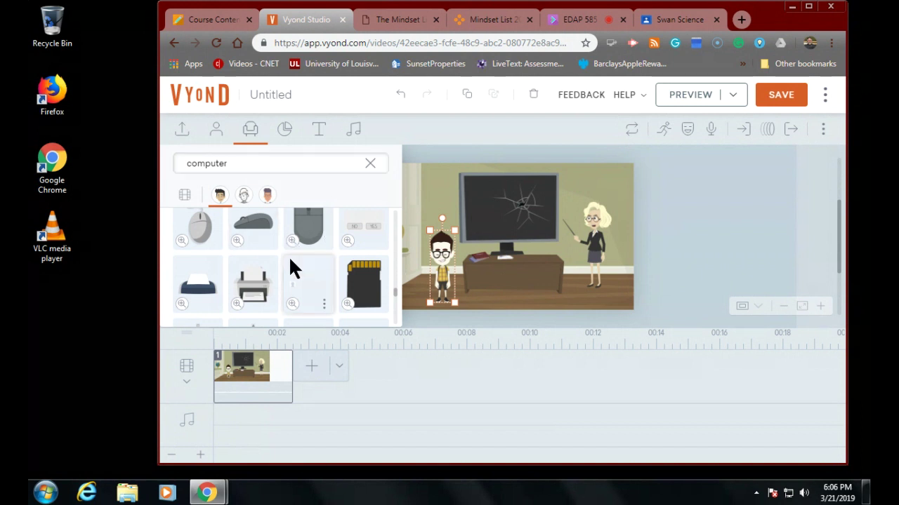
{"action": "scroll", "coordinate": [287, 256], "scroll_direction": "down", "scroll_amount": 5}
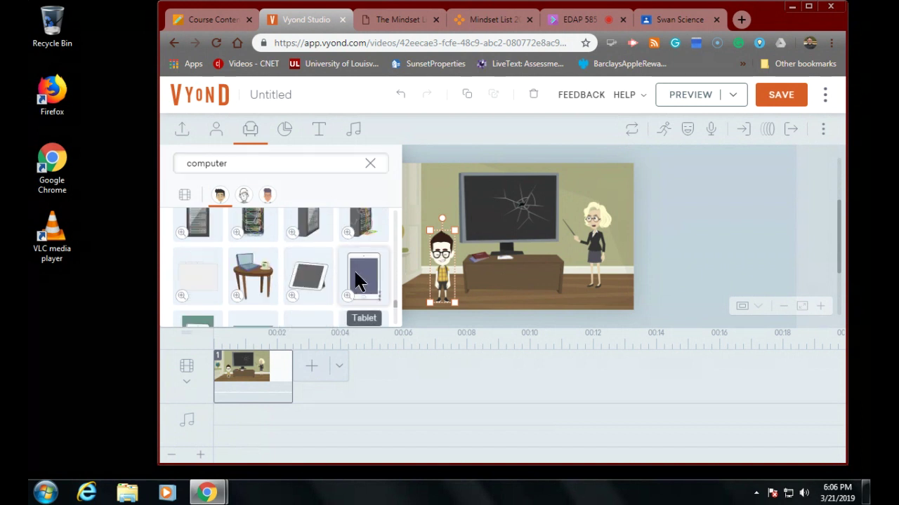
{"action": "left_click_drag", "start_coordinate": [353, 269], "coordinate": [470, 284]}
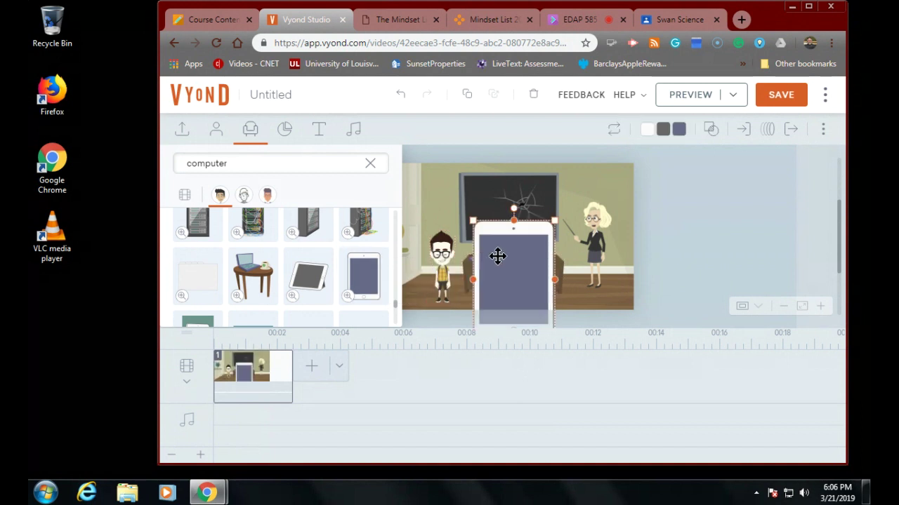
{"action": "left_click_drag", "start_coordinate": [471, 221], "coordinate": [461, 283]}
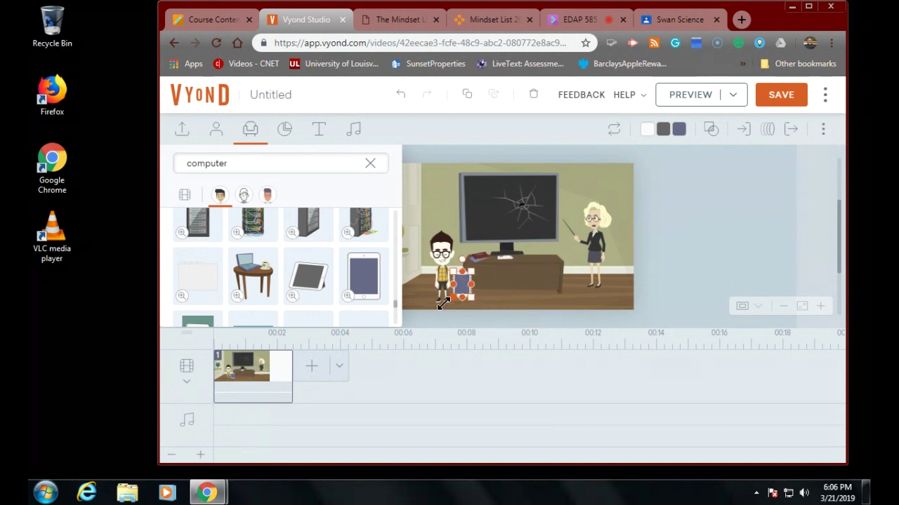
- Enlarge the boy character next to the tablet
{"action": "left_click", "coordinate": [427, 243]}
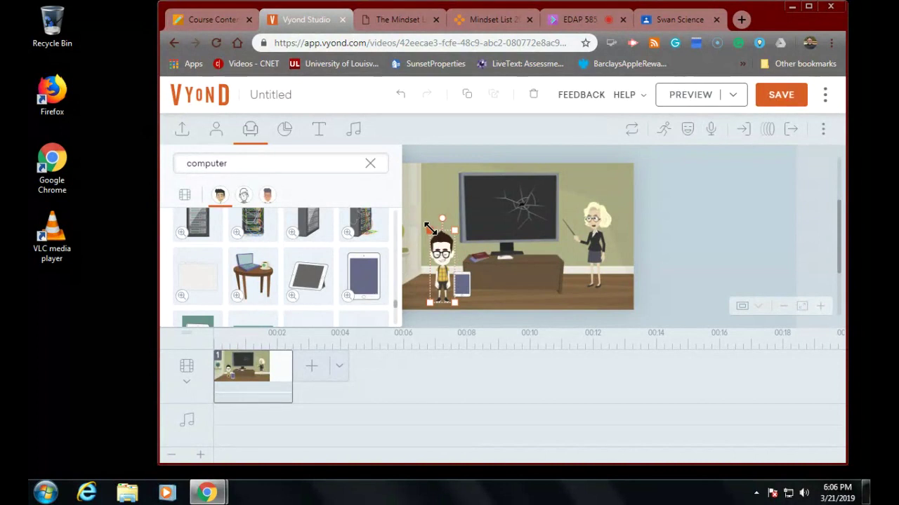
{"action": "left_click", "coordinate": [416, 222]}
{"action": "left_click", "coordinate": [425, 233]}
{"action": "left_click_drag", "start_coordinate": [426, 232], "coordinate": [392, 221]}
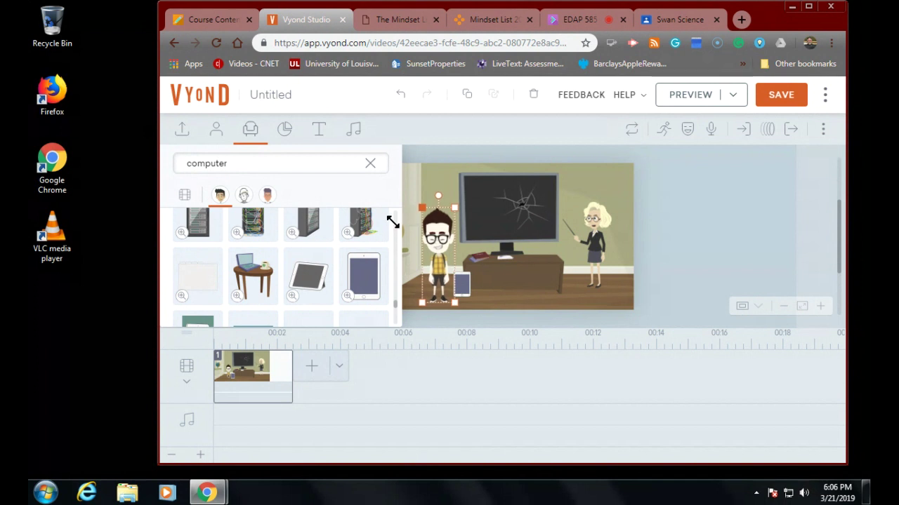
{"action": "left_click", "coordinate": [460, 284]}
{"action": "left_click", "coordinate": [508, 296]}
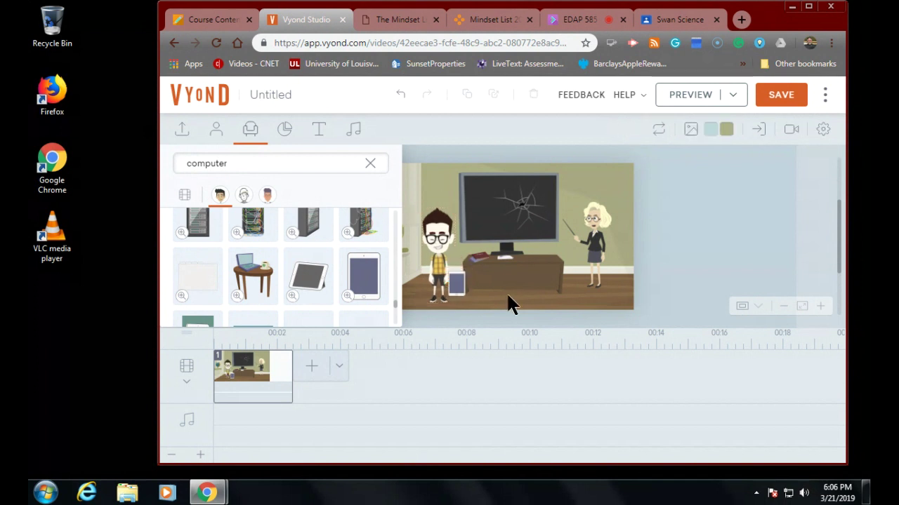
- Enlarge the teacher and move him slightly left and down
{"action": "left_click", "coordinate": [613, 249]}
{"action": "left_click_drag", "start_coordinate": [615, 205], "coordinate": [634, 184]}
{"action": "key", "text": "Escape"}
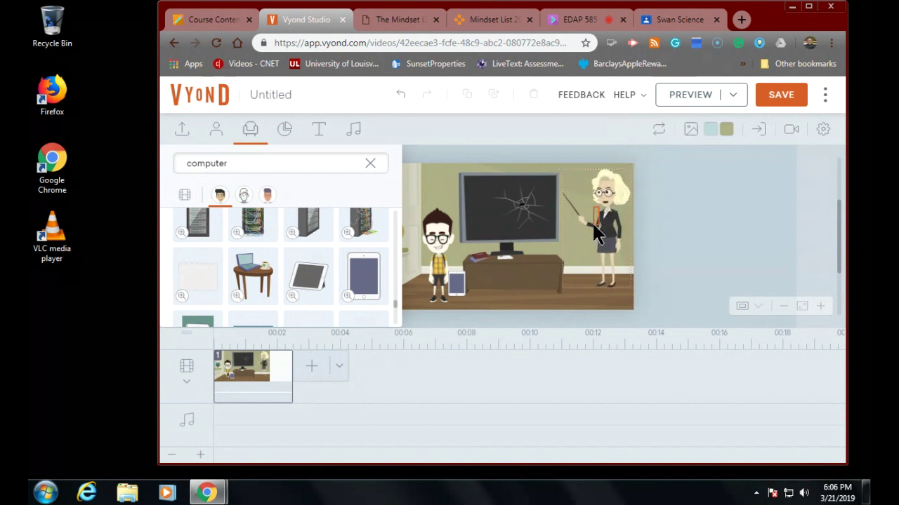
{"action": "left_click", "coordinate": [593, 232]}
{"action": "mouse_move", "coordinate": [604, 211]}
{"action": "left_mouse_down"}
{"action": "mouse_move", "coordinate": [591, 222]}
{"action": "mouse_move", "coordinate": [595, 205]}
{"action": "left_mouse_up"}
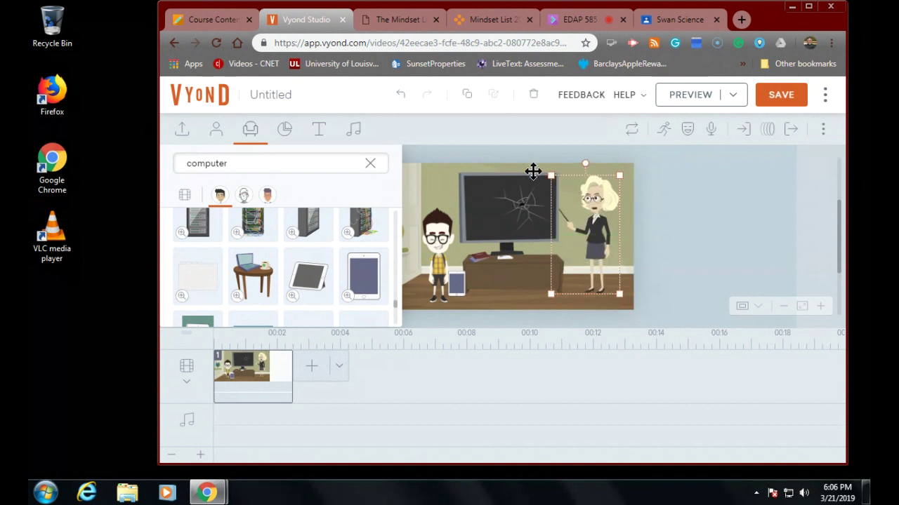
- Clear the computer prop search and browse the teacher's action categories
{"action": "left_click", "coordinate": [370, 166]}
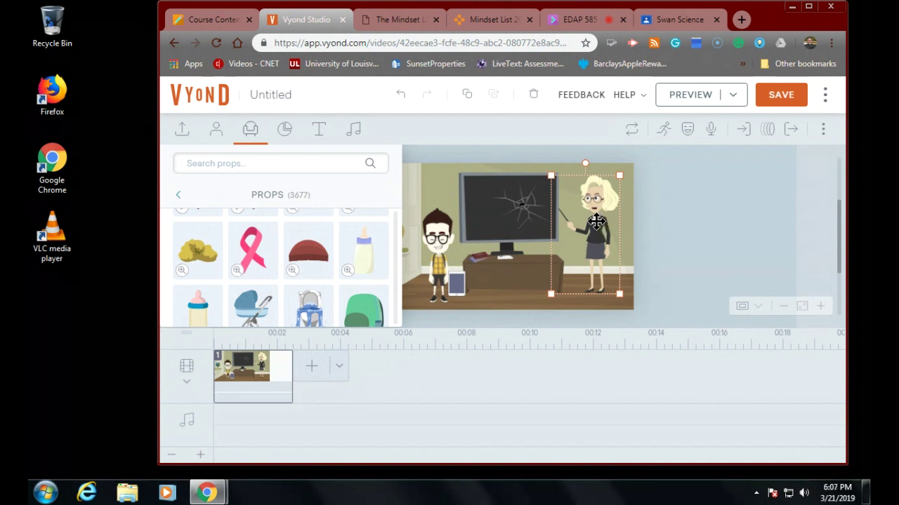
{"action": "left_click", "coordinate": [664, 130]}
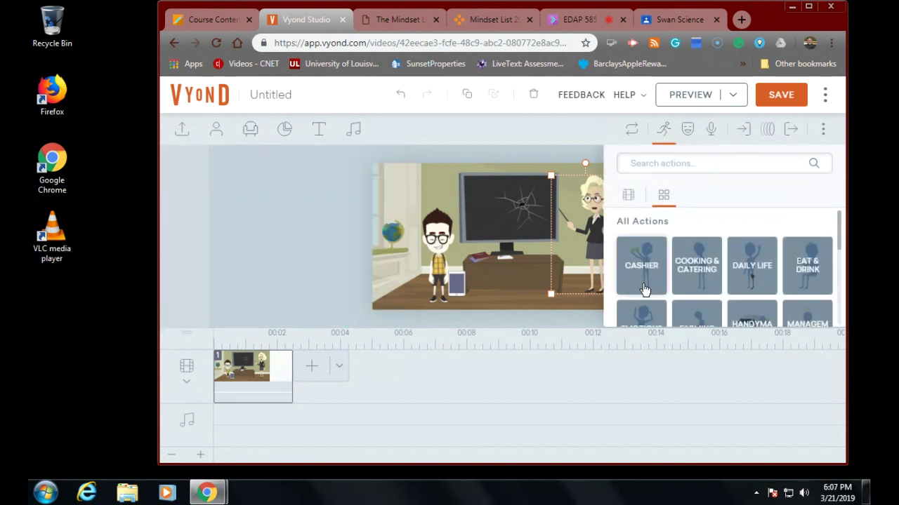
{"action": "scroll", "coordinate": [665, 291], "scroll_direction": "down", "scroll_amount": 3}
{"action": "scroll", "coordinate": [666, 290], "scroll_direction": "down", "scroll_amount": 1}
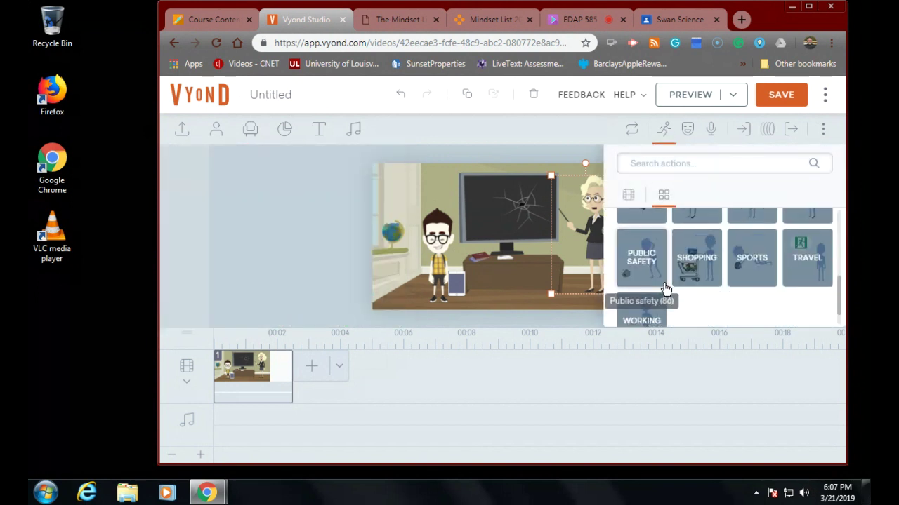
{"action": "scroll", "coordinate": [666, 287], "scroll_direction": "down", "scroll_amount": 1}
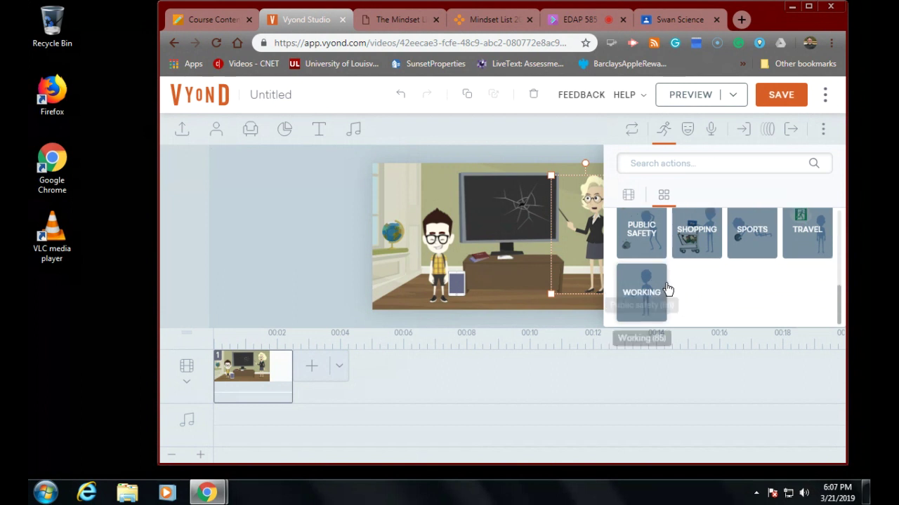
{"action": "scroll", "coordinate": [667, 285], "scroll_direction": "up", "scroll_amount": 2}
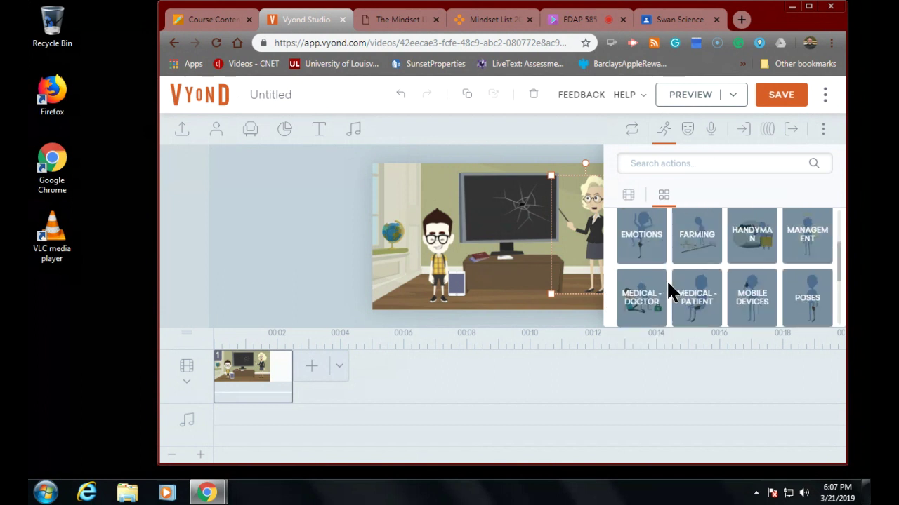
{"action": "scroll", "coordinate": [667, 286], "scroll_direction": "up", "scroll_amount": 2}
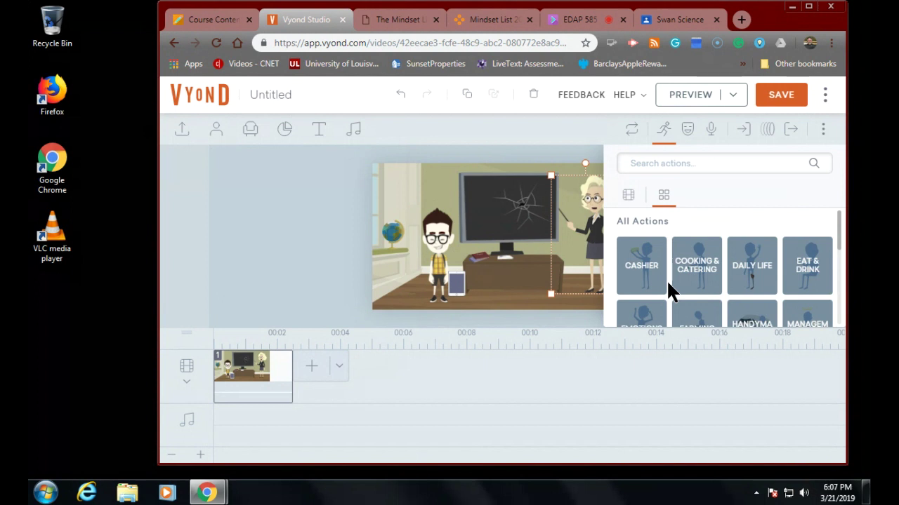
{"action": "scroll", "coordinate": [634, 279], "scroll_direction": "down", "scroll_amount": 1}
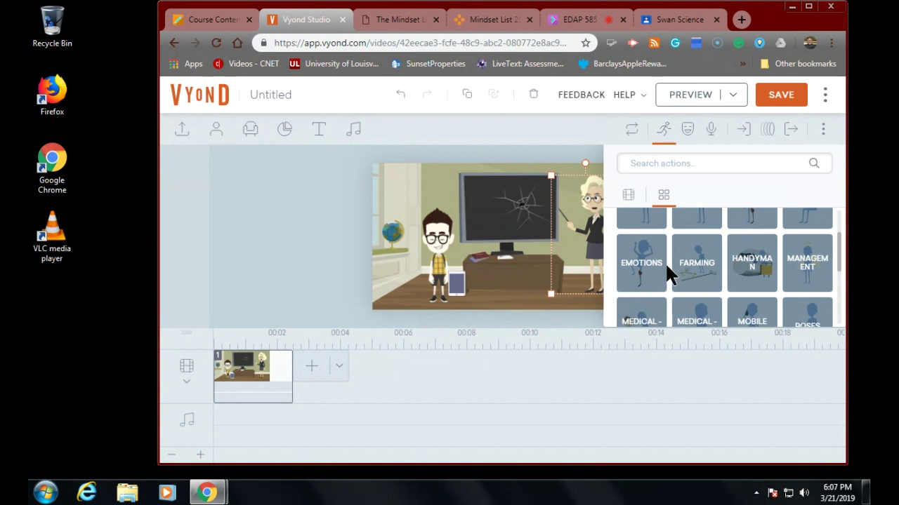
- Preview and apply the Angry action from Emotions to the teacher
{"action": "left_click", "coordinate": [646, 265]}
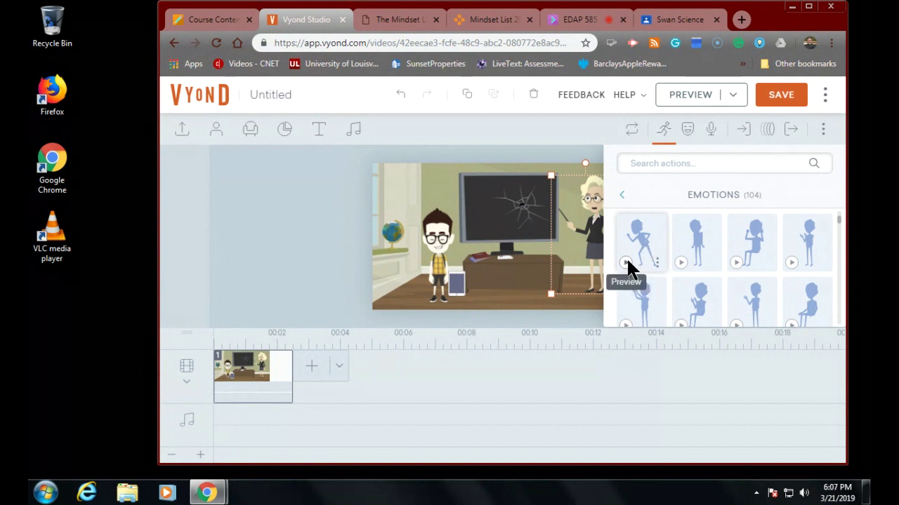
{"action": "left_click", "coordinate": [627, 261]}
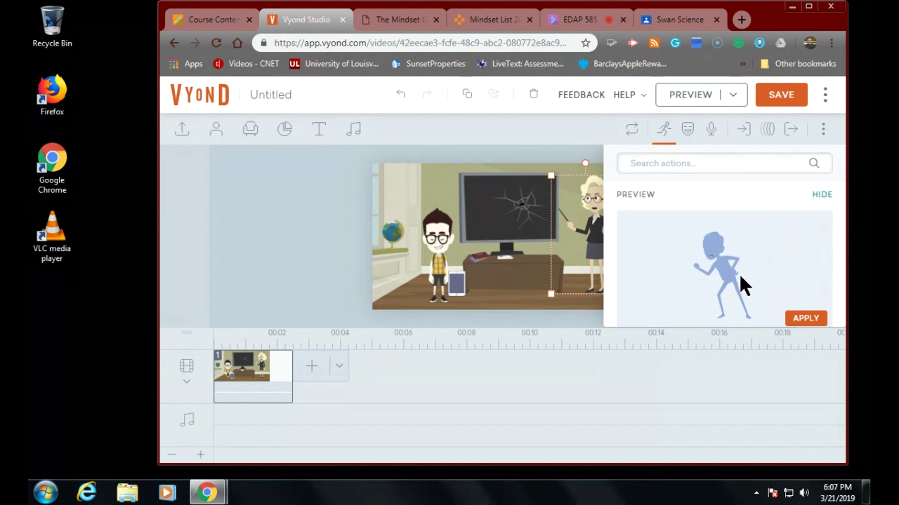
{"action": "left_click", "coordinate": [804, 317]}
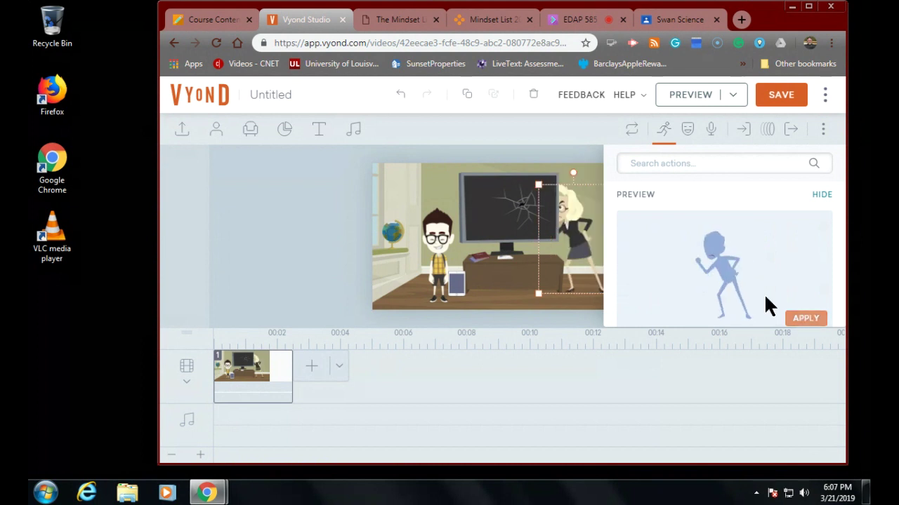
{"action": "left_click", "coordinate": [525, 207]}
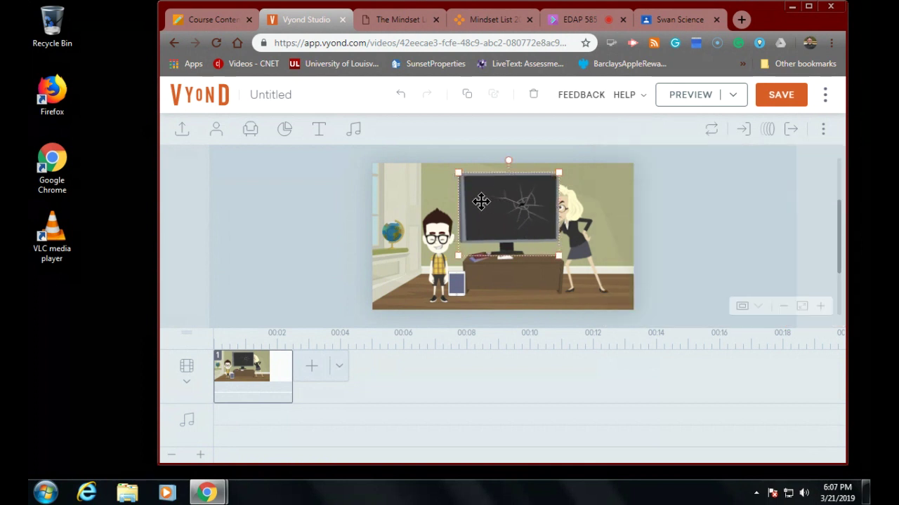
- Nudge the cracked TV slightly to the left
{"action": "left_click_drag", "start_coordinate": [489, 203], "coordinate": [481, 203]}
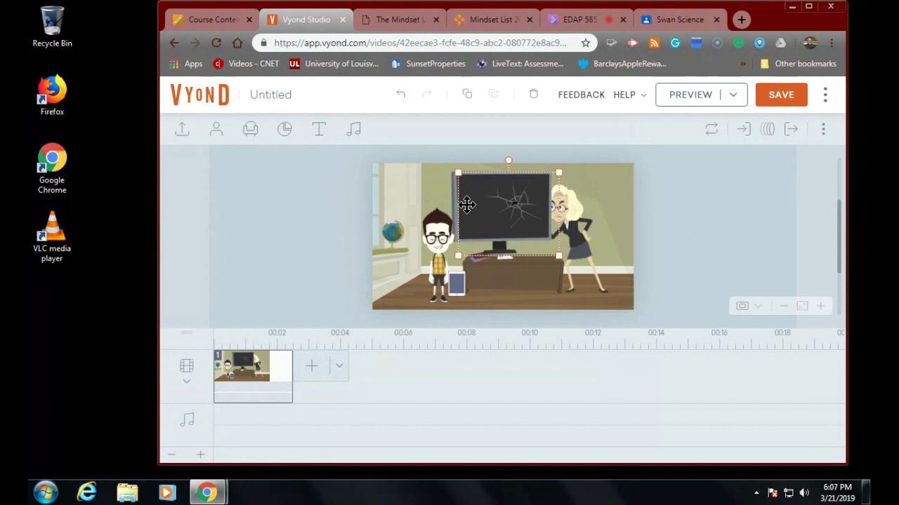
{"action": "left_click", "coordinate": [565, 204]}
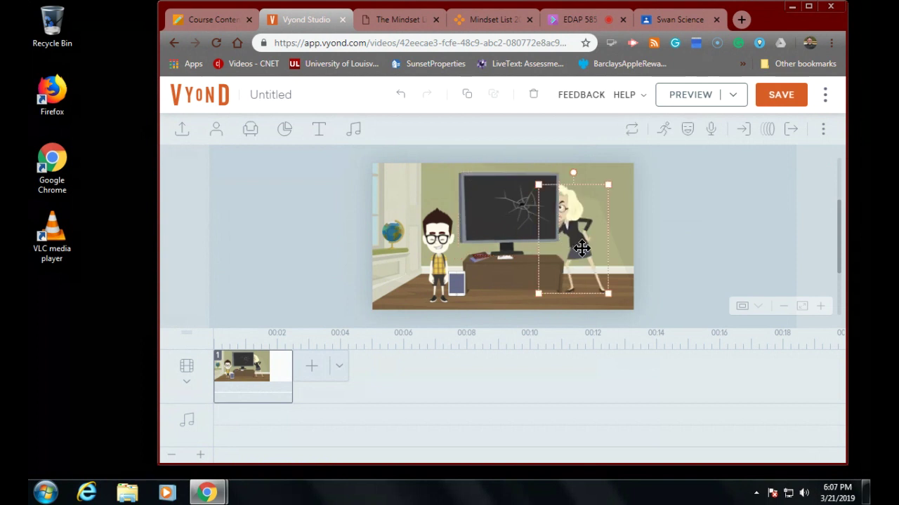
{"action": "left_click", "coordinate": [489, 212]}
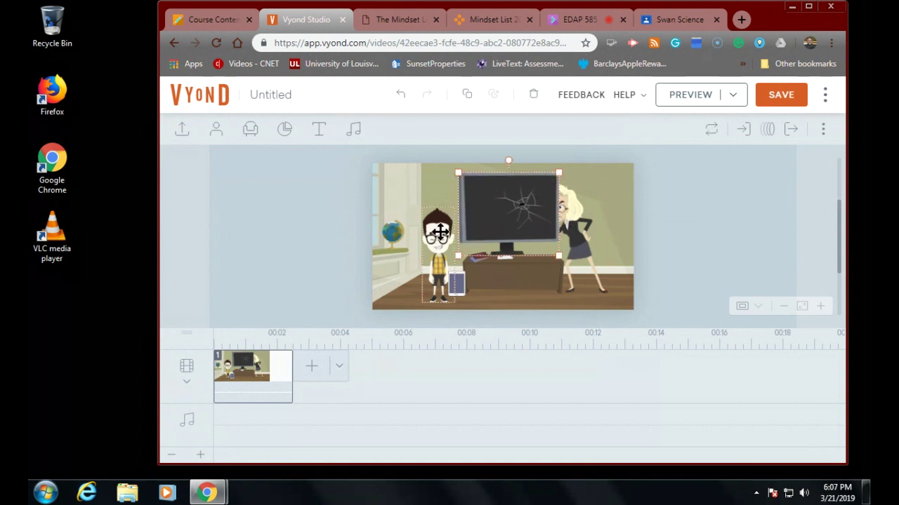
- Send the TV to back so the angry teacher appears in front, then reselect the teacher
{"action": "right_click", "coordinate": [502, 205]}
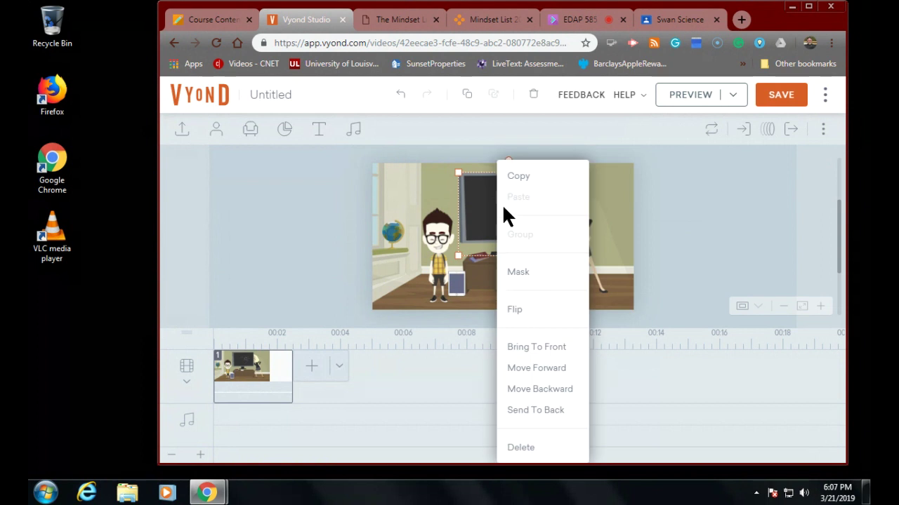
{"action": "left_click", "coordinate": [516, 412]}
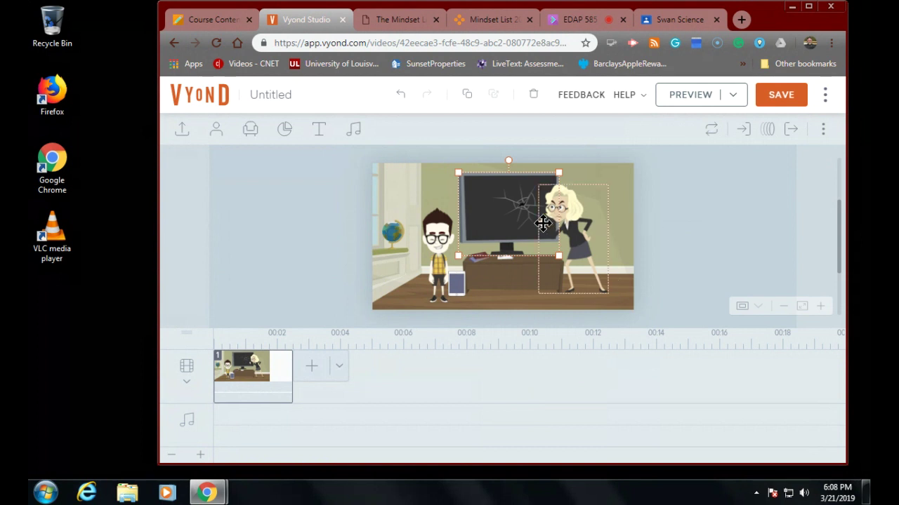
{"action": "left_click", "coordinate": [567, 223]}
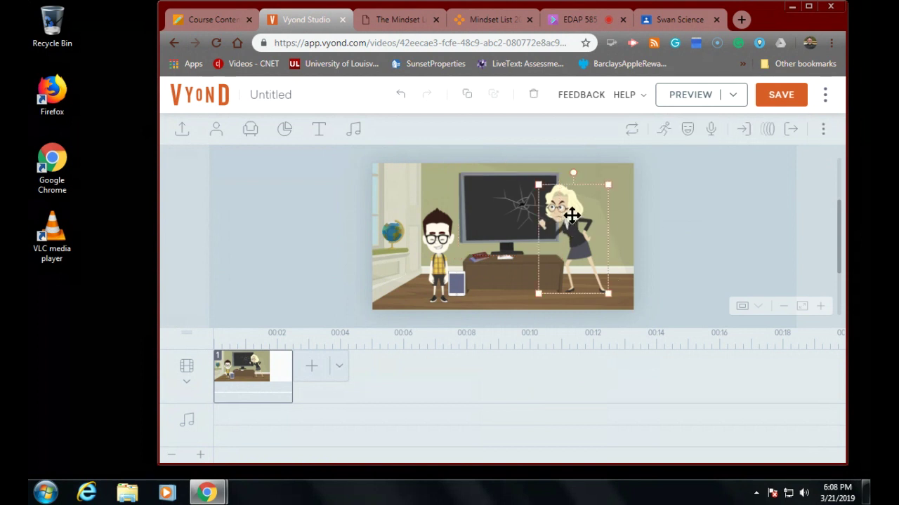
- Add a text-to-speech dialog line for the teacher: 'What in the world is going on here'
{"action": "left_click", "coordinate": [714, 137]}
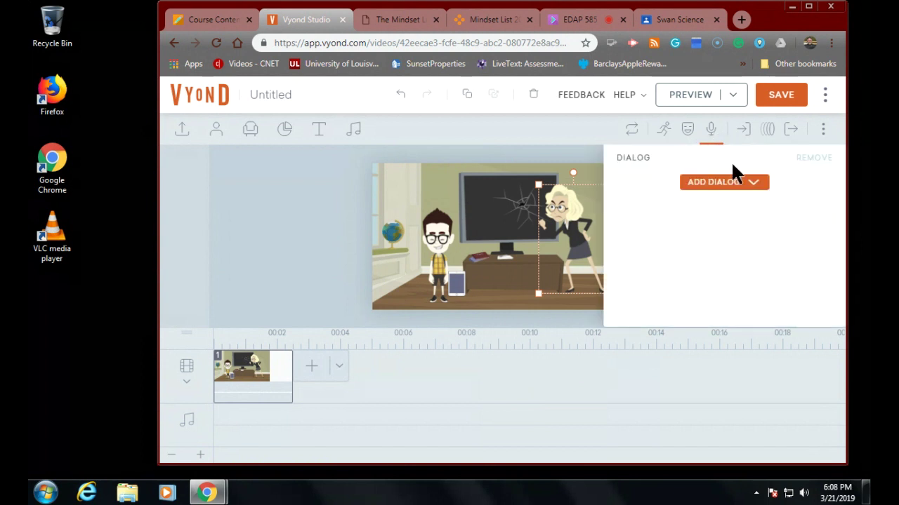
{"action": "left_click", "coordinate": [741, 184]}
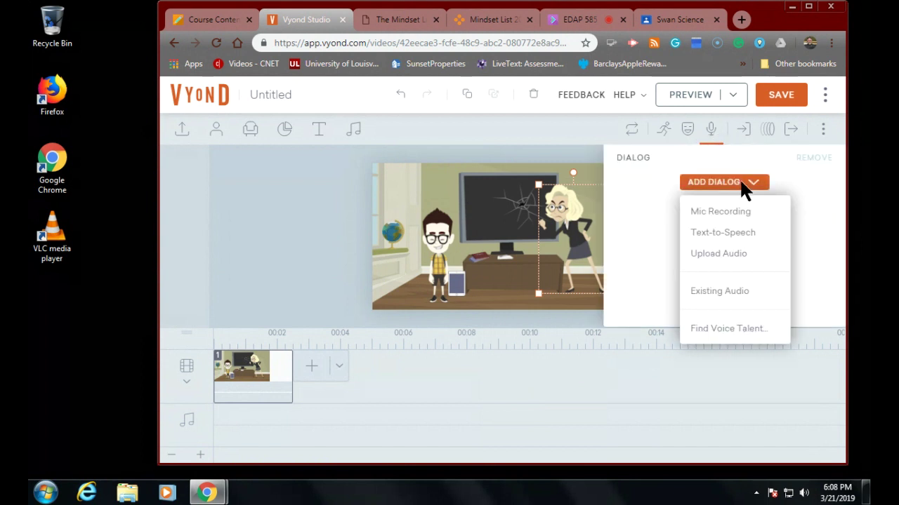
{"action": "left_click", "coordinate": [704, 239]}
{"action": "left_click", "coordinate": [514, 201]}
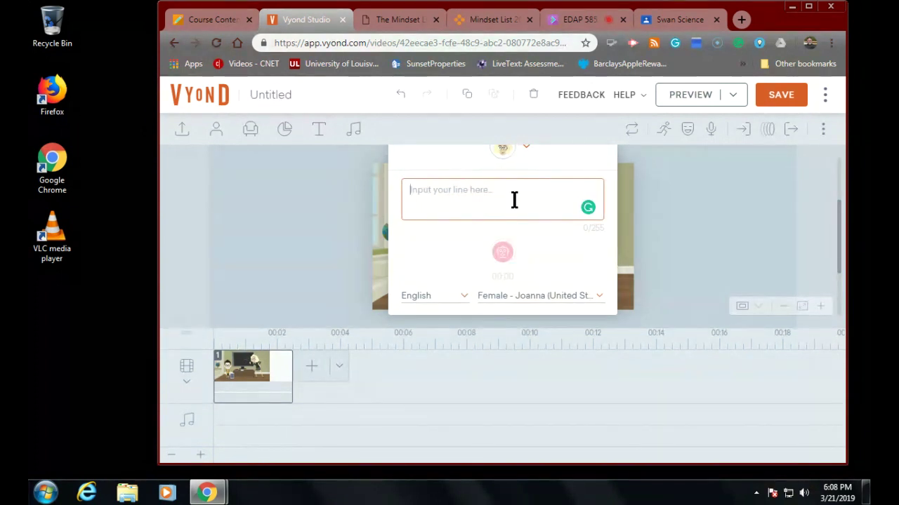
{"action": "type", "text": "What "}
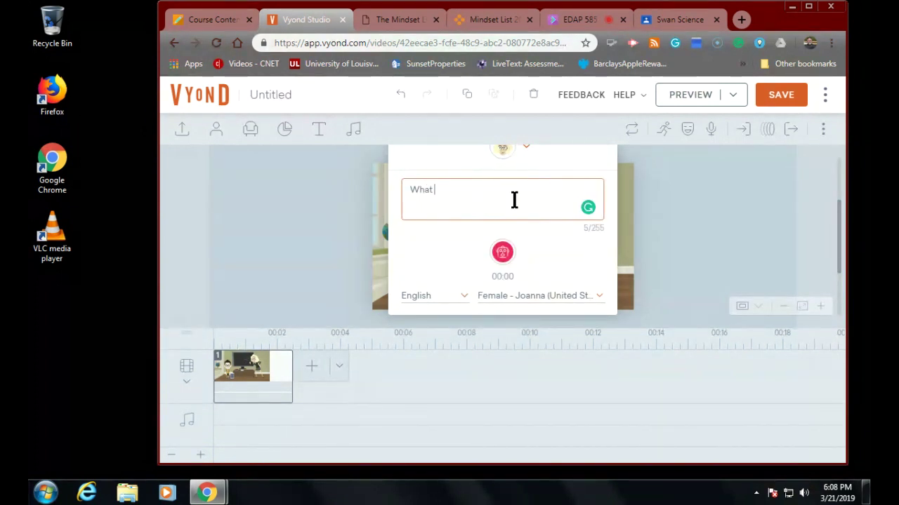
{"action": "type", "text": "in the world is going on h"}
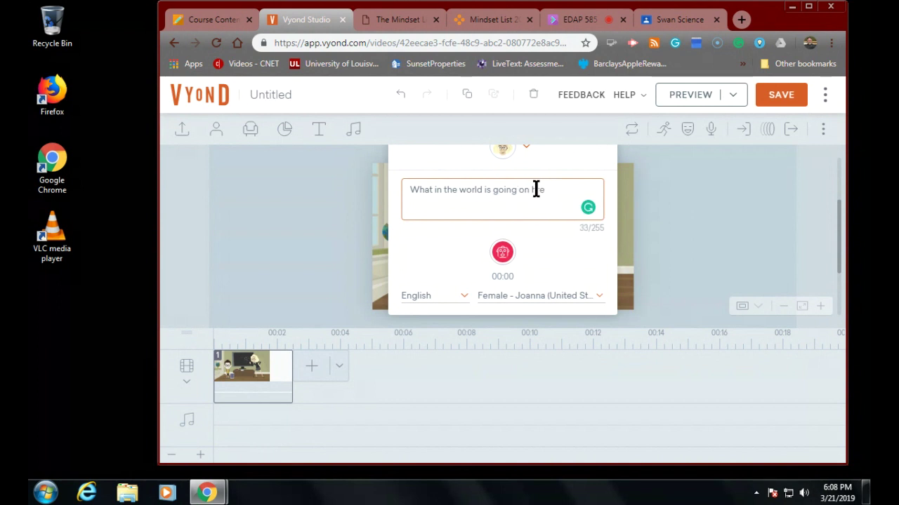
{"action": "type", "text": "e"}
- Generate the speech audio, play it back, and close the dialog popup
{"action": "left_click", "coordinate": [503, 253]}
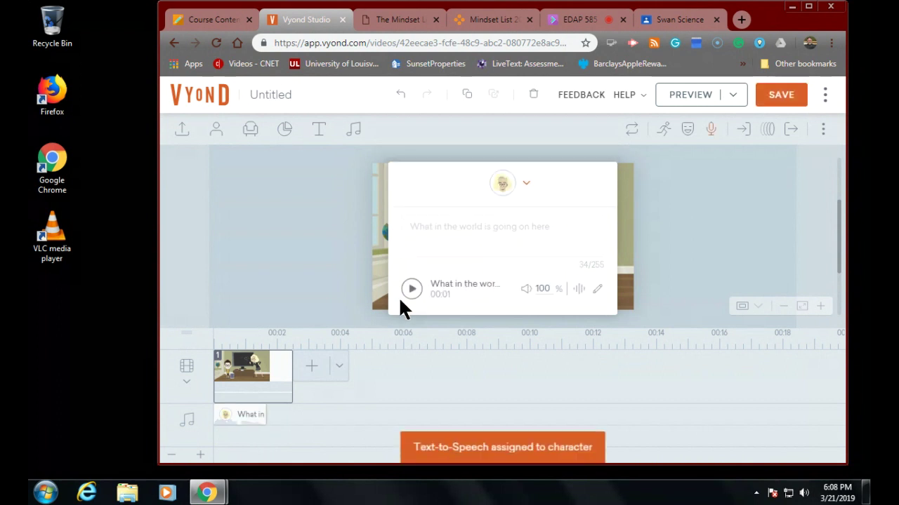
{"action": "left_click", "coordinate": [411, 290]}
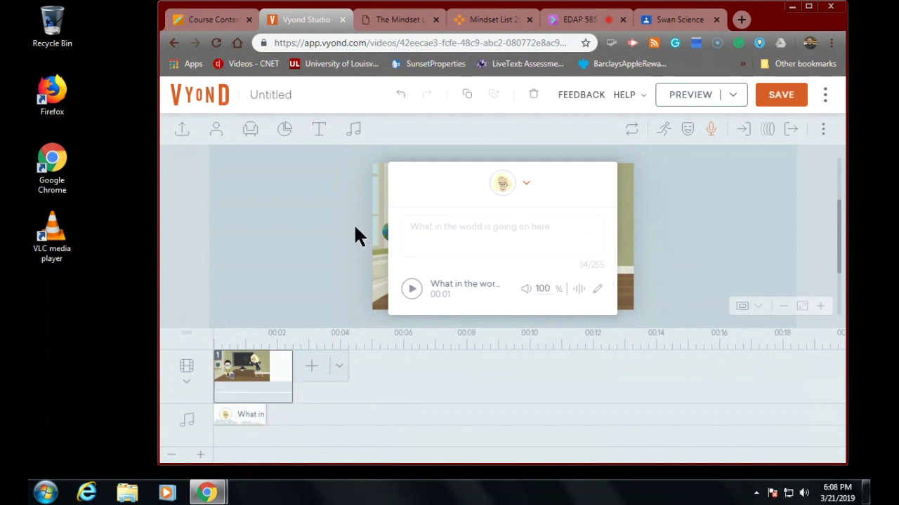
{"action": "left_click", "coordinate": [676, 196]}
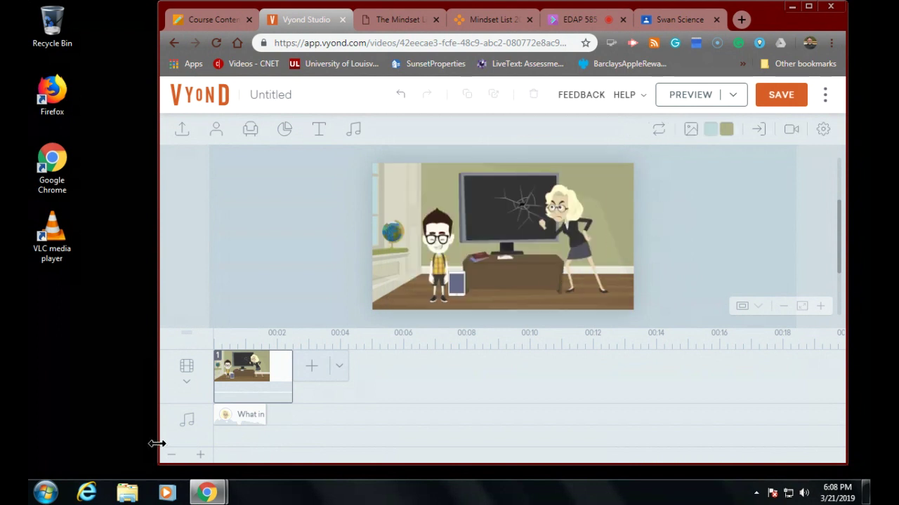
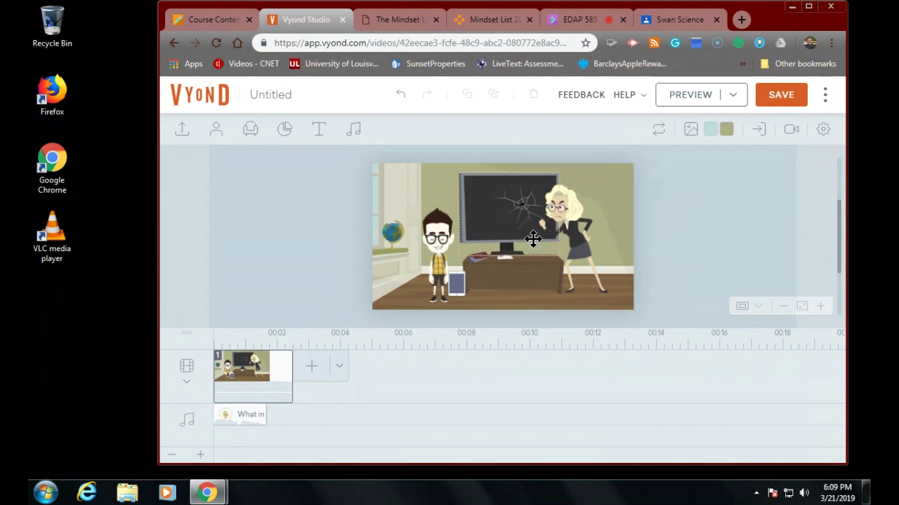
- Add a text-to-speech line for the boy: 'Adults need to understand that technology must be used correctly to have any impact'
{"action": "left_click", "coordinate": [436, 242]}
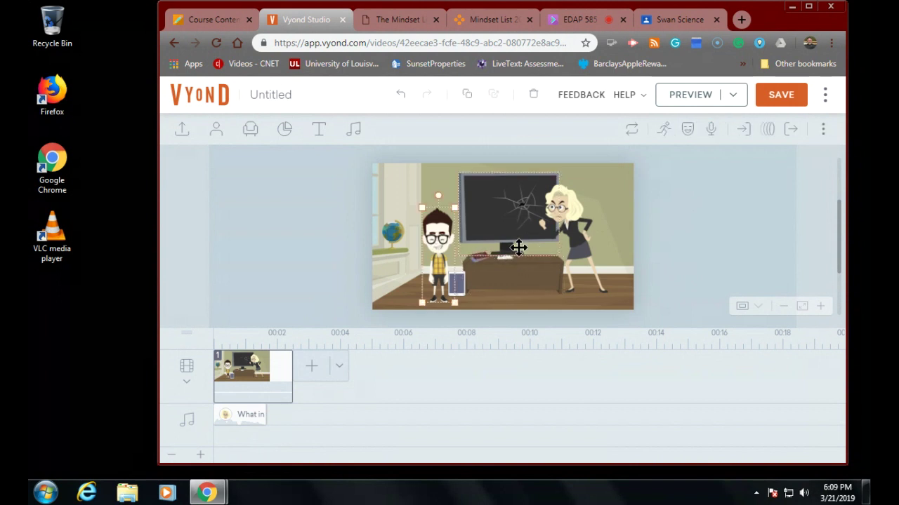
{"action": "left_click", "coordinate": [708, 132]}
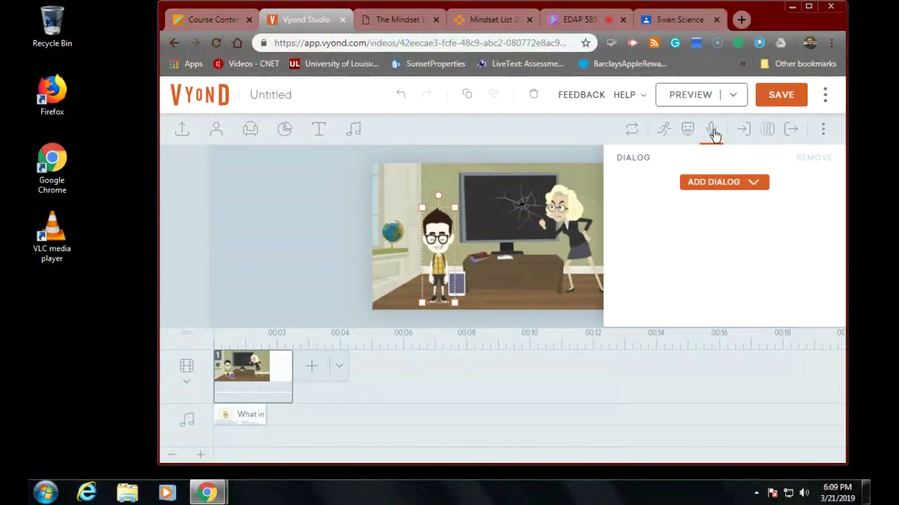
{"action": "left_click", "coordinate": [724, 184]}
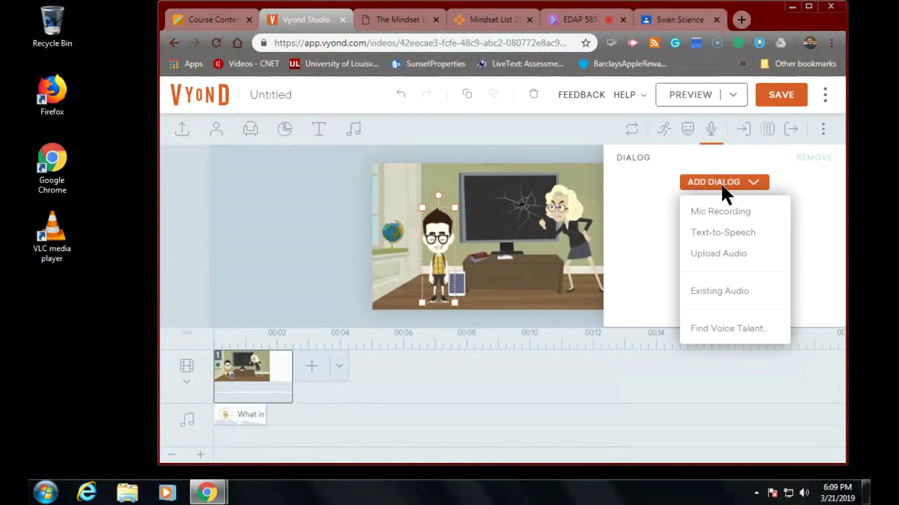
{"action": "left_click", "coordinate": [712, 235]}
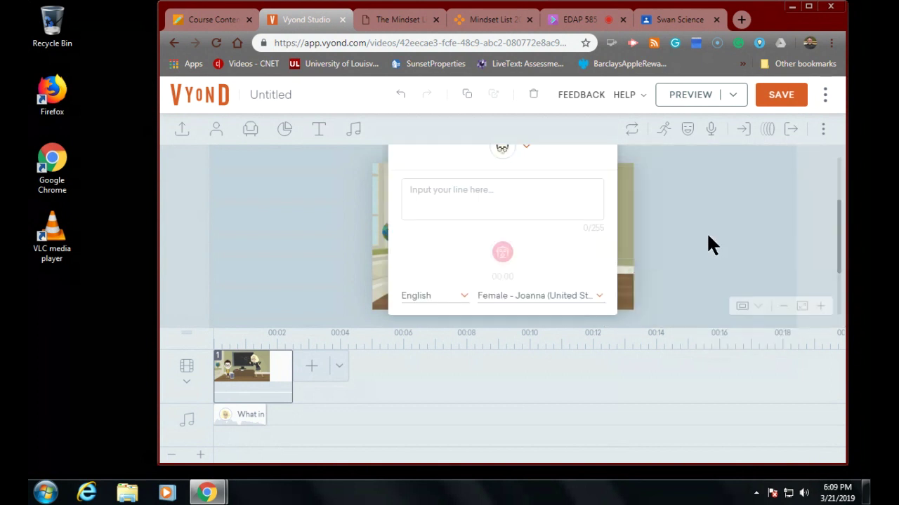
{"action": "left_click", "coordinate": [491, 191]}
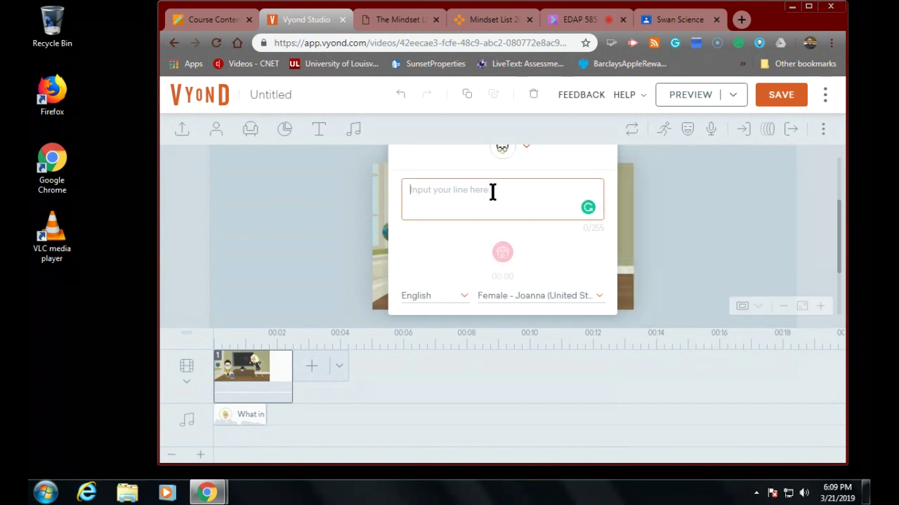
{"action": "type", "text": "Adults"}
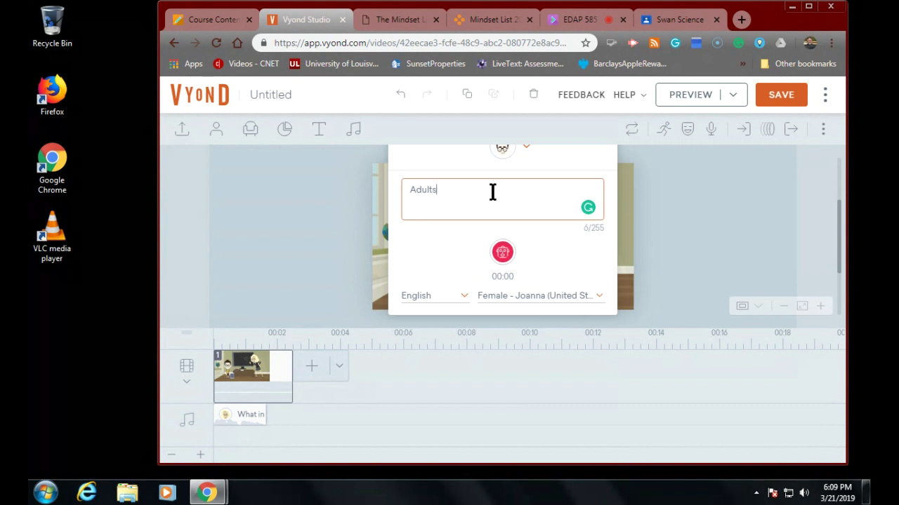
{"action": "type", "text": " need to understand t"}
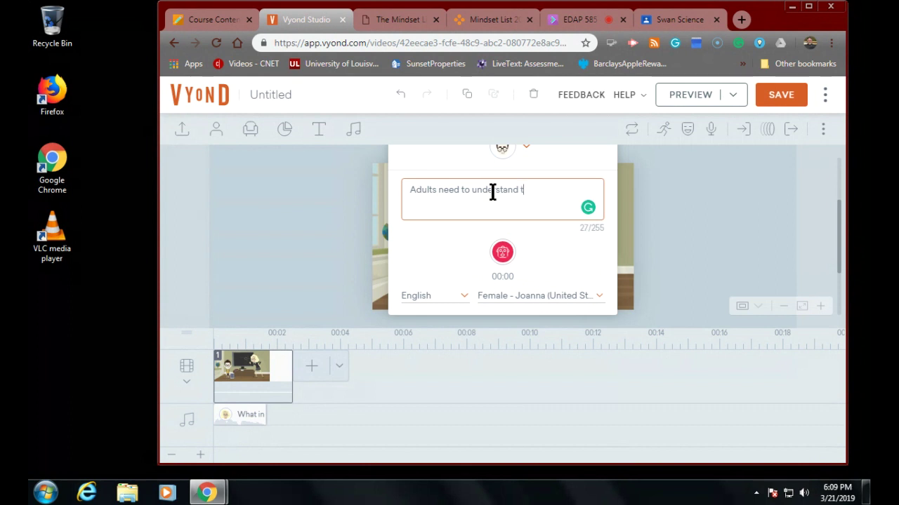
{"action": "type", "text": "hat technology must b"}
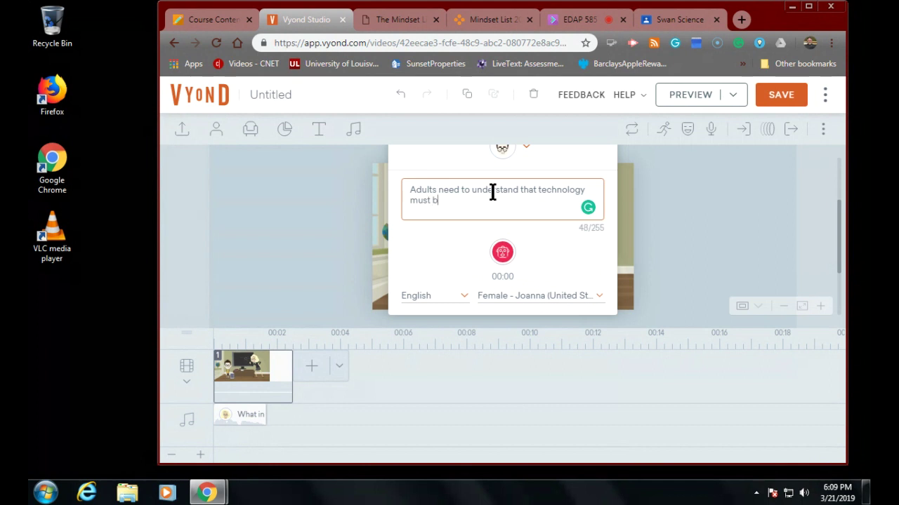
{"action": "type", "text": "e used correctly to h"}
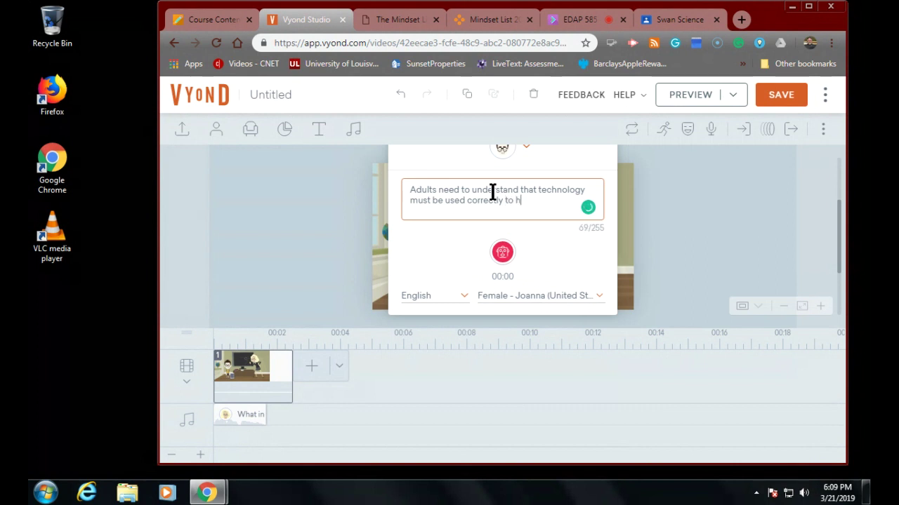
{"action": "type", "text": "ave any impact"}
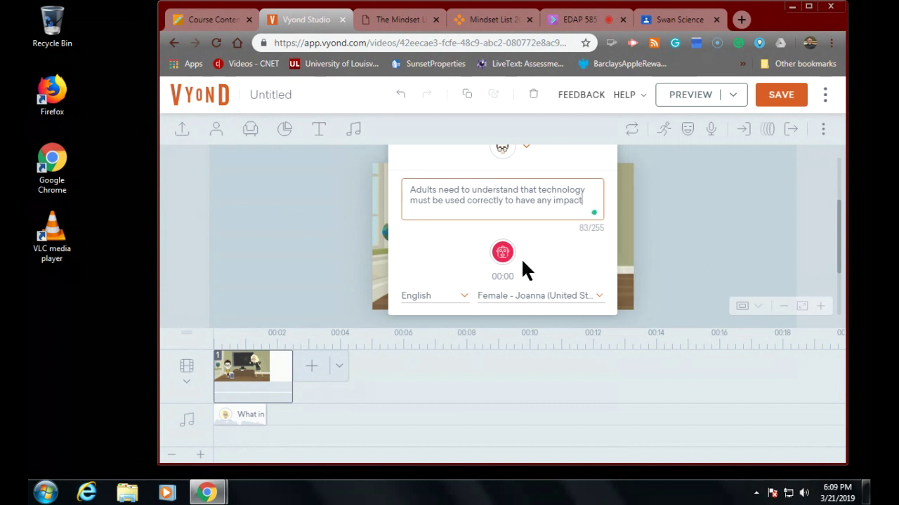
- Switch the boy's voice to Male - Simon (United Kingdom) and generate the 4-second speech clip
{"action": "left_click", "coordinate": [533, 297]}
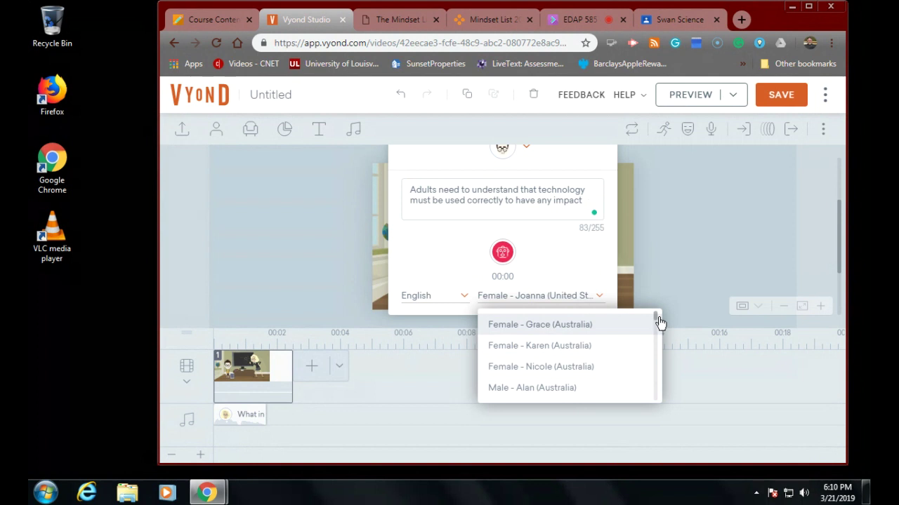
{"action": "left_click_drag", "start_coordinate": [658, 317], "coordinate": [652, 363]}
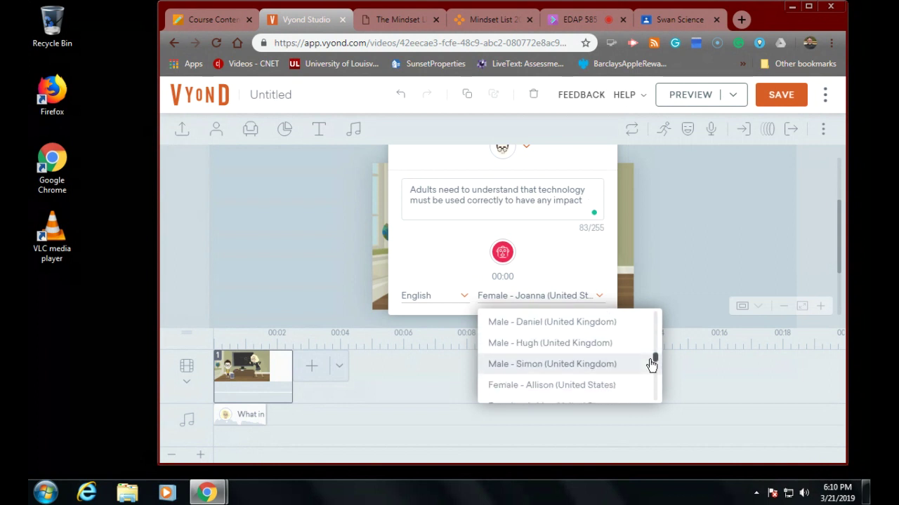
{"action": "left_click", "coordinate": [627, 370]}
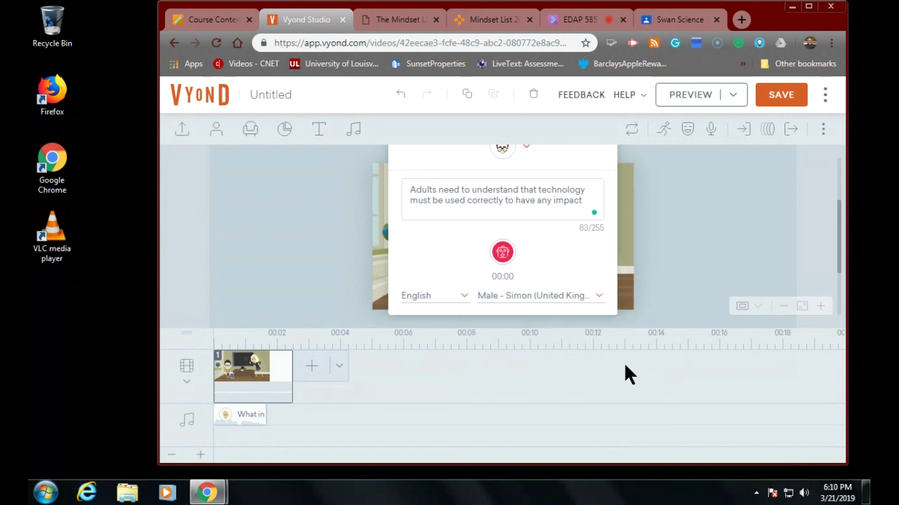
{"action": "left_click", "coordinate": [502, 253]}
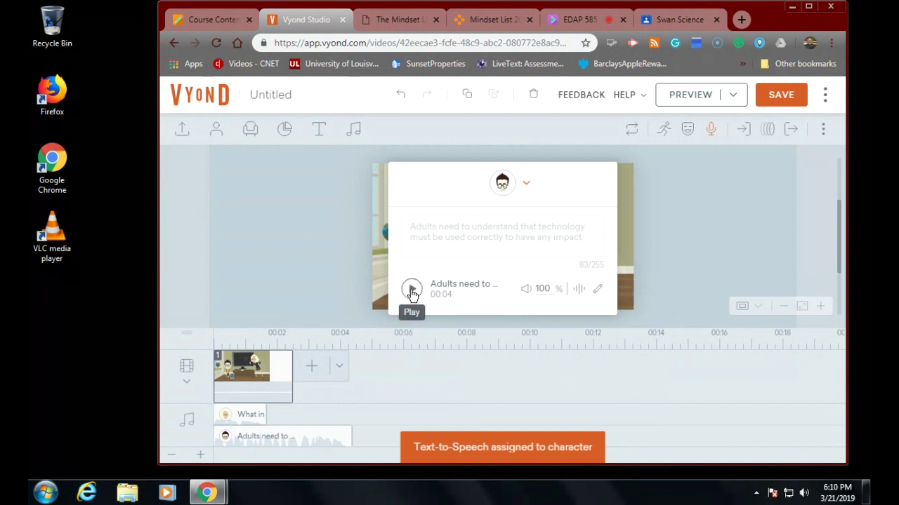
- Play the boy's clip, then move it after the 'What in…' clip, starting near 2 seconds
{"action": "left_click", "coordinate": [408, 290]}
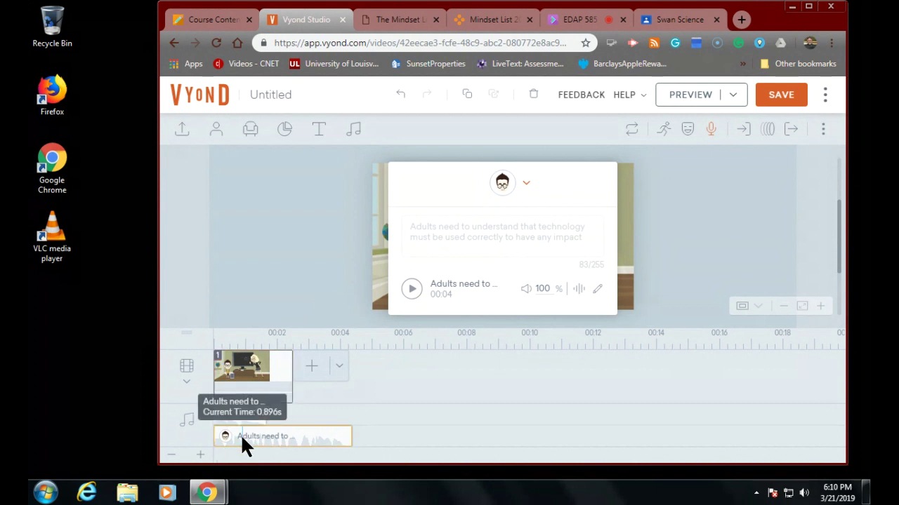
{"action": "left_click_drag", "start_coordinate": [240, 434], "coordinate": [301, 436]}
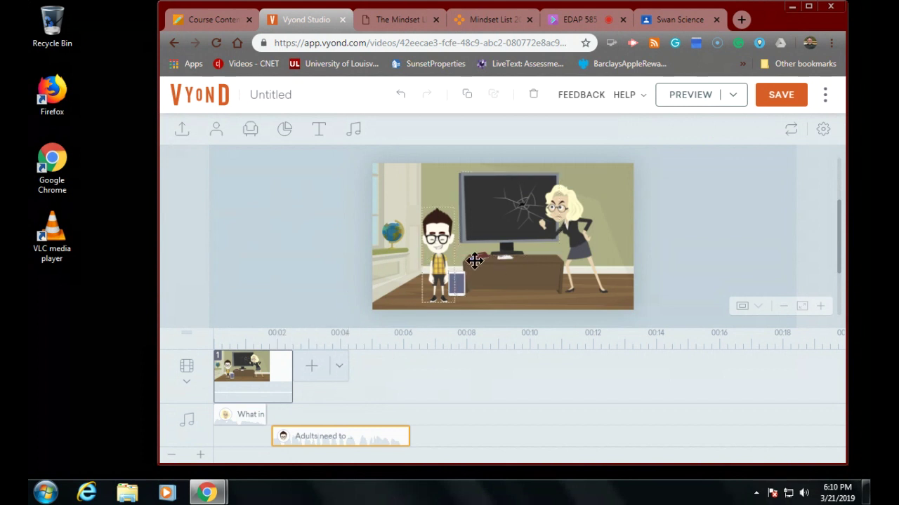
- Add scene 2 with Continue Last Scene, copying the classroom with the boy and teacher
{"action": "left_click", "coordinate": [340, 368]}
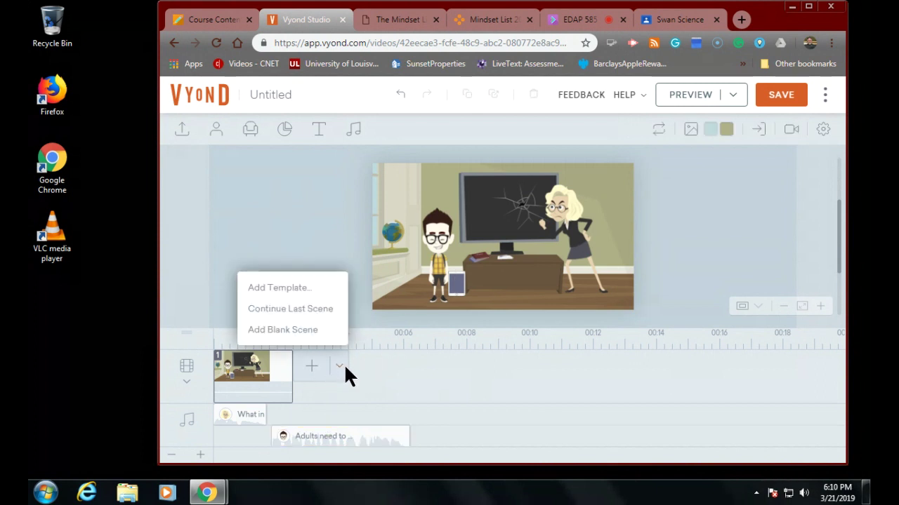
{"action": "left_click", "coordinate": [289, 309]}
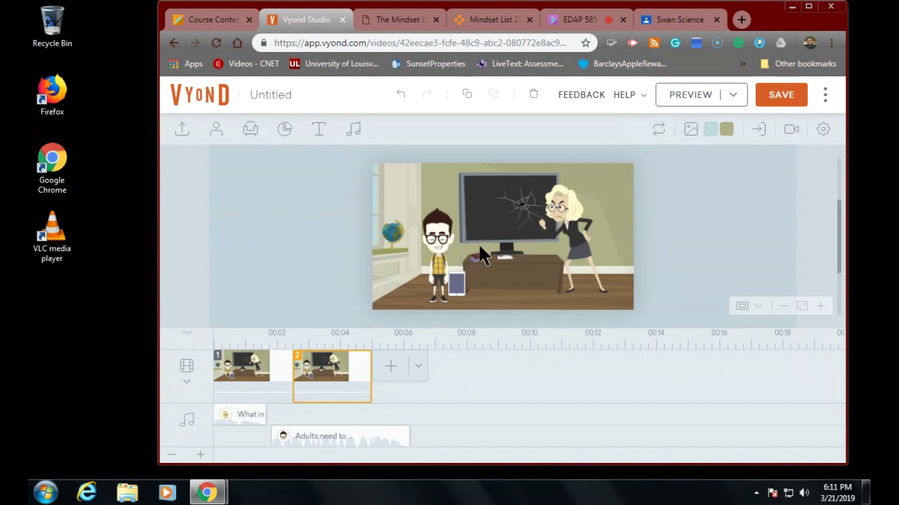
{"action": "left_click", "coordinate": [527, 209]}
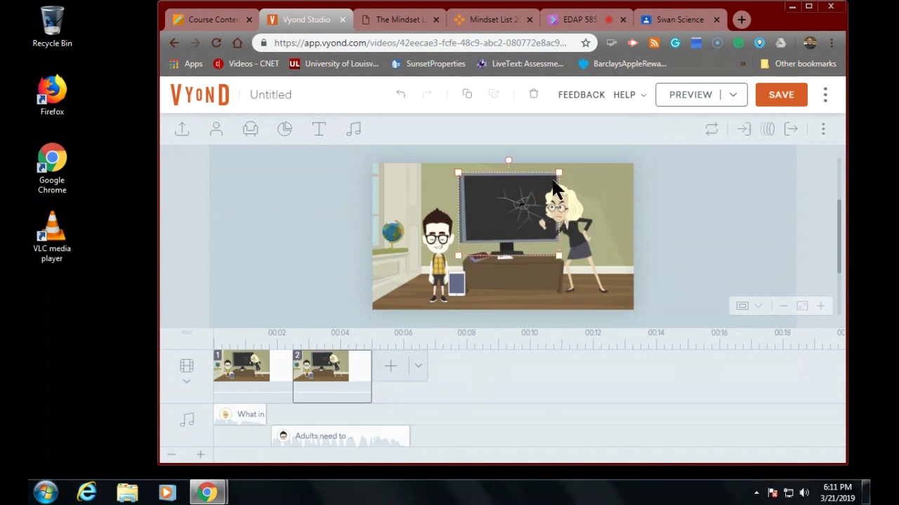
- Delete the teacher, cracked chalkboard, desk and small white prop from scene 2
{"action": "left_click", "coordinate": [570, 221]}
{"action": "key", "text": "Delete"}
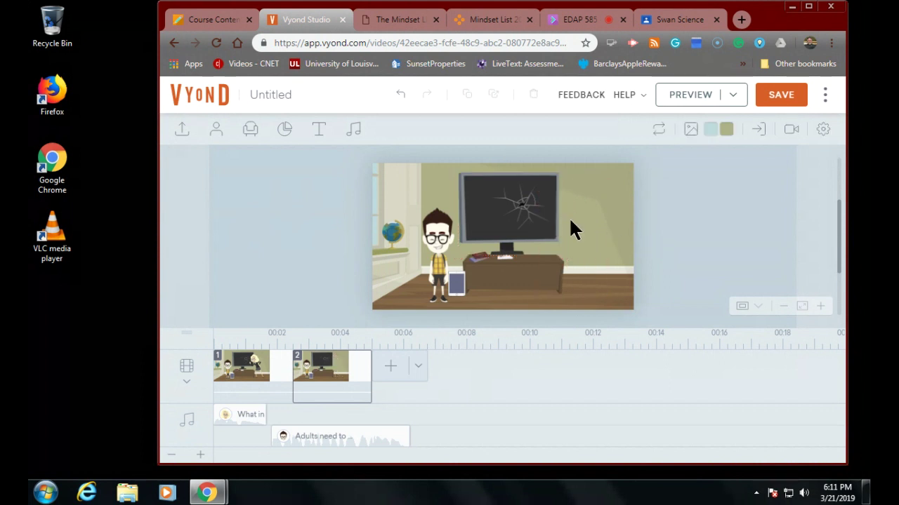
{"action": "left_click", "coordinate": [512, 202]}
{"action": "key", "text": "Delete"}
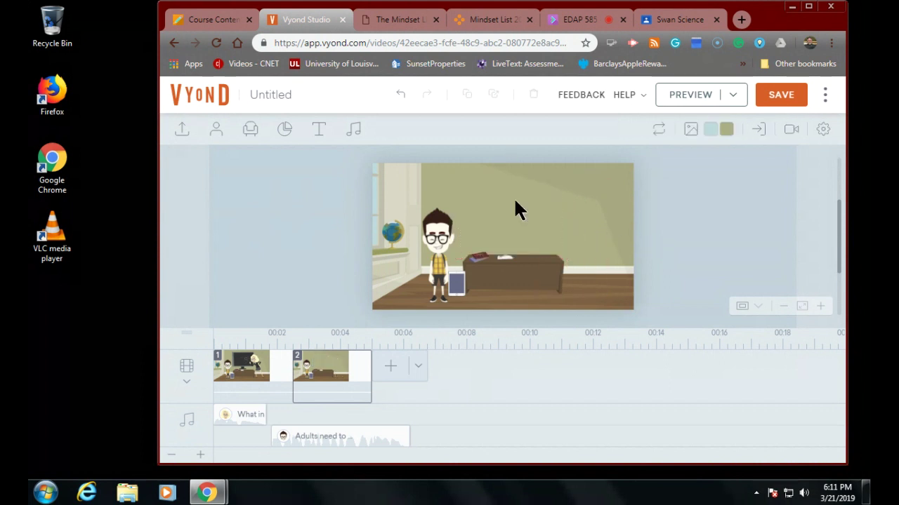
{"action": "left_click", "coordinate": [514, 270]}
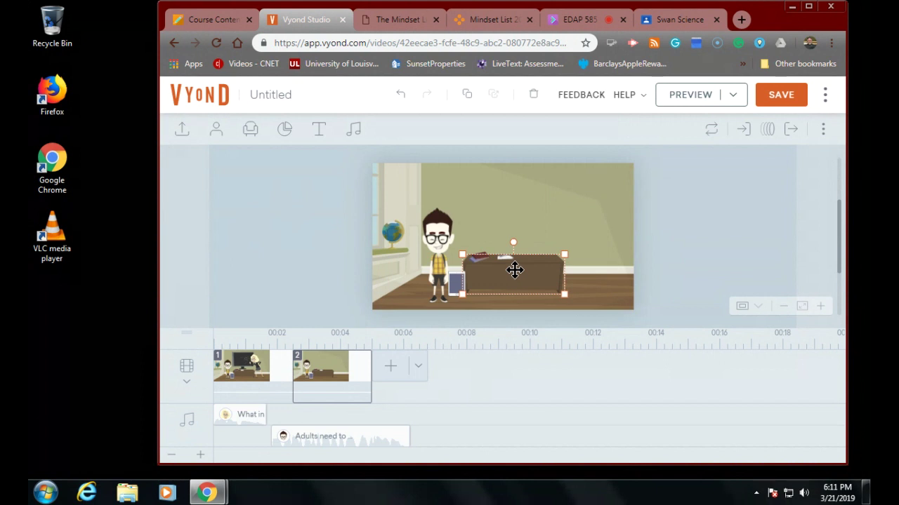
{"action": "key", "text": "Delete"}
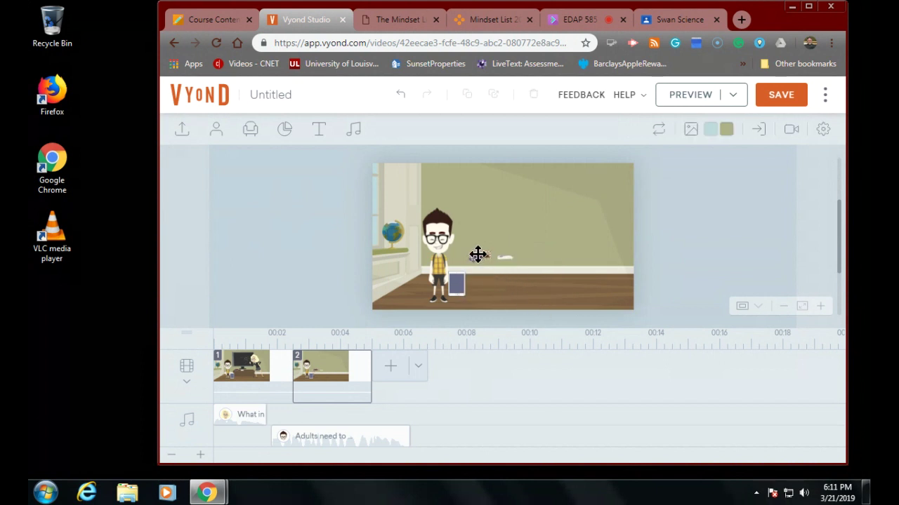
{"action": "left_click", "coordinate": [480, 261]}
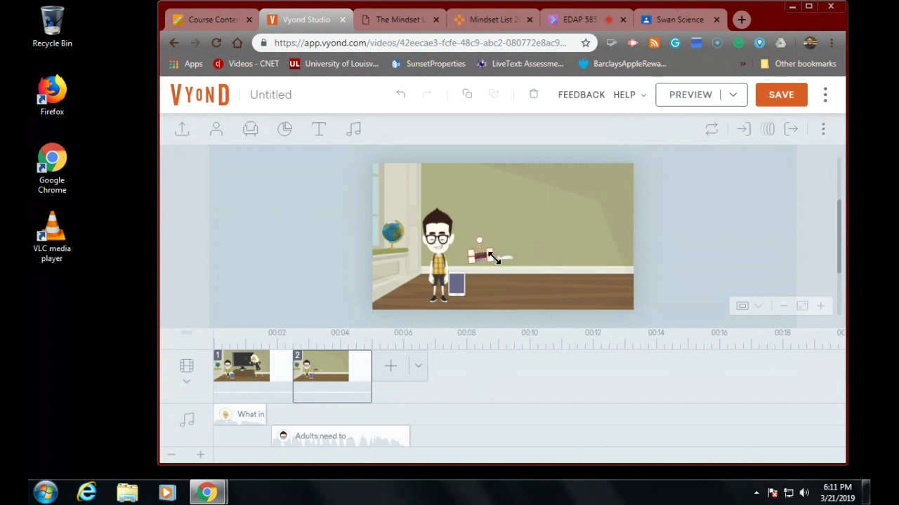
{"action": "left_click", "coordinate": [506, 259]}
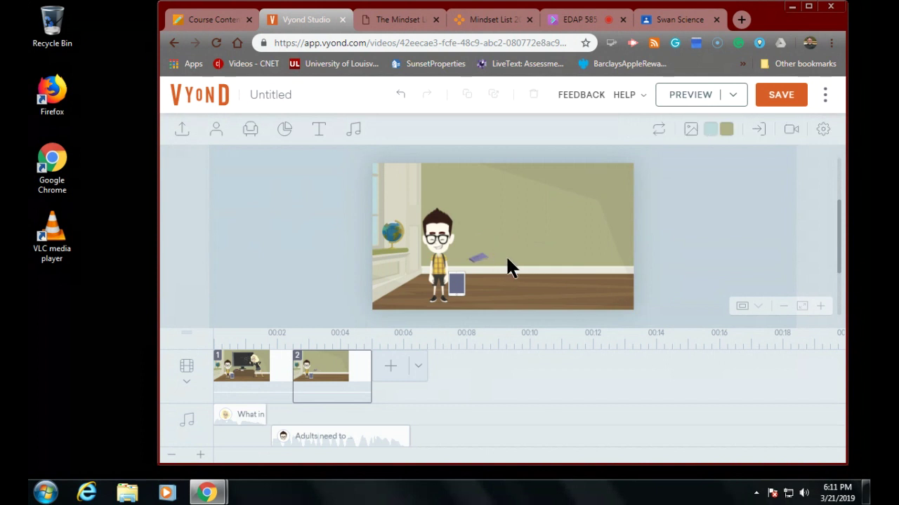
{"action": "left_click_drag", "start_coordinate": [506, 258], "coordinate": [477, 257]}
{"action": "key", "text": "Delete"}
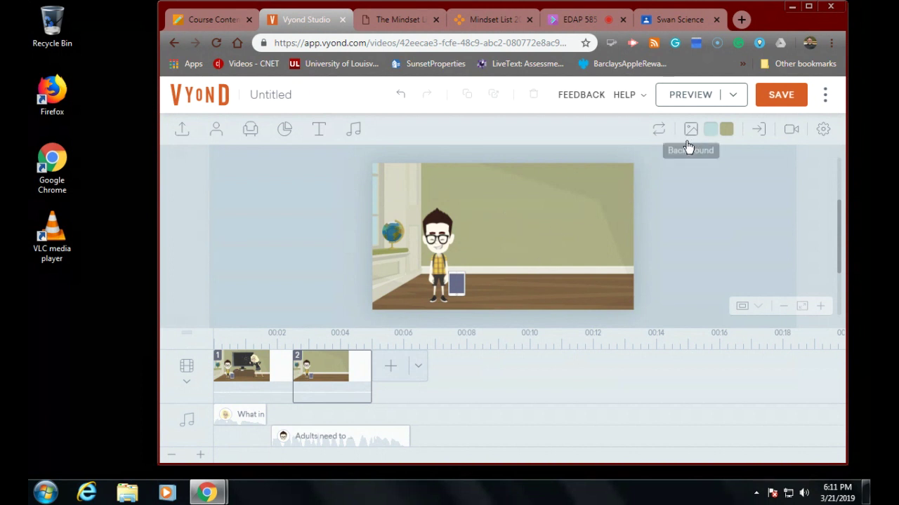
- Title the video 'Steve' and play a preview of both scenes
{"action": "left_click", "coordinate": [290, 96]}
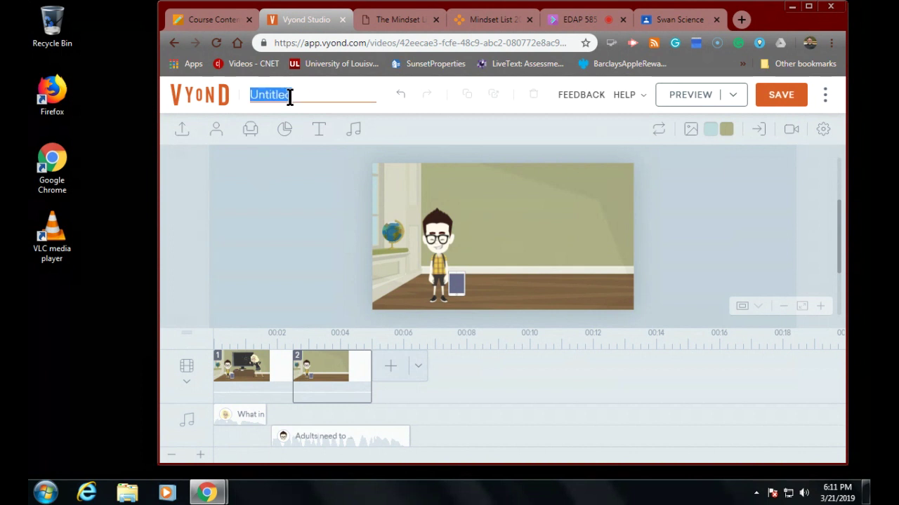
{"action": "type", "text": "Steve"}
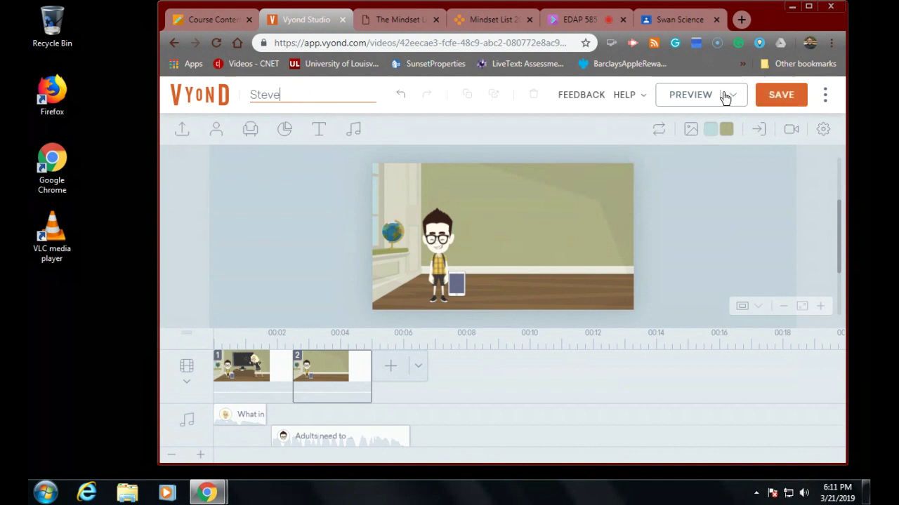
{"action": "left_click", "coordinate": [699, 96]}
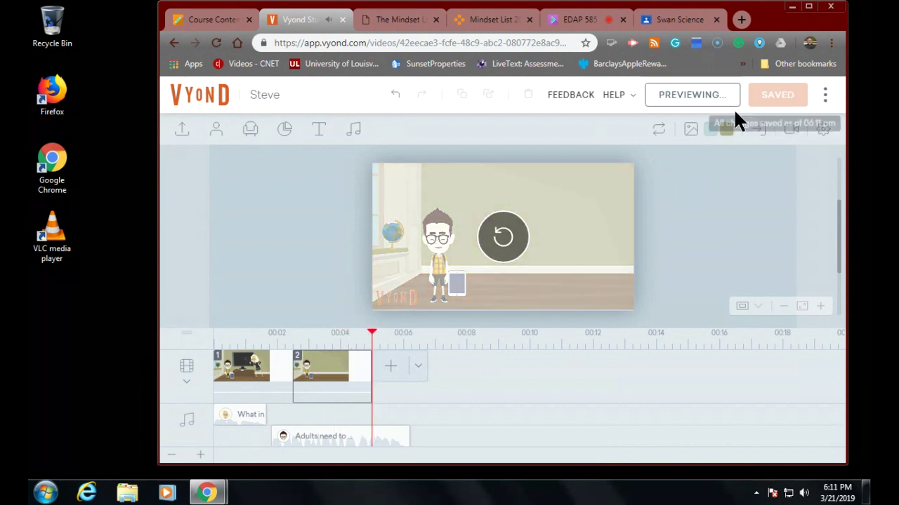
{"action": "left_click", "coordinate": [825, 98]}
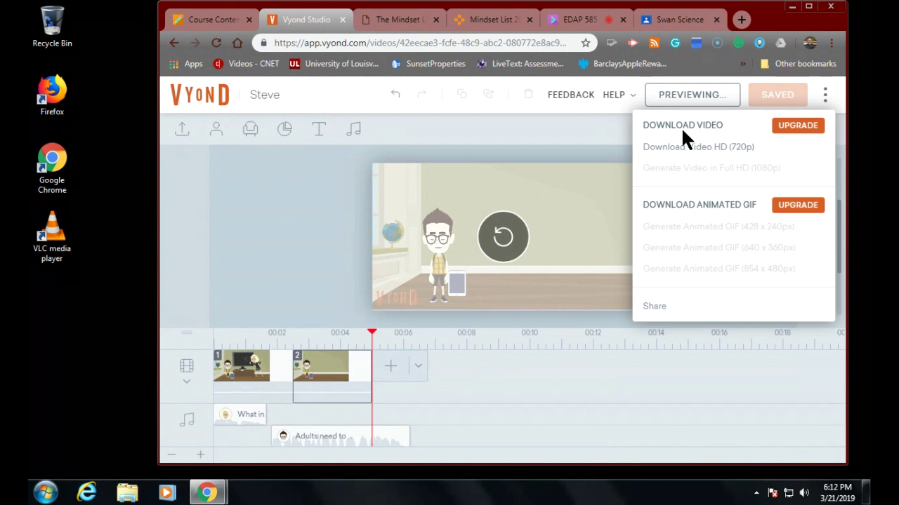
{"action": "left_click", "coordinate": [654, 306]}
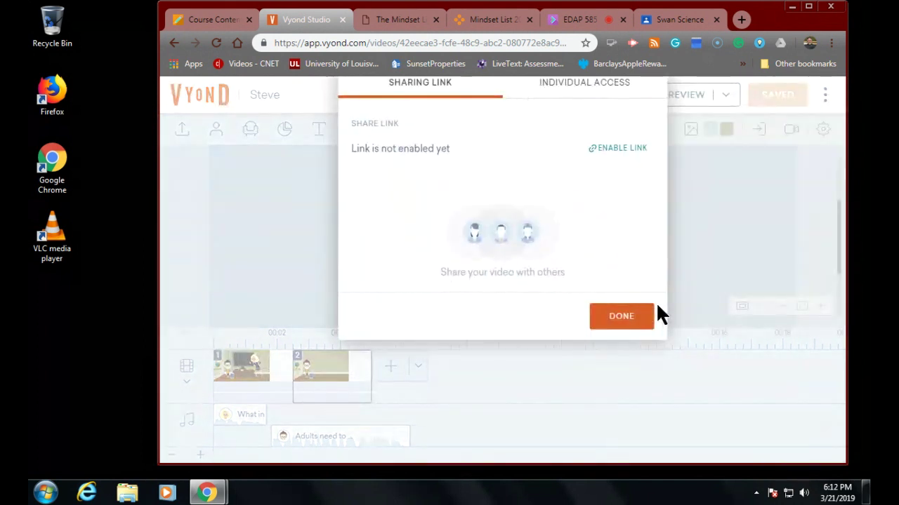
{"action": "left_click", "coordinate": [621, 153]}
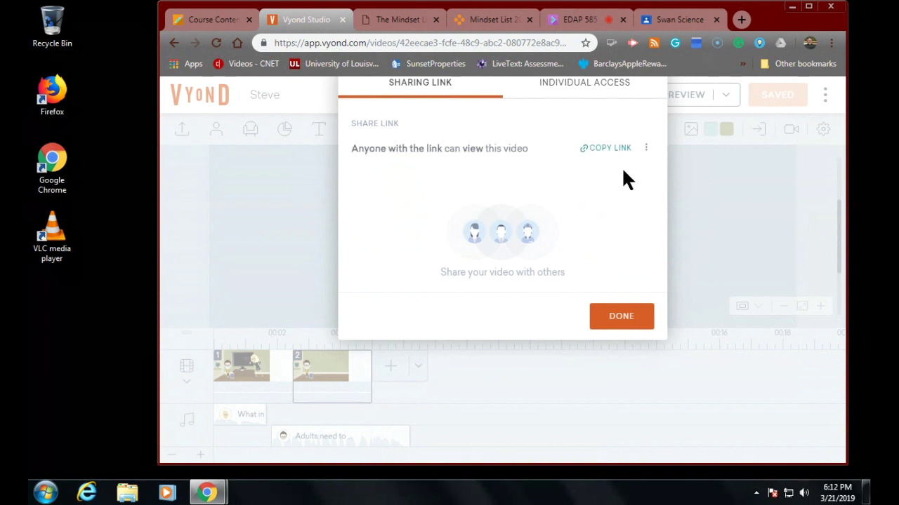
{"action": "left_click", "coordinate": [608, 158]}
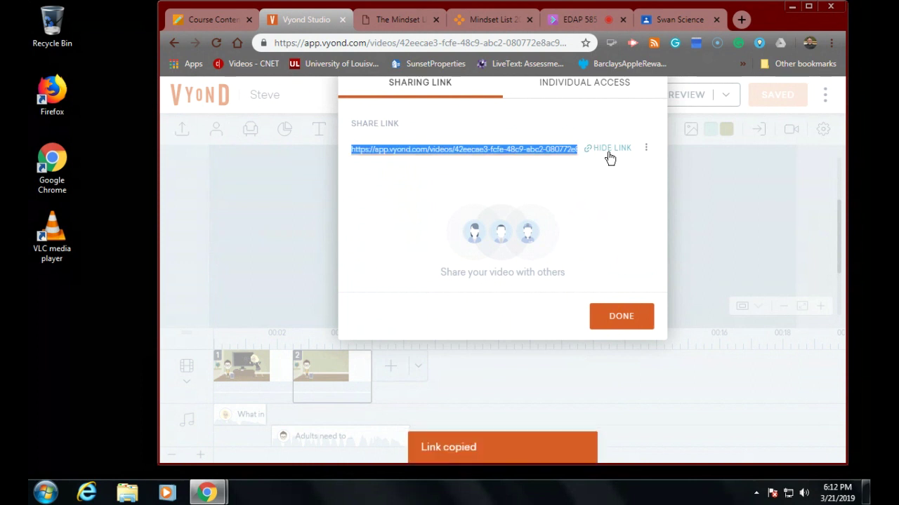
{"action": "left_click", "coordinate": [625, 322]}
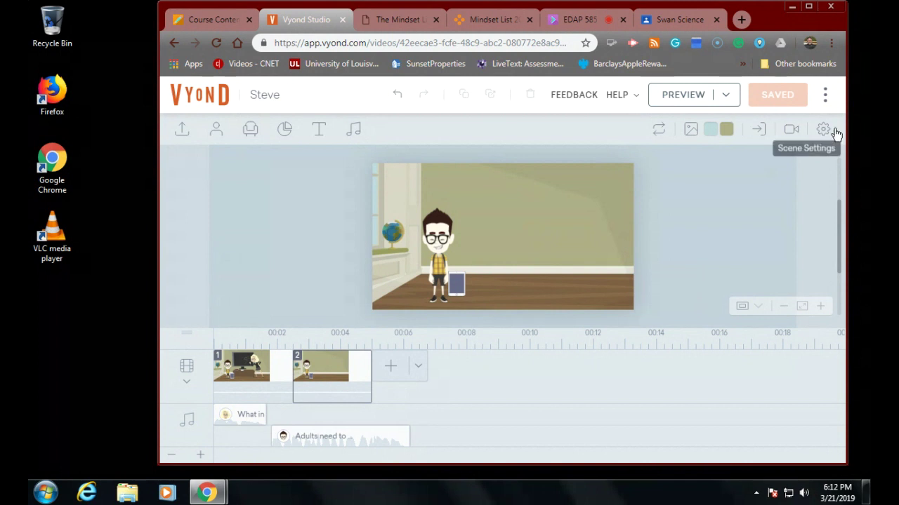
- Download the video as an HD 720p MP4 saved to the Desktop as Steve-720p
{"action": "left_click", "coordinate": [826, 98]}
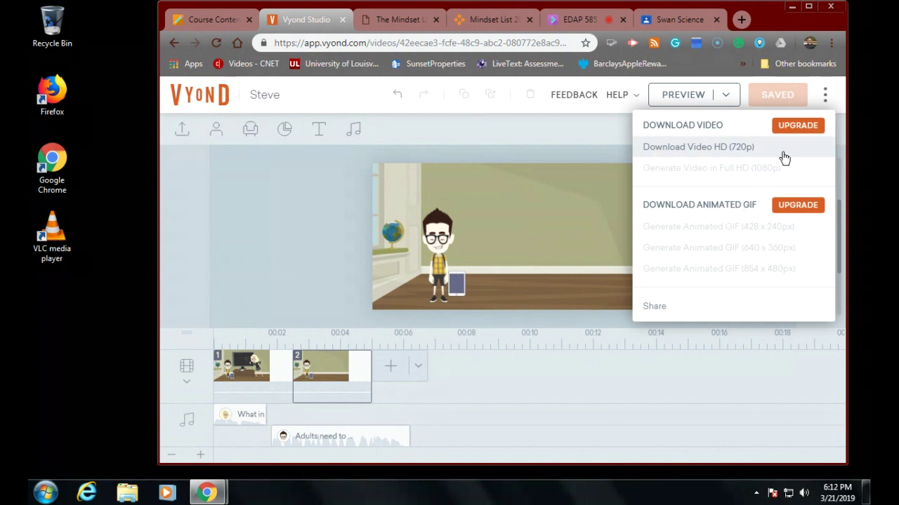
{"action": "left_click", "coordinate": [690, 147]}
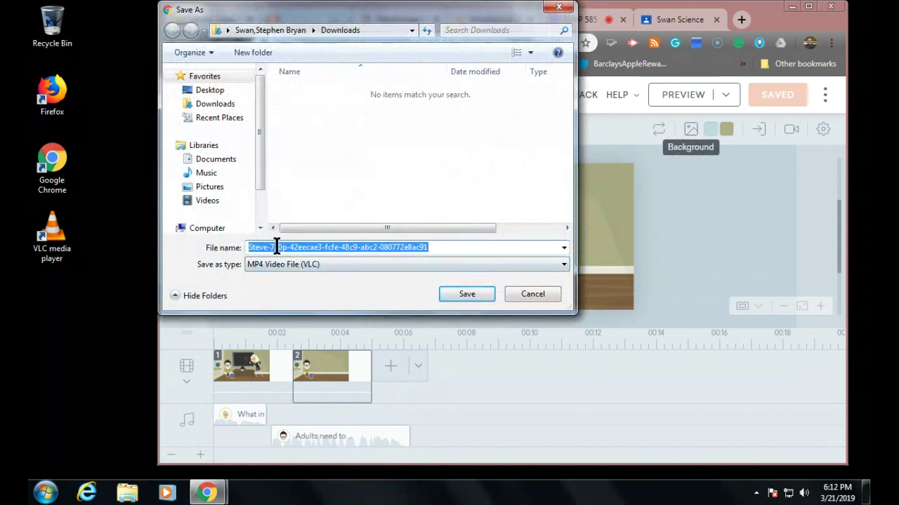
{"action": "left_click", "coordinate": [209, 90]}
{"action": "left_click", "coordinate": [467, 294]}
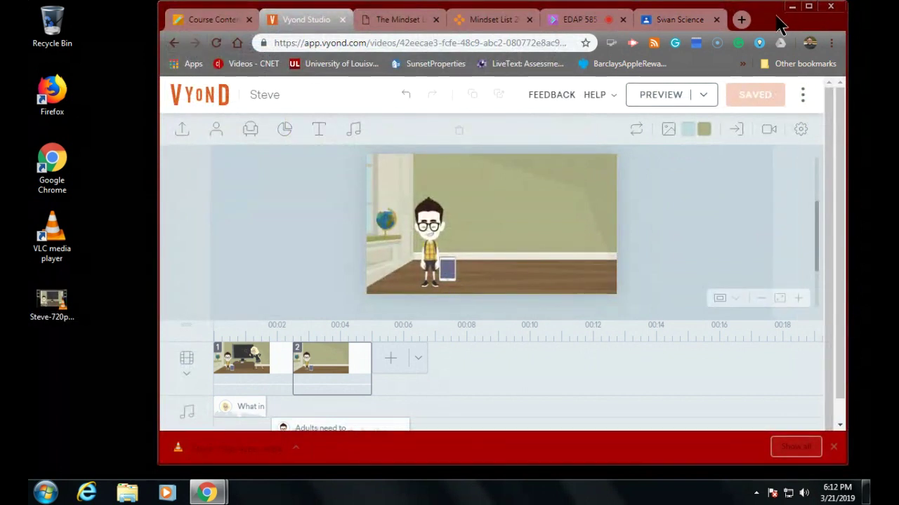
- Play Steve-720p in VLC to check it, then close VLC and restore the browser window
{"action": "left_click_drag", "start_coordinate": [781, 25], "coordinate": [788, 97]}
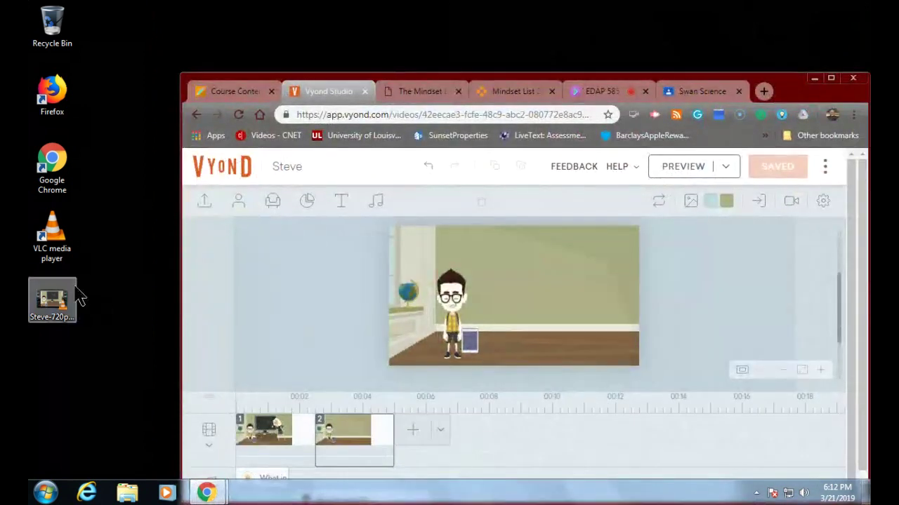
{"action": "double_click", "coordinate": [53, 302]}
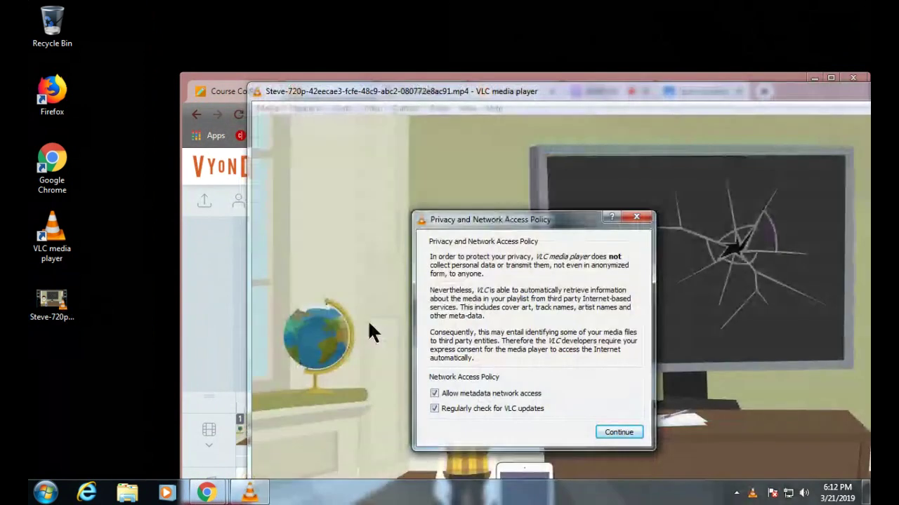
{"action": "left_click", "coordinate": [639, 218]}
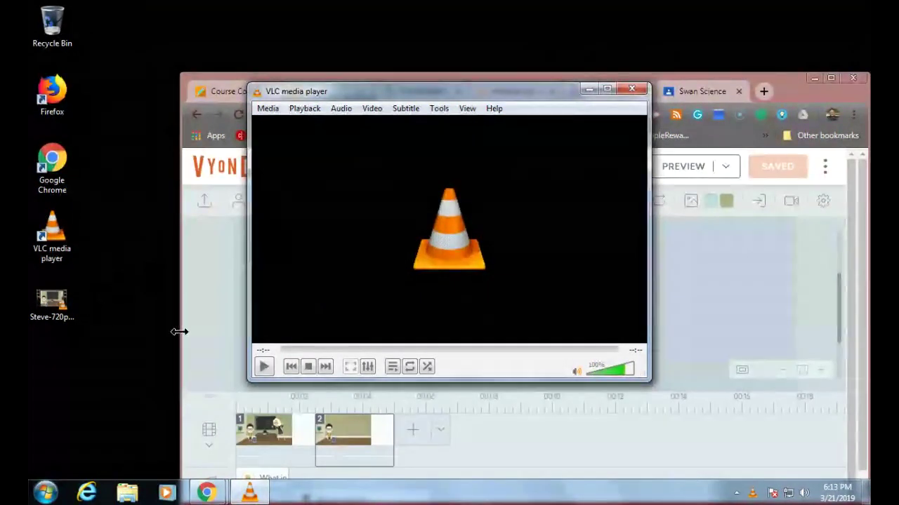
{"action": "left_click", "coordinate": [632, 89]}
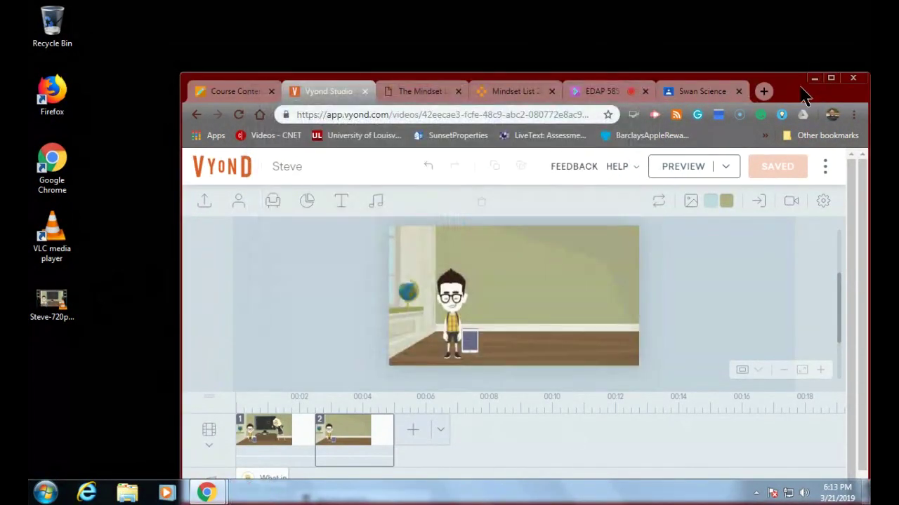
{"action": "left_click_drag", "start_coordinate": [803, 92], "coordinate": [756, 21]}
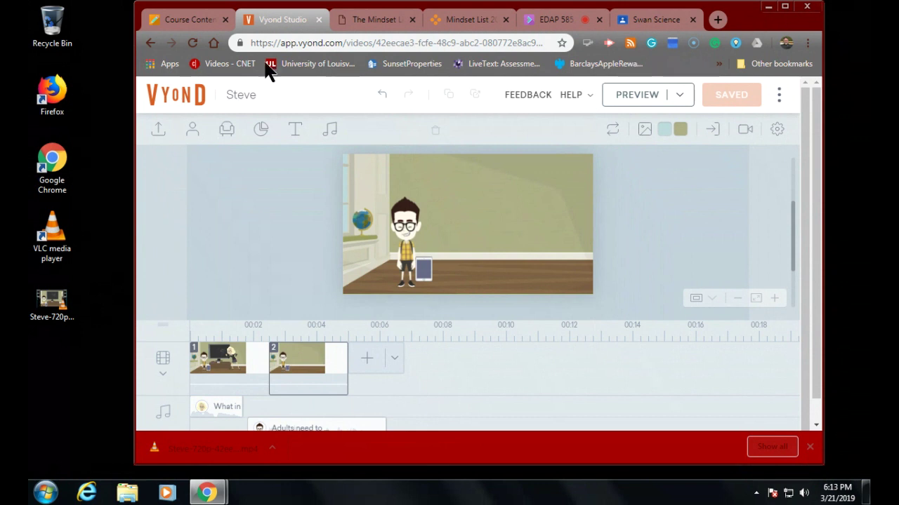
- Switch to Blackboard's Course Content tab and scroll the EDAP 585 Modules page to Google Sites
{"action": "left_click", "coordinate": [191, 22]}
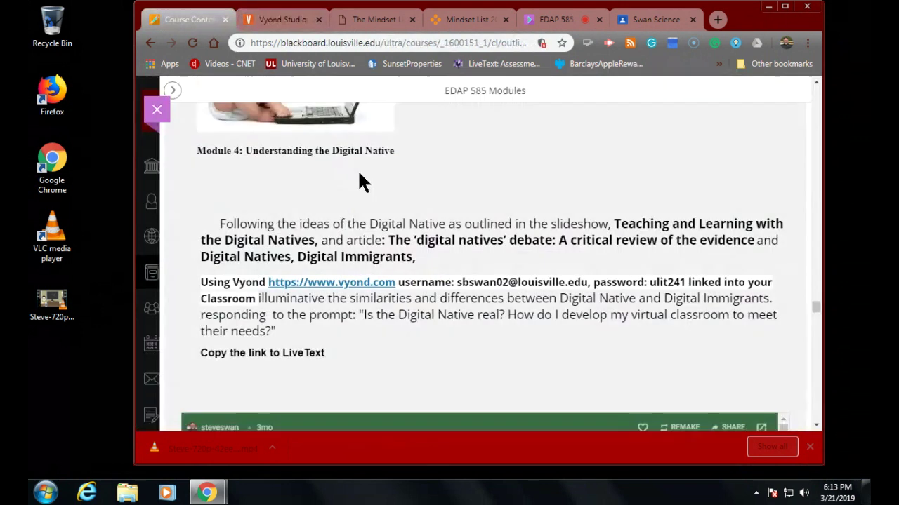
{"action": "scroll", "coordinate": [359, 169], "scroll_direction": "up", "scroll_amount": 8}
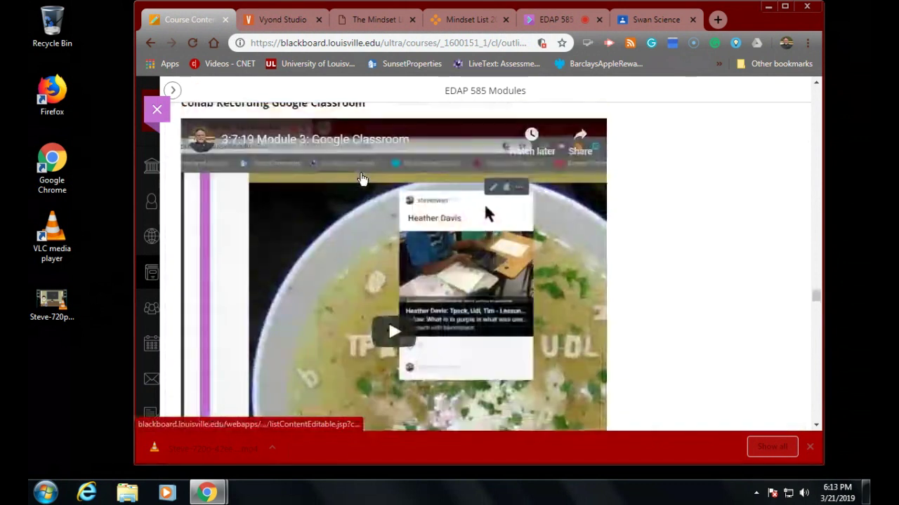
{"action": "scroll", "coordinate": [359, 169], "scroll_direction": "up", "scroll_amount": 1}
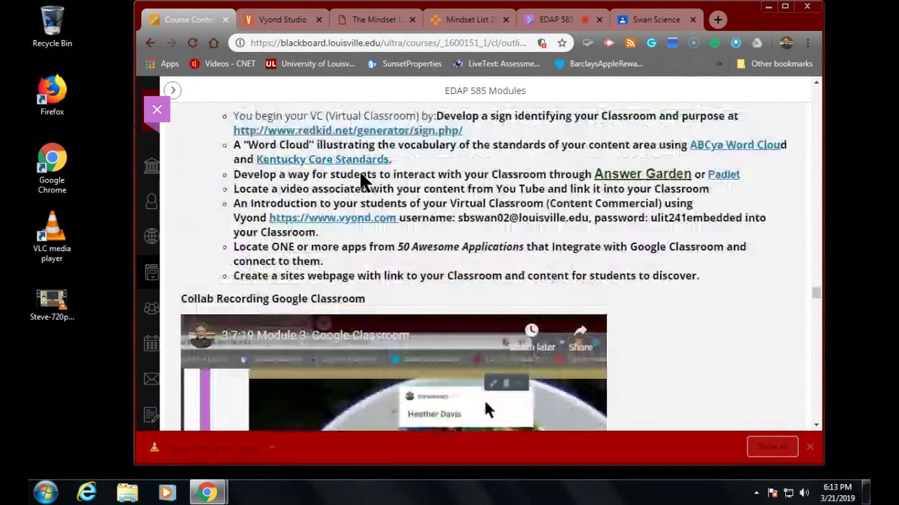
{"action": "scroll", "coordinate": [359, 169], "scroll_direction": "up", "scroll_amount": 5}
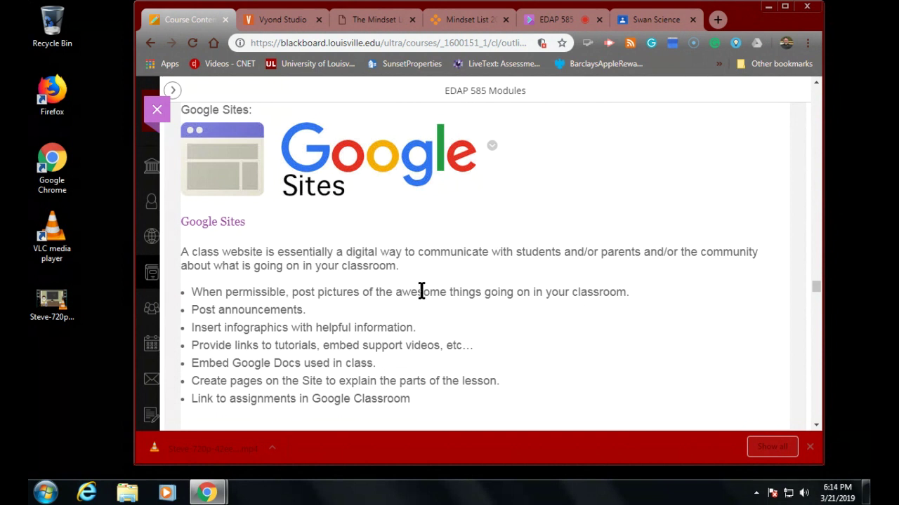
- Scroll through the Module 4 page, then go back to the EDAP 585 Collaborate session tab
{"action": "scroll", "coordinate": [421, 291], "scroll_direction": "down", "scroll_amount": 5}
{"action": "scroll", "coordinate": [422, 290], "scroll_direction": "up", "scroll_amount": 5}
{"action": "scroll", "coordinate": [404, 266], "scroll_direction": "down", "scroll_amount": 5}
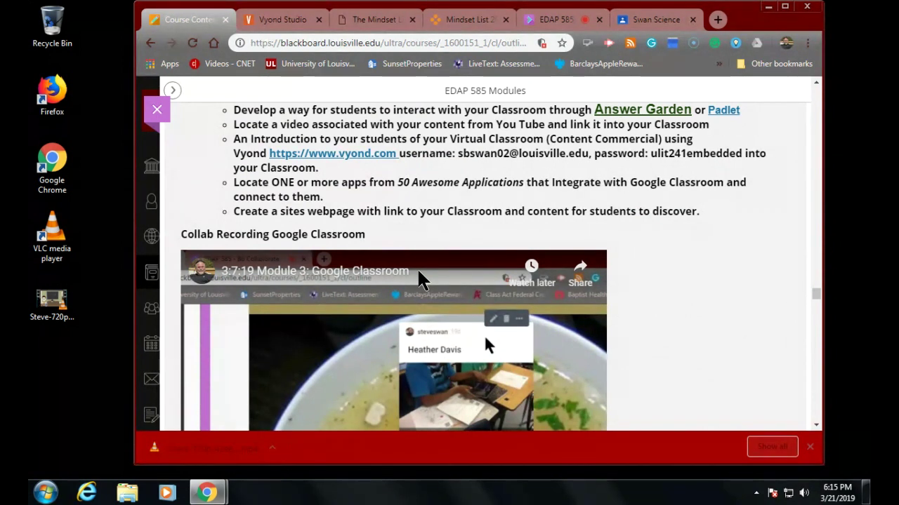
{"action": "scroll", "coordinate": [445, 297], "scroll_direction": "down", "scroll_amount": 7}
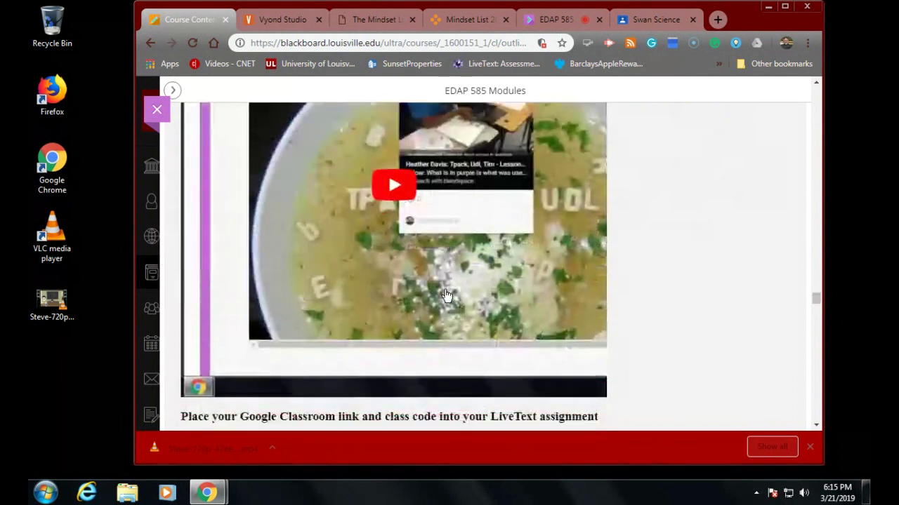
{"action": "scroll", "coordinate": [445, 288], "scroll_direction": "down", "scroll_amount": 2}
{"action": "scroll", "coordinate": [447, 285], "scroll_direction": "up", "scroll_amount": 1}
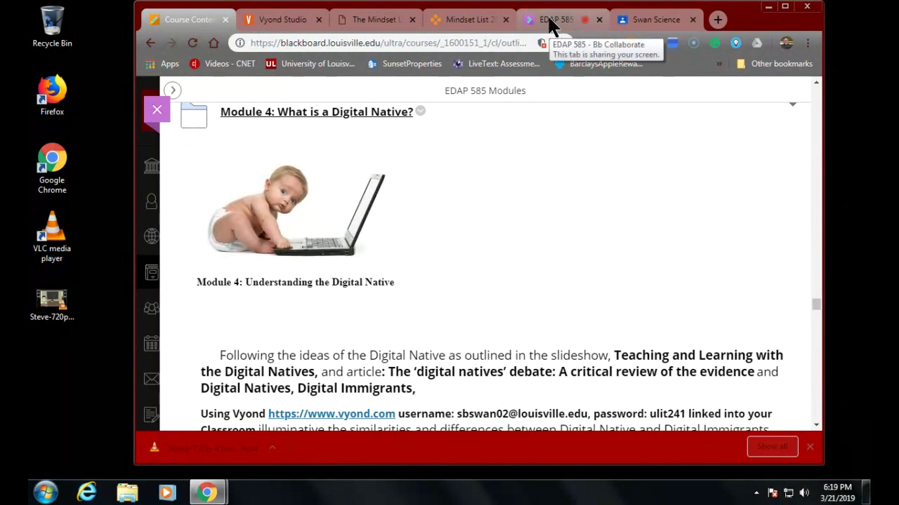
{"action": "left_click", "coordinate": [550, 20]}
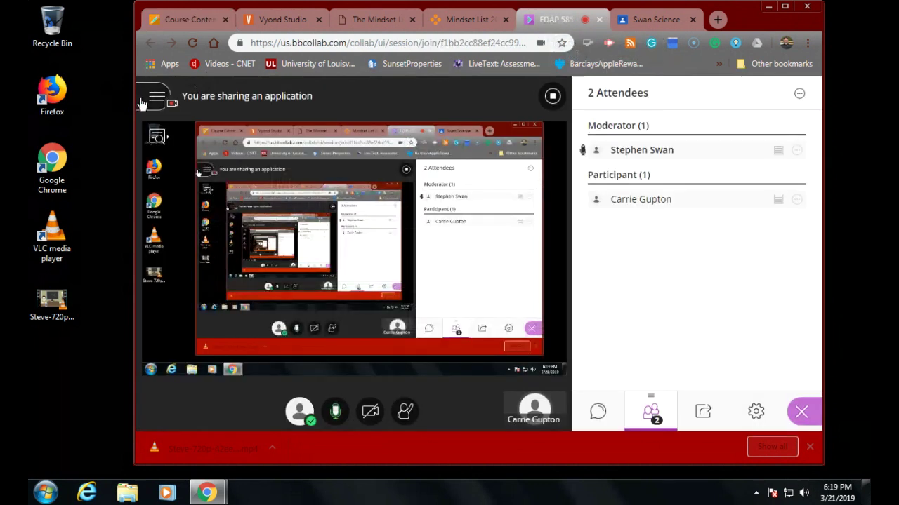